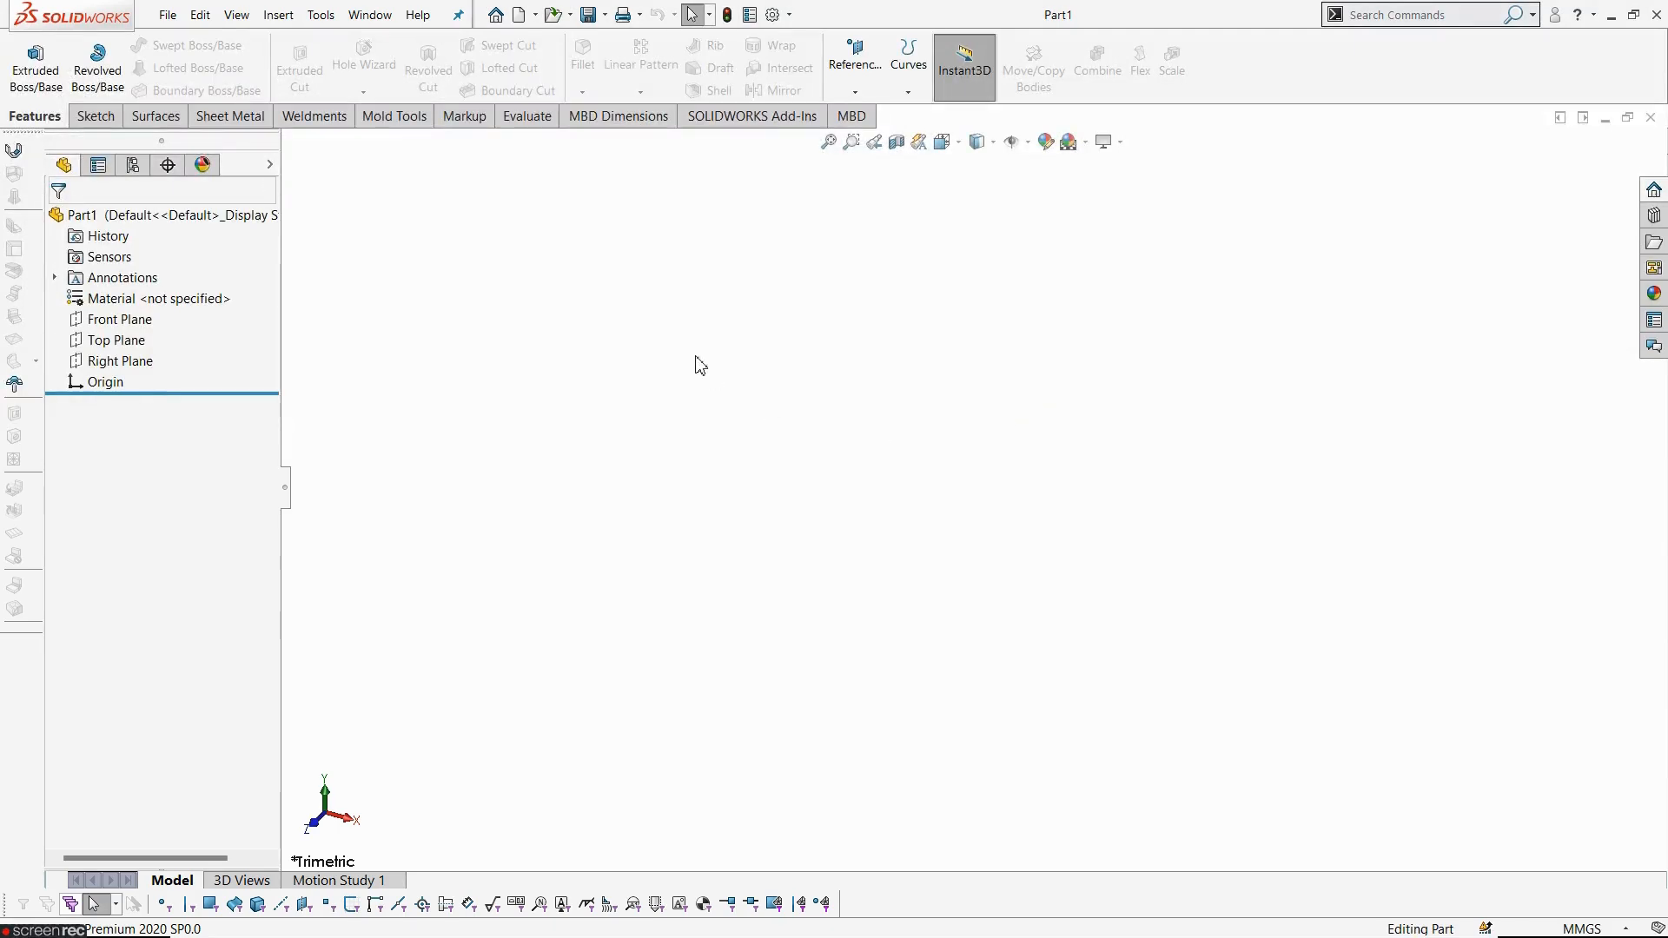
# - Open a sketch on the Right Plane and draw centerlines from the origin: a short horizontal one and a longer vertical one downward
pyautogui.click(143, 360)
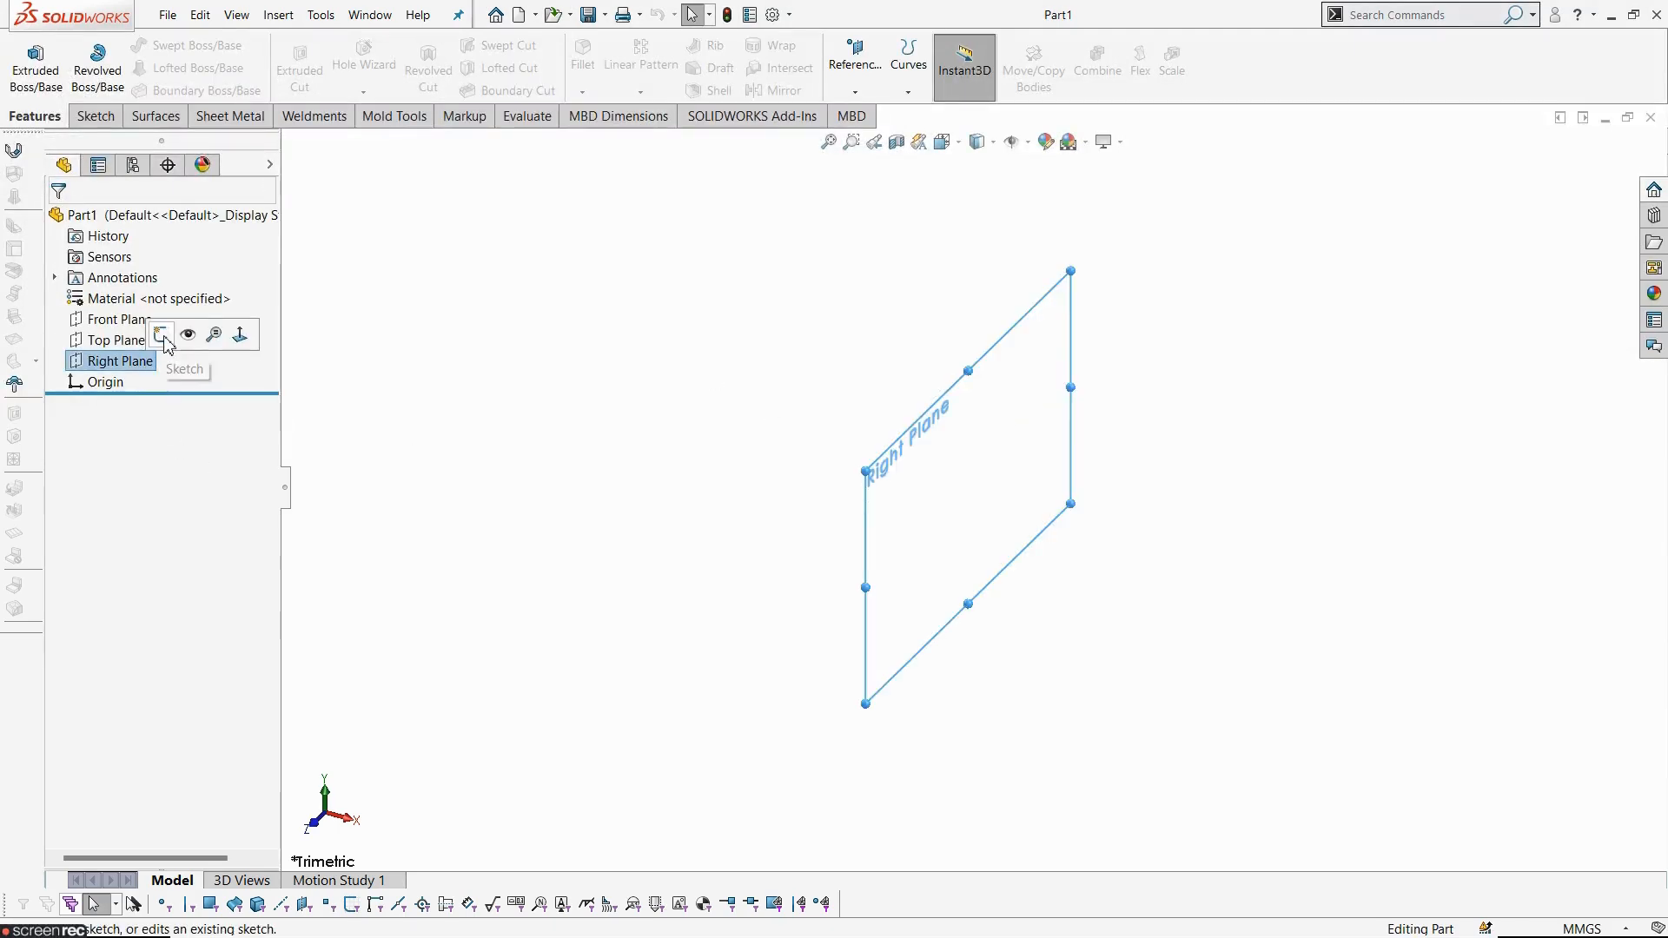
pyautogui.click(165, 338)
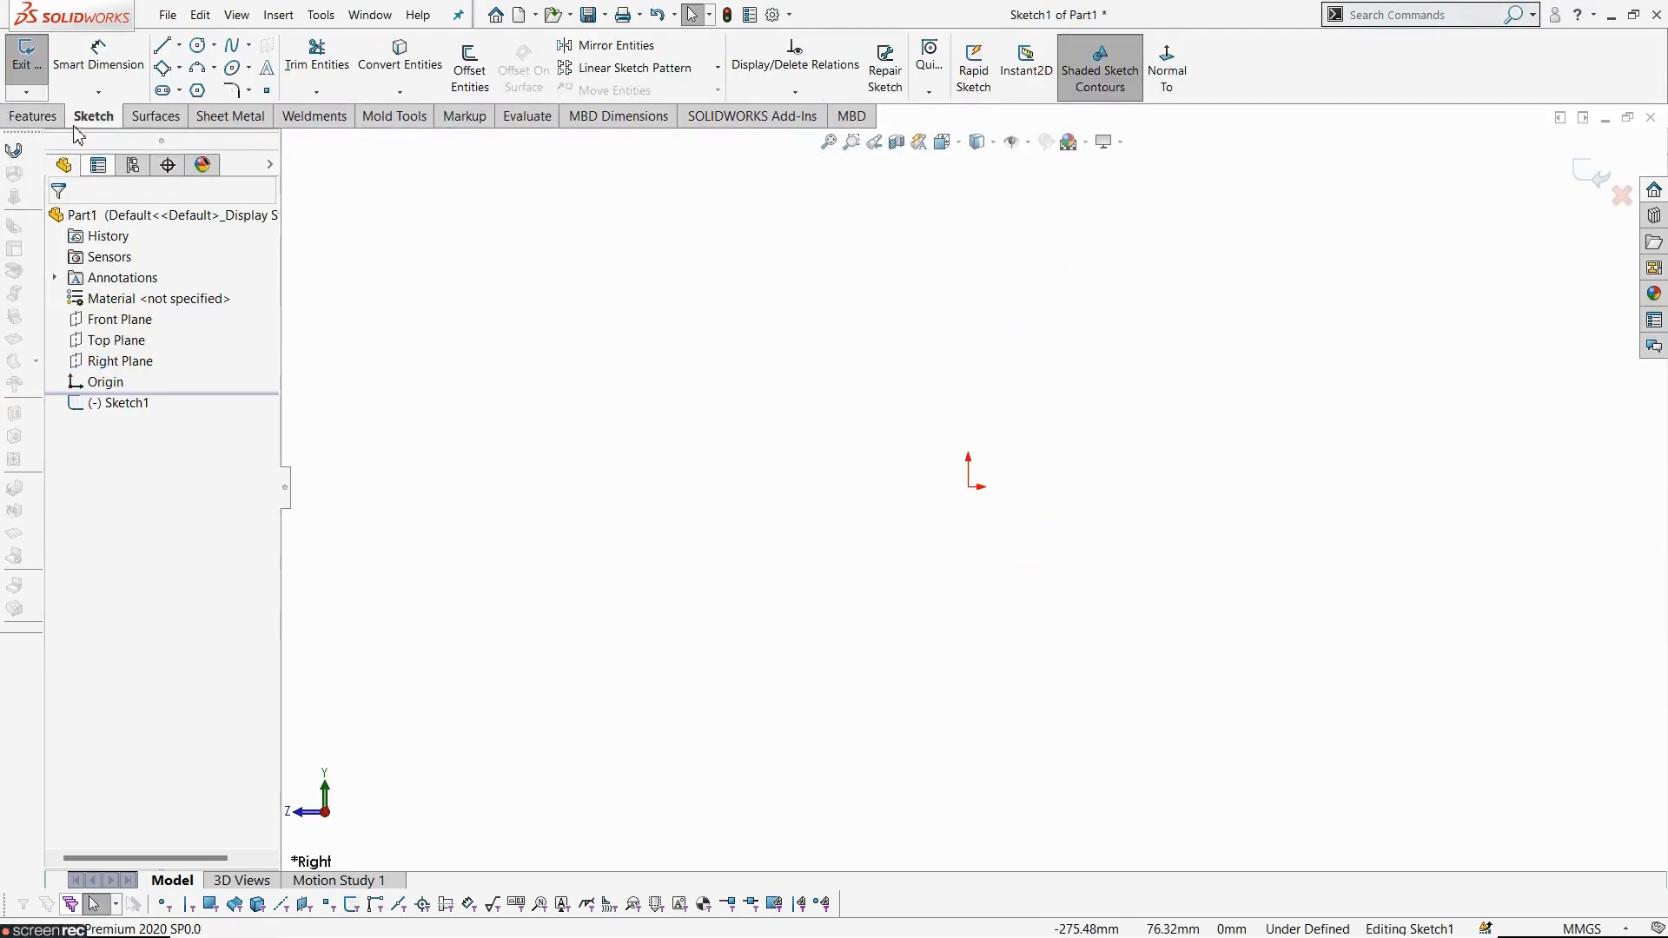
pyautogui.click(179, 44)
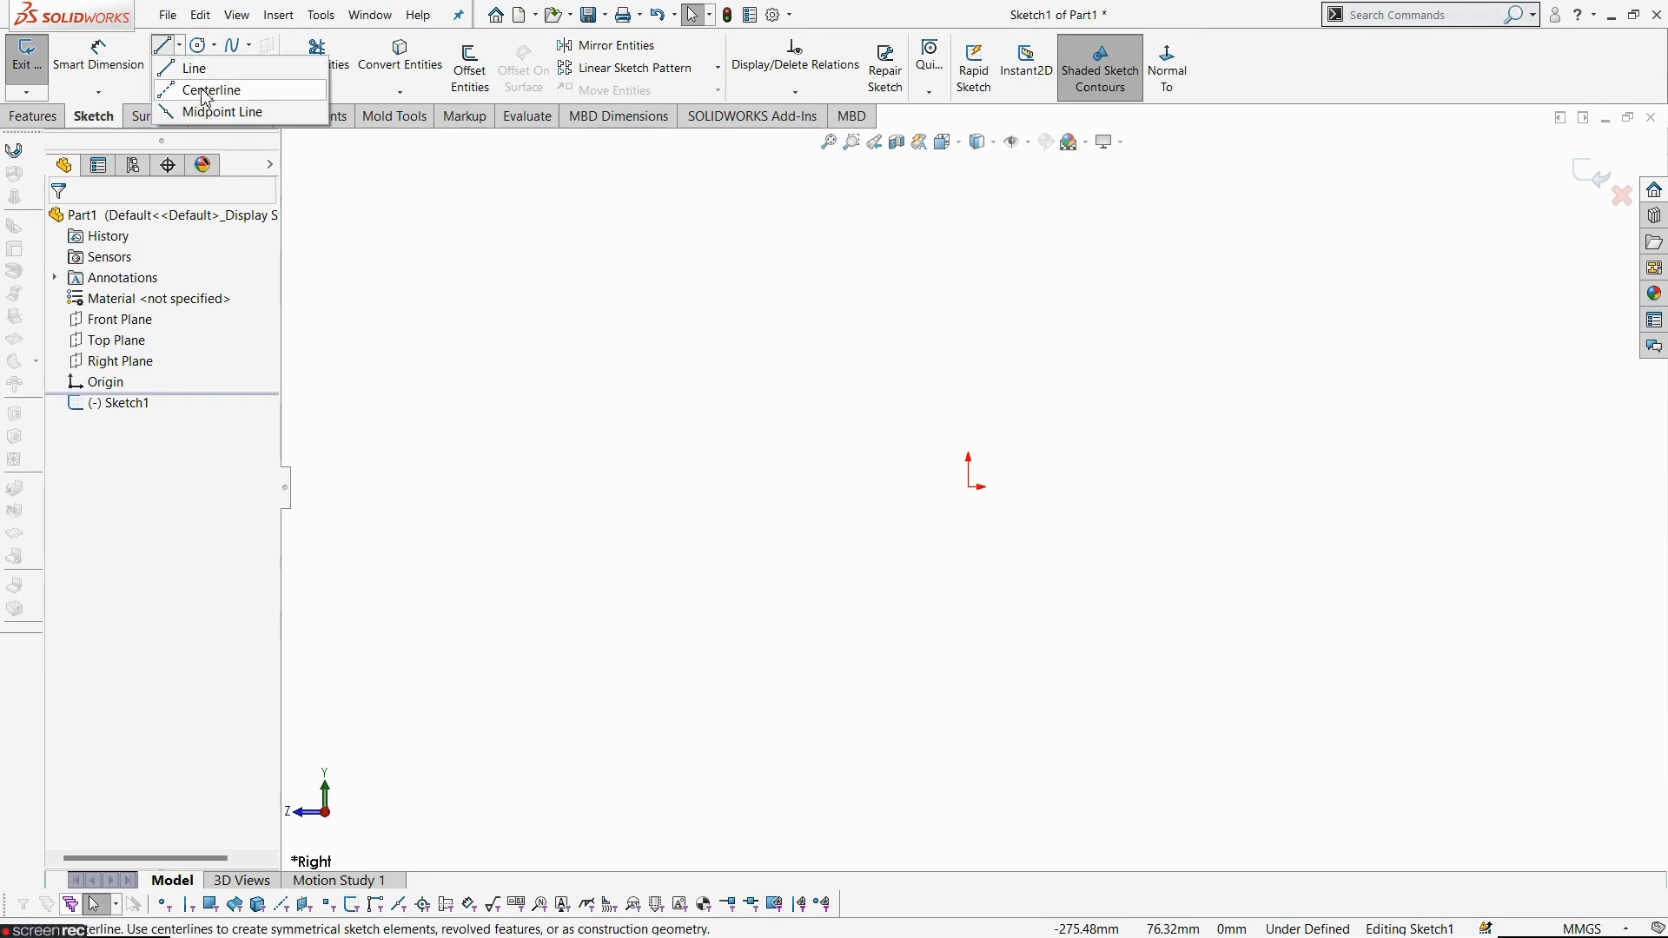
pyautogui.click(206, 91)
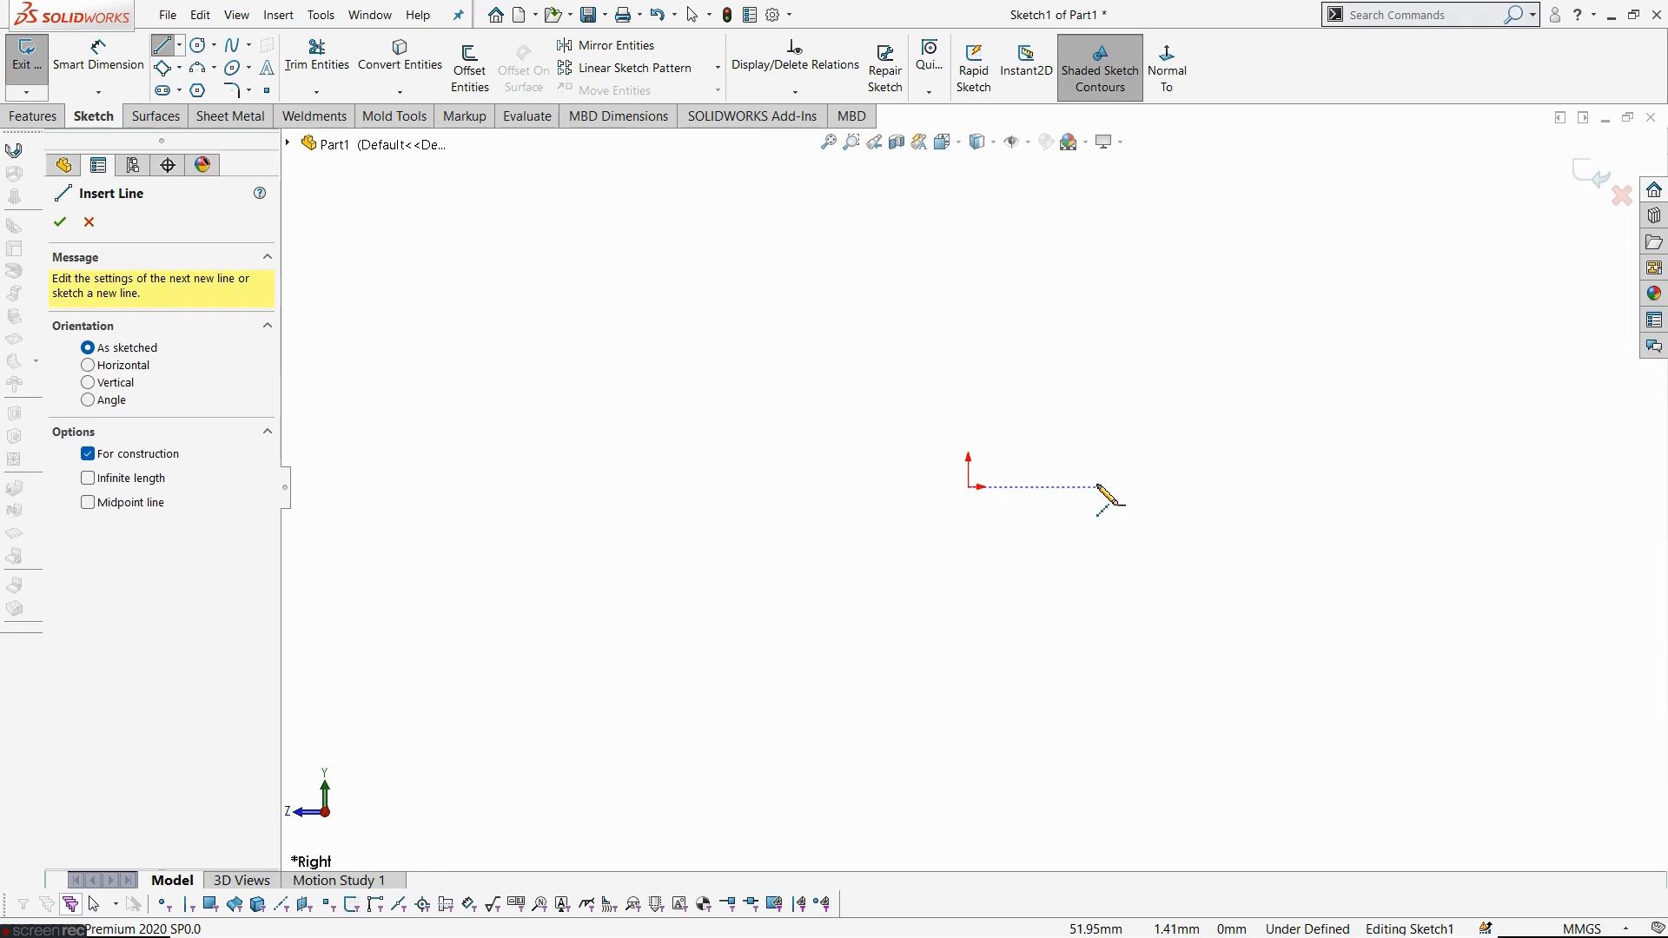
pyautogui.click(1097, 486)
pyautogui.click(969, 487)
pyautogui.scroll(3, 948, 725)
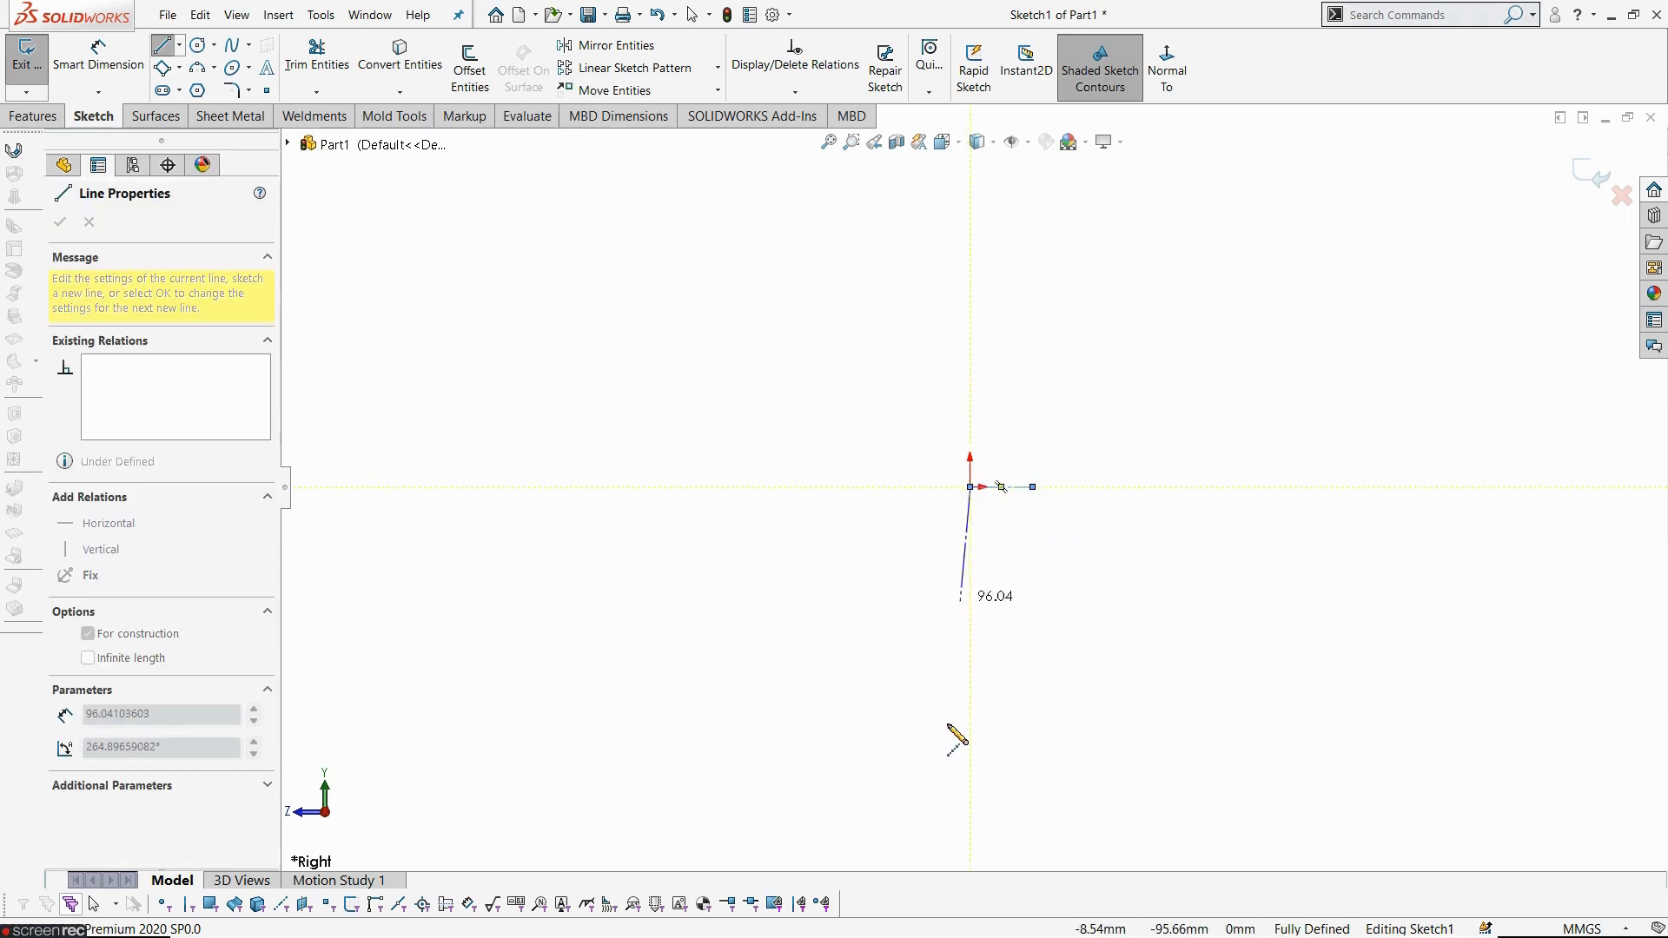
pyautogui.click(970, 691)
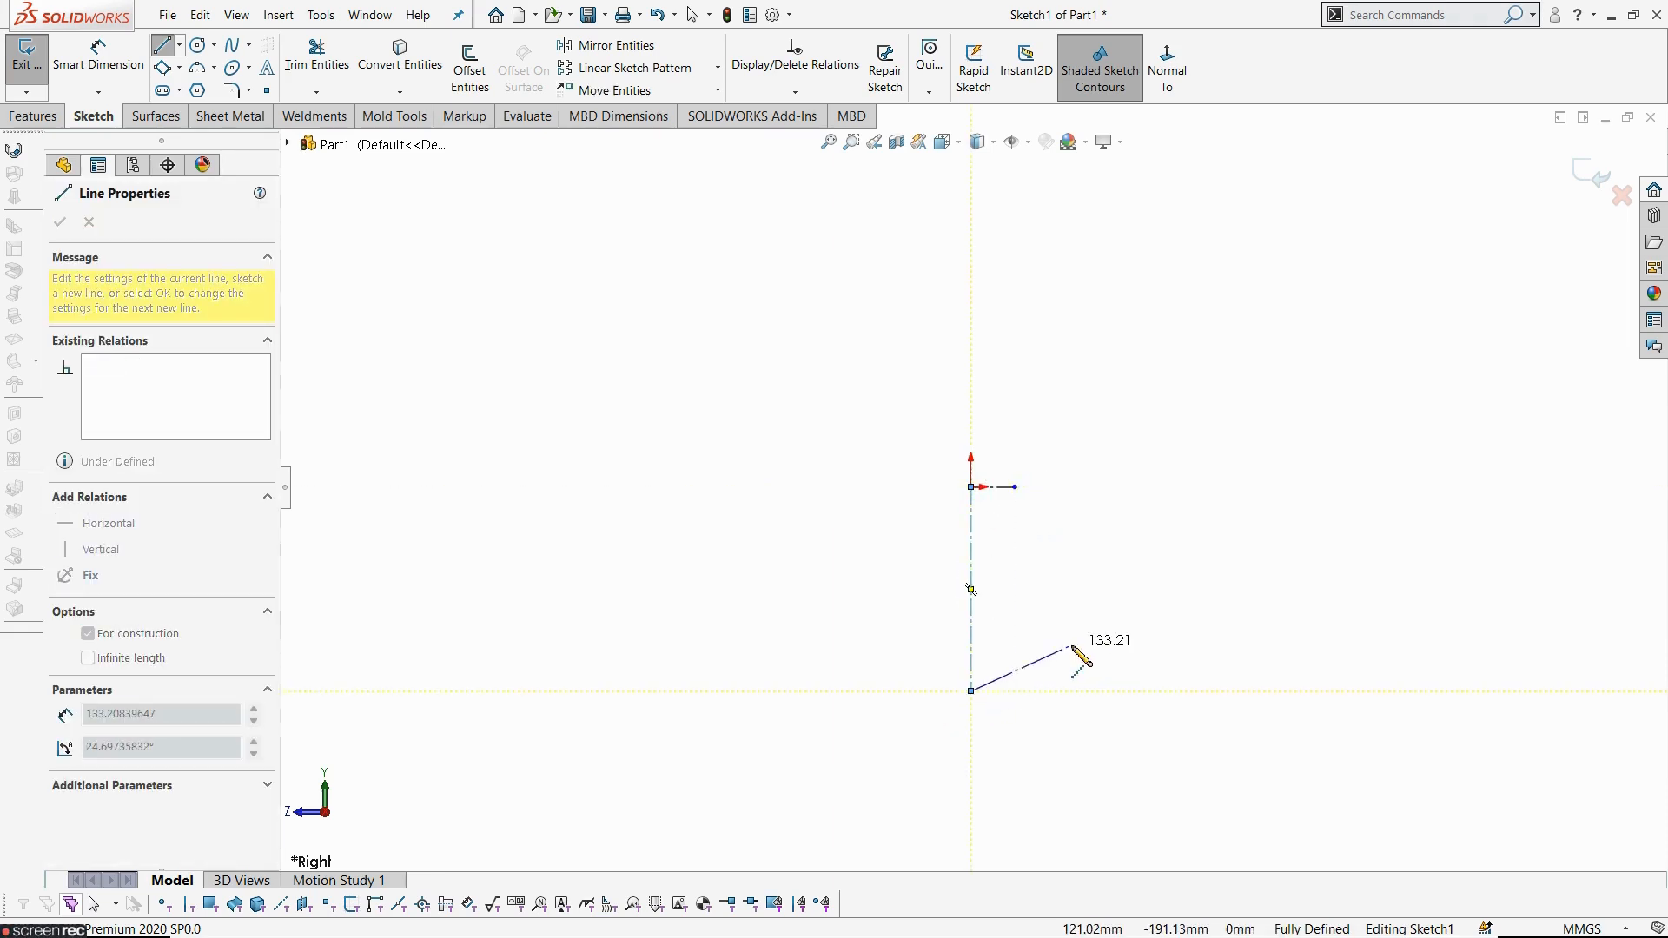
pyautogui.press('Escape')
# - Dimension the vertical centerline's length as 156/2 mm
pyautogui.scroll(-4, 1021, 716)
pyautogui.scroll(2, 999, 702)
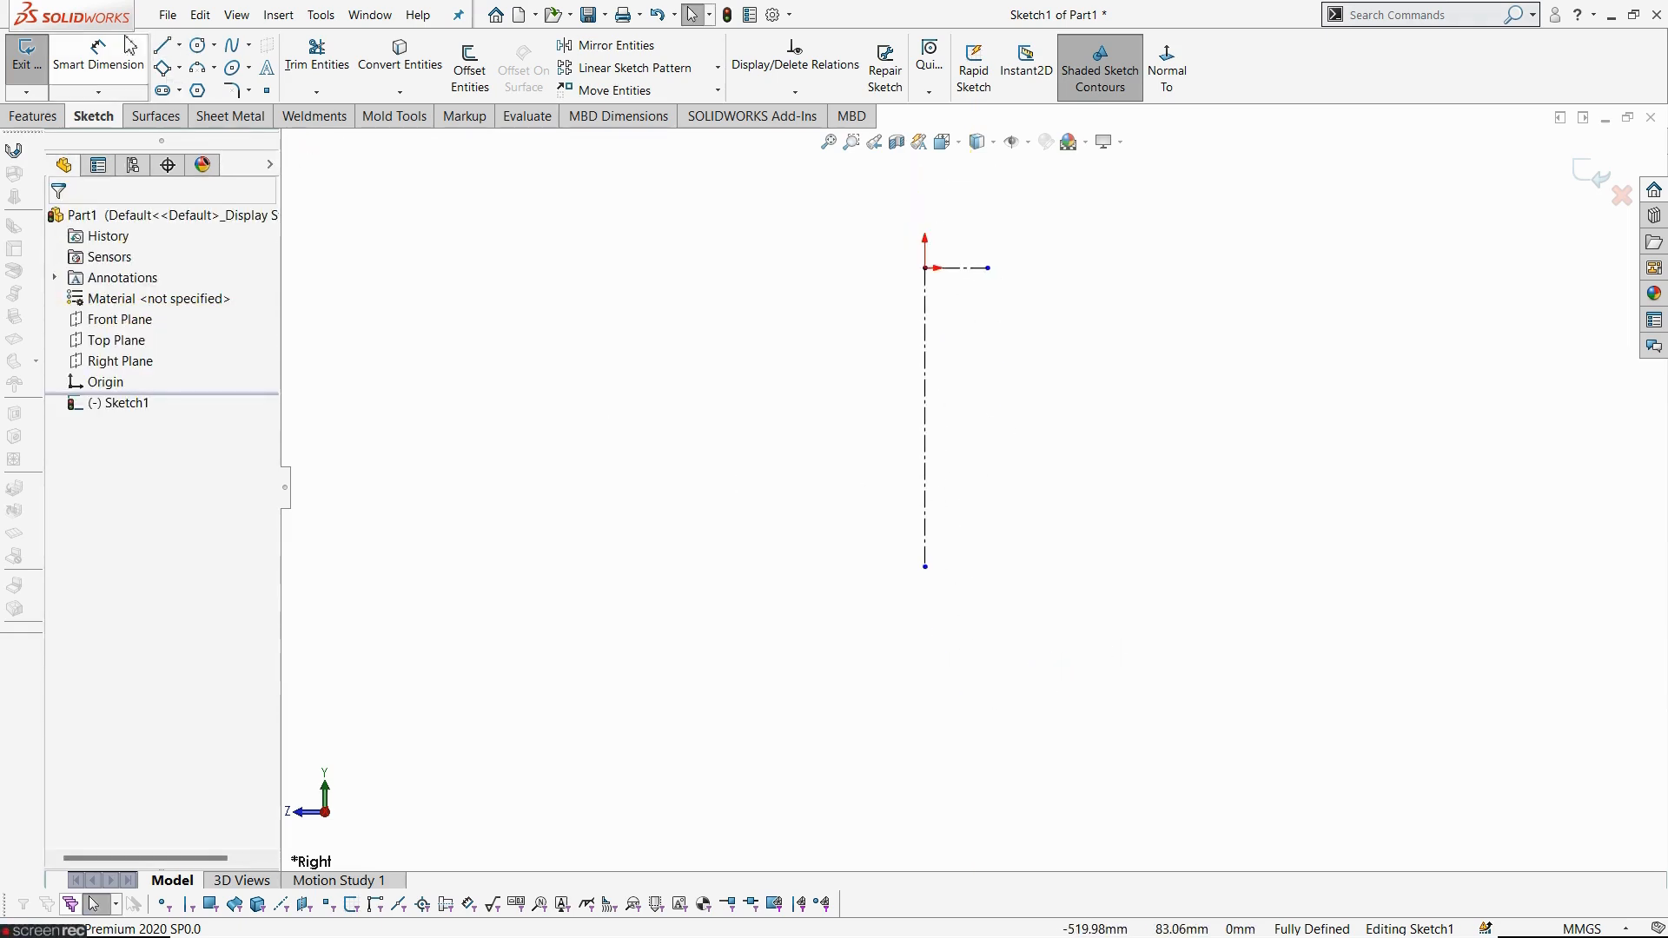
pyautogui.click(98, 54)
pyautogui.click(925, 421)
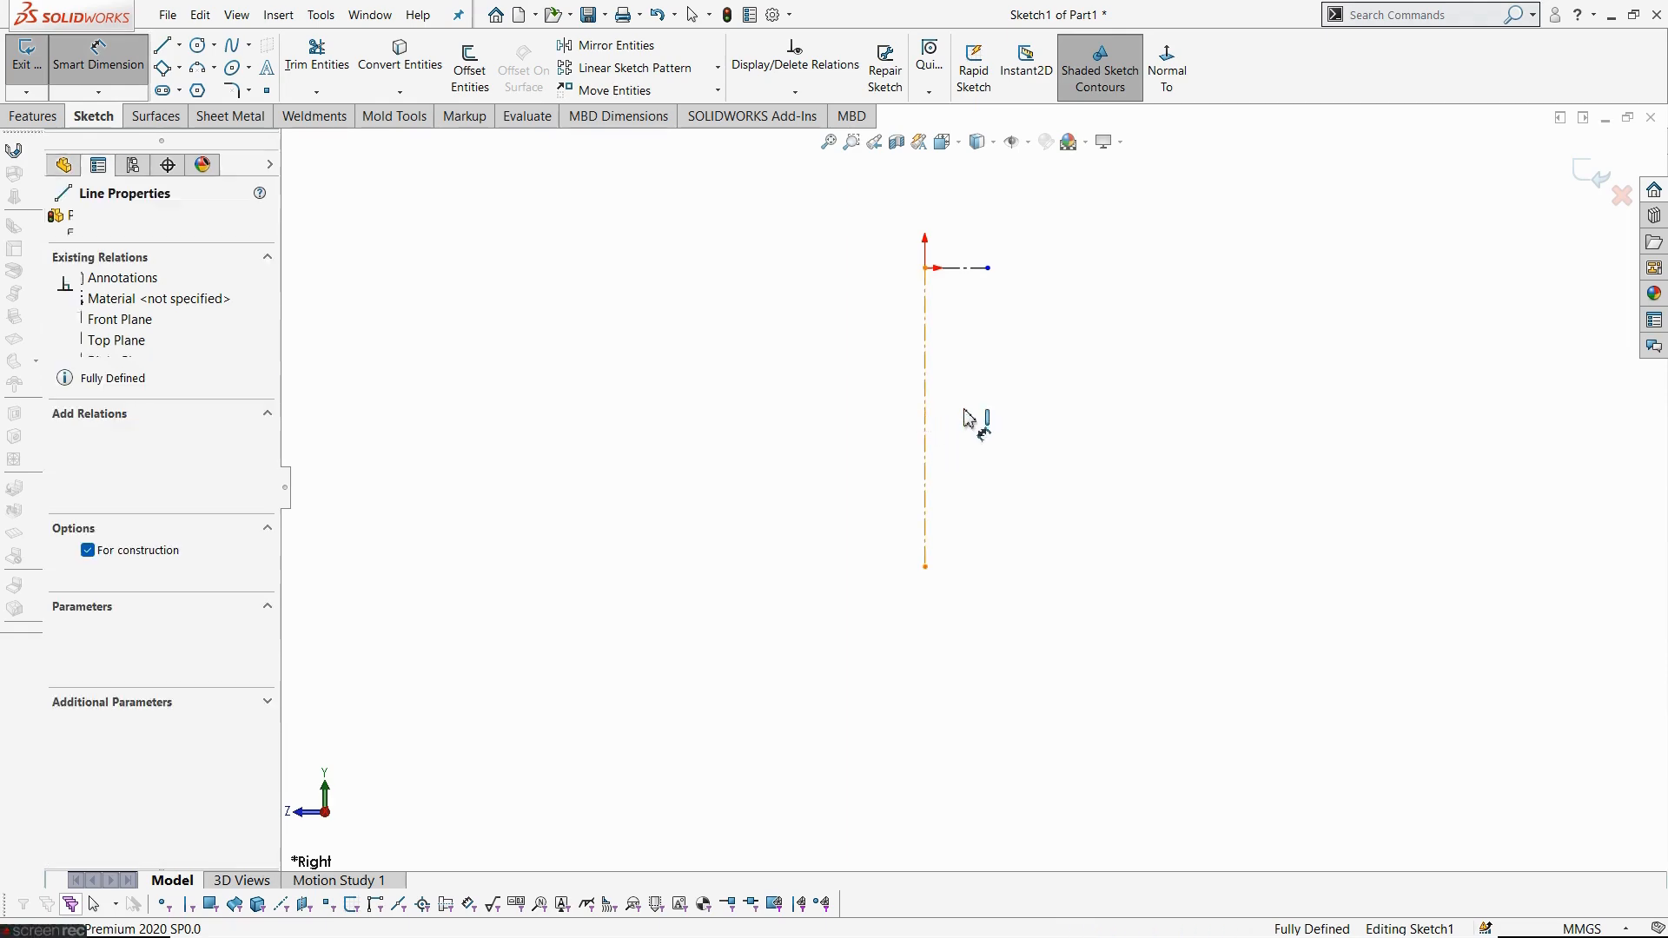
pyautogui.click(1059, 413)
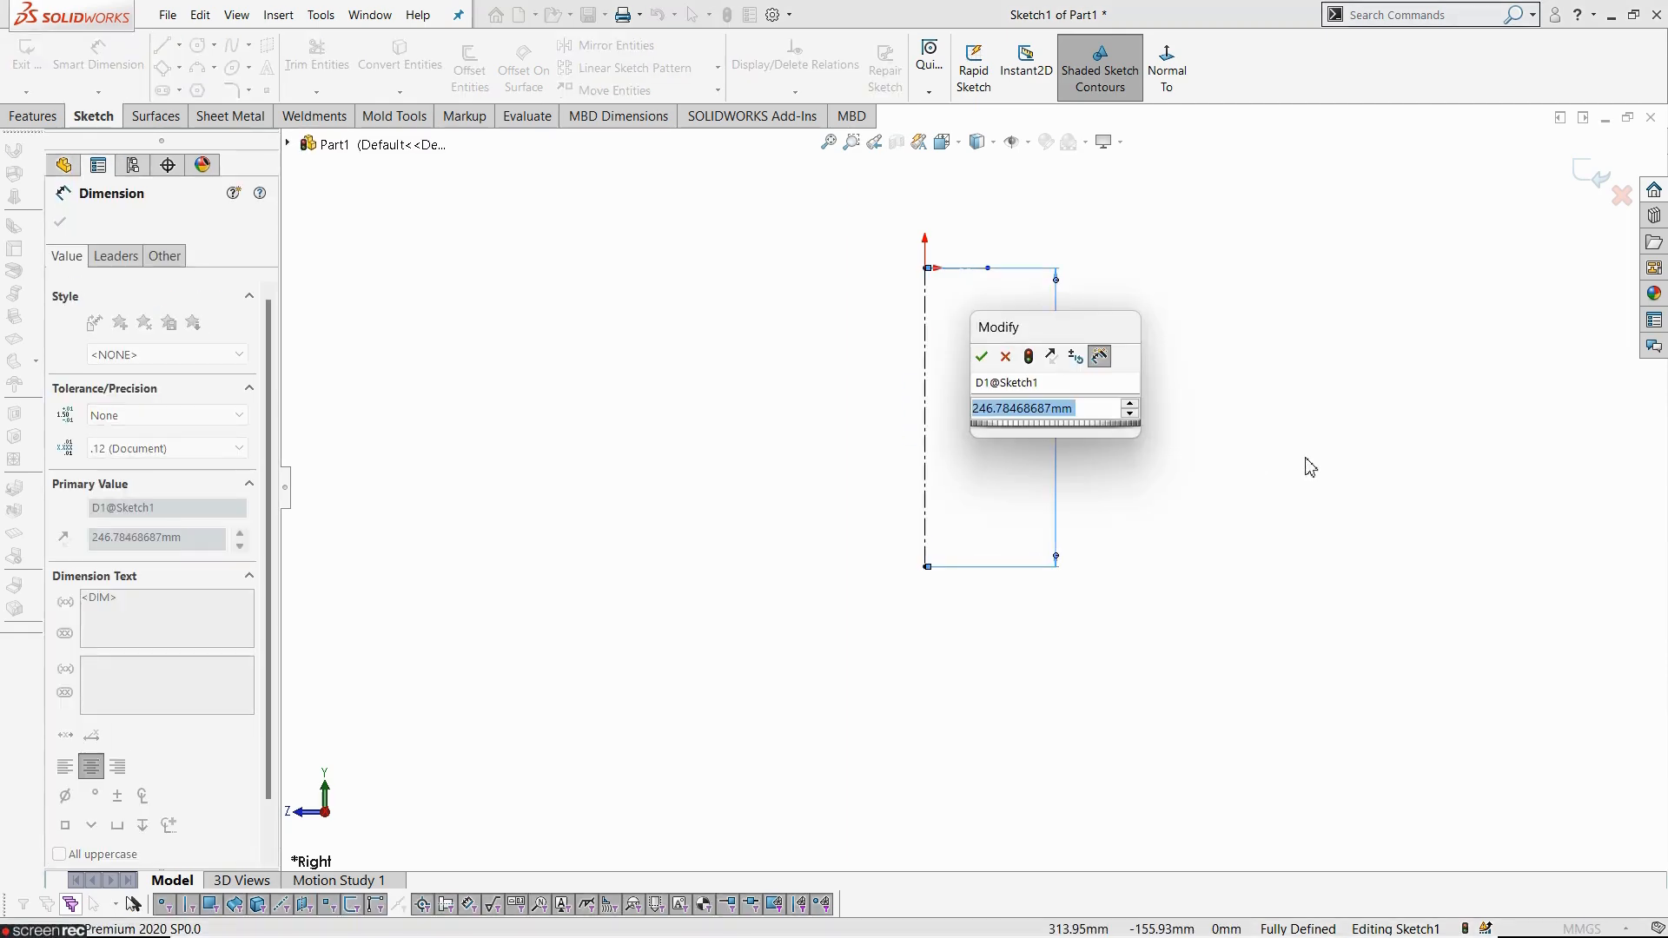
pyautogui.write('156')
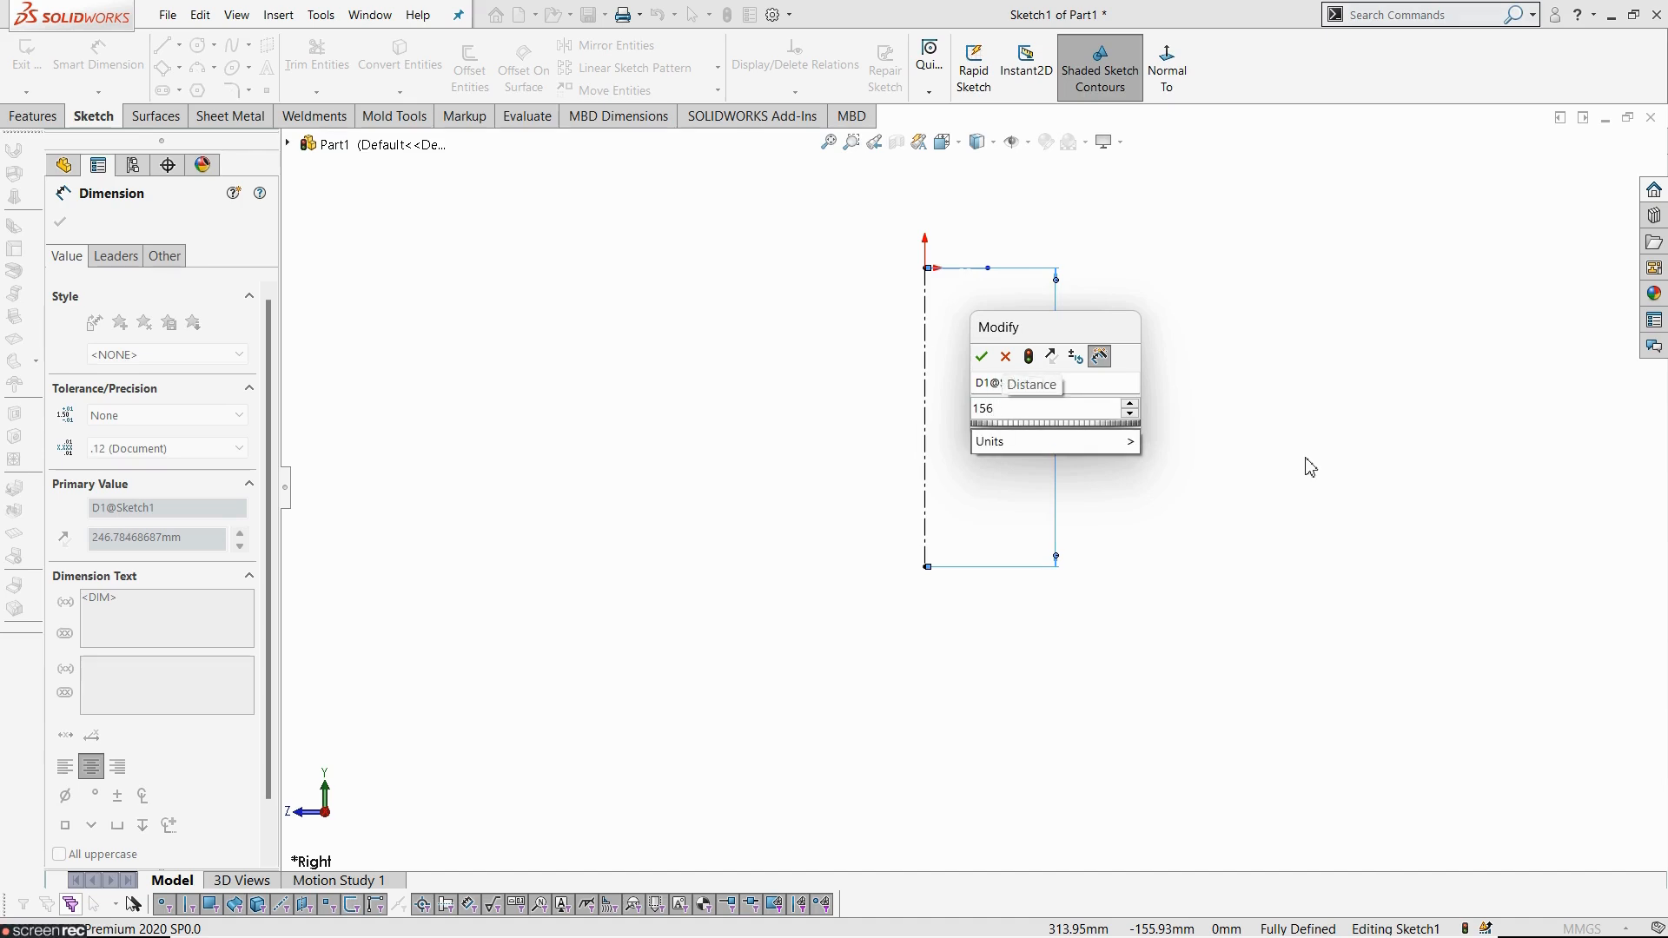
pyautogui.write('/2')
pyautogui.press('Return')
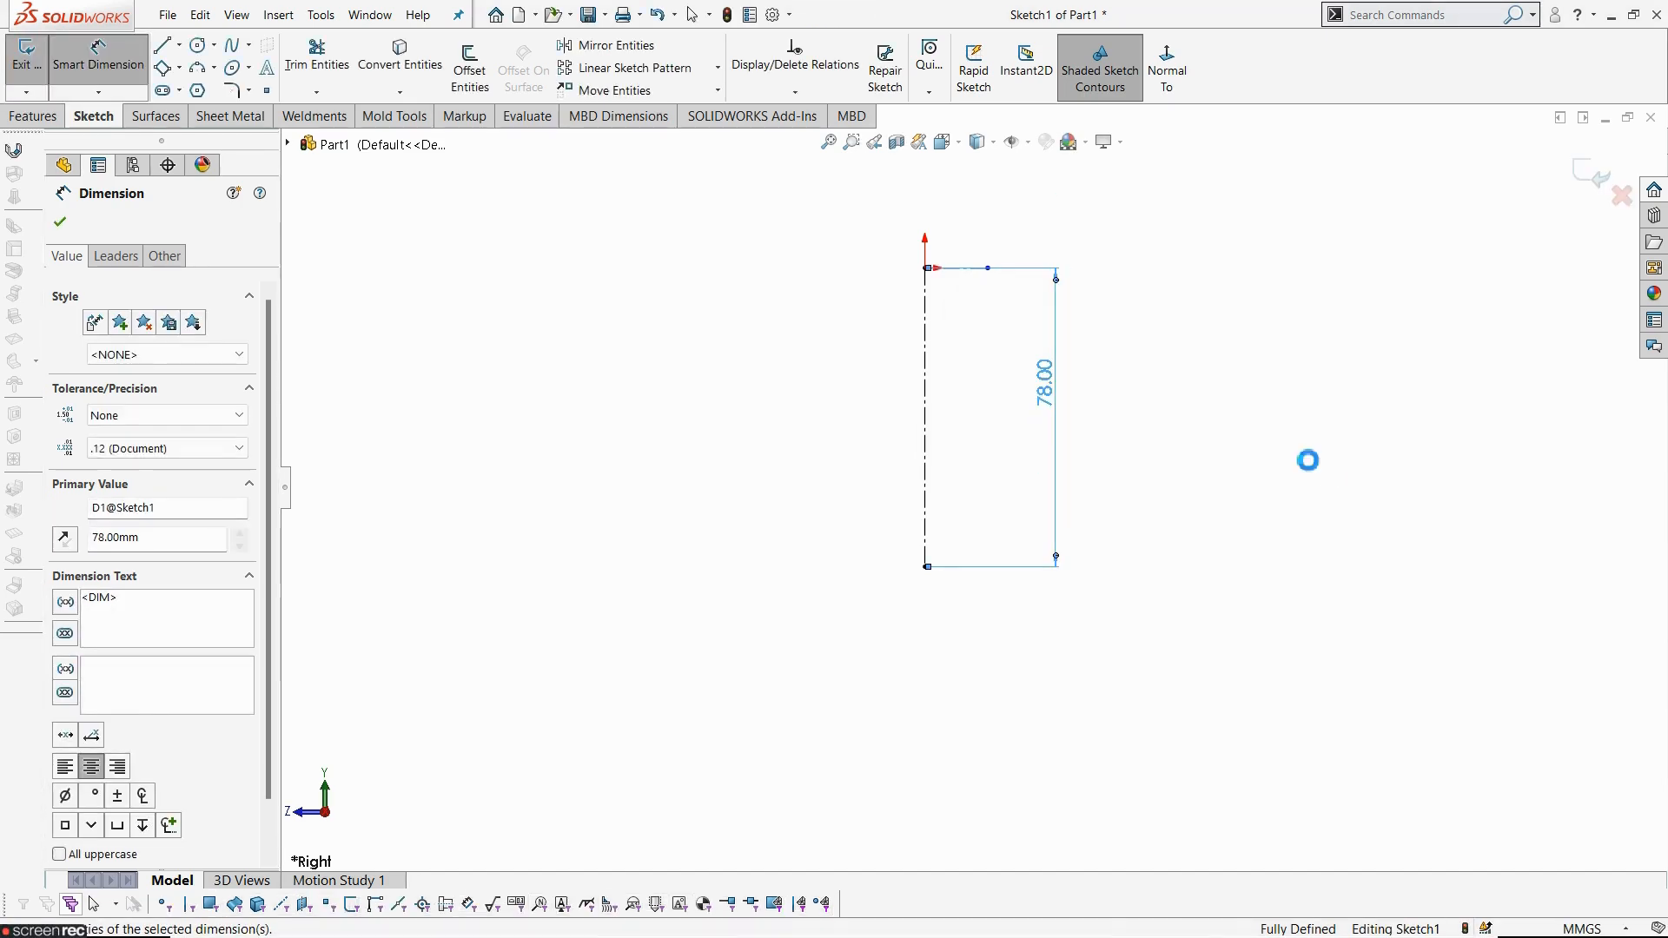
pyautogui.click(1309, 461)
# - Draw a short horizontal midpoint line centred on the bottom end of the vertical centerline
pyautogui.hotkey('alt', 'Tab')
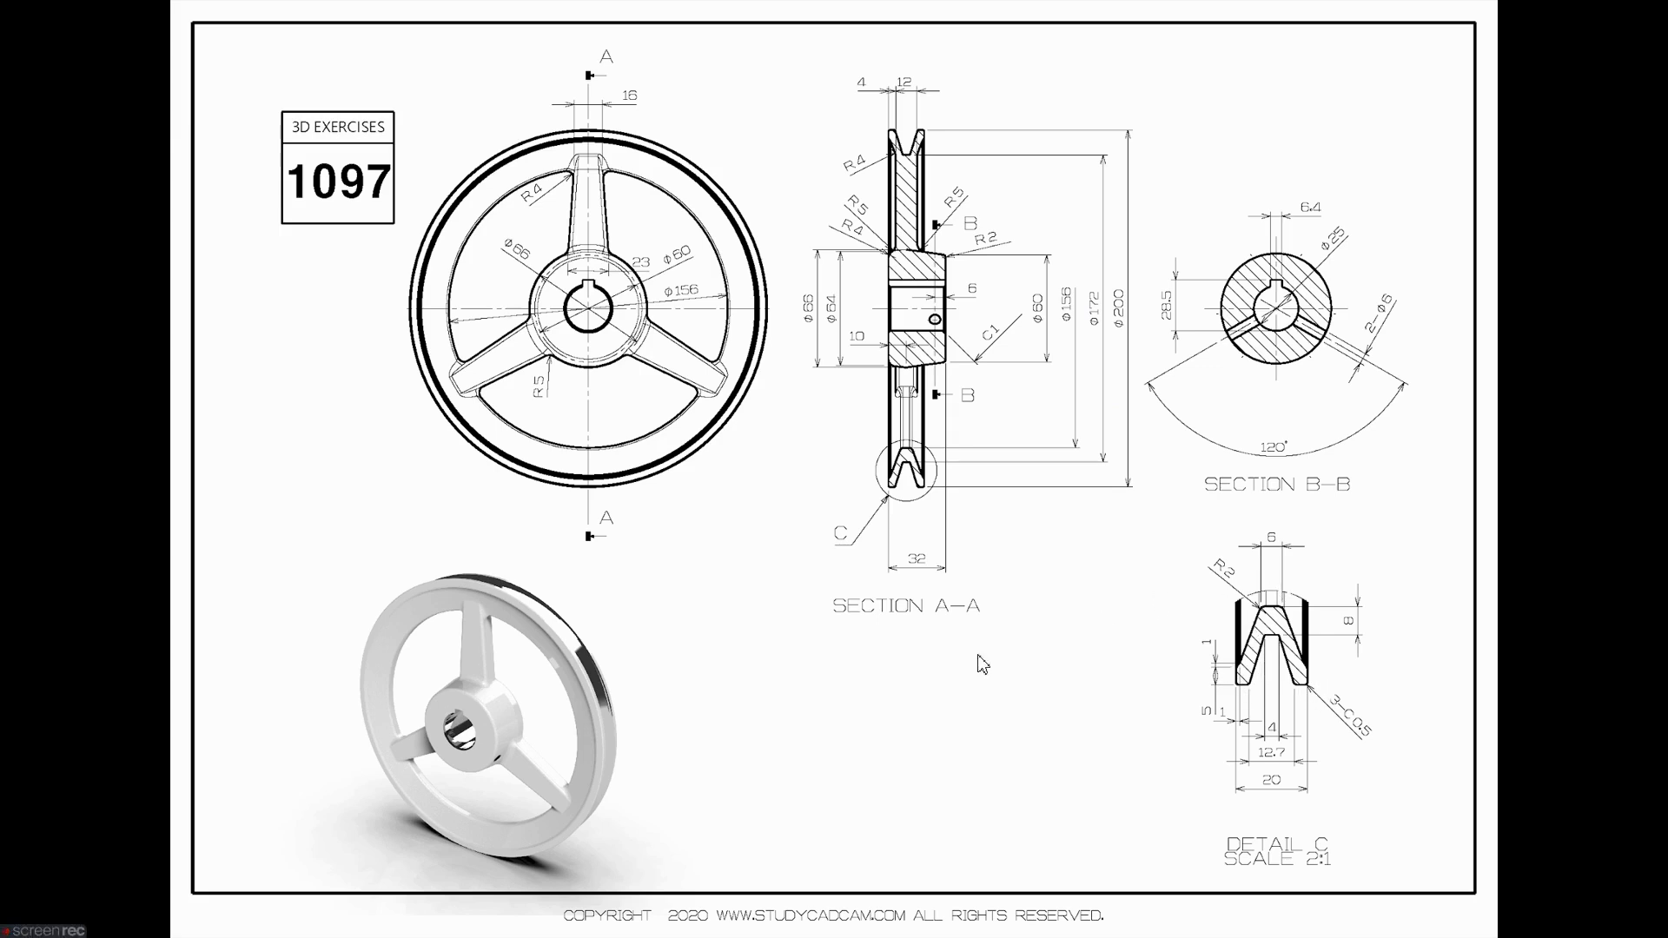
pyautogui.hotkey('alt', 'Tab')
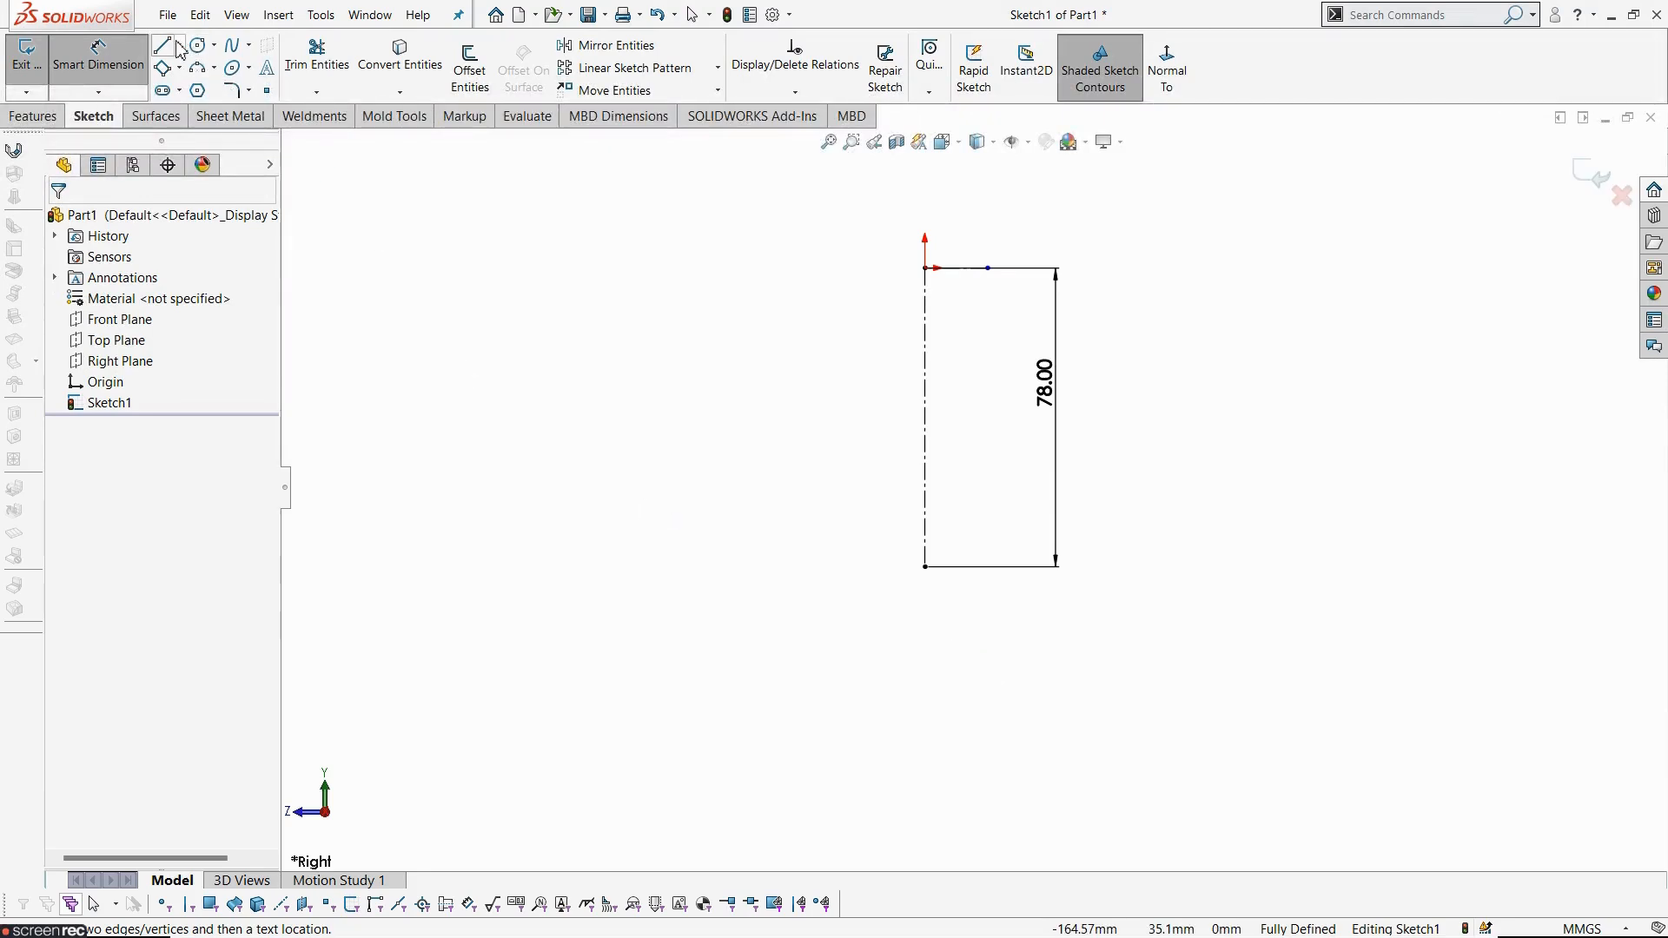
pyautogui.click(179, 46)
pyautogui.click(222, 107)
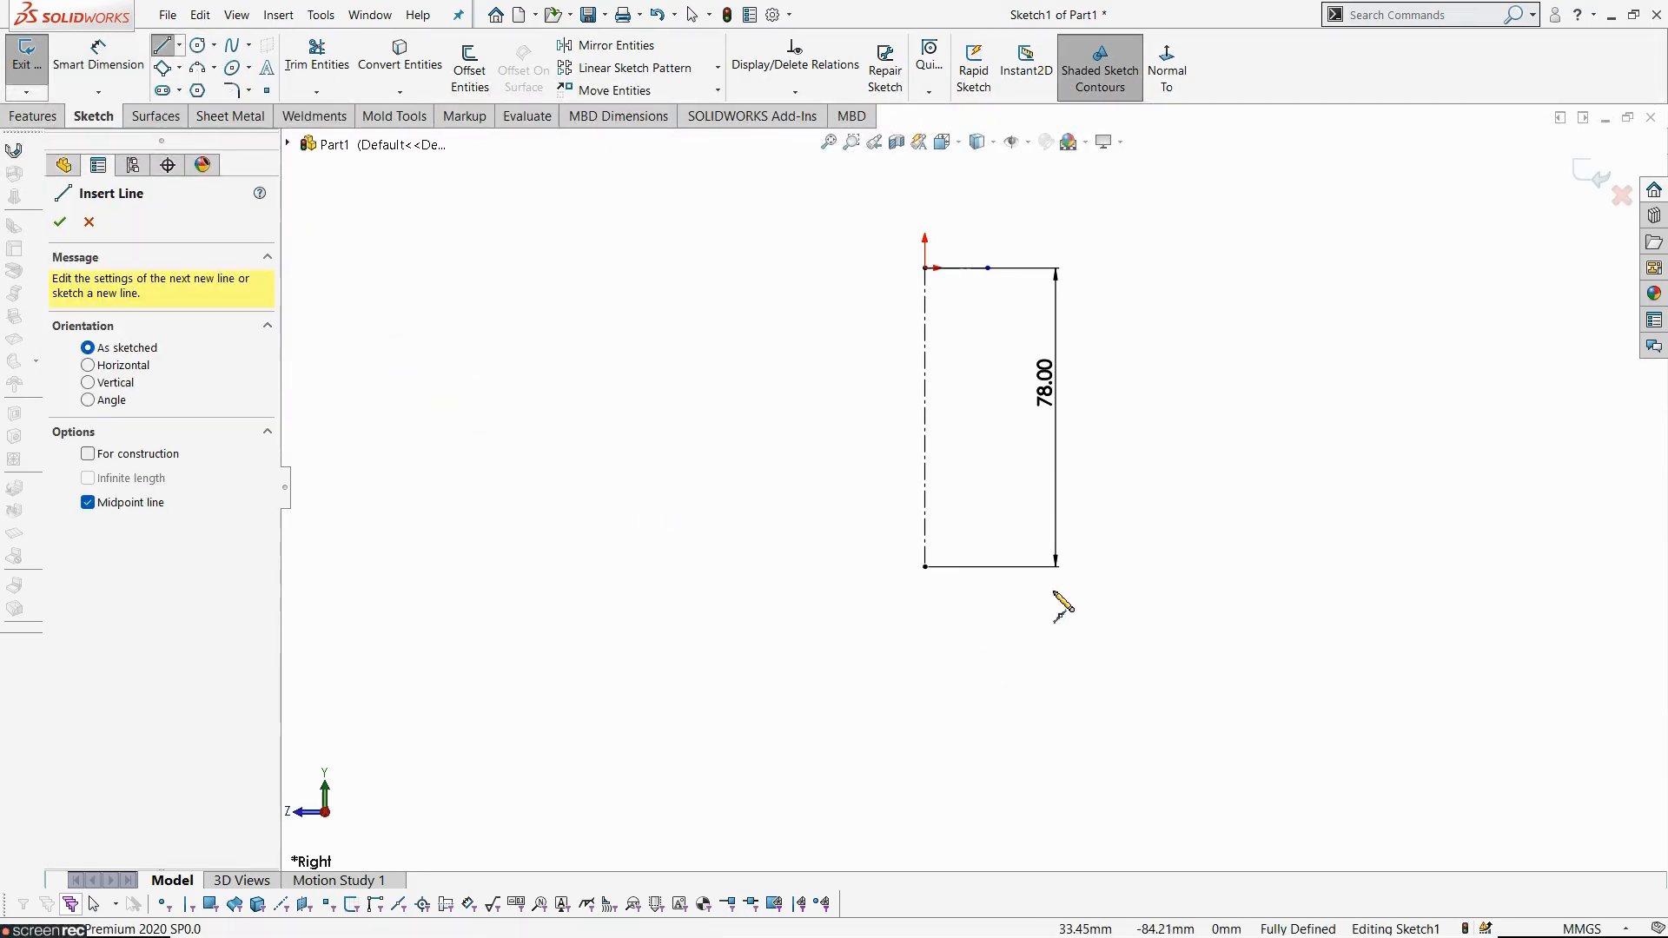
pyautogui.click(926, 567)
pyautogui.scroll(-4, 964, 608)
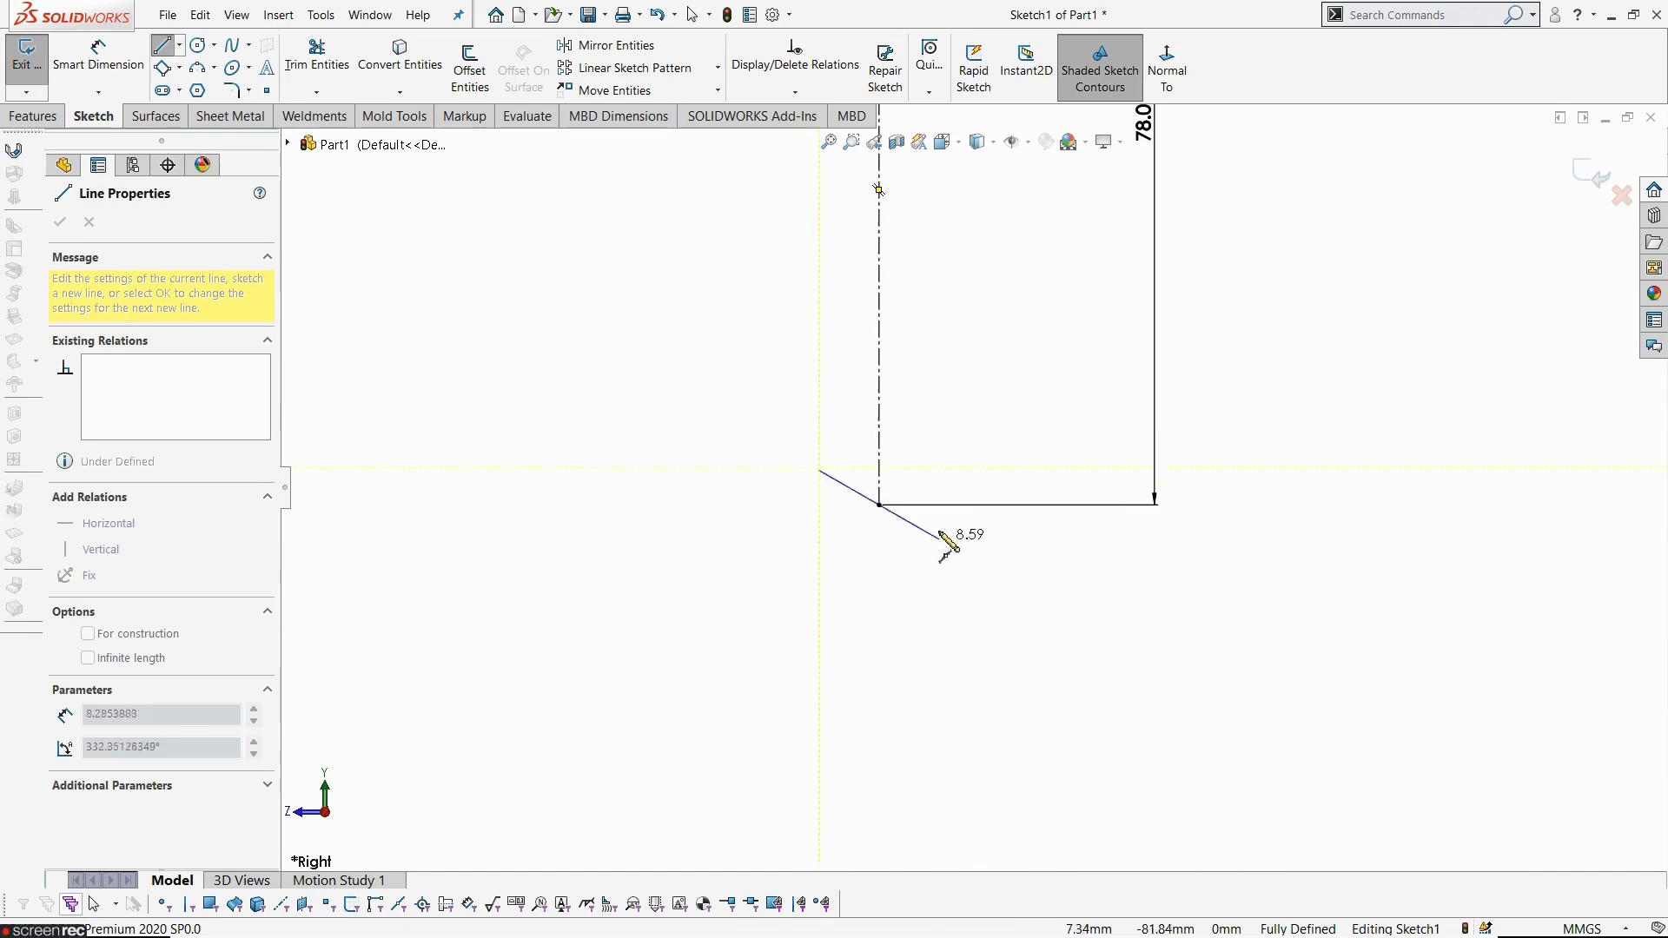
pyautogui.click(922, 506)
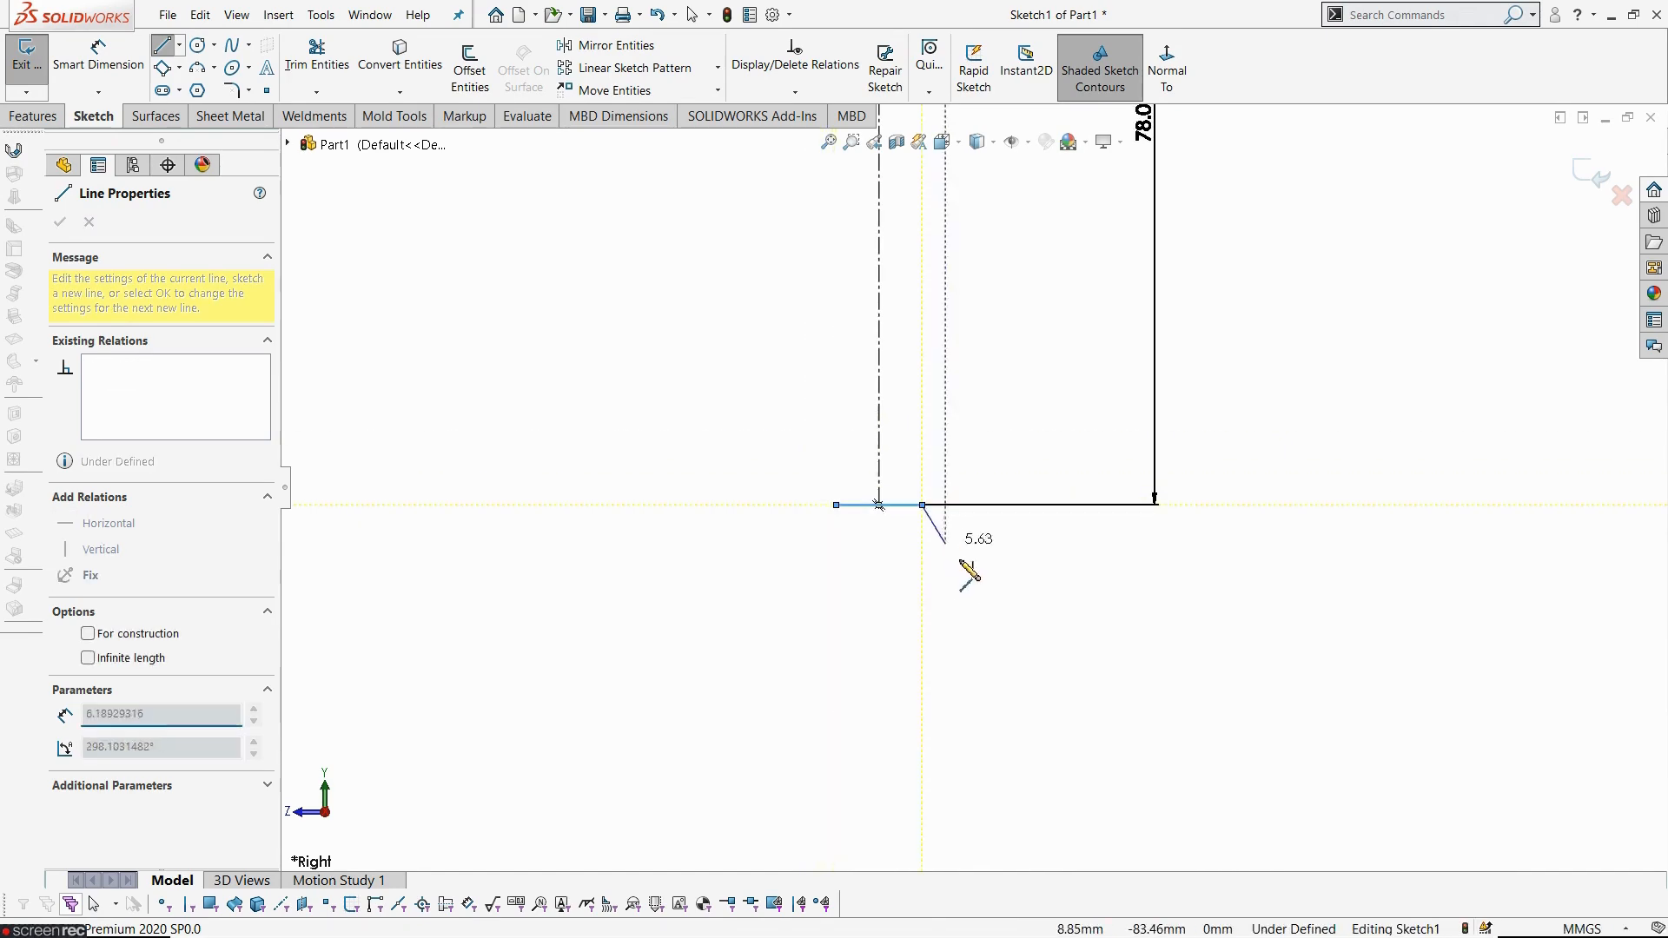
# - Continue with connected lines to sketch the closed rim profile with its V-groove, ending at the midpoint line's other end
pyautogui.click(983, 665)
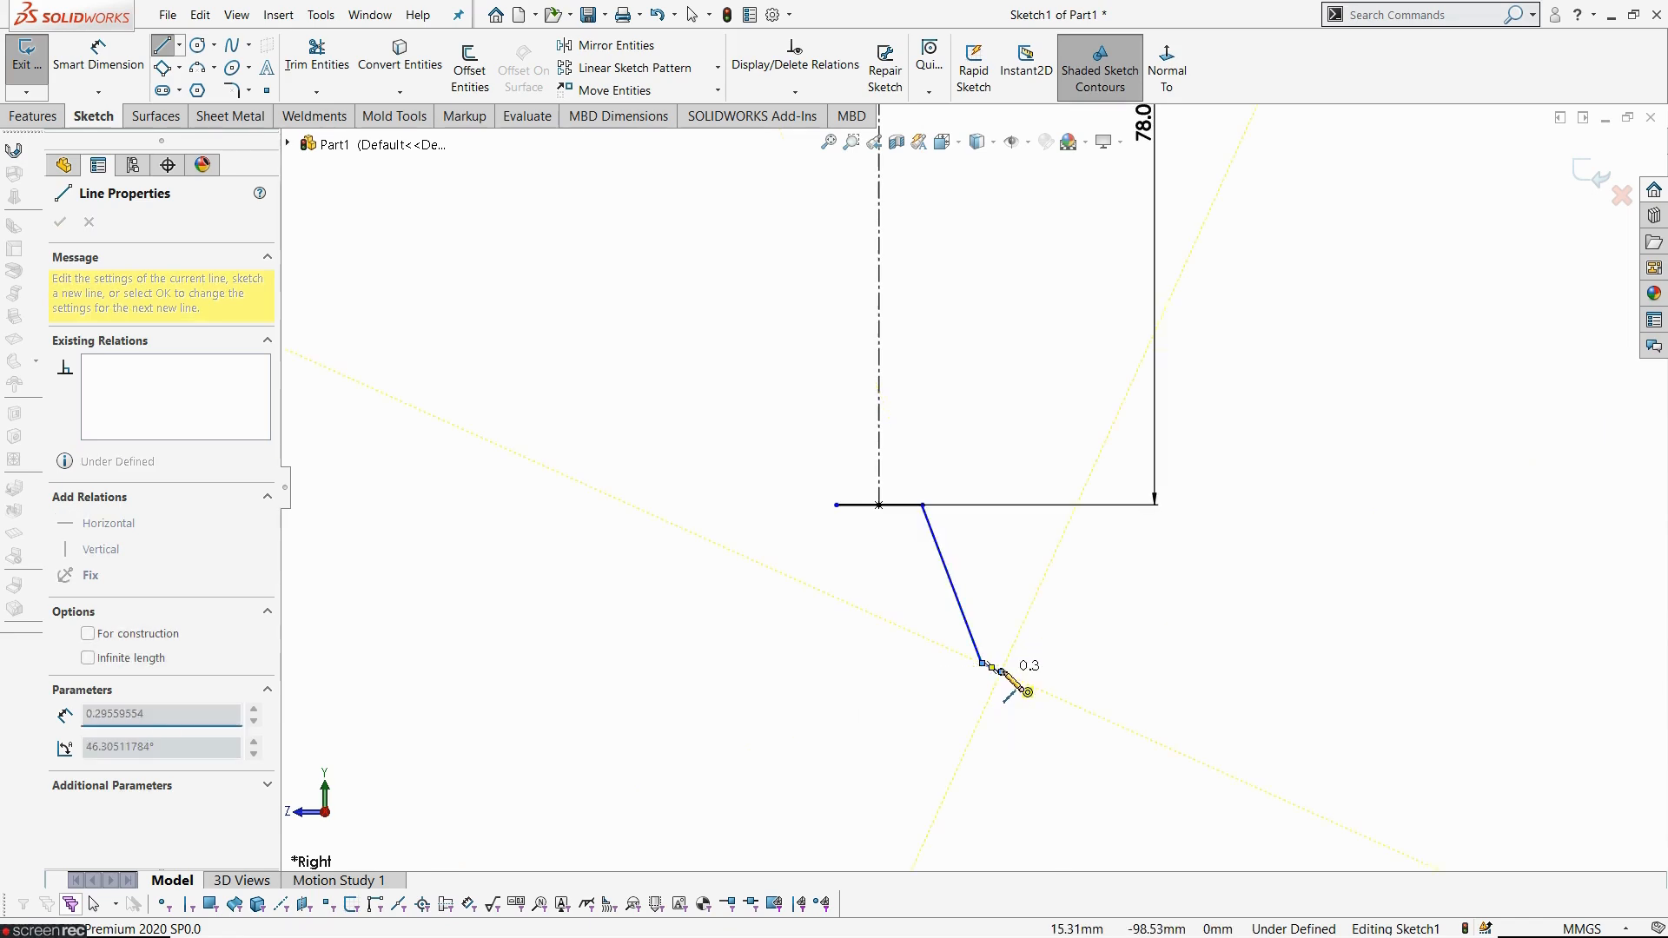
pyautogui.click(1002, 671)
pyautogui.click(1002, 727)
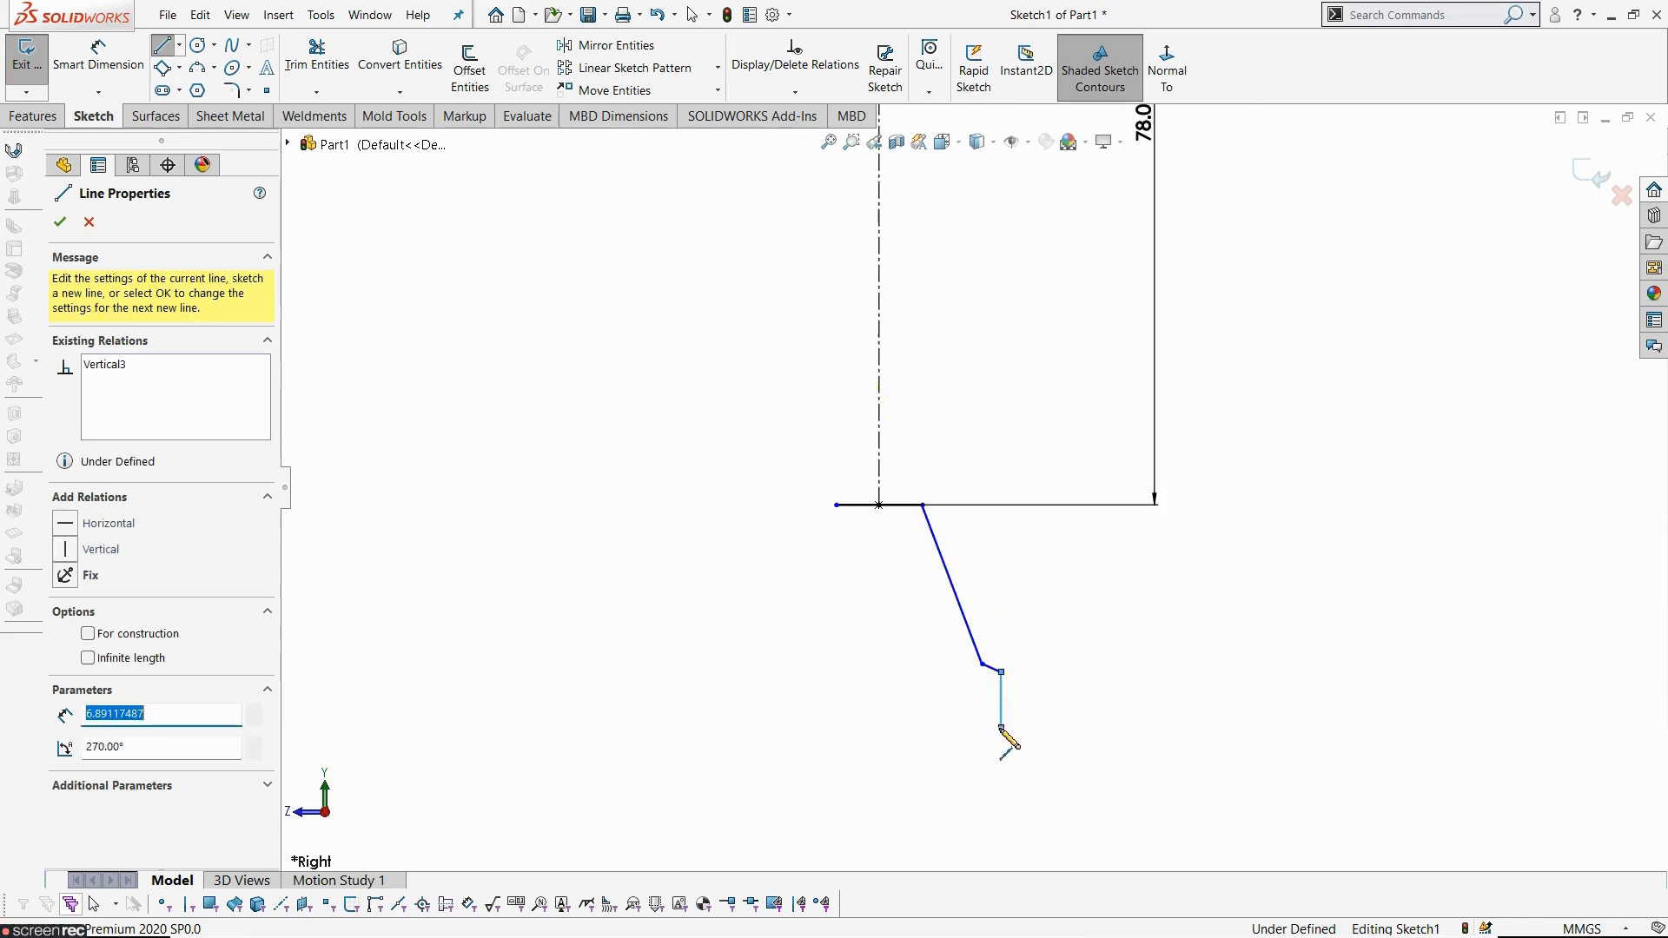
pyautogui.click(933, 727)
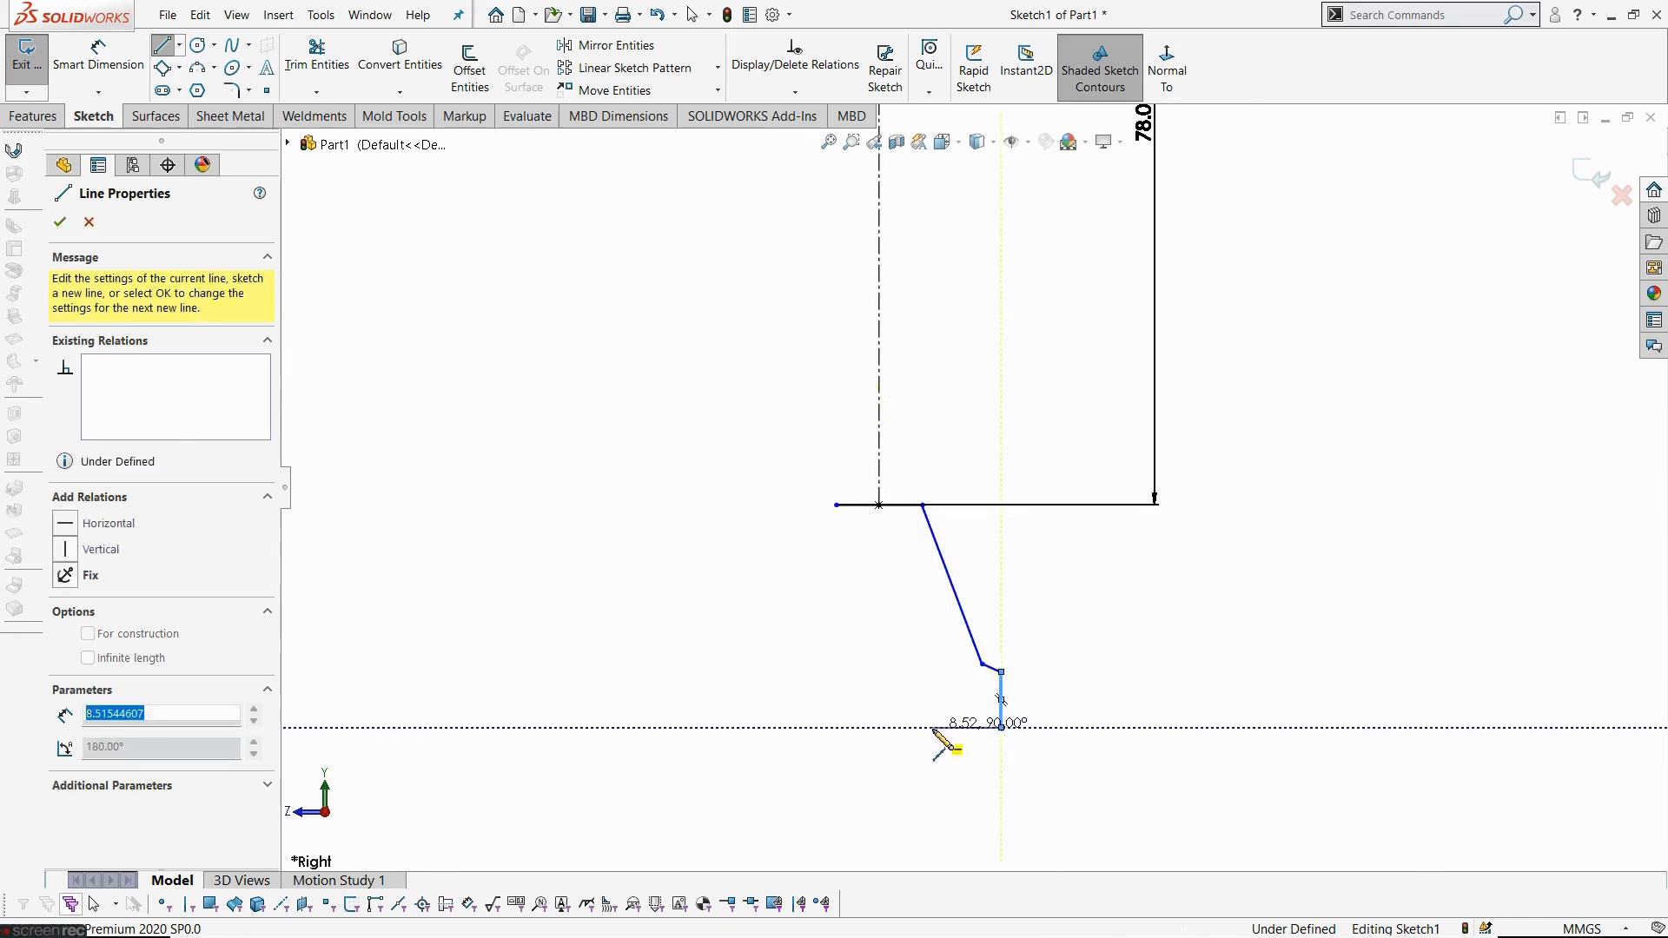
pyautogui.click(906, 593)
pyautogui.click(852, 592)
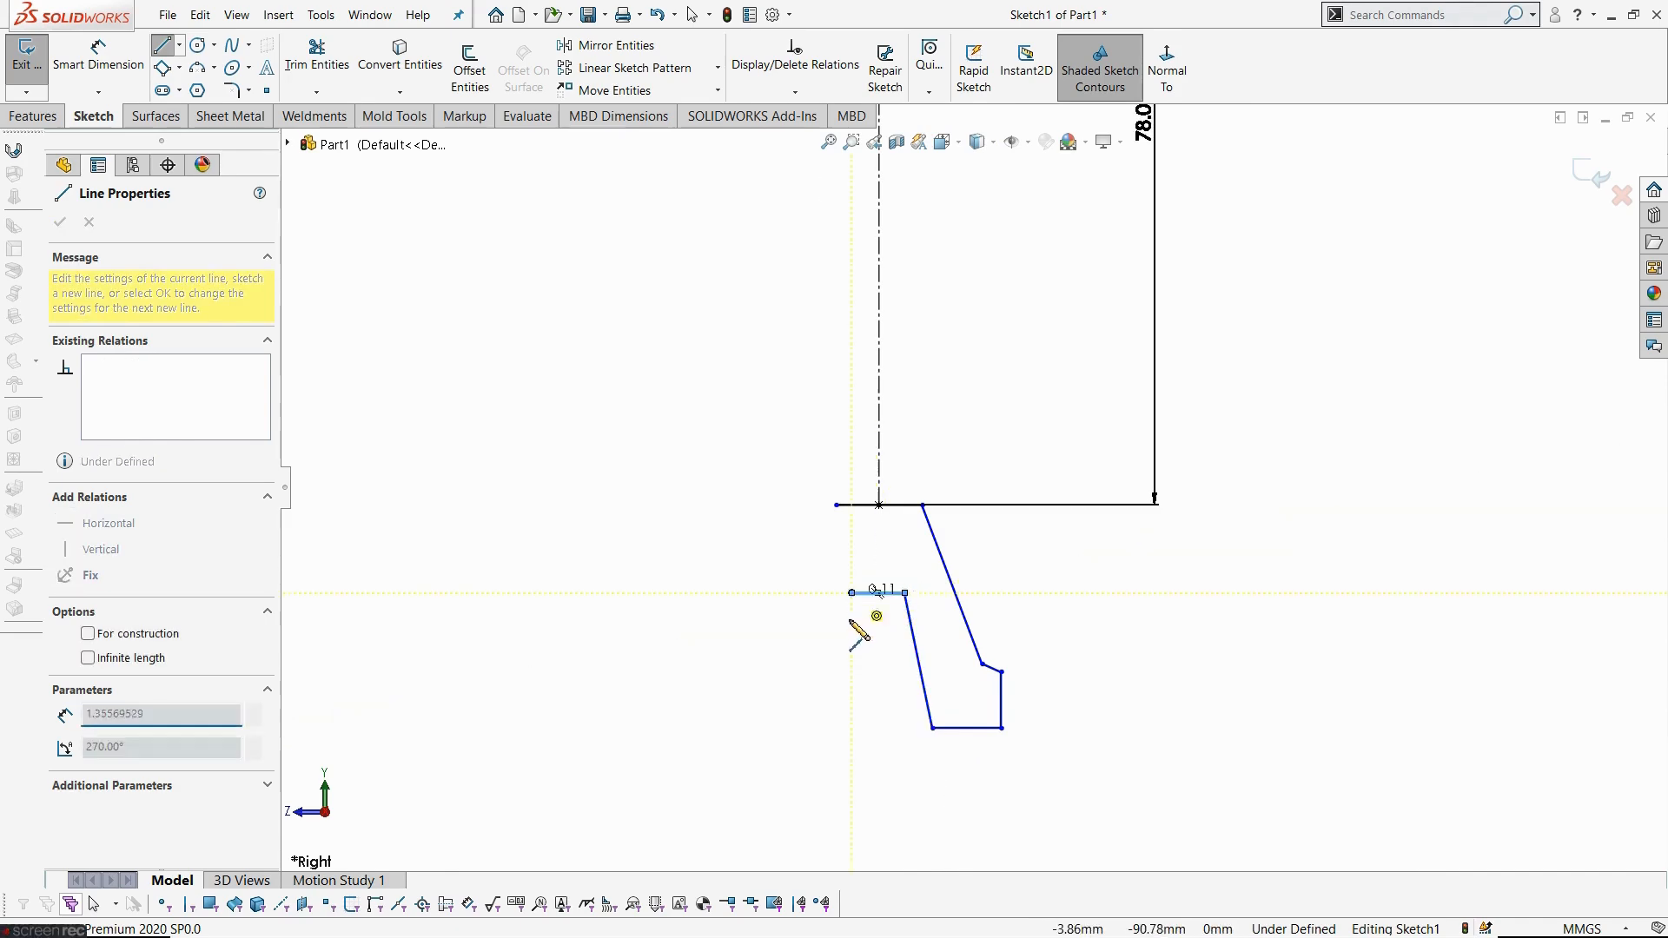
pyautogui.click(811, 727)
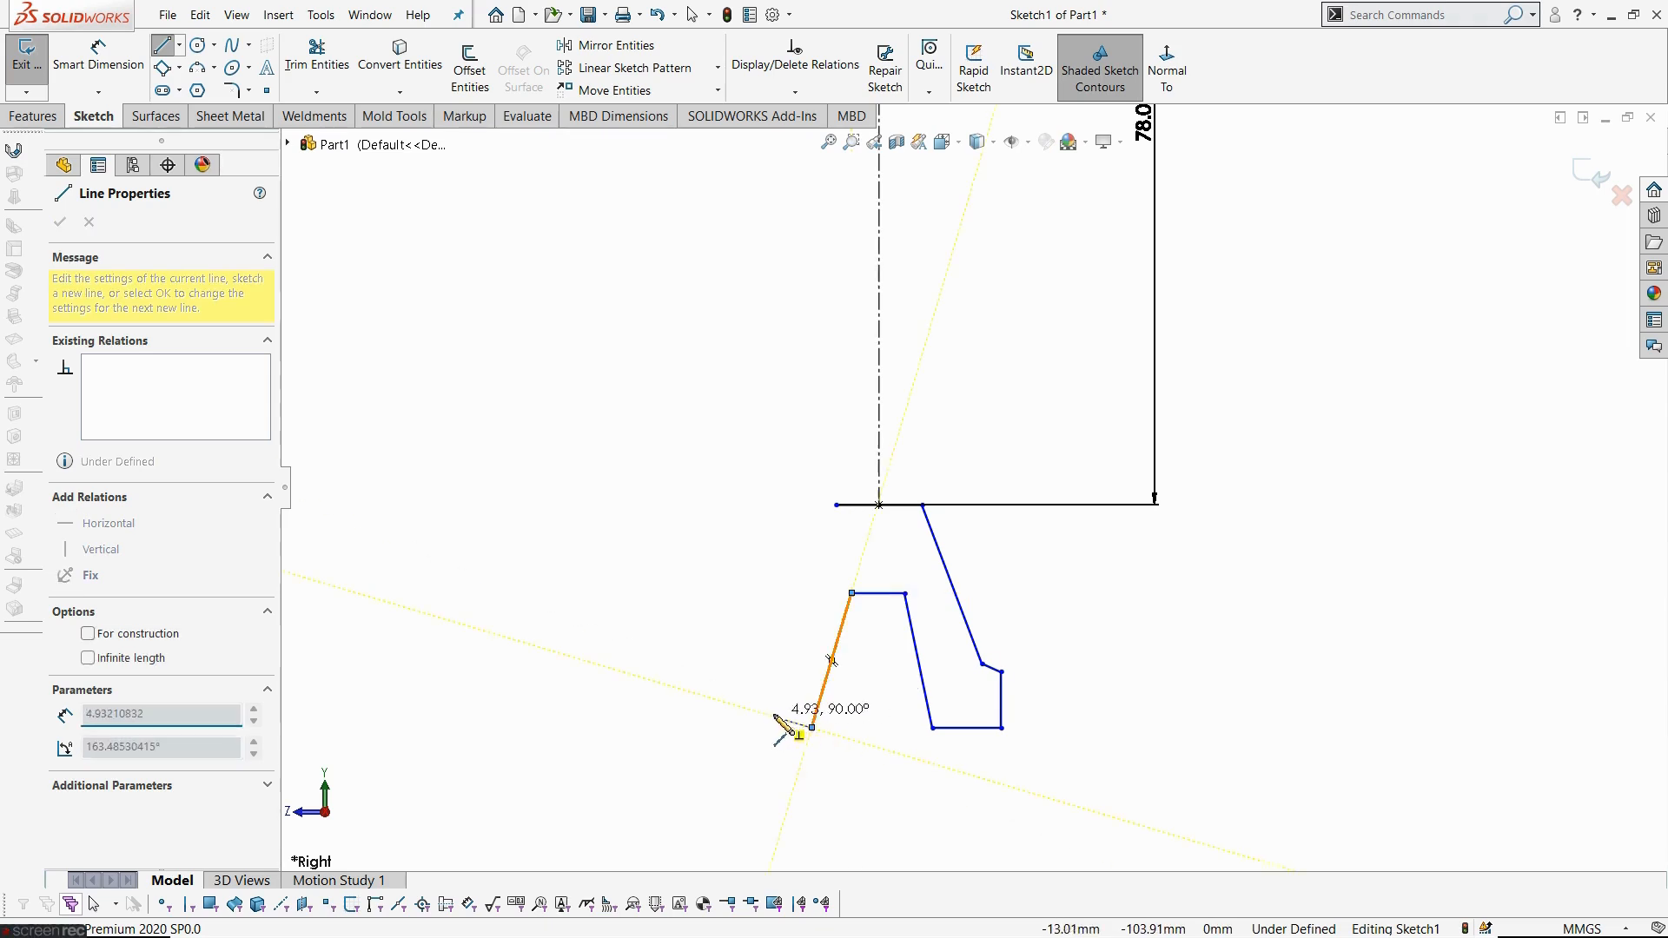
pyautogui.click(756, 727)
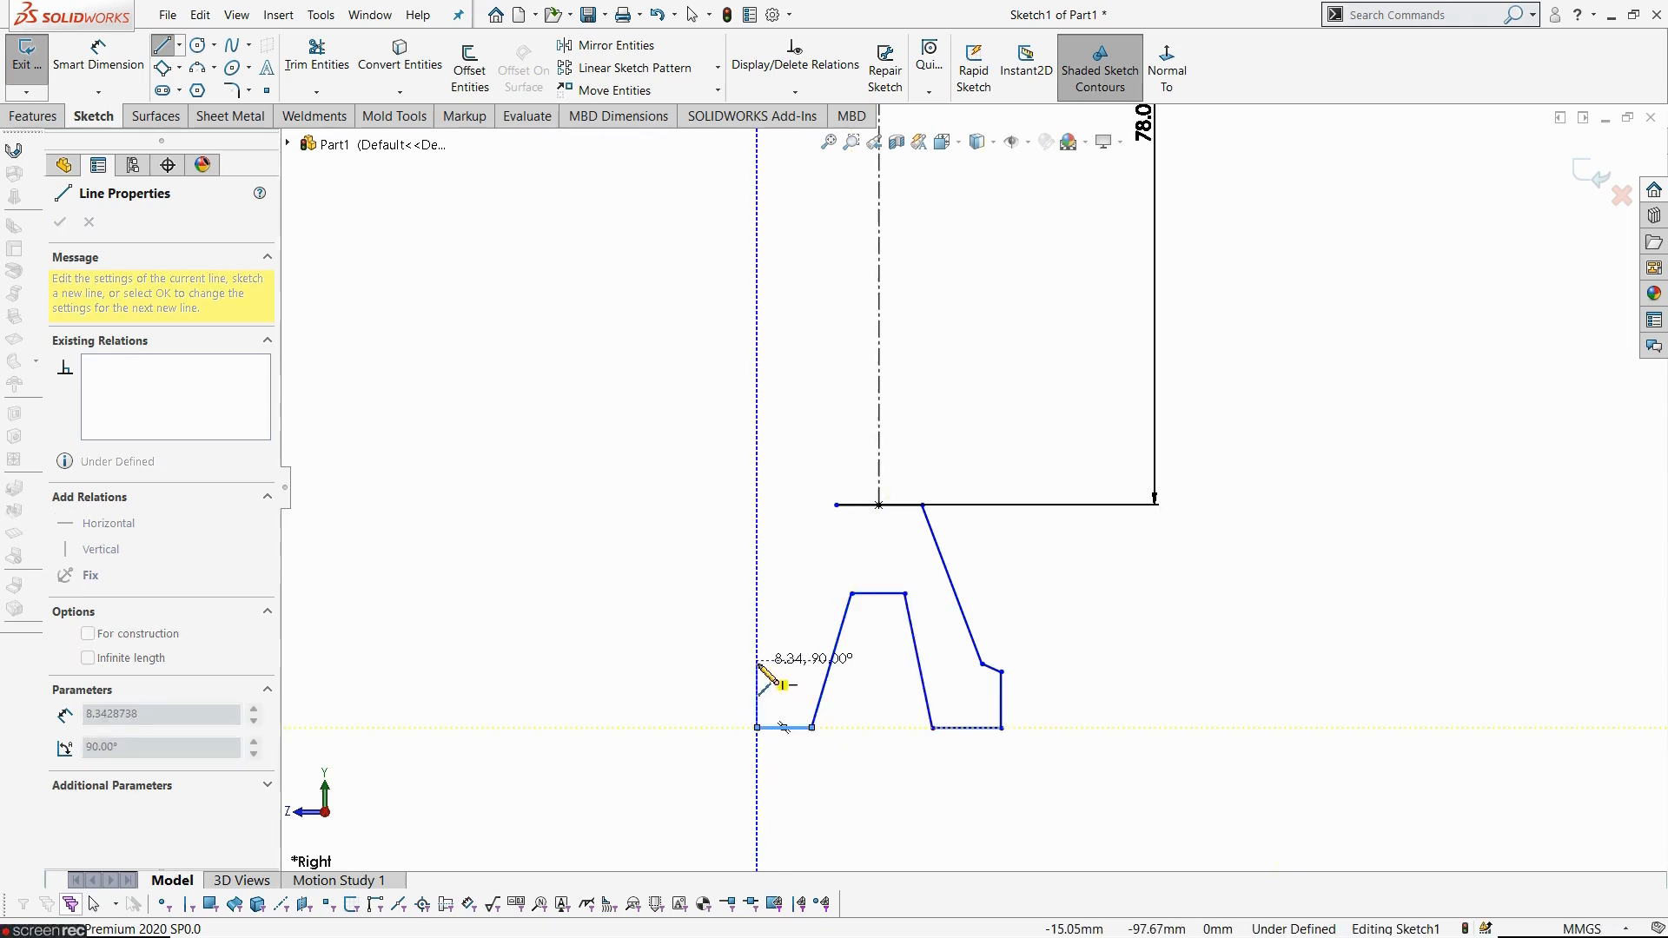
pyautogui.click(756, 661)
pyautogui.scroll(-3, 769, 665)
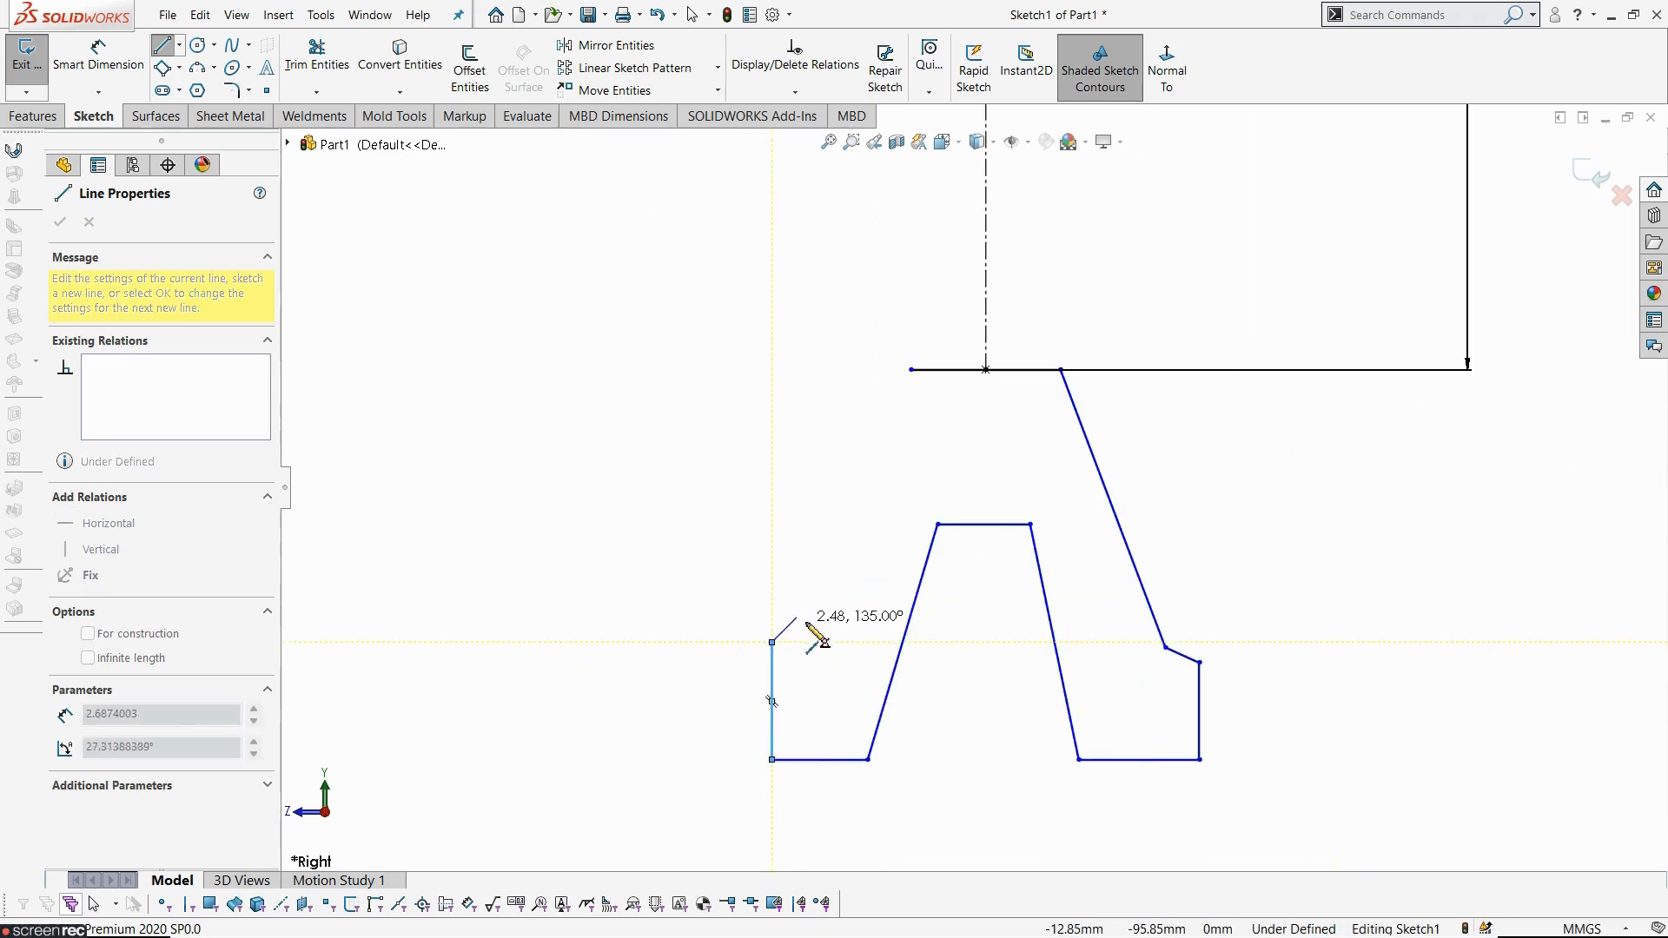
pyautogui.click(807, 623)
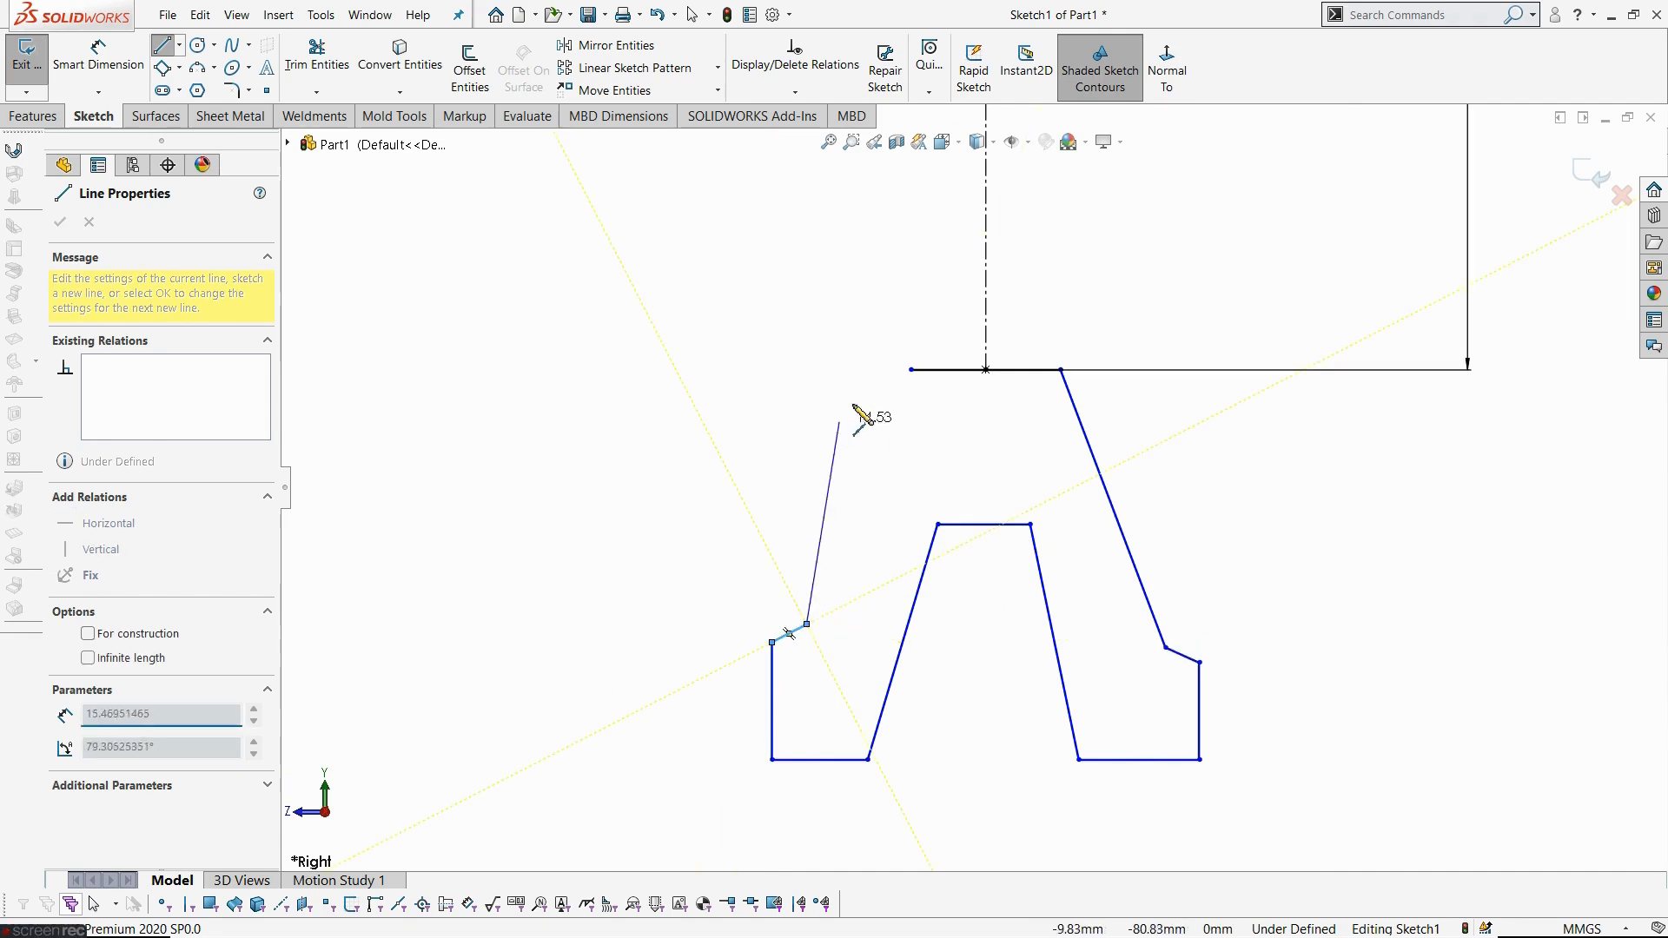
pyautogui.click(913, 371)
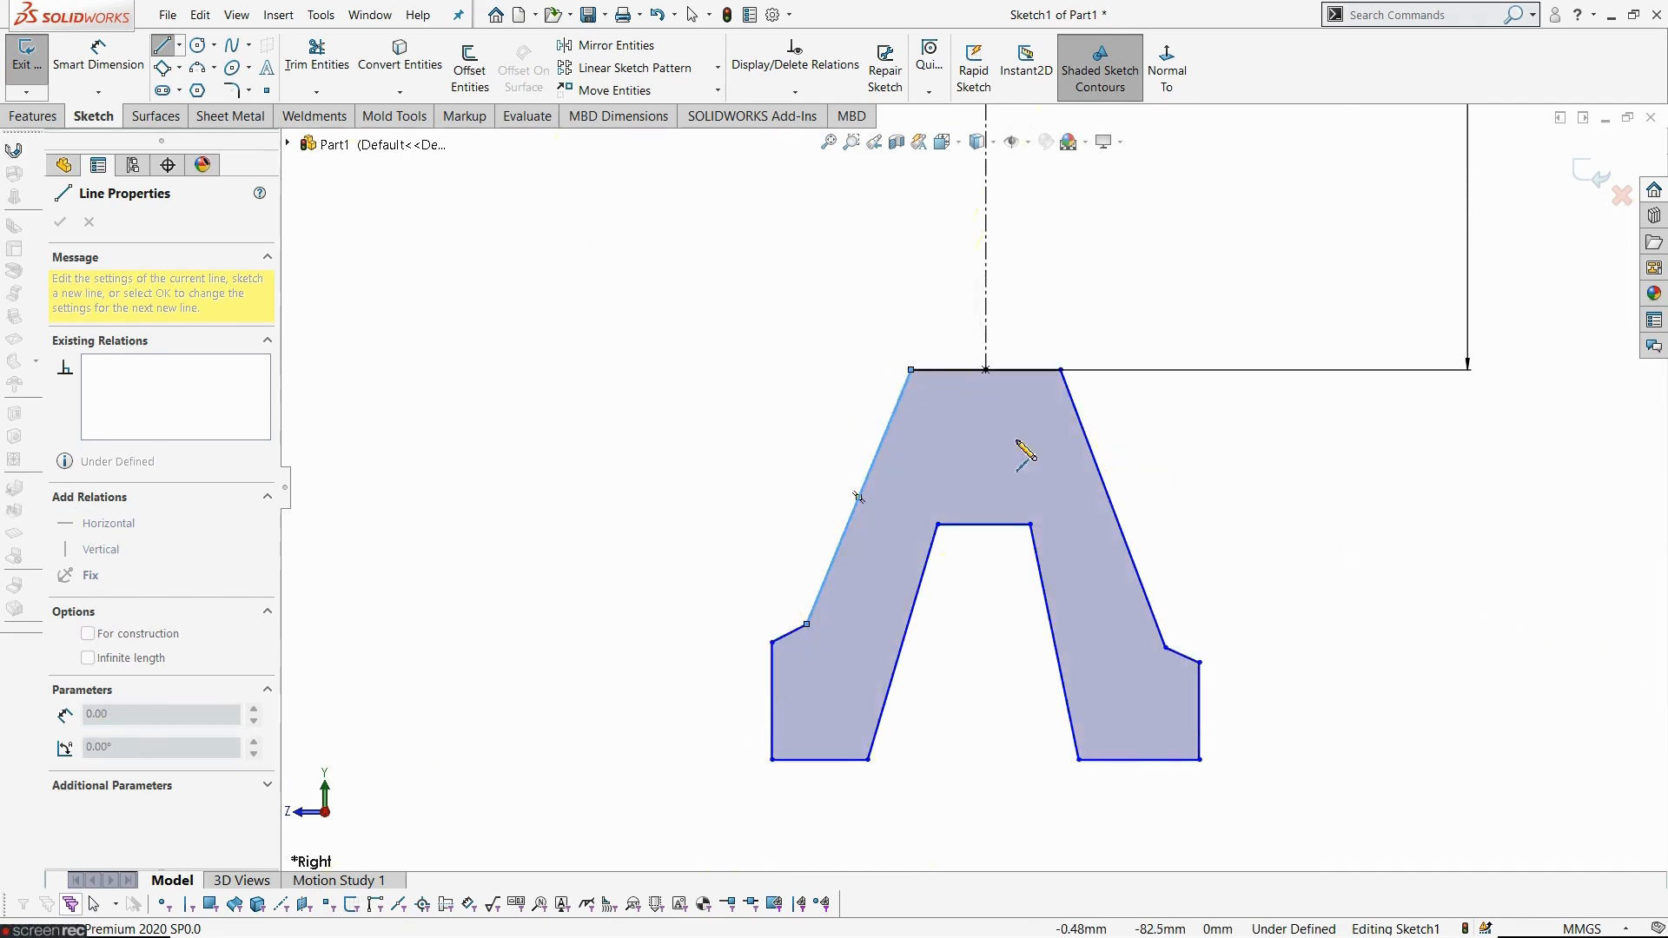
pyautogui.press('Escape')
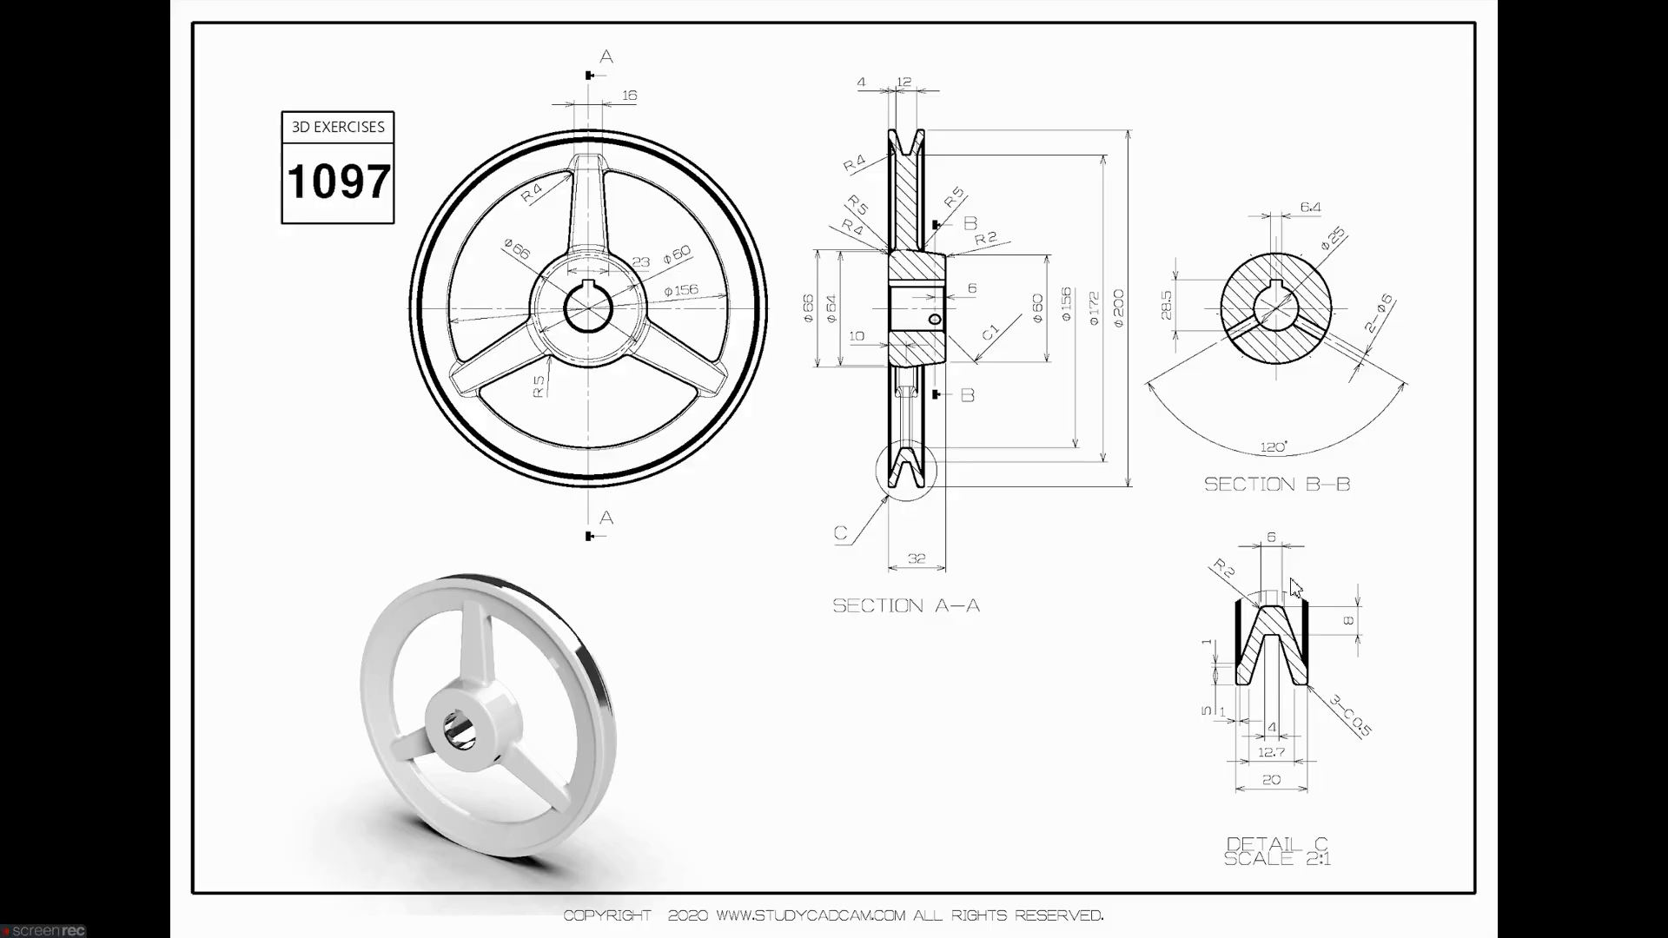
# - Dimension the width of the profile's top edge to 6 mm after checking the Detail C groove in the reference drawing
pyautogui.scroll(2, 1332, 685)
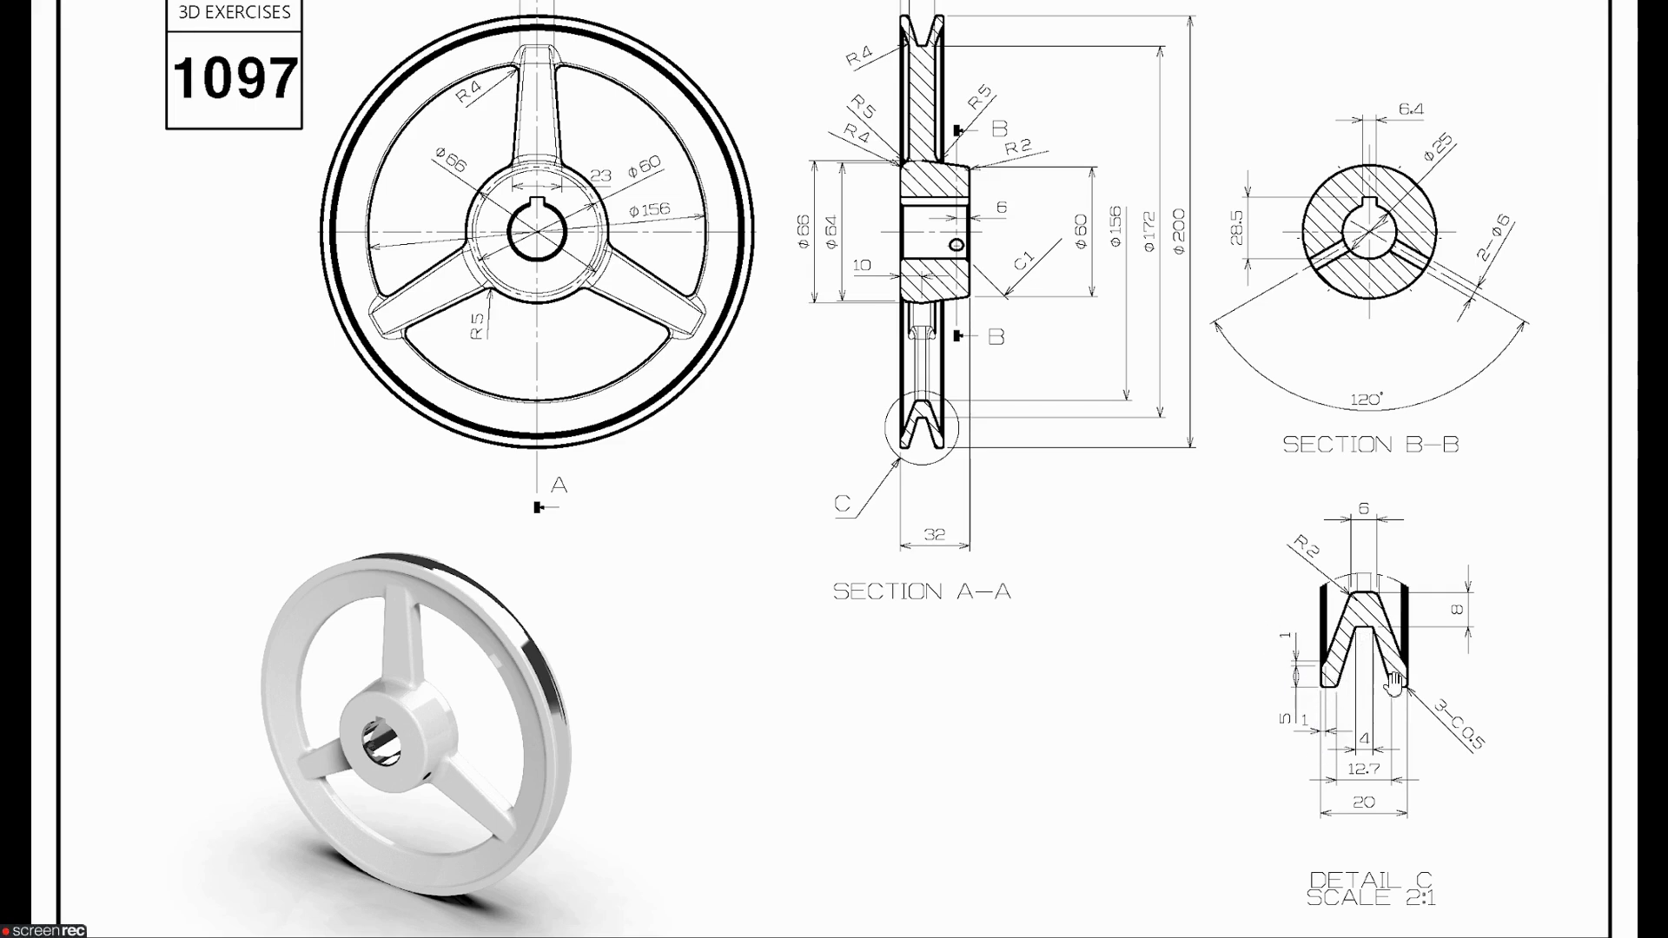
pyautogui.scroll(-2, 1264, 621)
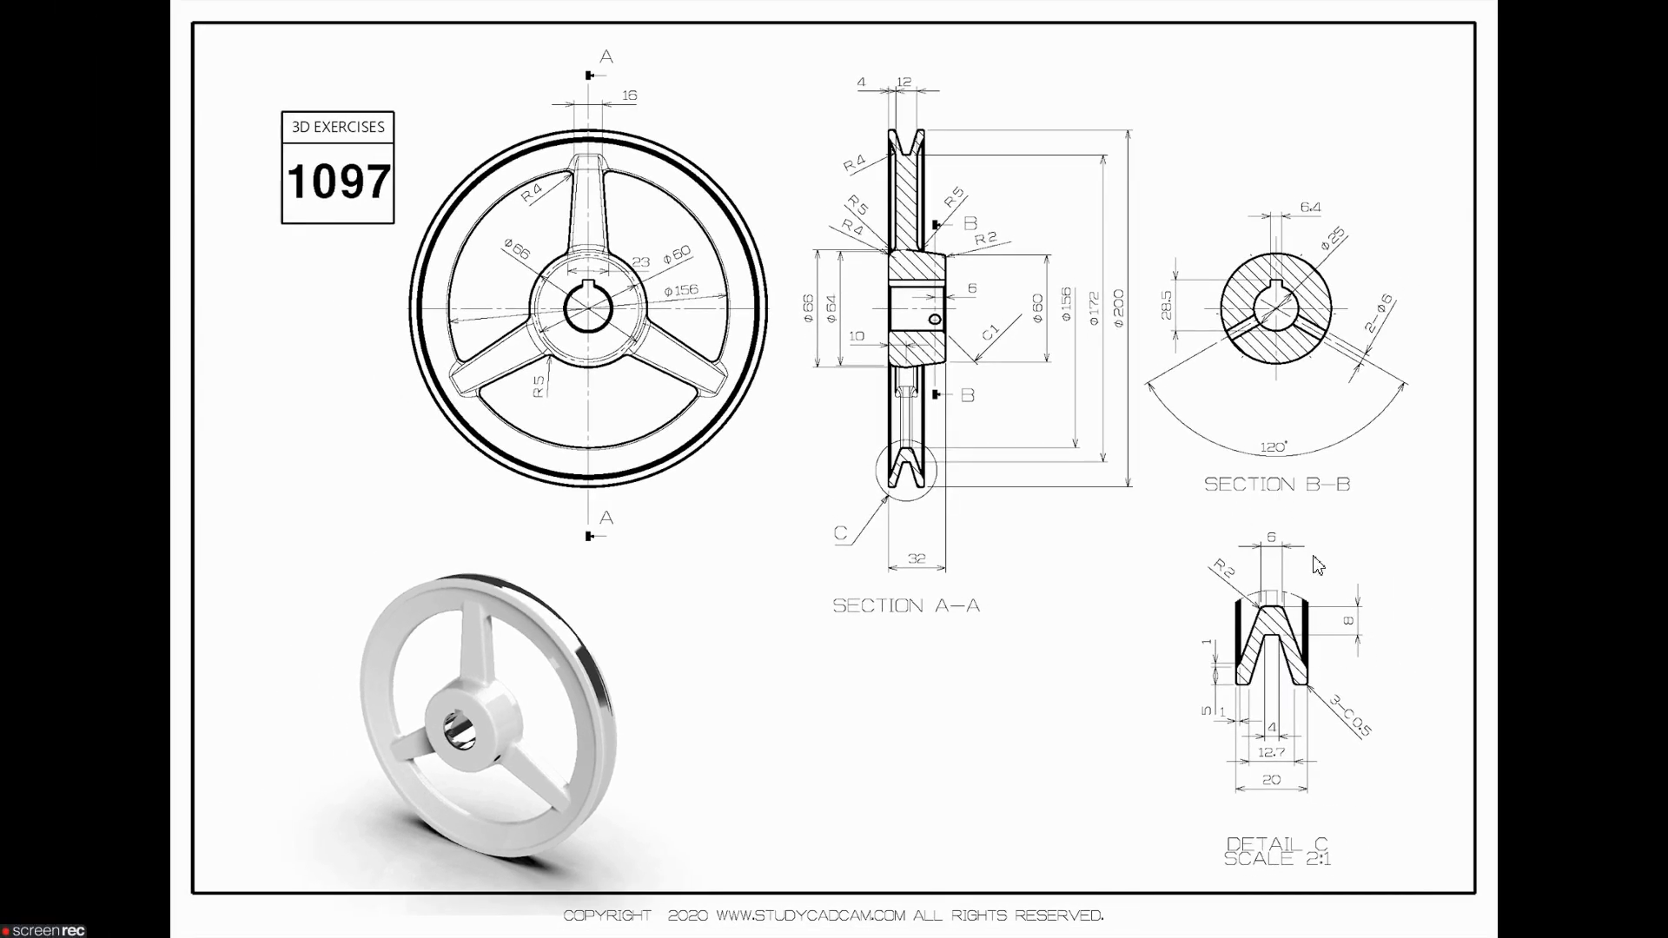
pyautogui.hotkey('alt', 'Tab')
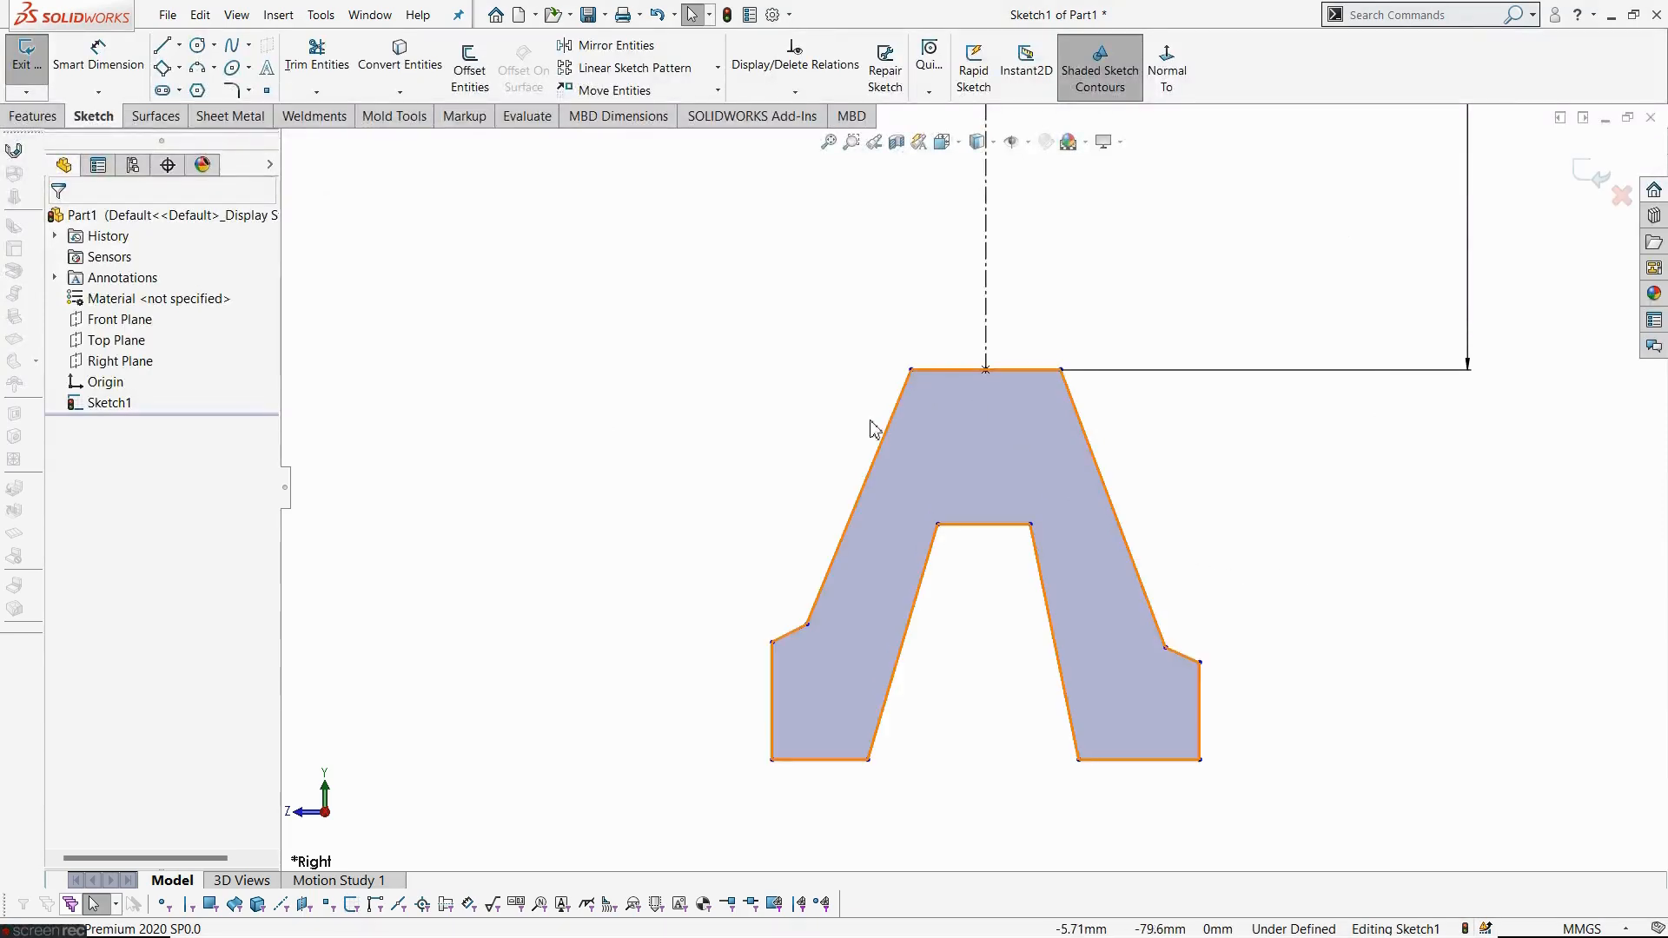
pyautogui.click(97, 57)
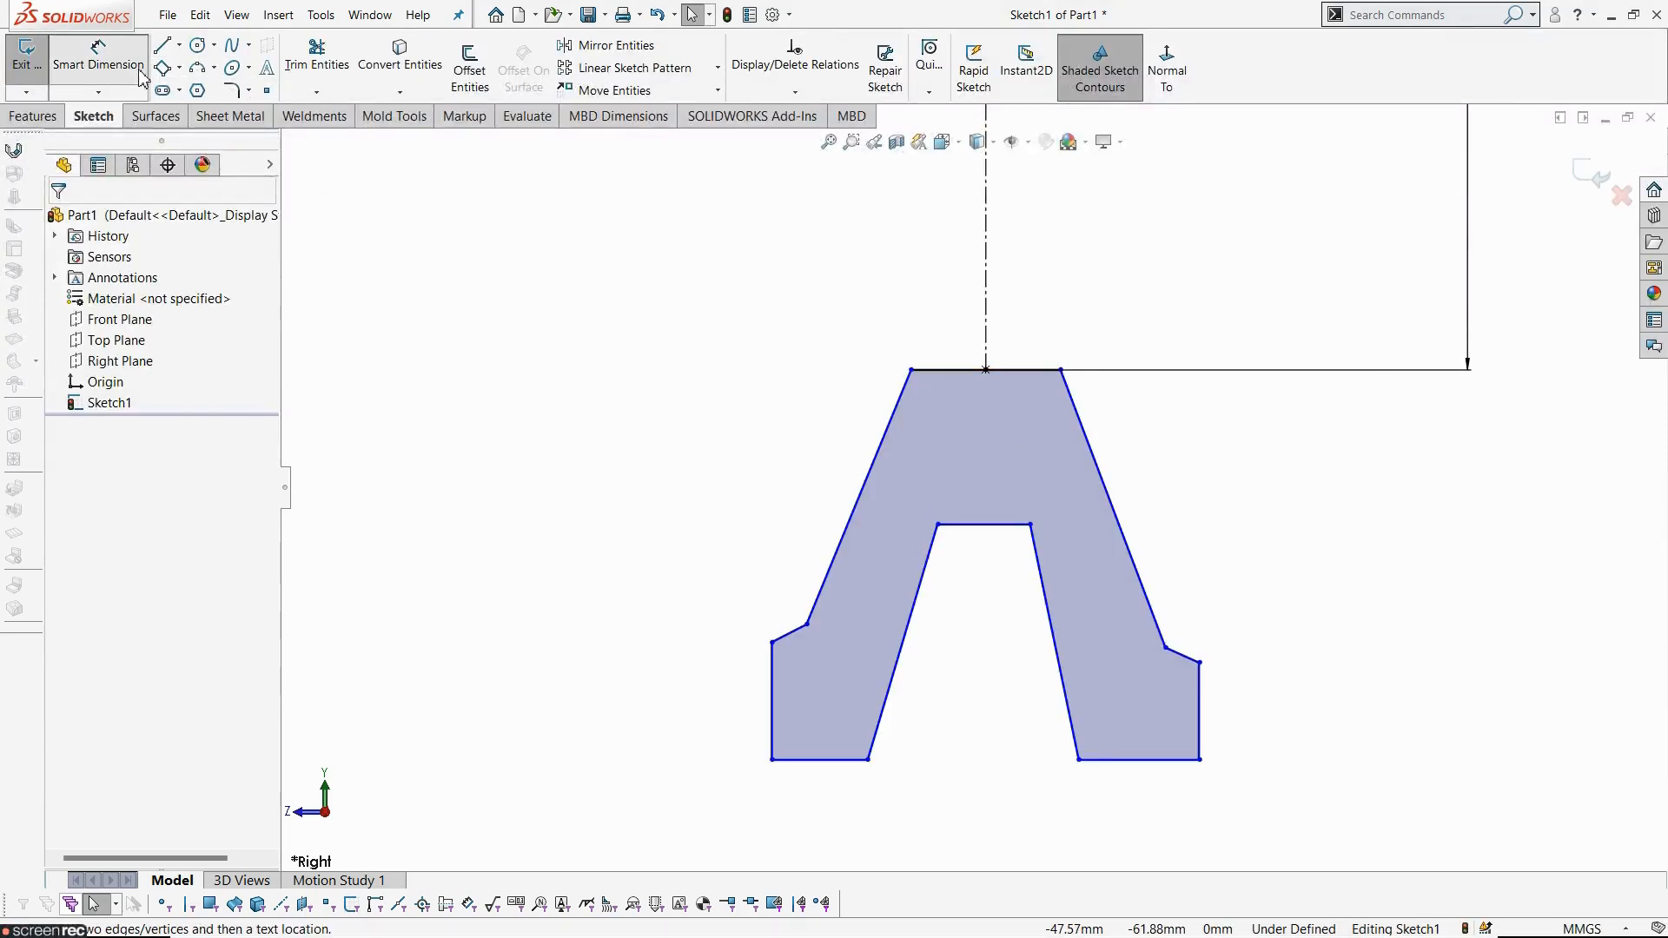
pyautogui.click(1013, 370)
pyautogui.click(1024, 321)
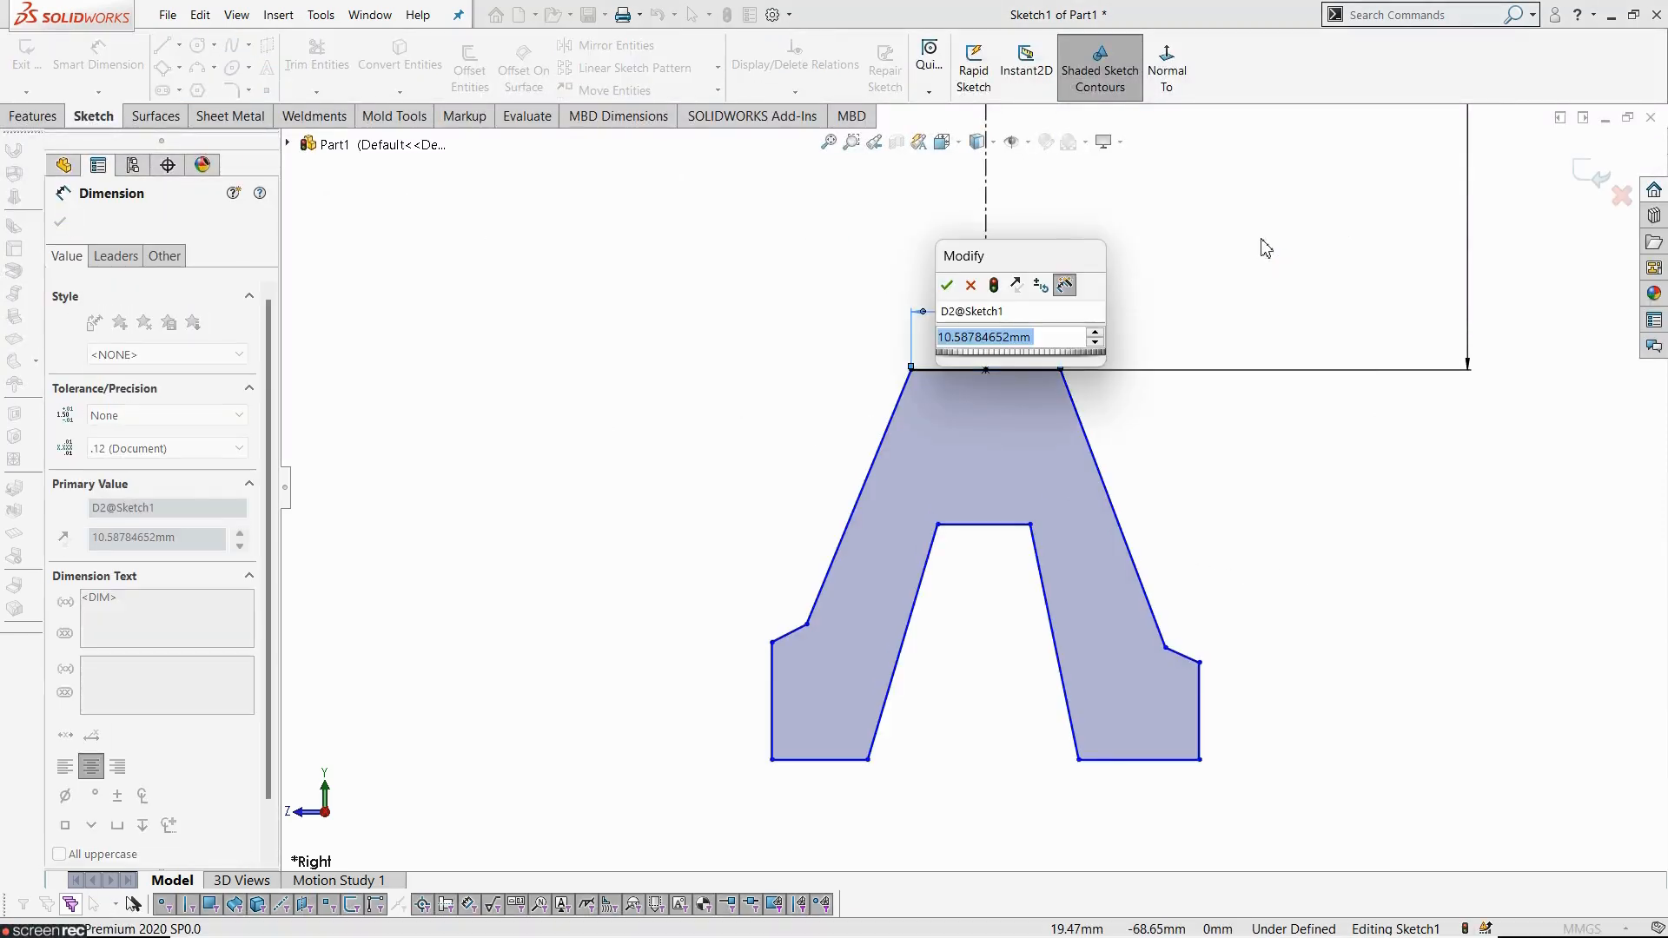
pyautogui.write('9')
pyautogui.press('BackSpace')
pyautogui.write('6')
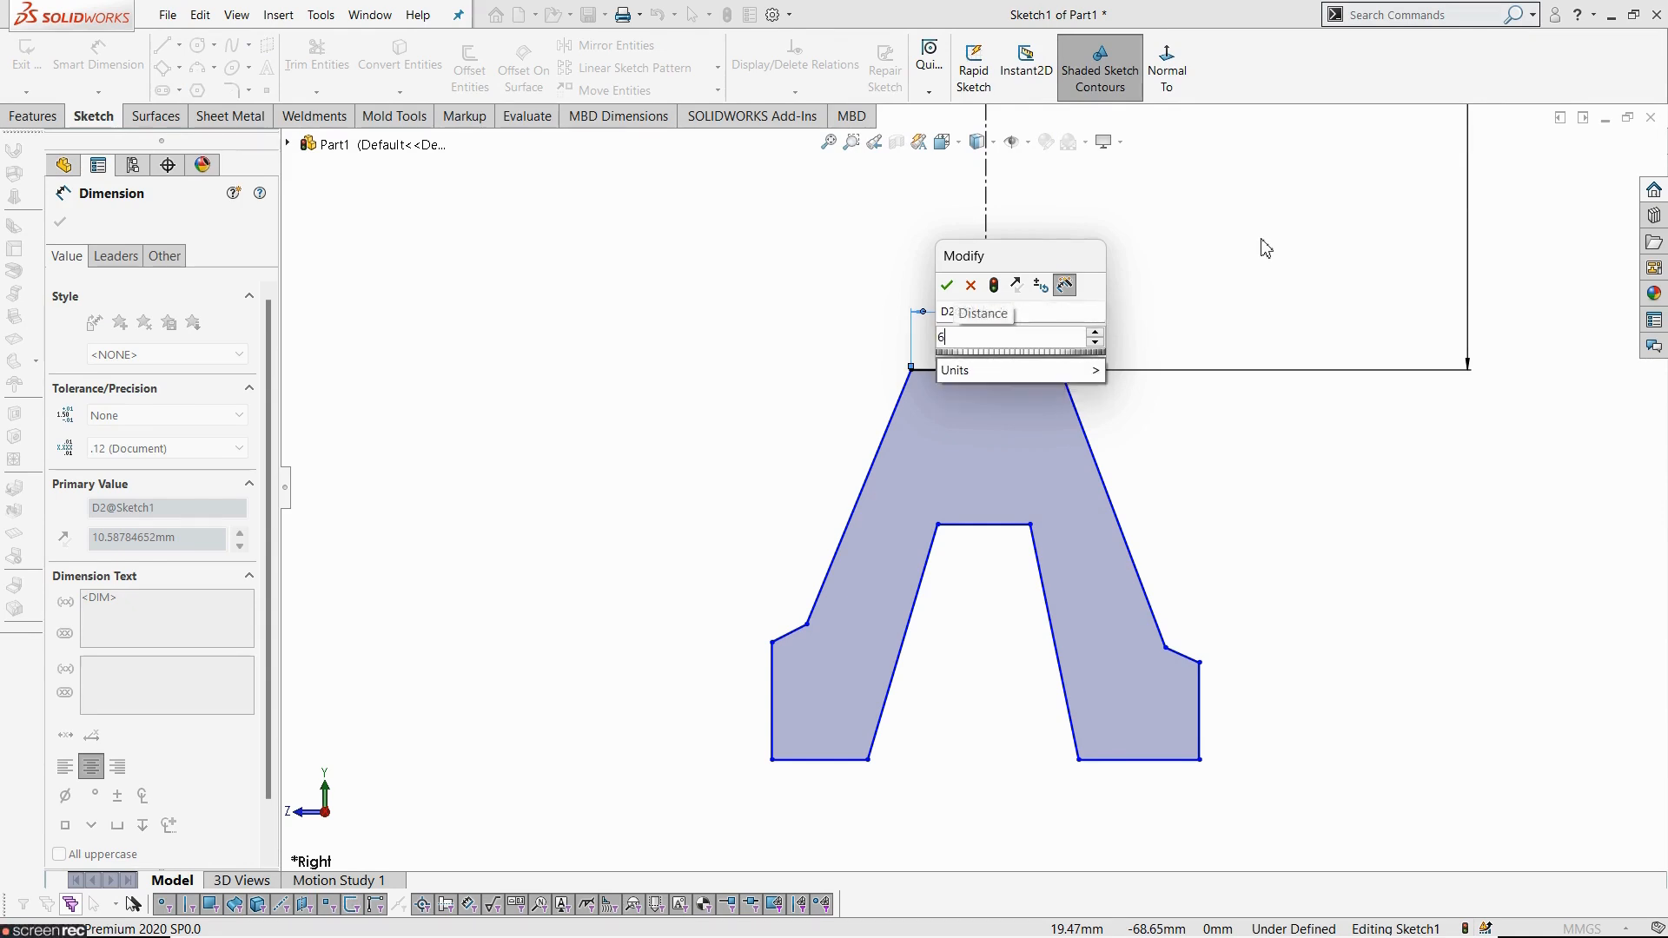
pyautogui.press('Return')
pyautogui.click(1327, 639)
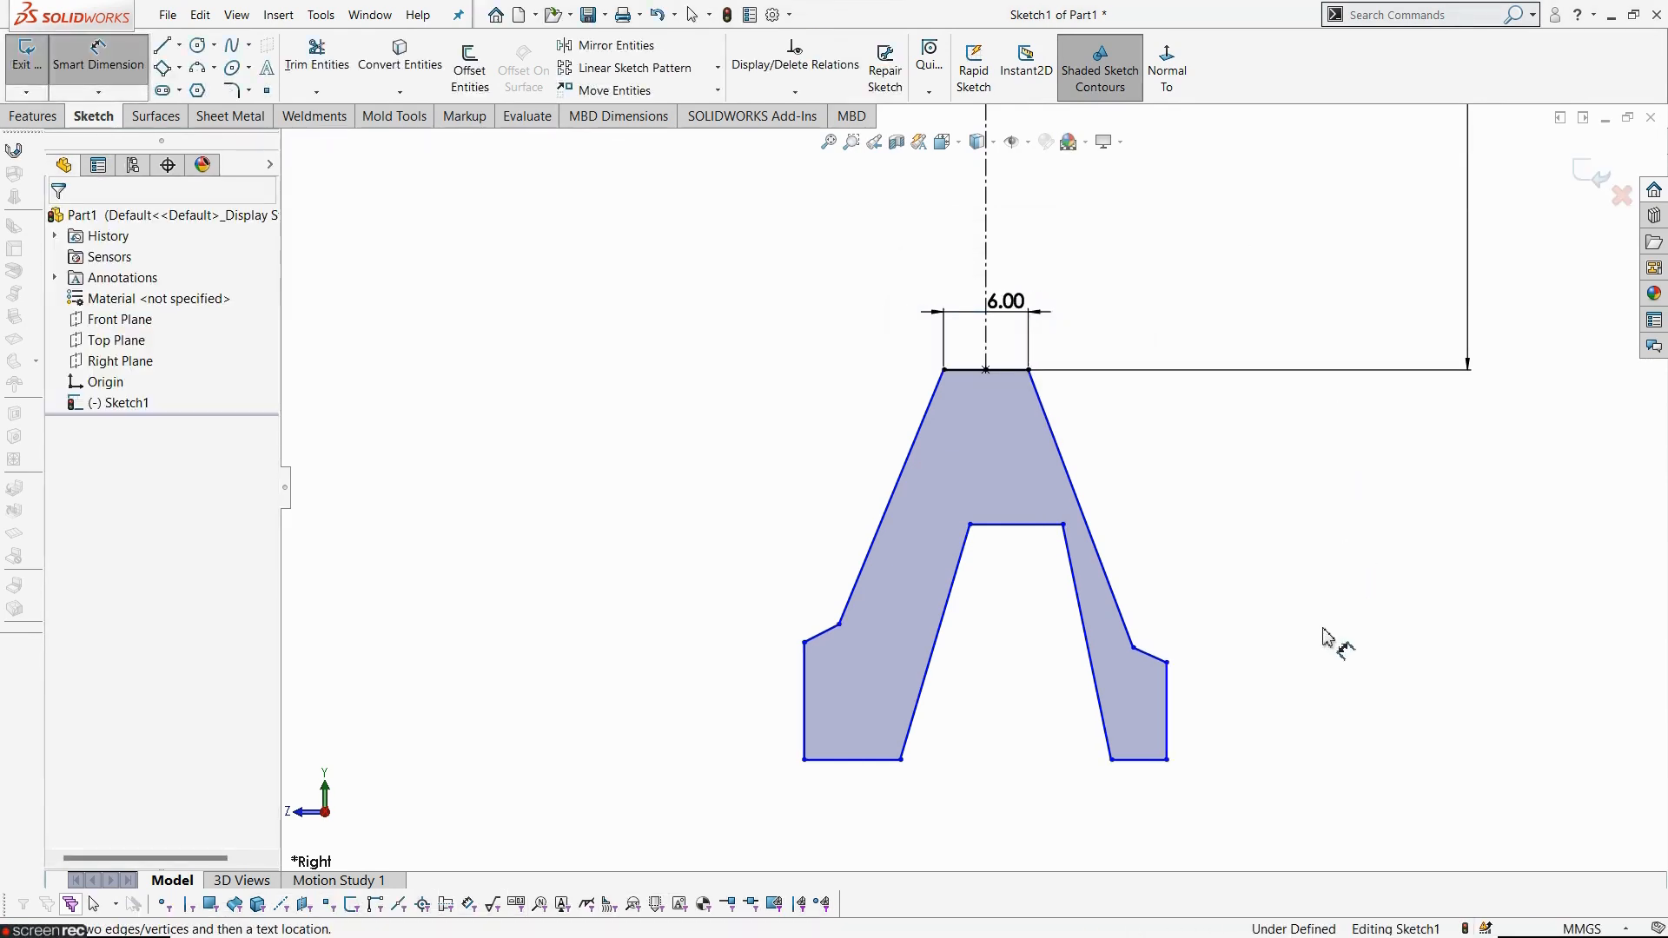
pyautogui.hotkey('alt', 'Tab')
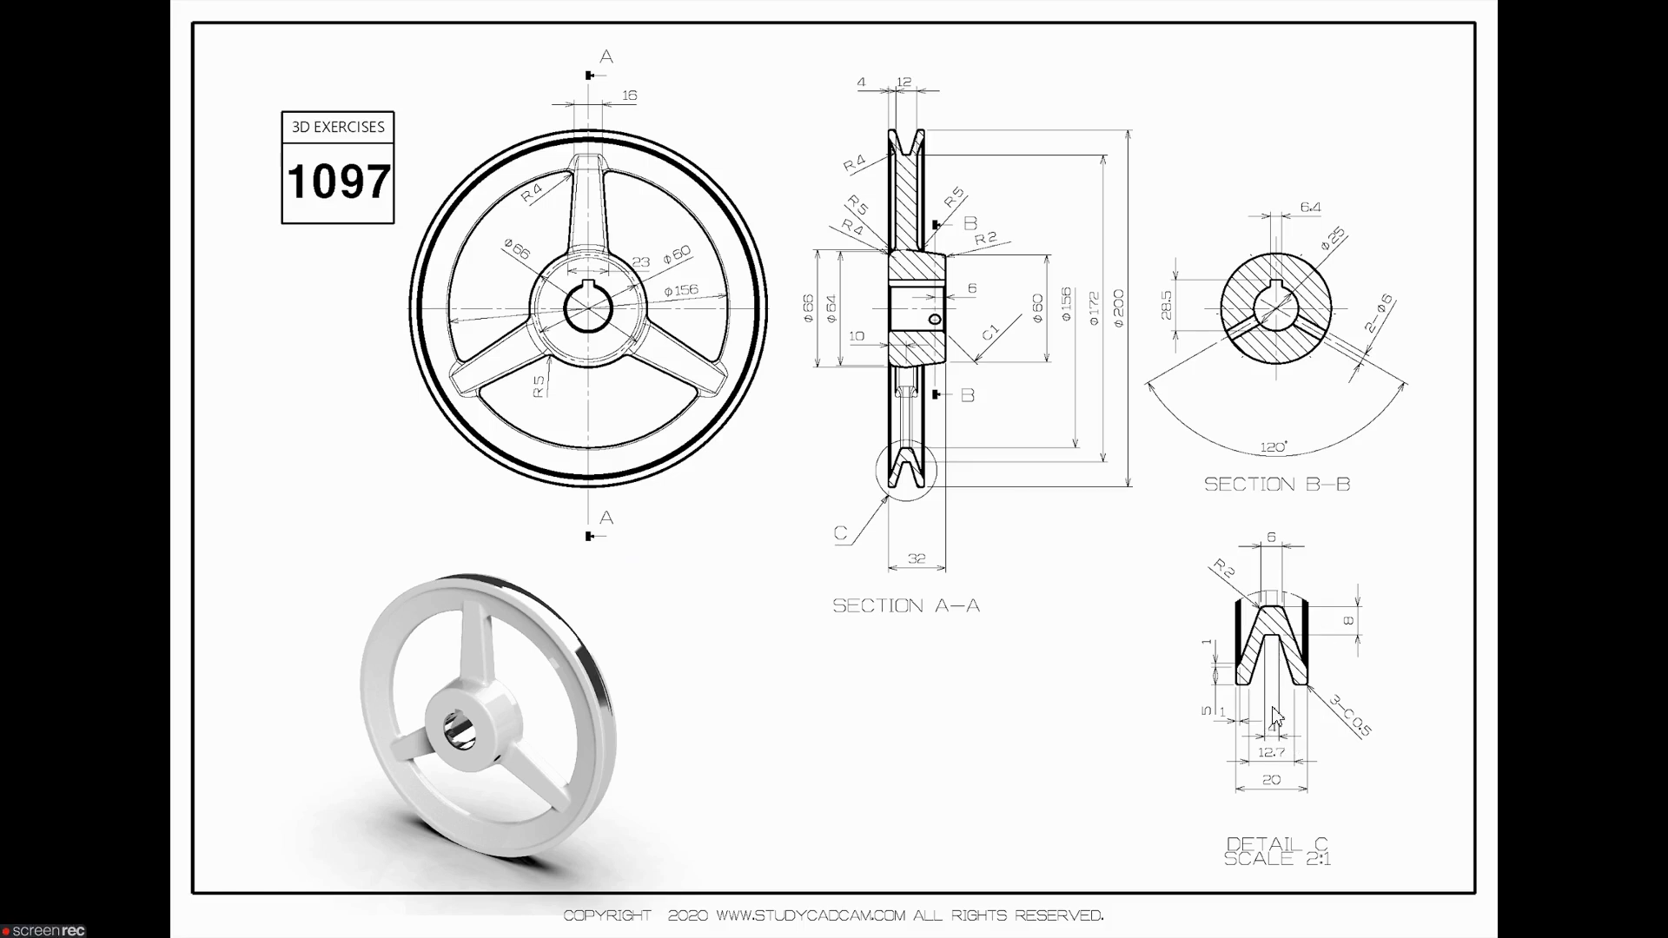
pyautogui.hotkey('alt', 'Tab')
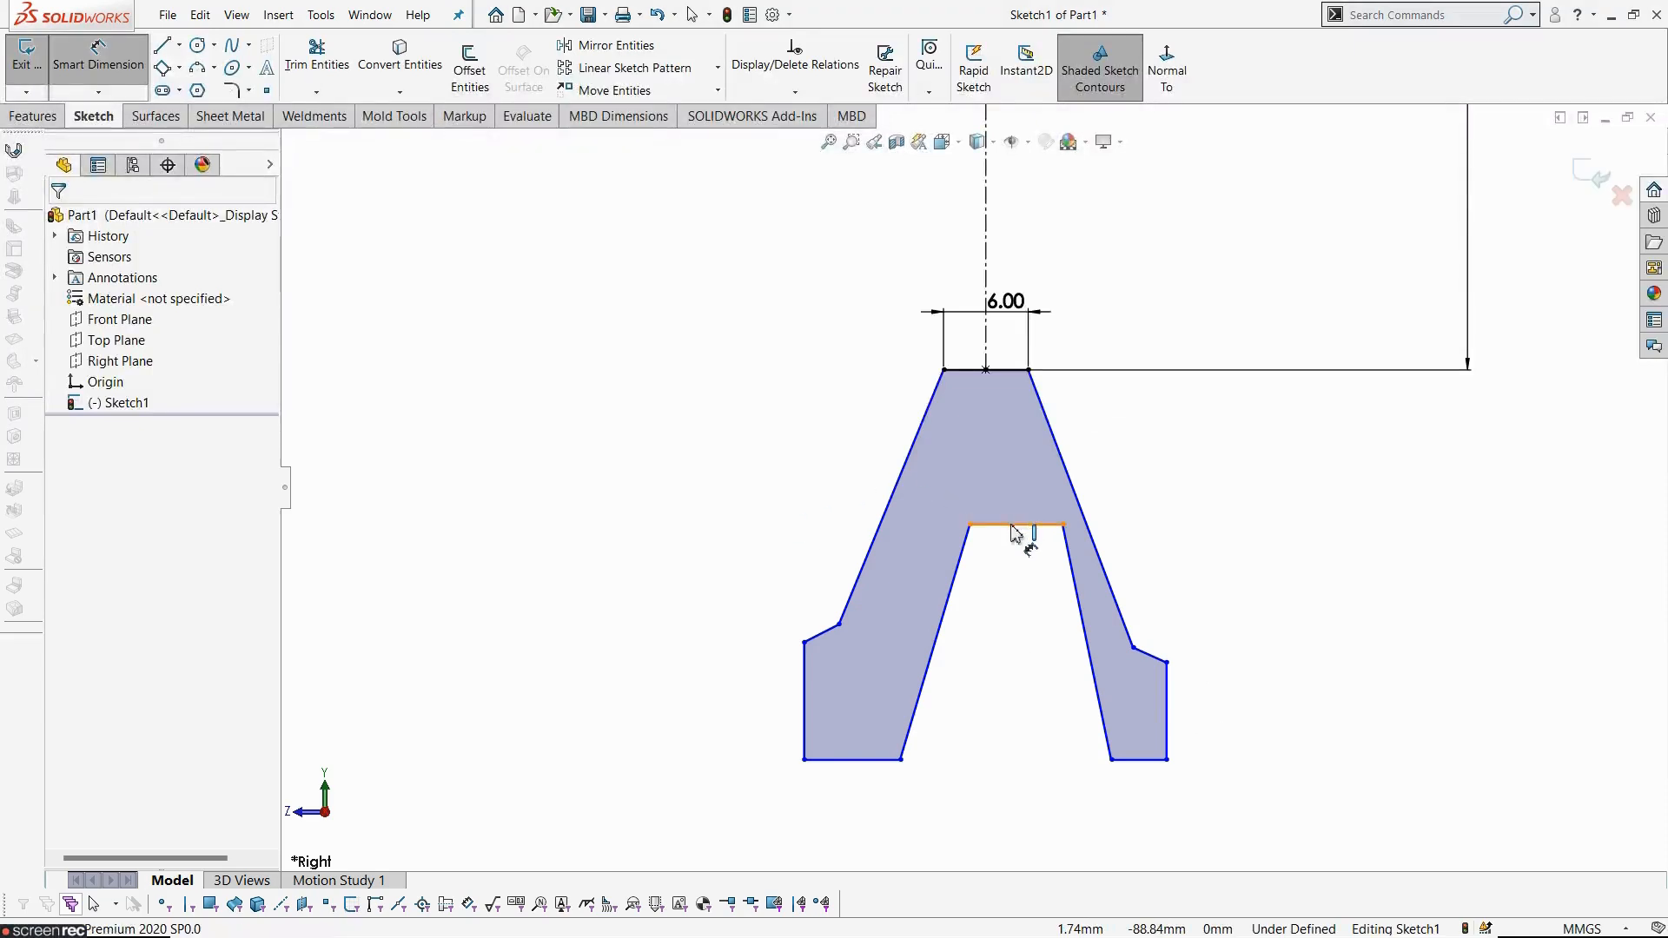
# - Dimension the width of the groove's bottom edge to 4 mm
pyautogui.click(1015, 525)
pyautogui.click(1007, 795)
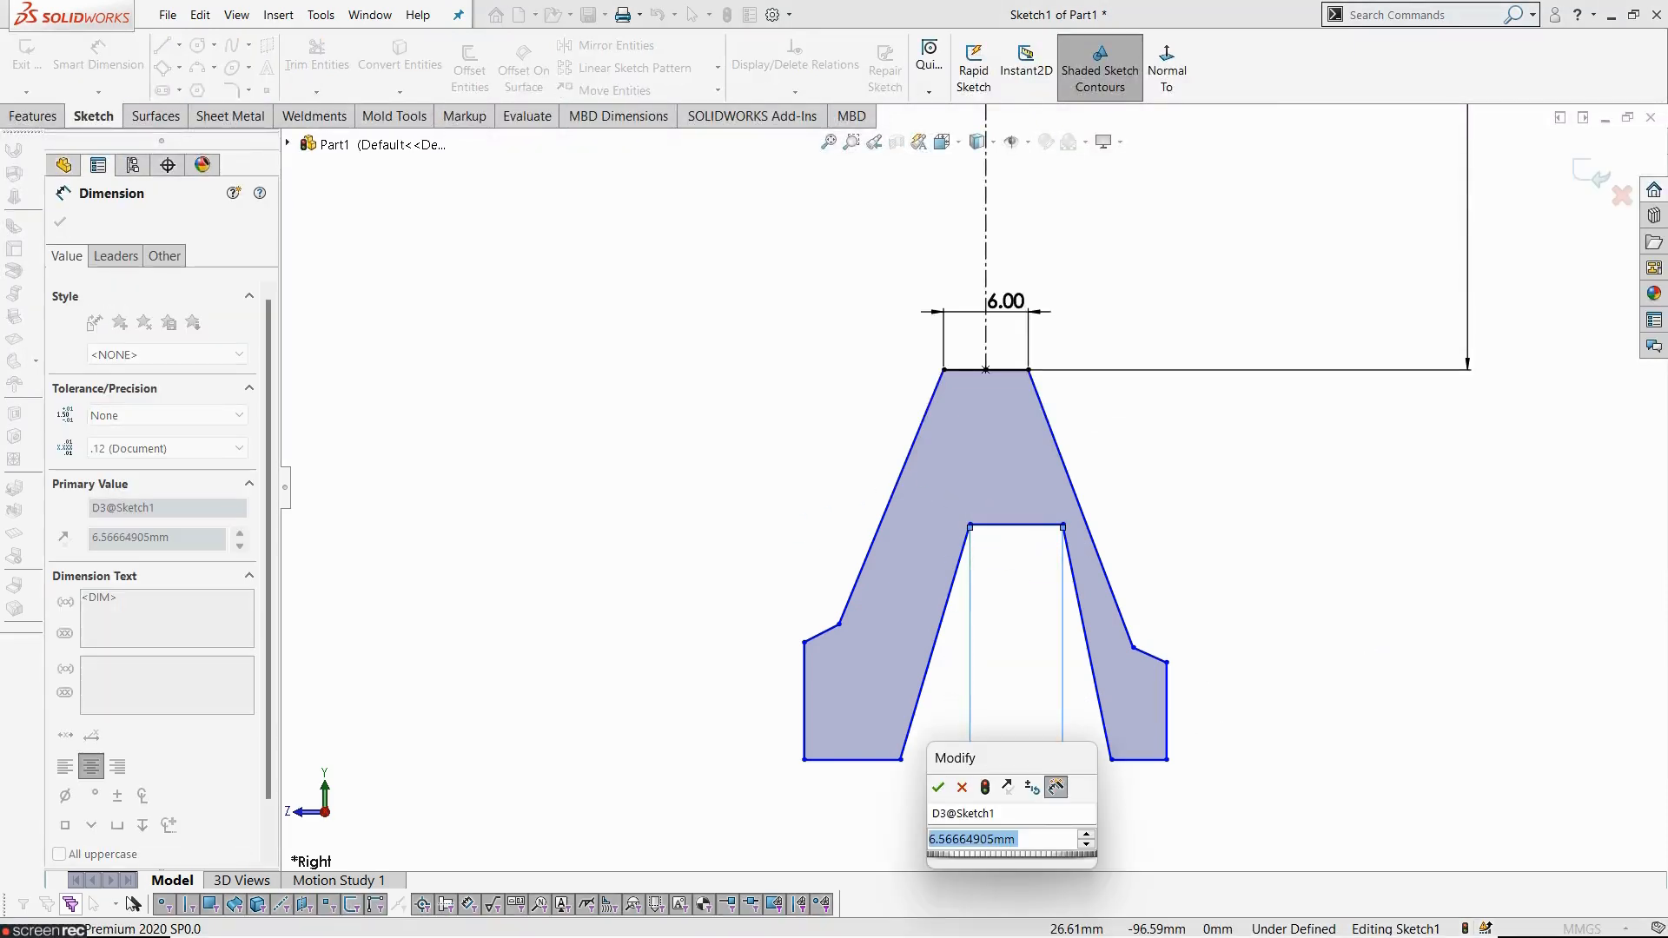
pyautogui.write('4')
pyautogui.press('Return')
pyautogui.click(1311, 570)
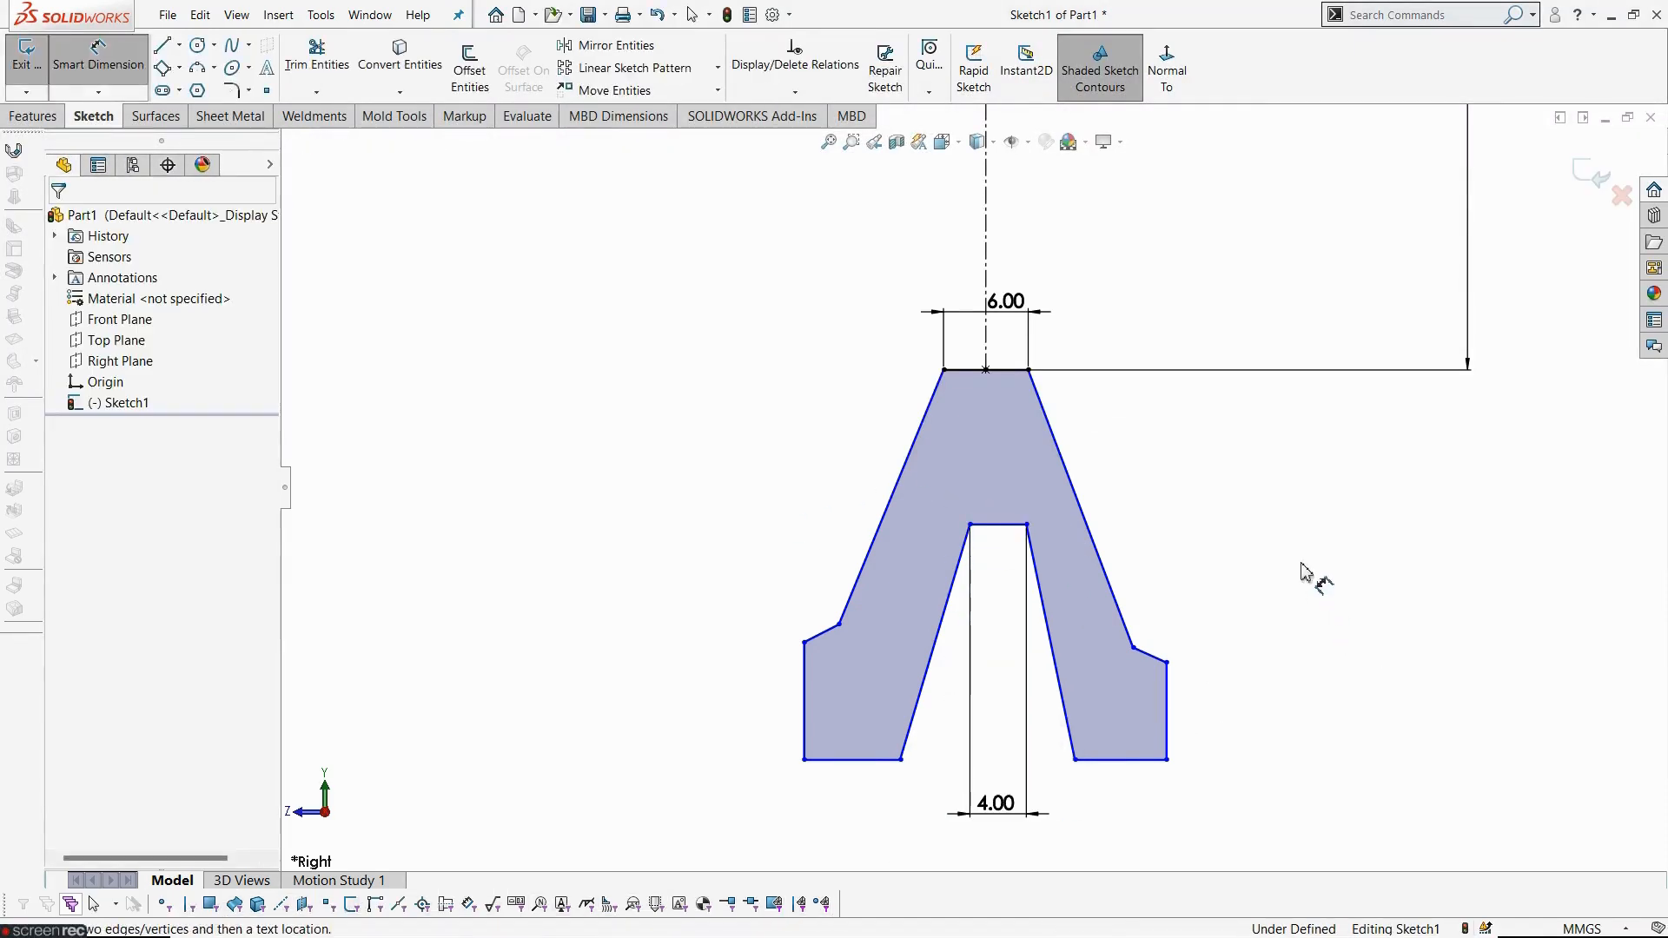
# - Dimension the groove opening between the lower inner corners to 12.7 mm after checking Detail C in the reference drawing
pyautogui.hotkey('alt', 'Tab')
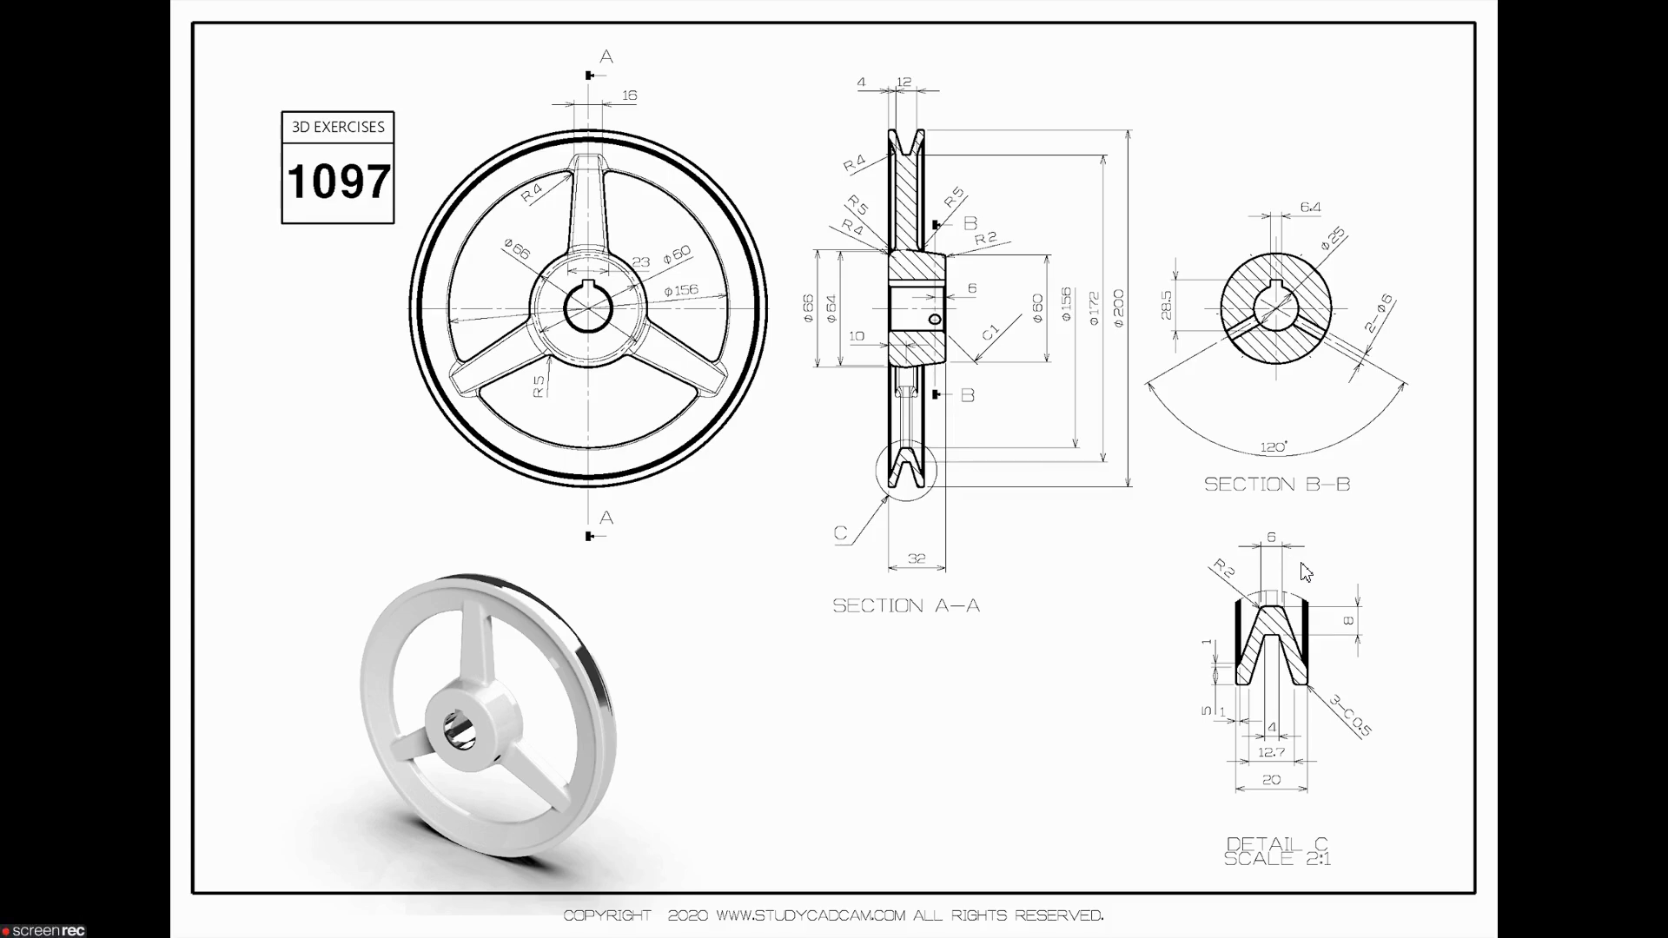
pyautogui.hotkey('alt', 'Tab')
pyautogui.click(904, 763)
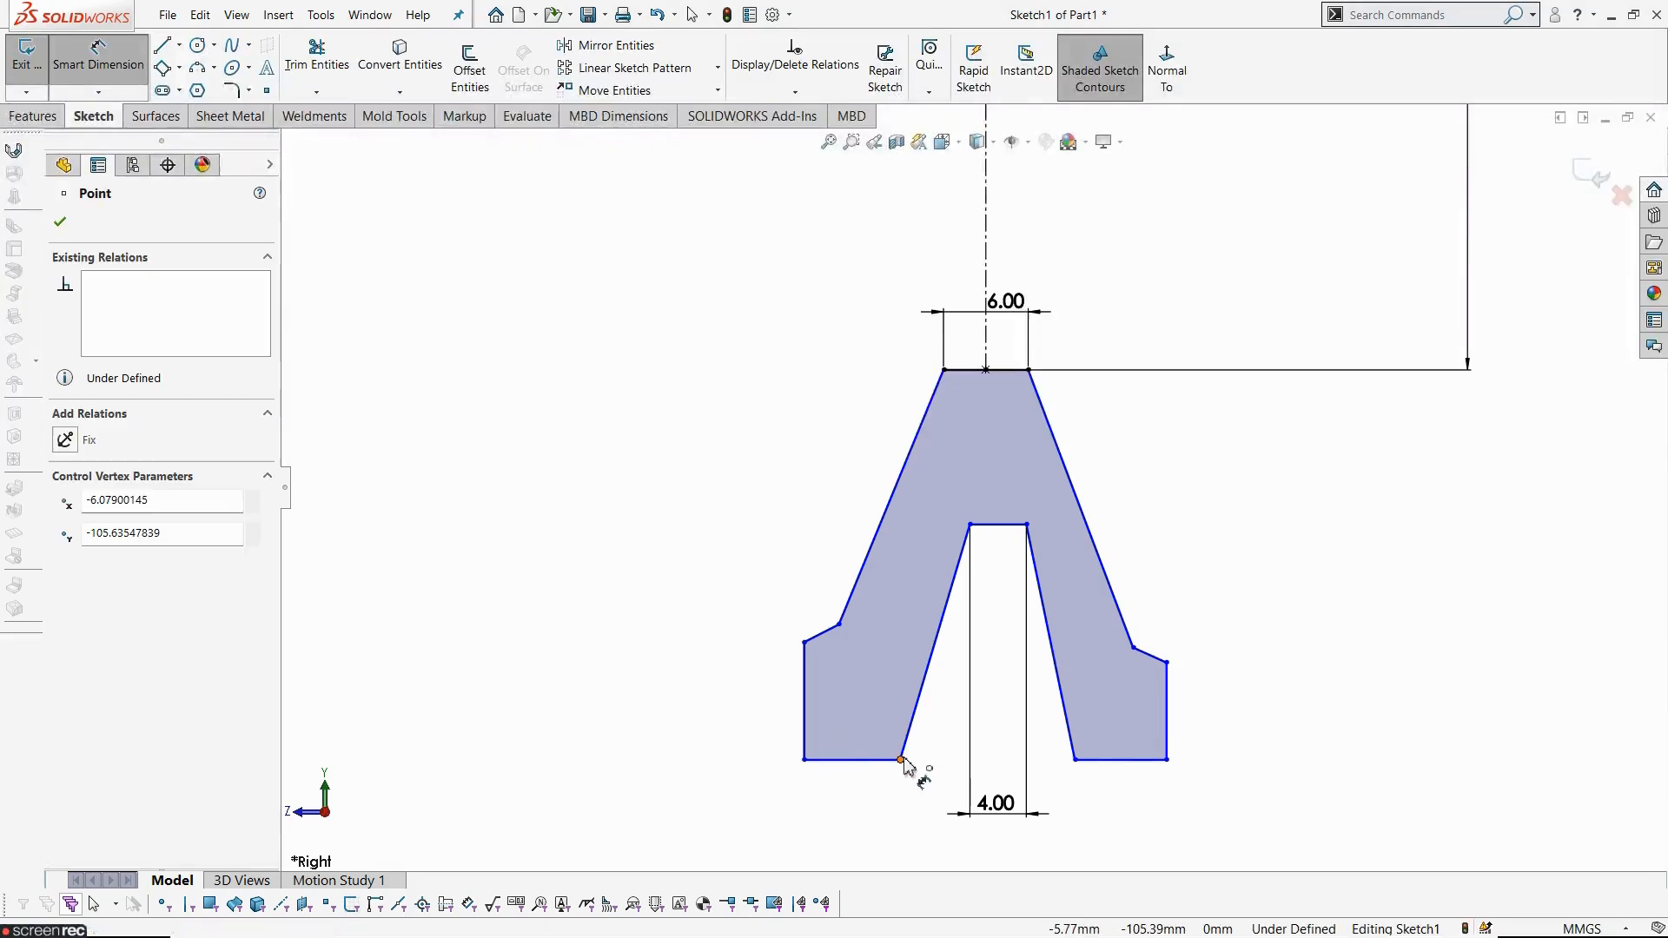
pyautogui.click(1075, 760)
pyautogui.scroll(2, 1013, 820)
pyautogui.scroll(-1, 998, 741)
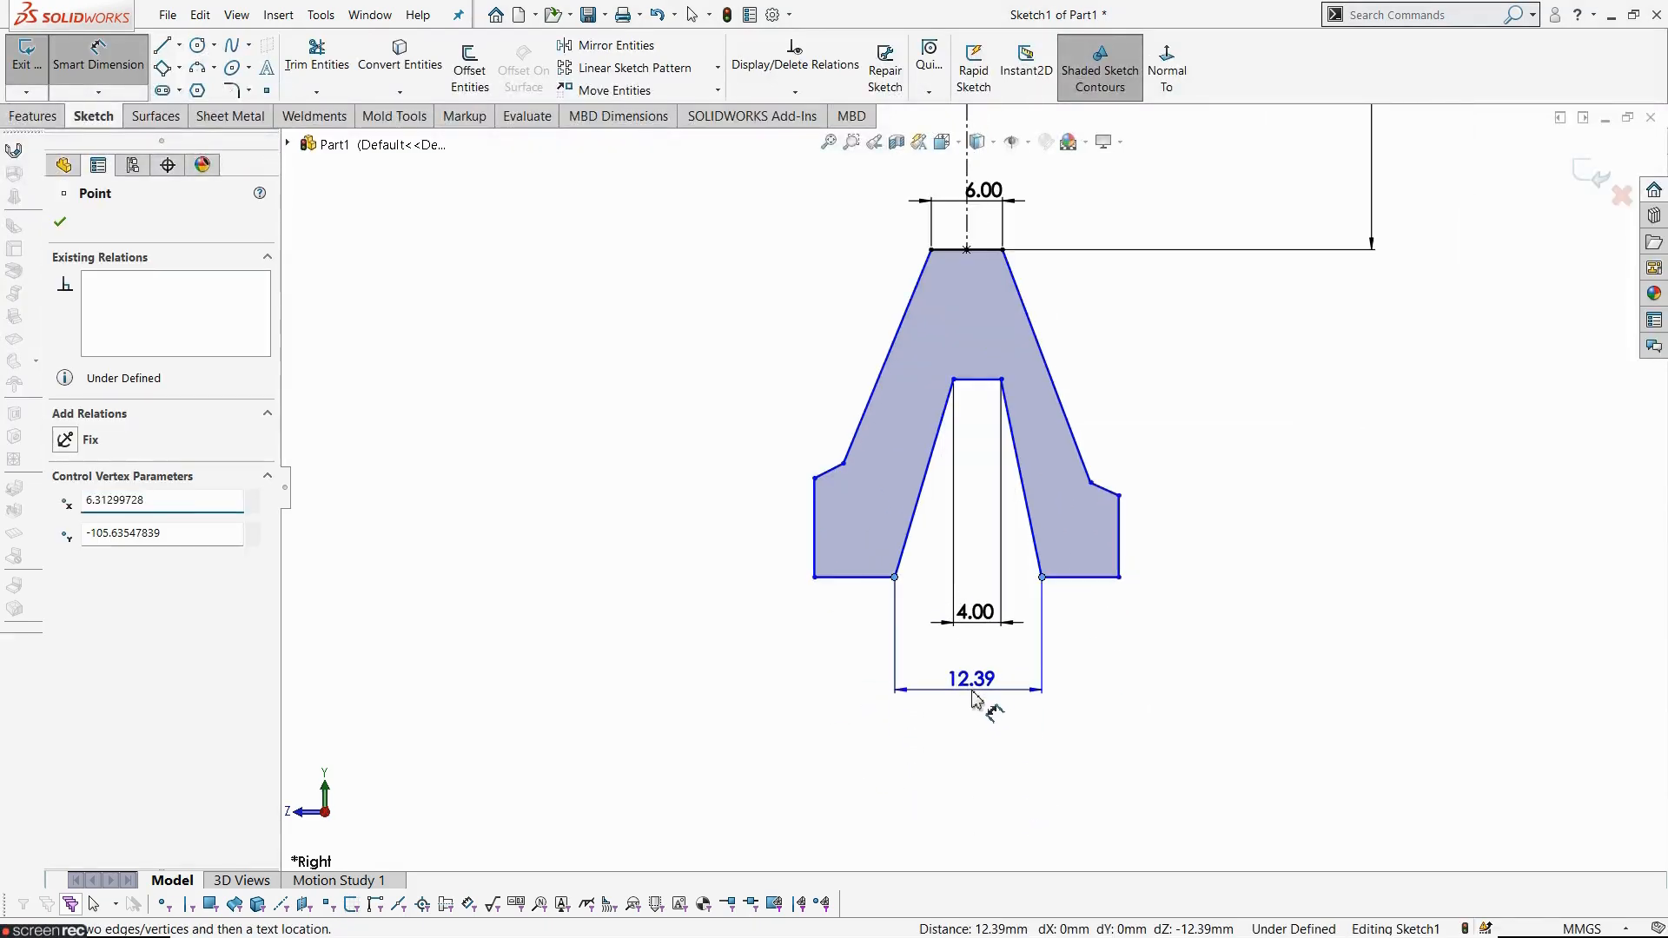
pyautogui.click(973, 698)
pyautogui.write('12')
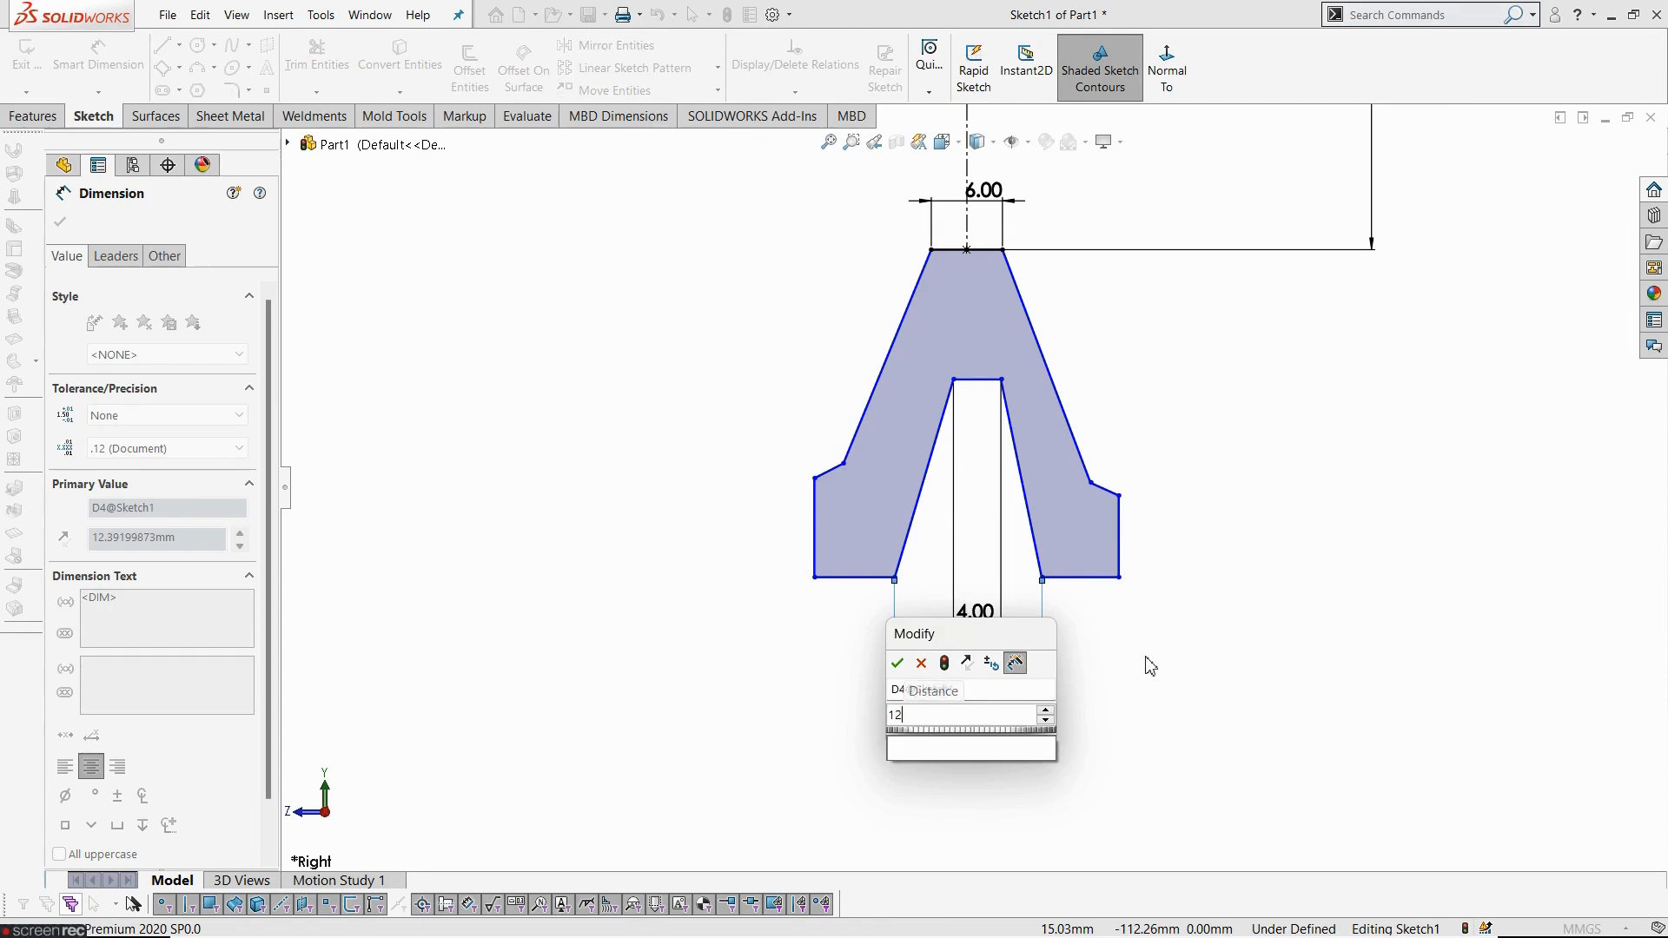
pyautogui.write('.7')
pyautogui.press('Return')
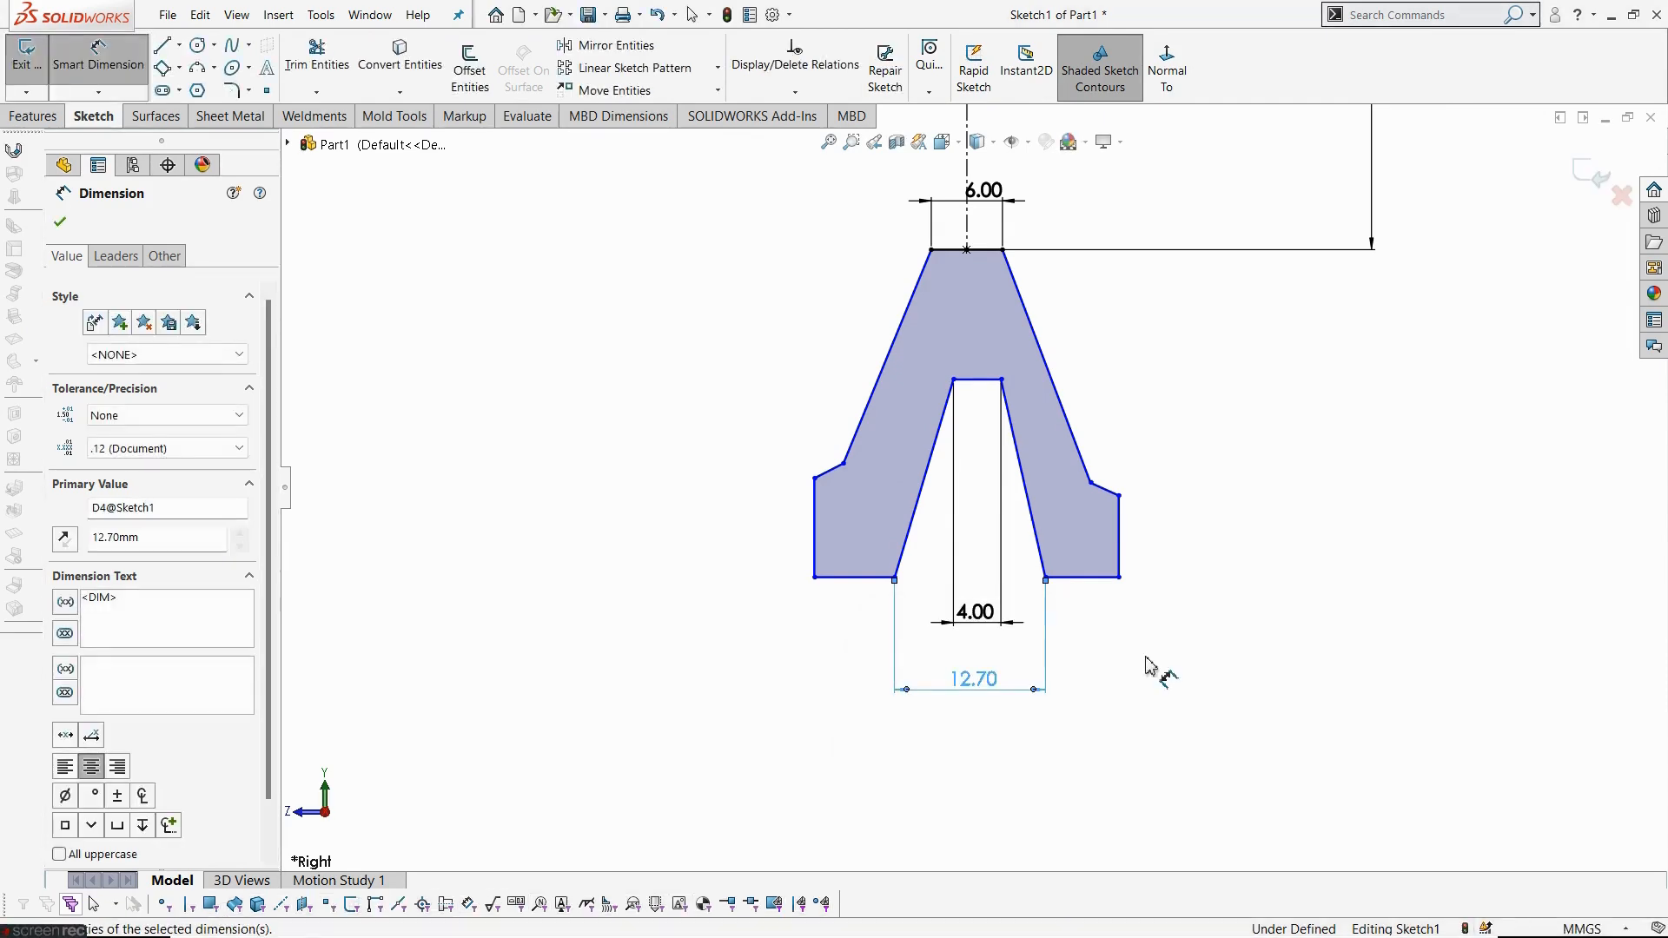
pyautogui.press('Escape')
# - Dimension the overall bottom width of the rim profile between its outer lower corners to 20 mm
pyautogui.hotkey('alt', 'Tab')
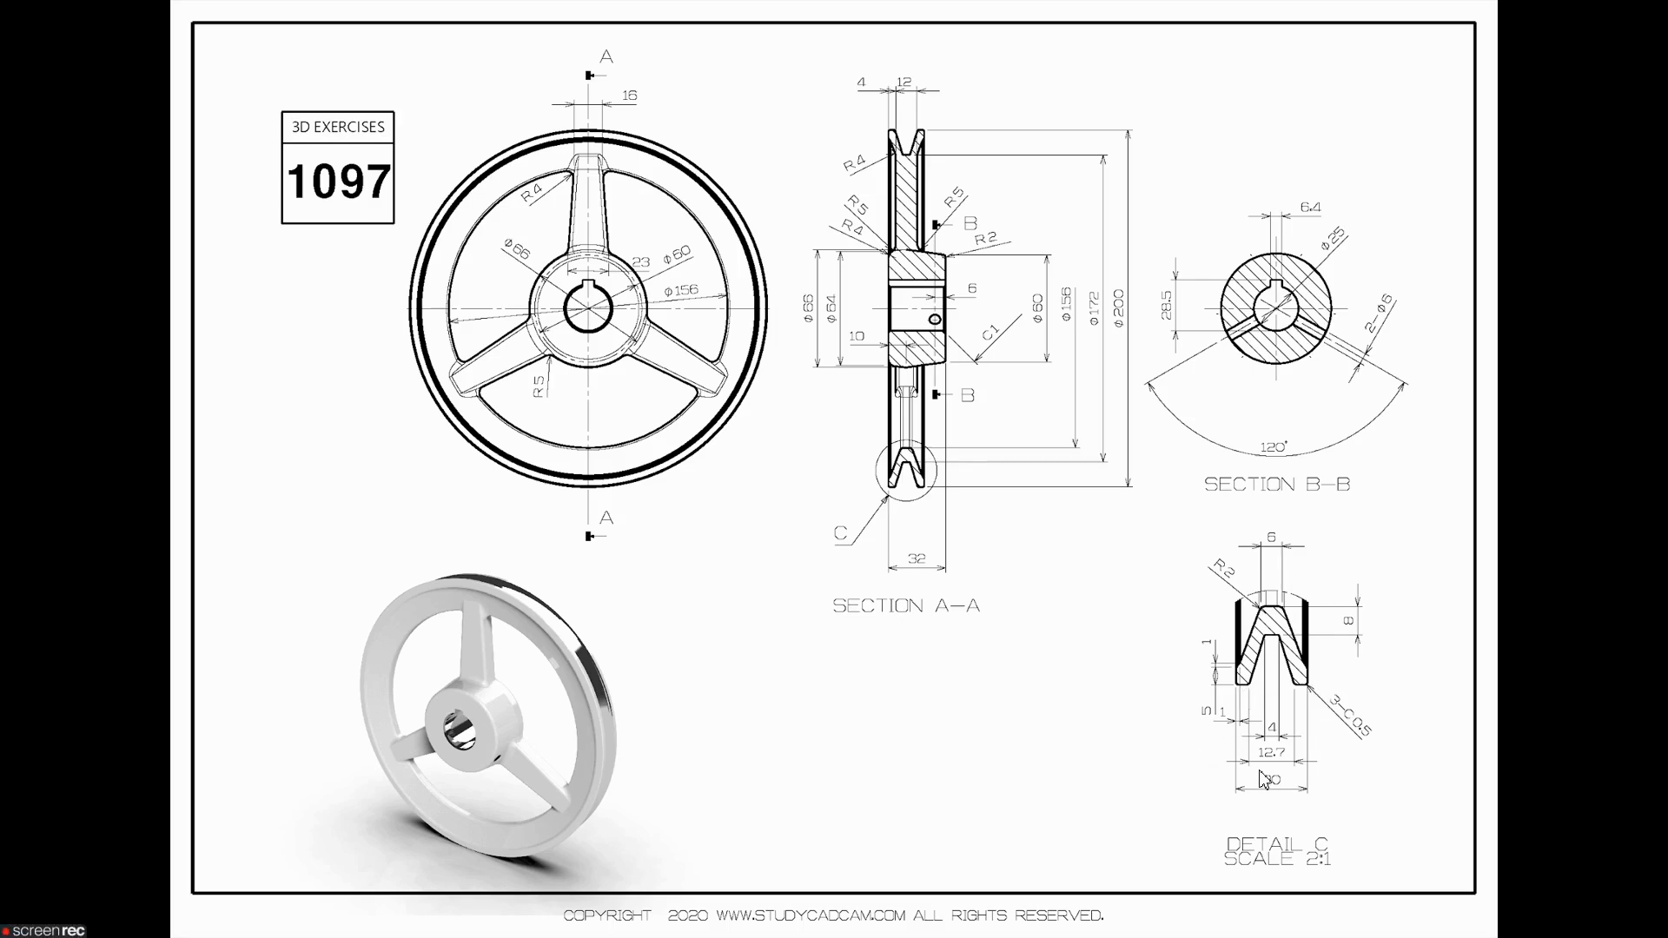
pyautogui.hotkey('alt', 'Tab')
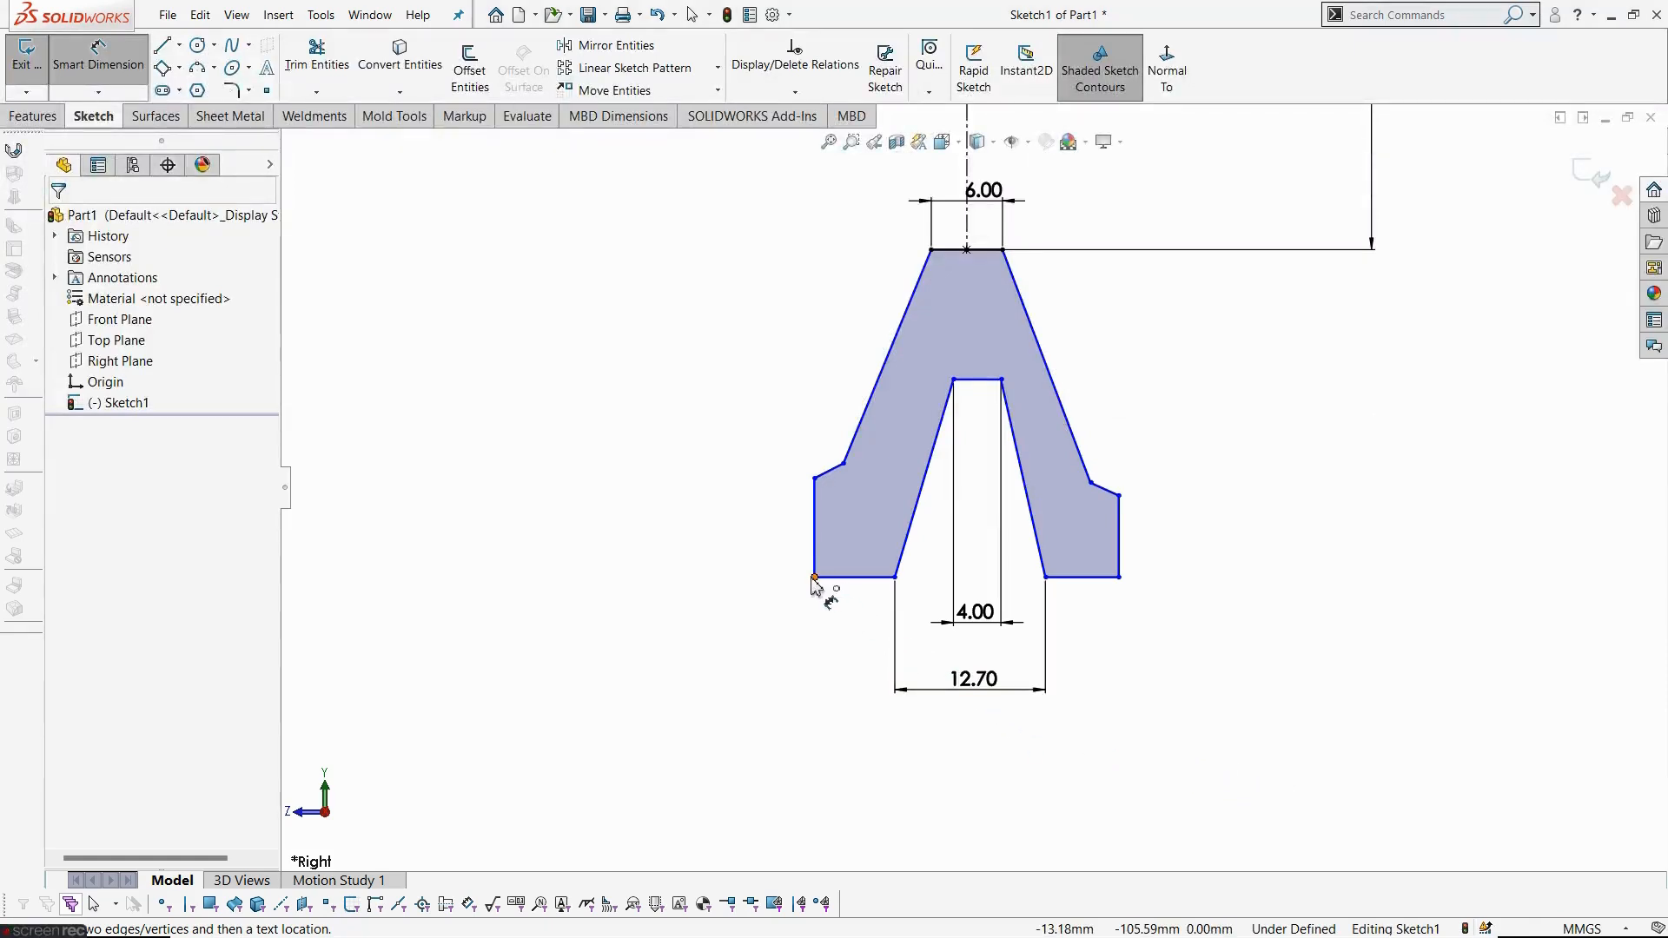
pyautogui.click(815, 577)
pyautogui.click(1119, 578)
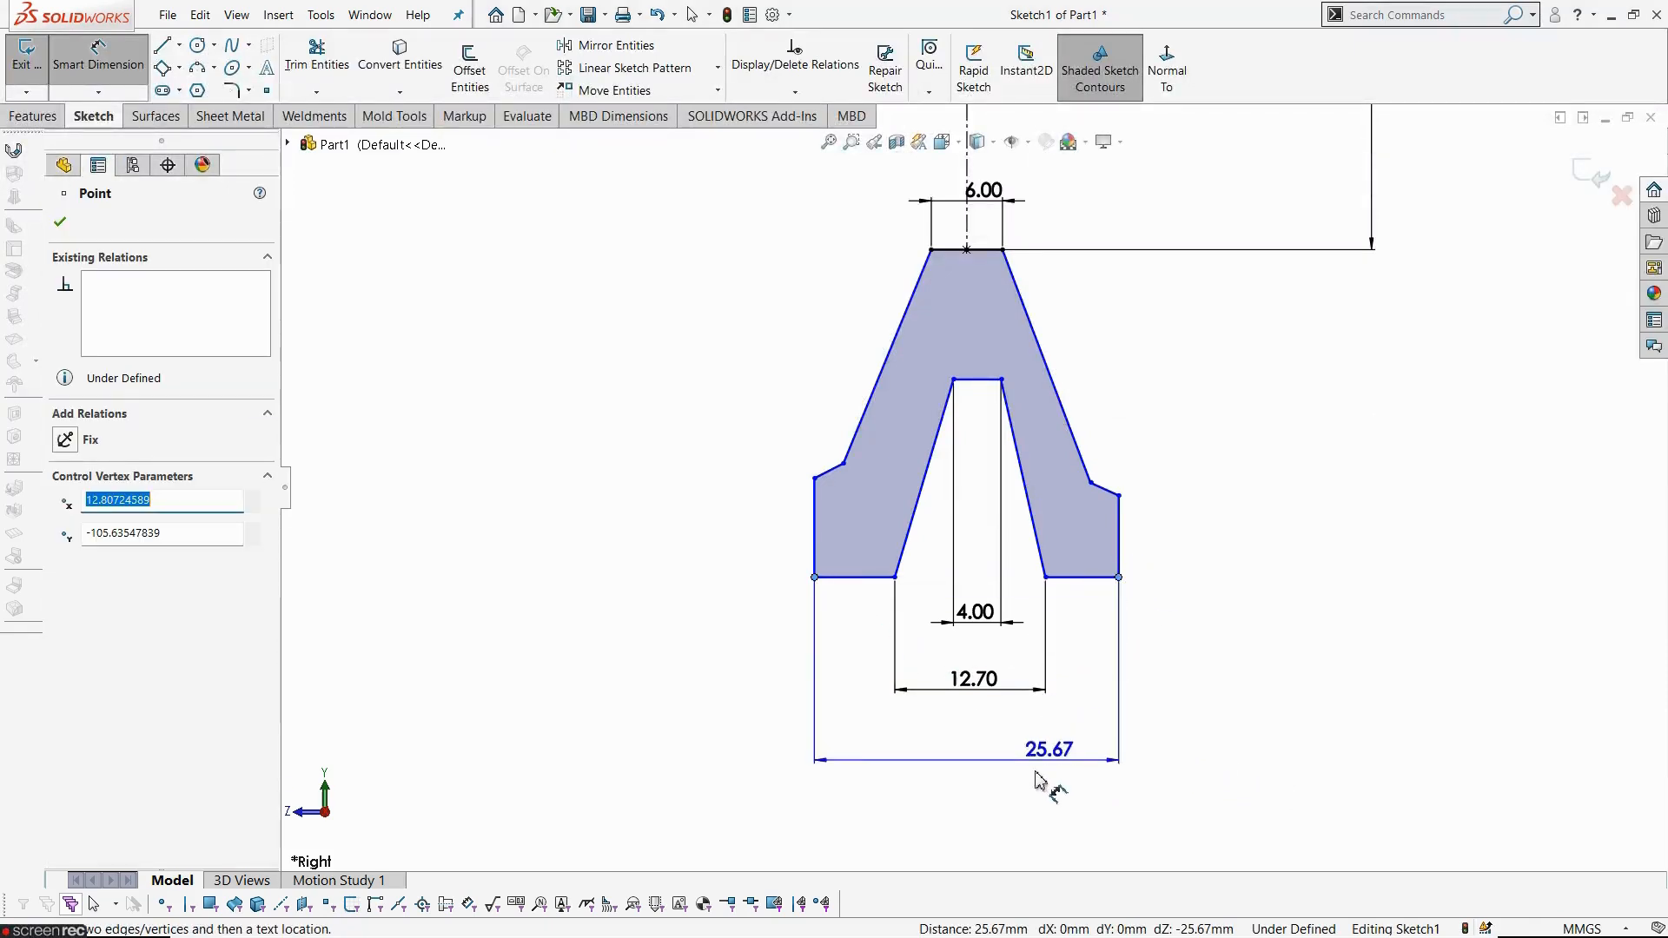
pyautogui.click(991, 804)
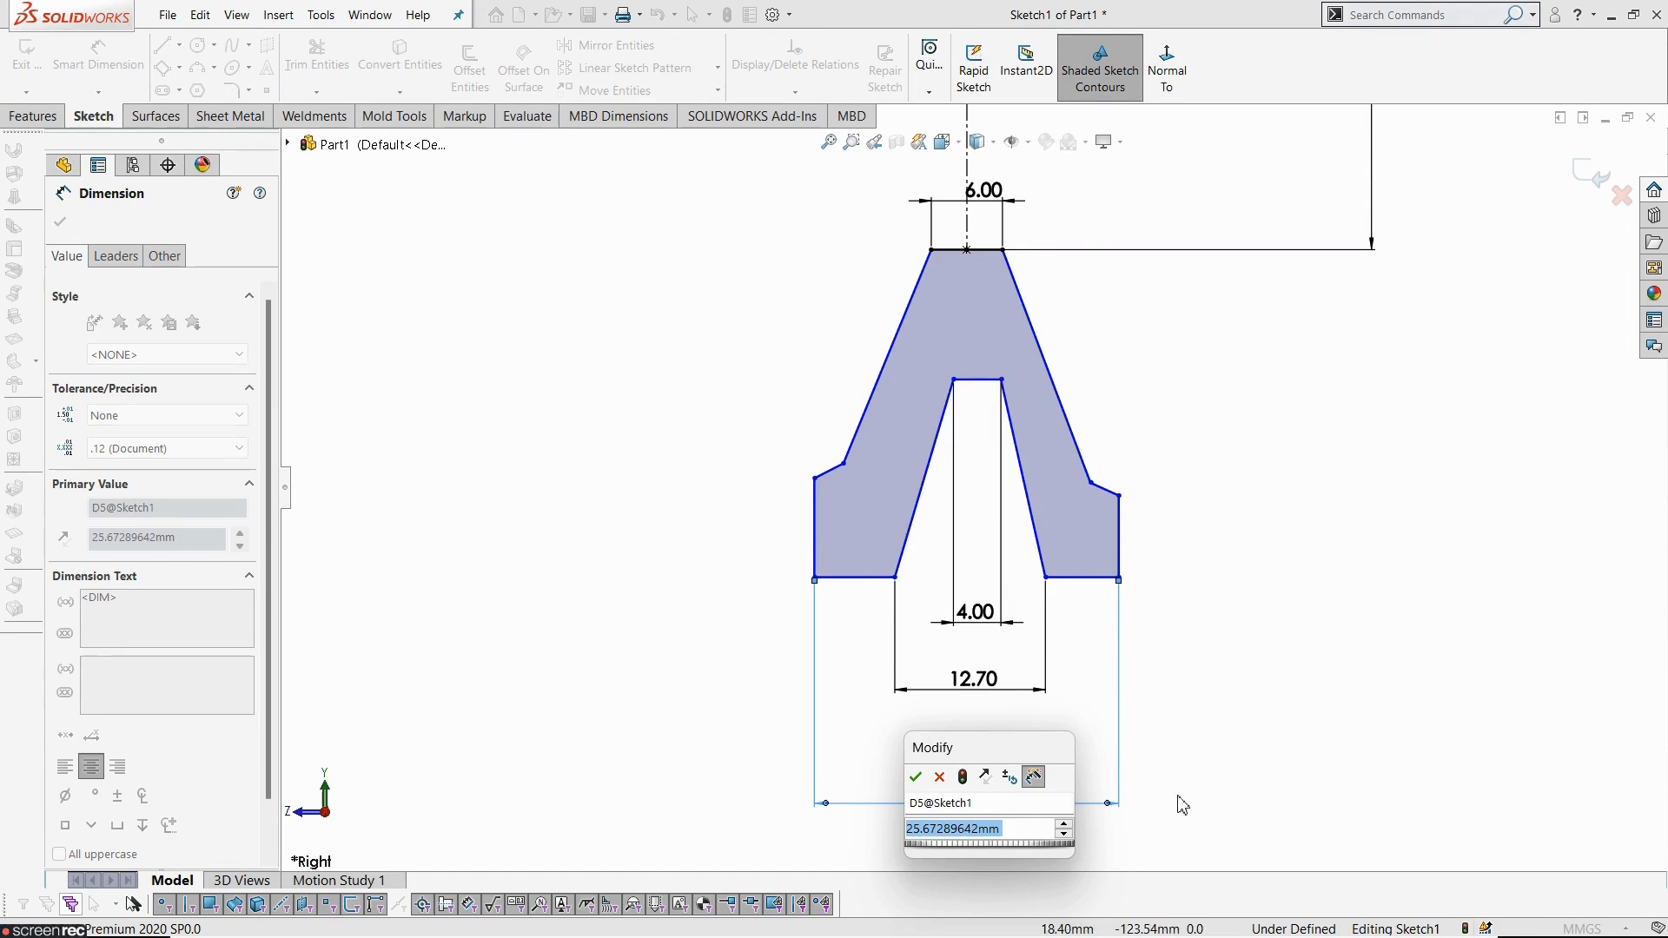
pyautogui.write('20')
pyautogui.press('Return')
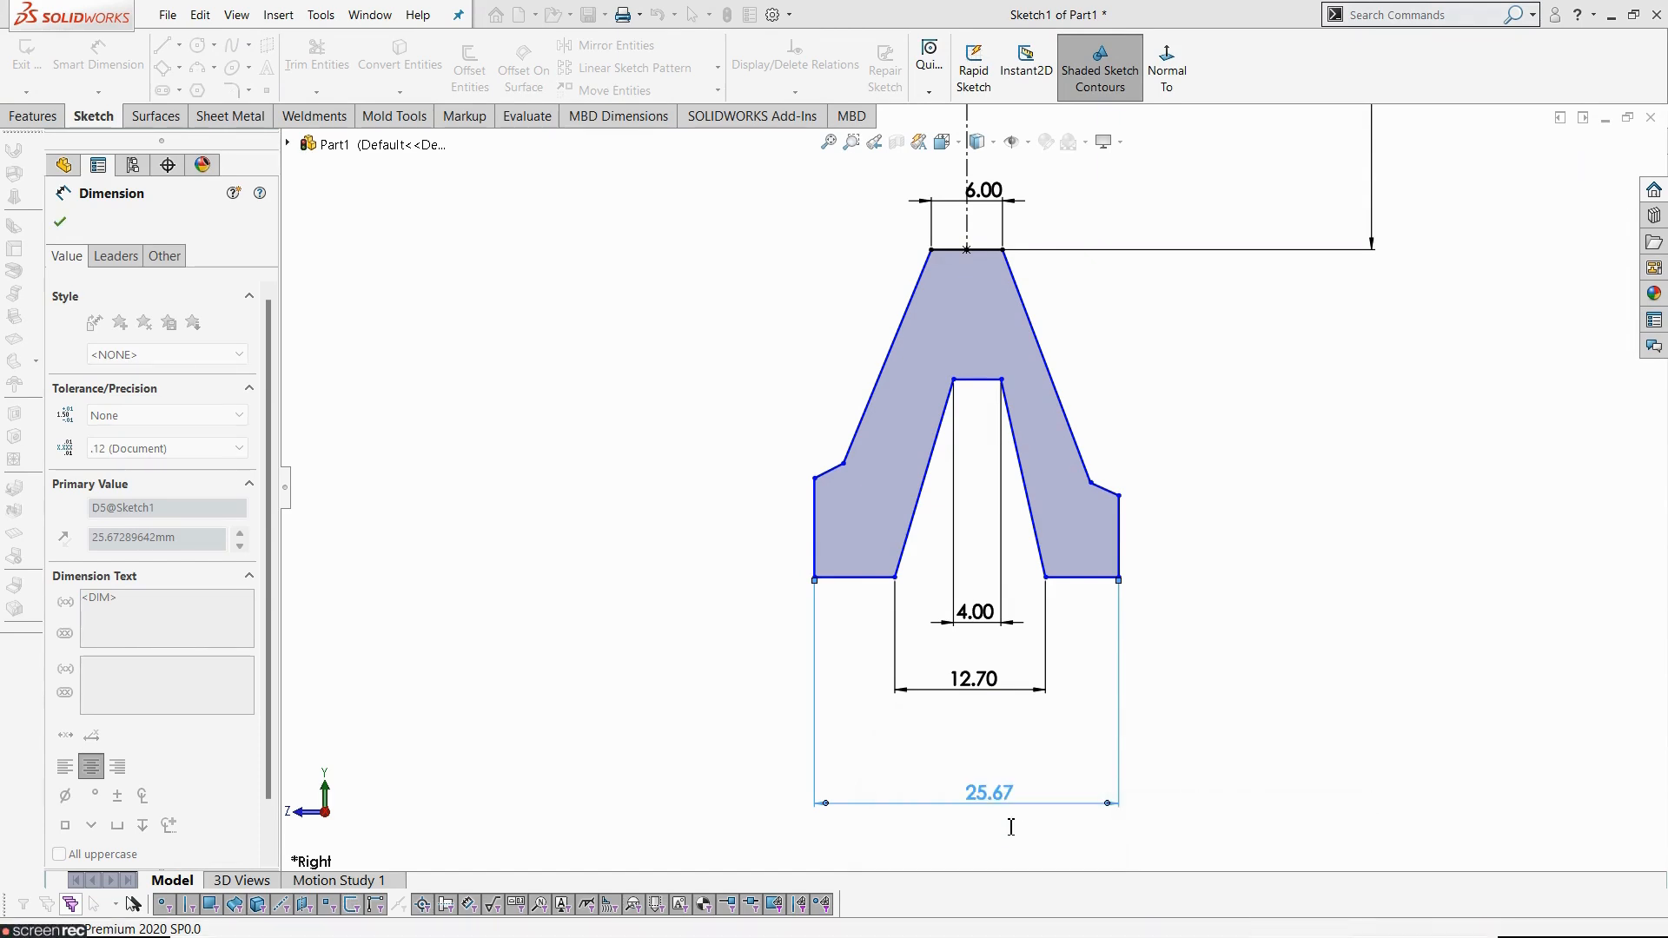
pyautogui.click(1243, 669)
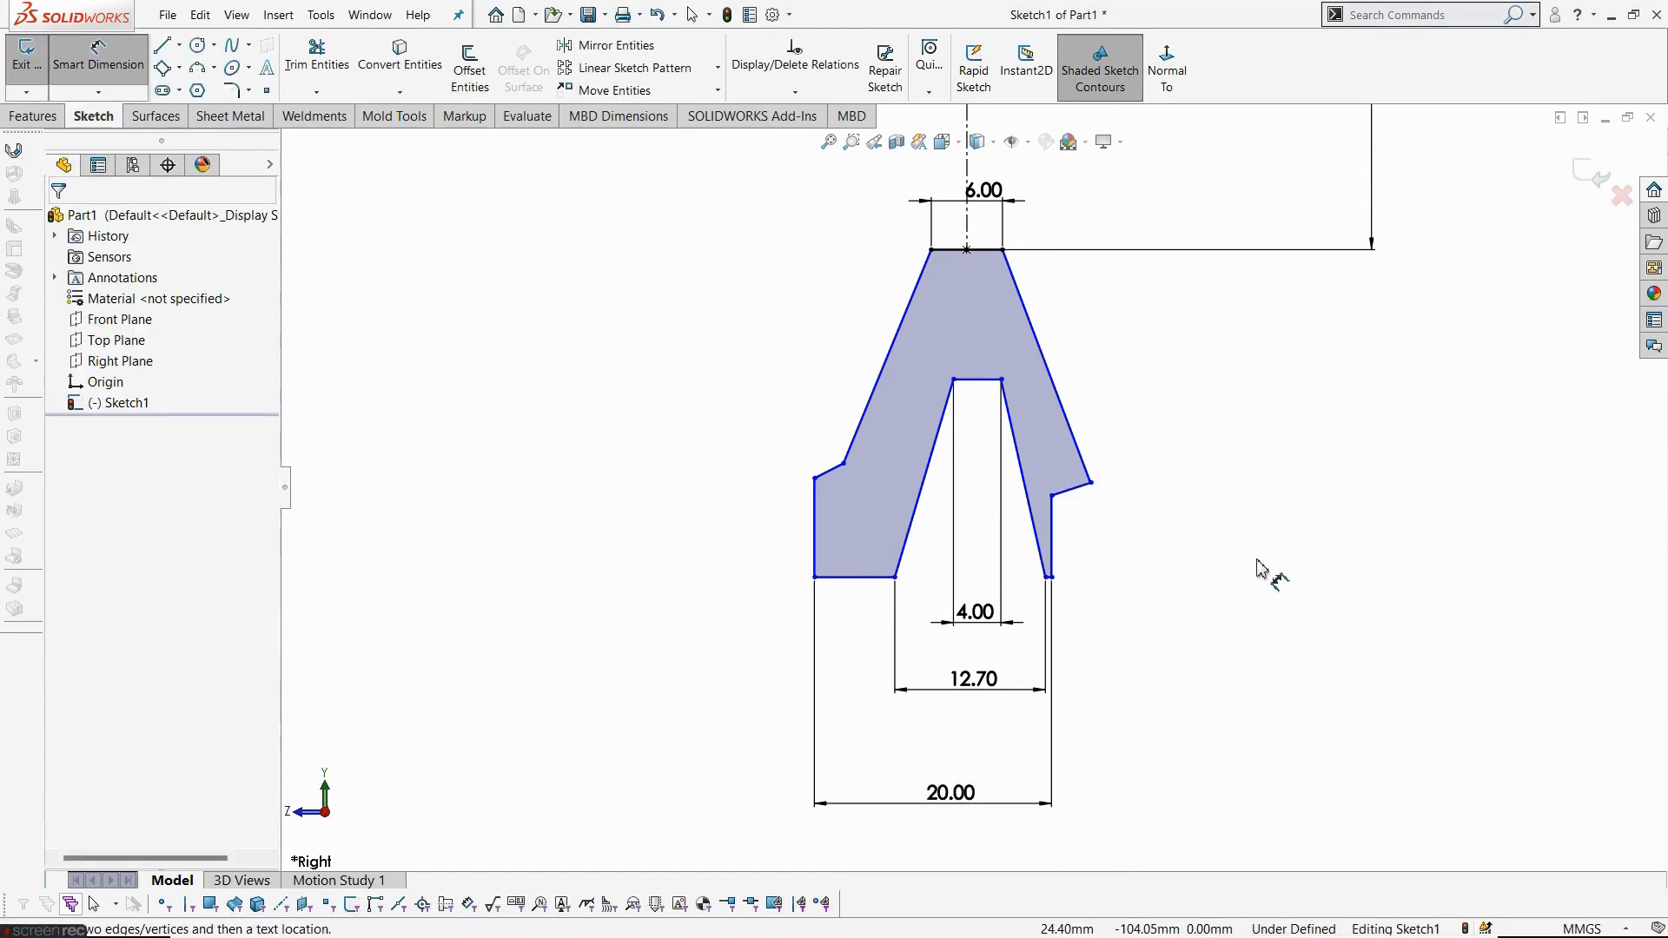
# - Dimension the vertical offset of the left shoulder step on the rim profile to 1 mm
pyautogui.hotkey('alt', 'Tab')
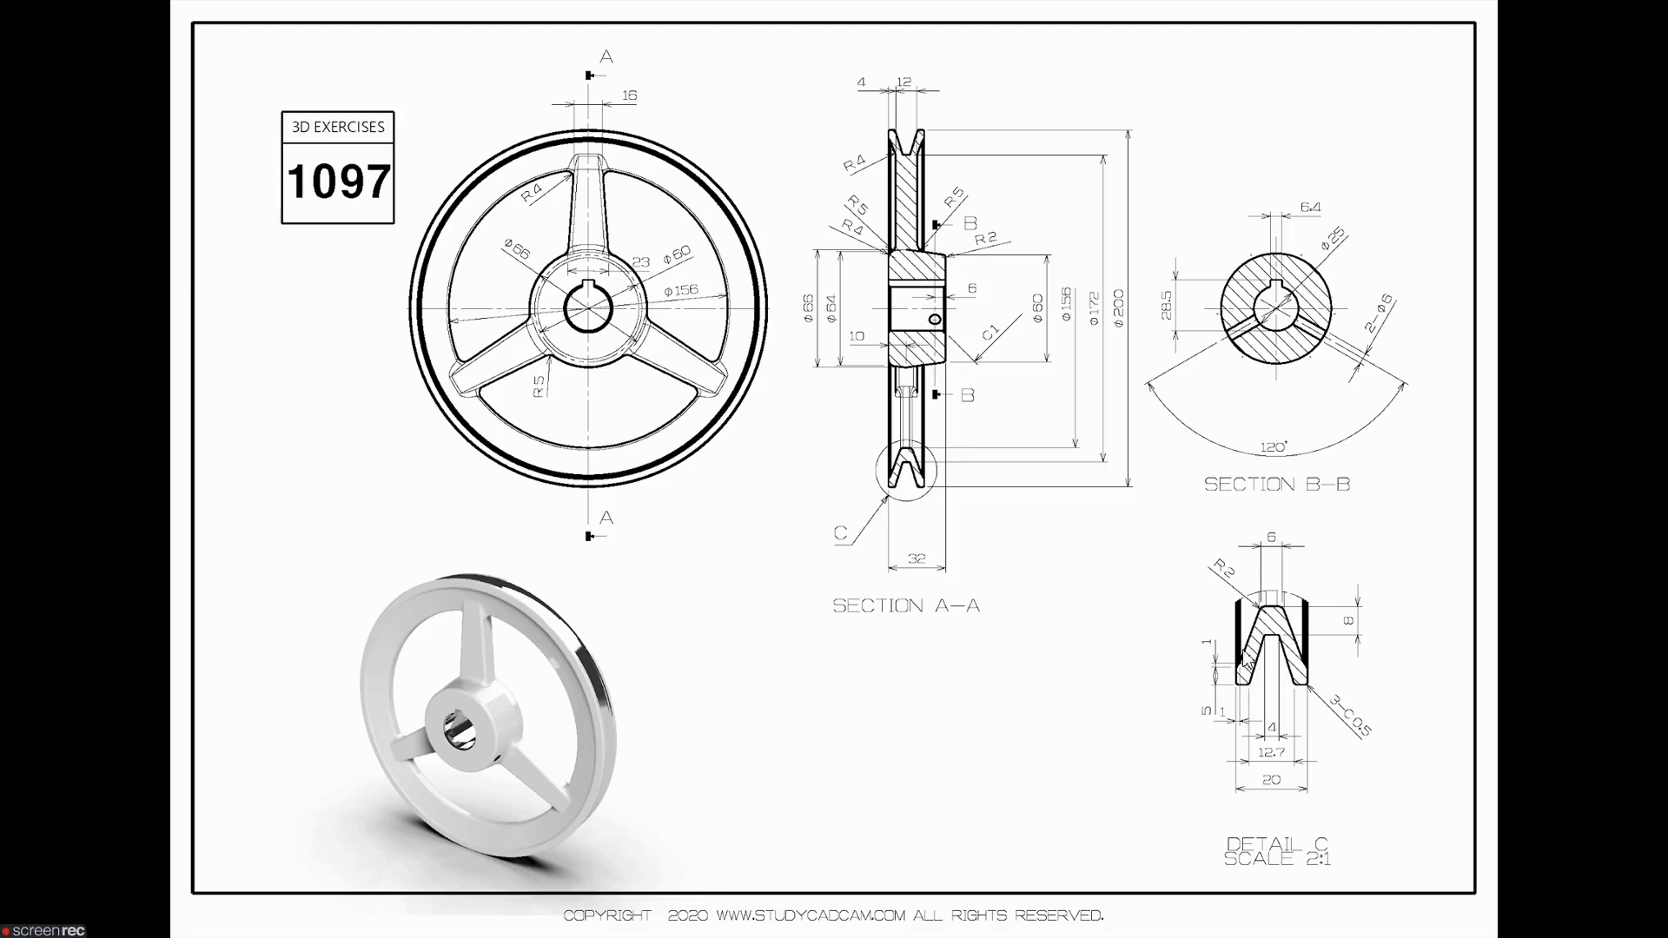
pyautogui.hotkey('alt', 'Tab')
pyautogui.scroll(-3, 825, 482)
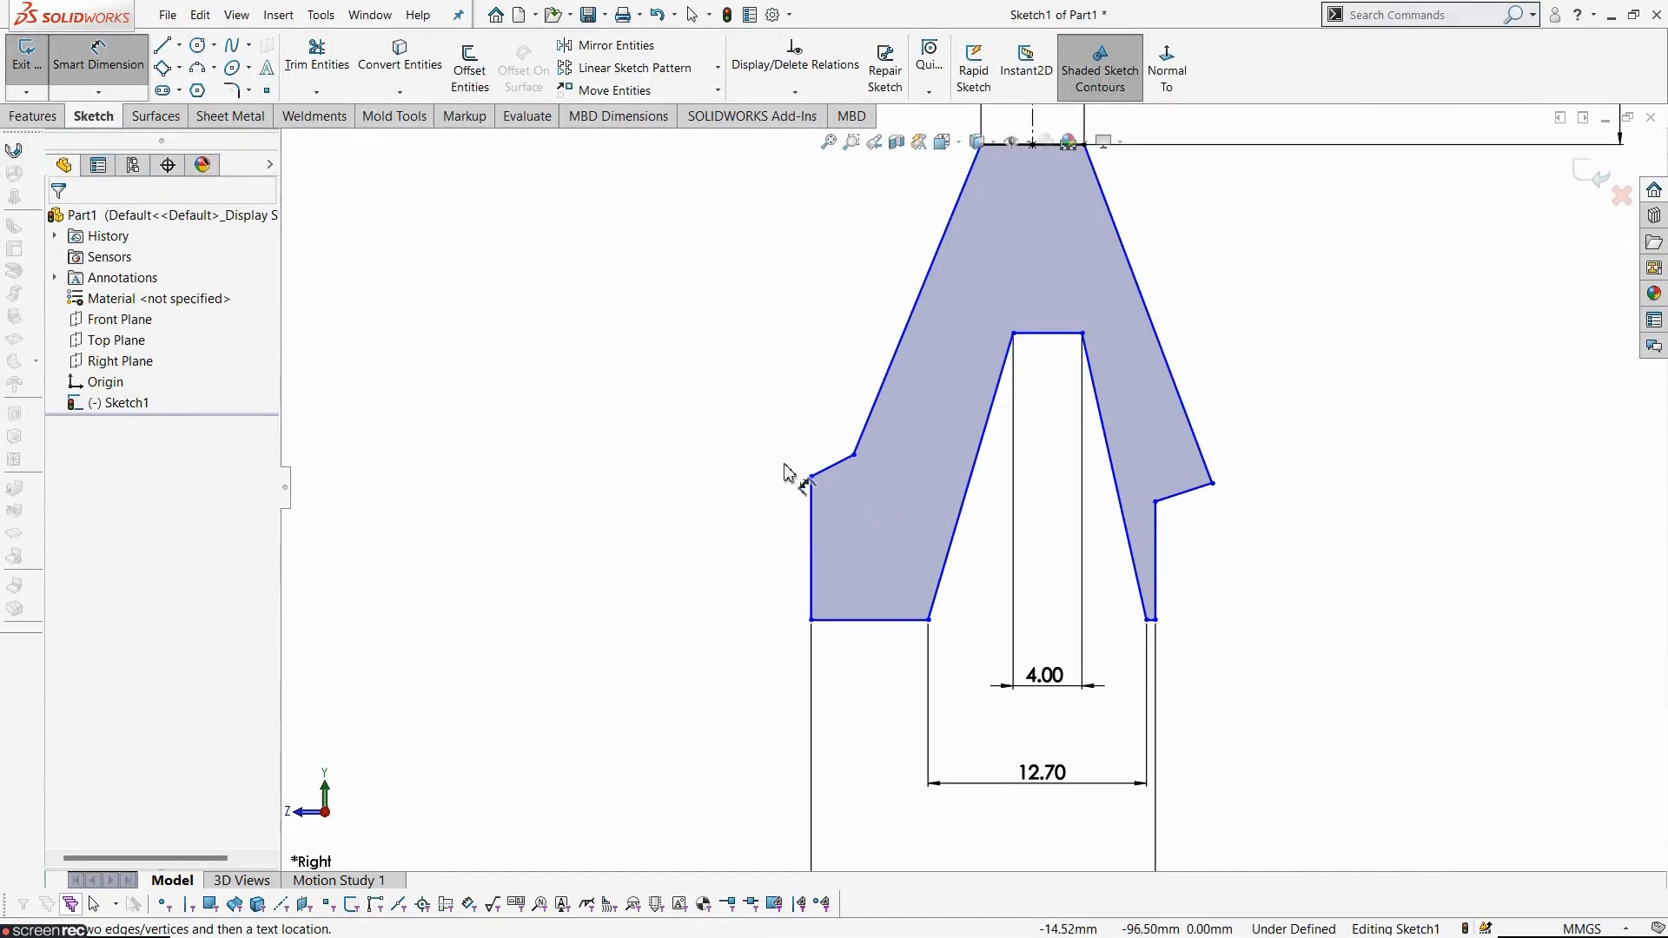
pyautogui.click(812, 477)
pyautogui.click(854, 454)
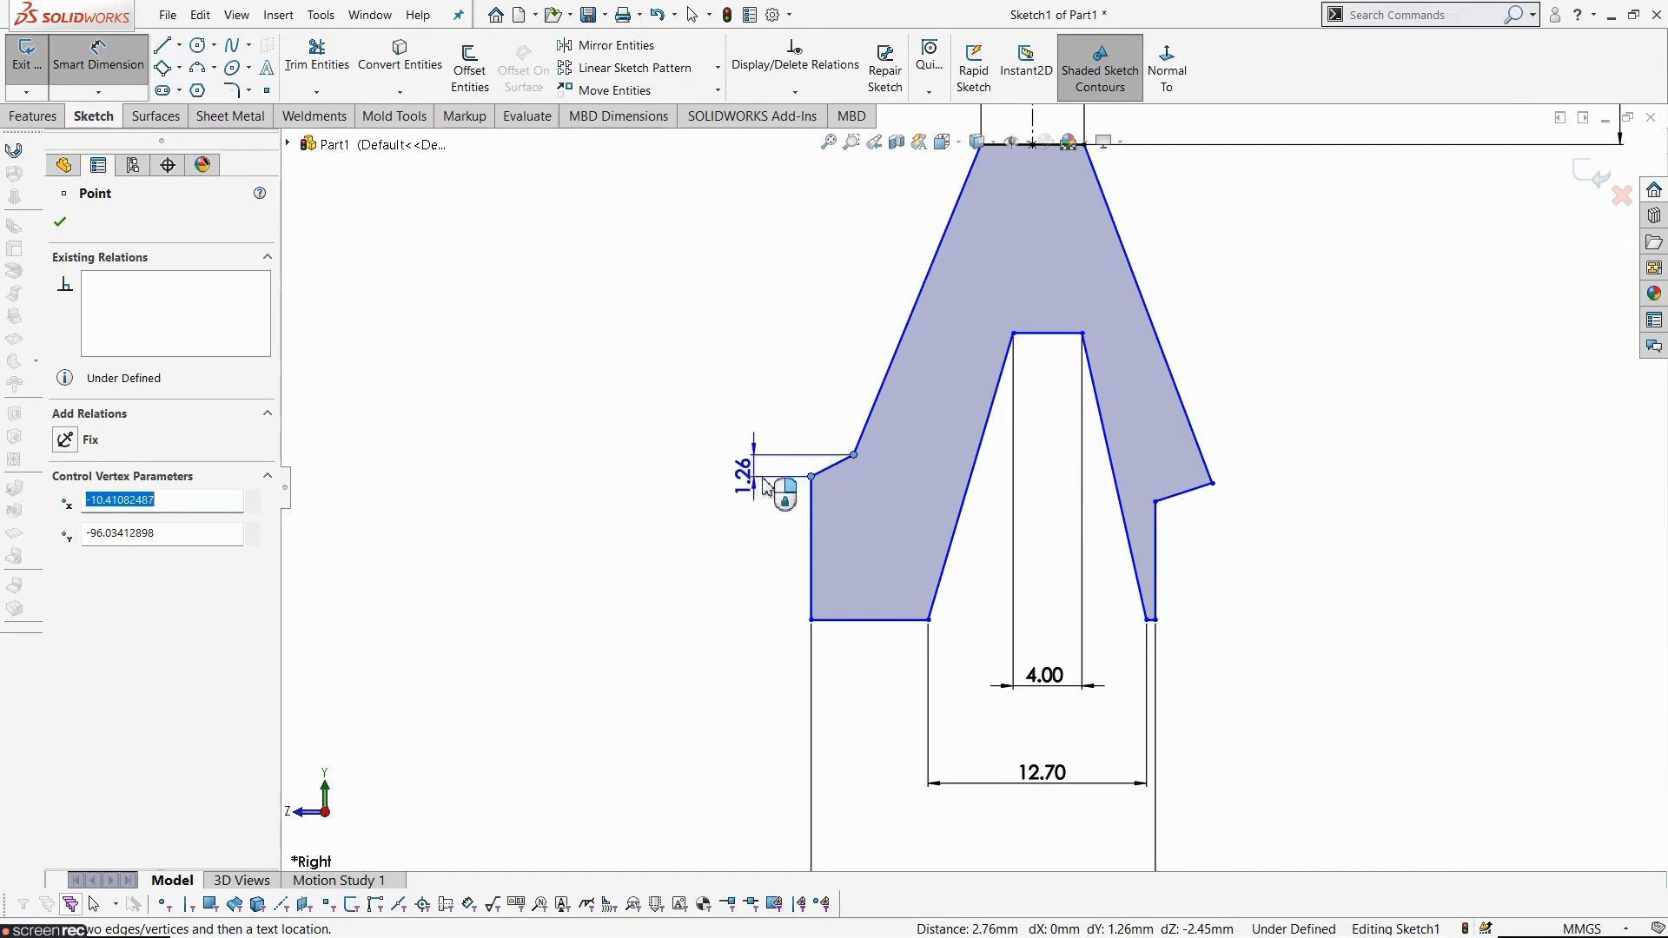
pyautogui.click(761, 477)
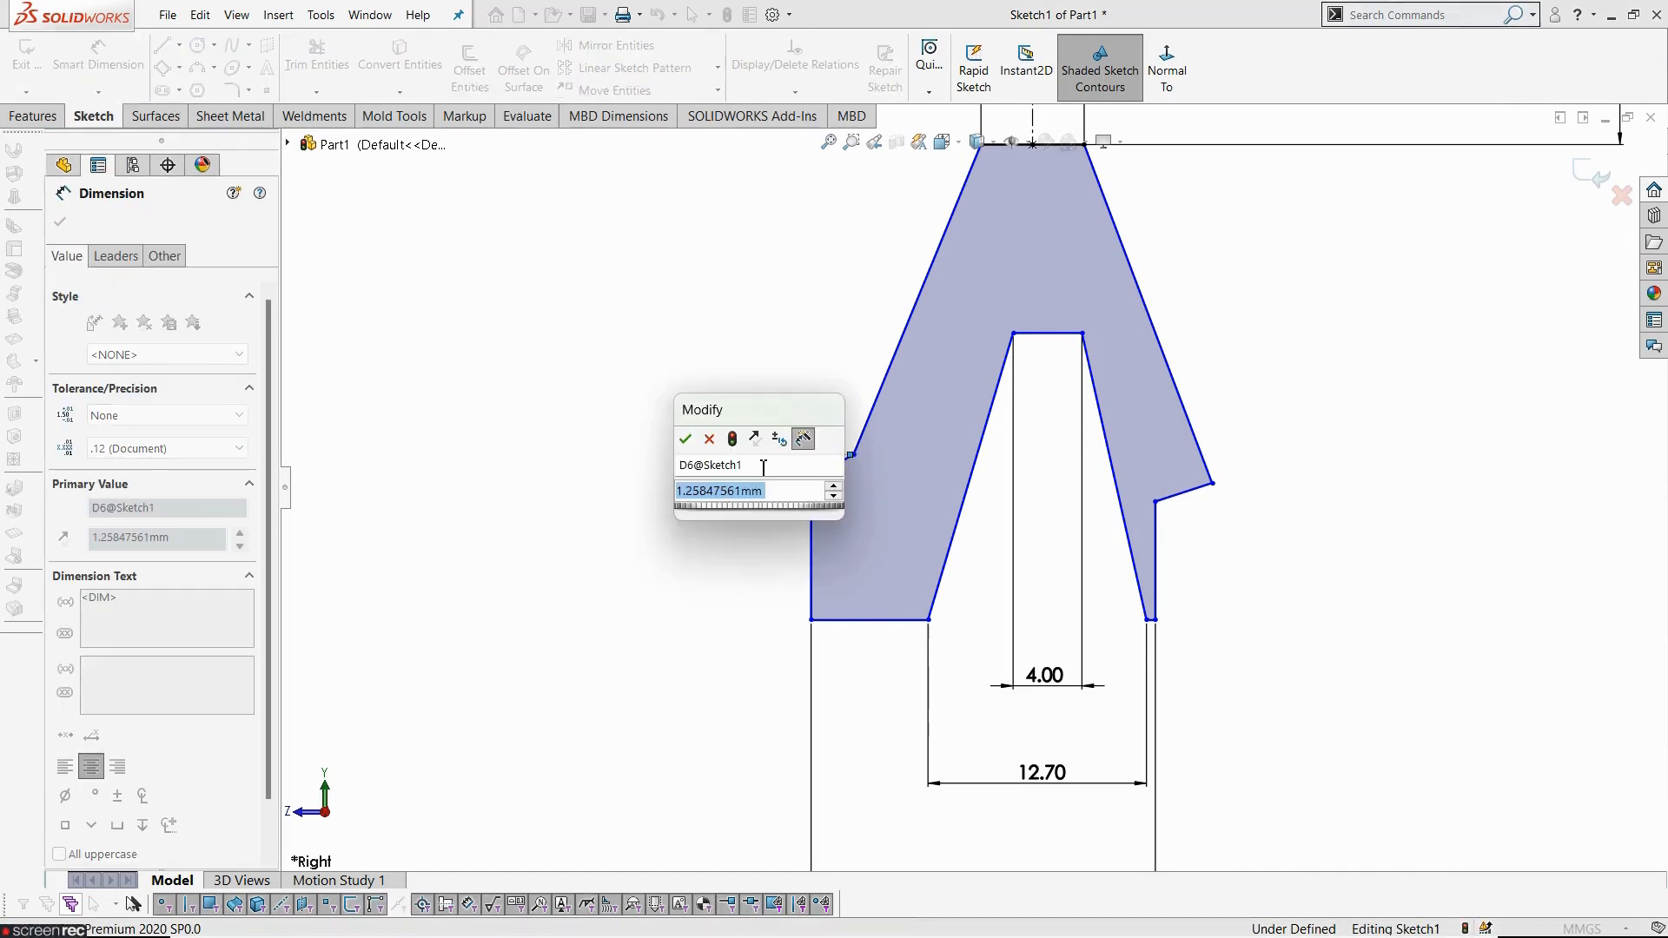
pyautogui.write('5')
pyautogui.press('Return')
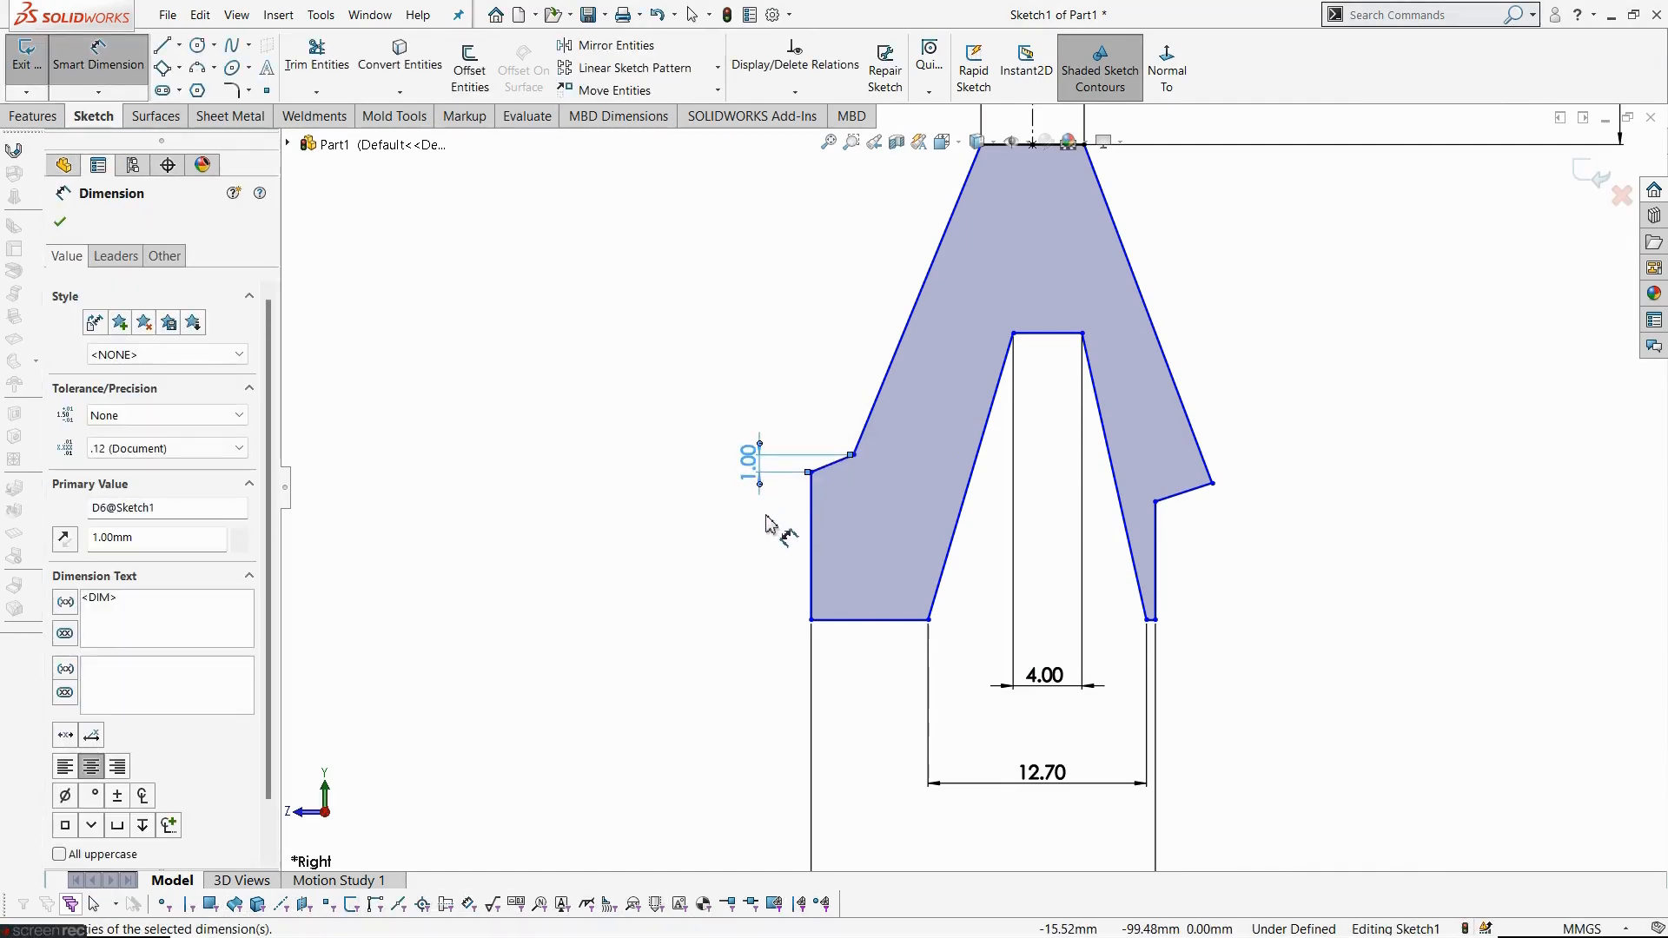
pyautogui.click(765, 515)
# - Dimension the horizontal width of the left shoulder step to 1 mm
pyautogui.click(812, 474)
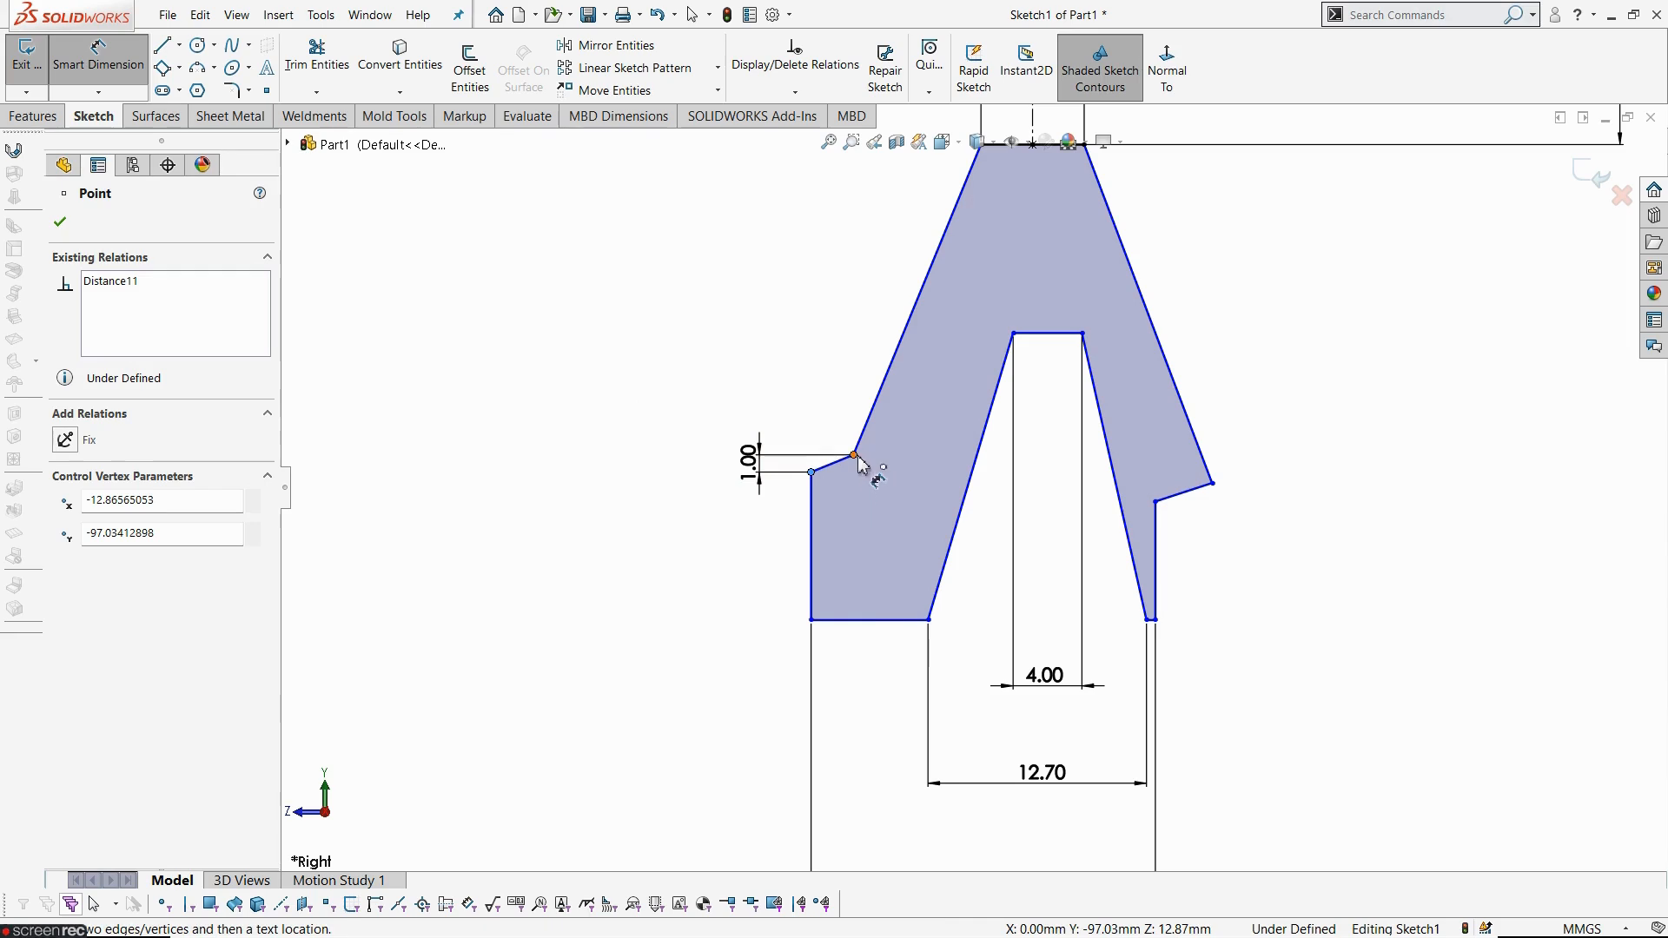
pyautogui.click(855, 455)
pyautogui.click(841, 700)
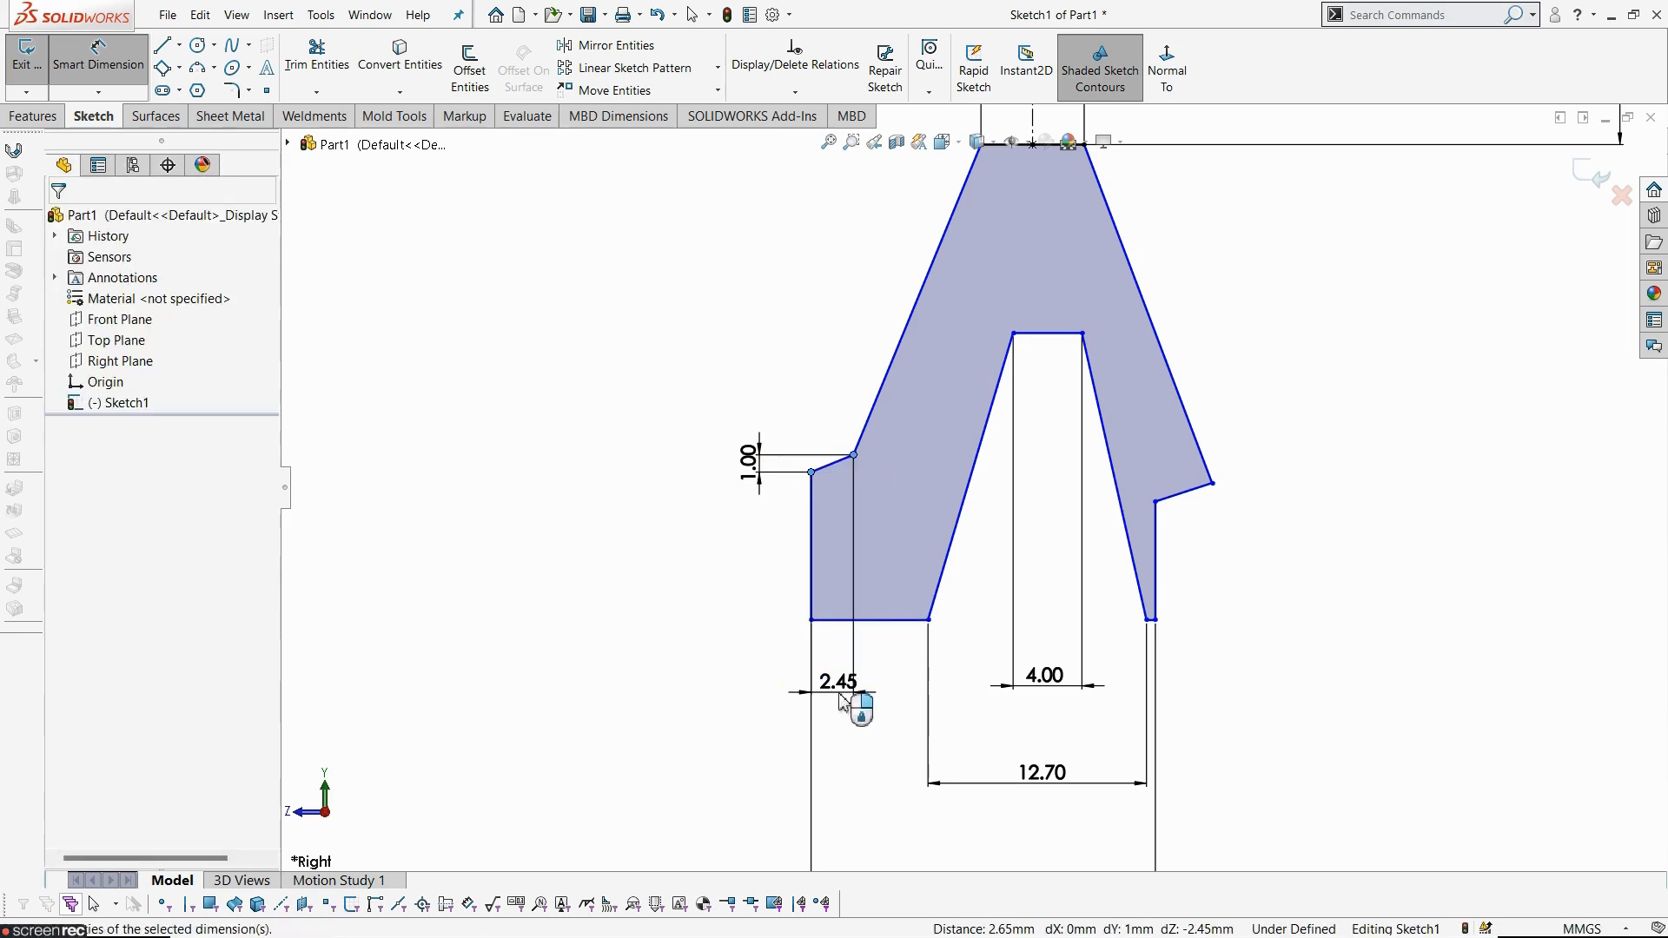
pyautogui.write('1')
pyautogui.press('Return')
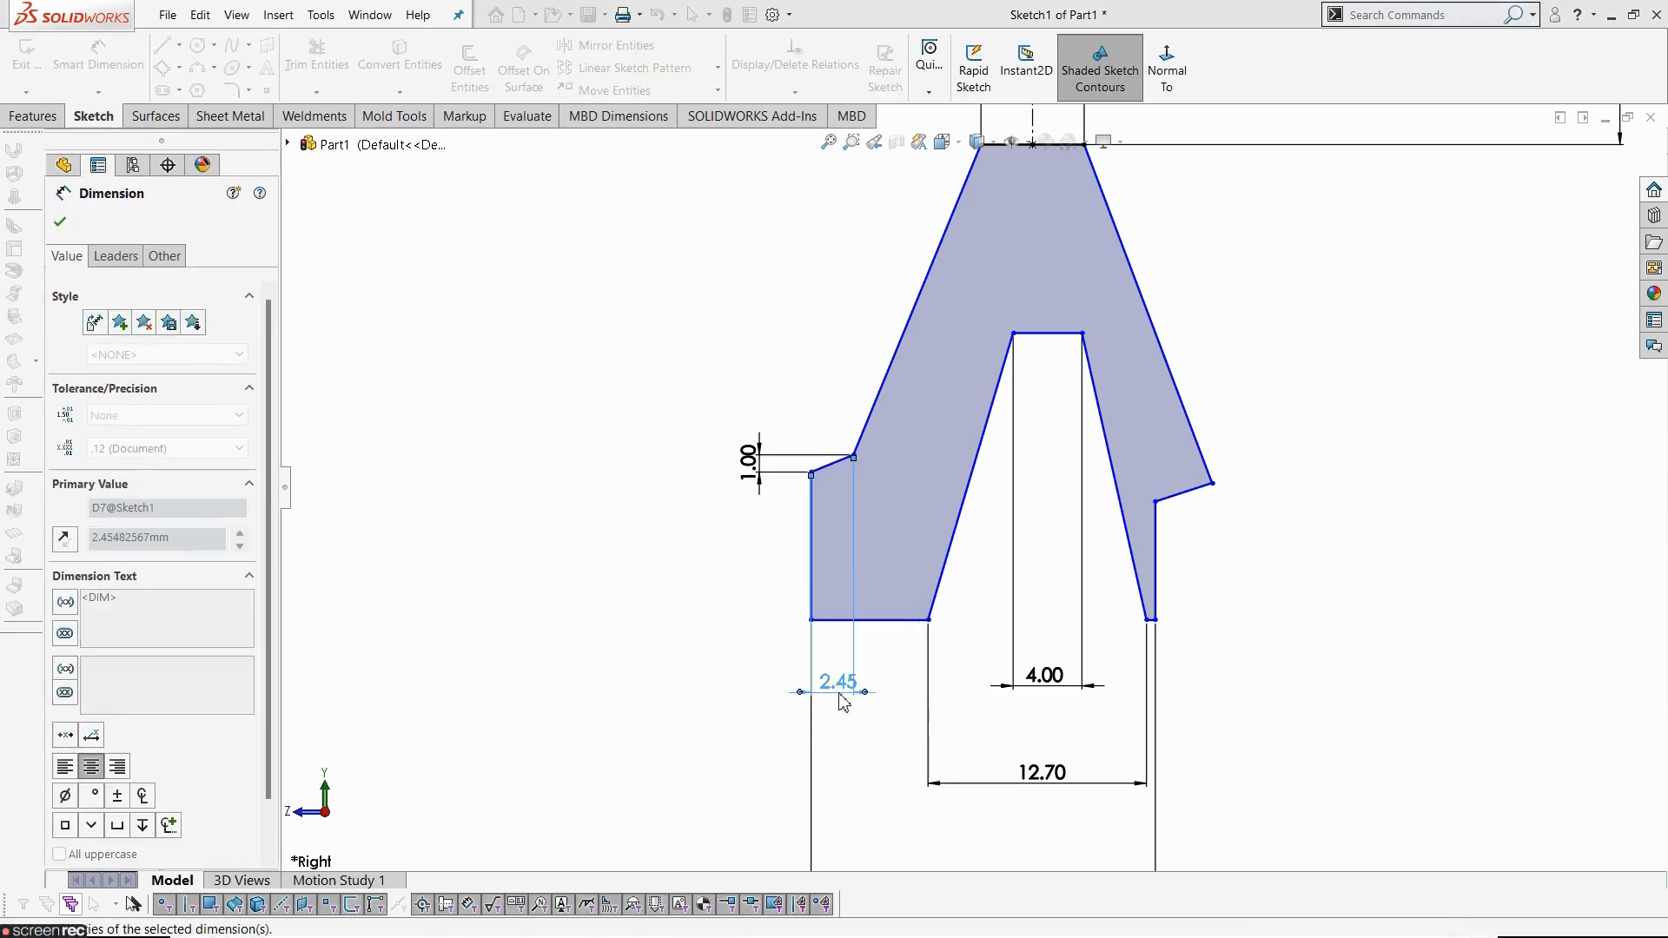
pyautogui.press('f')
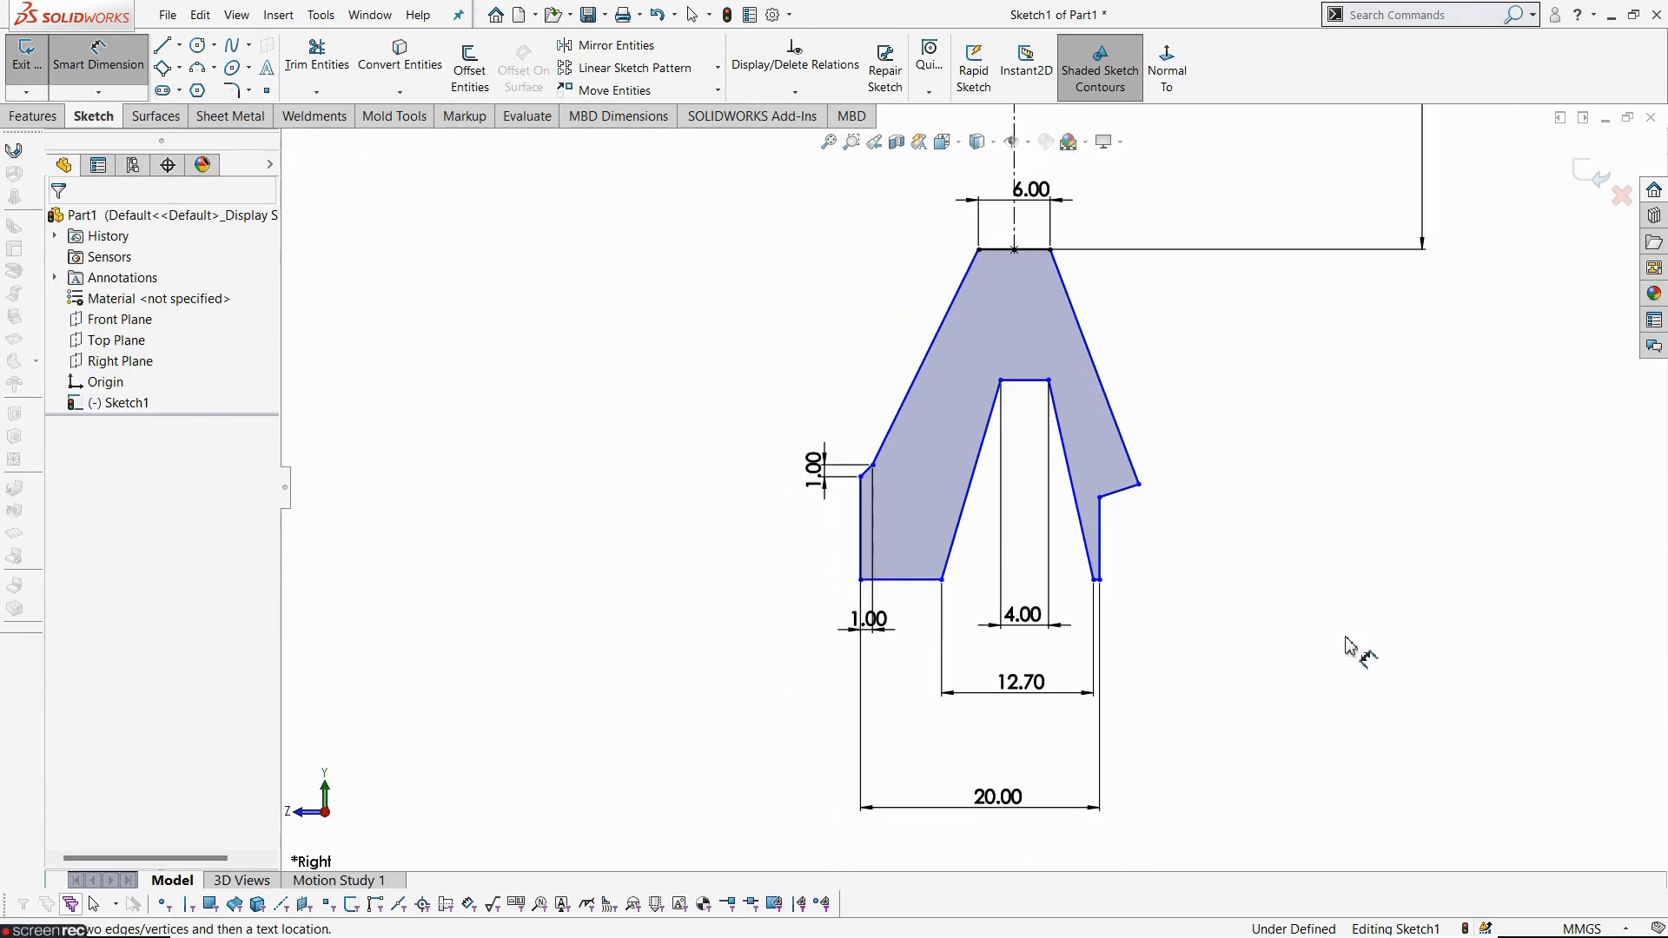
# - Dimension the groove depth from the profile's top edge to the groove bottom as 8 mm after checking the reference drawing
pyautogui.hotkey('alt', 'Tab')
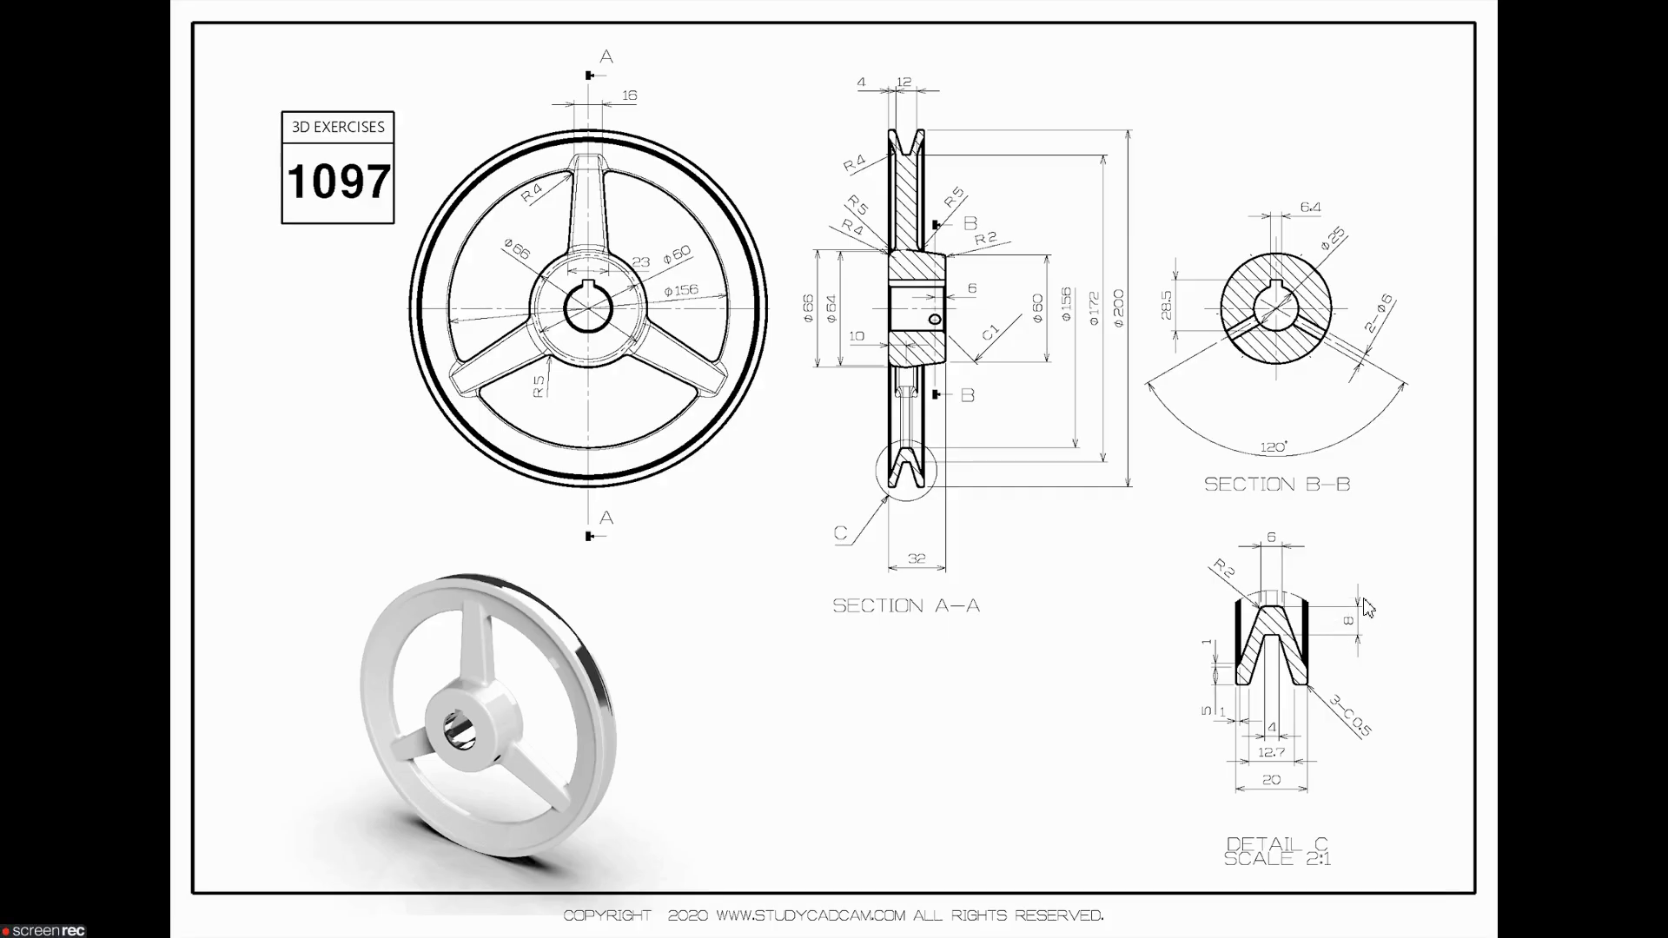
pyautogui.hotkey('alt', 'Tab')
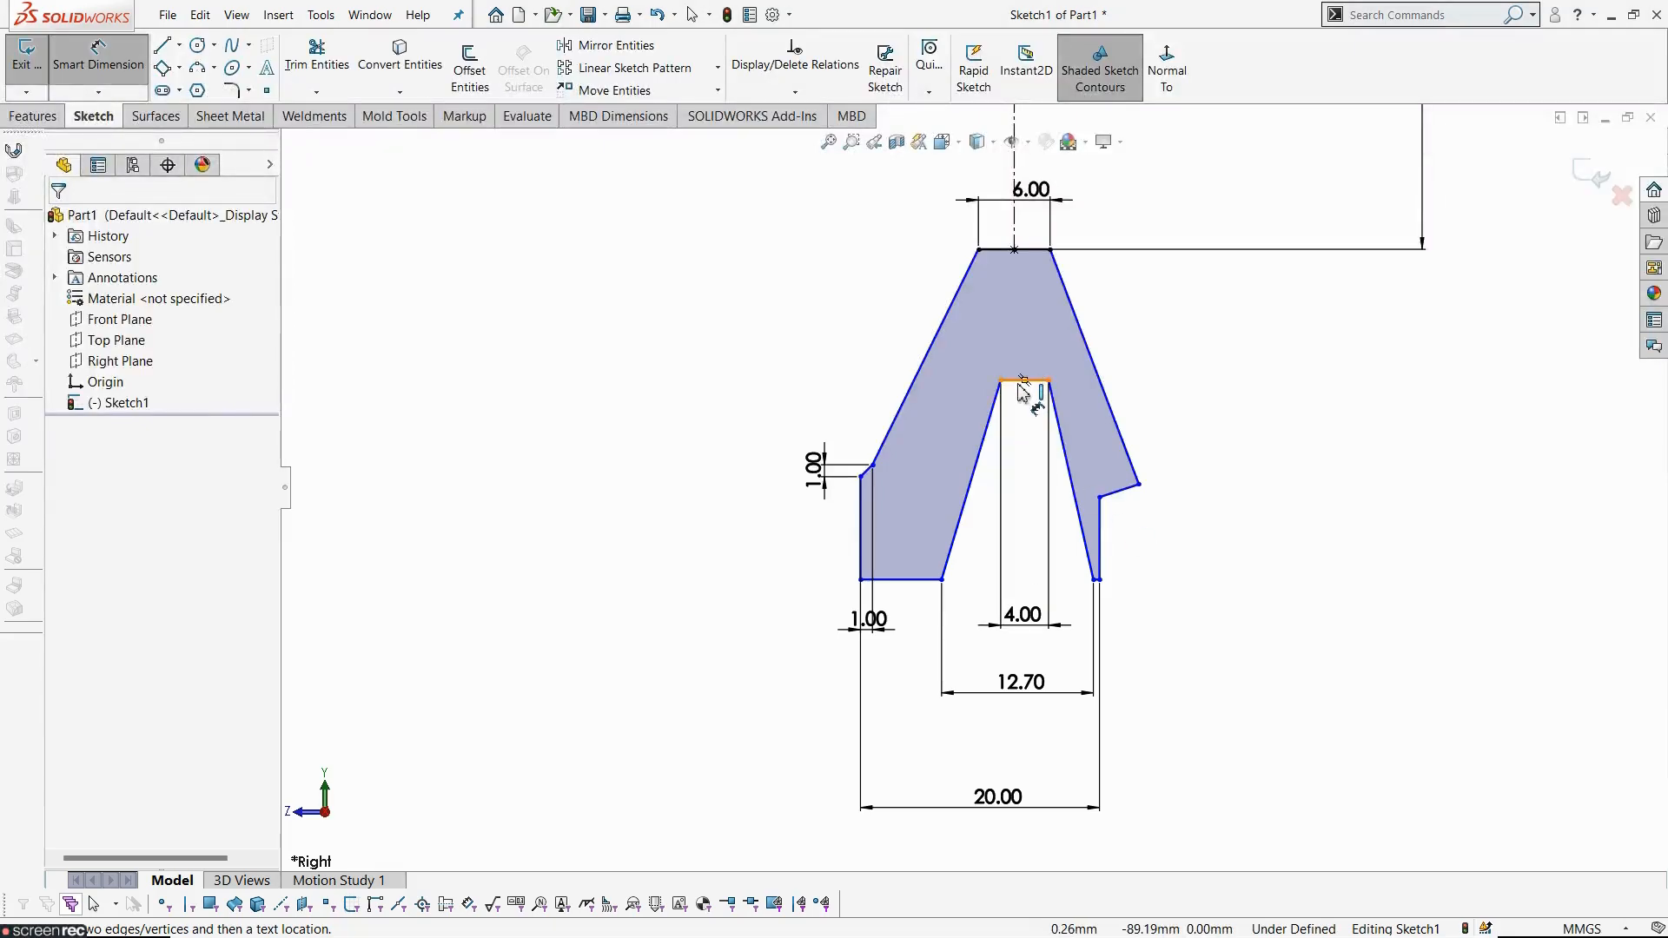
pyautogui.hotkey('alt', 'Tab')
pyautogui.hotkey('alt', 'Tab')
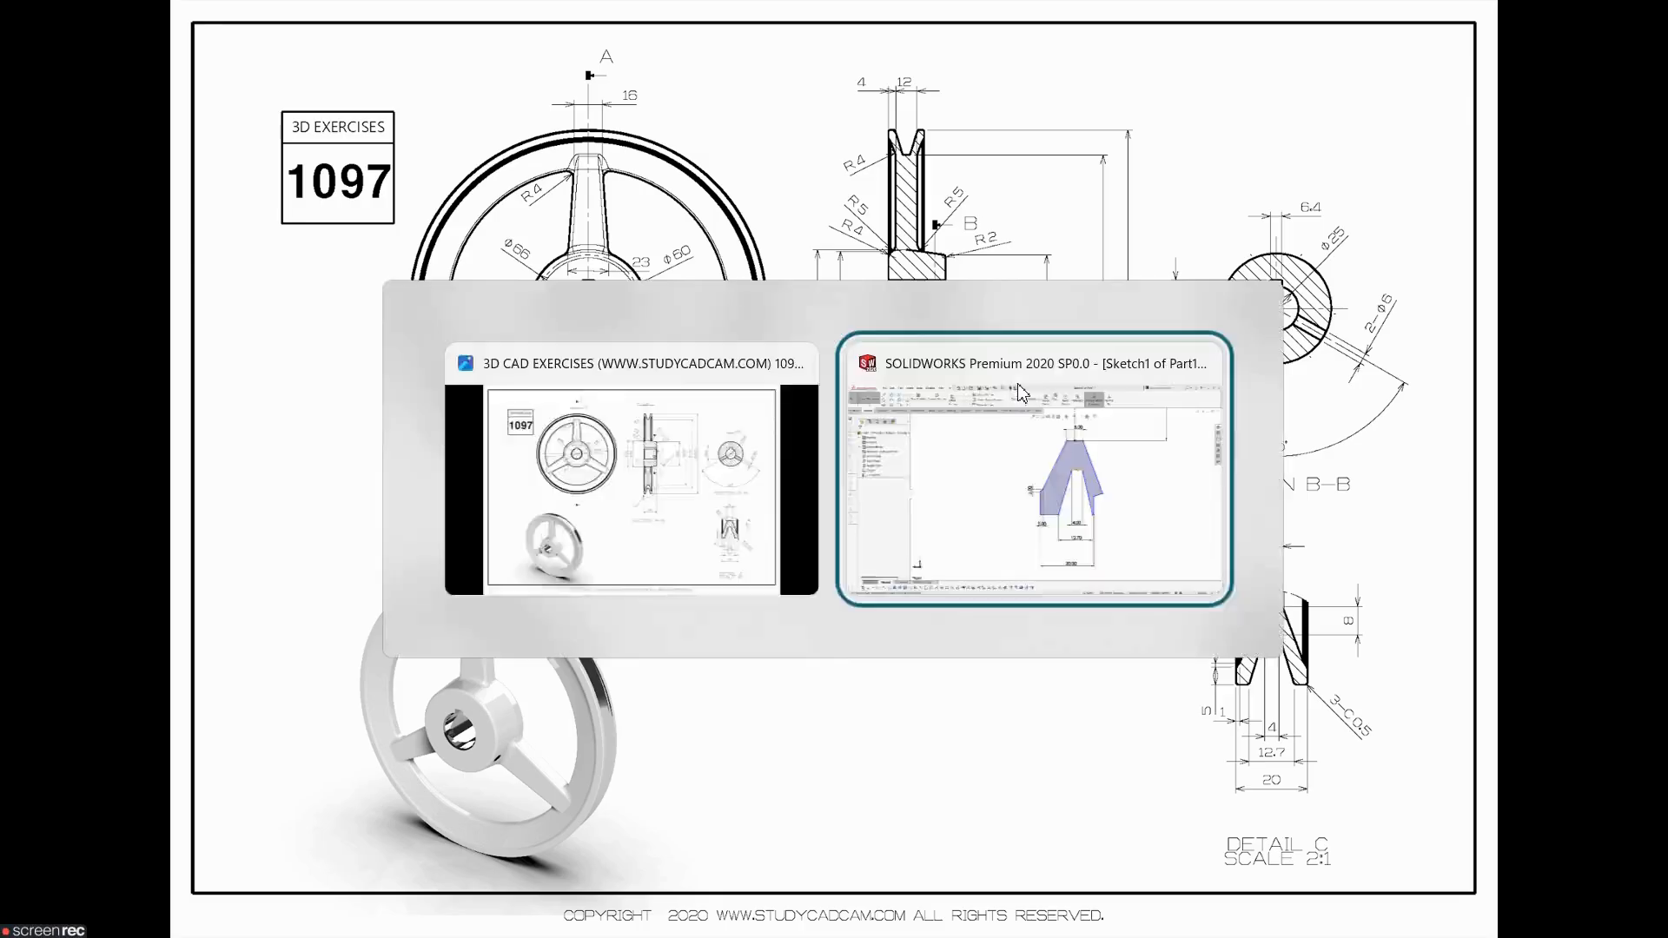
pyautogui.click(1021, 383)
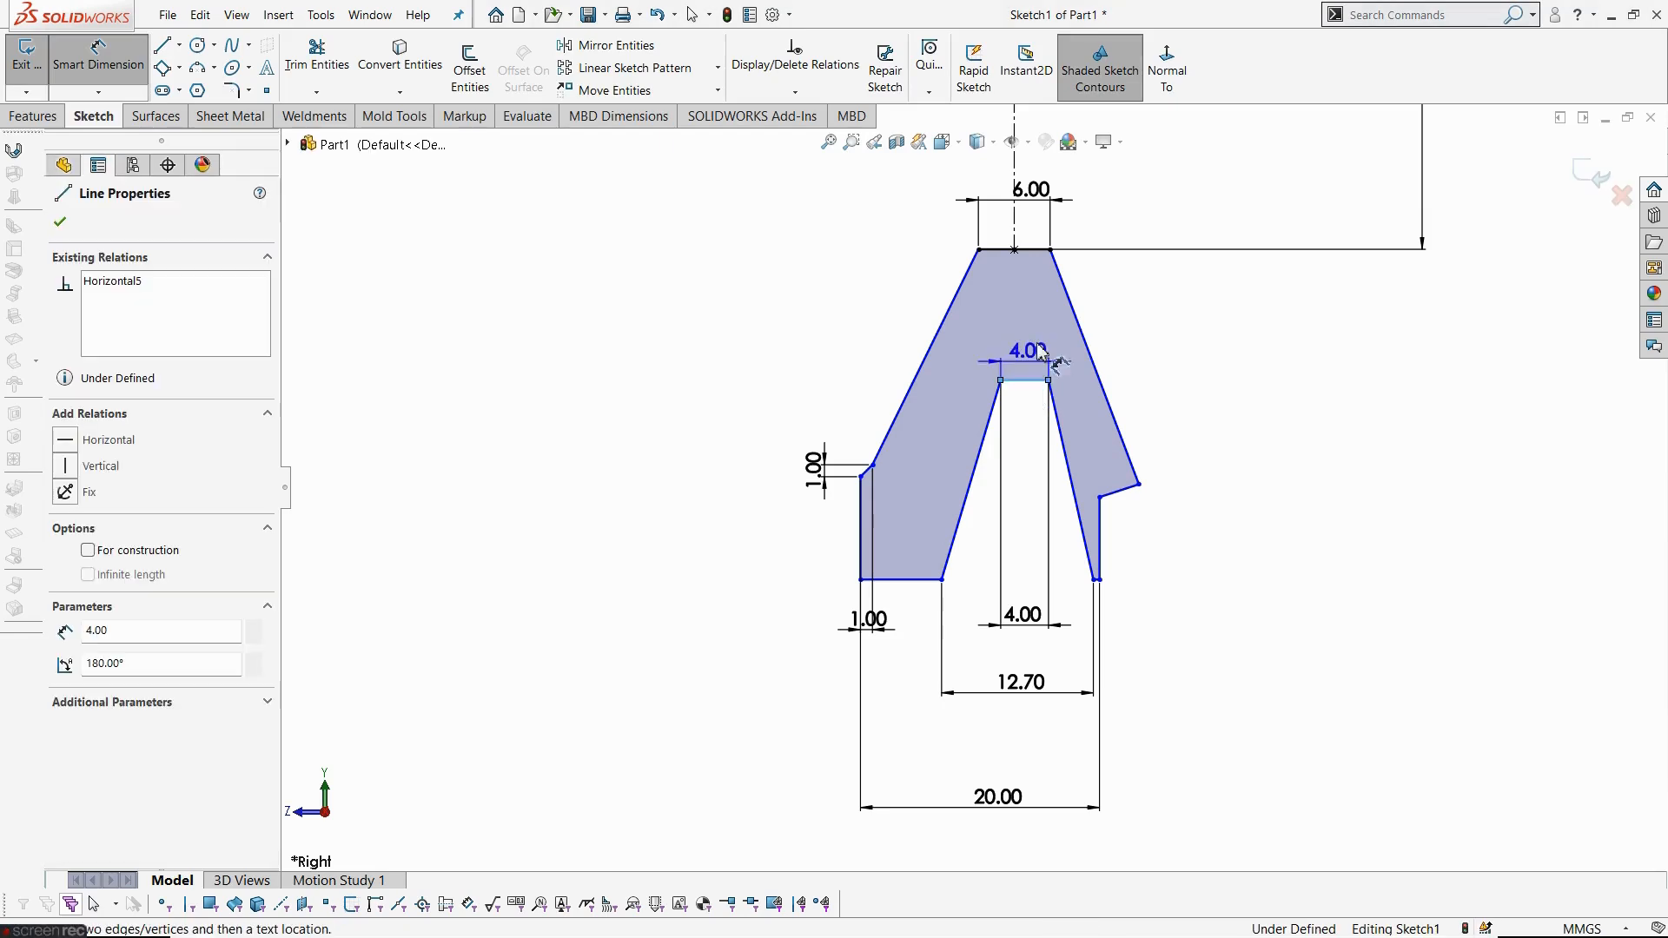
pyautogui.click(1043, 251)
pyautogui.click(1127, 314)
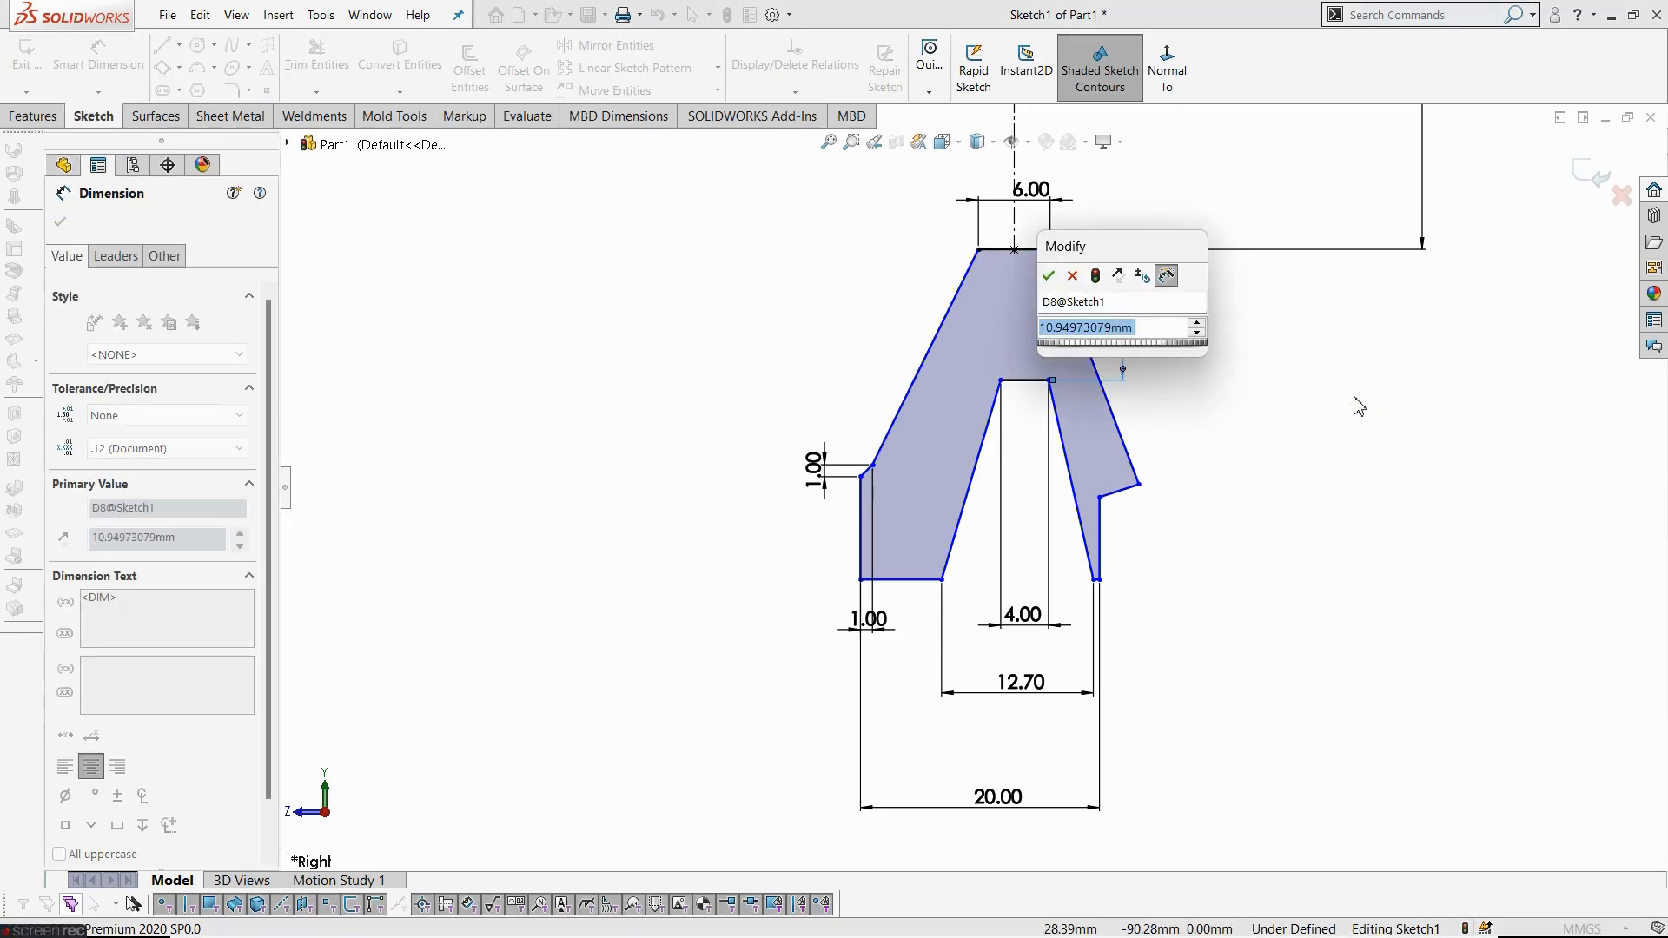
pyautogui.write('8')
pyautogui.press('Return')
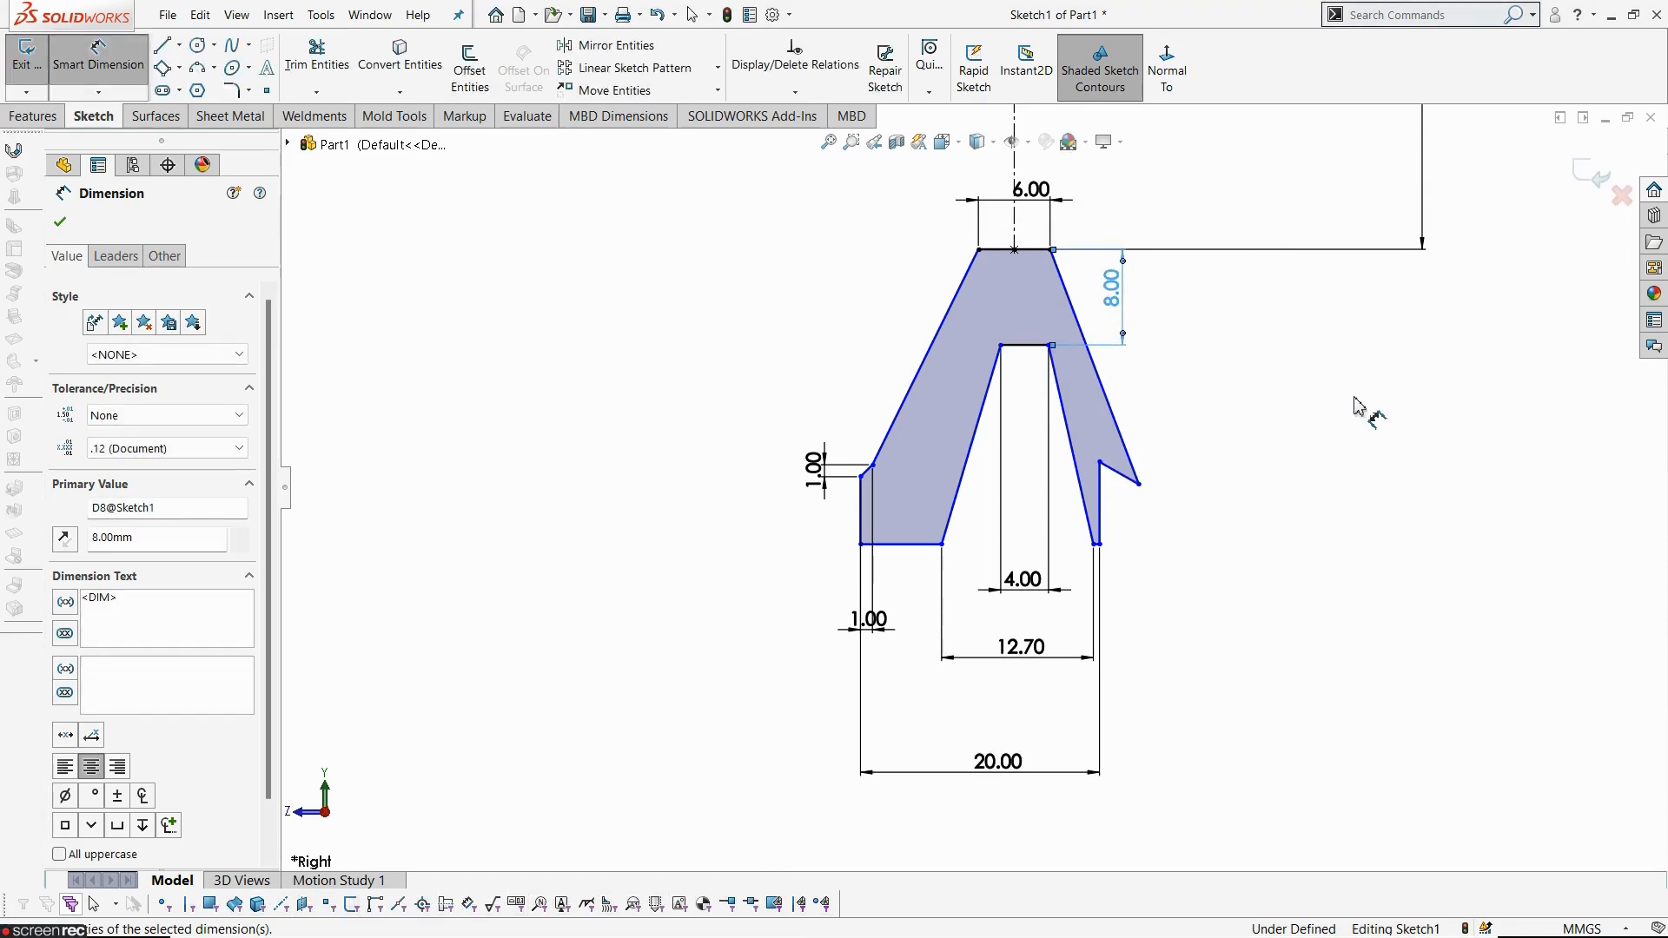
pyautogui.scroll(-1, 1129, 368)
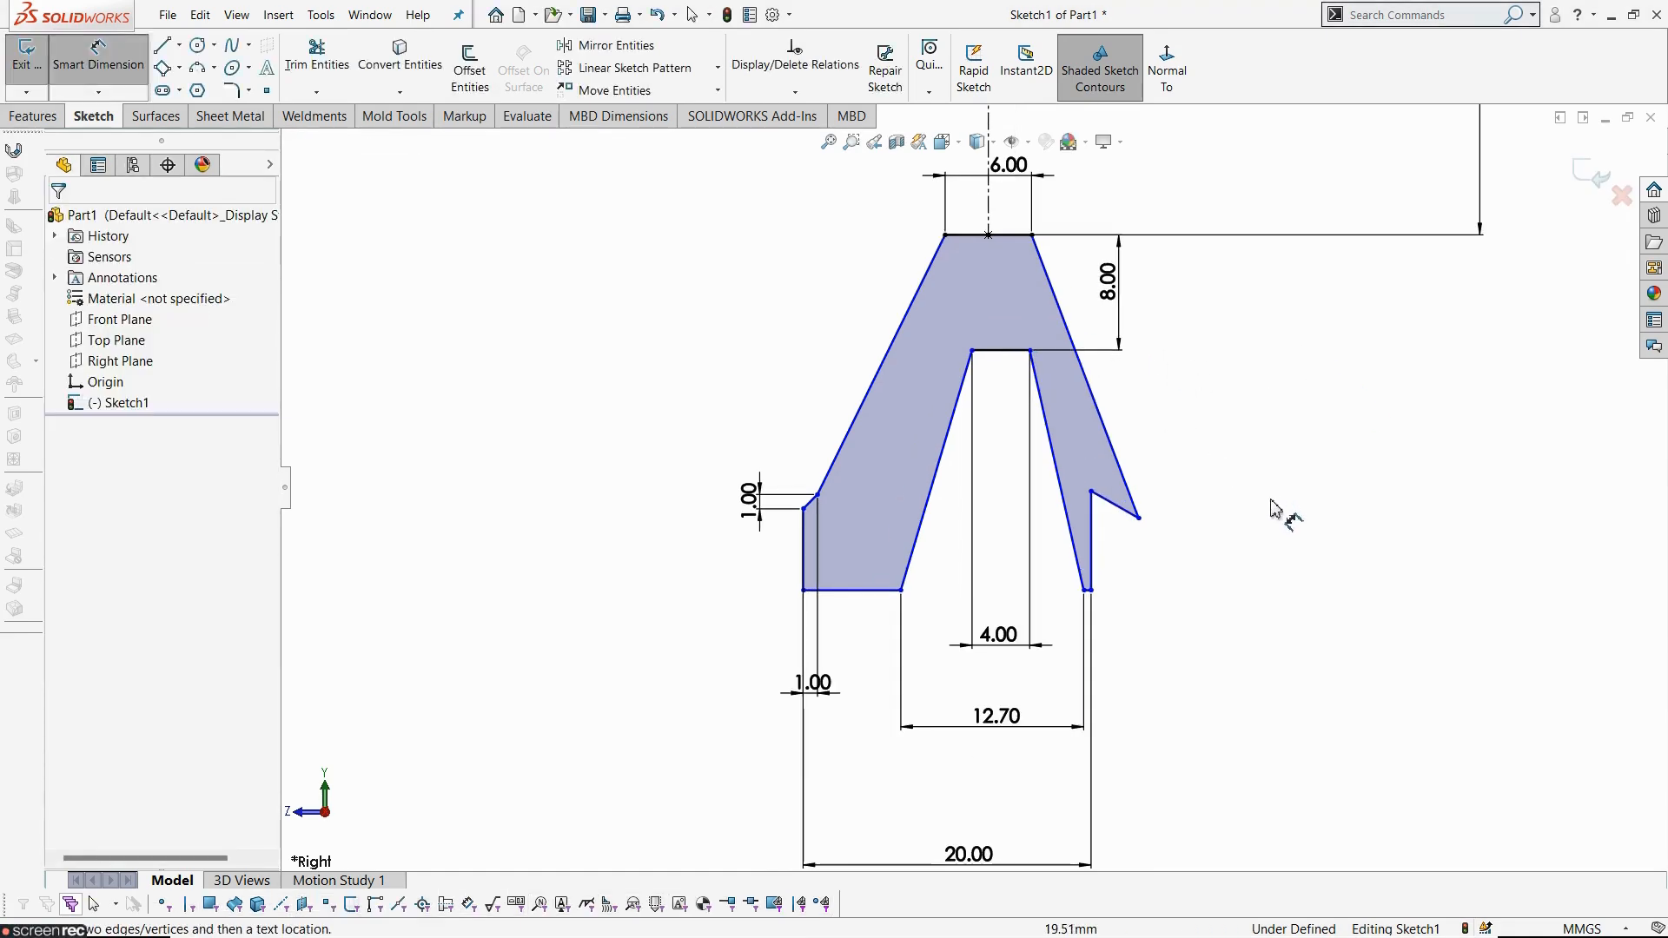
pyautogui.press('Escape')
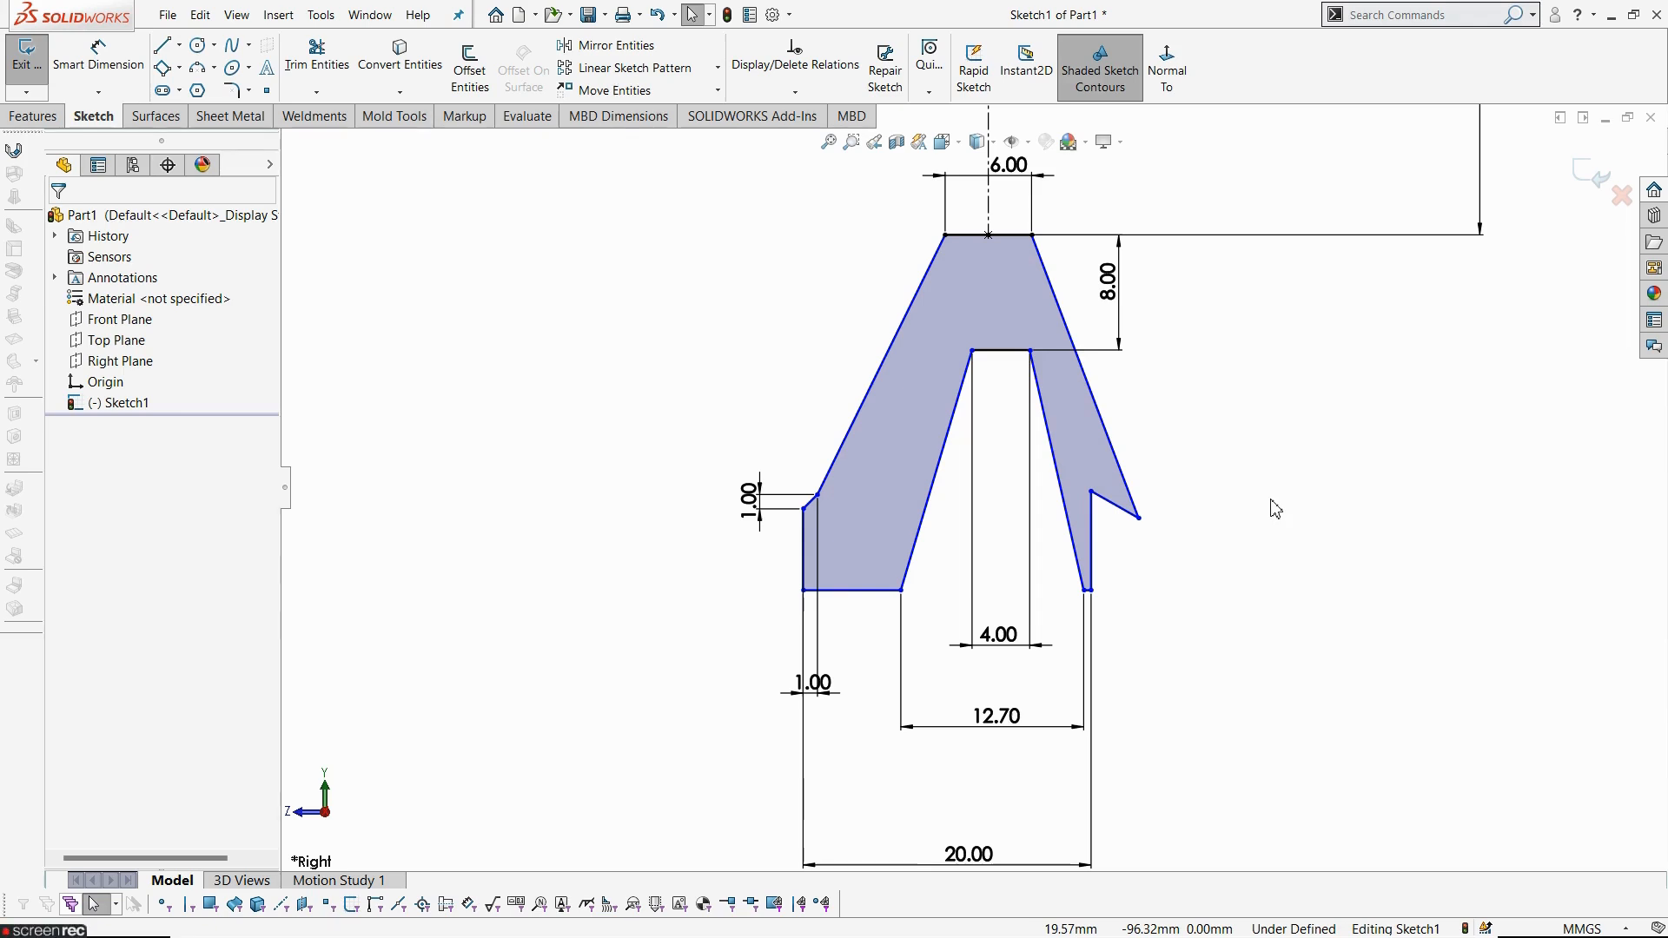
# - Add a vertical relation between the groove bottom's midpoint and the top edge's point on the centerline
pyautogui.click(1001, 350)
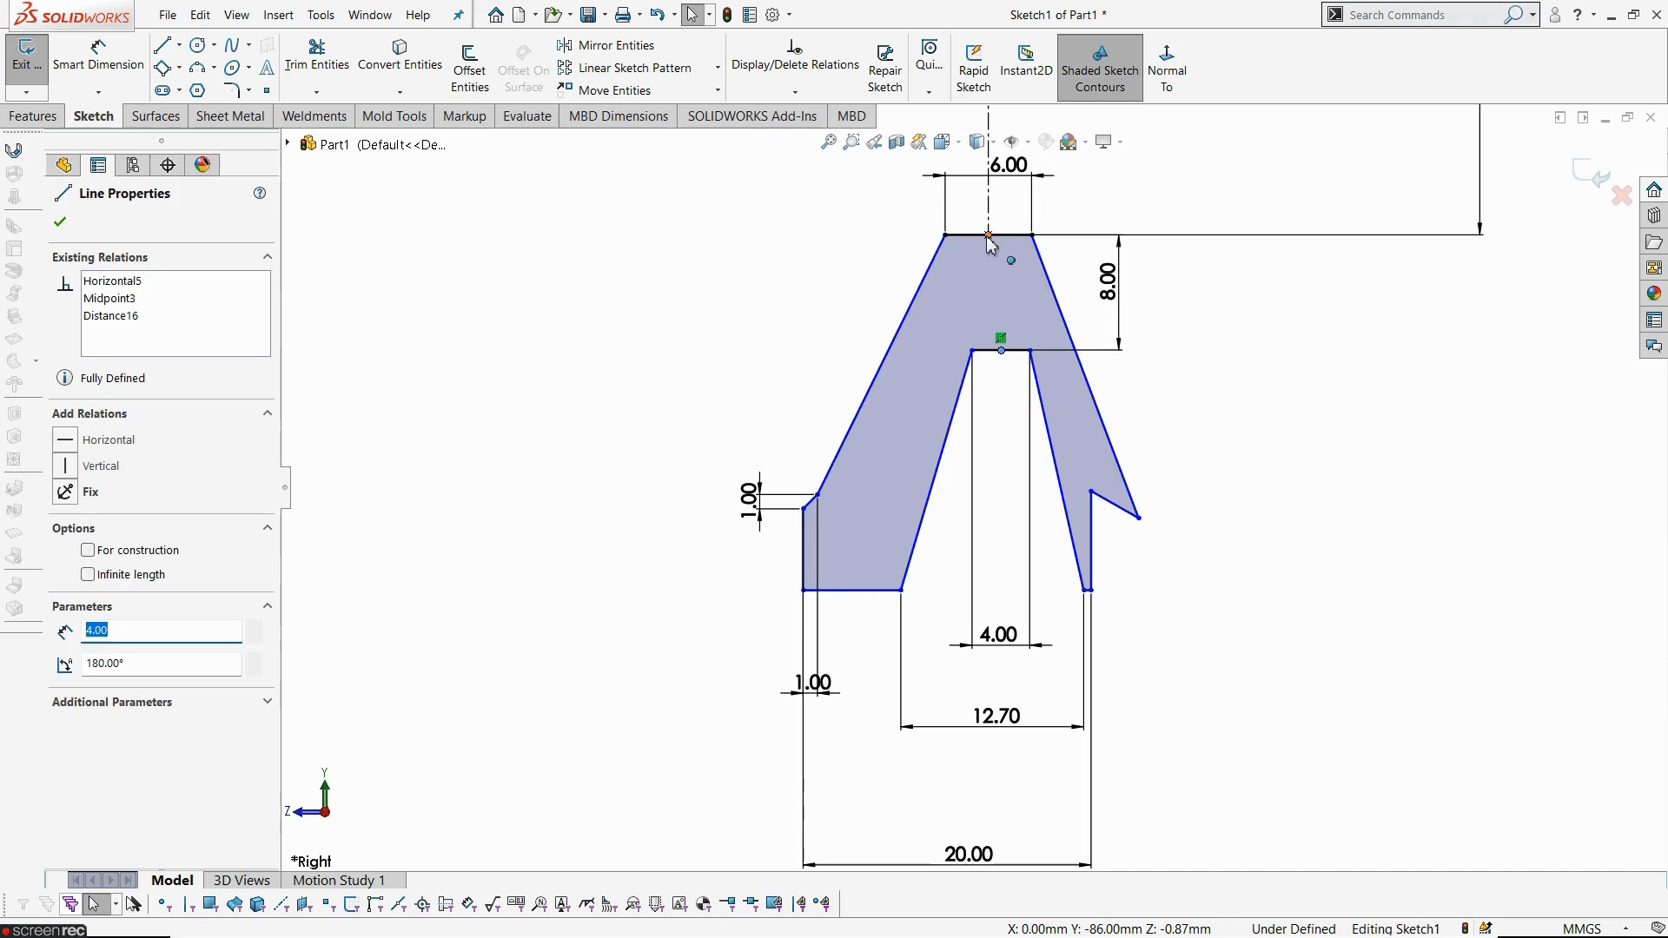
pyautogui.keyDown('ctrl'); pyautogui.click(989, 235); pyautogui.keyUp('ctrl')
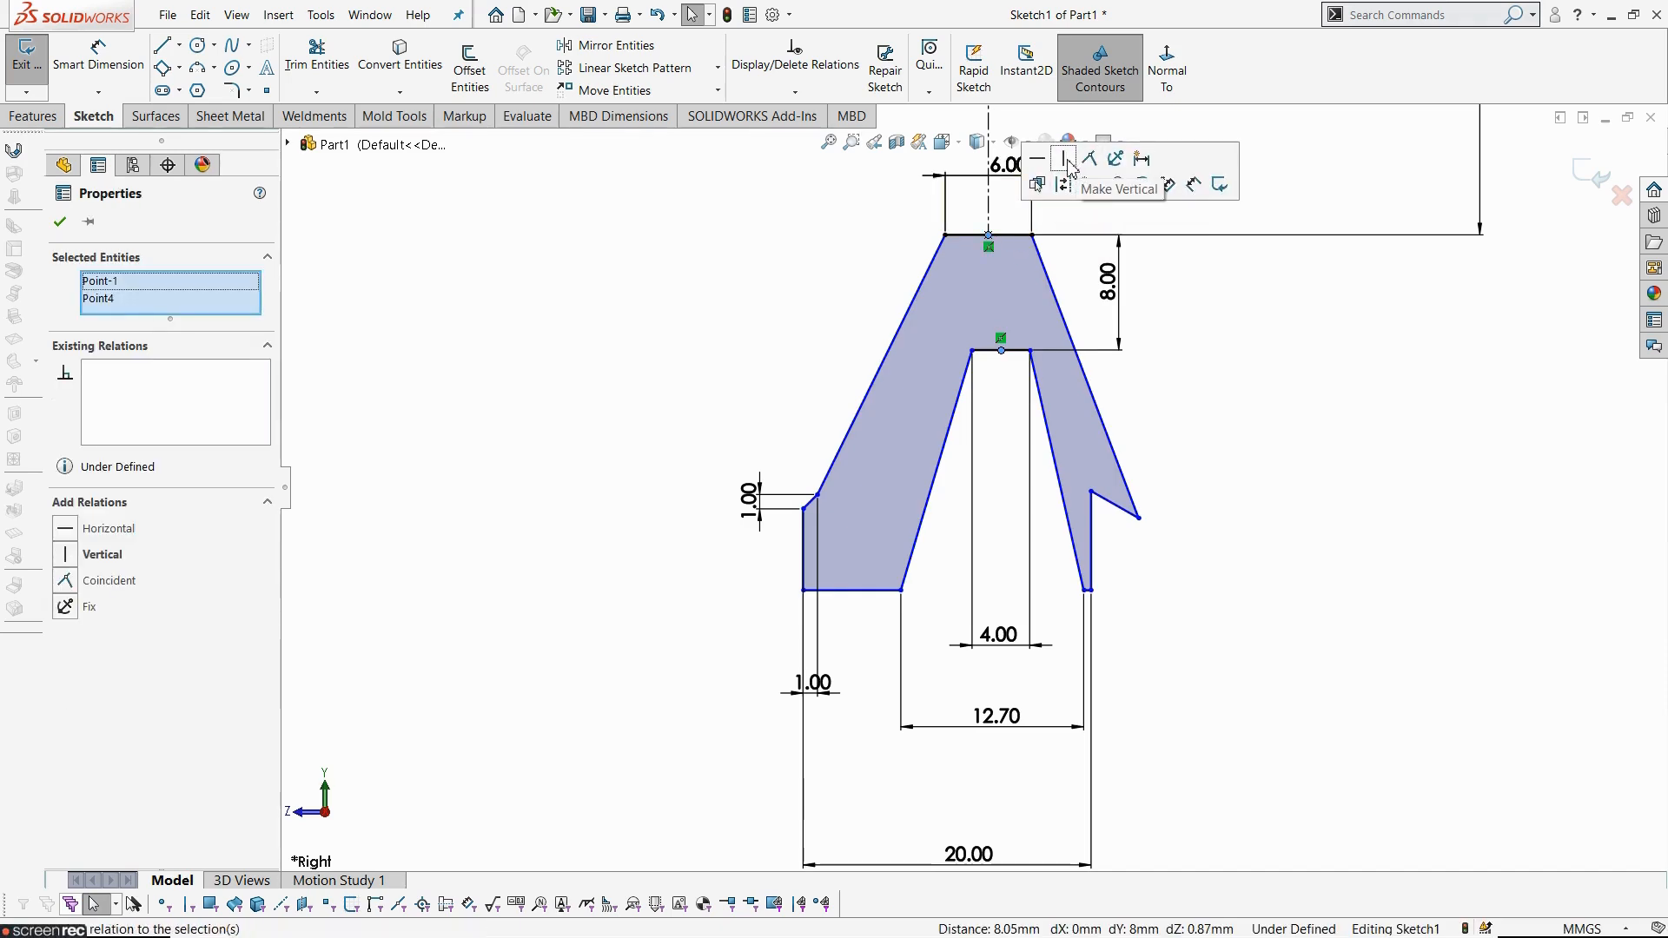
pyautogui.click(1068, 163)
pyautogui.click(1254, 596)
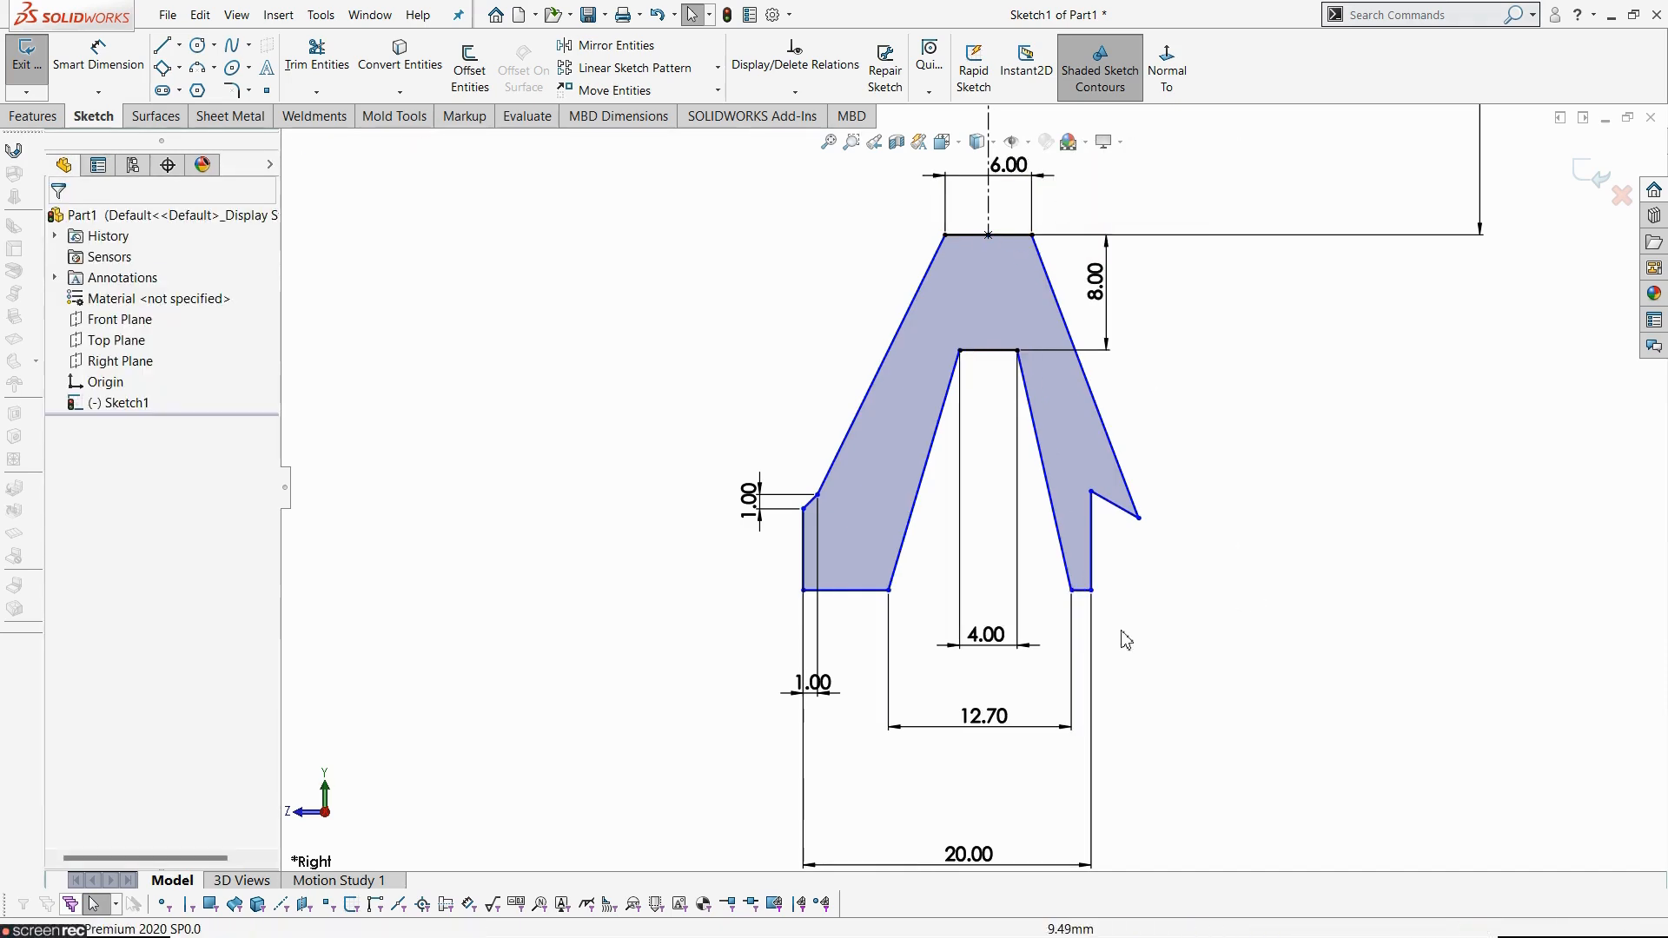
# - Drag the right lower groove corner slightly inward to test the sketch's remaining freedom
pyautogui.moveTo(1071, 590)
pyautogui.mouseDown()
pyautogui.moveTo(1108, 593)
pyautogui.moveTo(1054, 596)
pyautogui.mouseUp()
pyautogui.click(1259, 718)
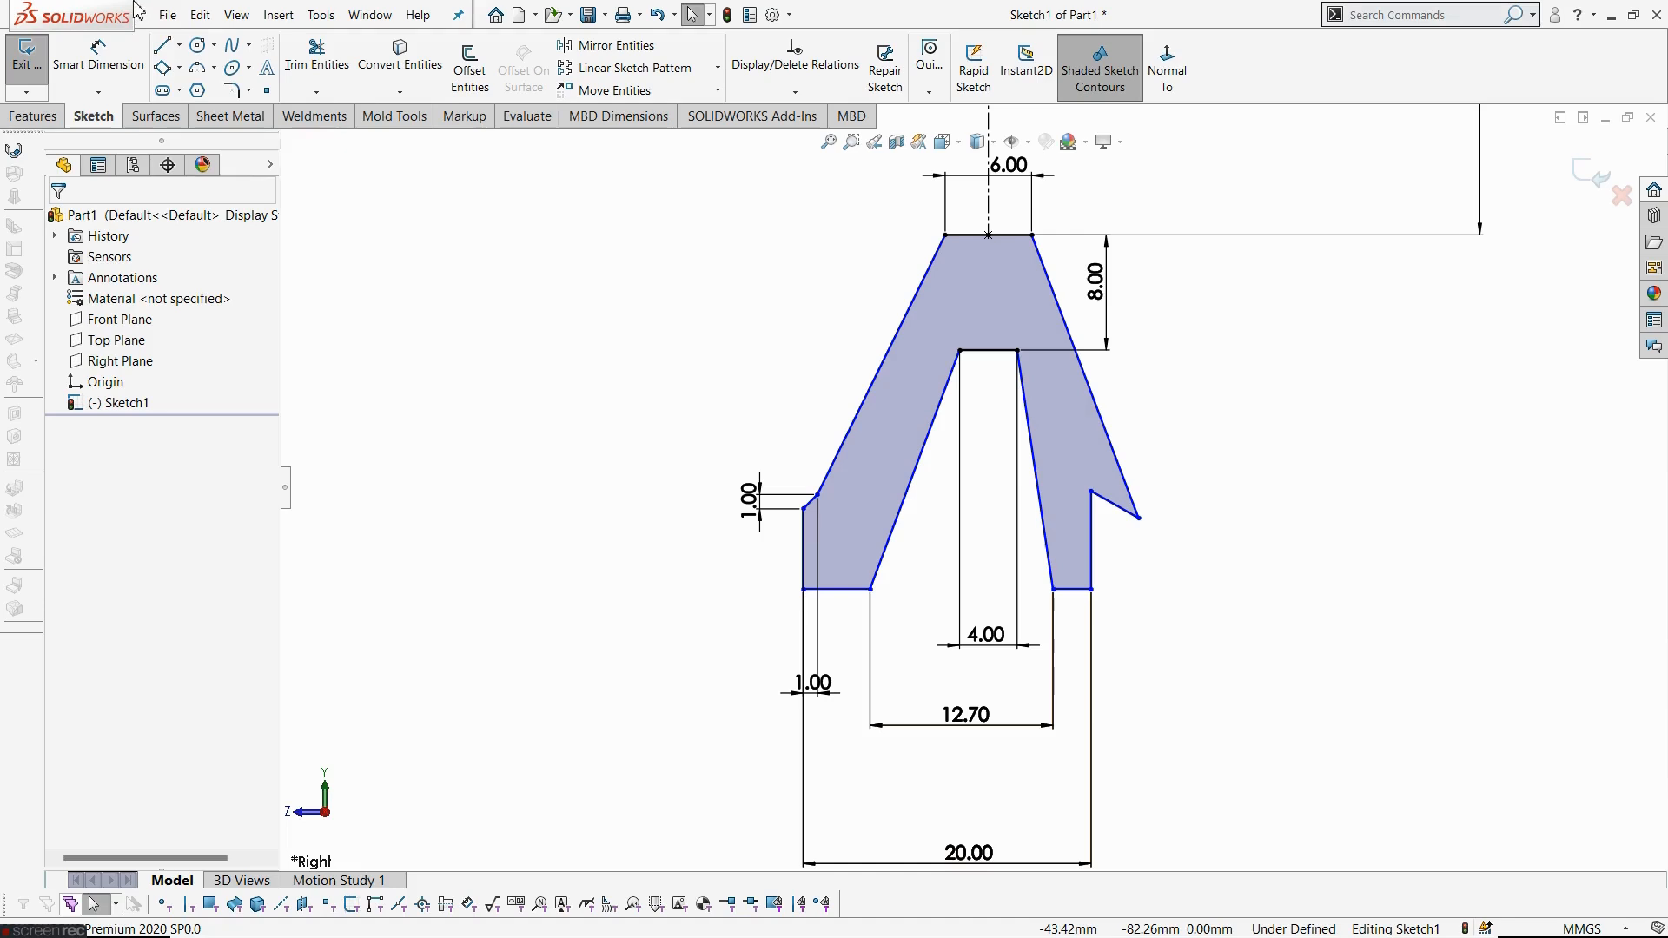
# - Draw a horizontal centerline across the groove's bottom opening between the two lower groove corners
pyautogui.click(179, 46)
pyautogui.click(202, 86)
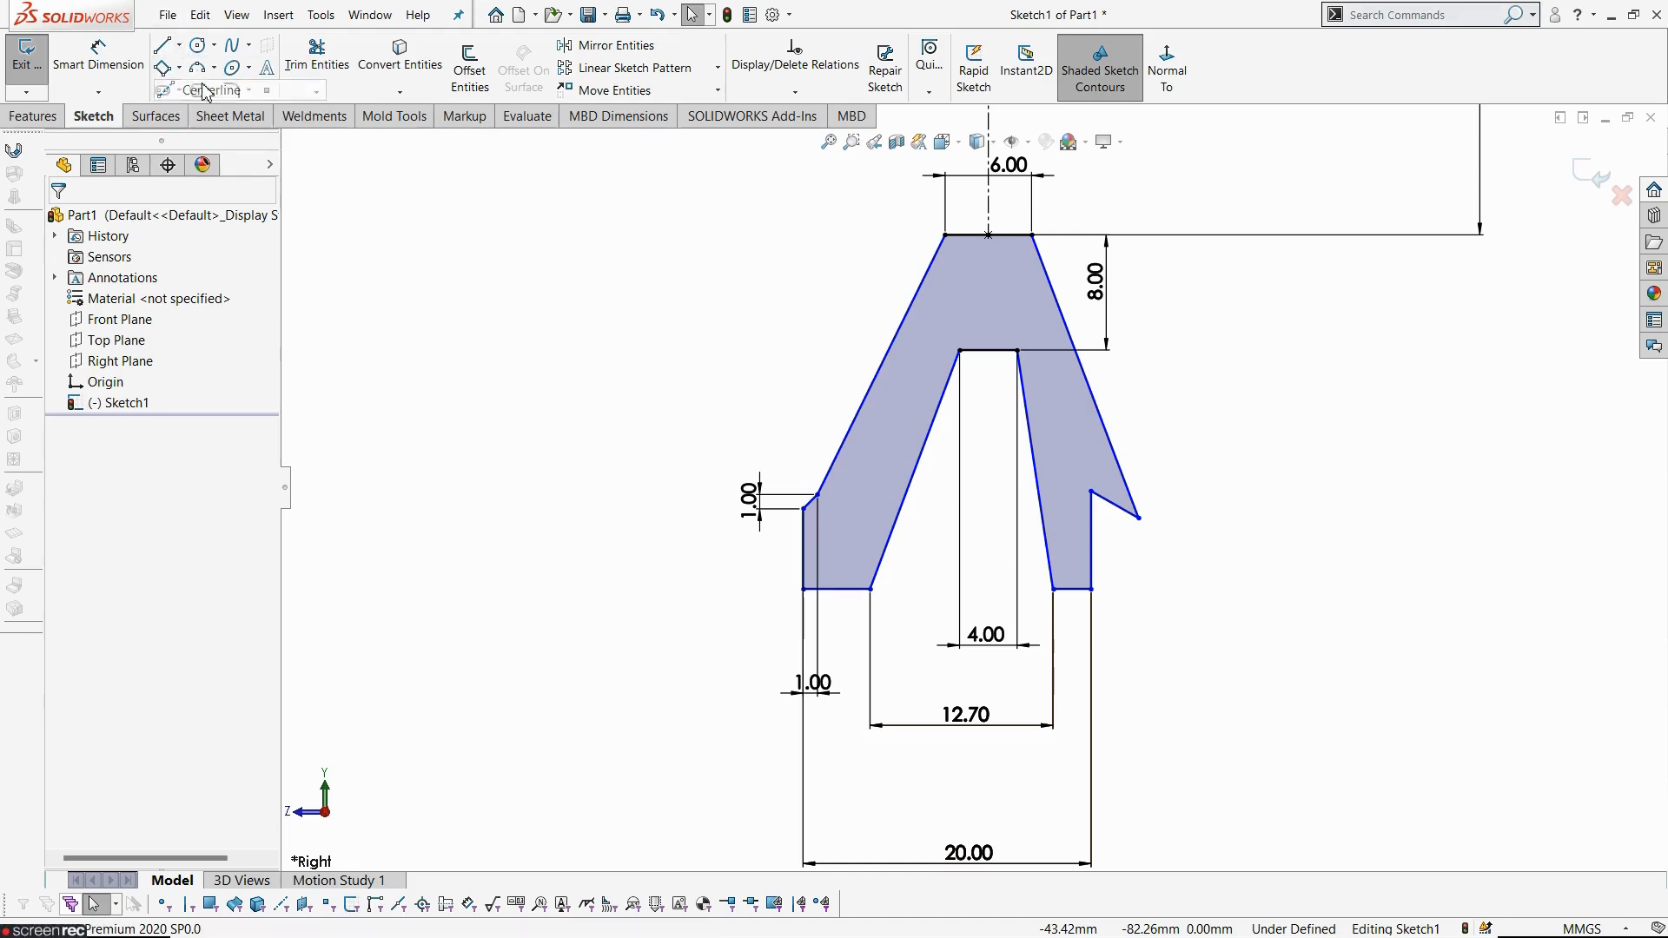
pyautogui.click(871, 590)
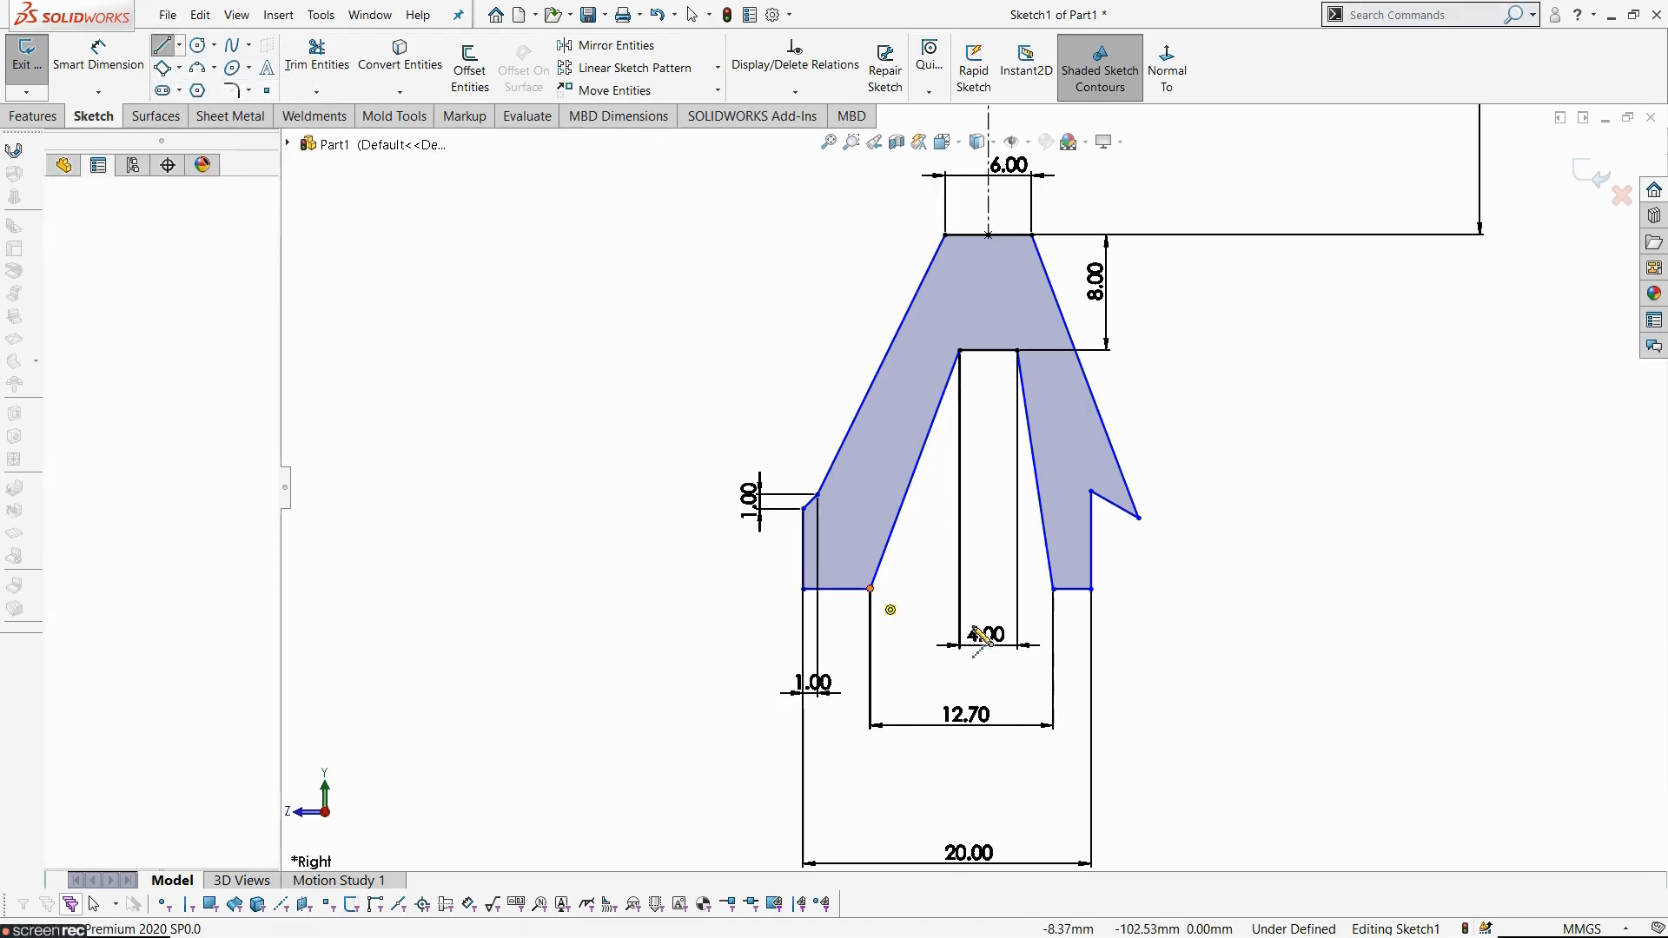
pyautogui.click(1053, 590)
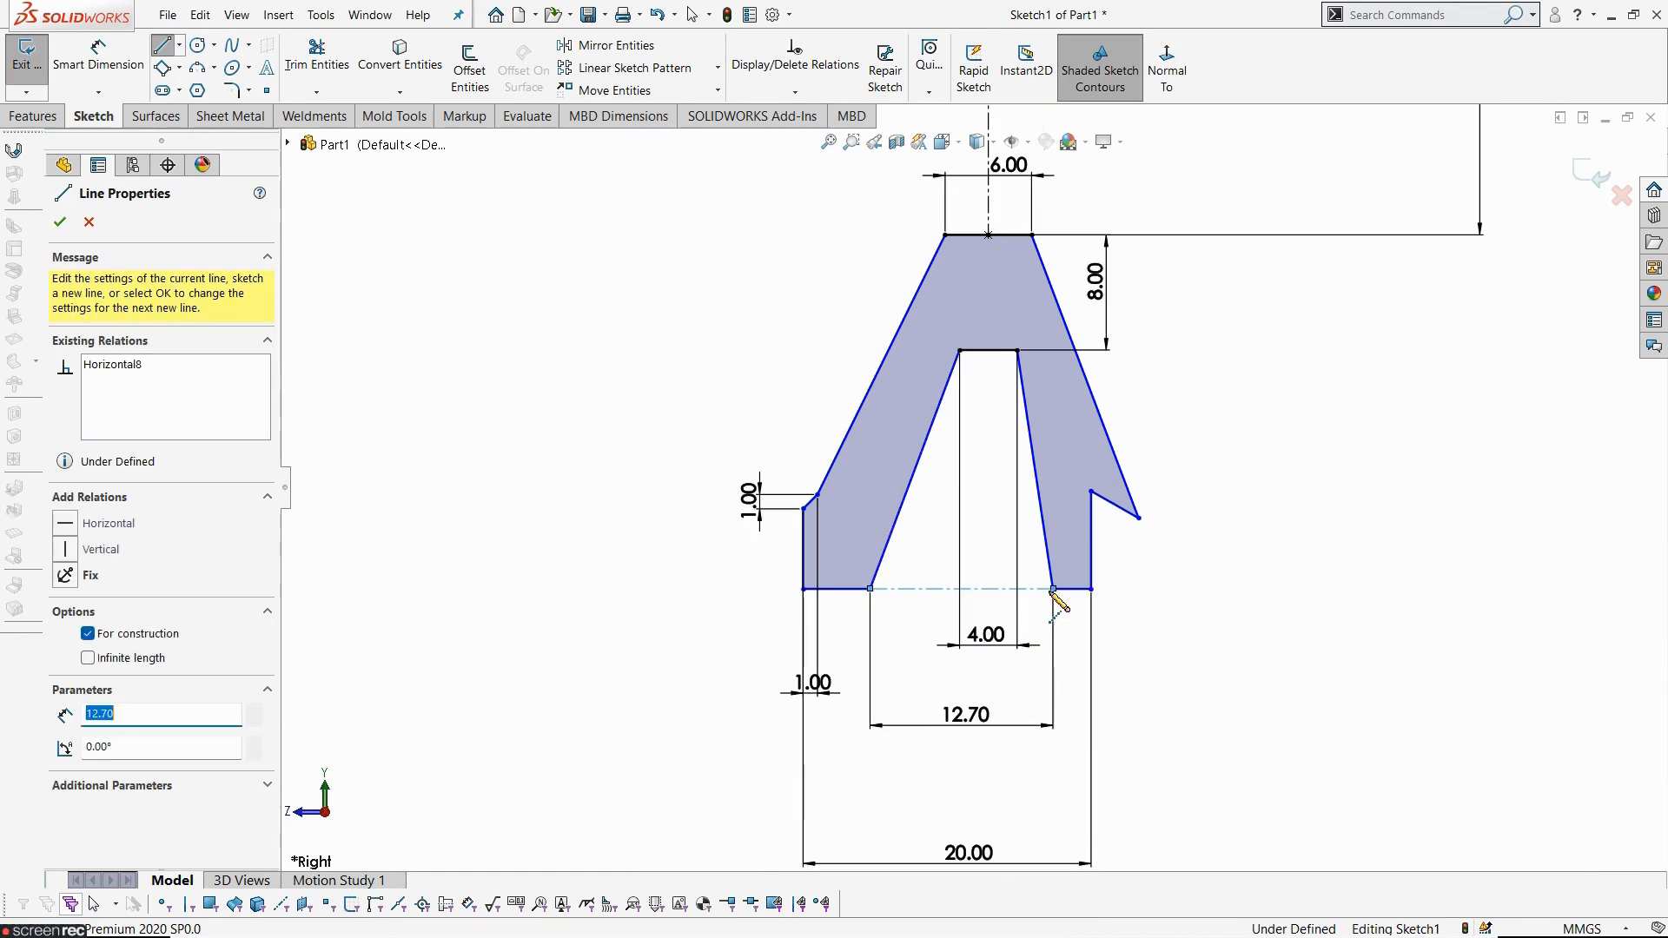
pyautogui.press('Escape')
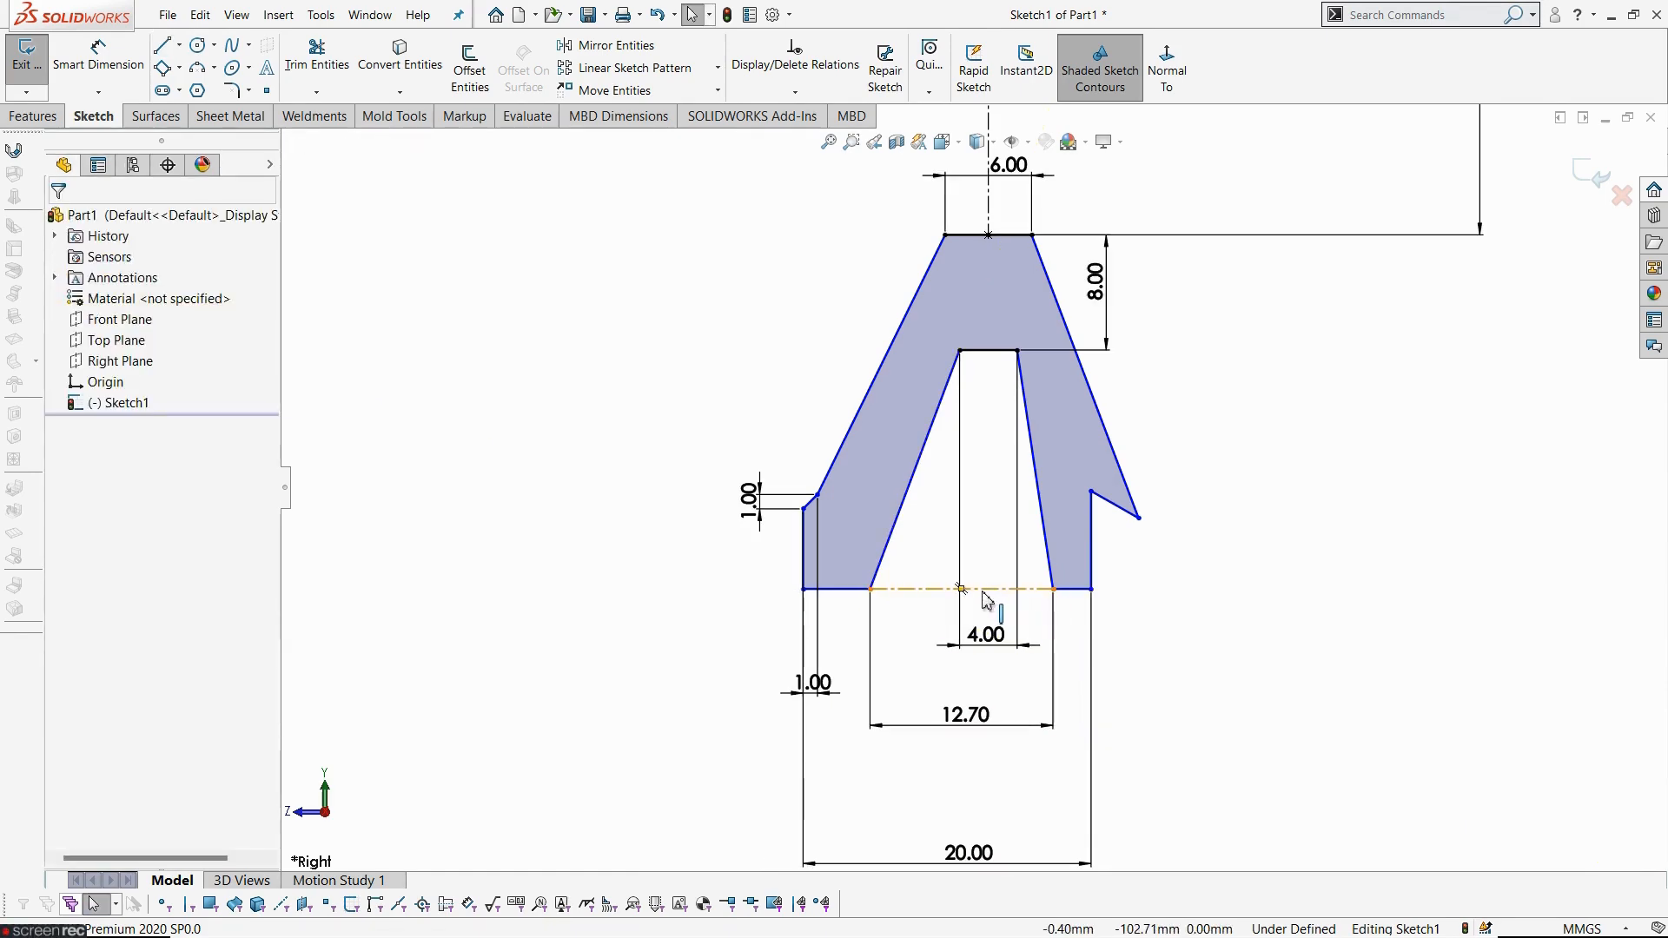
# - Add a vertical relation between the centerline's midpoint and the top edge's point on the axis
pyautogui.click(962, 591)
pyautogui.scroll(2, 973, 487)
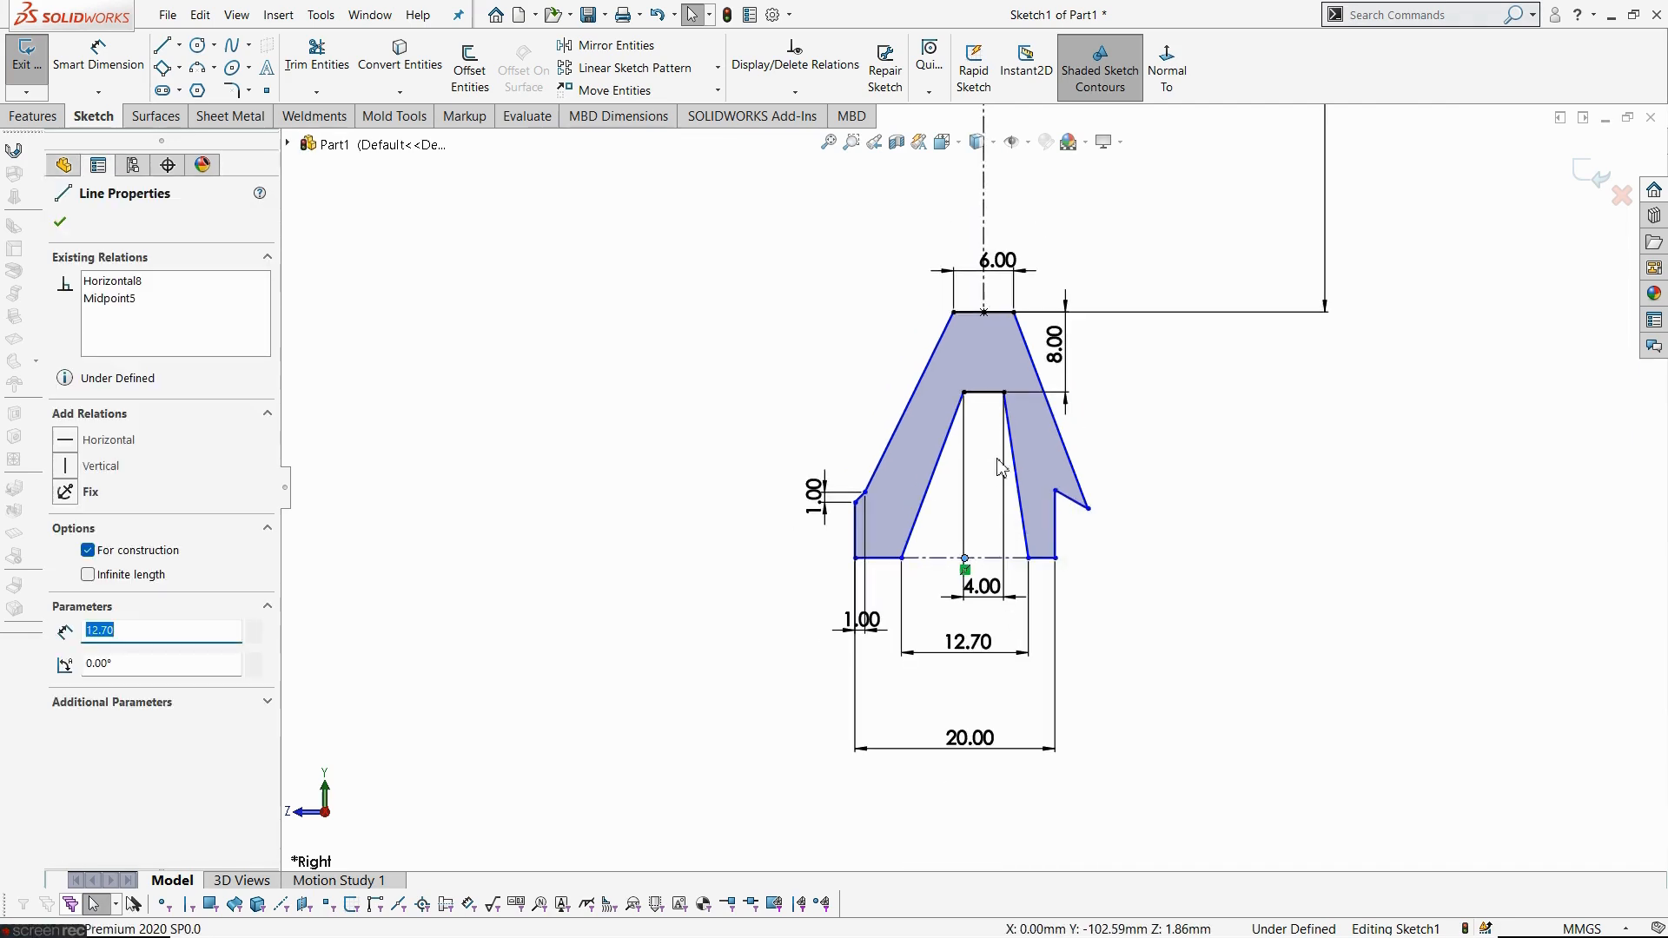
pyautogui.keyDown('ctrl'); pyautogui.click(984, 313); pyautogui.keyUp('ctrl')
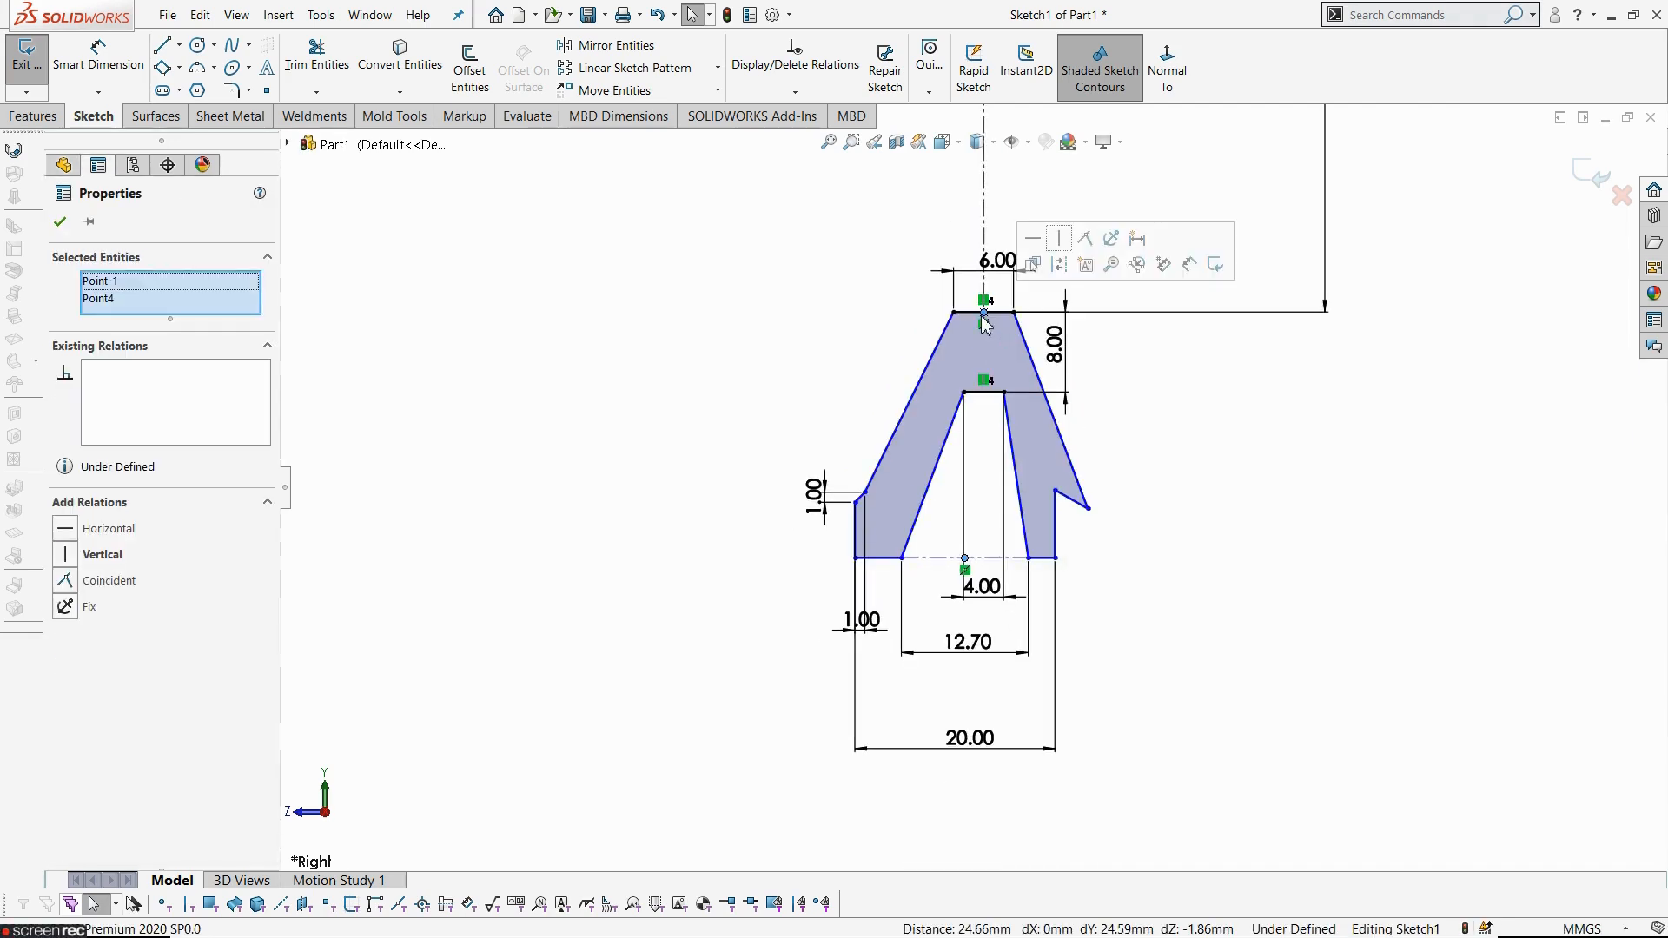
pyautogui.click(1060, 238)
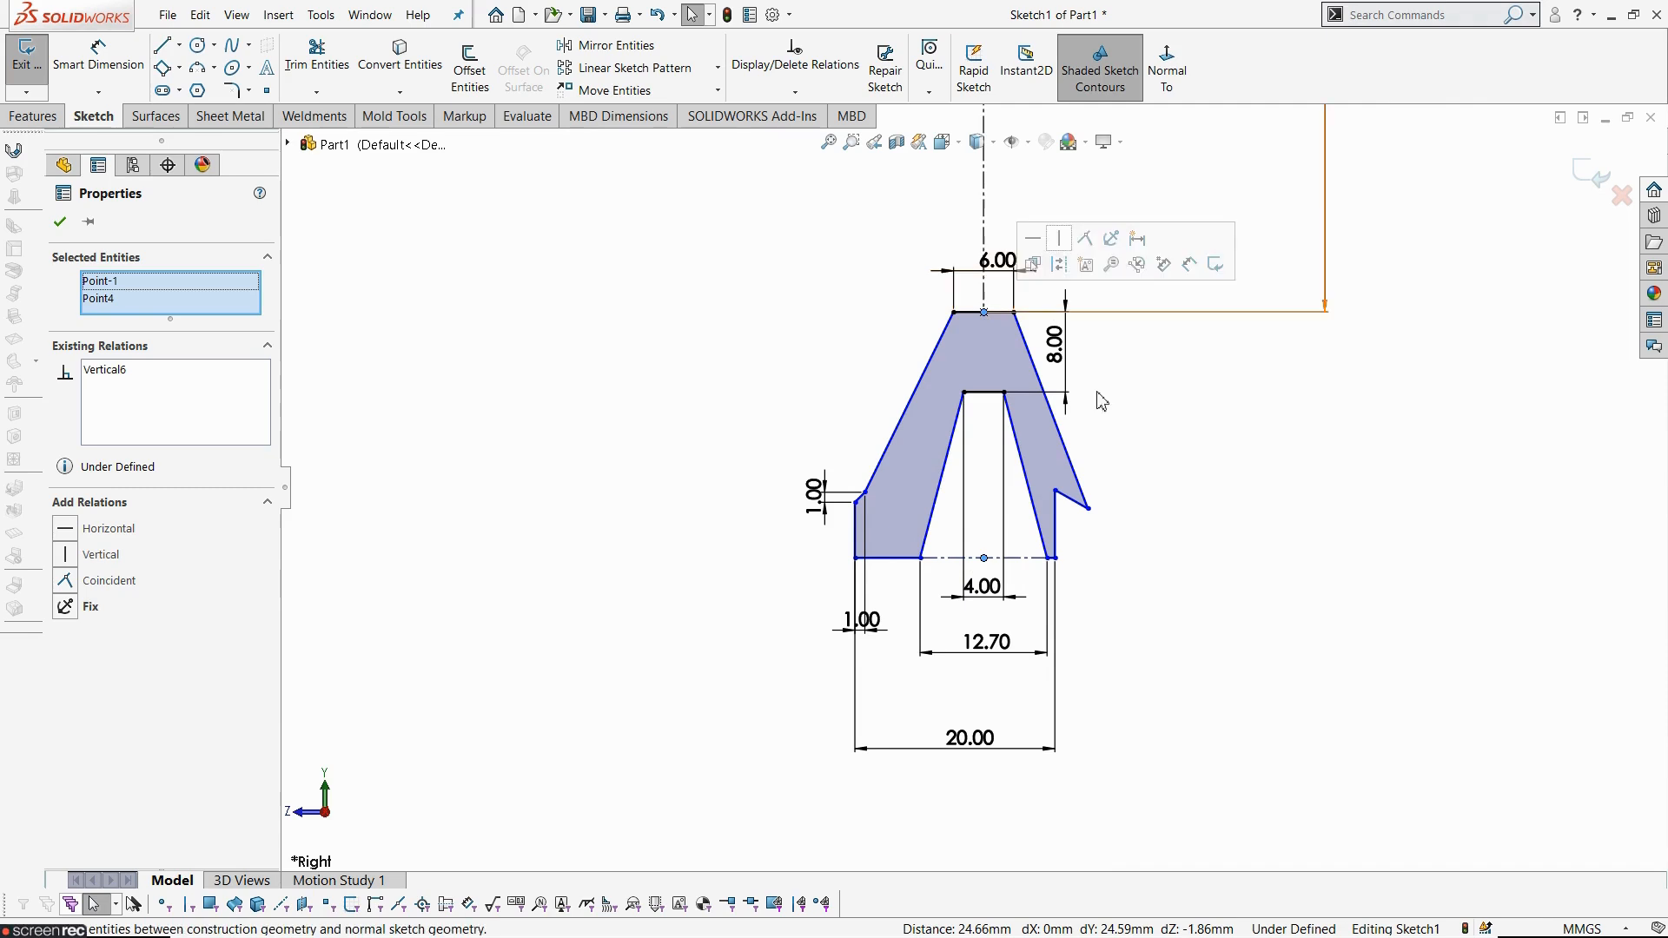
pyautogui.click(1163, 577)
# - Drag the lower-left outer corner slightly to test the sketch's remaining freedom
pyautogui.scroll(-2, 1129, 556)
pyautogui.scroll(-2, 1099, 552)
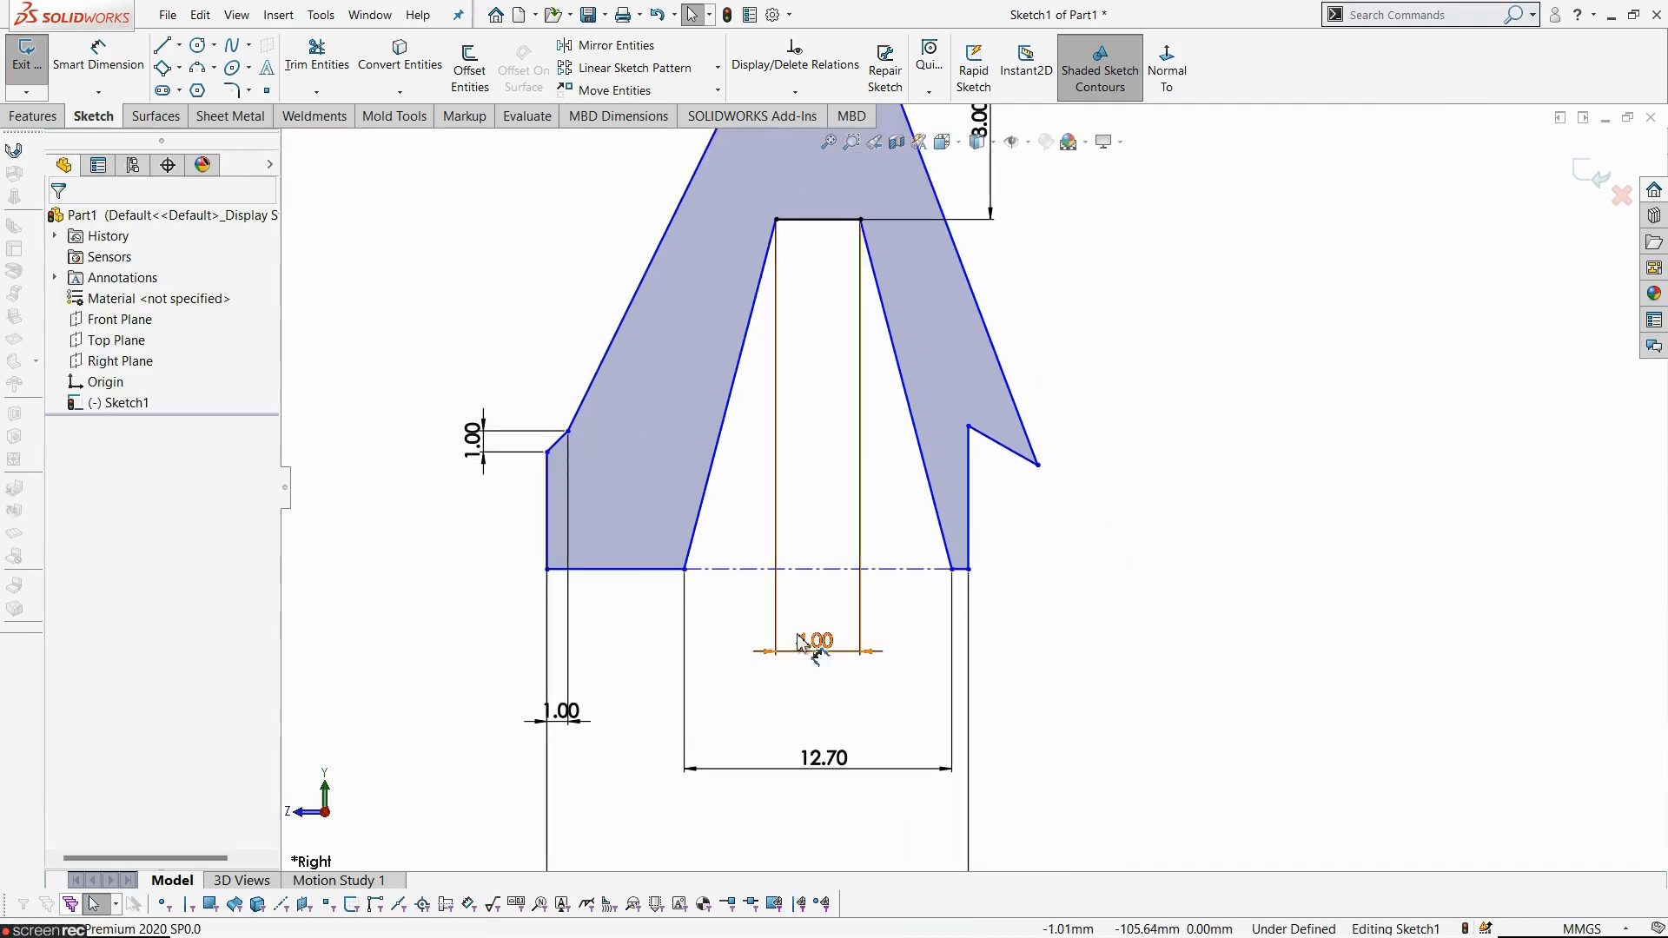
pyautogui.scroll(3, 721, 739)
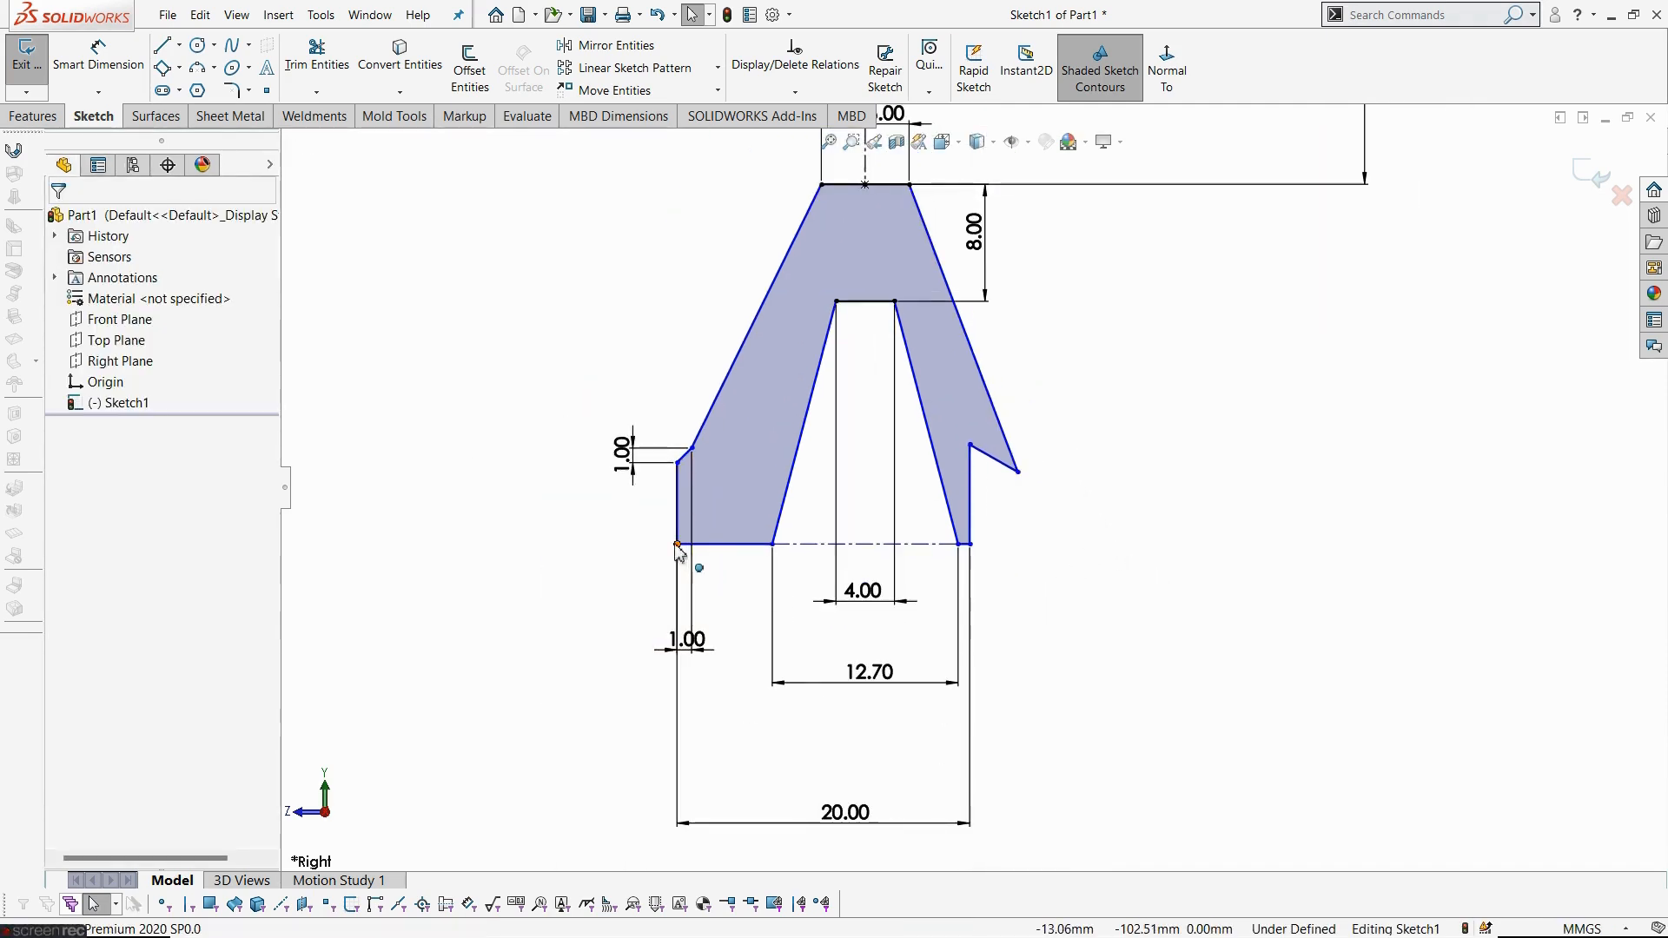
pyautogui.moveTo(677, 544); pyautogui.dragTo(673, 547)
pyautogui.moveTo(717, 557); pyautogui.dragTo(686, 550)
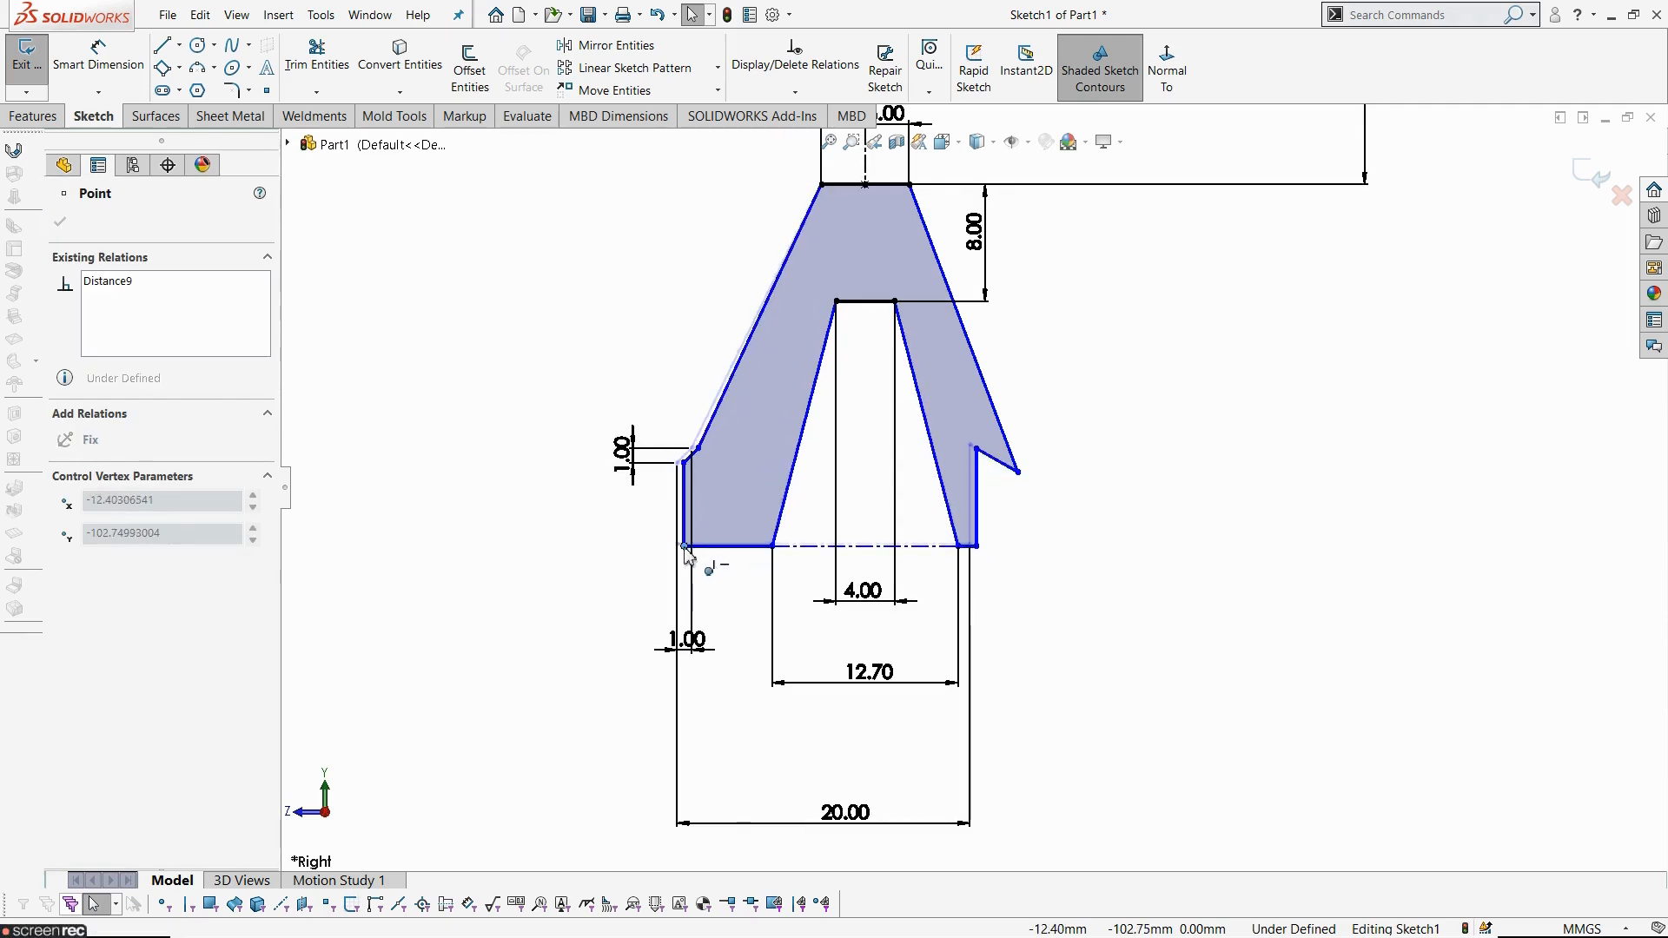
pyautogui.click(1143, 670)
pyautogui.scroll(-3, 1078, 633)
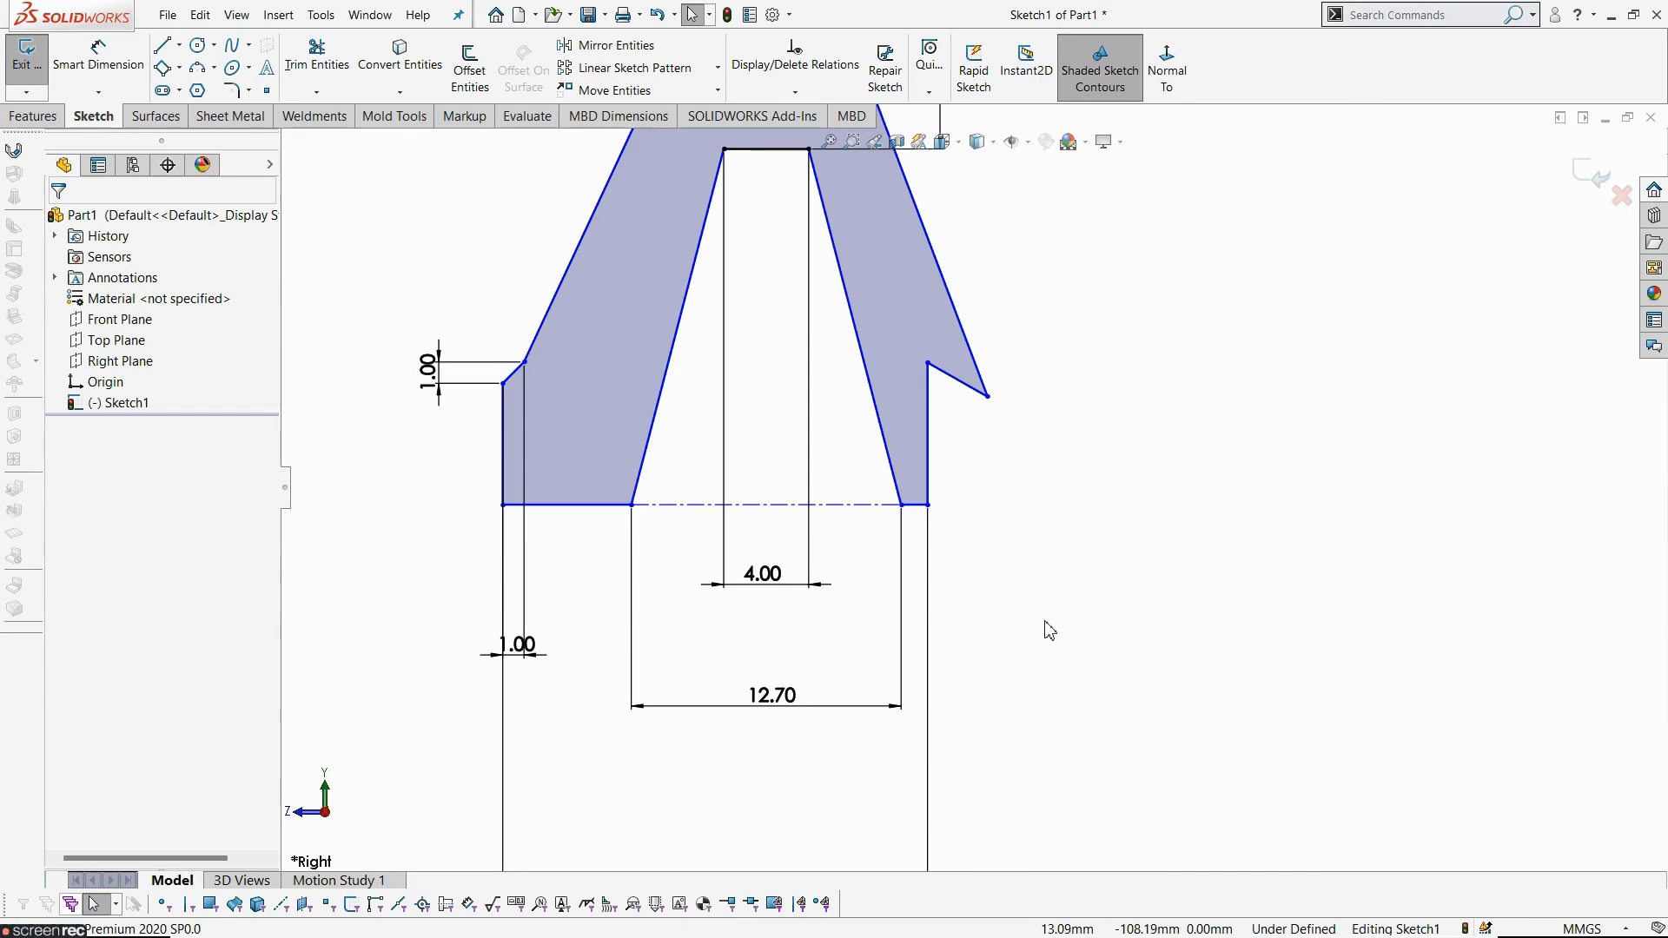
pyautogui.scroll(3, 708, 687)
pyautogui.scroll(2, 953, 405)
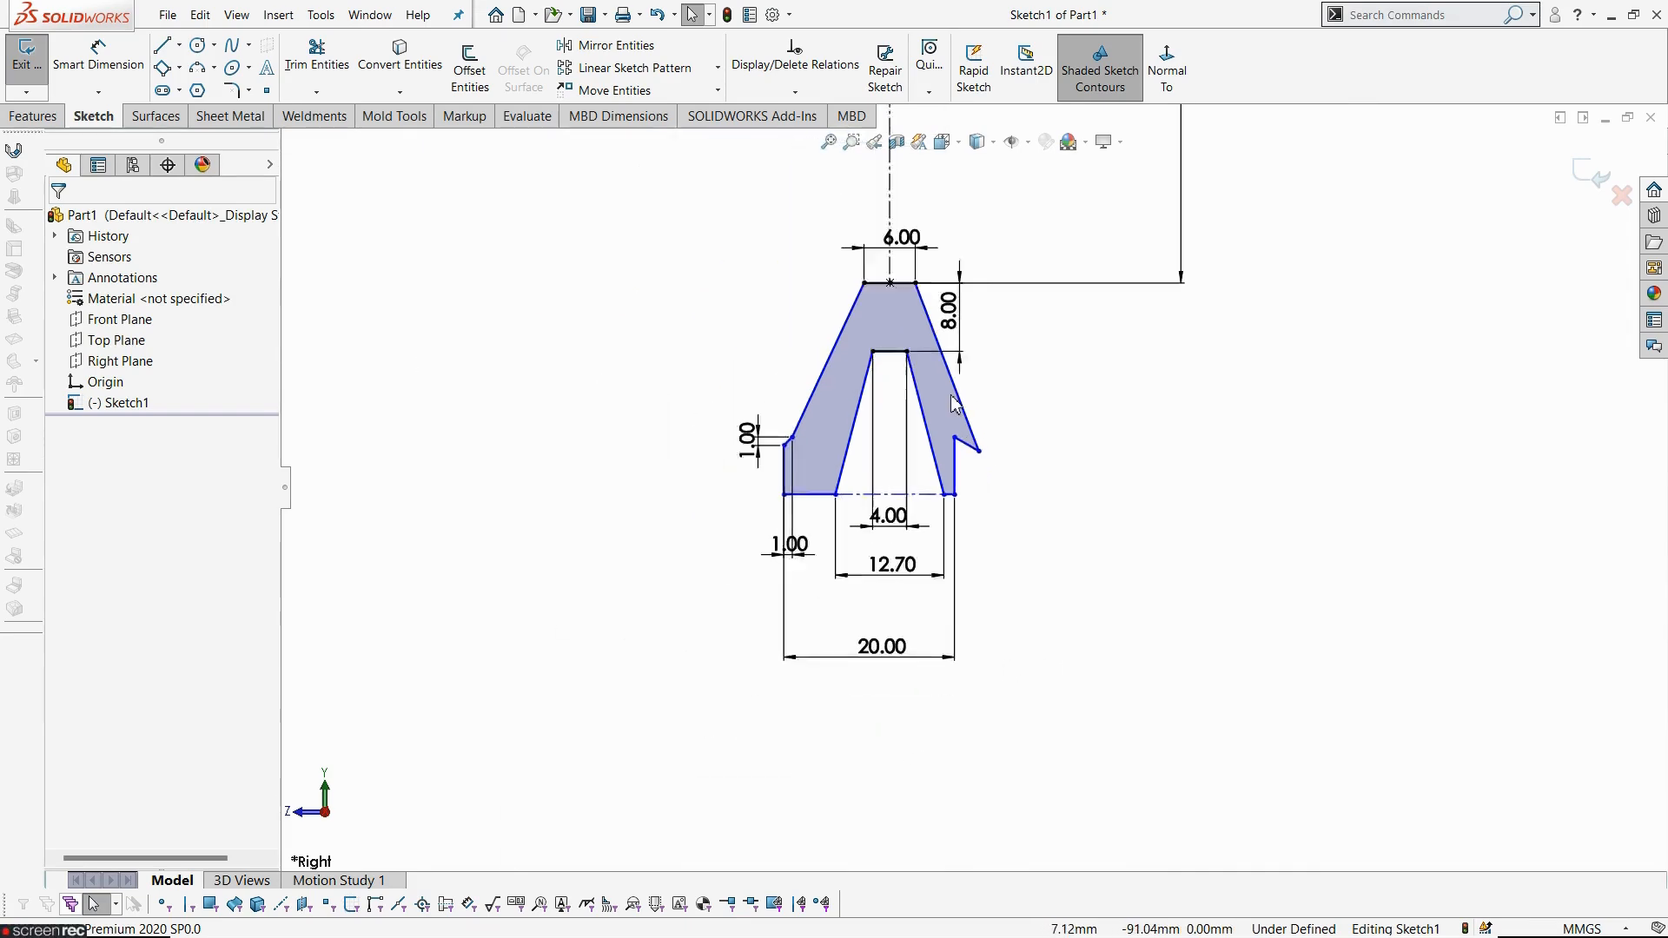
pyautogui.scroll(-2, 937, 410)
# - Dimension the horizontal distance from the lower-left outer corner to the vertical centerline as 10 mm
pyautogui.click(70, 54)
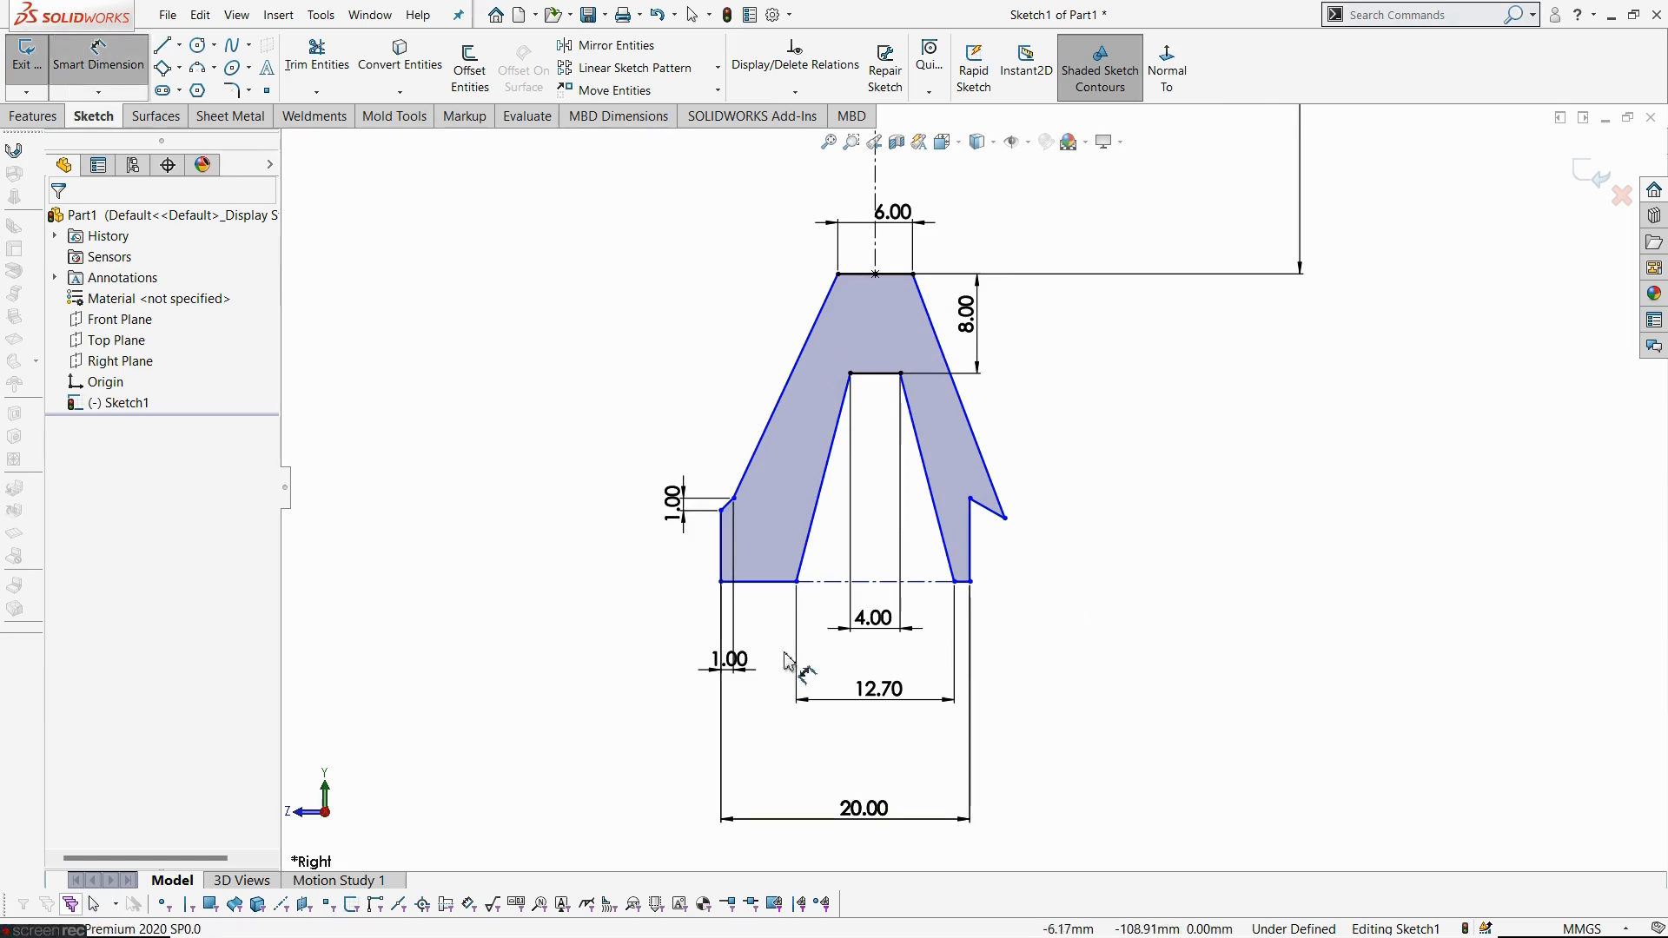
pyautogui.click(721, 581)
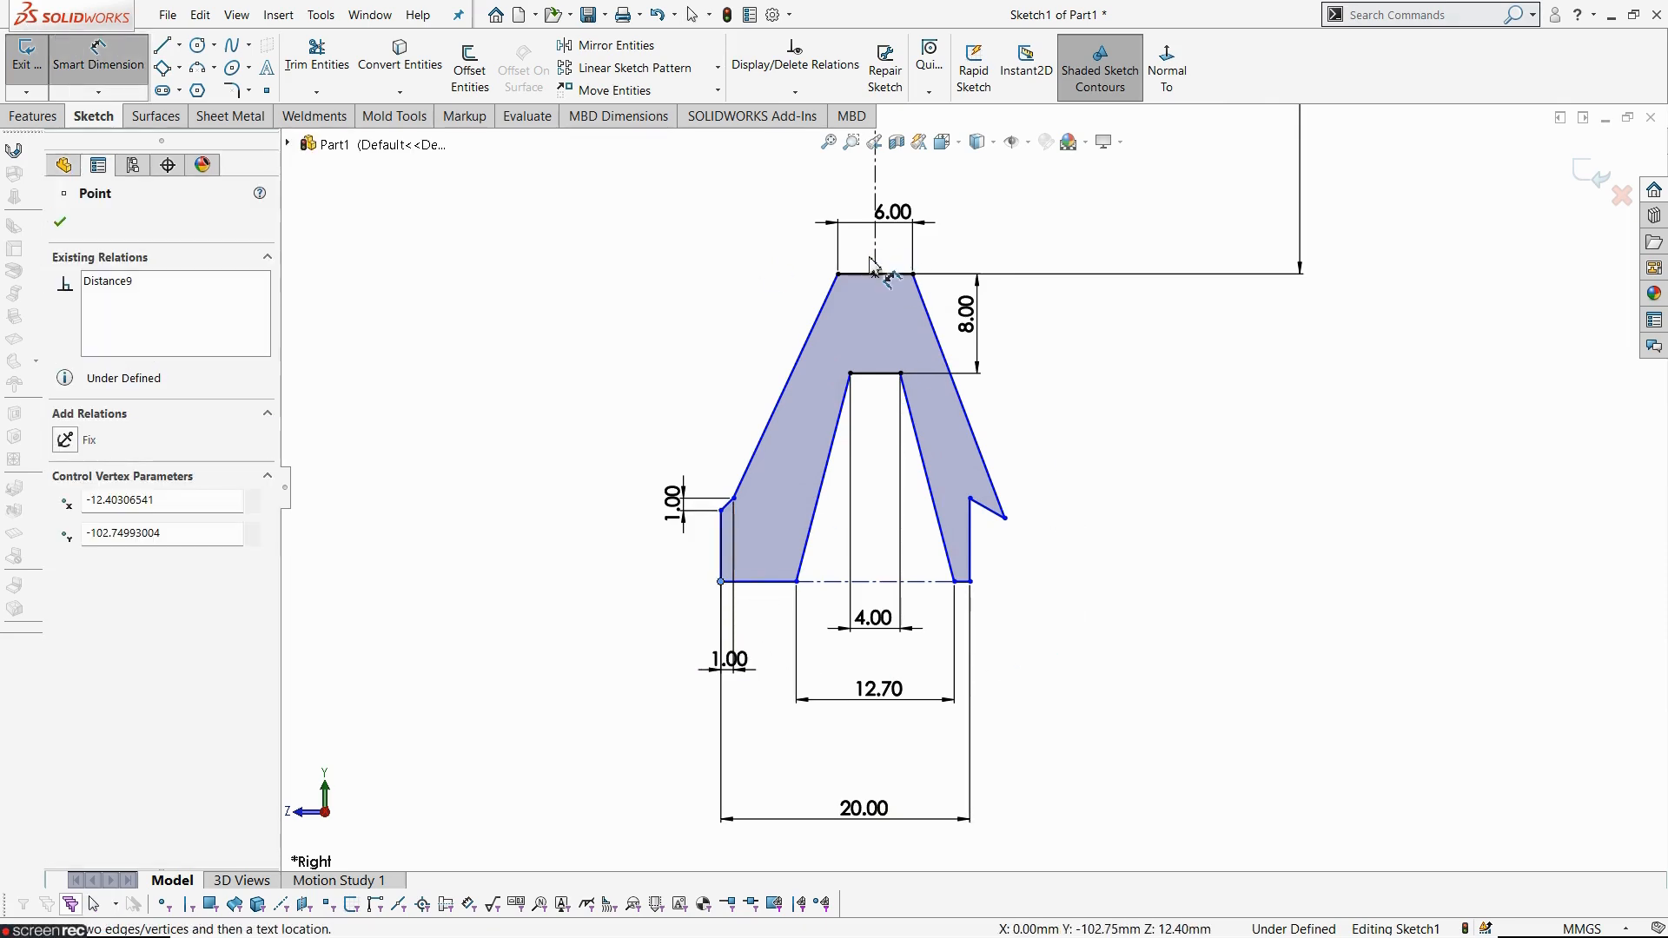
pyautogui.click(874, 263)
pyautogui.click(801, 763)
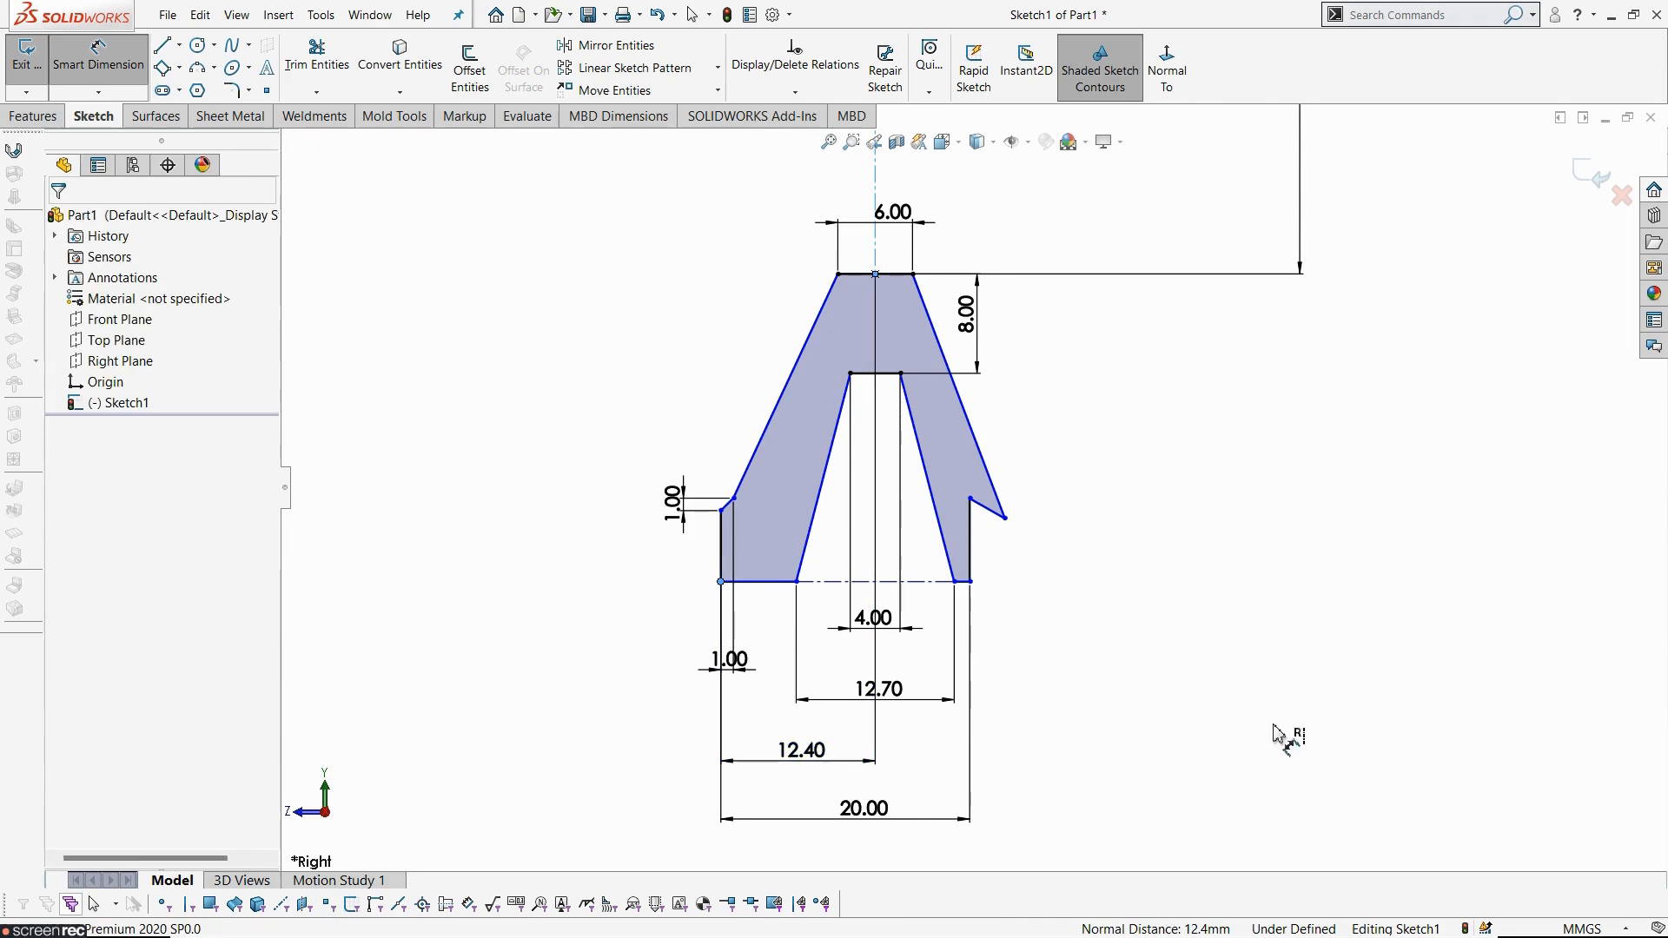
pyautogui.write('10')
pyautogui.press('Return')
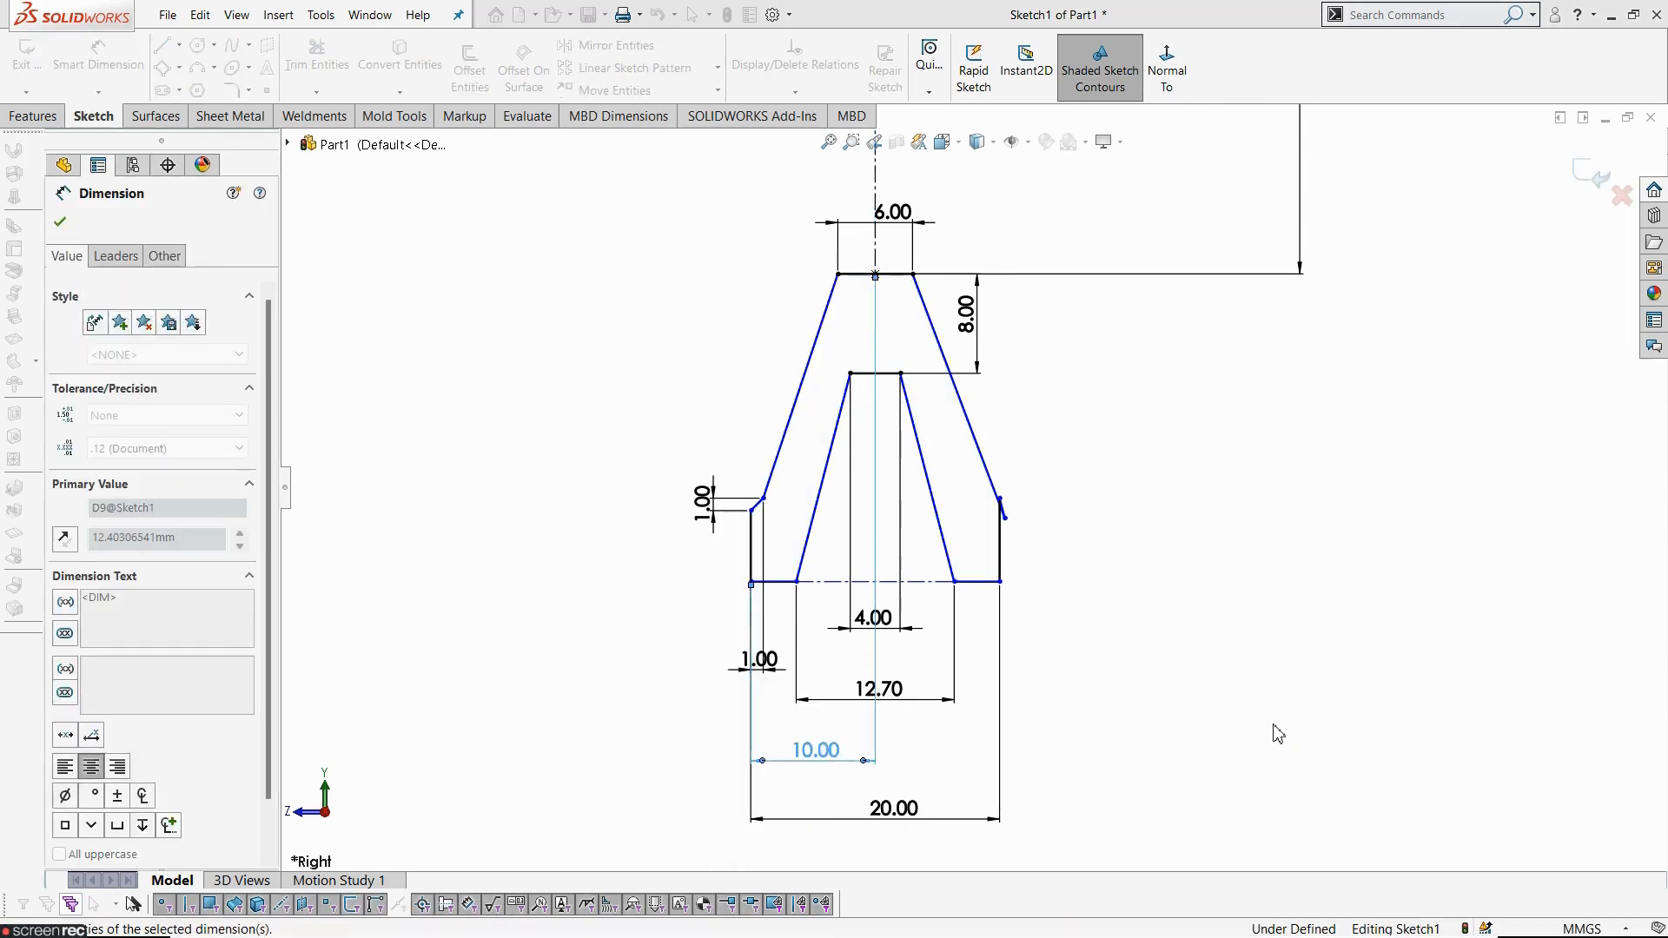
pyautogui.click(1138, 669)
pyautogui.scroll(-3, 1039, 621)
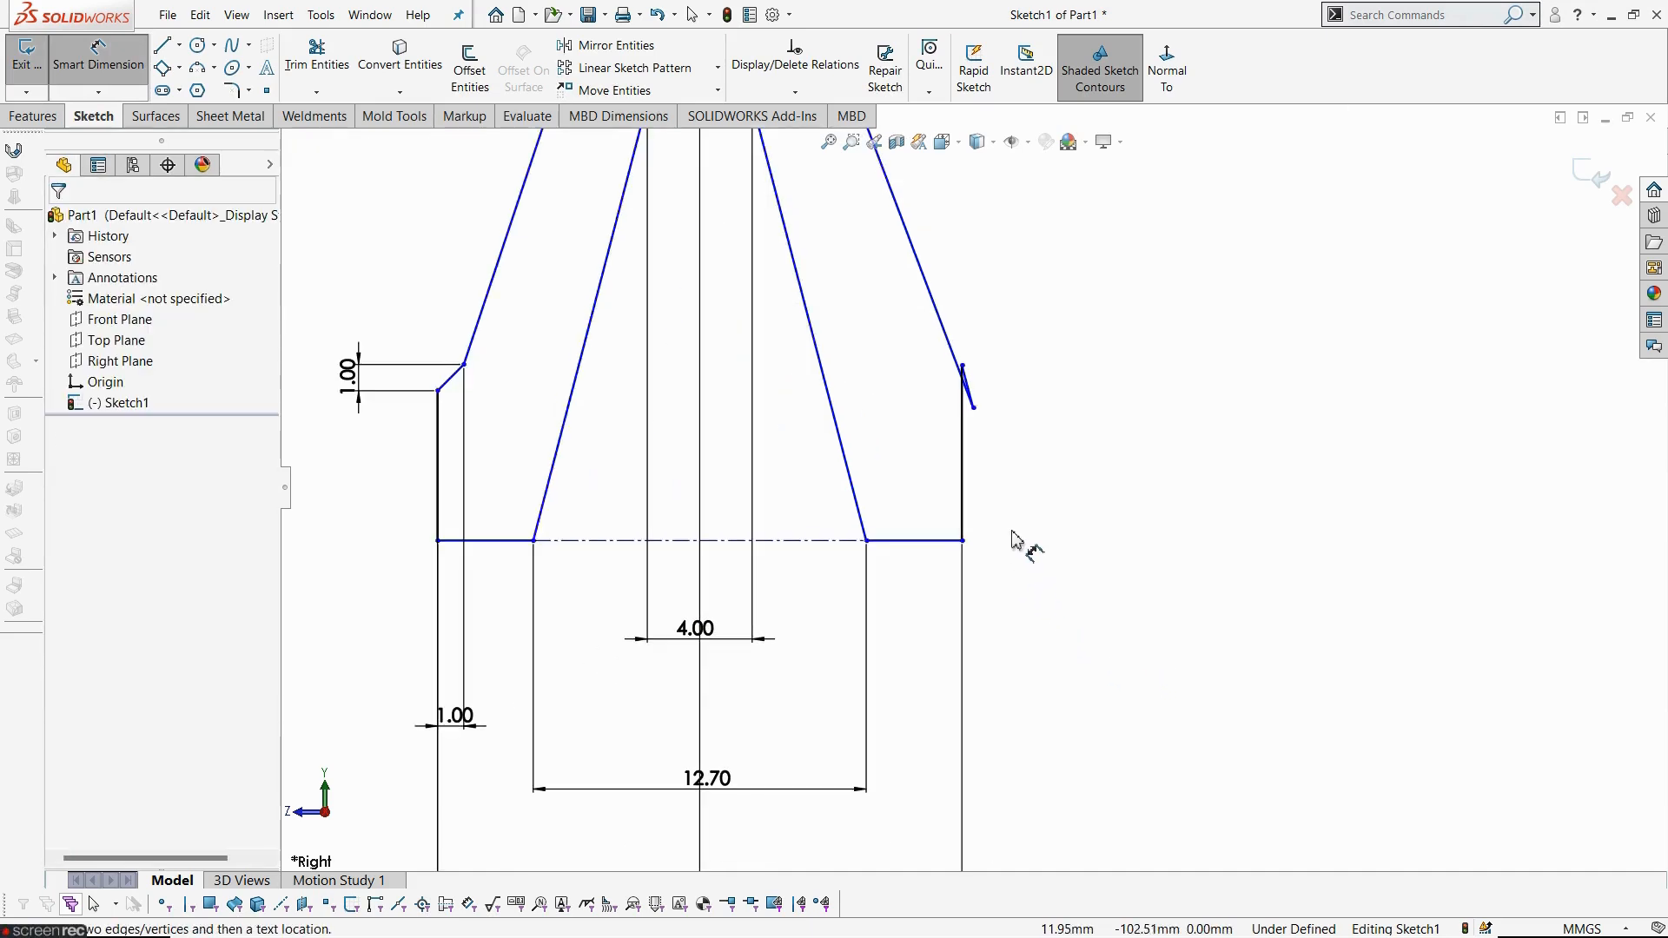
pyautogui.press('Escape')
# - Drag the right shoulder corner outward to reshape the right side of the profile
pyautogui.scroll(3, 997, 493)
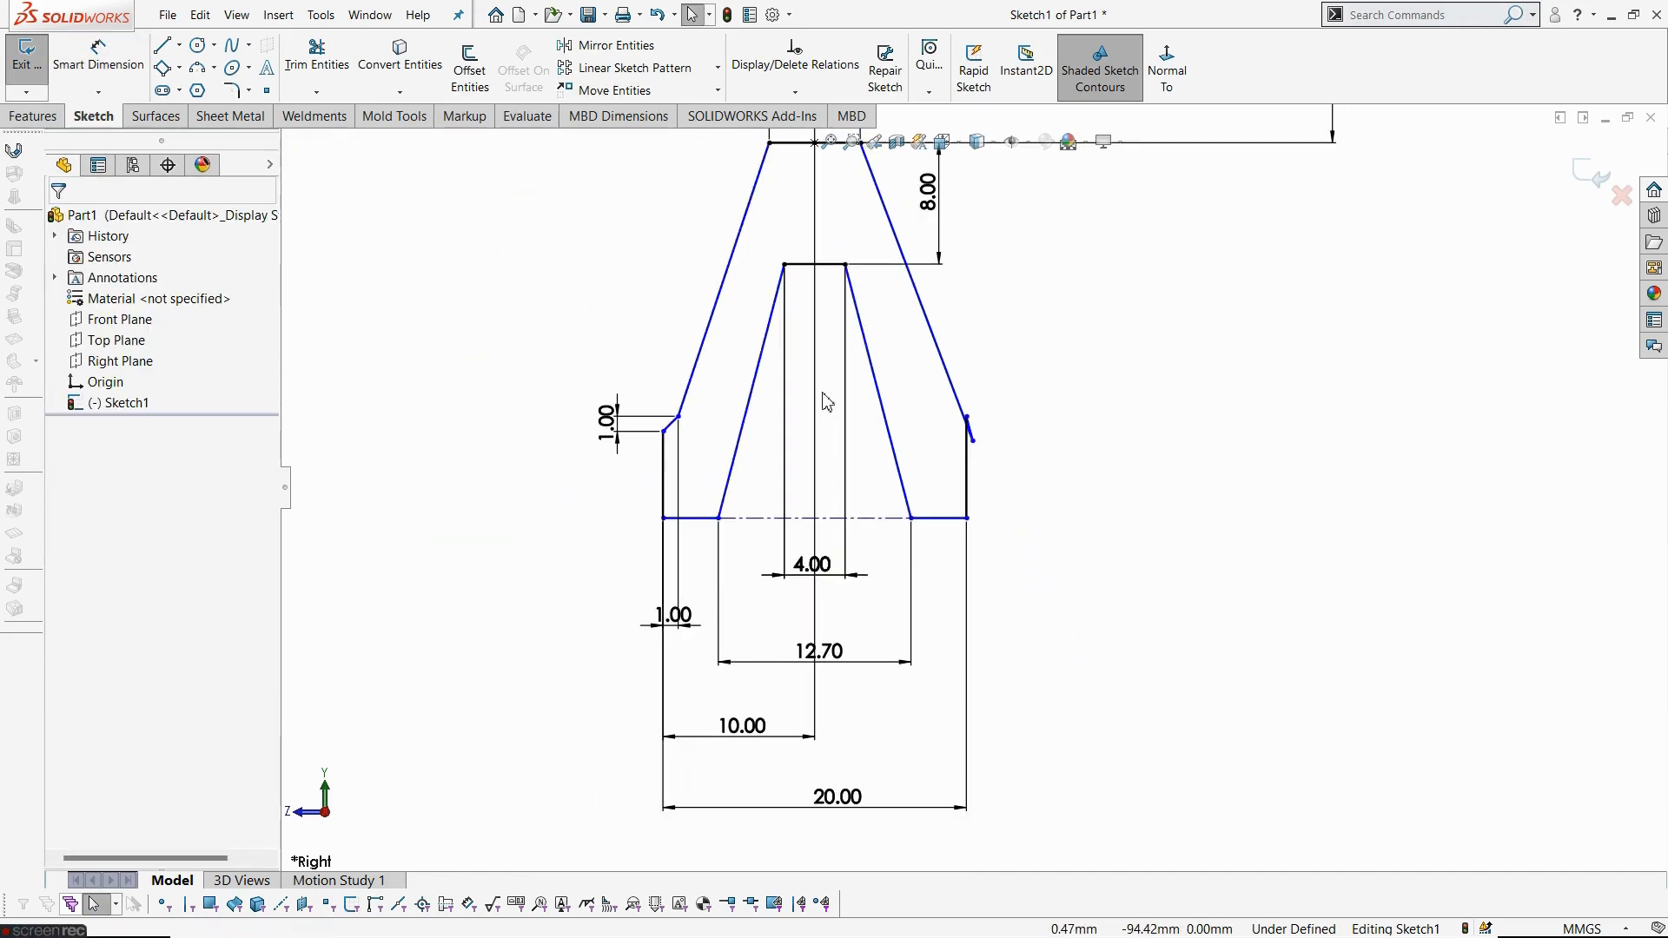
pyautogui.scroll(-2, 921, 431)
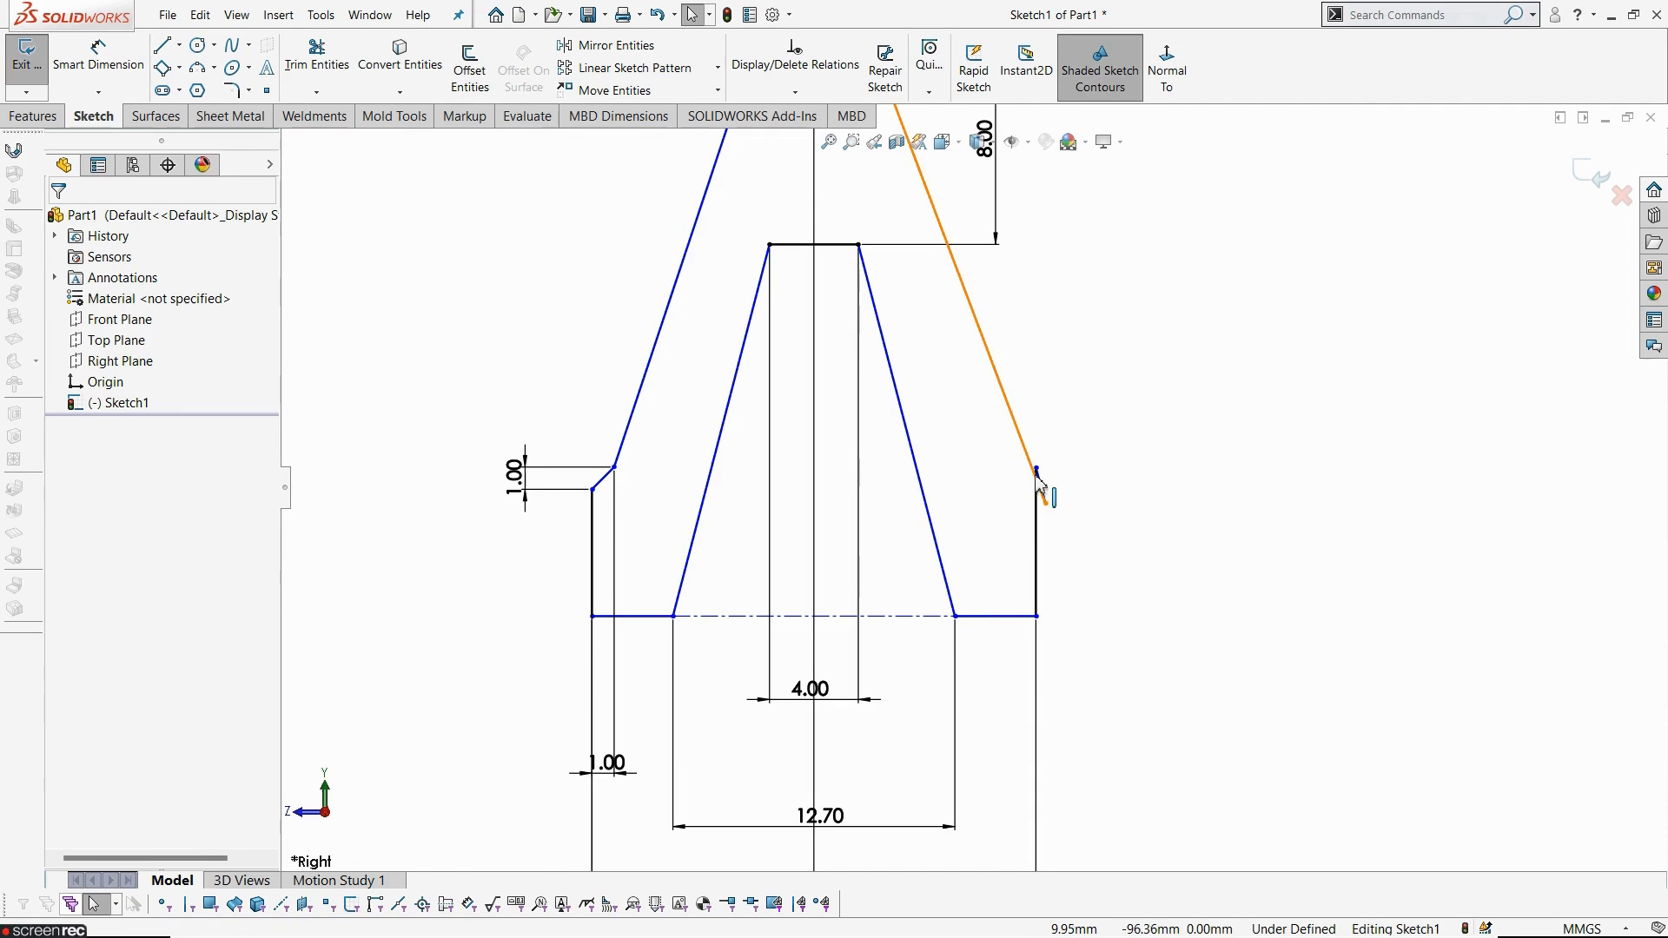
pyautogui.moveTo(1042, 480)
pyautogui.mouseDown()
pyautogui.moveTo(1111, 559)
pyautogui.moveTo(1099, 533)
pyautogui.mouseUp()
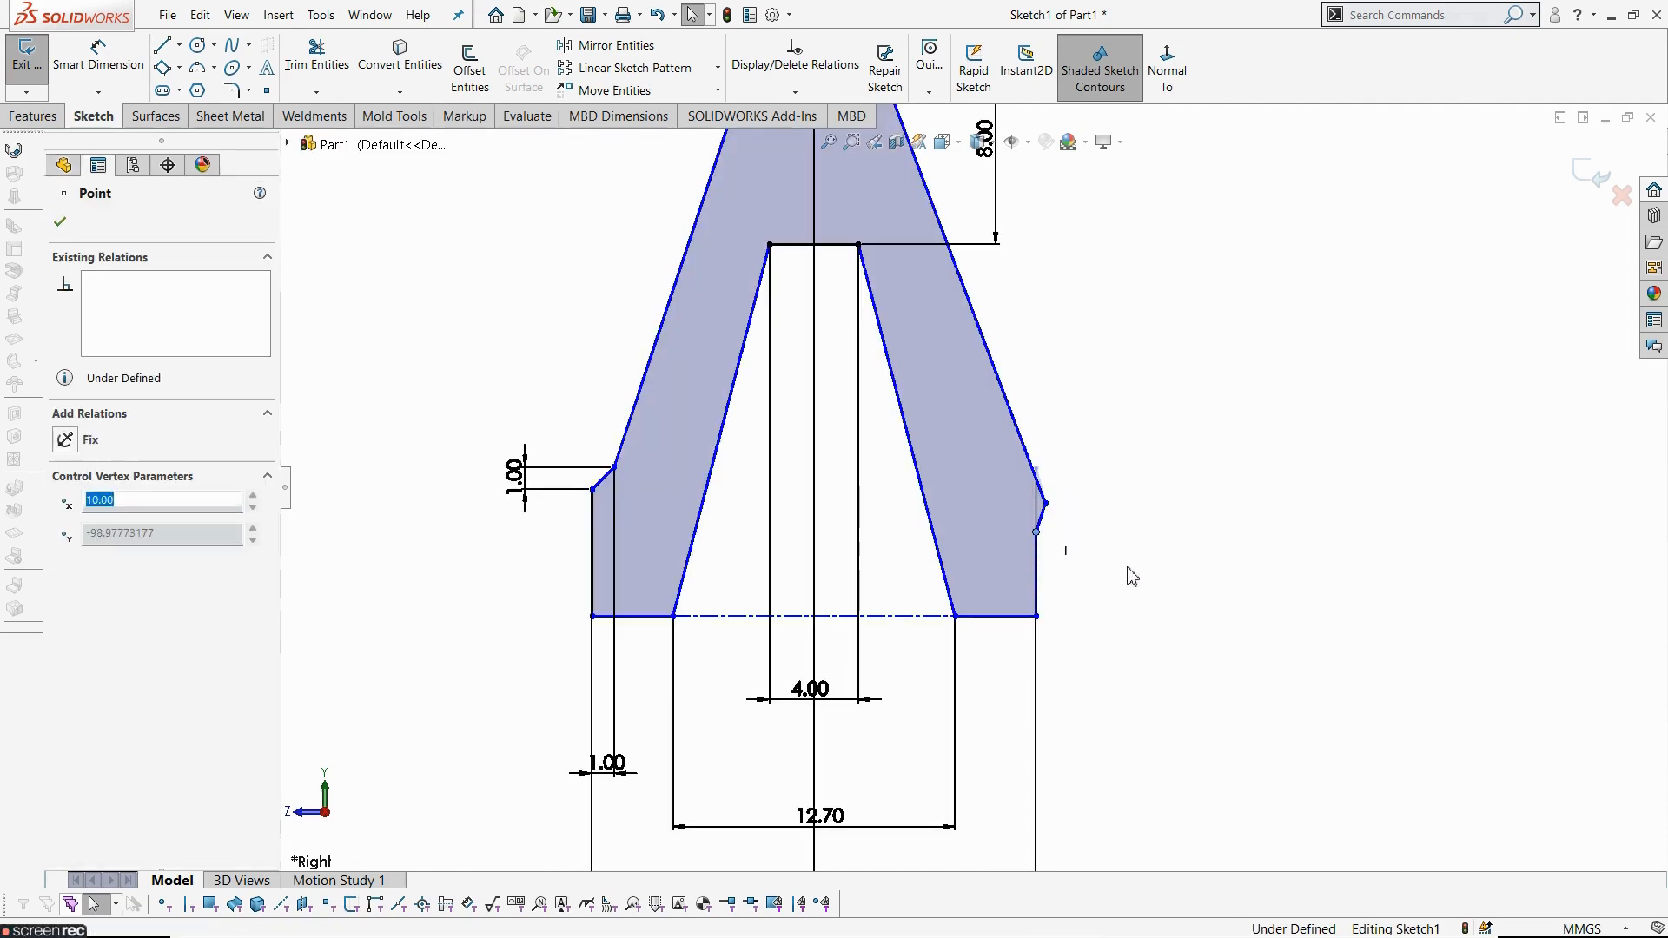
pyautogui.click(1126, 567)
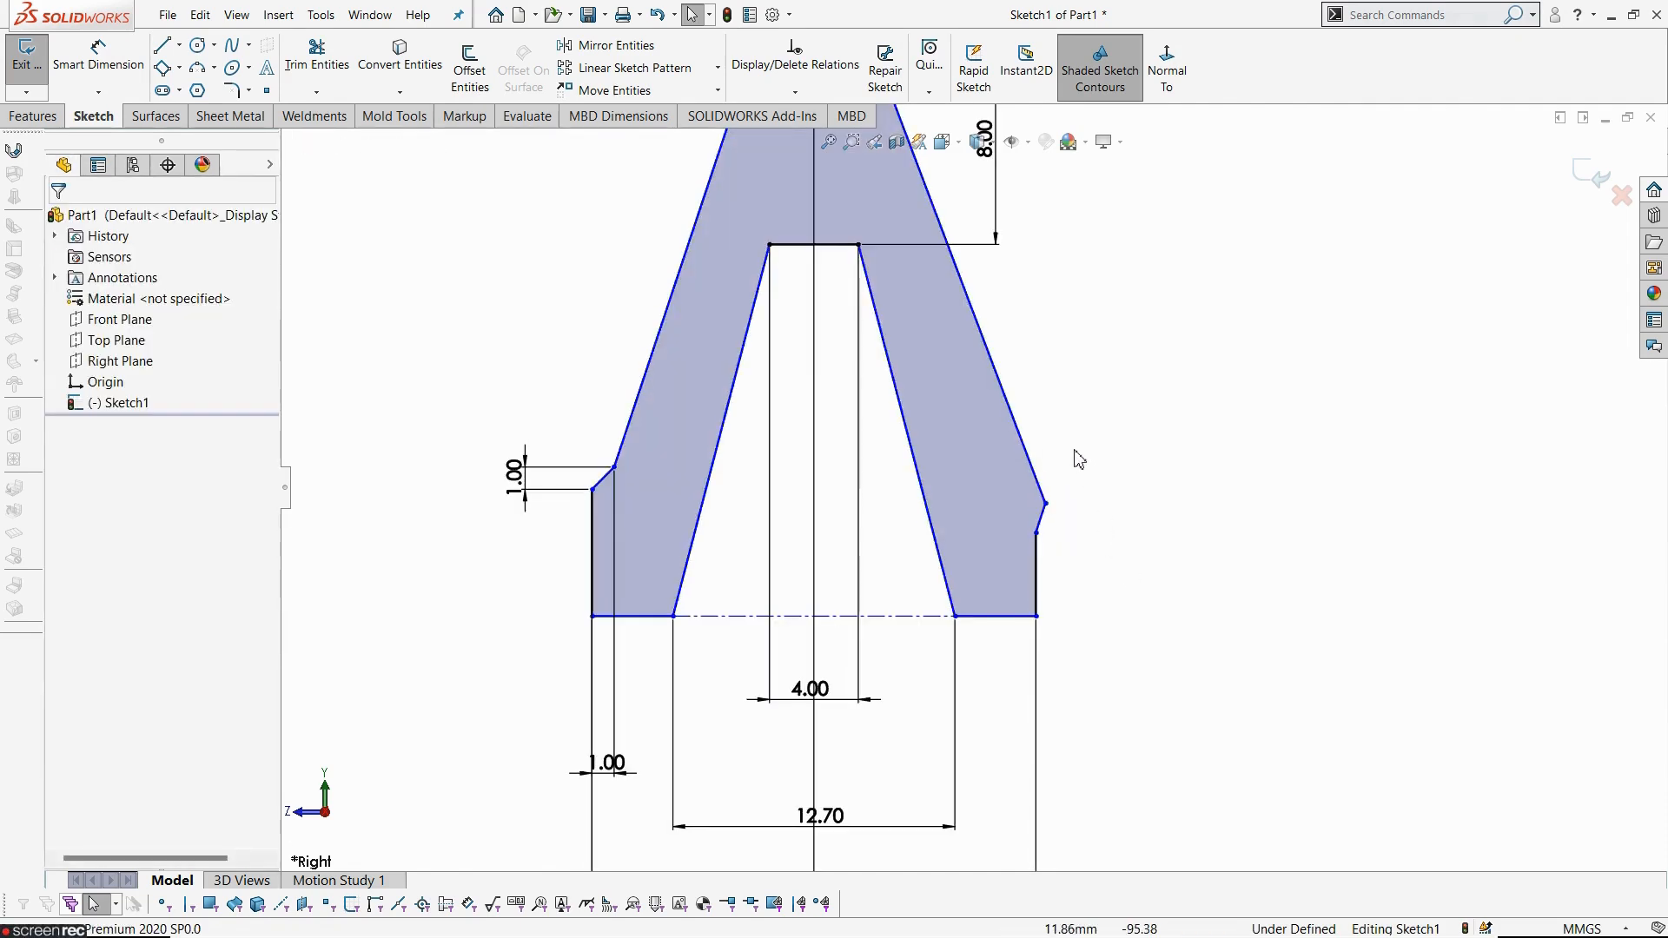
# - Make the upper corner points of the left and right shoulder steps horizontal to each other
pyautogui.click(1047, 505)
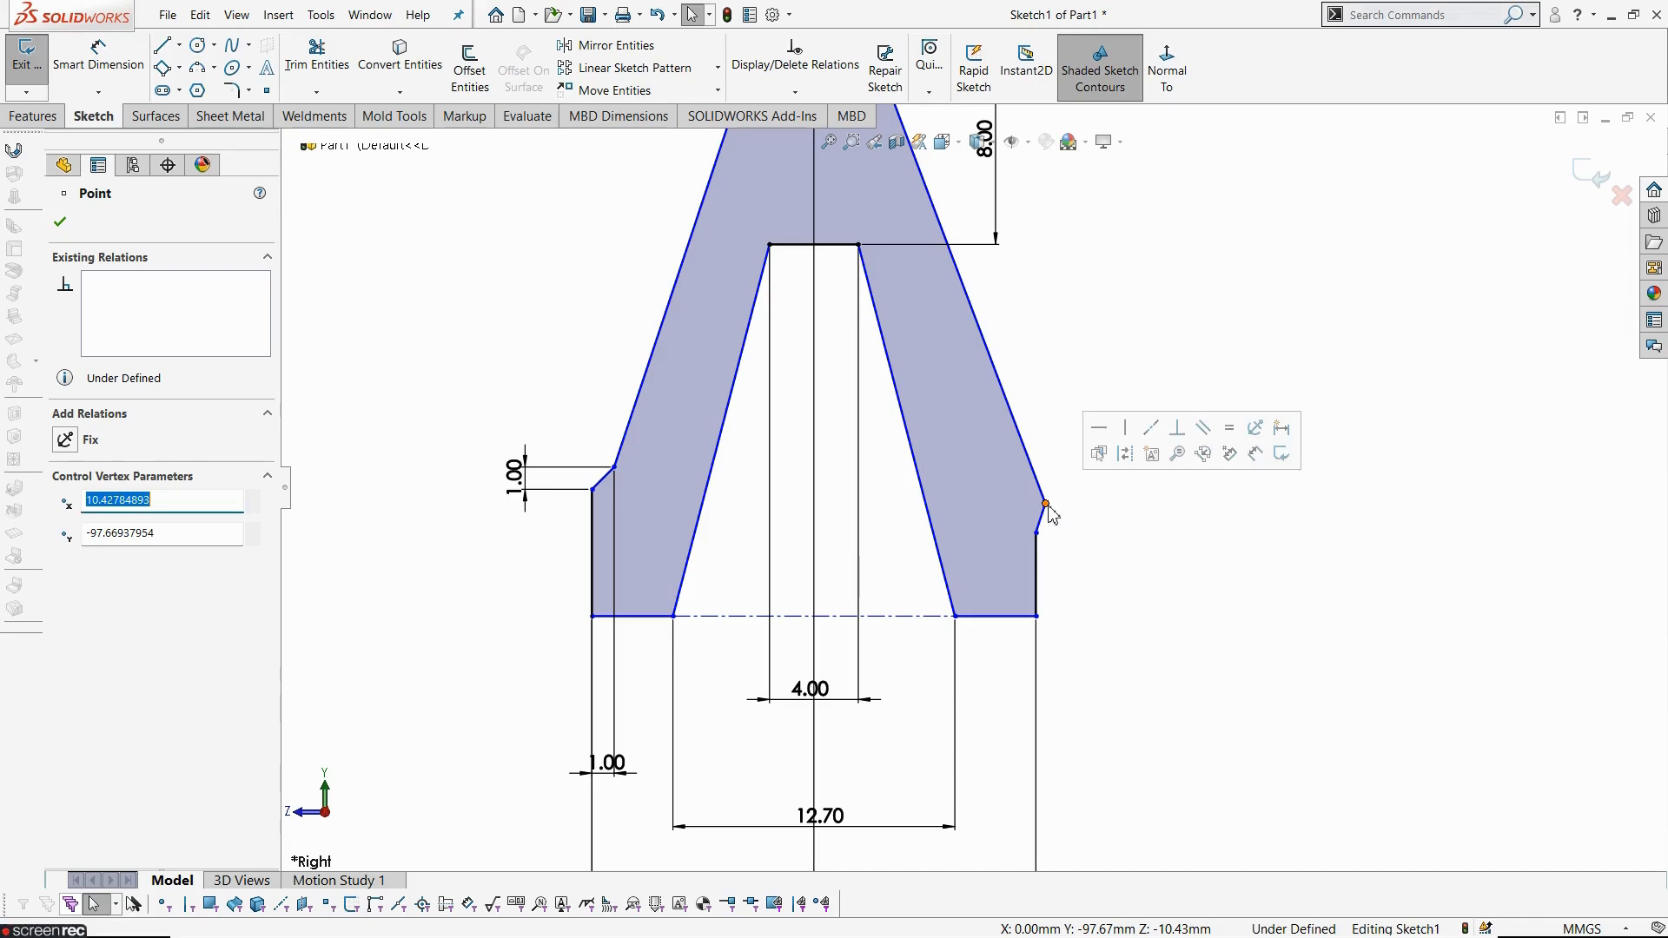
pyautogui.click(615, 468)
pyautogui.keyDown('ctrl'); pyautogui.click(615, 468); pyautogui.keyUp('ctrl')
pyautogui.click(702, 399)
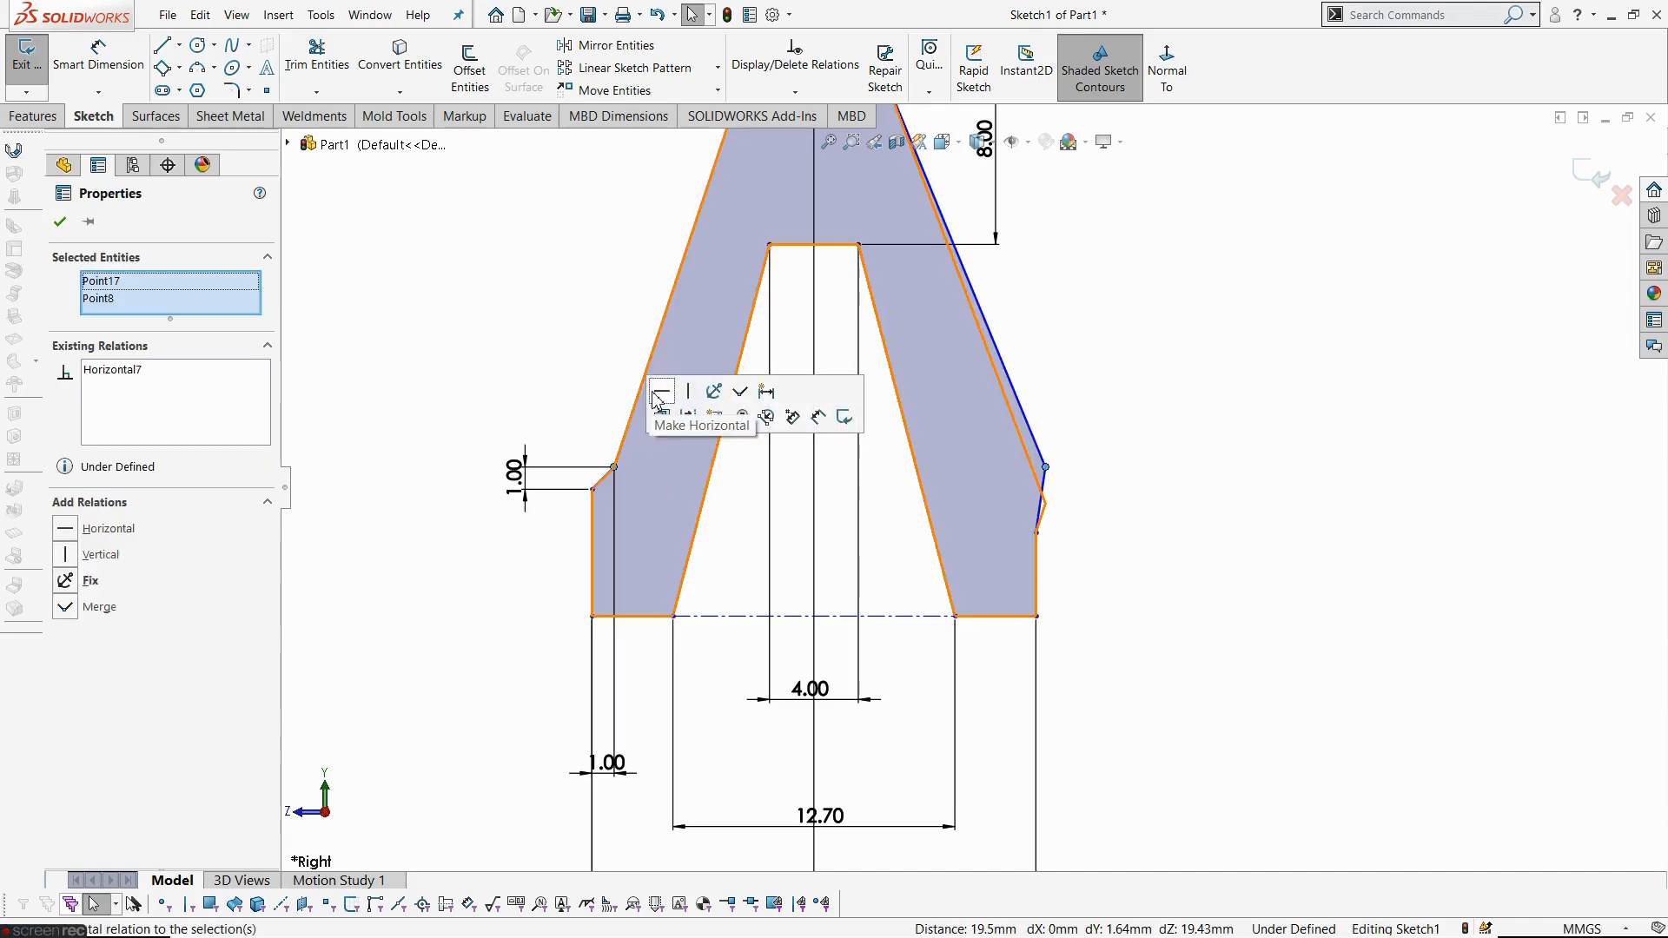
pyautogui.click(1128, 495)
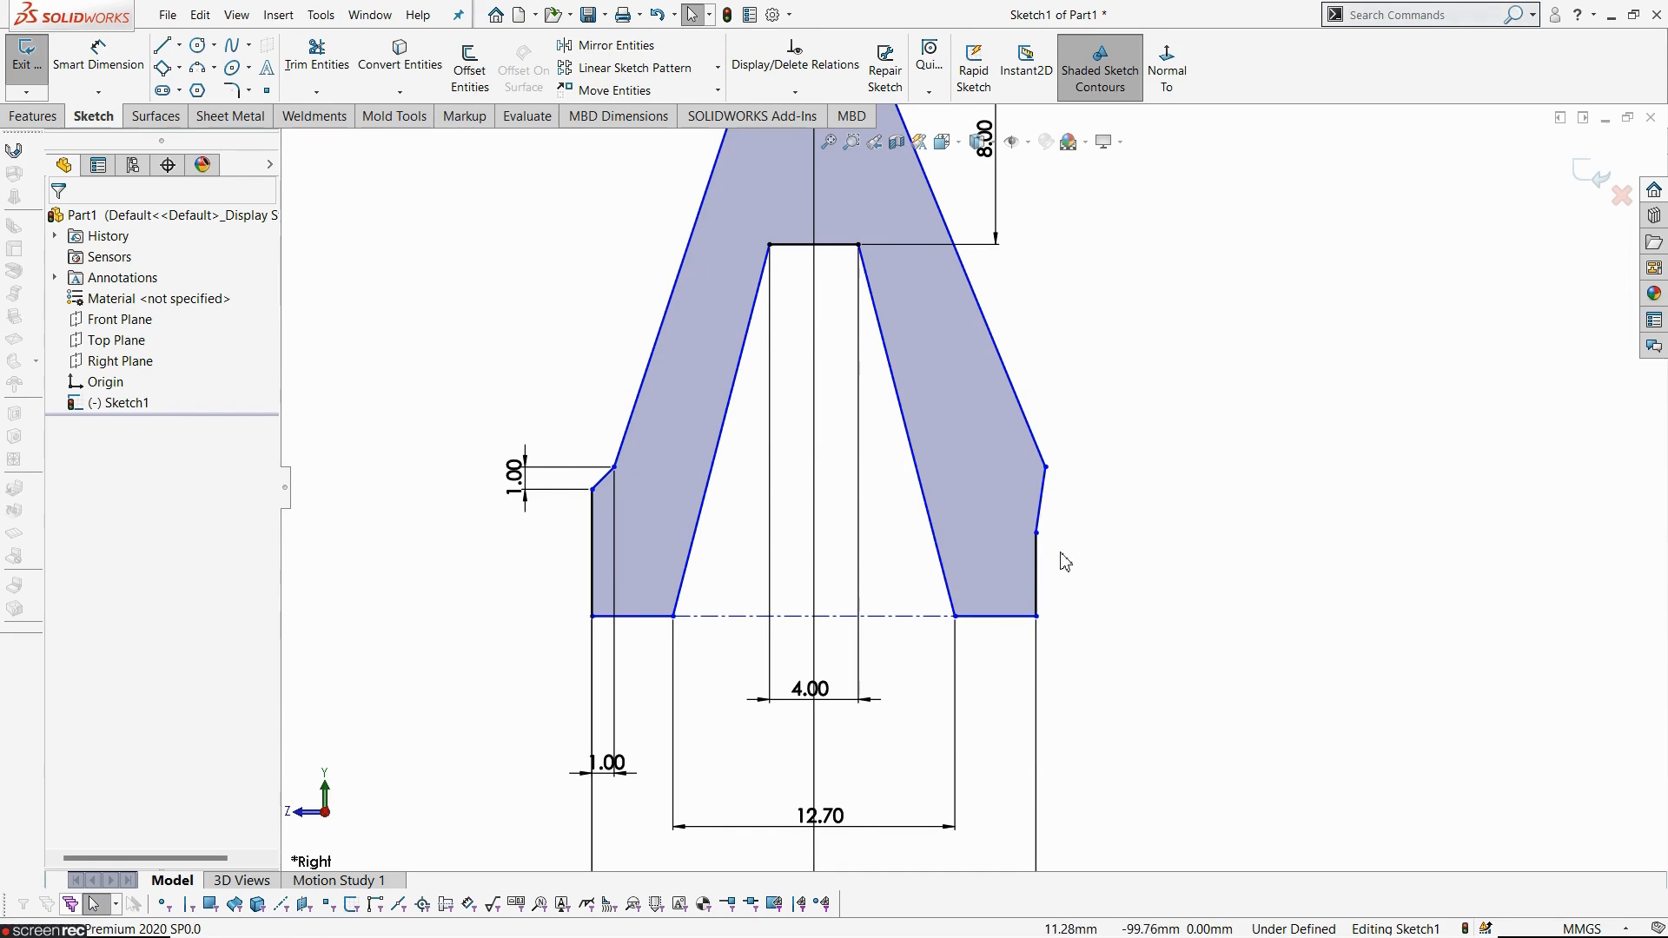
# - Make the lower corner points of the left and right shoulder steps horizontal to each other
pyautogui.click(1037, 533)
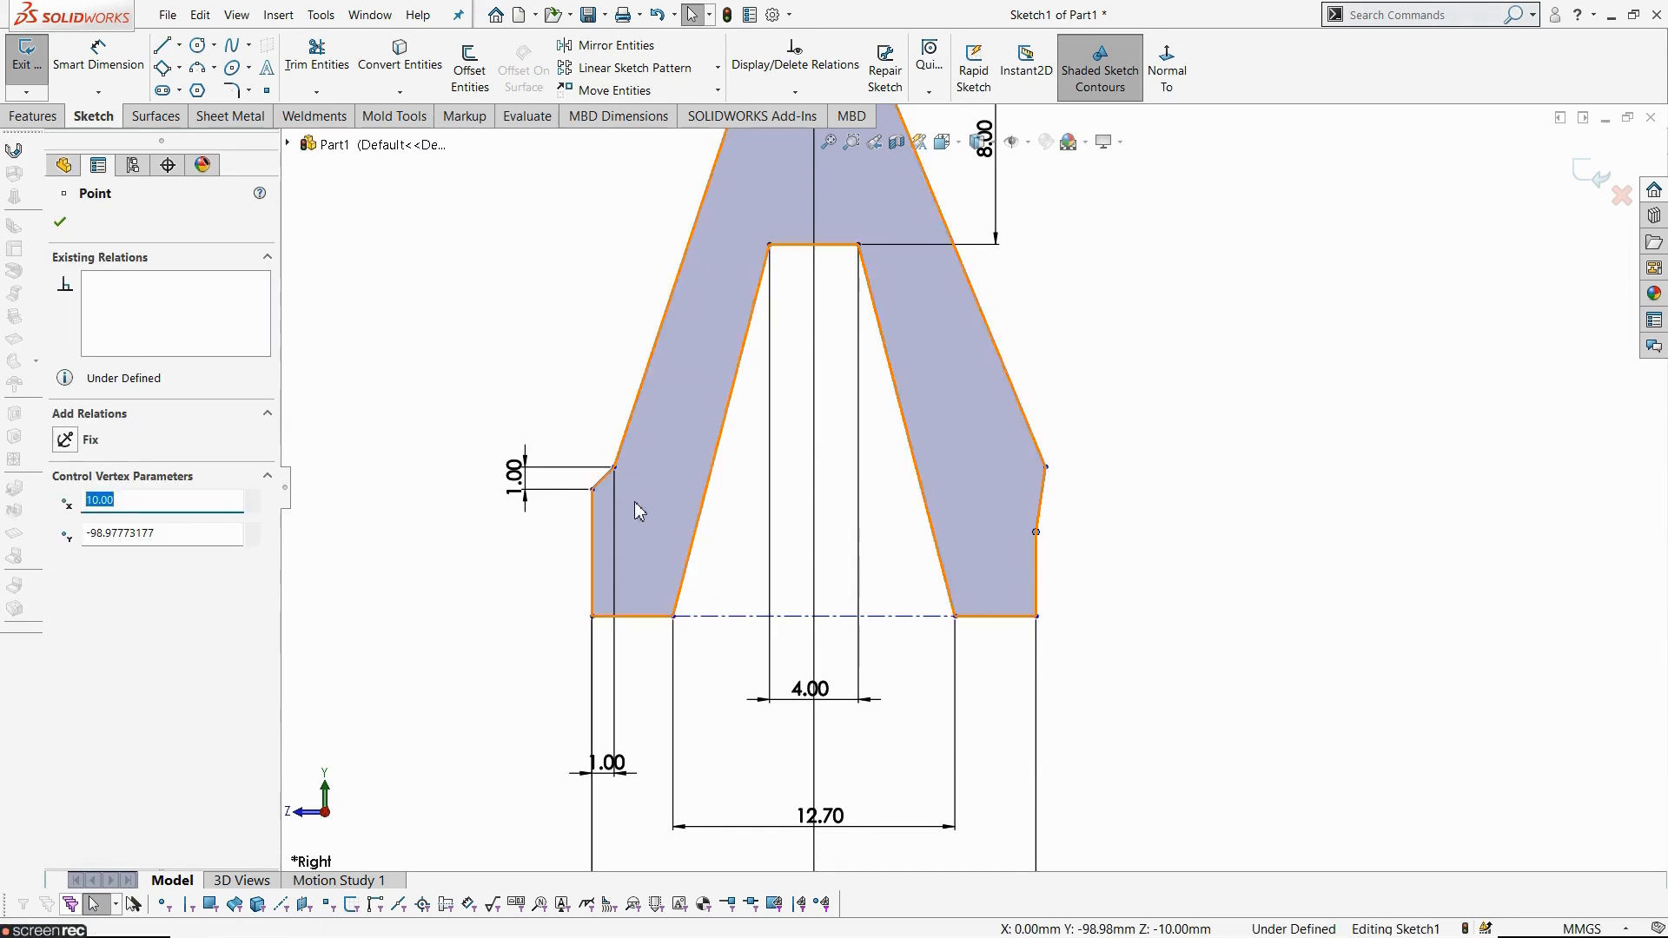
pyautogui.click(593, 491)
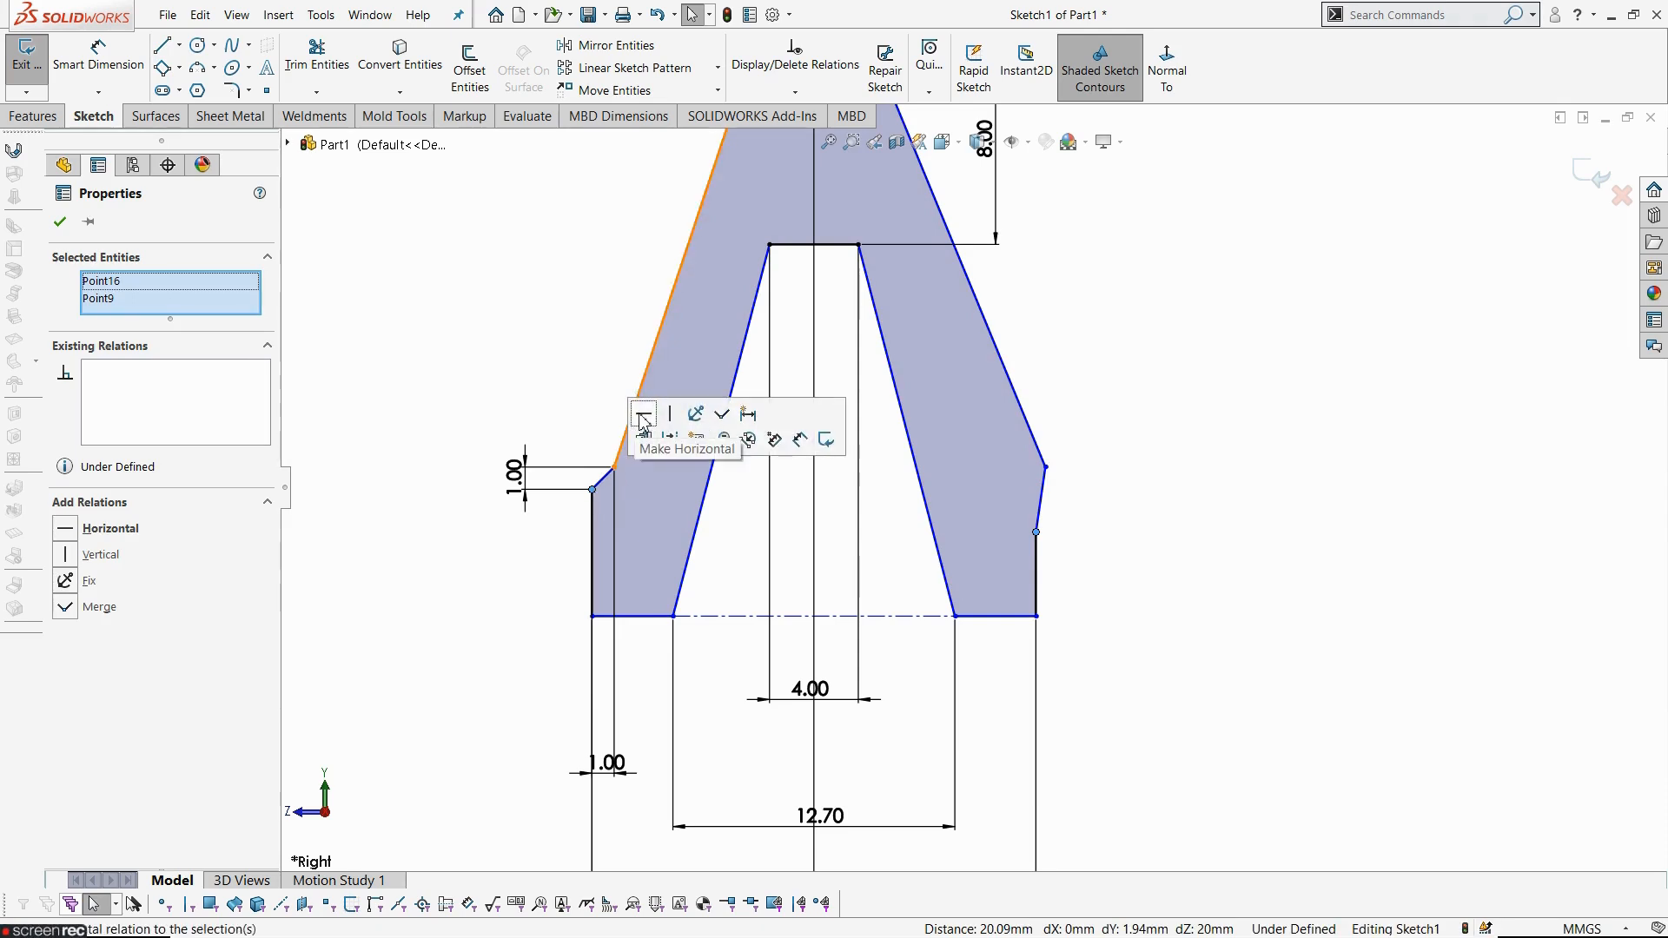
pyautogui.click(645, 419)
pyautogui.click(1194, 570)
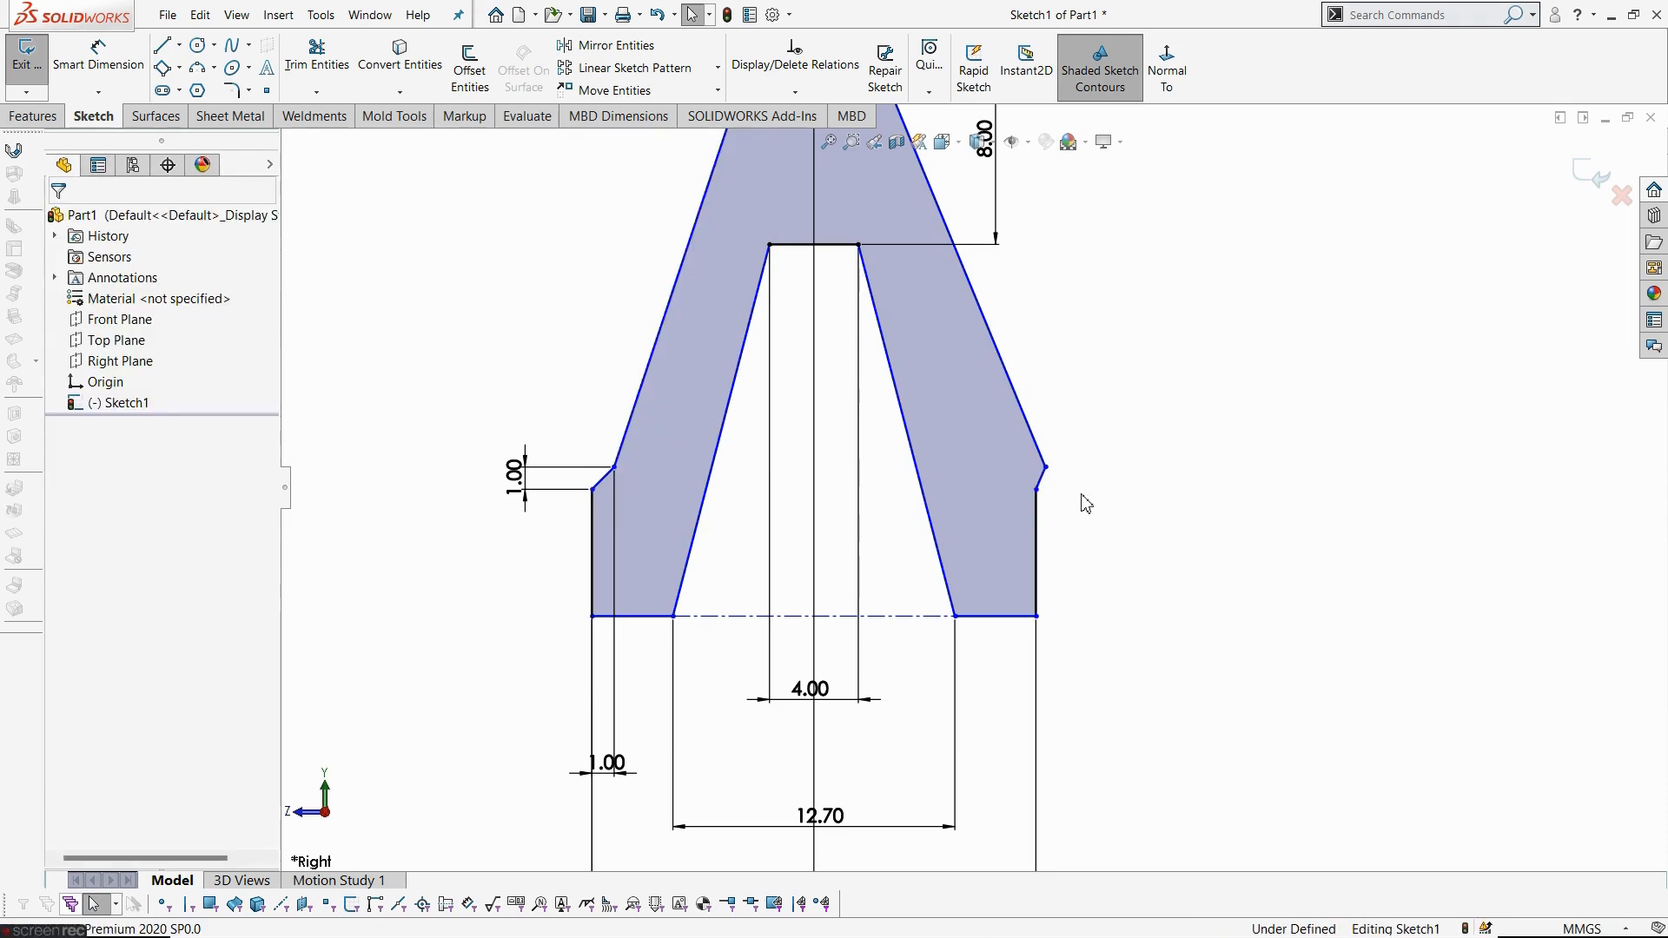
# - Drag the right shoulder corner inward and nudge the lower-right corner to test the remaining freedom
pyautogui.scroll(3, 1068, 482)
pyautogui.scroll(-2, 975, 369)
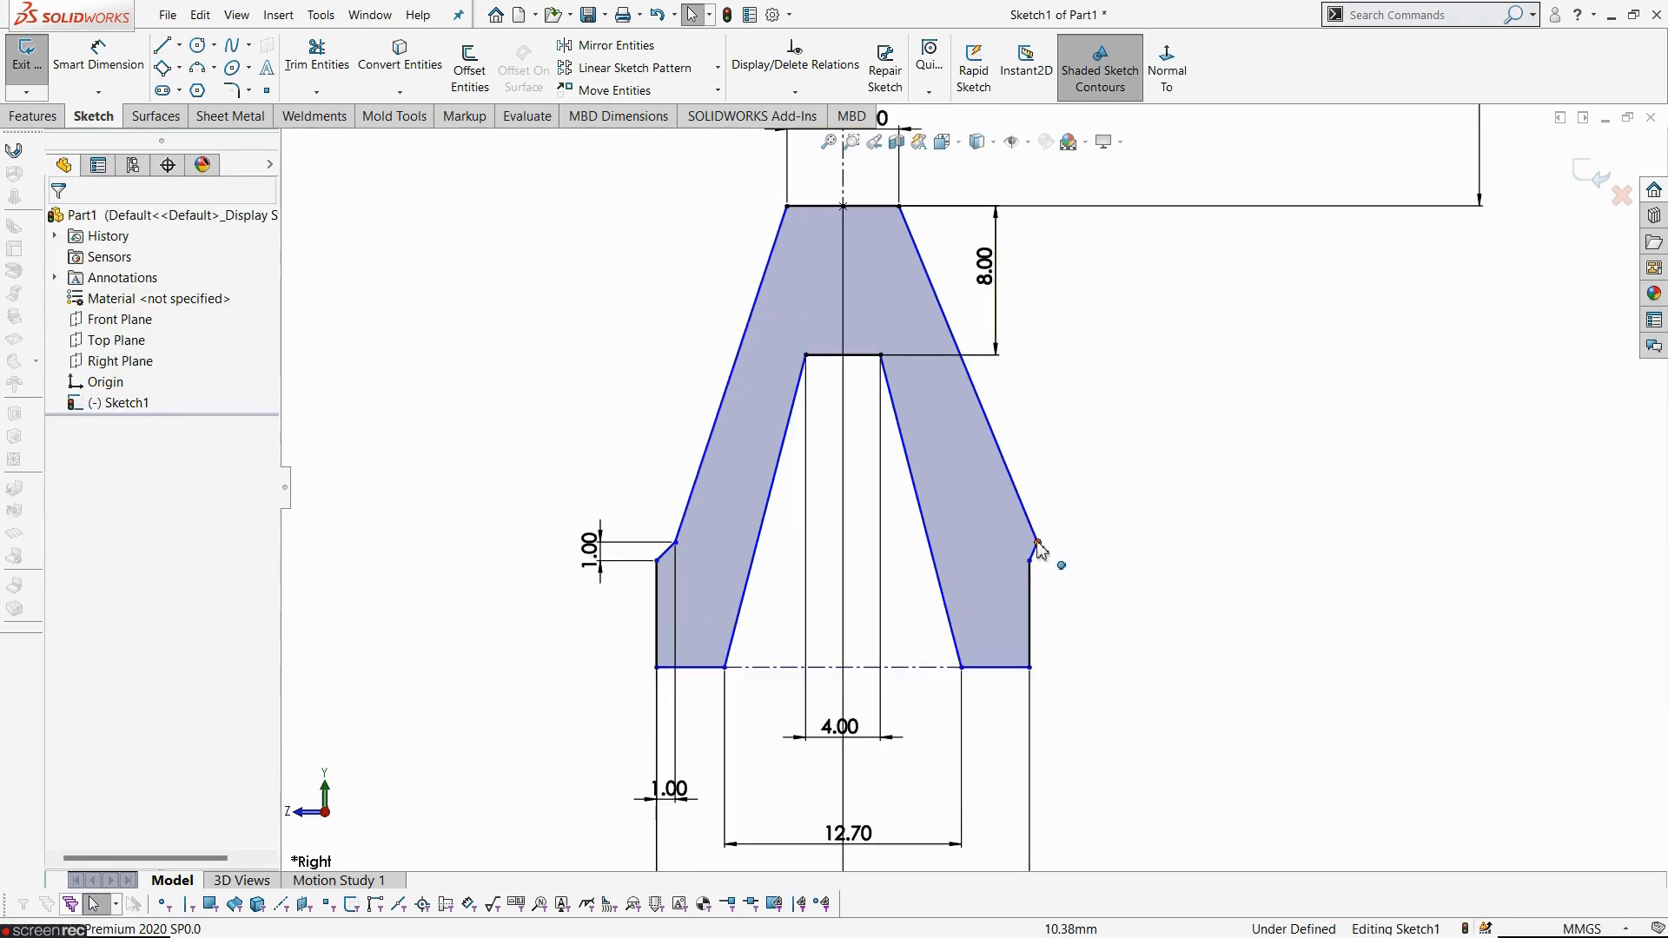
pyautogui.moveTo(1038, 545); pyautogui.dragTo(1006, 526)
pyautogui.click(1285, 614)
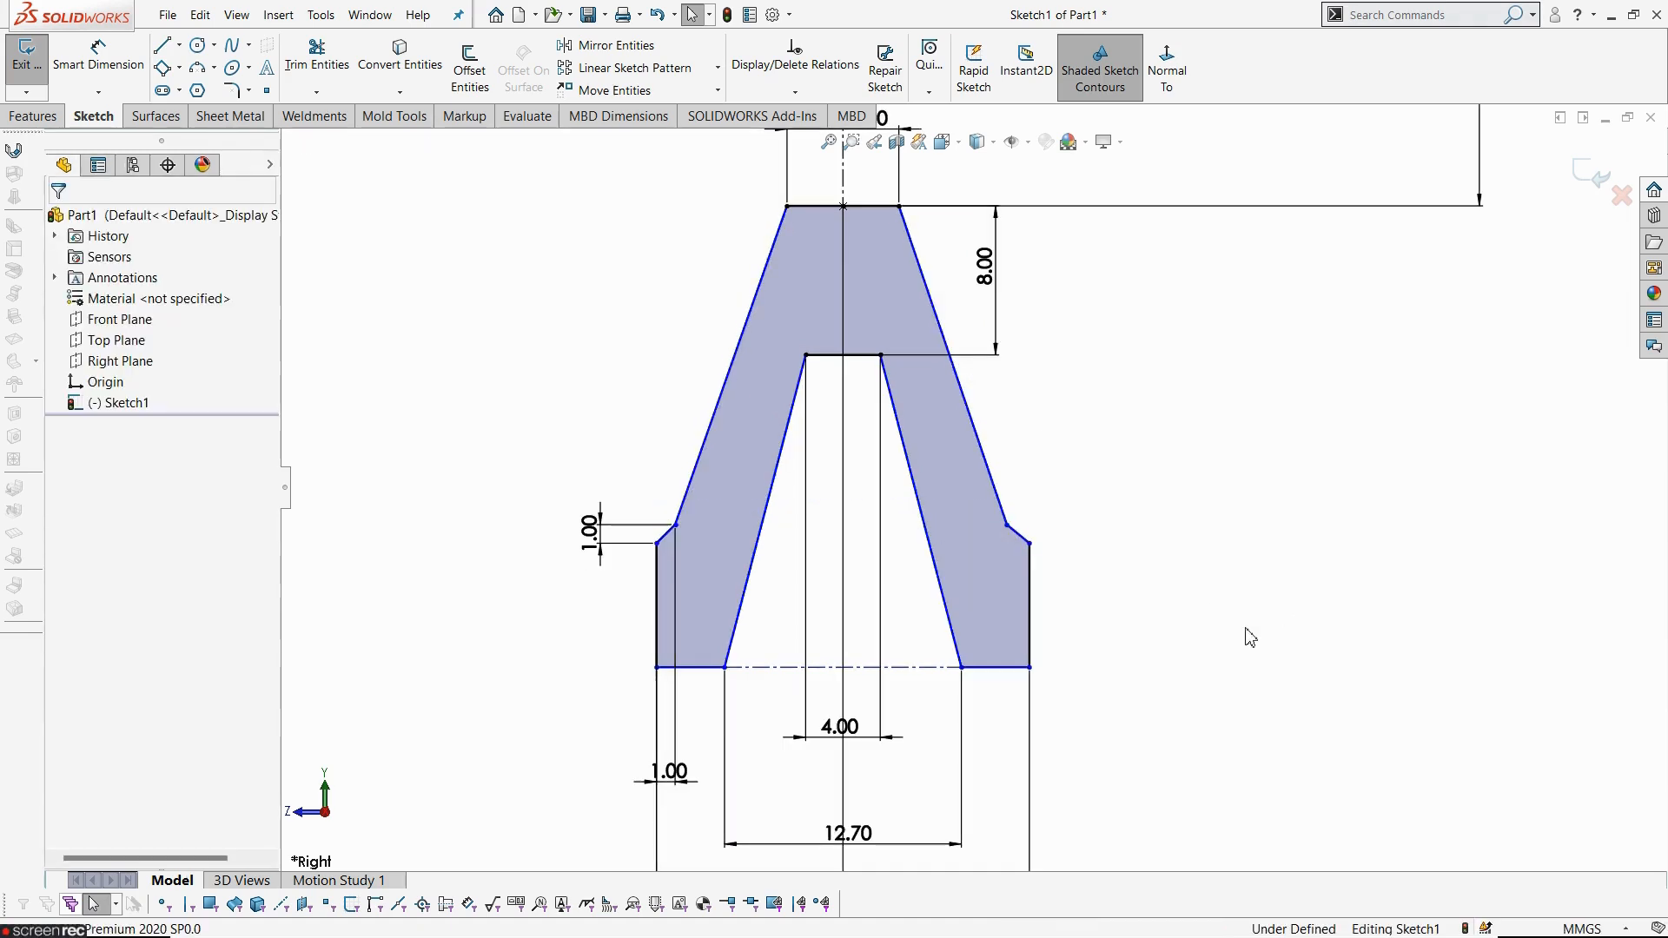
pyautogui.moveTo(1029, 667)
pyautogui.mouseDown()
pyautogui.moveTo(1040, 758)
pyautogui.moveTo(1031, 676)
pyautogui.mouseUp()
pyautogui.click(1109, 726)
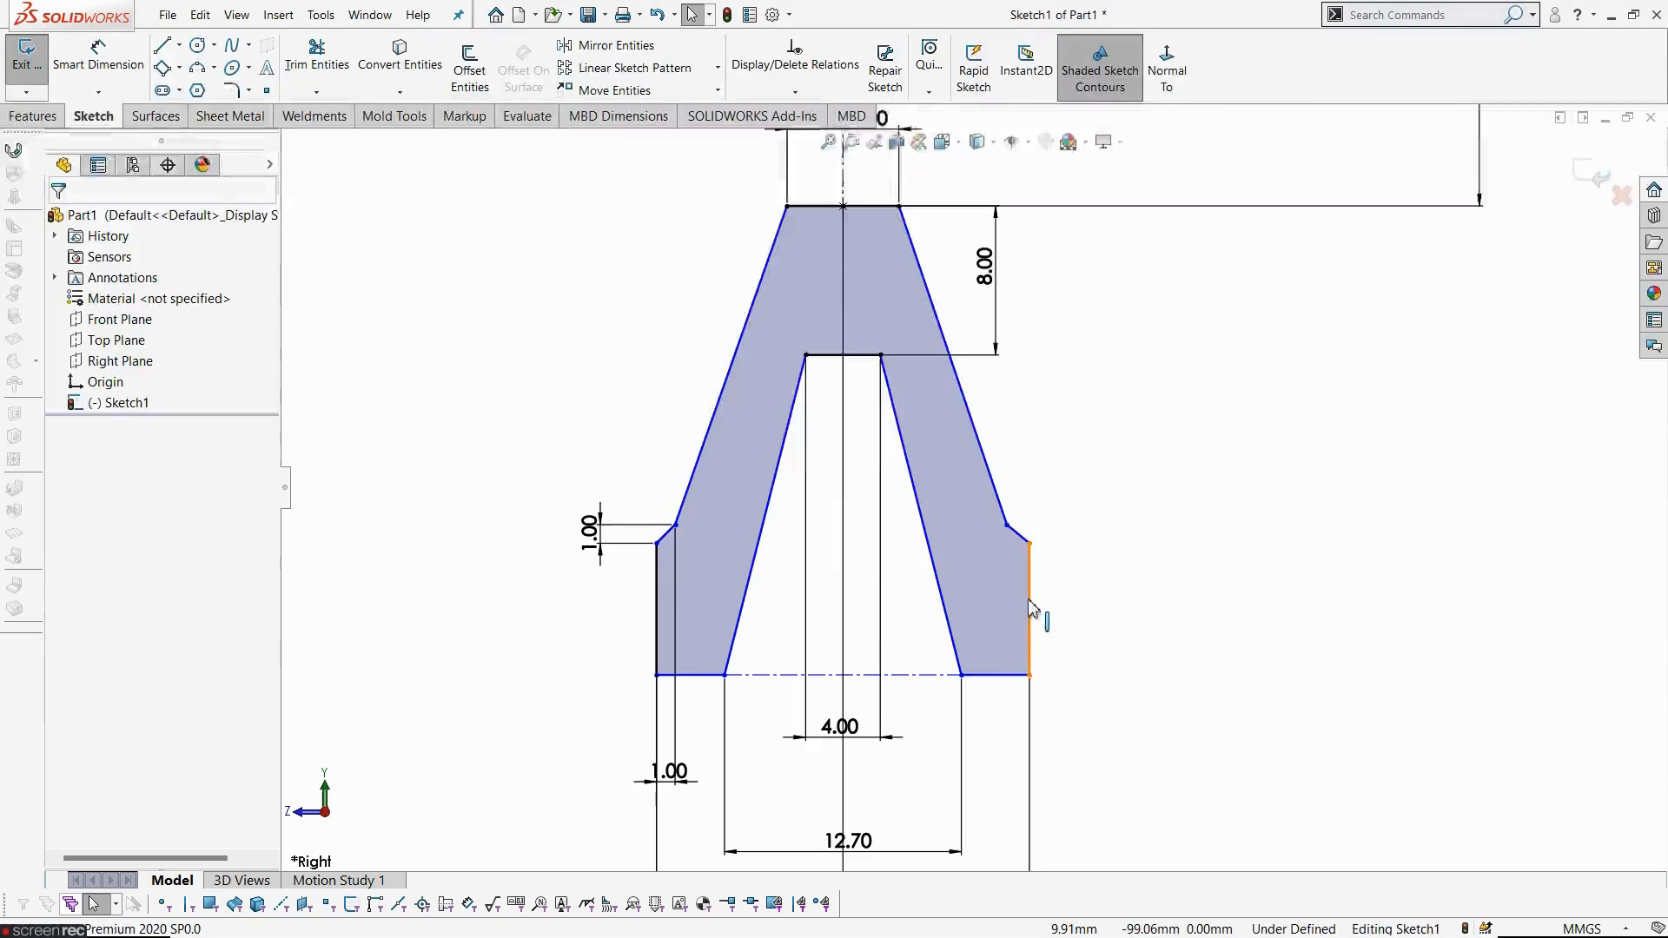
# - Dimension the distance from the origin to the profile's bottom edge as 100 mm
pyautogui.scroll(6, 1028, 598)
pyautogui.scroll(-3, 1006, 398)
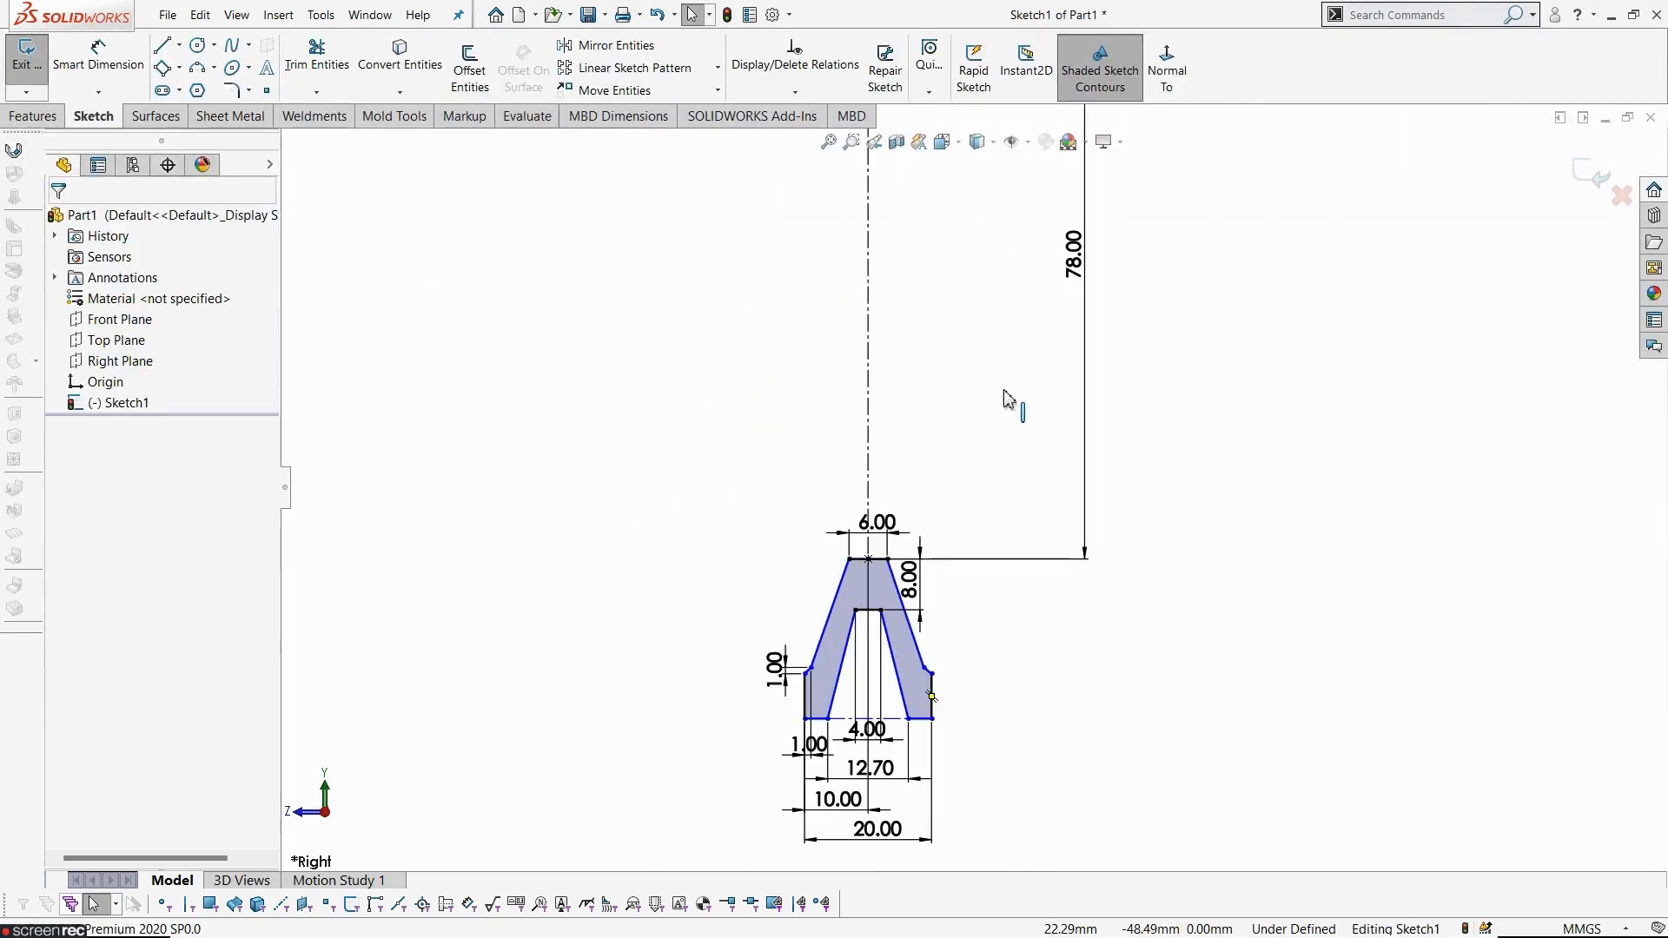
pyautogui.click(99, 54)
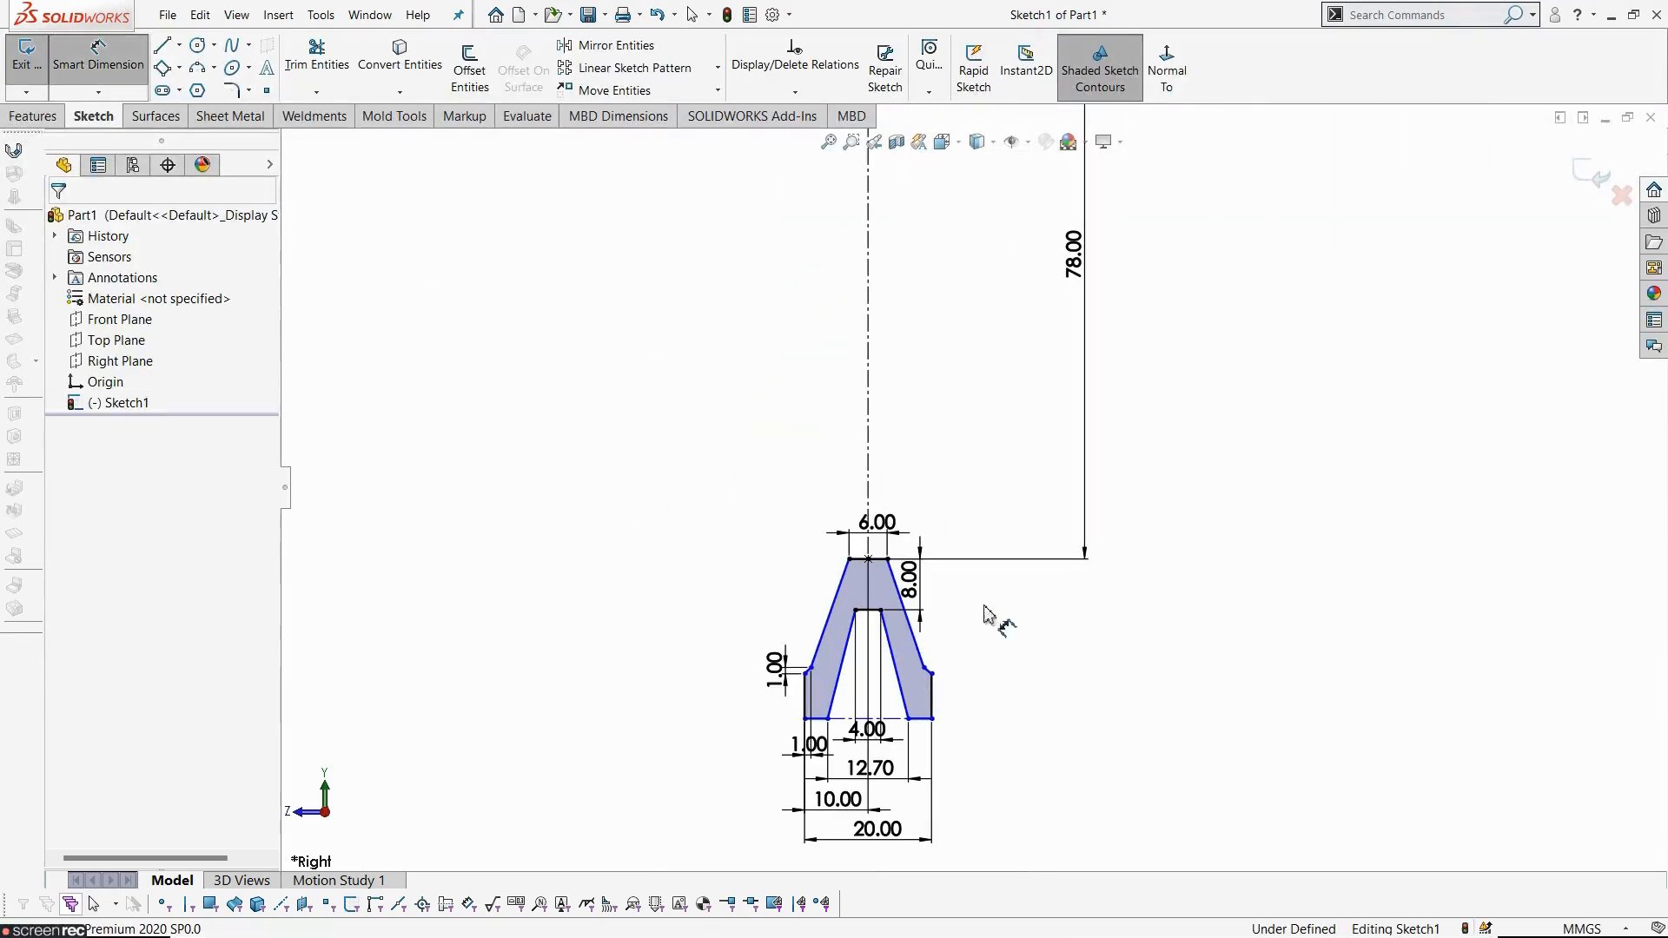
pyautogui.click(921, 718)
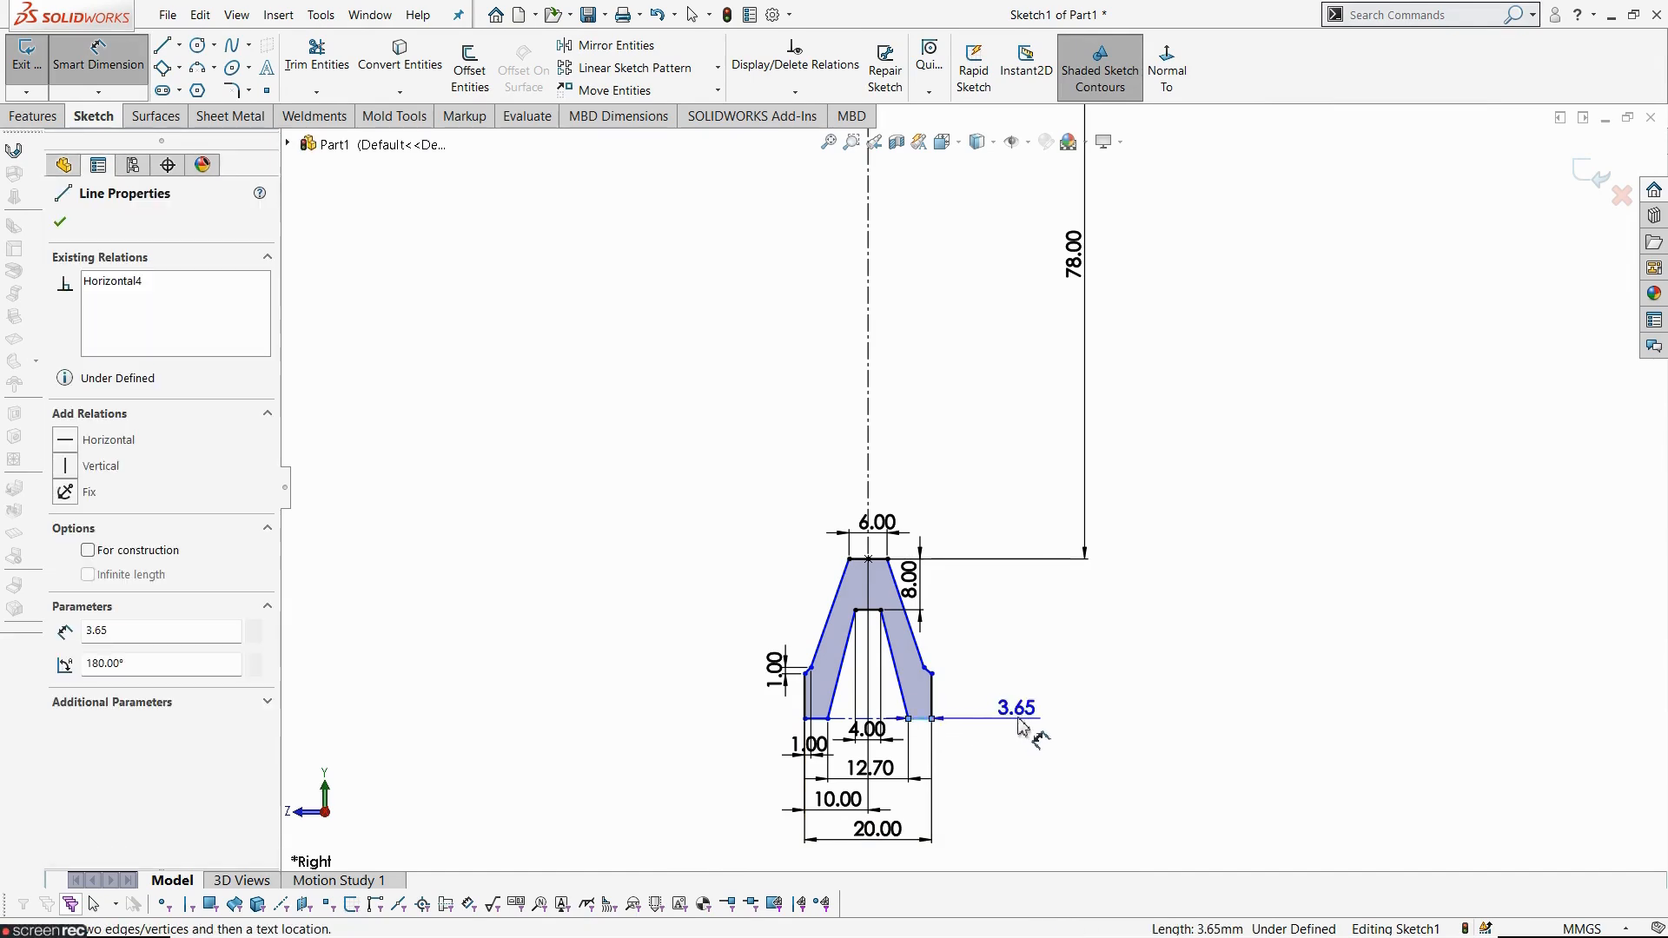
pyautogui.scroll(3, 974, 487)
pyautogui.click(922, 283)
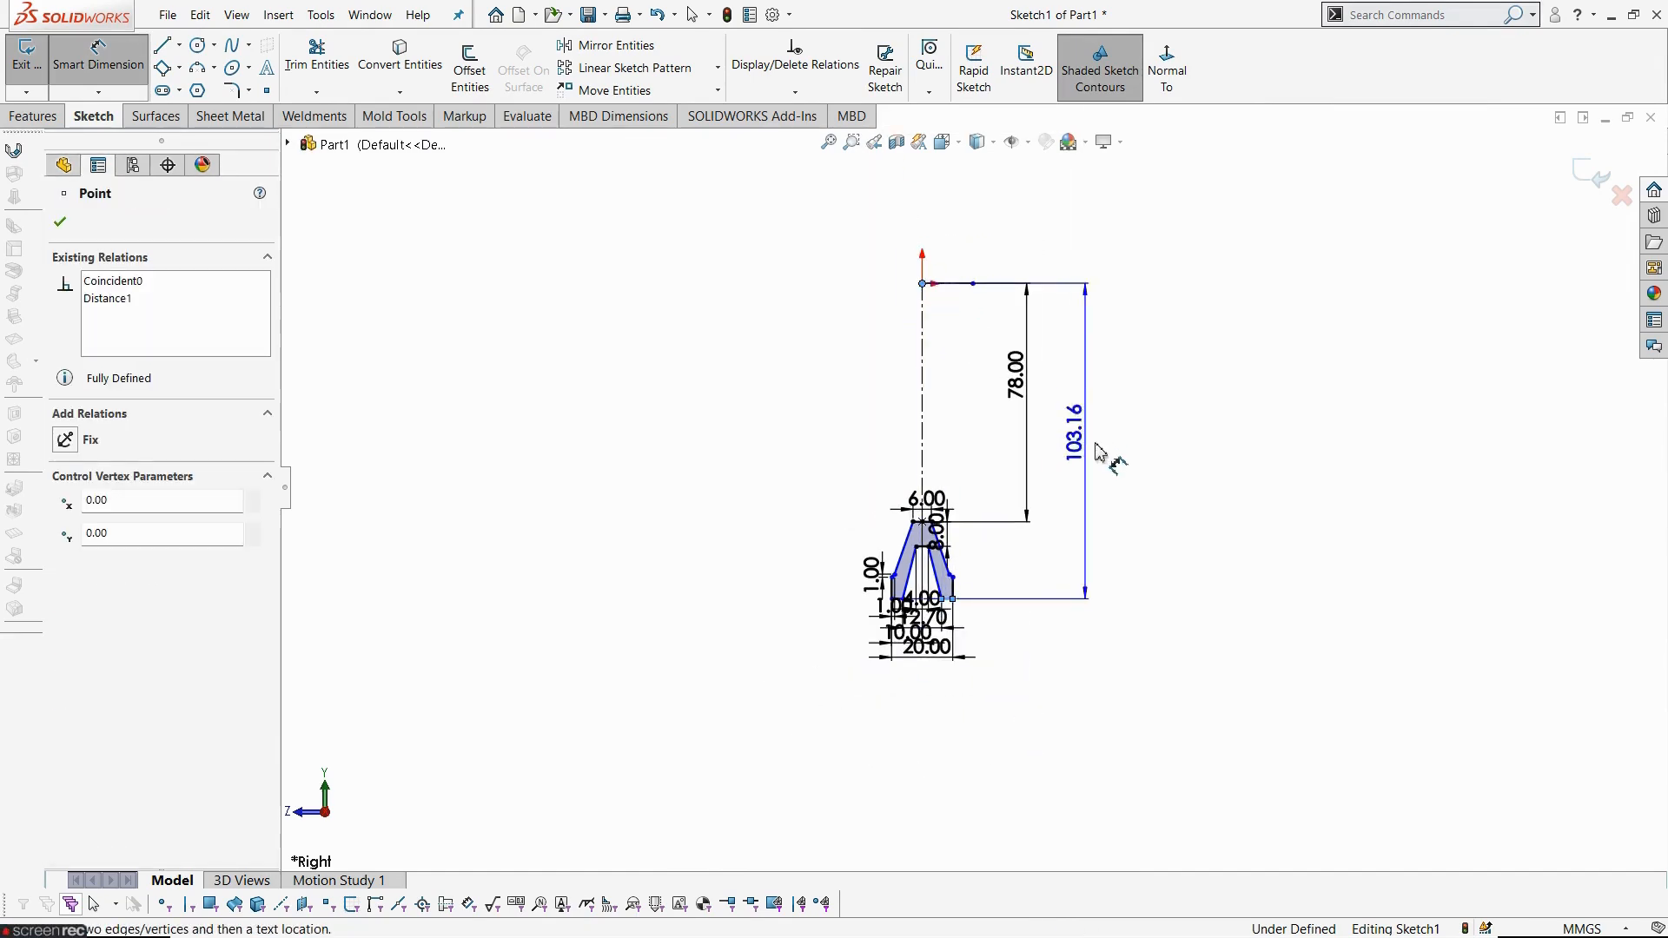
pyautogui.click(1106, 456)
pyautogui.scroll(-2, 1051, 585)
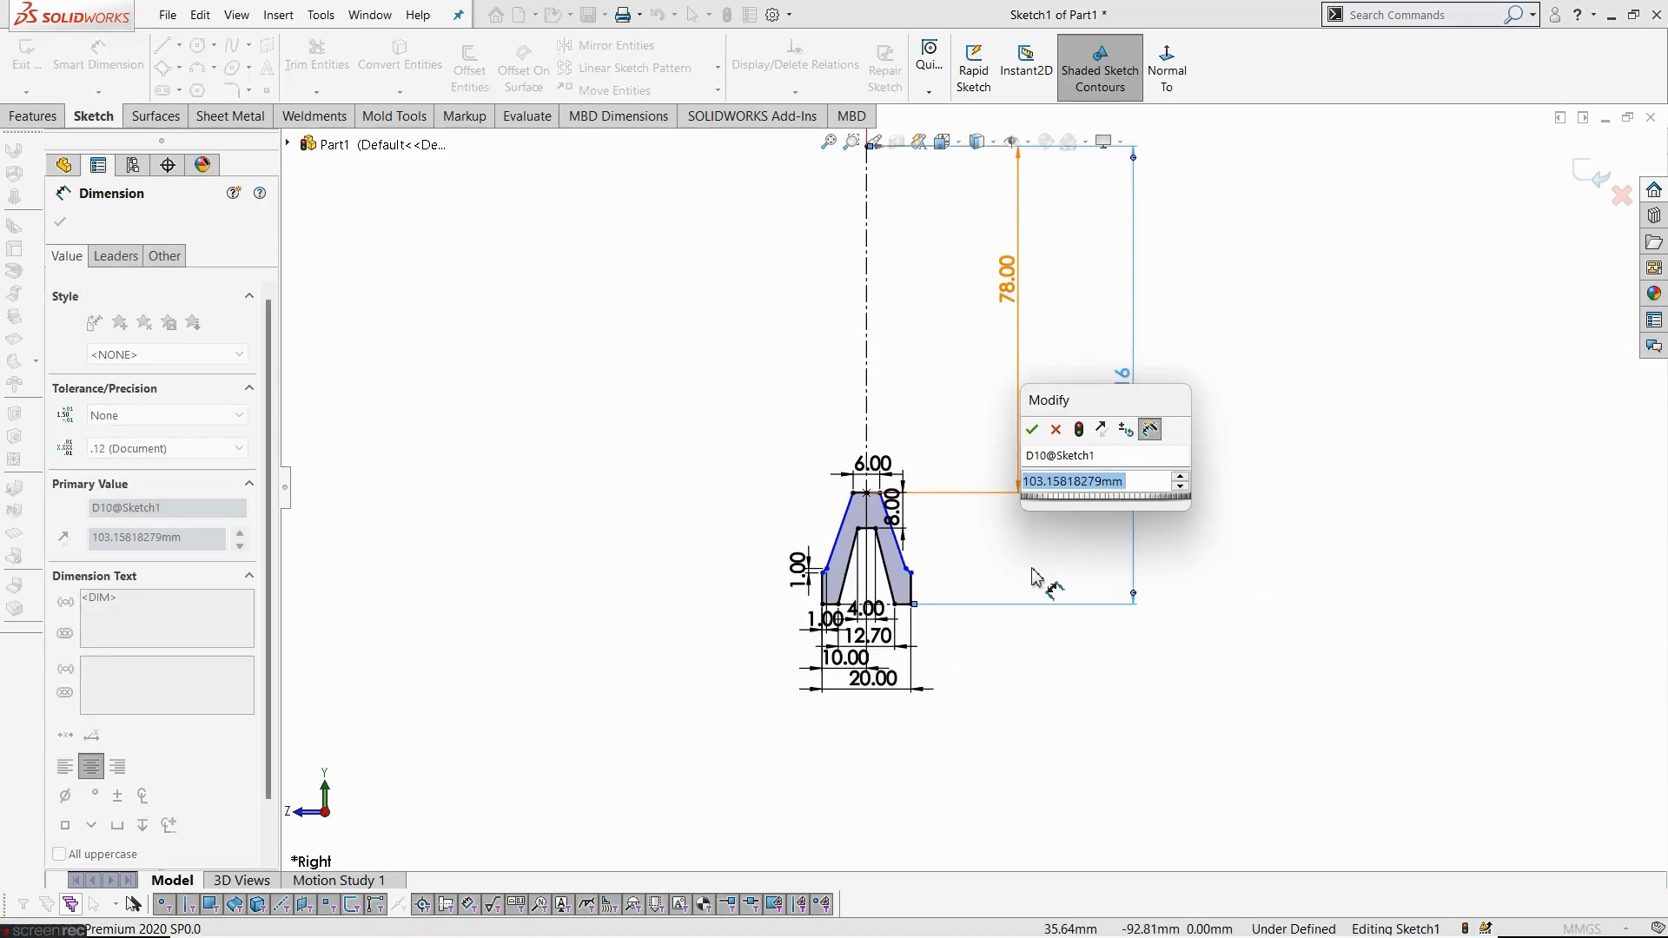
pyautogui.write('100')
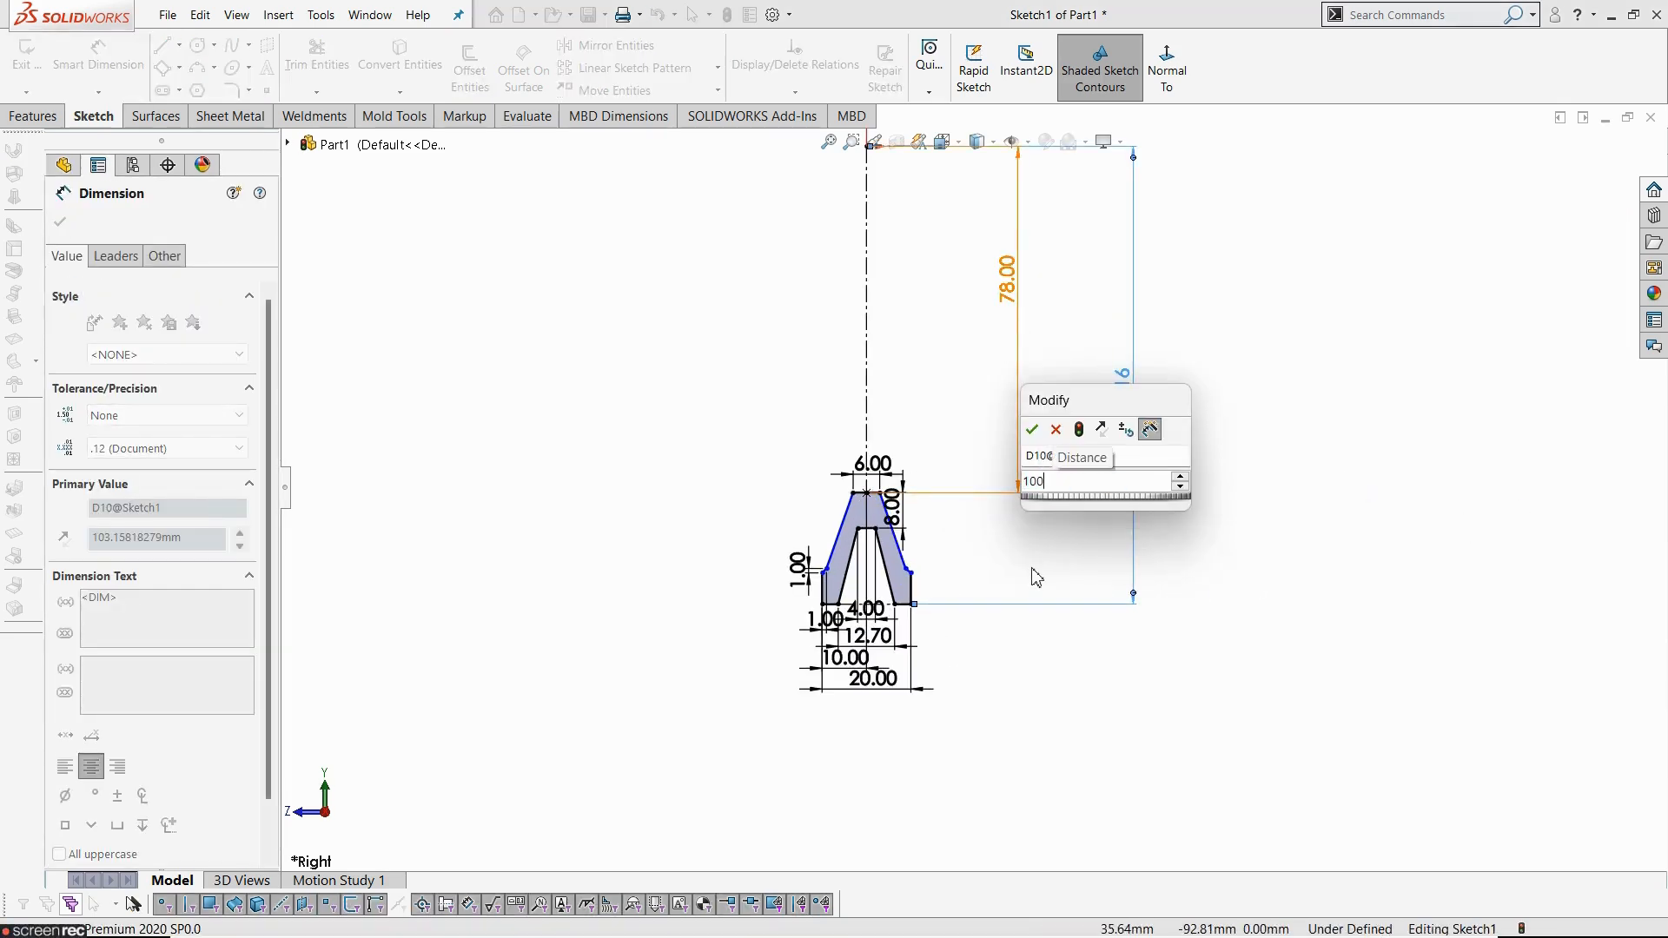
pyautogui.press('Return')
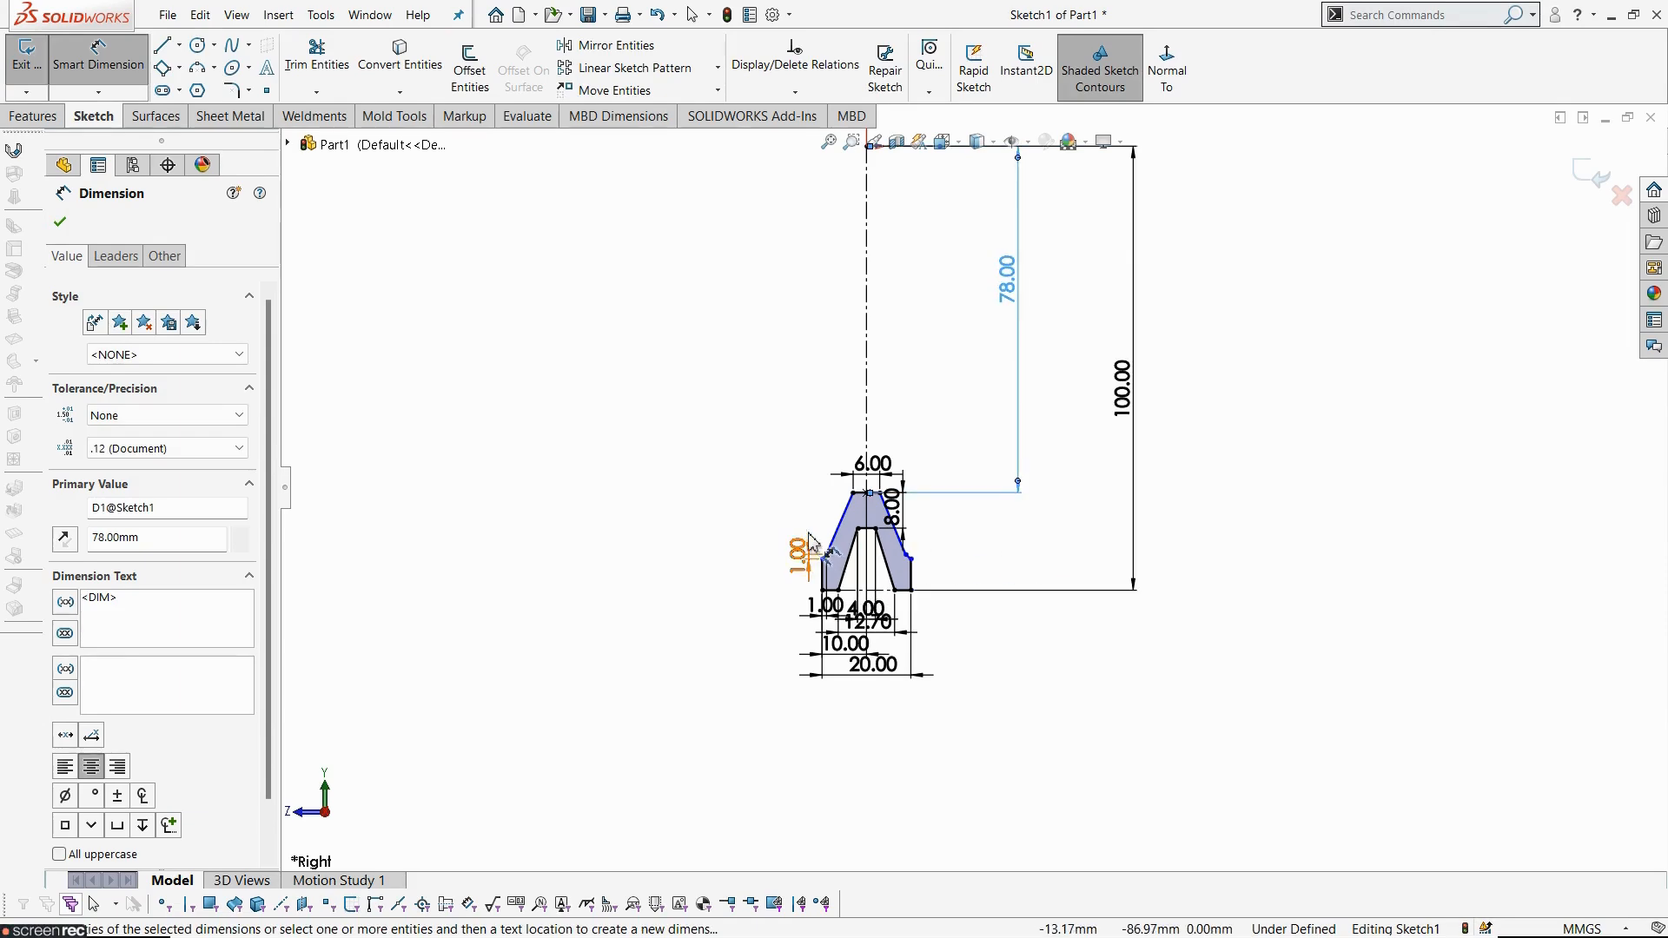
# - Drag the left shoulder corner to test its remaining freedom
pyautogui.scroll(-3, 795, 547)
pyautogui.press('Escape')
pyautogui.scroll(-3, 957, 524)
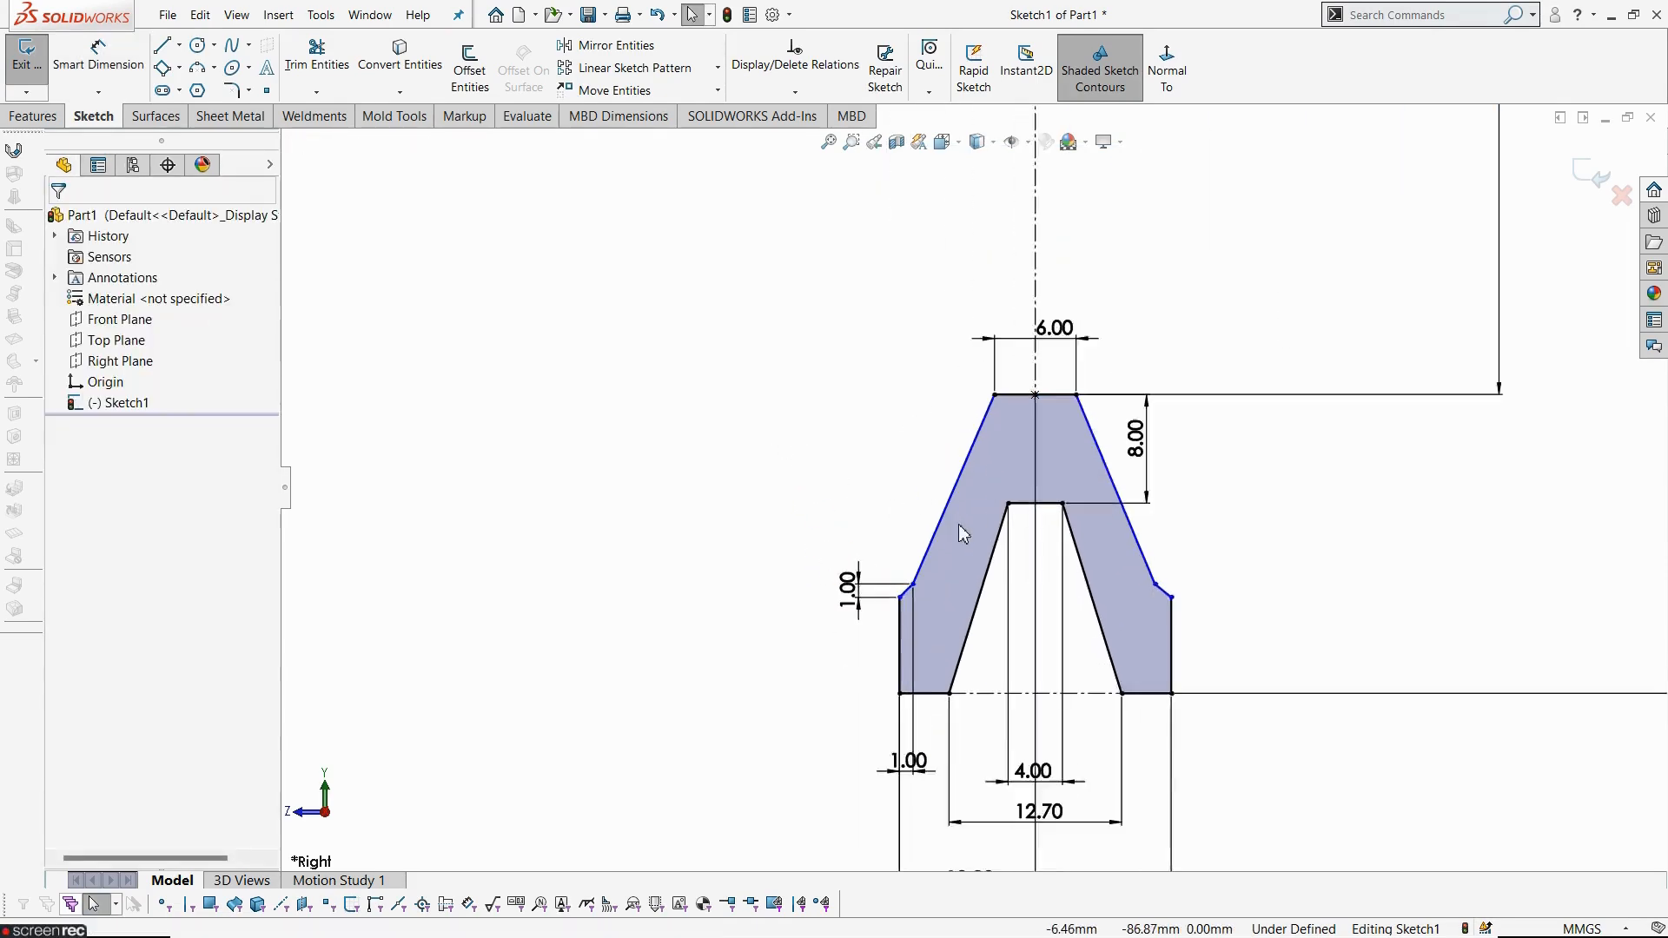
pyautogui.moveTo(904, 619)
pyautogui.mouseDown()
pyautogui.moveTo(942, 618)
pyautogui.moveTo(942, 570)
pyautogui.moveTo(934, 631)
pyautogui.mouseUp()
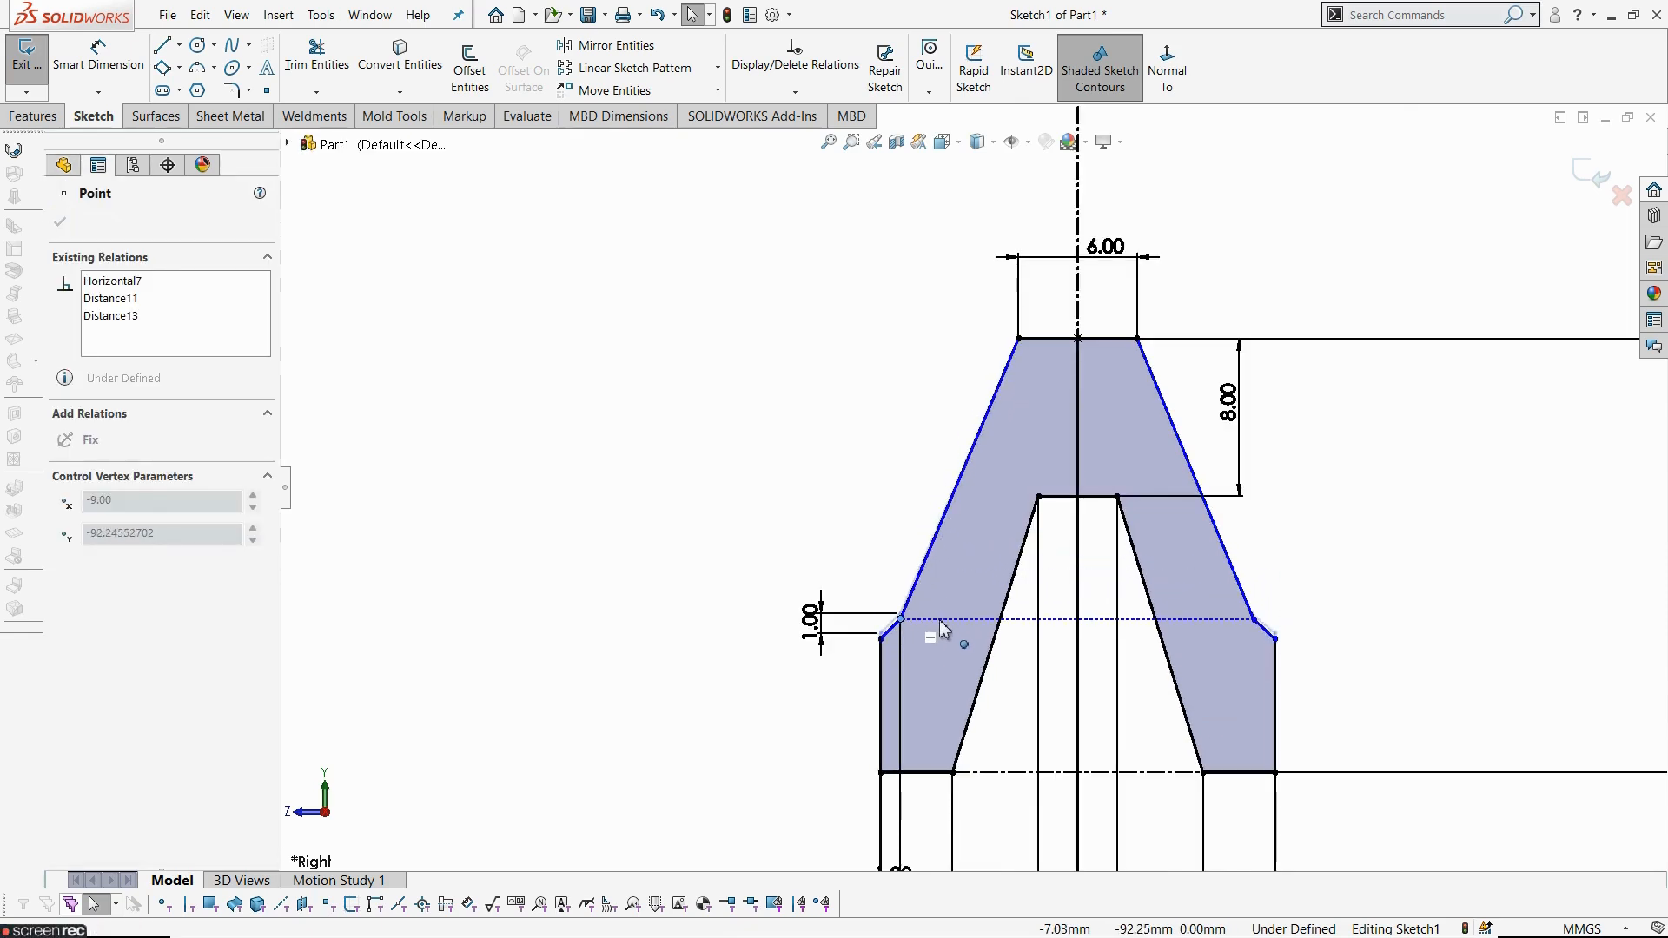
pyautogui.click(756, 412)
# - Dimension the height of the profile's left outer edge as 5 mm
pyautogui.hotkey('alt', 'Tab')
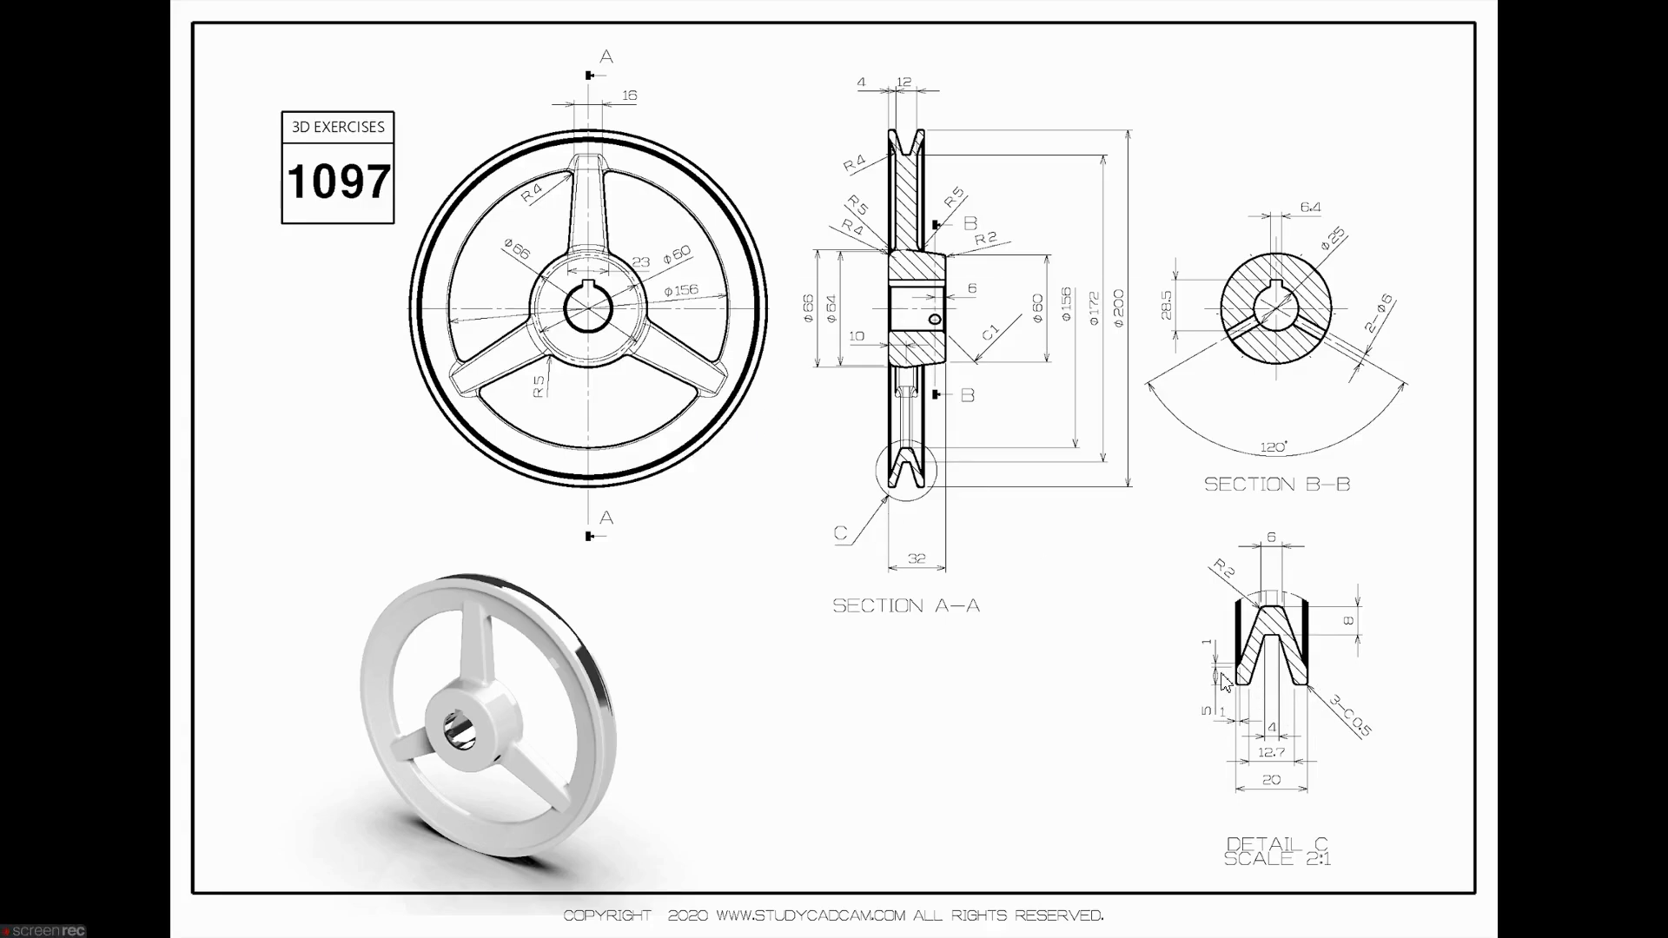
pyautogui.hotkey('alt', 'Tab')
pyautogui.click(98, 54)
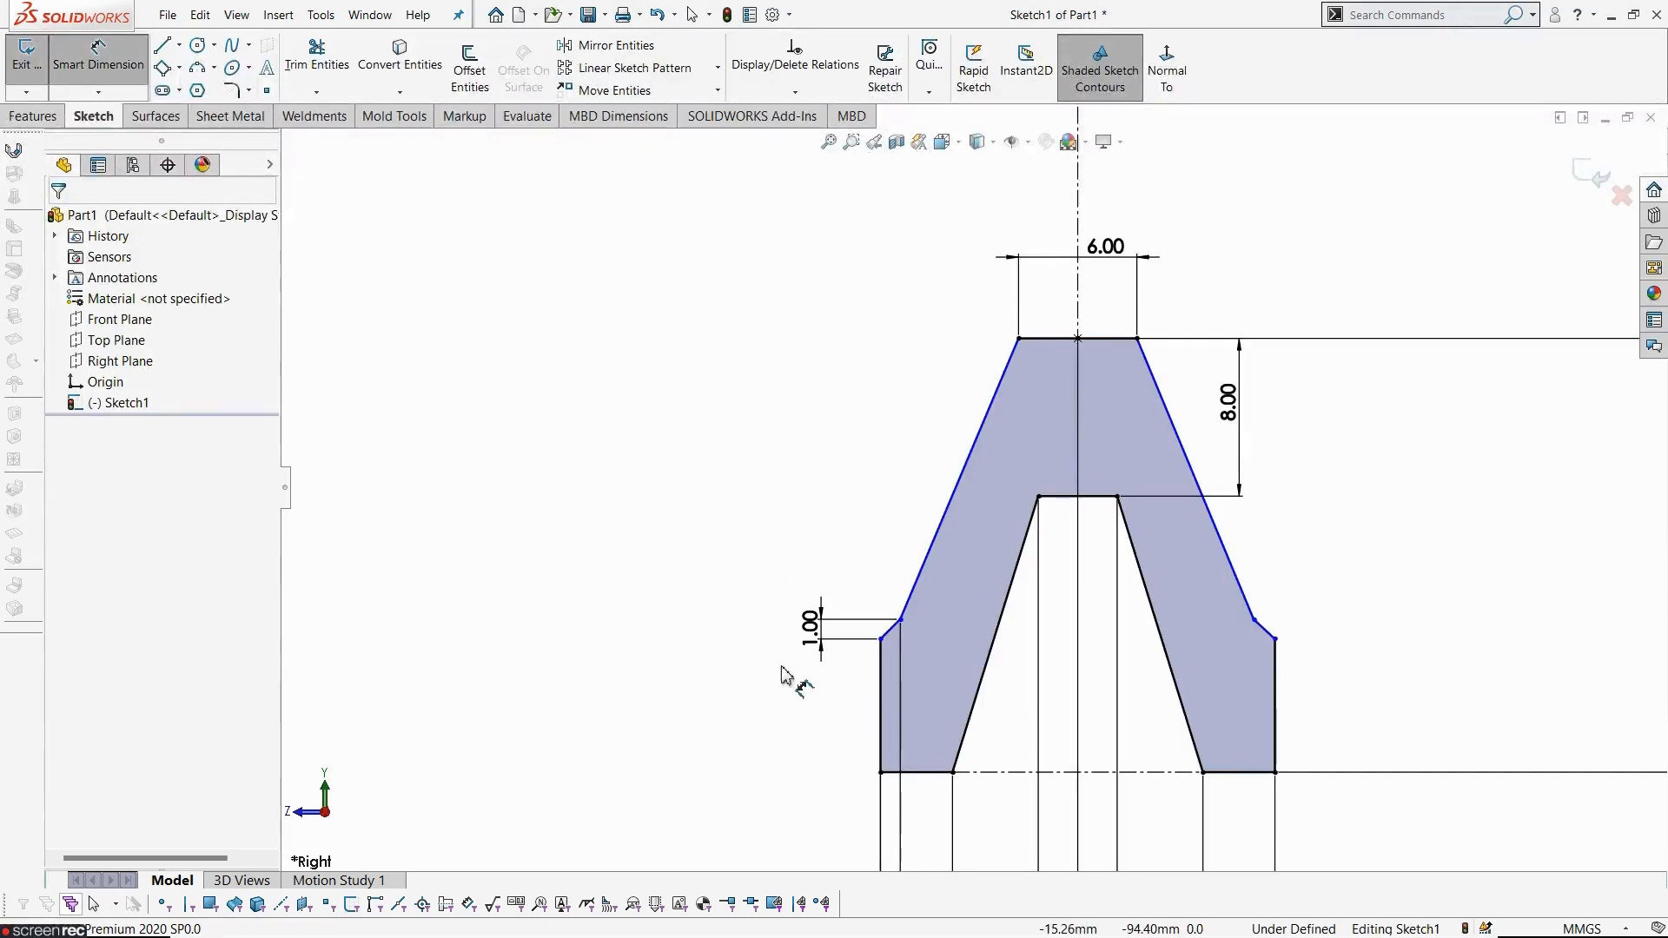
pyautogui.click(881, 721)
pyautogui.click(765, 708)
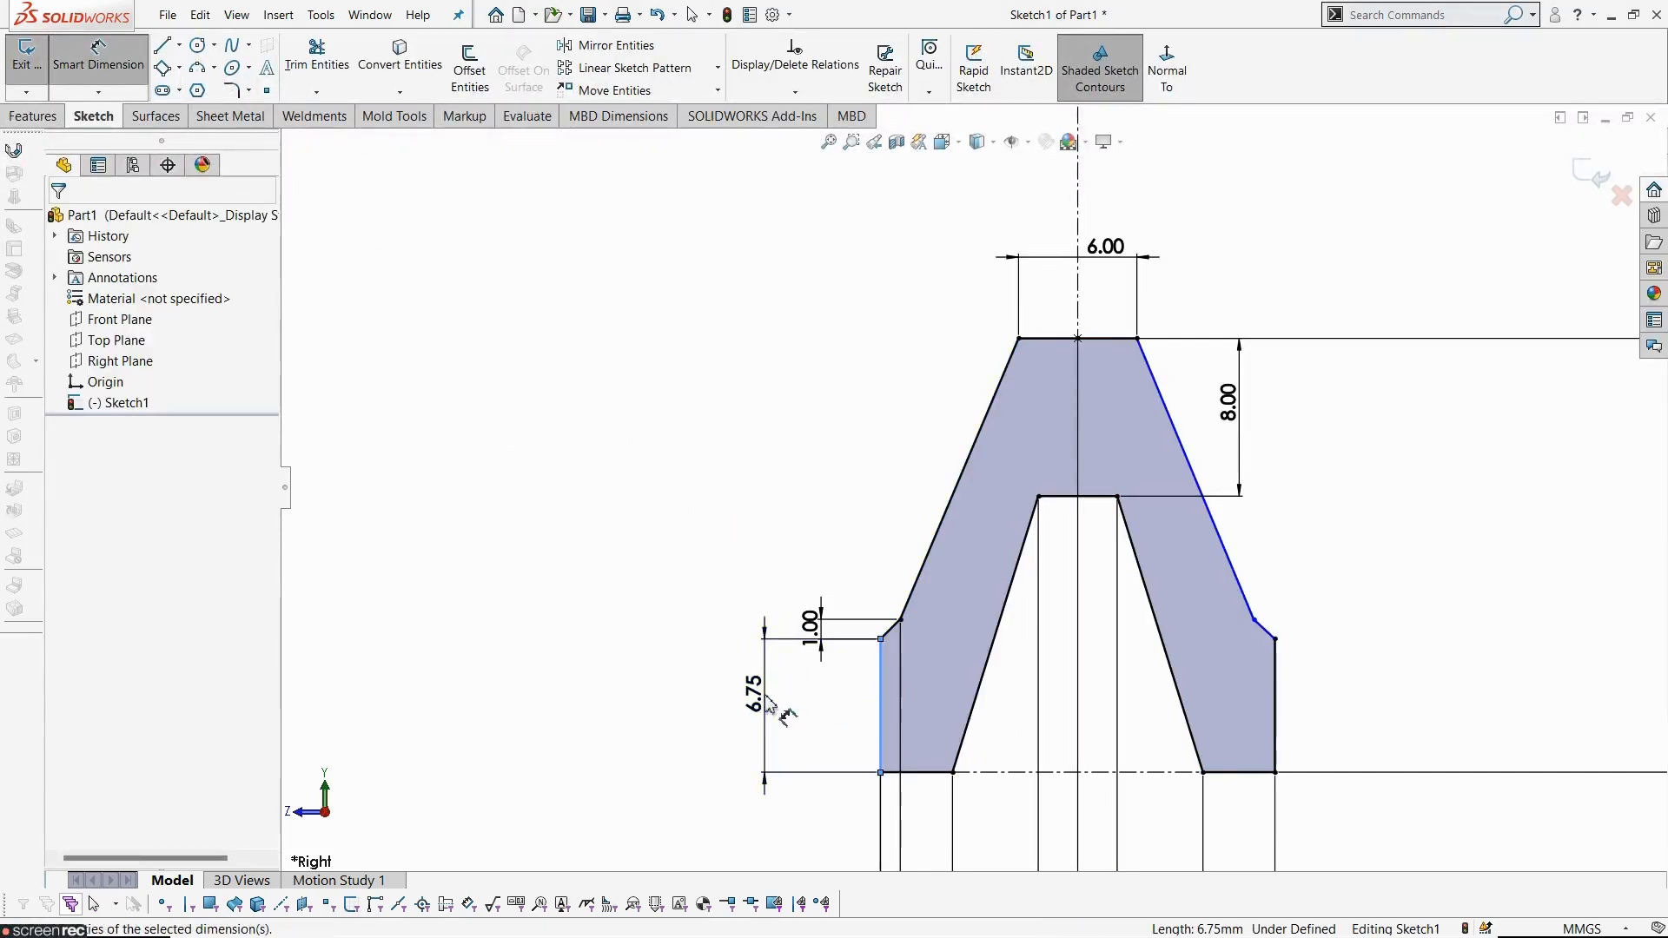
pyautogui.write('5')
pyautogui.press('Return')
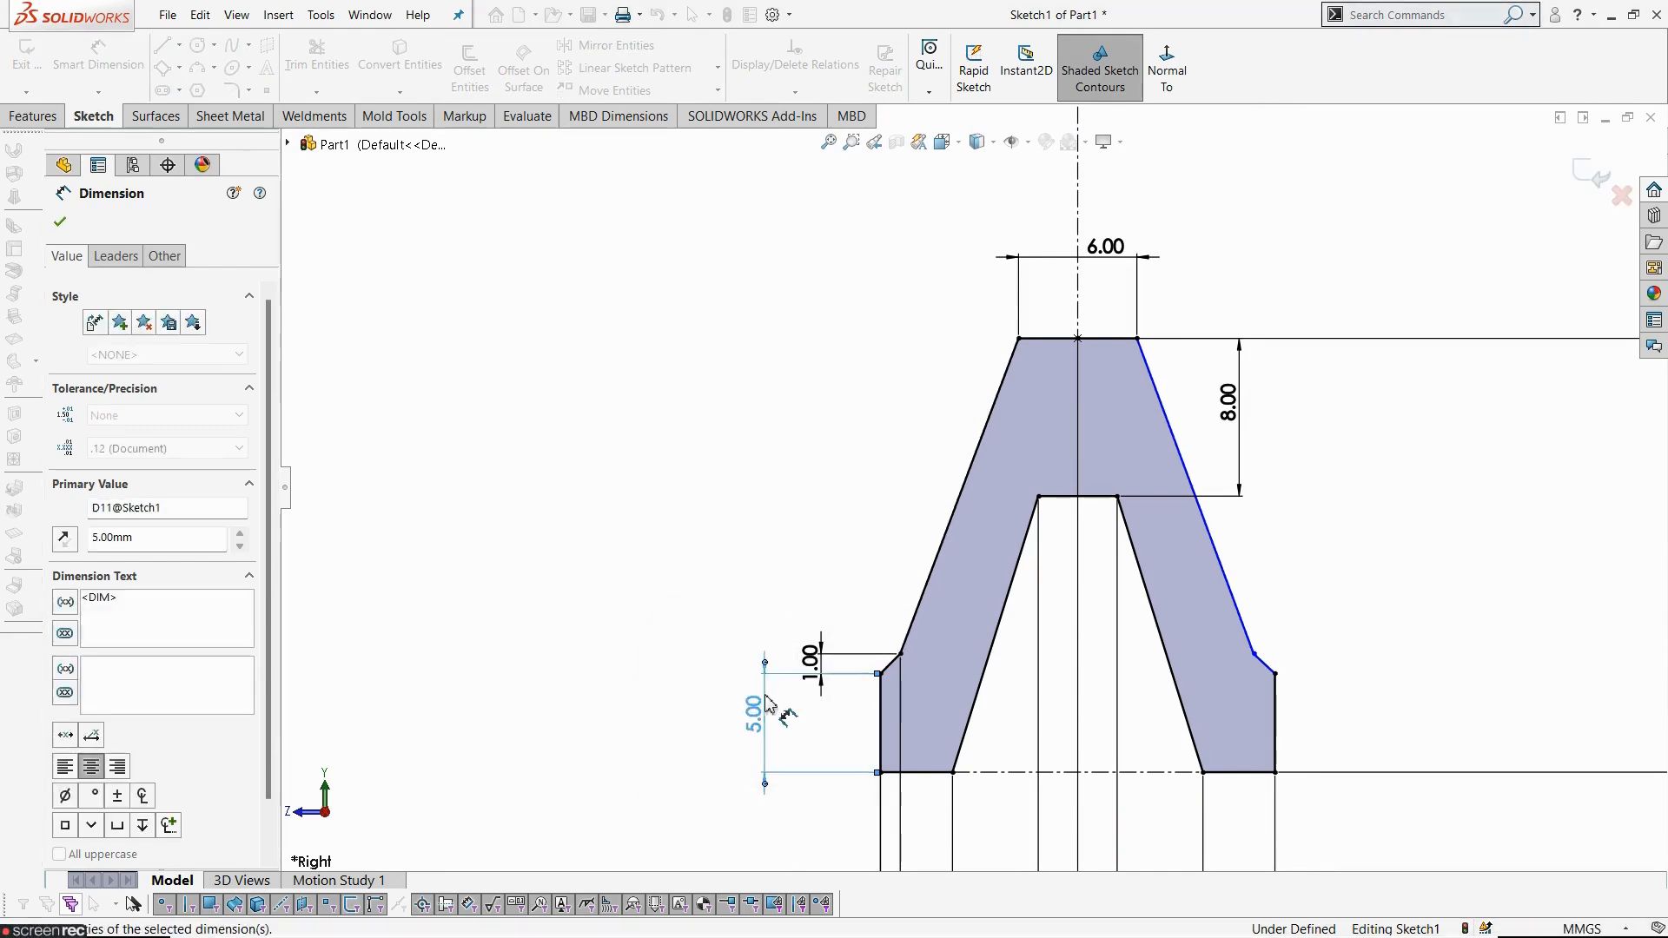
pyautogui.click(1342, 643)
pyautogui.scroll(4, 1304, 671)
pyautogui.scroll(-4, 1130, 665)
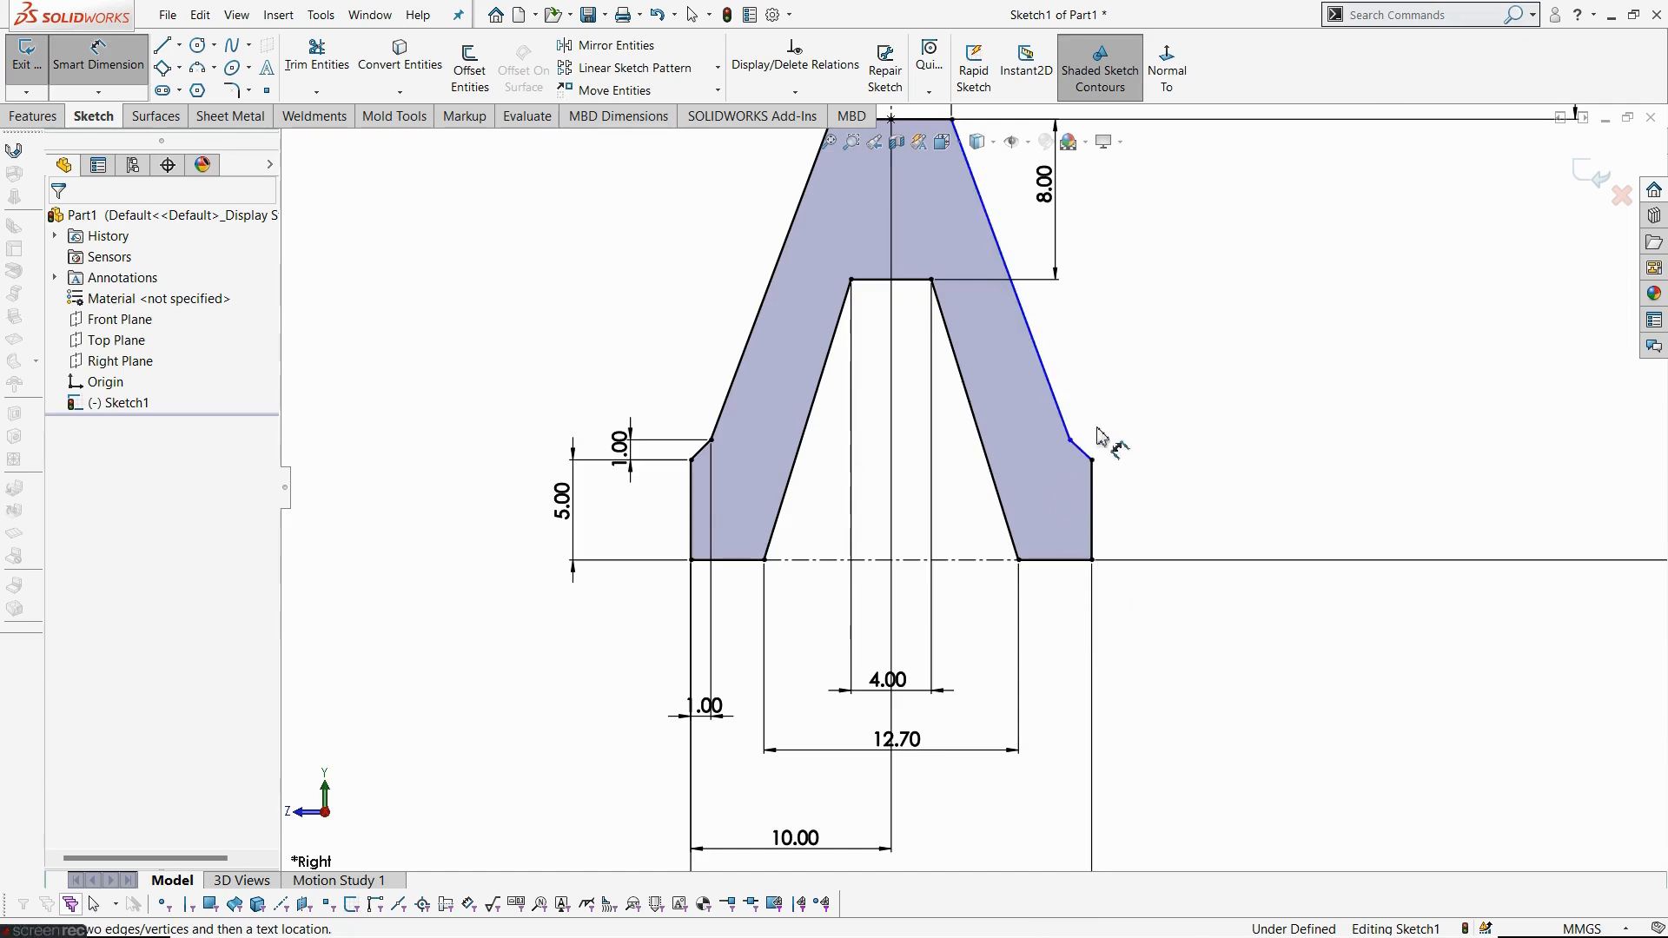
pyautogui.press('Escape')
# - Make the left and right shoulder chamfer lines equal
pyautogui.click(1082, 454)
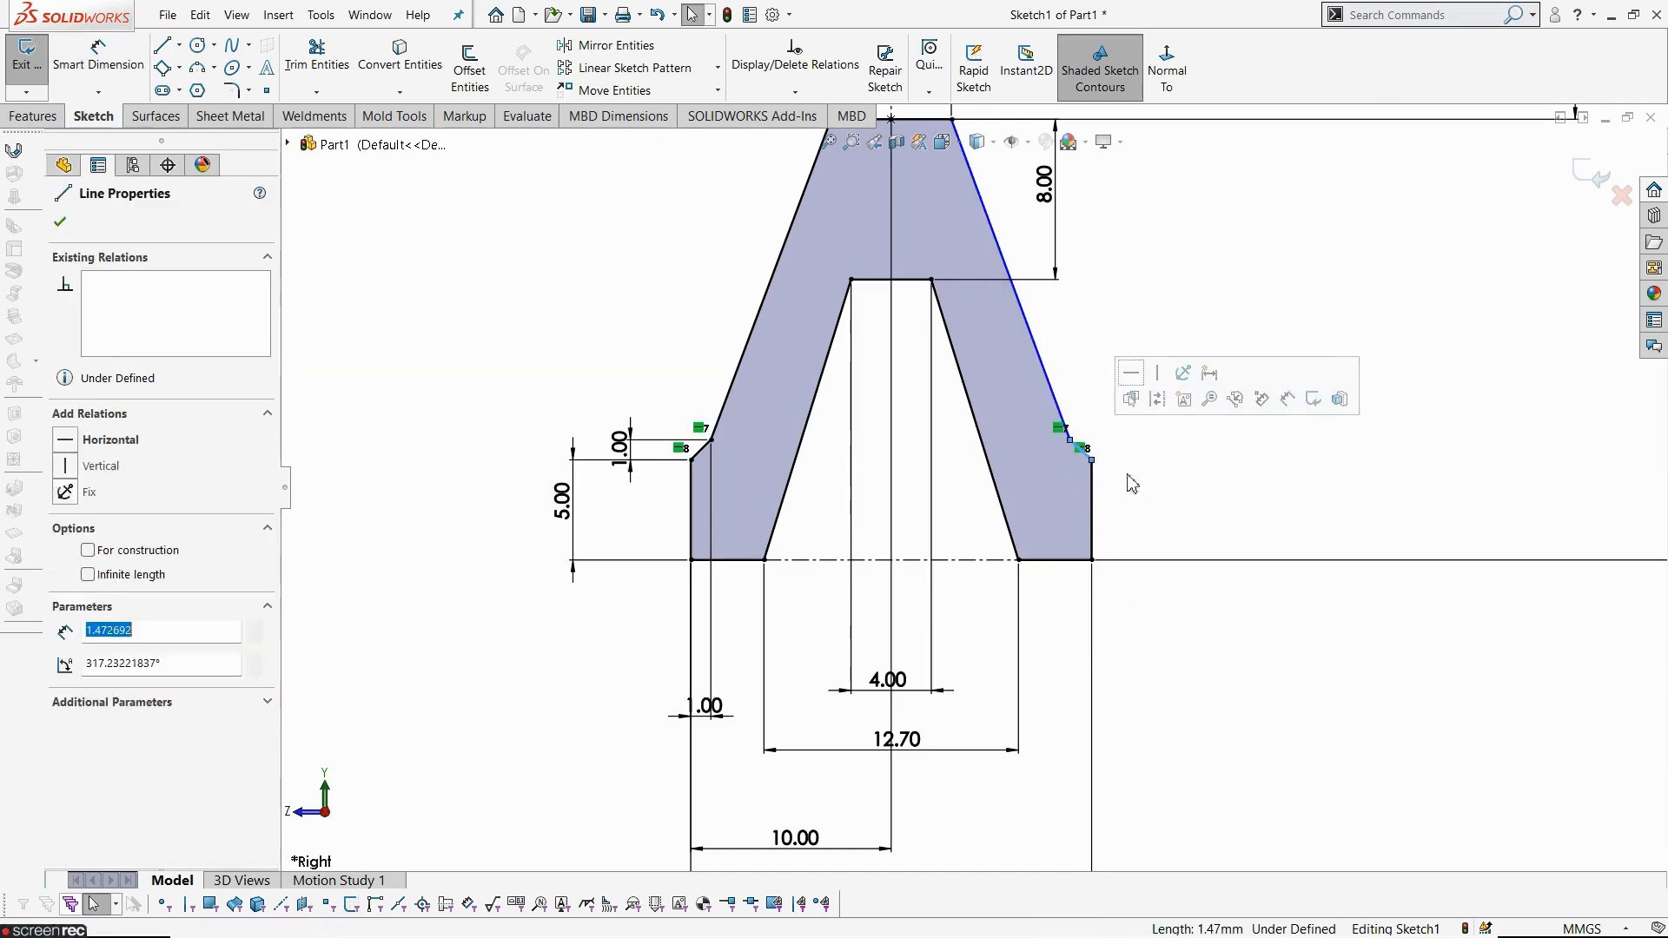
pyautogui.click(1138, 480)
pyautogui.scroll(-3, 1151, 478)
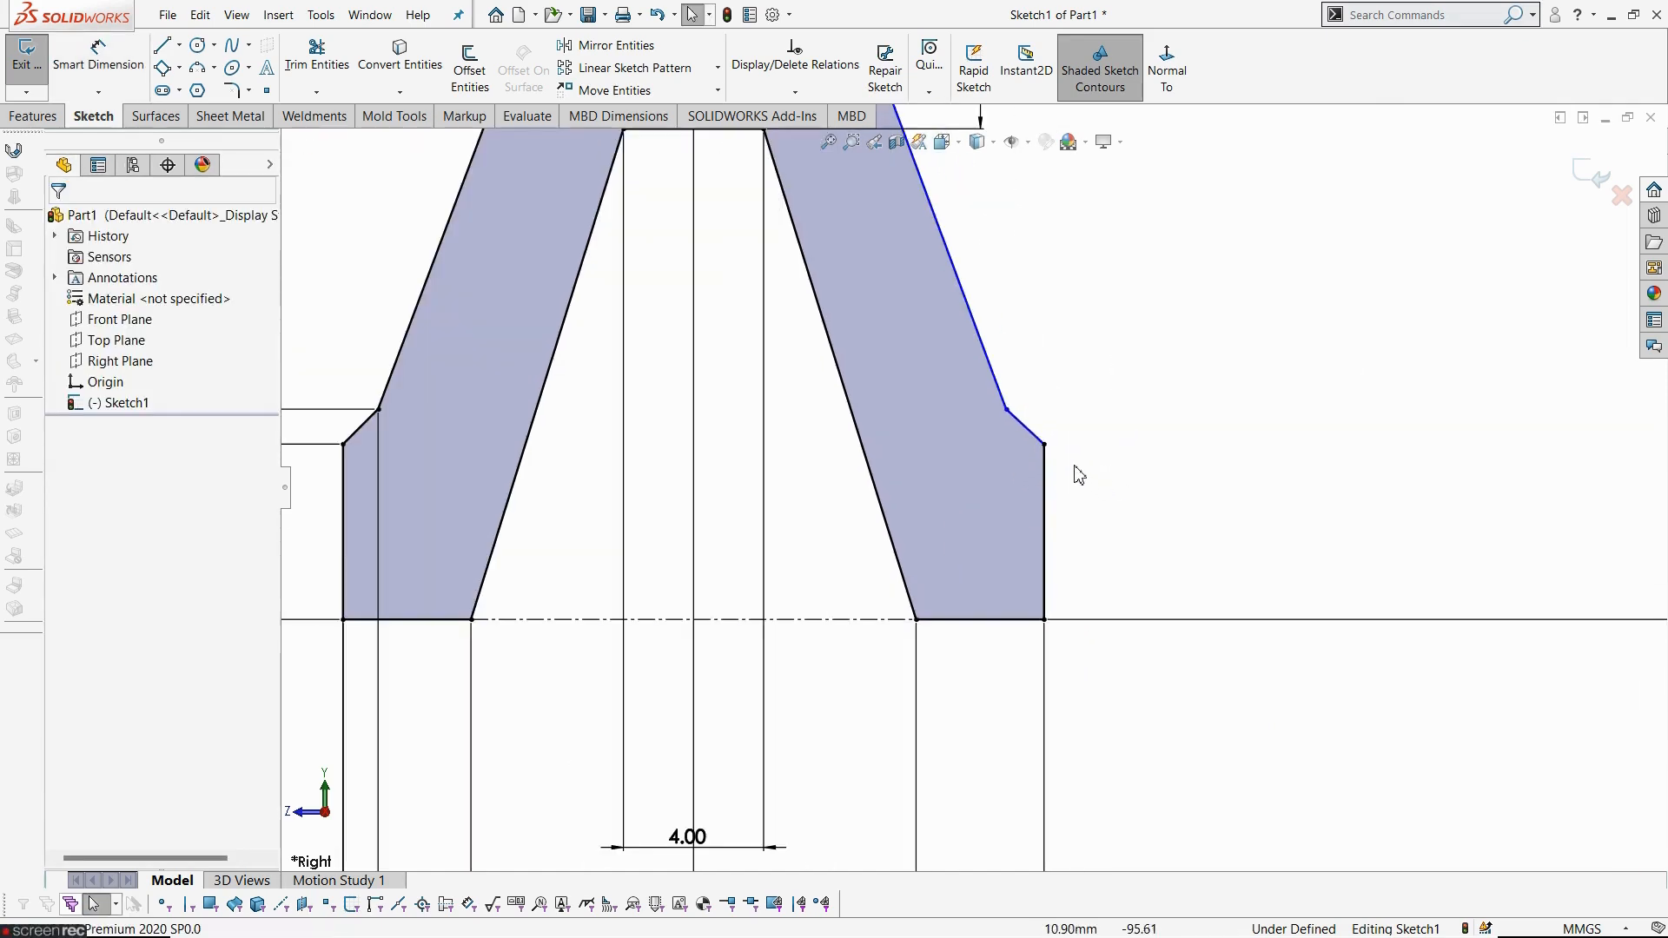
pyautogui.click(1015, 457)
pyautogui.scroll(3, 989, 497)
pyautogui.scroll(-3, 674, 495)
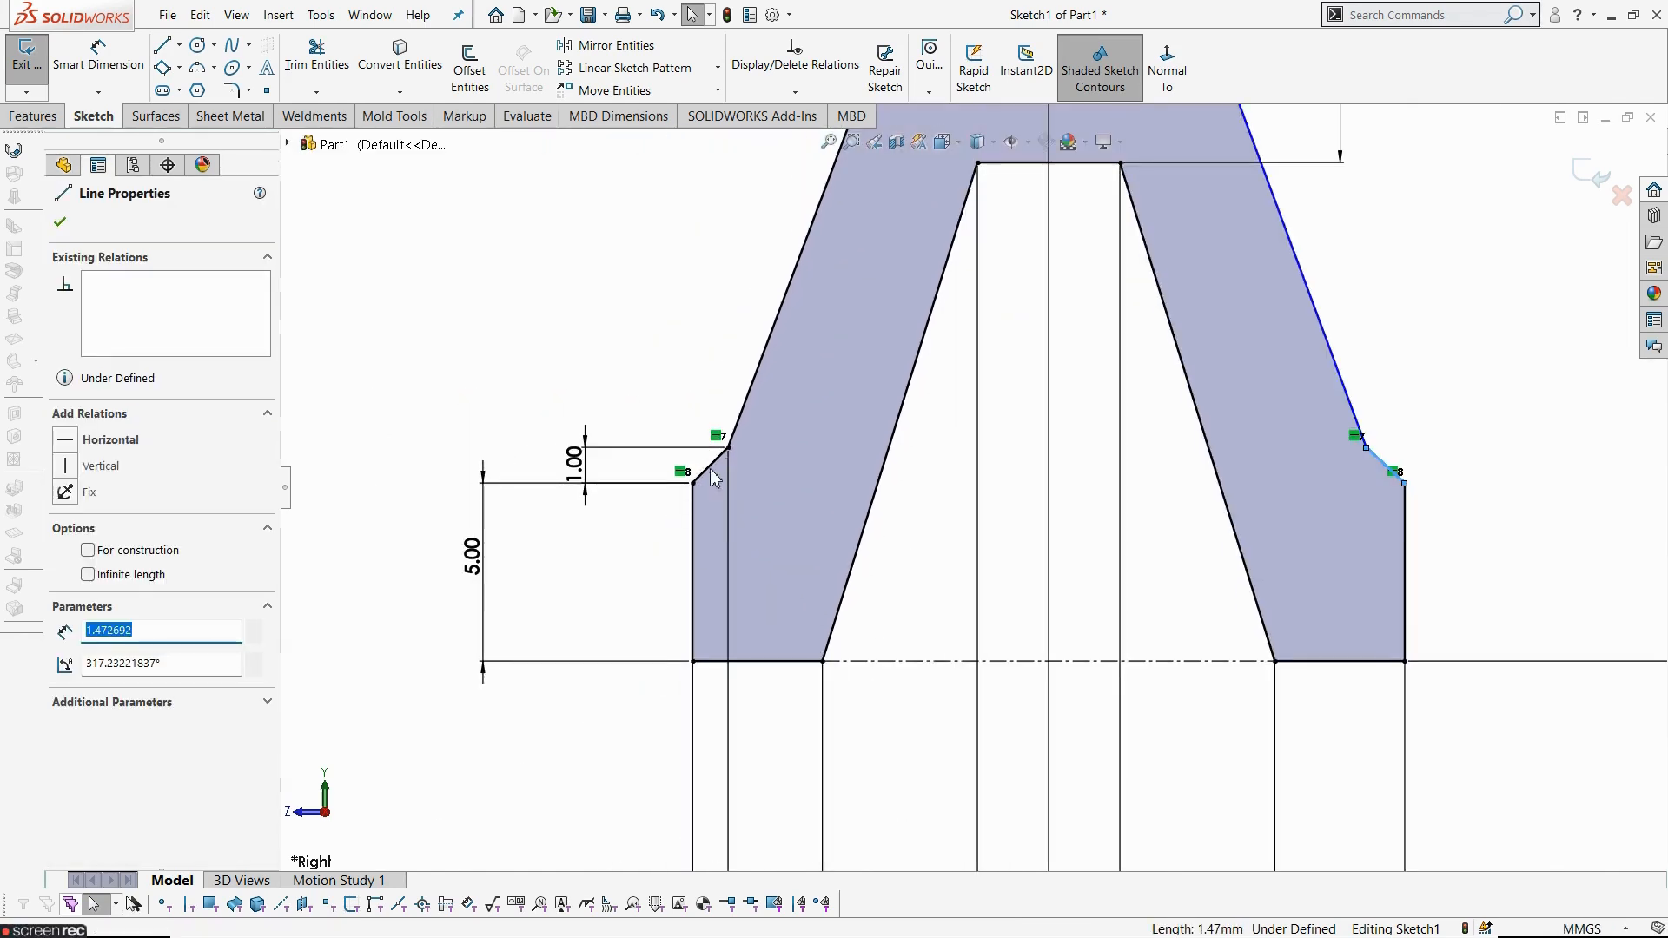
pyautogui.keyDown('ctrl'); pyautogui.click(710, 466); pyautogui.keyUp('ctrl')
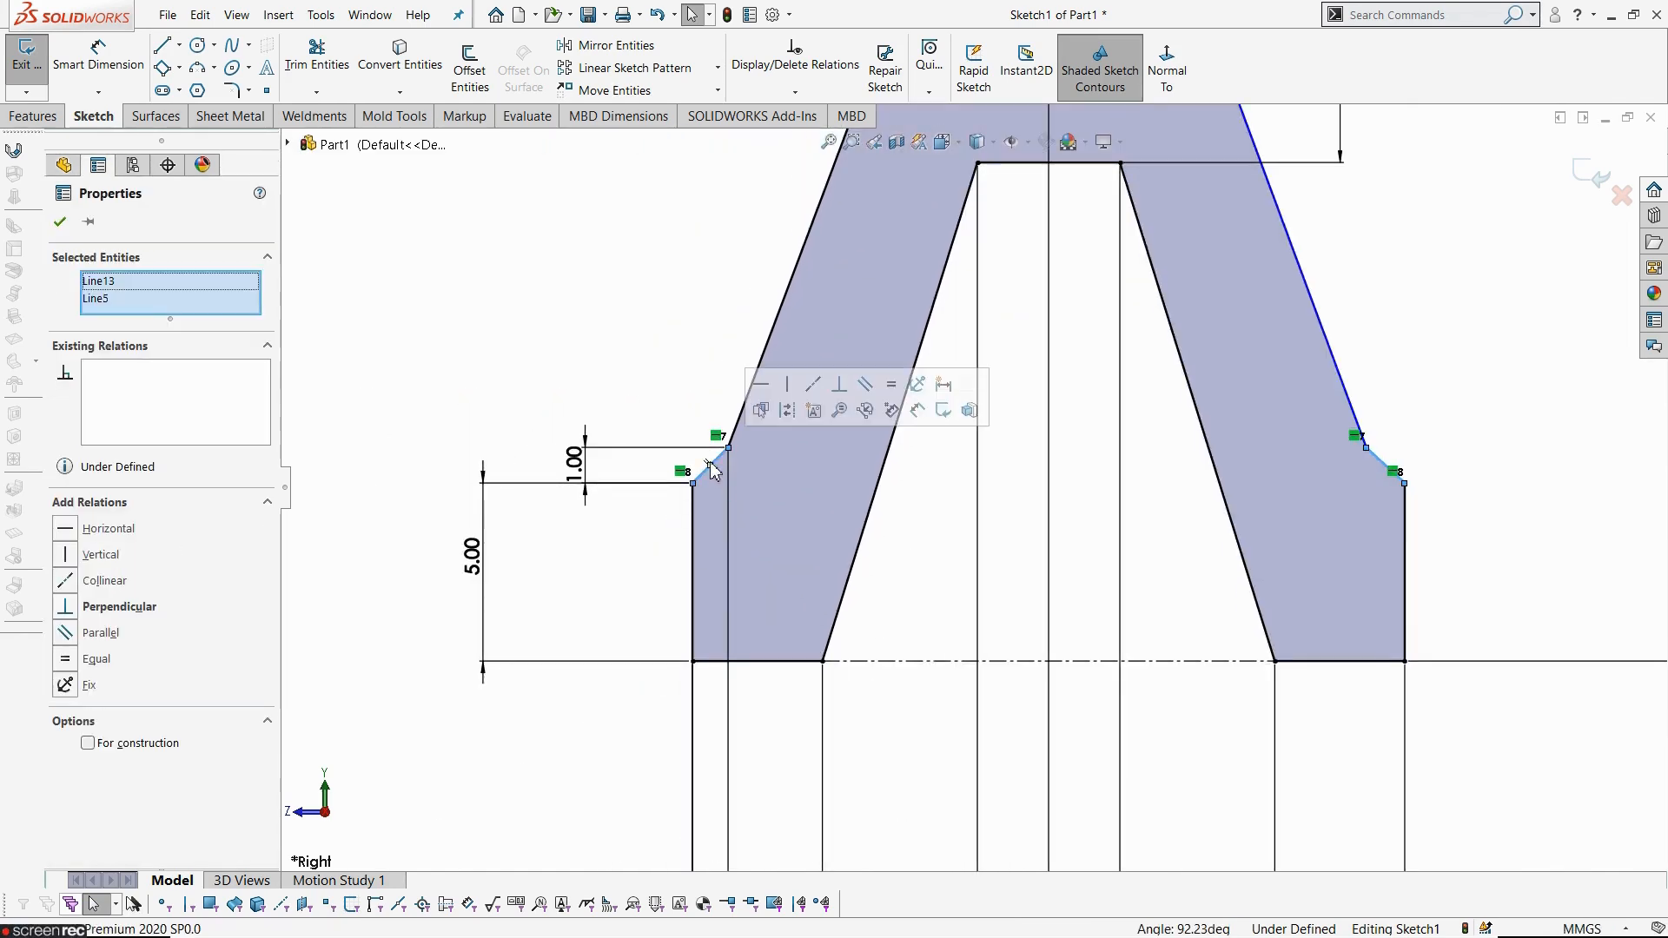
pyautogui.click(890, 391)
pyautogui.click(1510, 432)
# - Exit the sketch
pyautogui.scroll(4, 1258, 553)
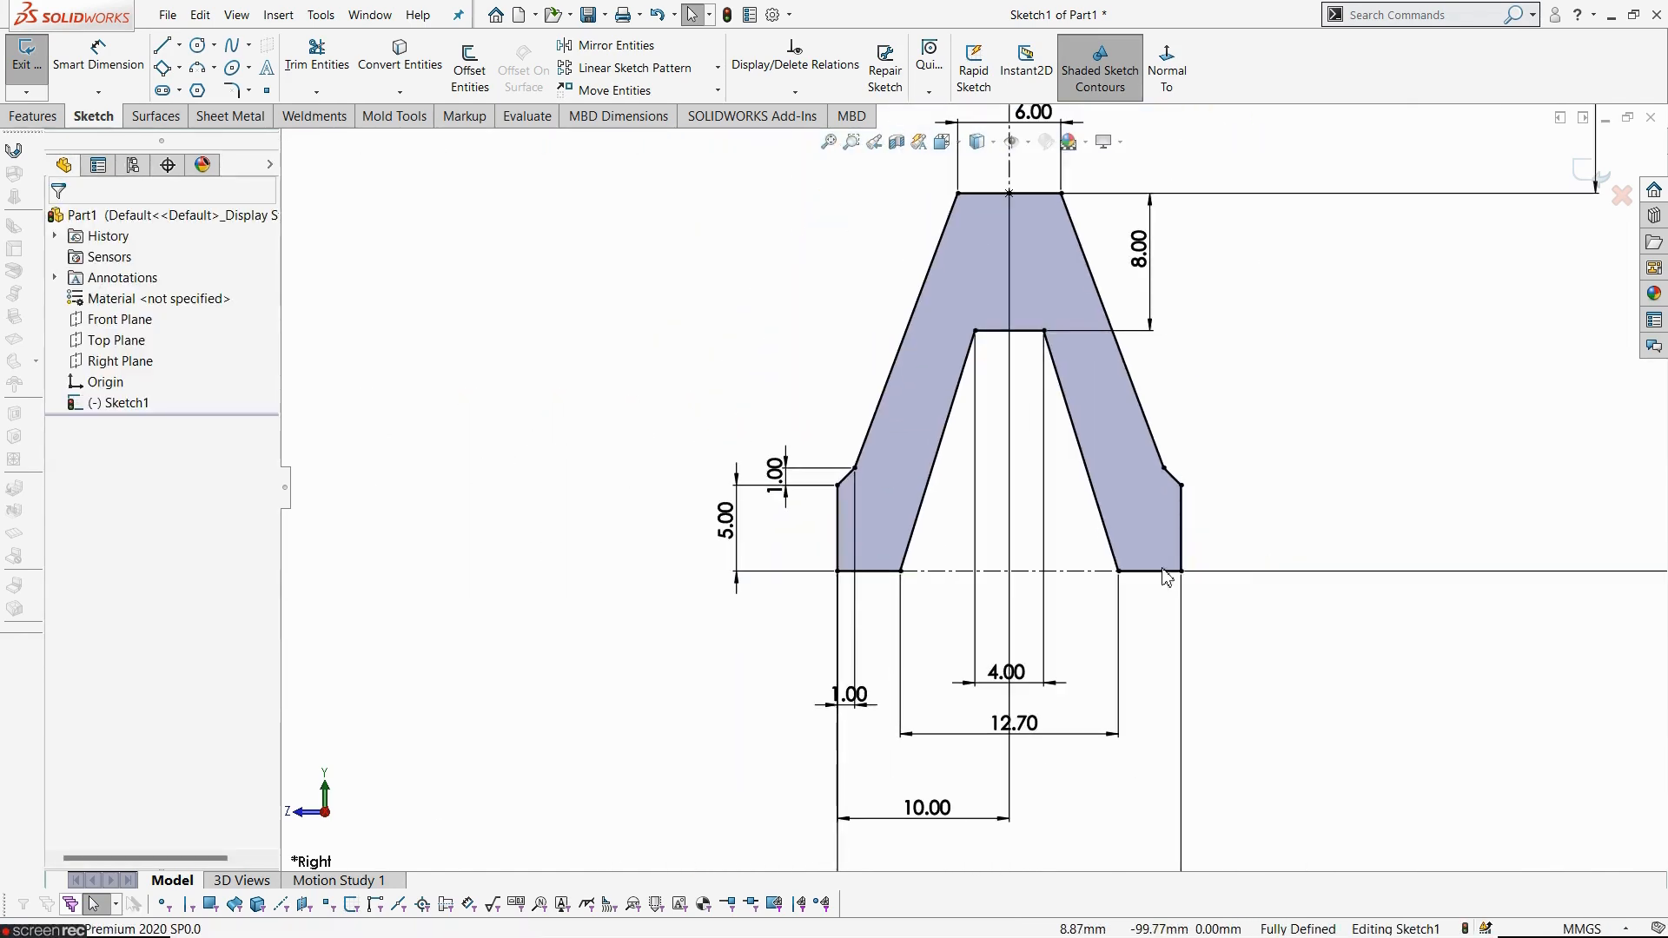
pyautogui.scroll(2, 974, 490)
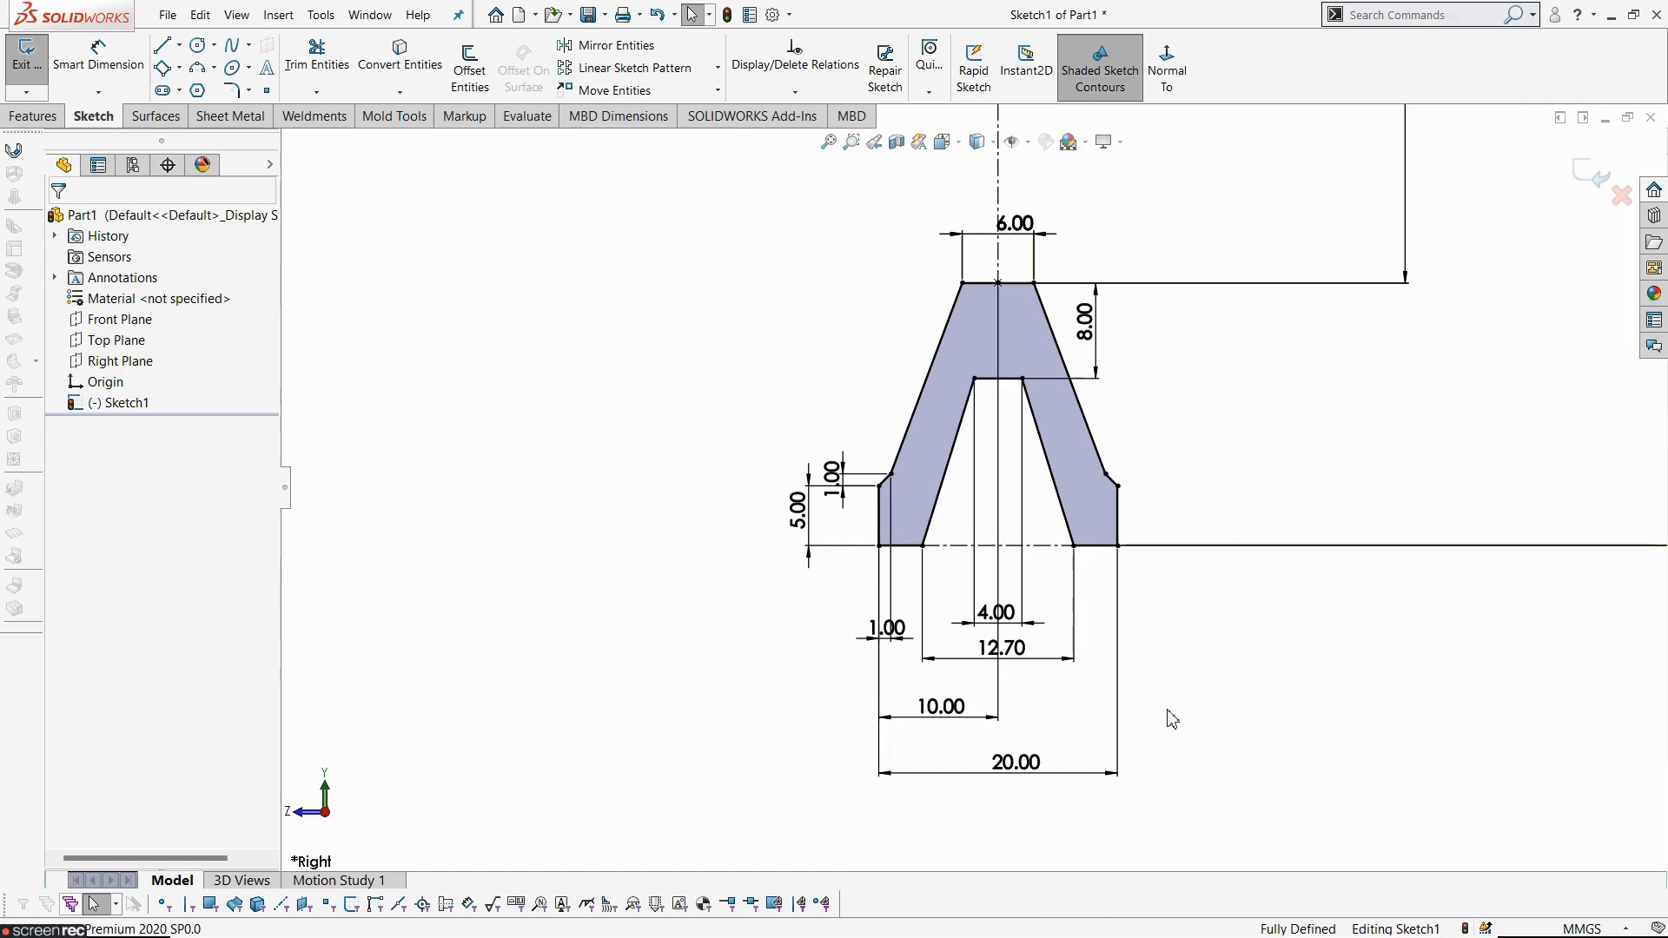
pyautogui.scroll(5, 1106, 577)
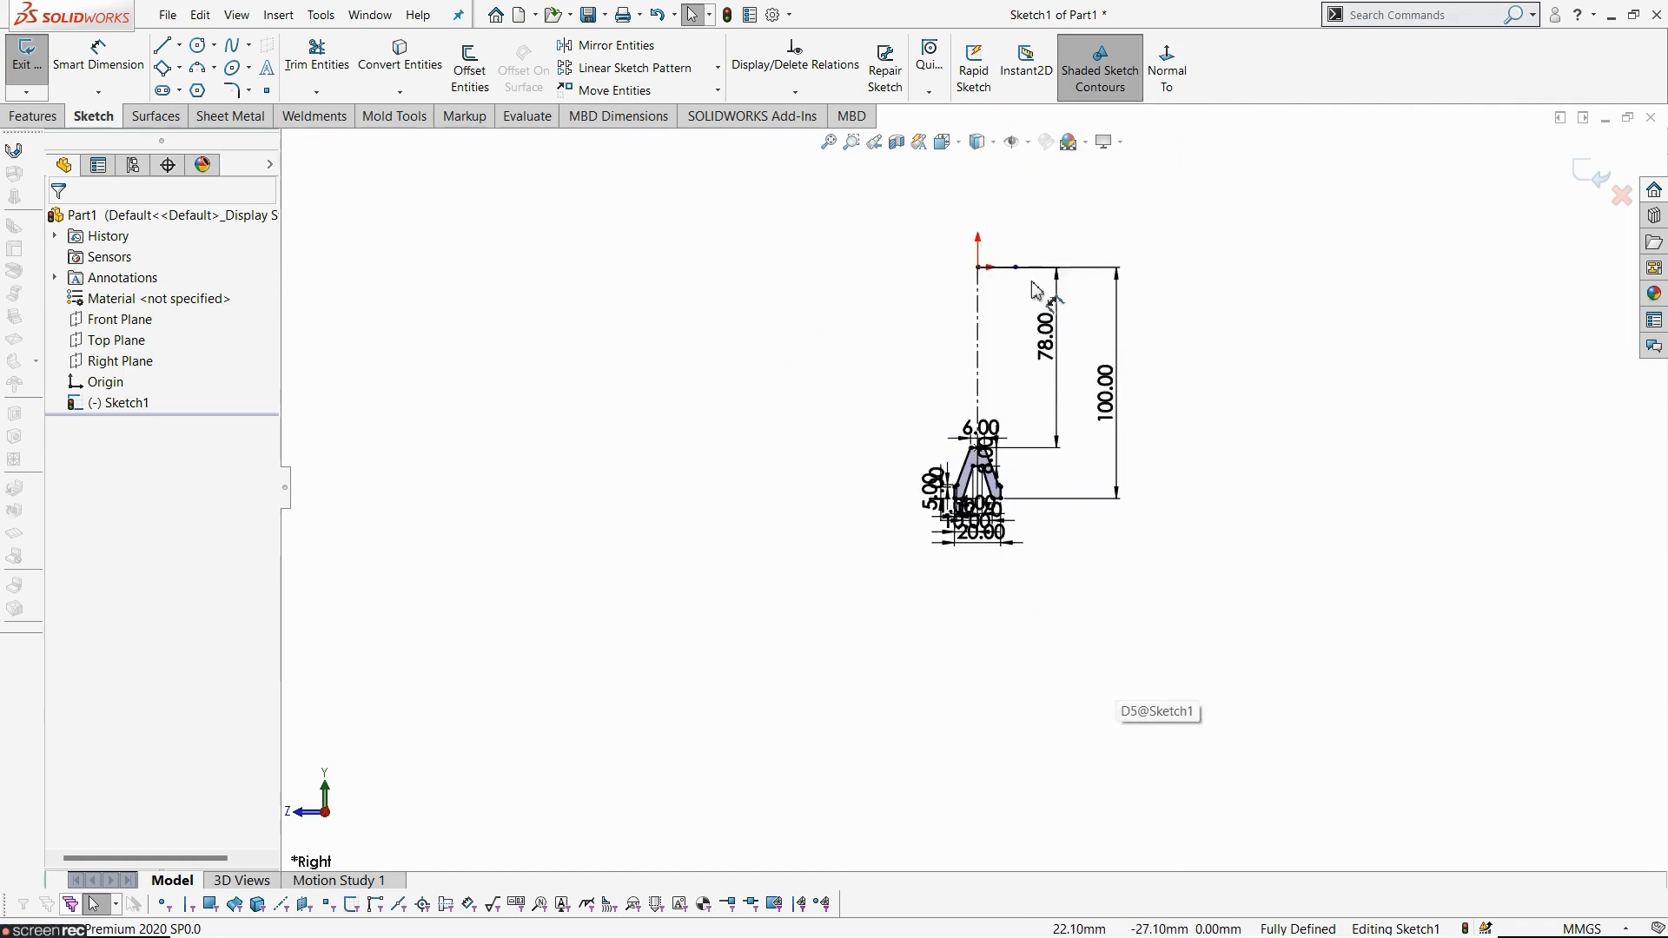
pyautogui.scroll(-3, 1037, 291)
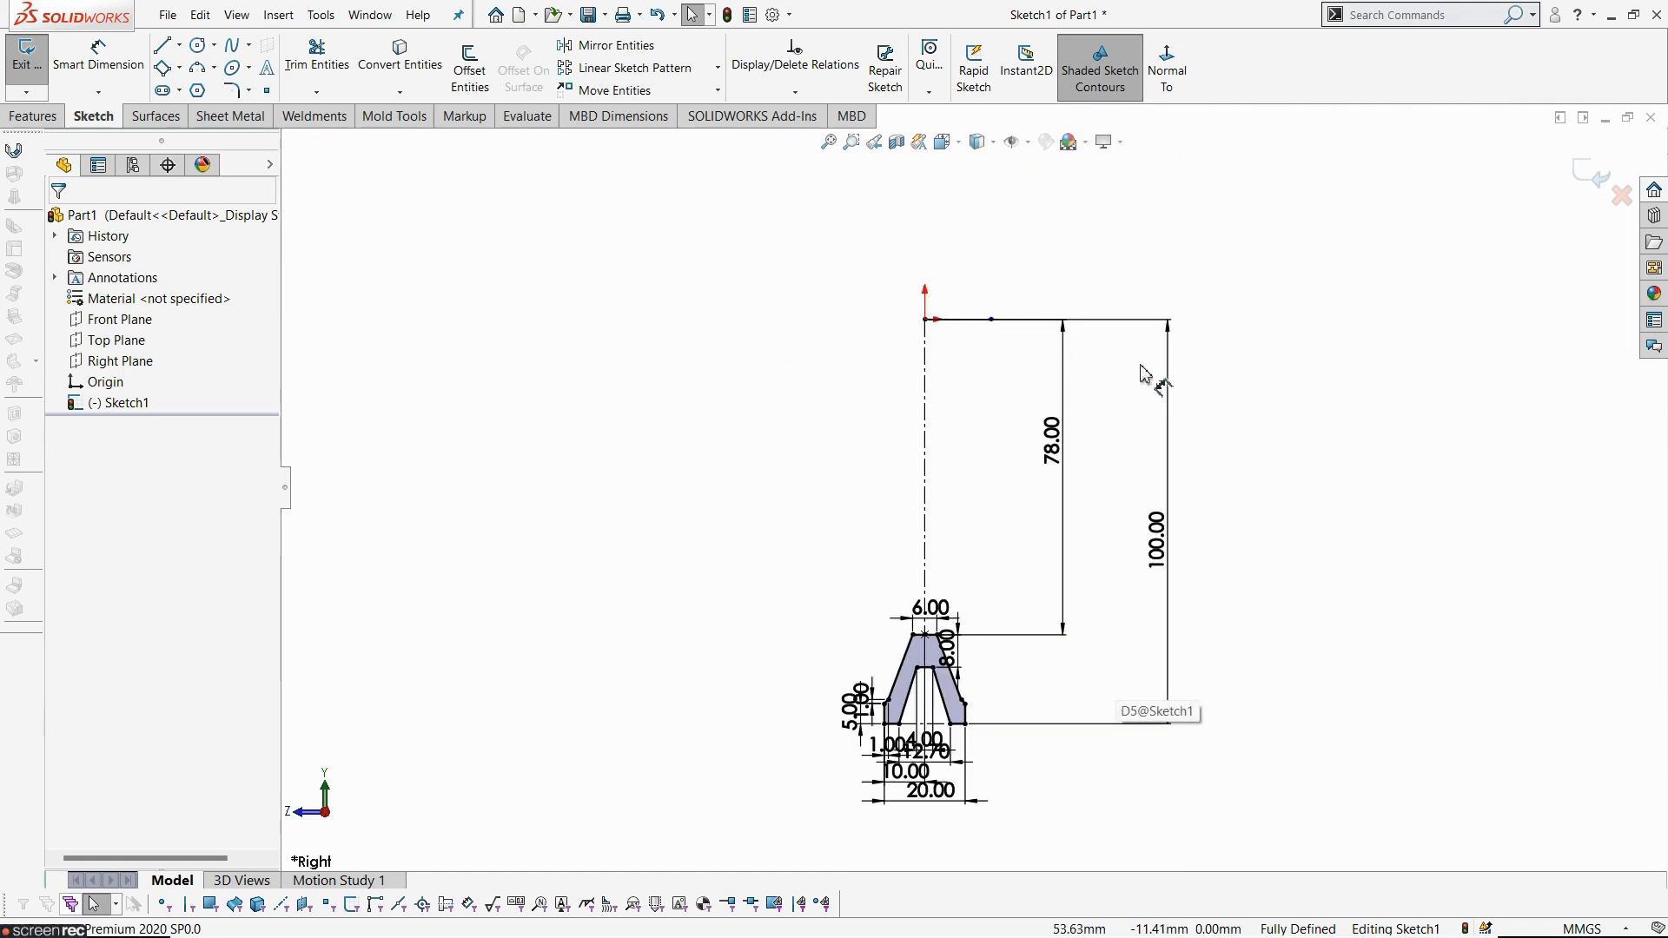
pyautogui.click(21, 45)
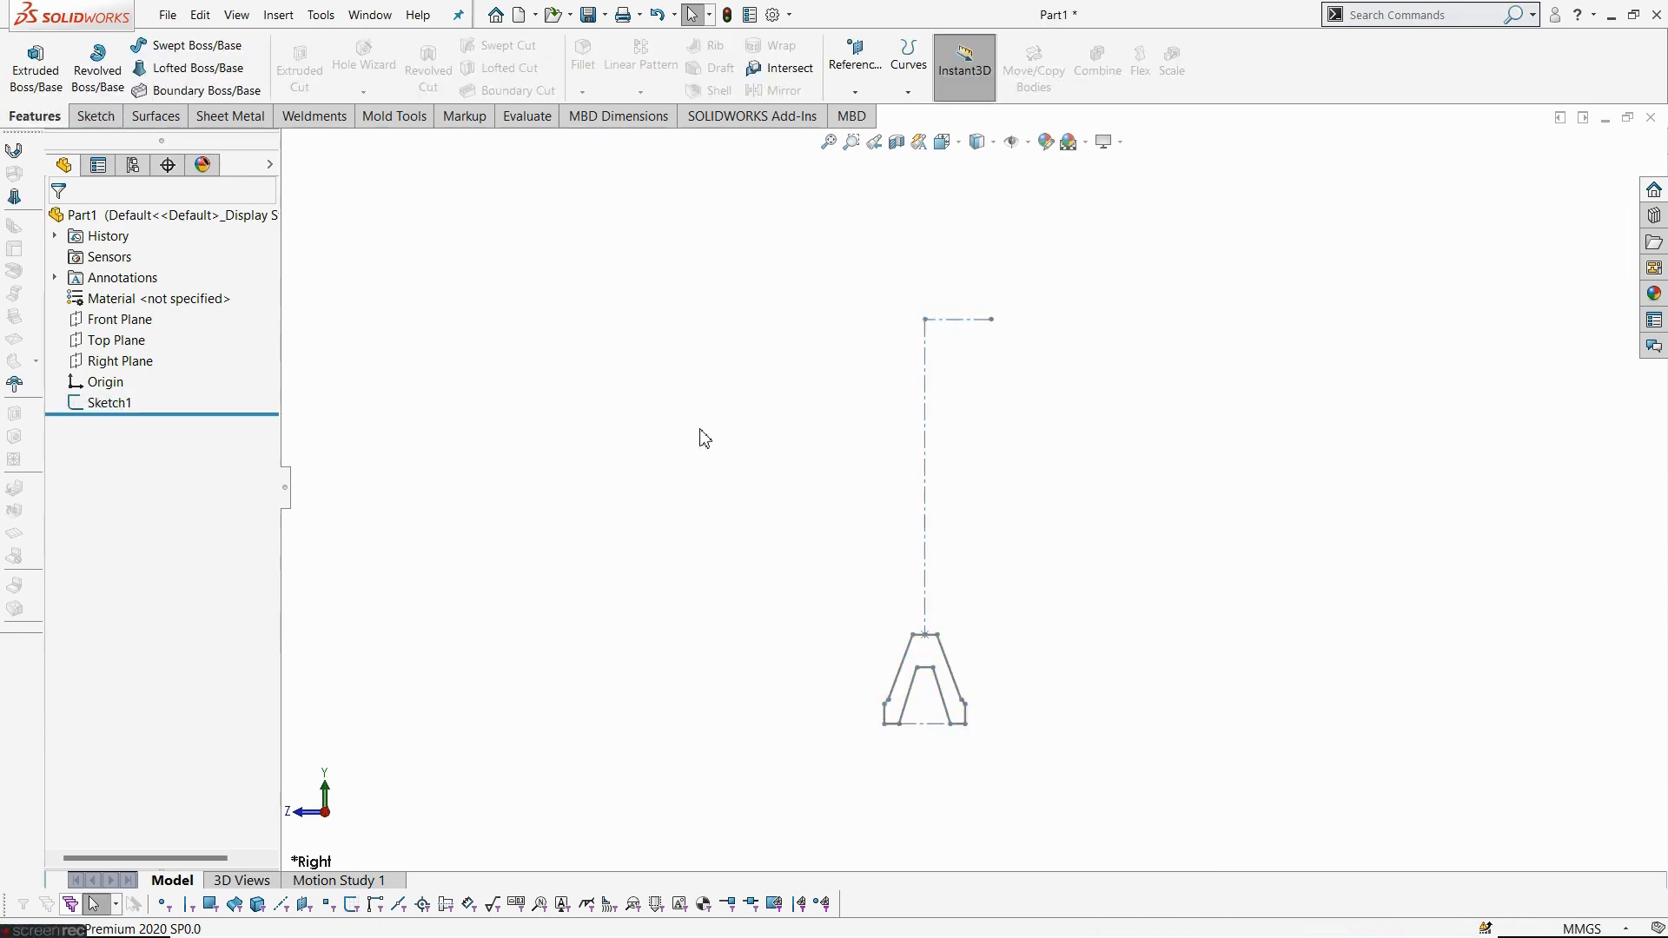
# - Try to revolve the sketch about the short horizontal line at the origin
pyautogui.click(113, 68)
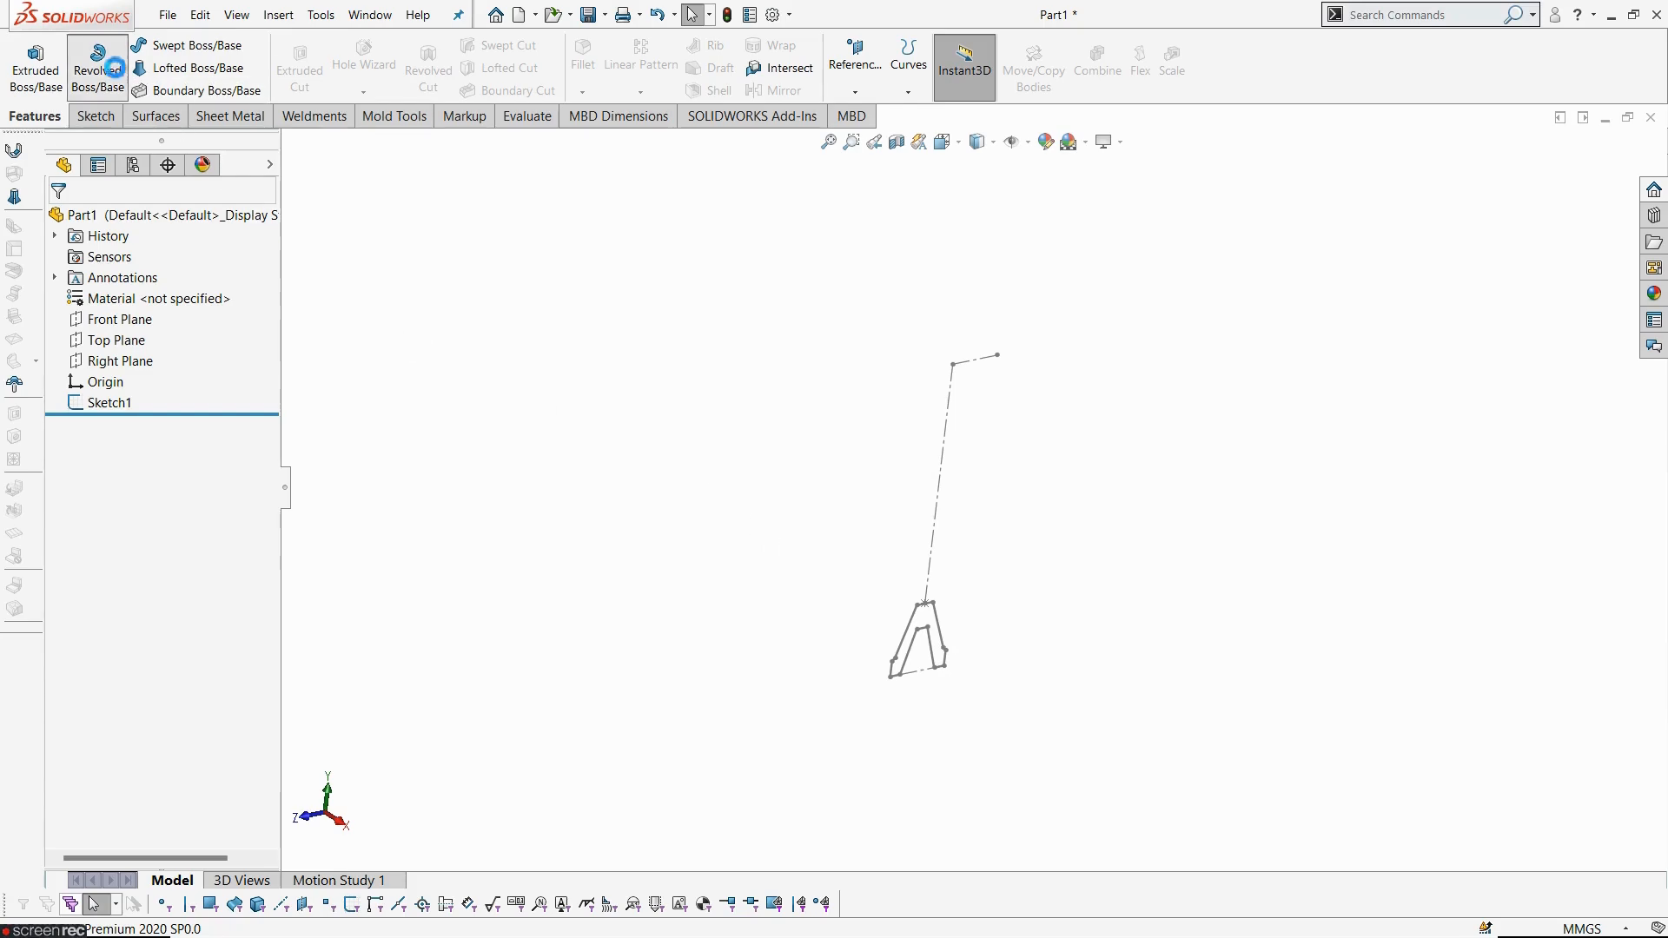
pyautogui.click(977, 370)
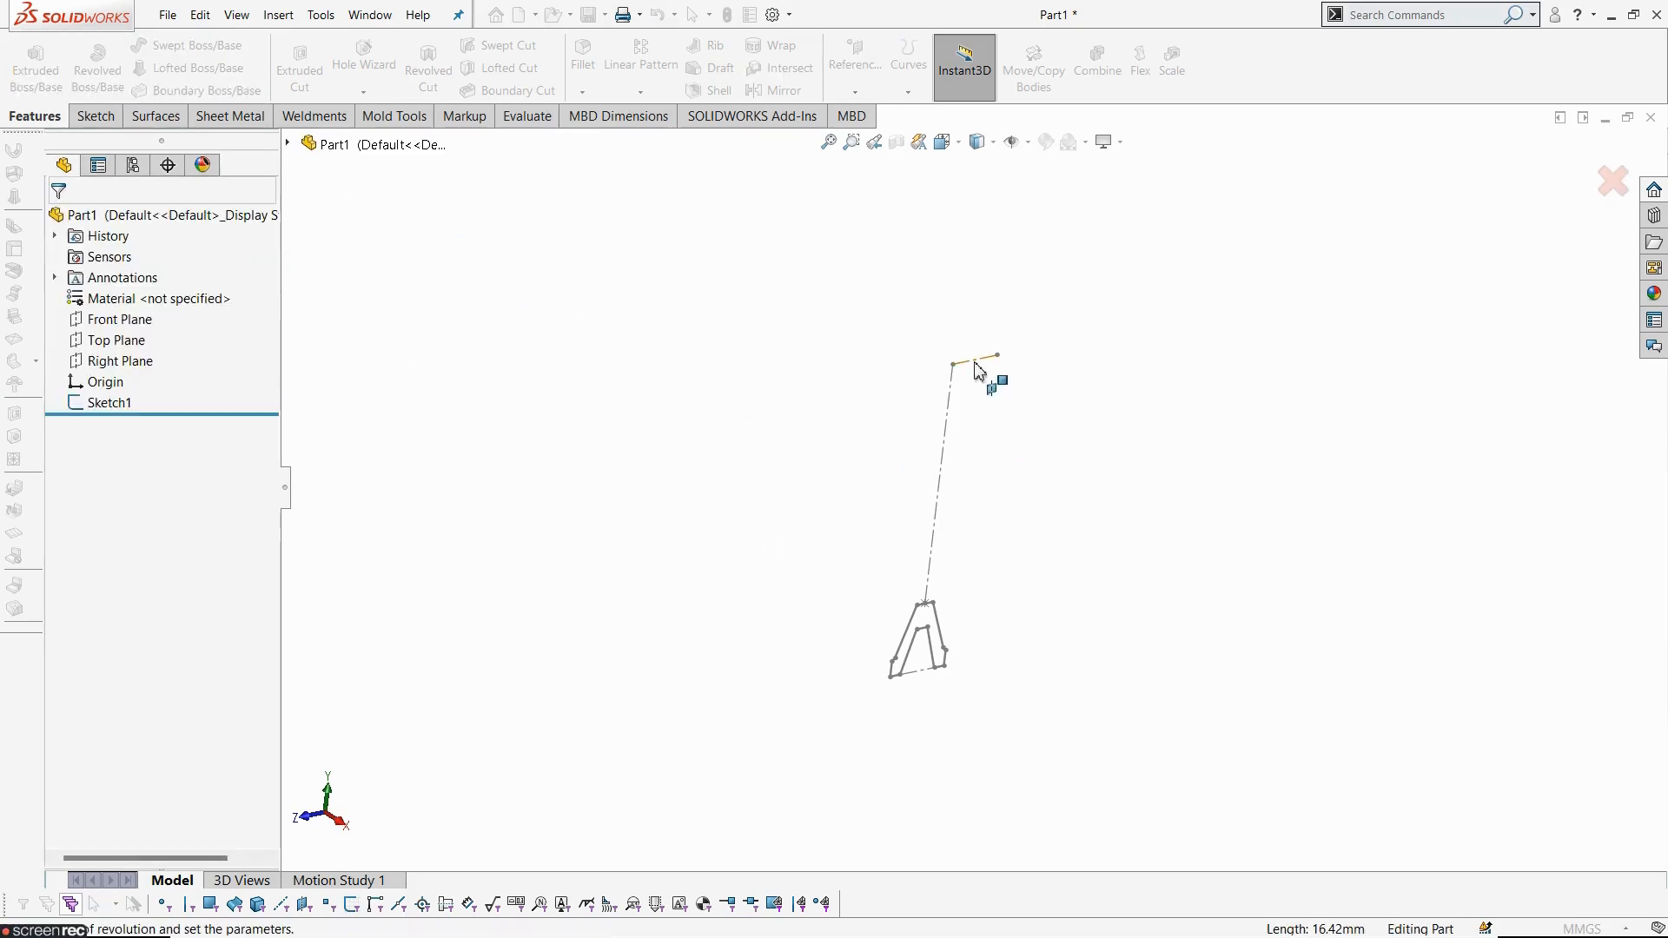
pyautogui.moveTo(1040, 416)
pyautogui.mouseDown(button='middle')
pyautogui.moveTo(1117, 447)
pyautogui.moveTo(1017, 441)
pyautogui.mouseUp(button='middle')
pyautogui.scroll(3, 1092, 587)
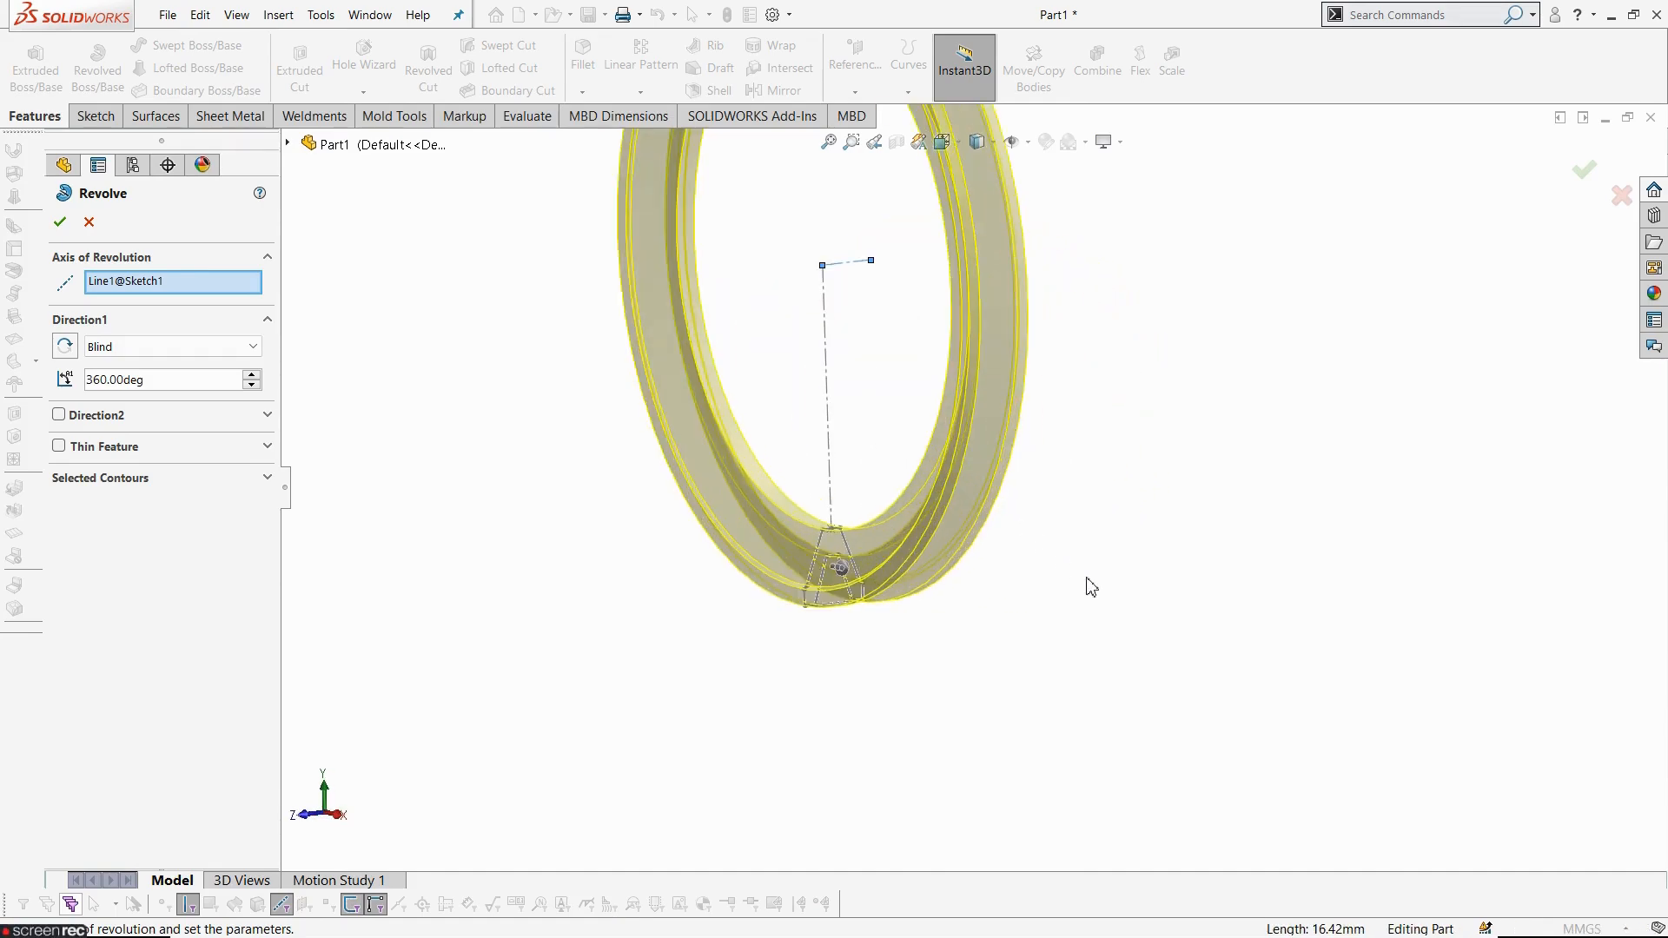
pyautogui.press('Escape')
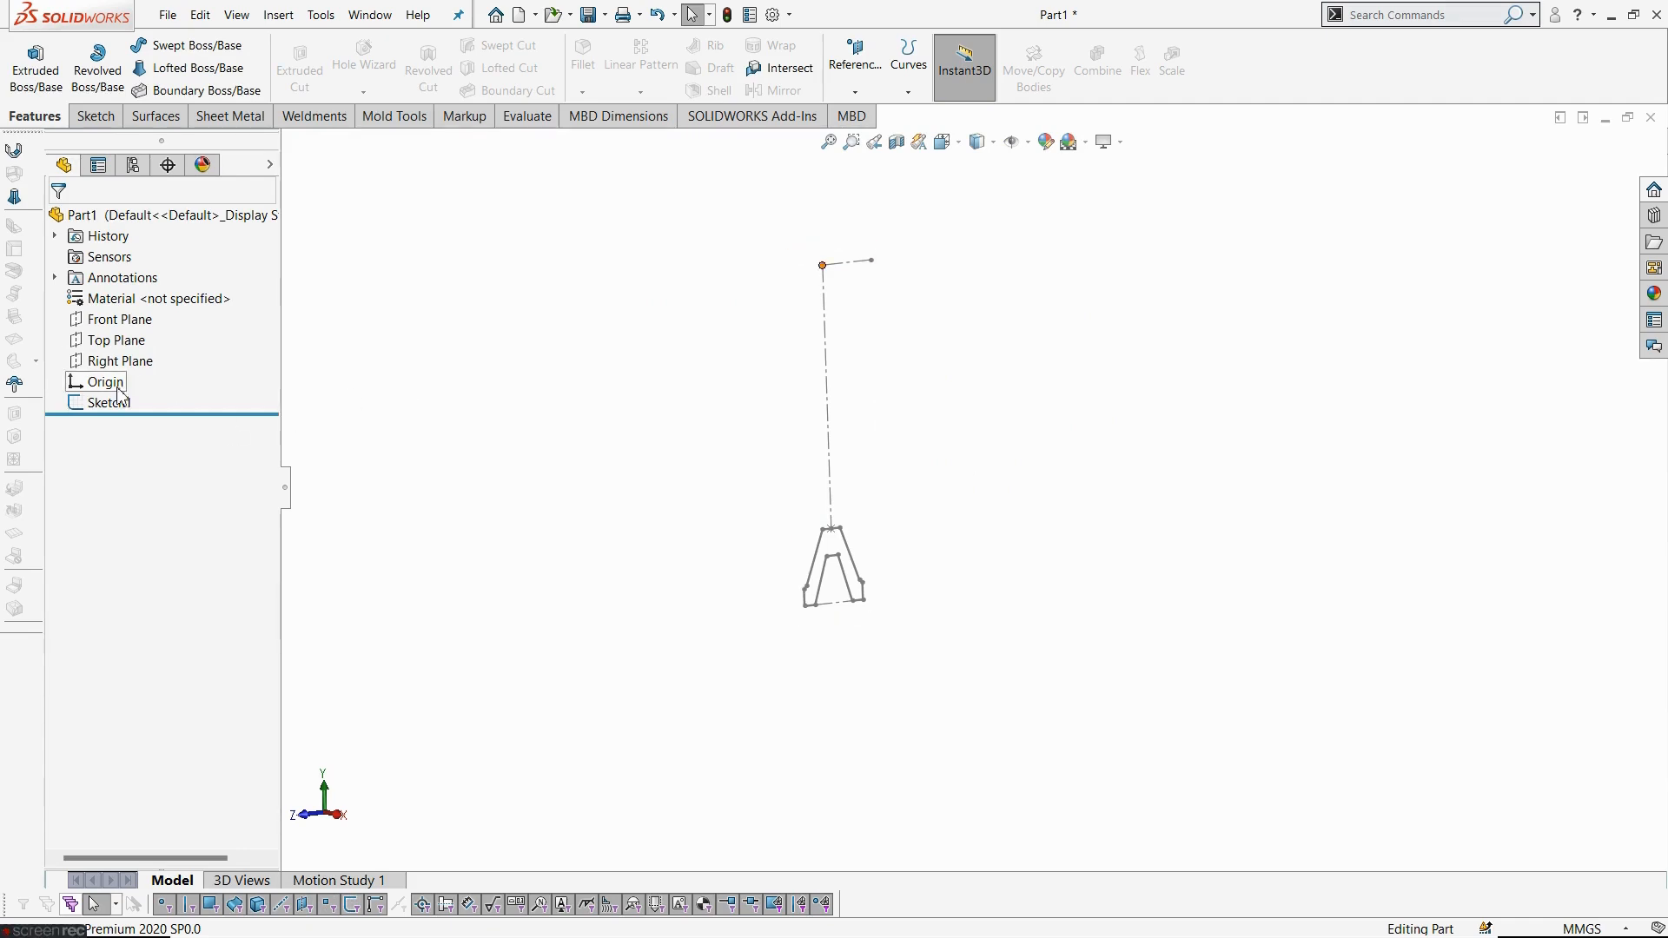
# - Reopen Sketch1 for editing and view it normal to its plane
pyautogui.click(120, 406)
pyautogui.click(132, 344)
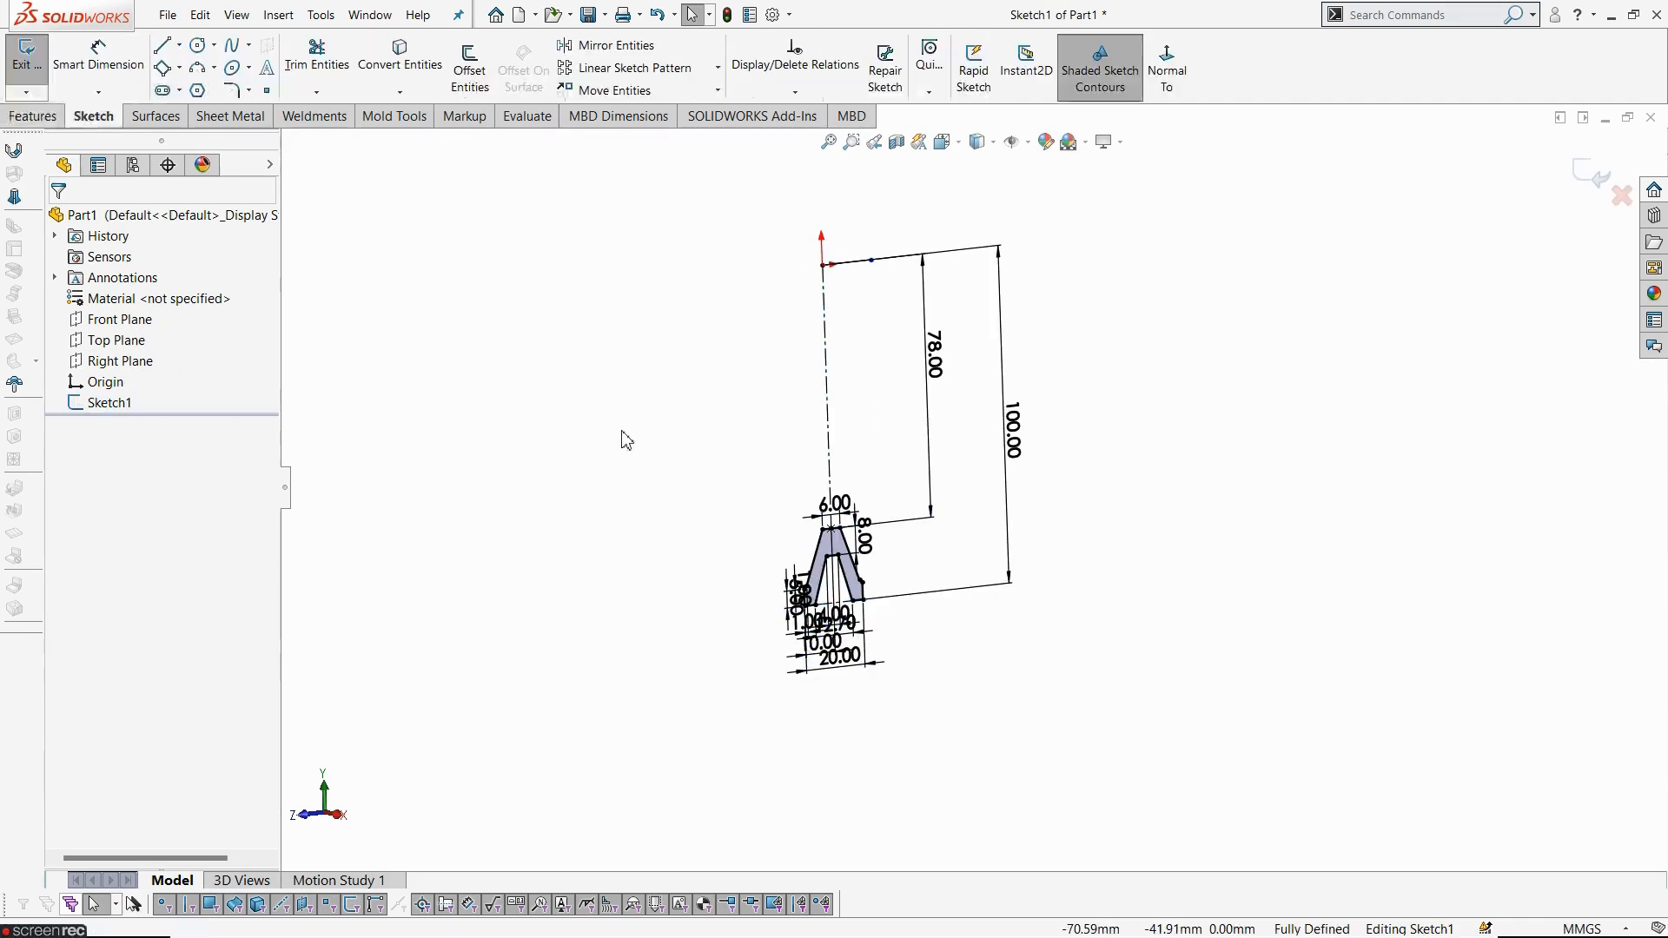
pyautogui.click(1167, 70)
pyautogui.scroll(-3, 856, 447)
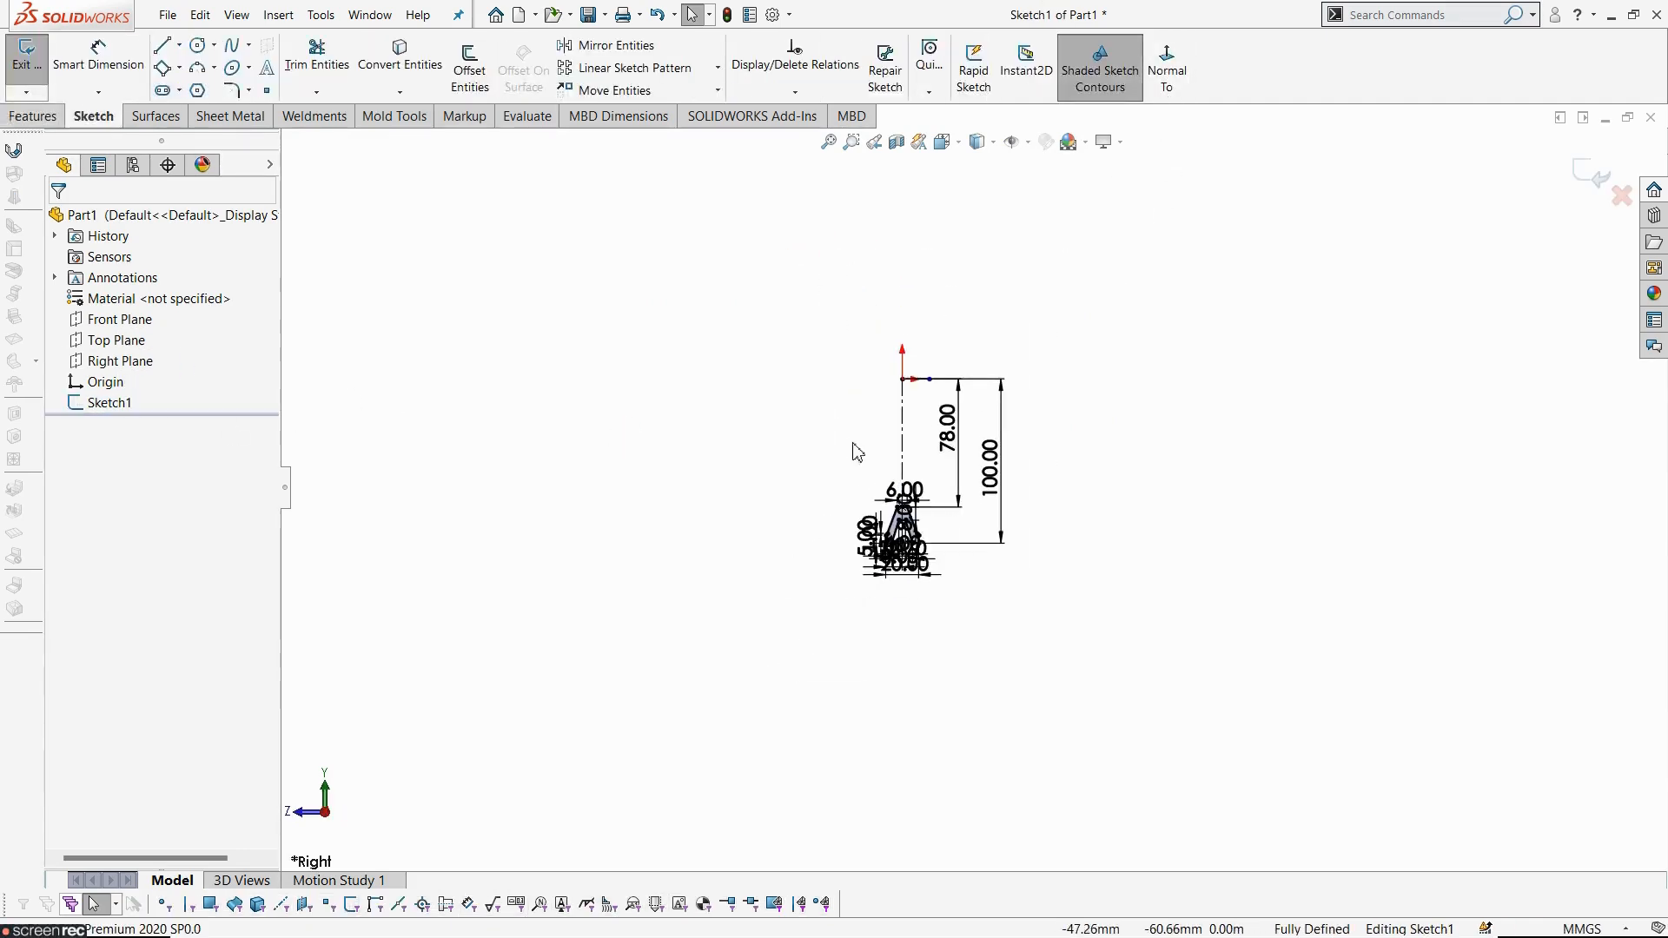
pyautogui.scroll(5, 880, 526)
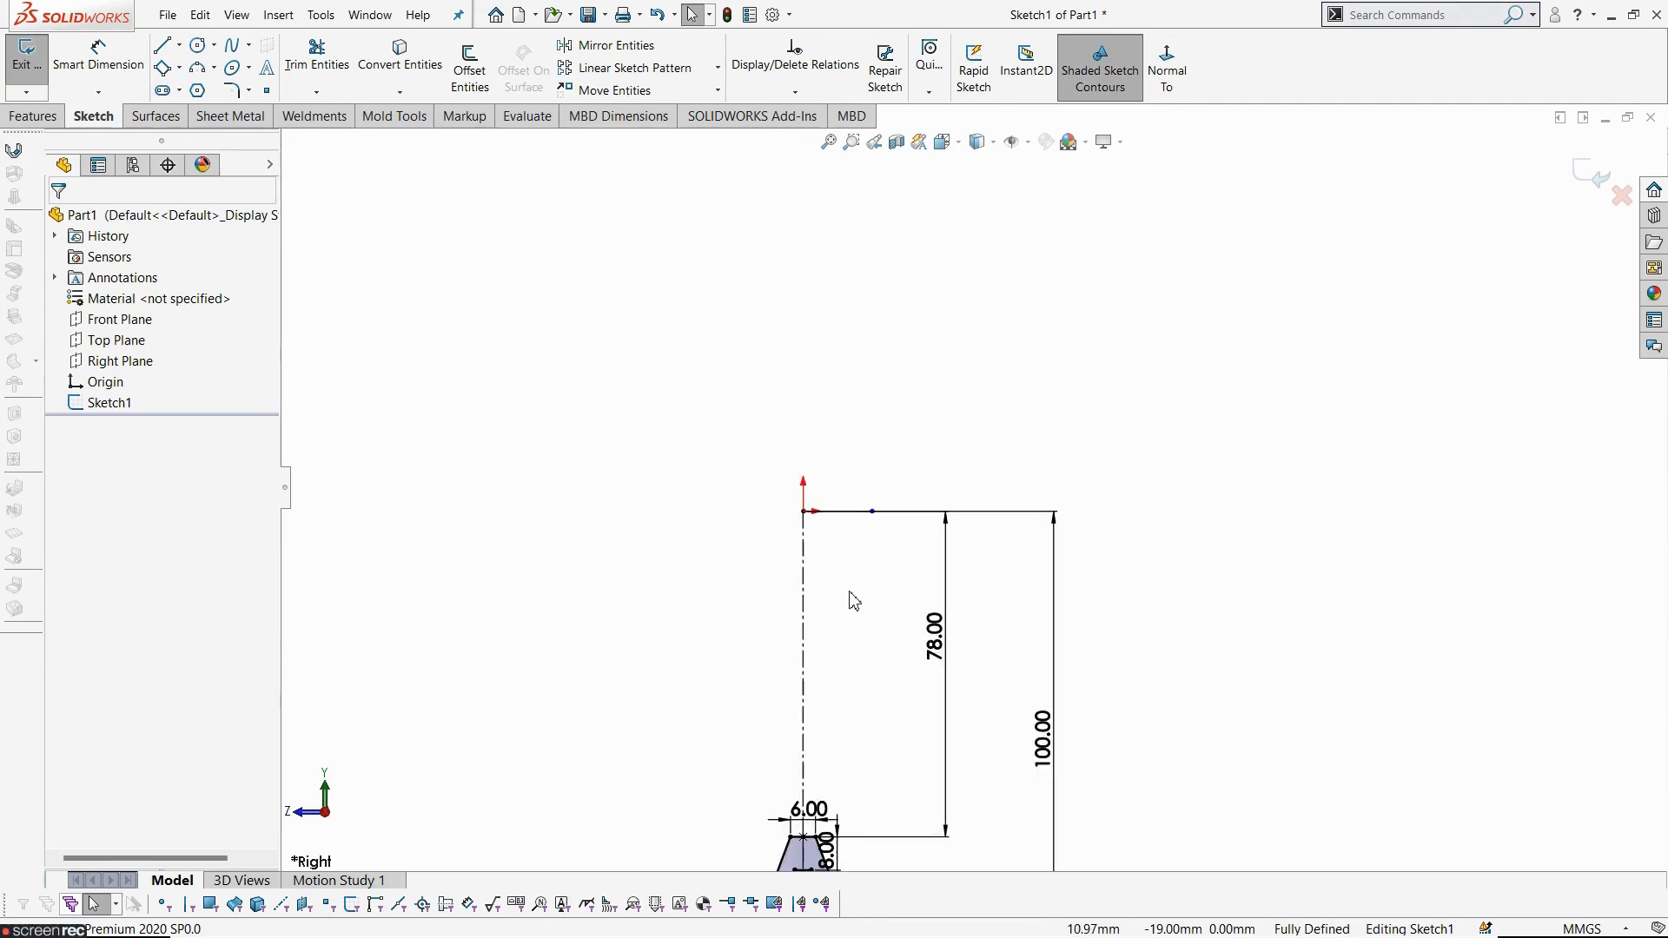
# - Draw a closed hub profile with the Line tool below the rim's top line: top, left side, two slanted bottom lines meeting on the centreline, and right side
pyautogui.hotkey('alt', 'Tab')
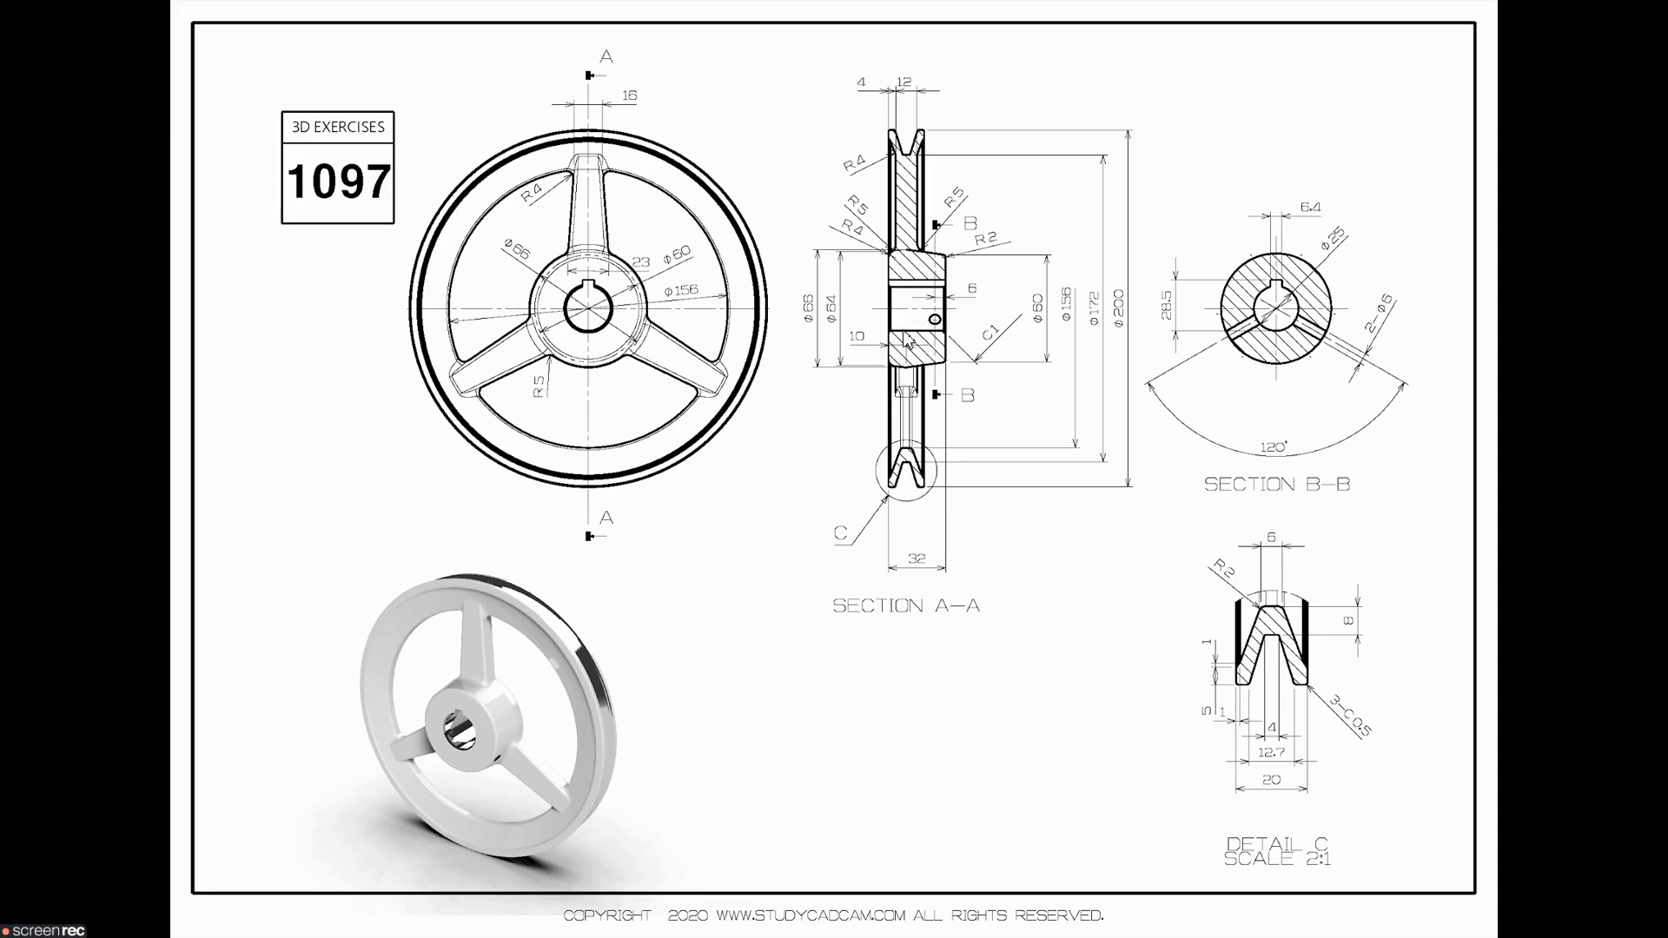
pyautogui.hotkey('alt', 'Tab')
pyautogui.scroll(1, 802, 638)
pyautogui.scroll(-2, 800, 639)
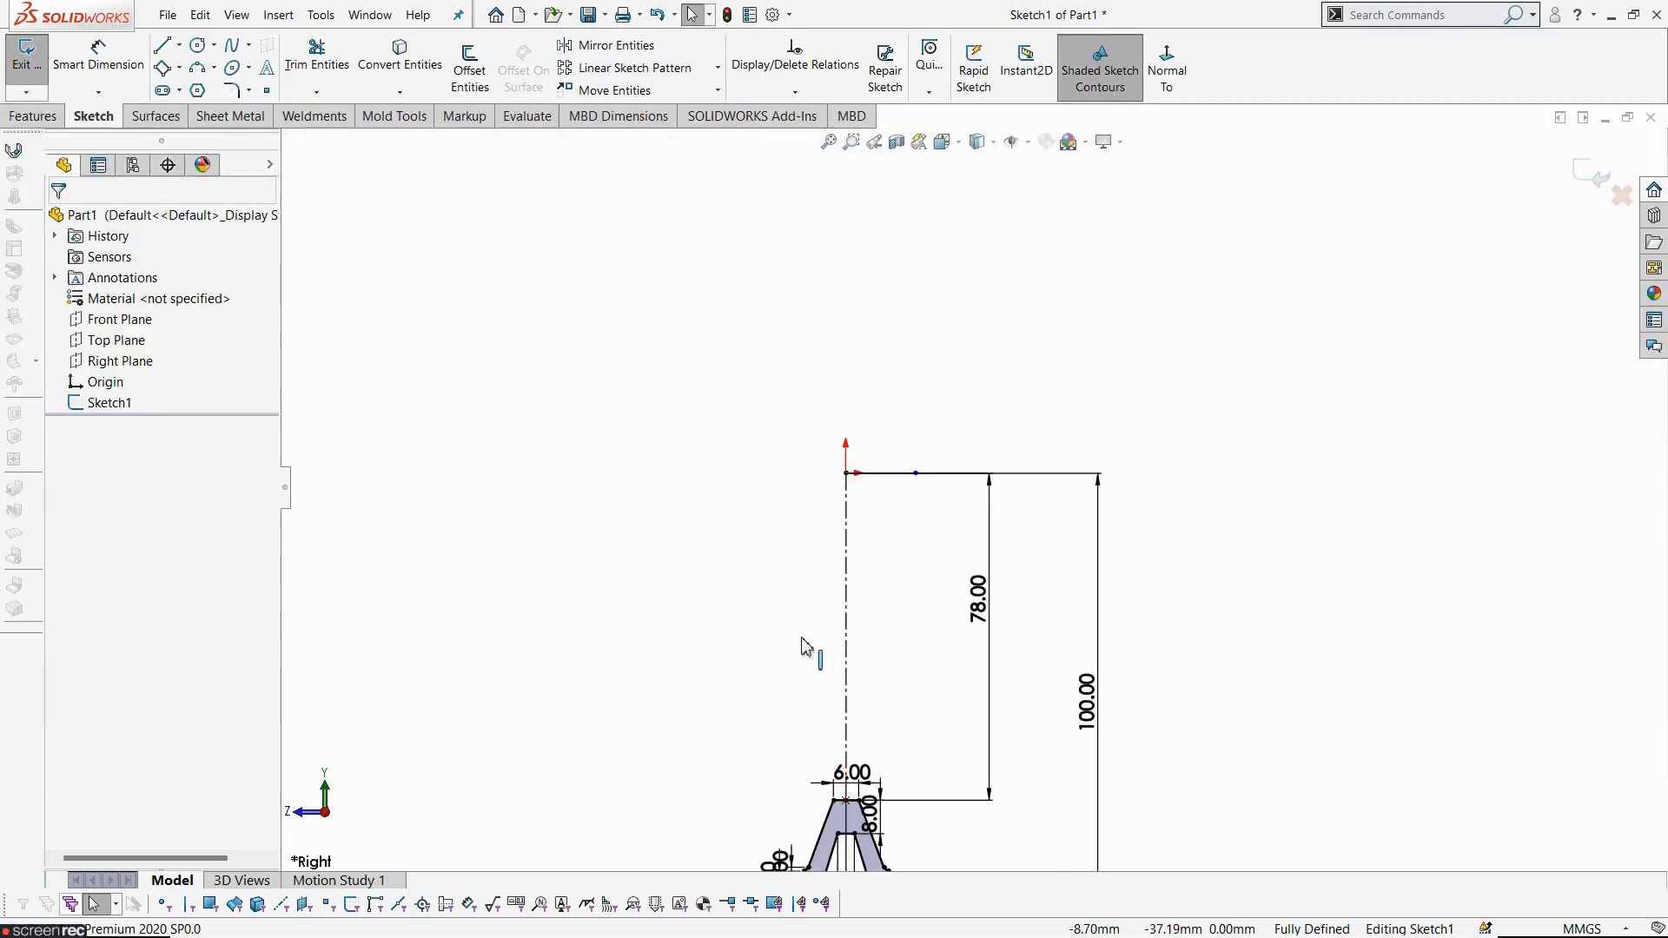
pyautogui.click(162, 48)
pyautogui.click(977, 481)
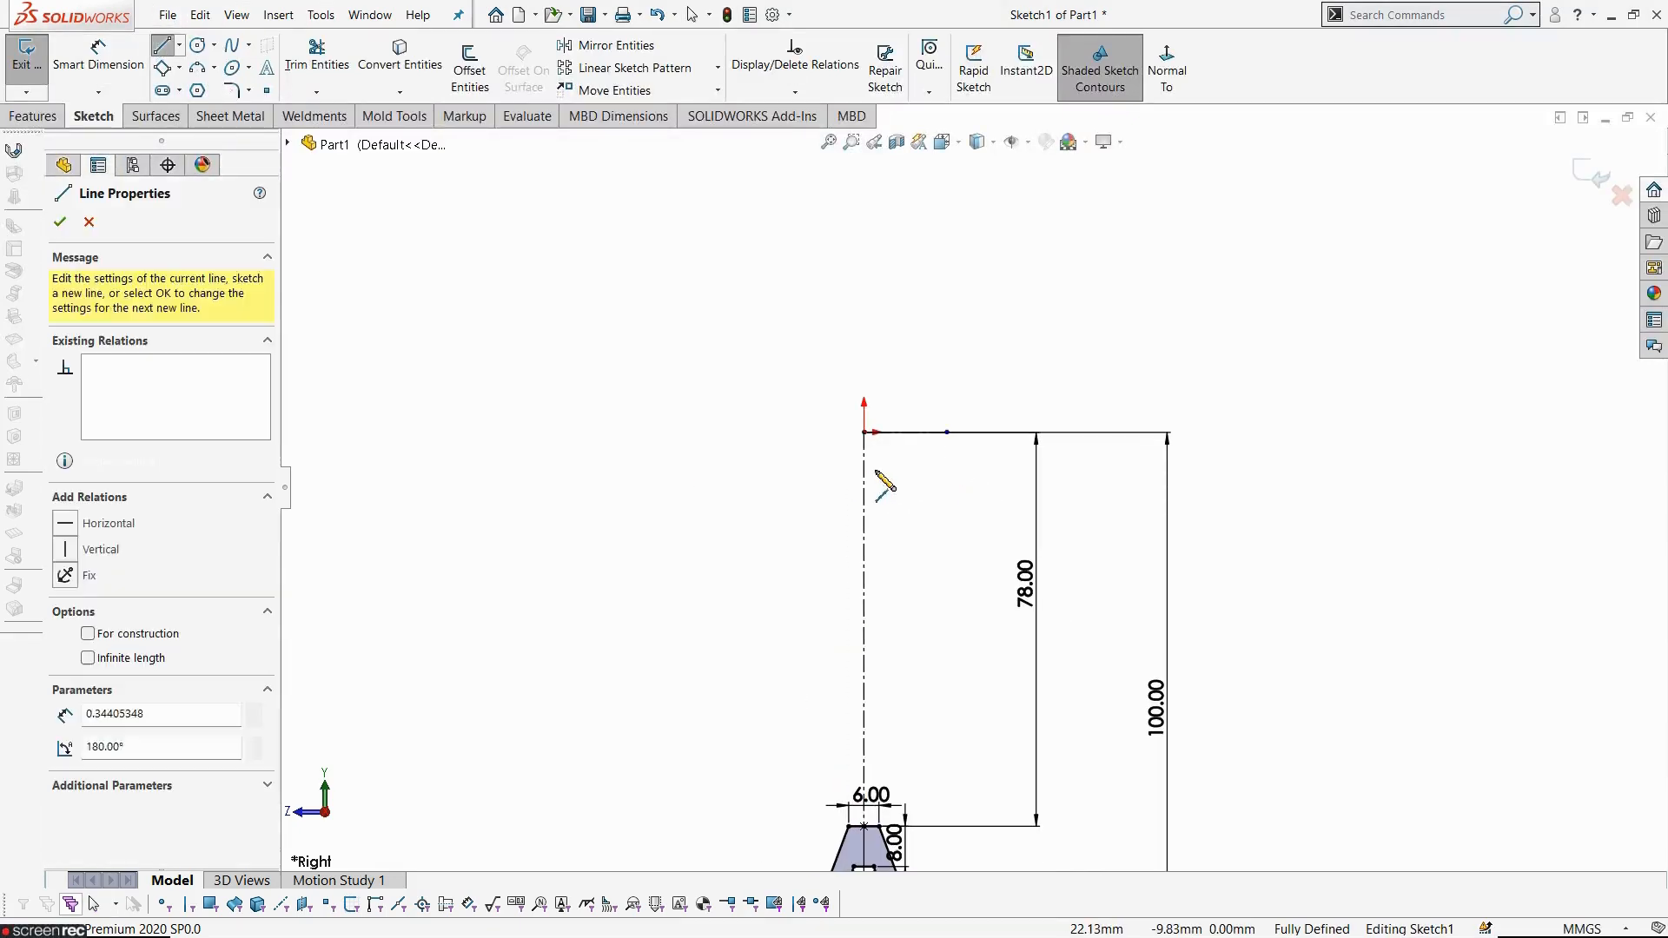
pyautogui.click(812, 482)
pyautogui.click(812, 550)
pyautogui.scroll(-3, 812, 588)
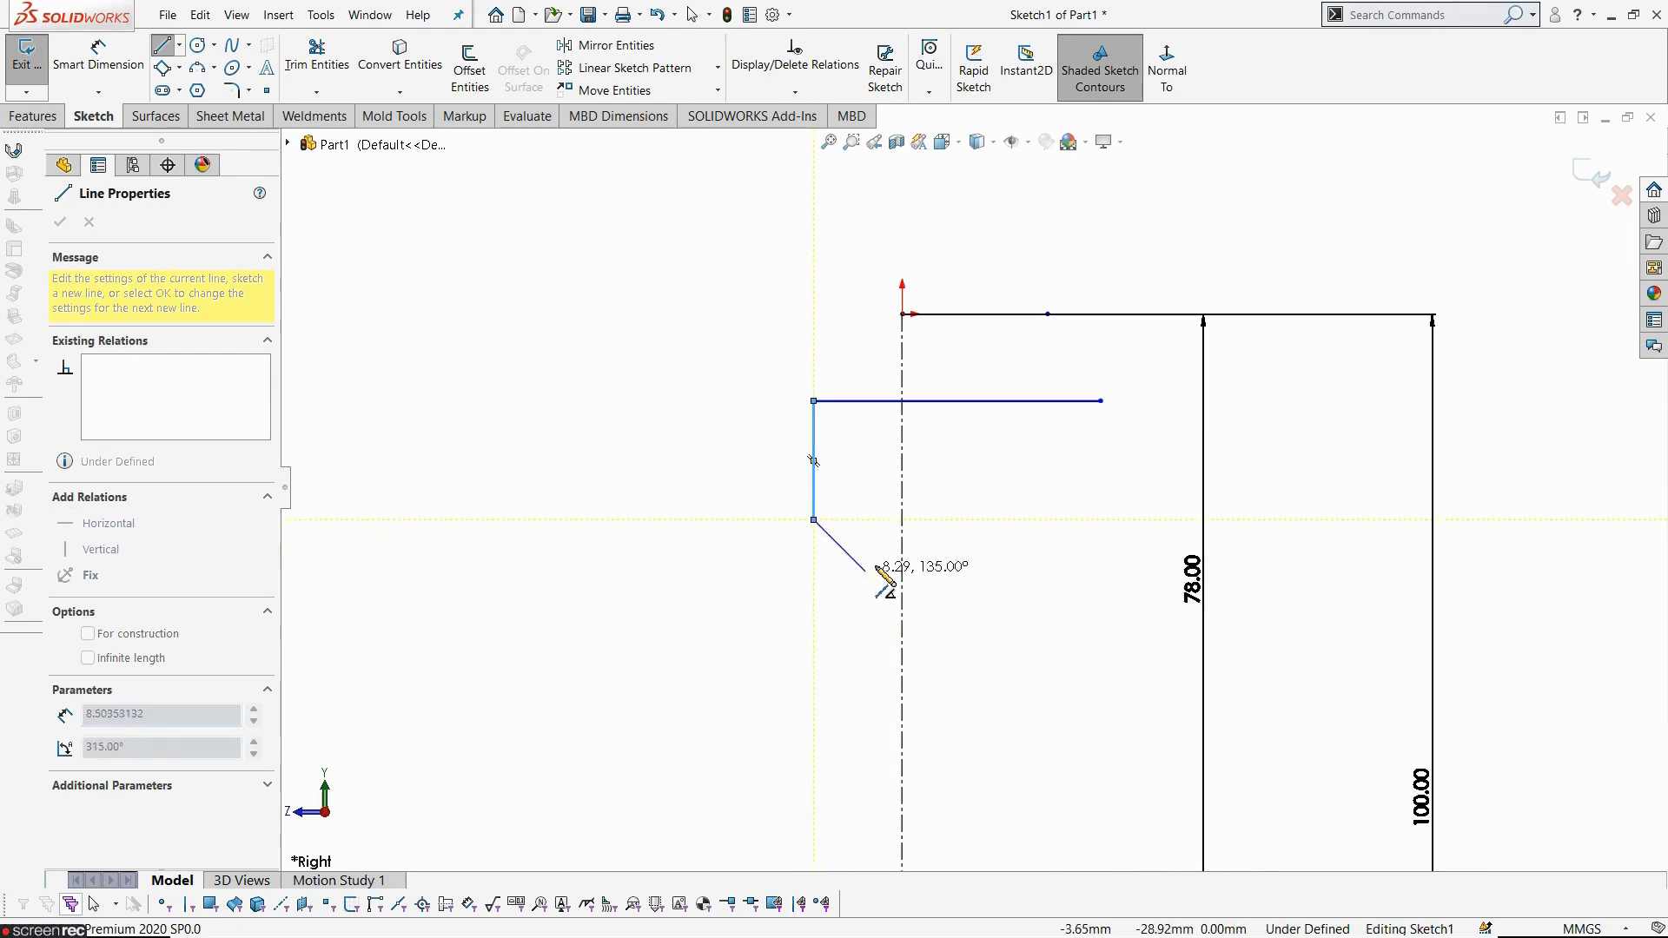
pyautogui.click(884, 540)
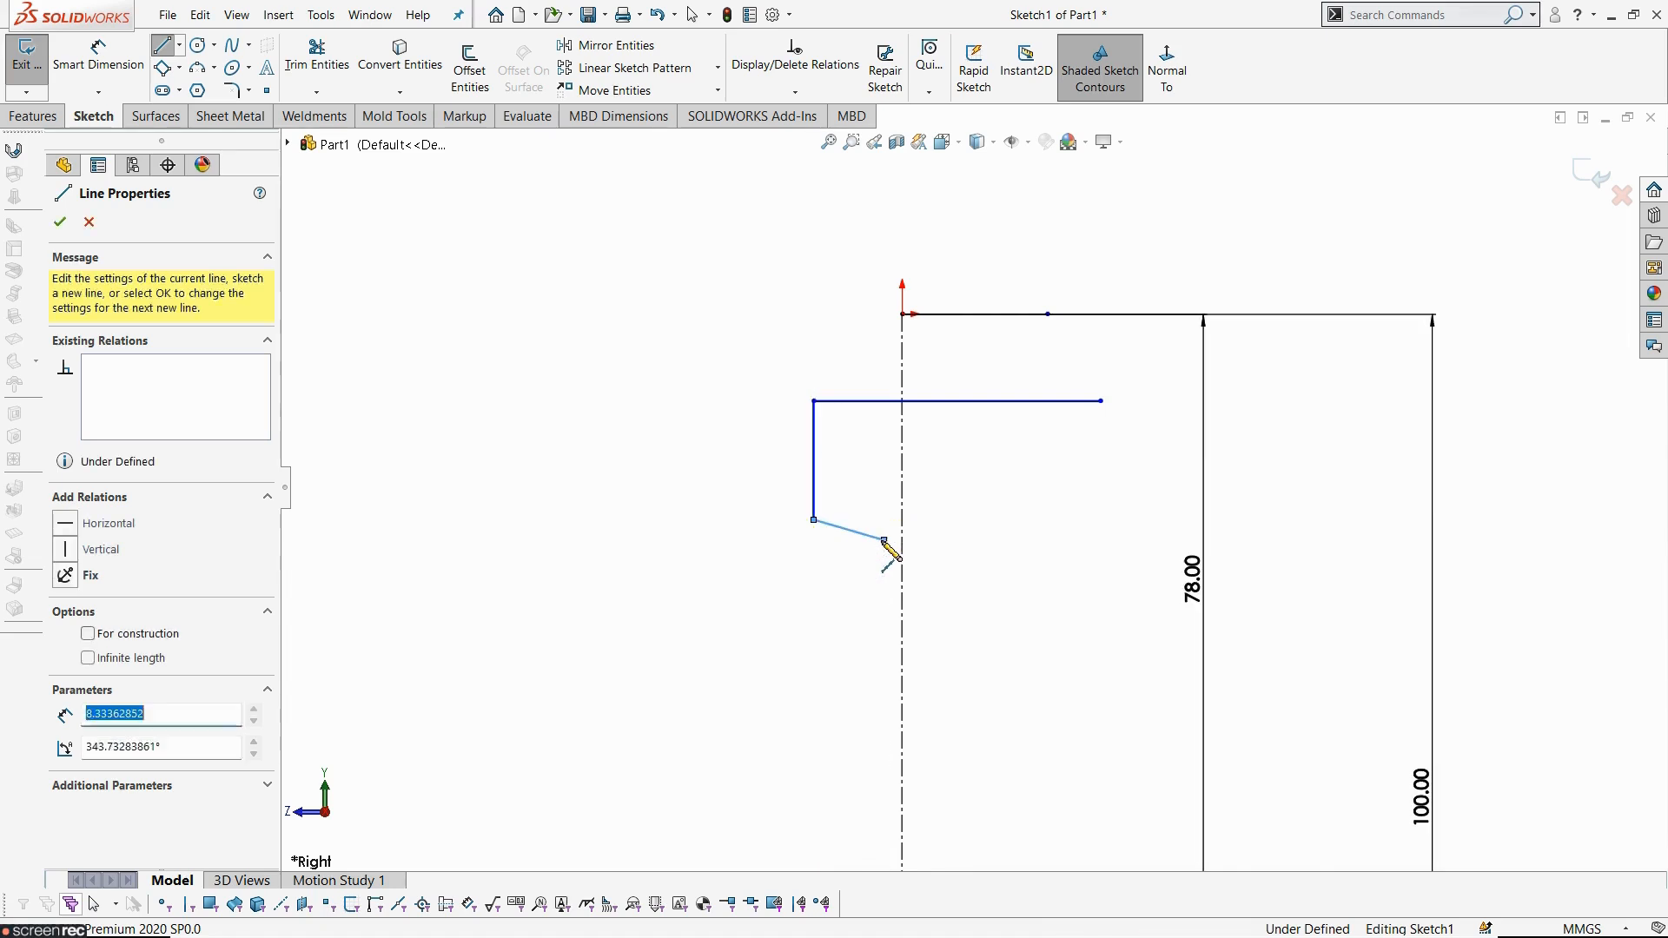
pyautogui.click(1100, 492)
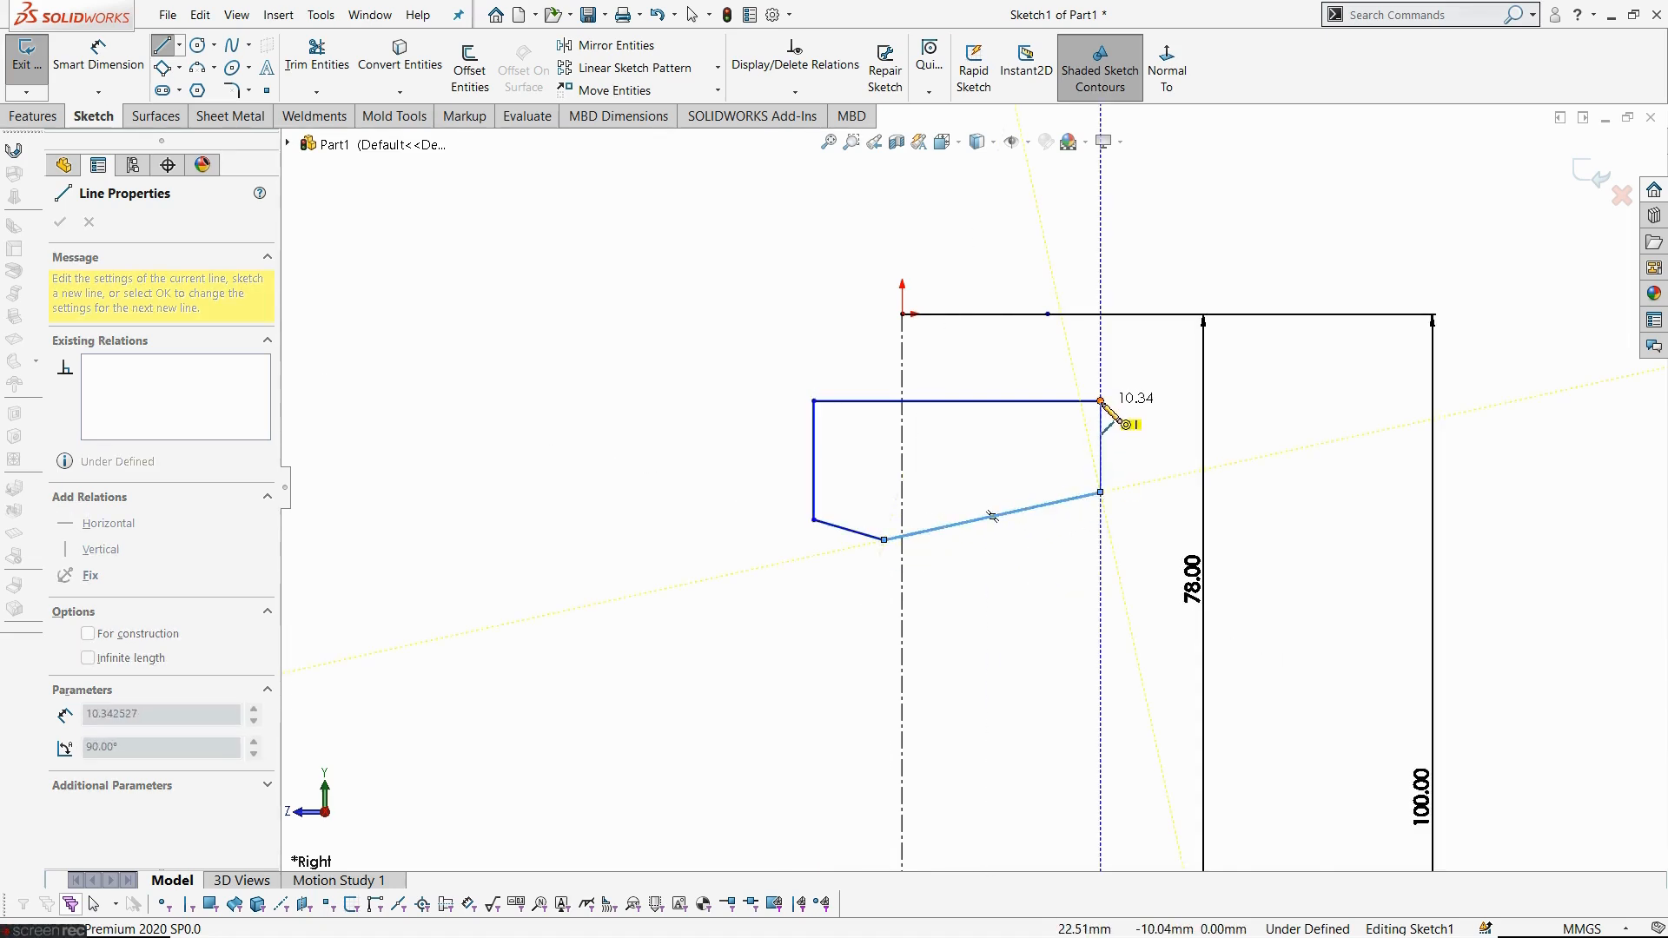
pyautogui.click(1100, 401)
pyautogui.press('Escape')
# - Dimension the hub profile's bottom vertex on the centreline 33 mm vertically from the origin
pyautogui.hotkey('alt', 'Tab')
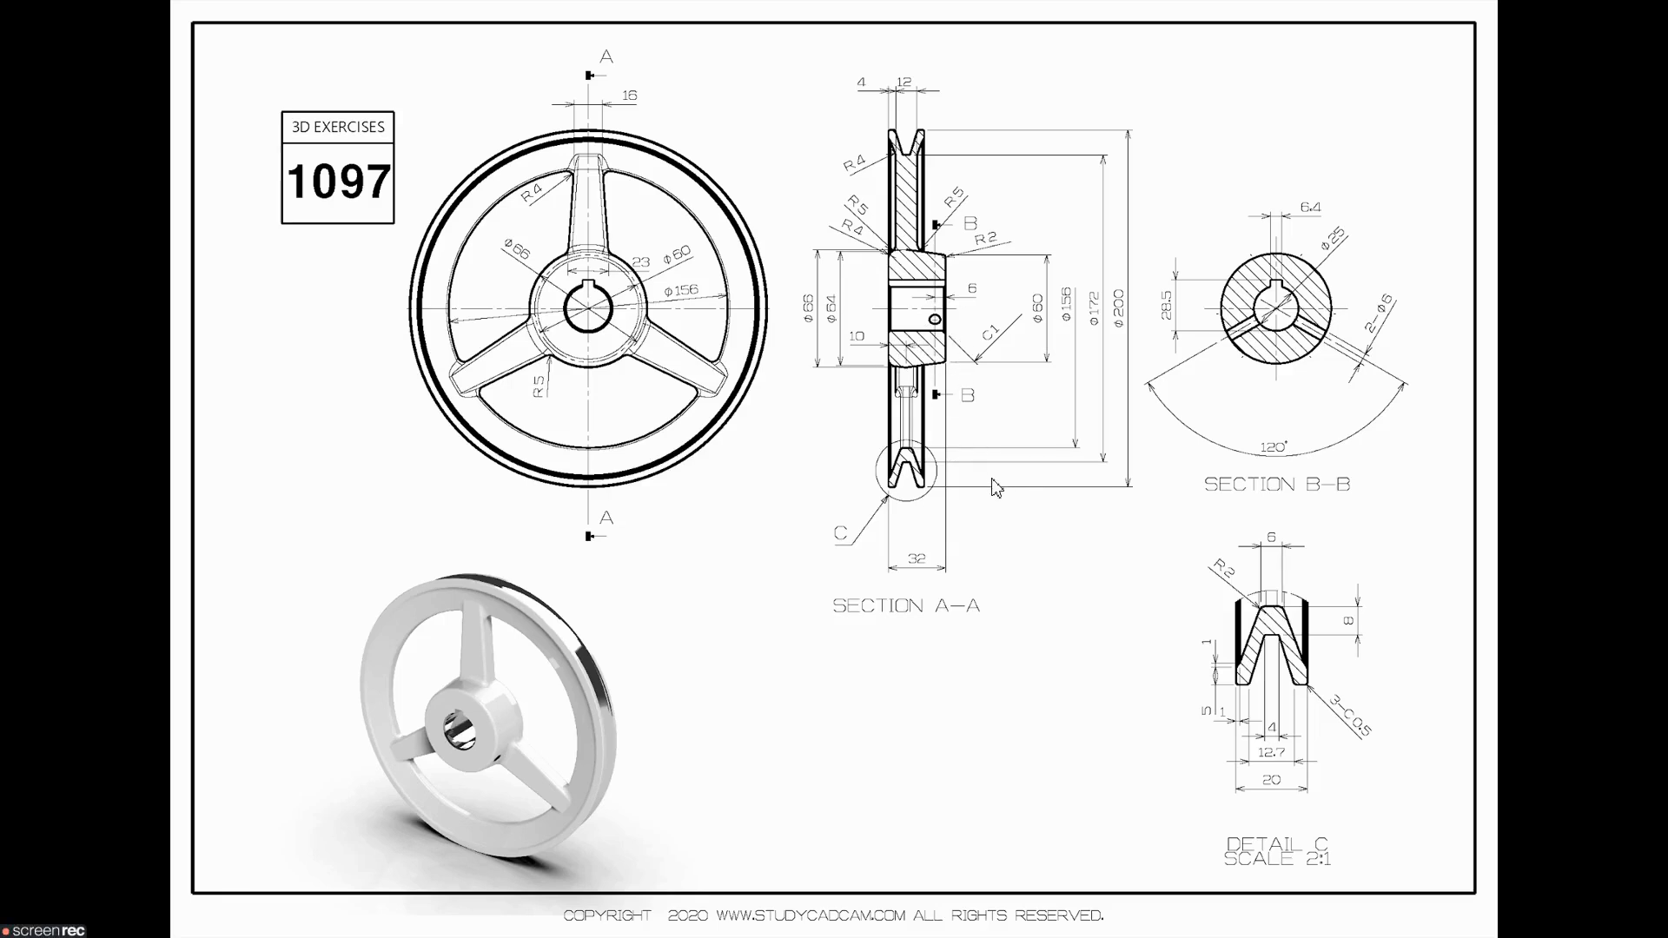
pyautogui.hotkey('alt', 'Tab')
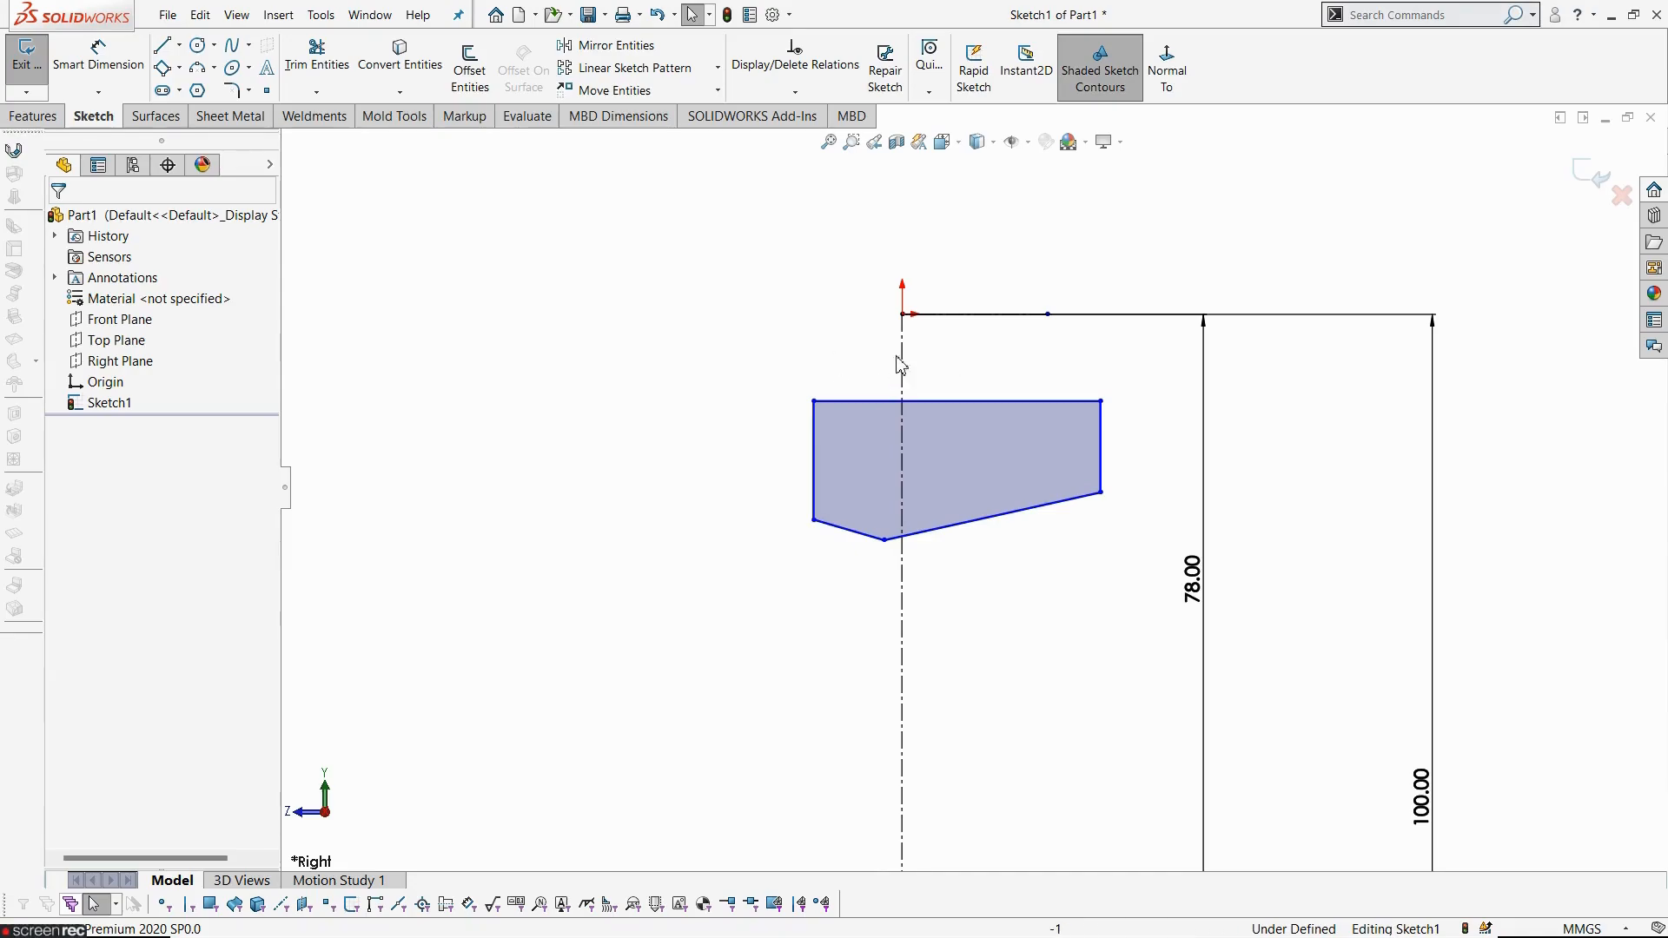
pyautogui.hotkey('alt', 'Tab')
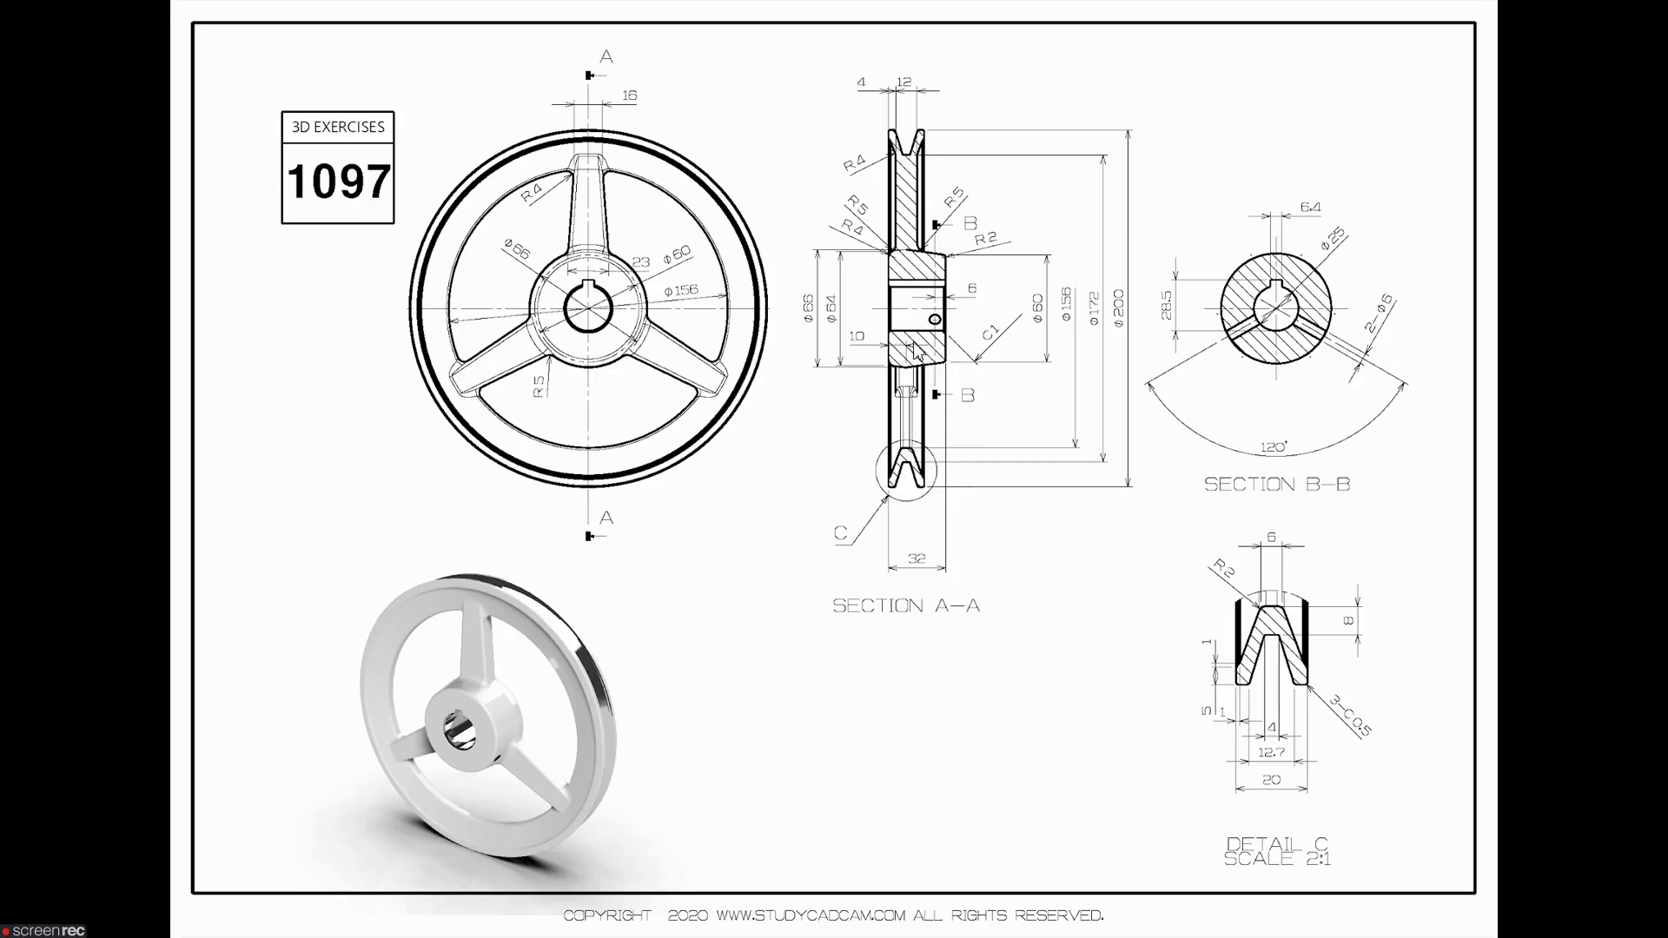
pyautogui.scroll(5, 917, 350)
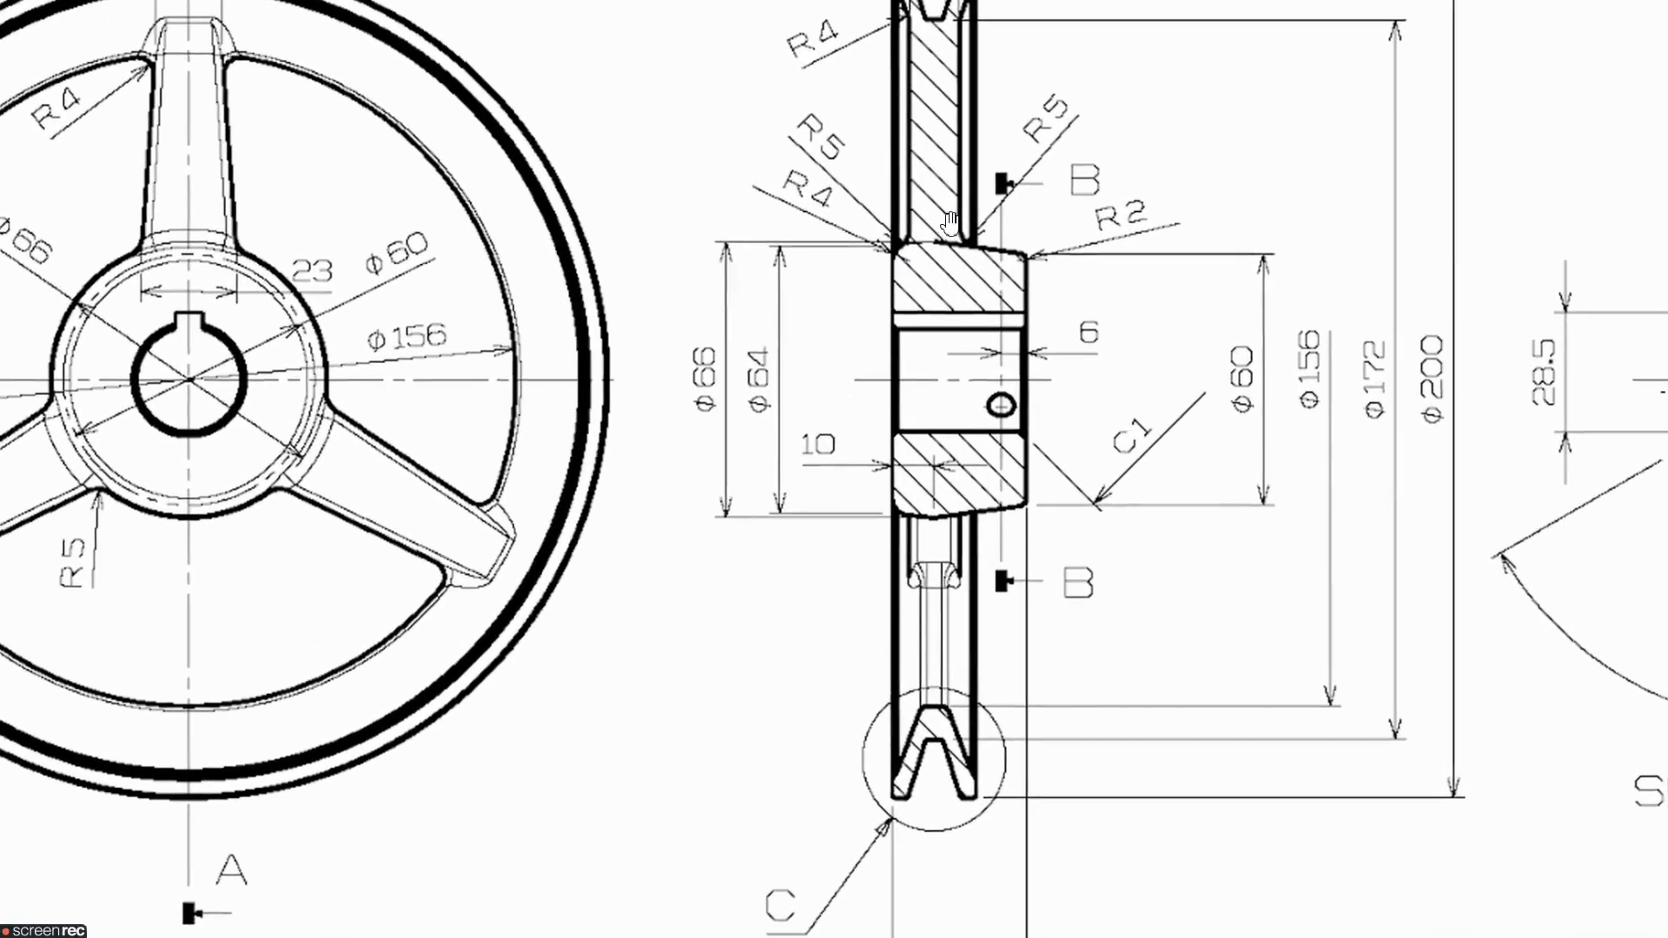
pyautogui.scroll(1, 949, 224)
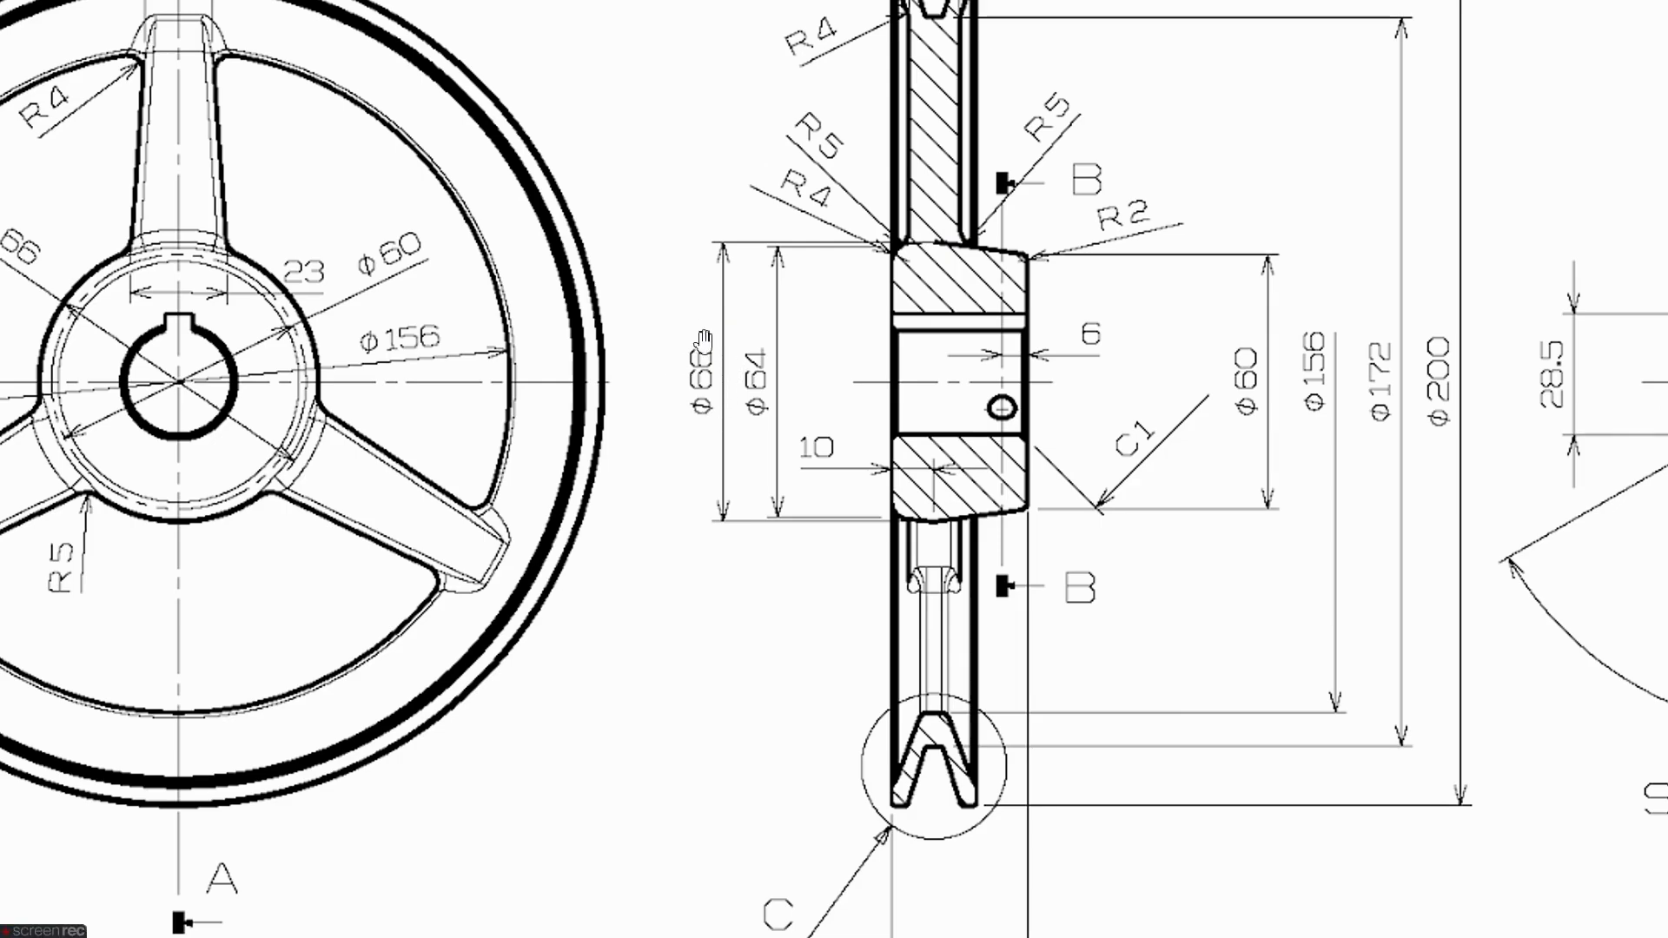
pyautogui.hotkey('alt', 'Tab')
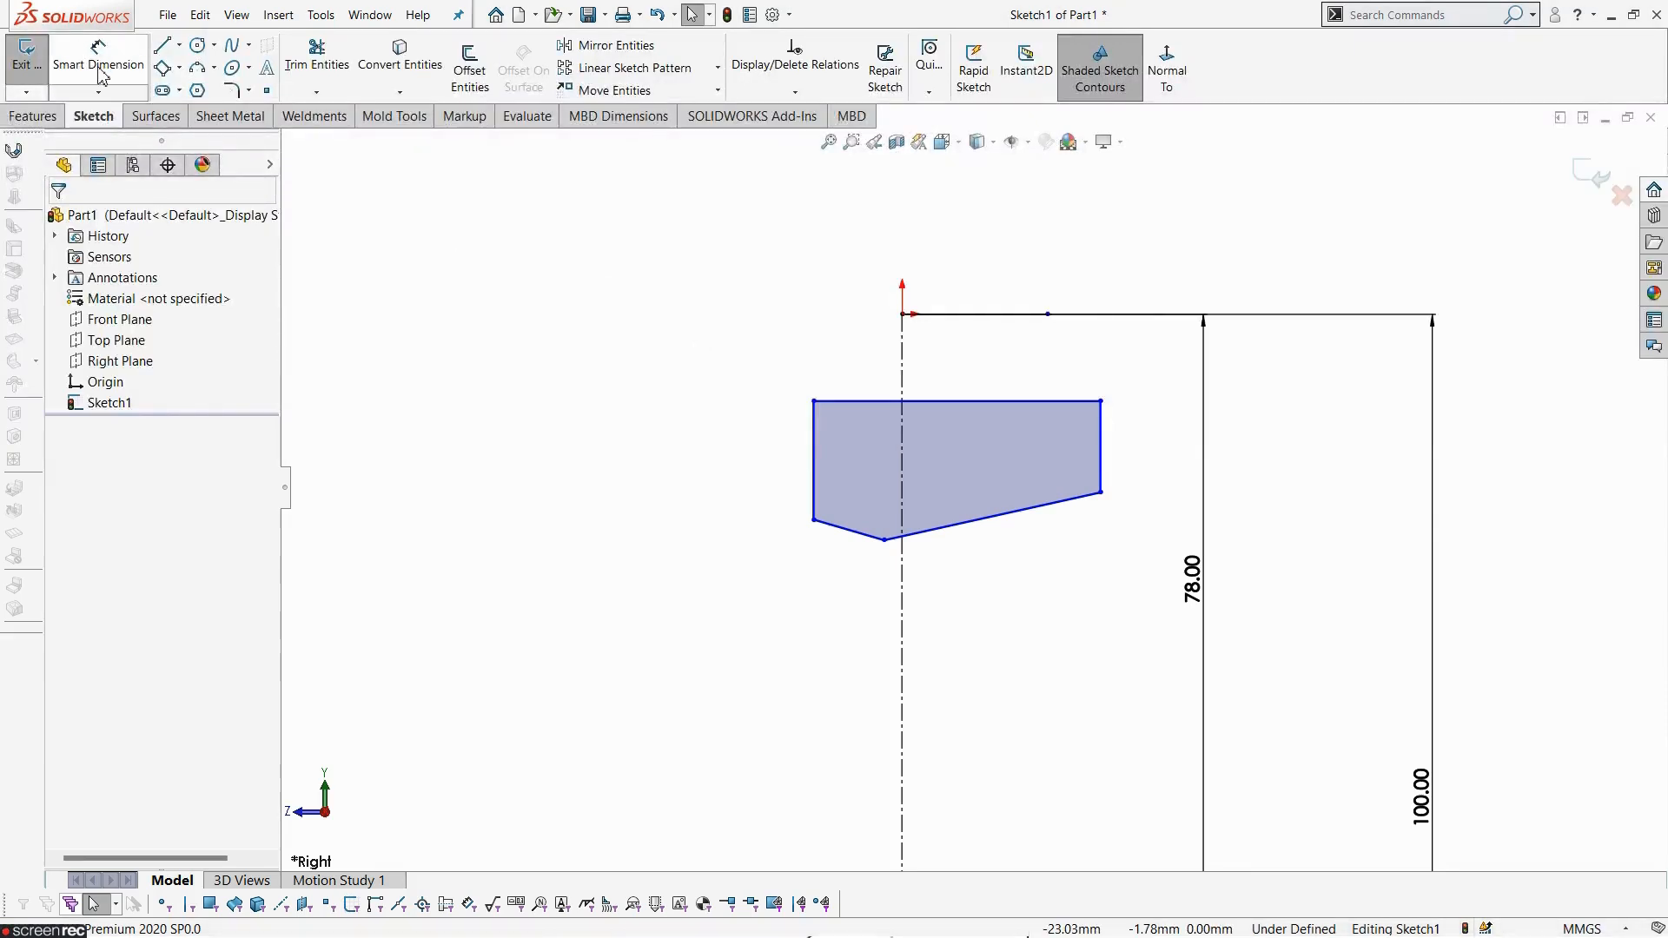
pyautogui.click(98, 68)
pyautogui.click(884, 540)
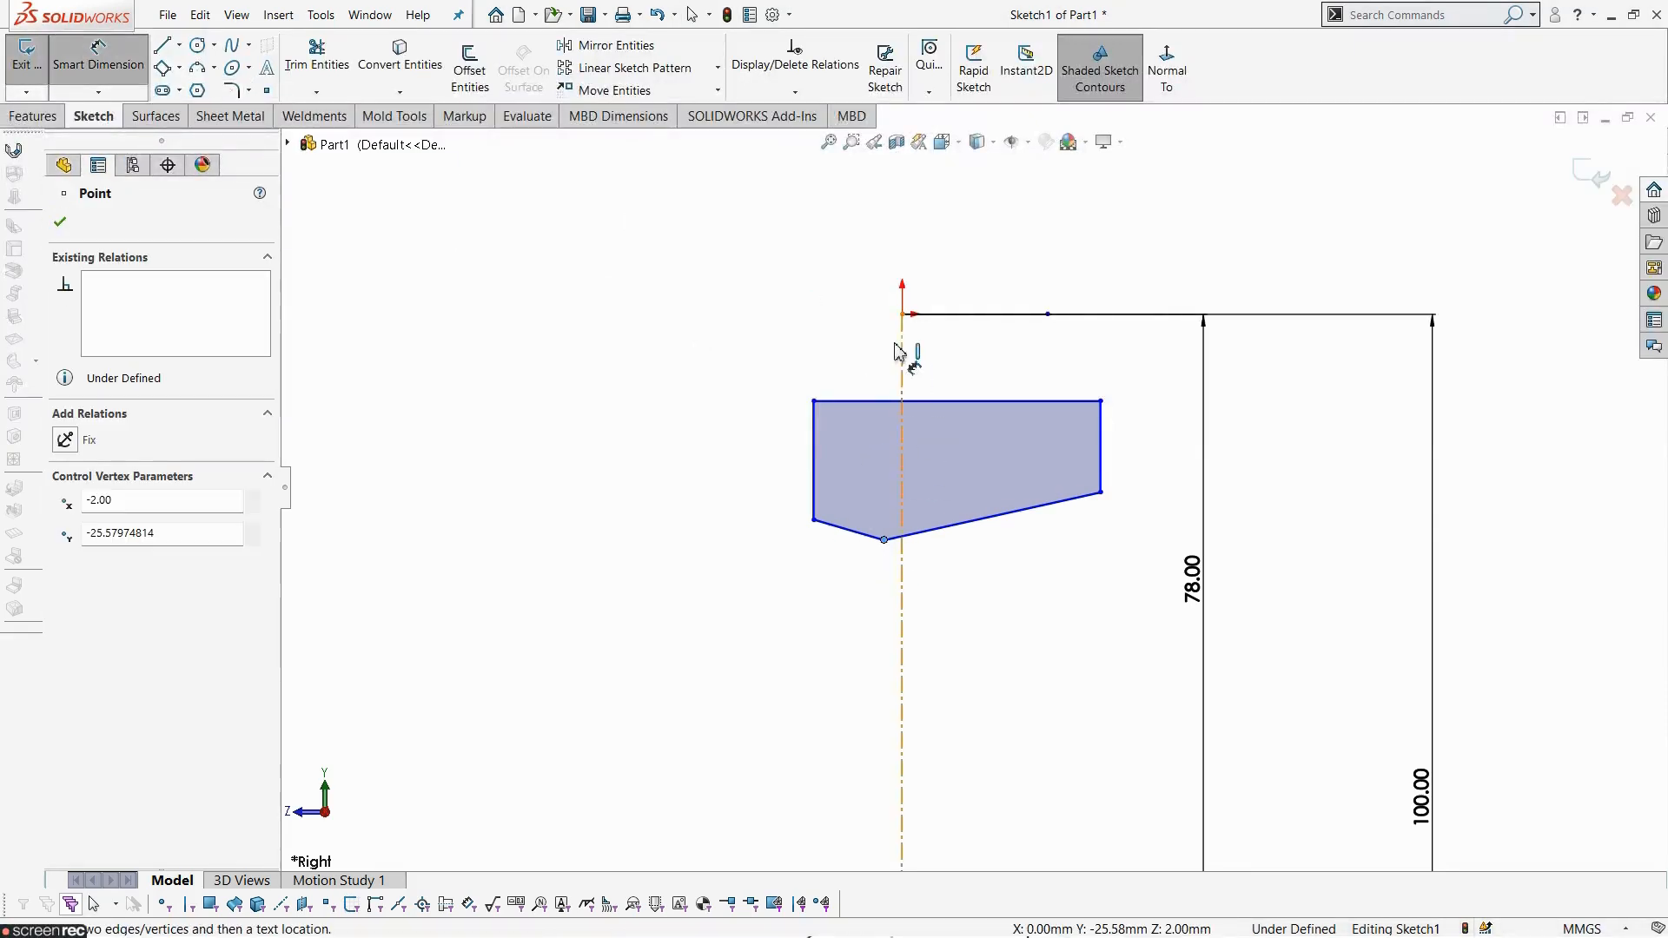
pyautogui.click(902, 315)
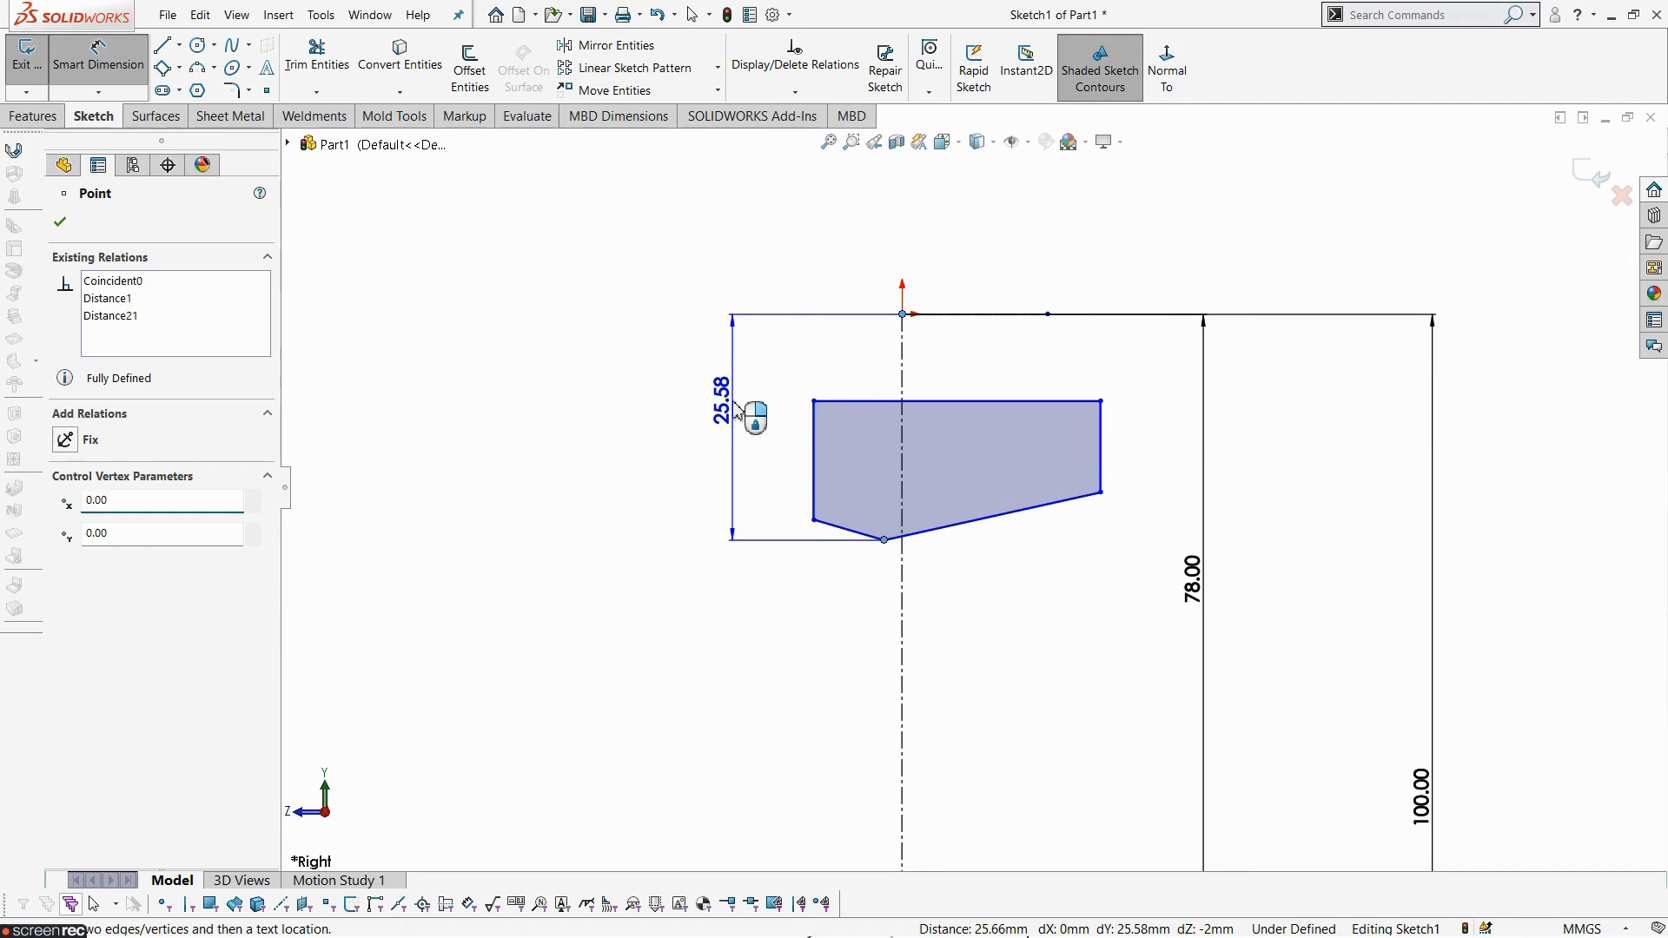
pyautogui.click(739, 407)
pyautogui.write('33')
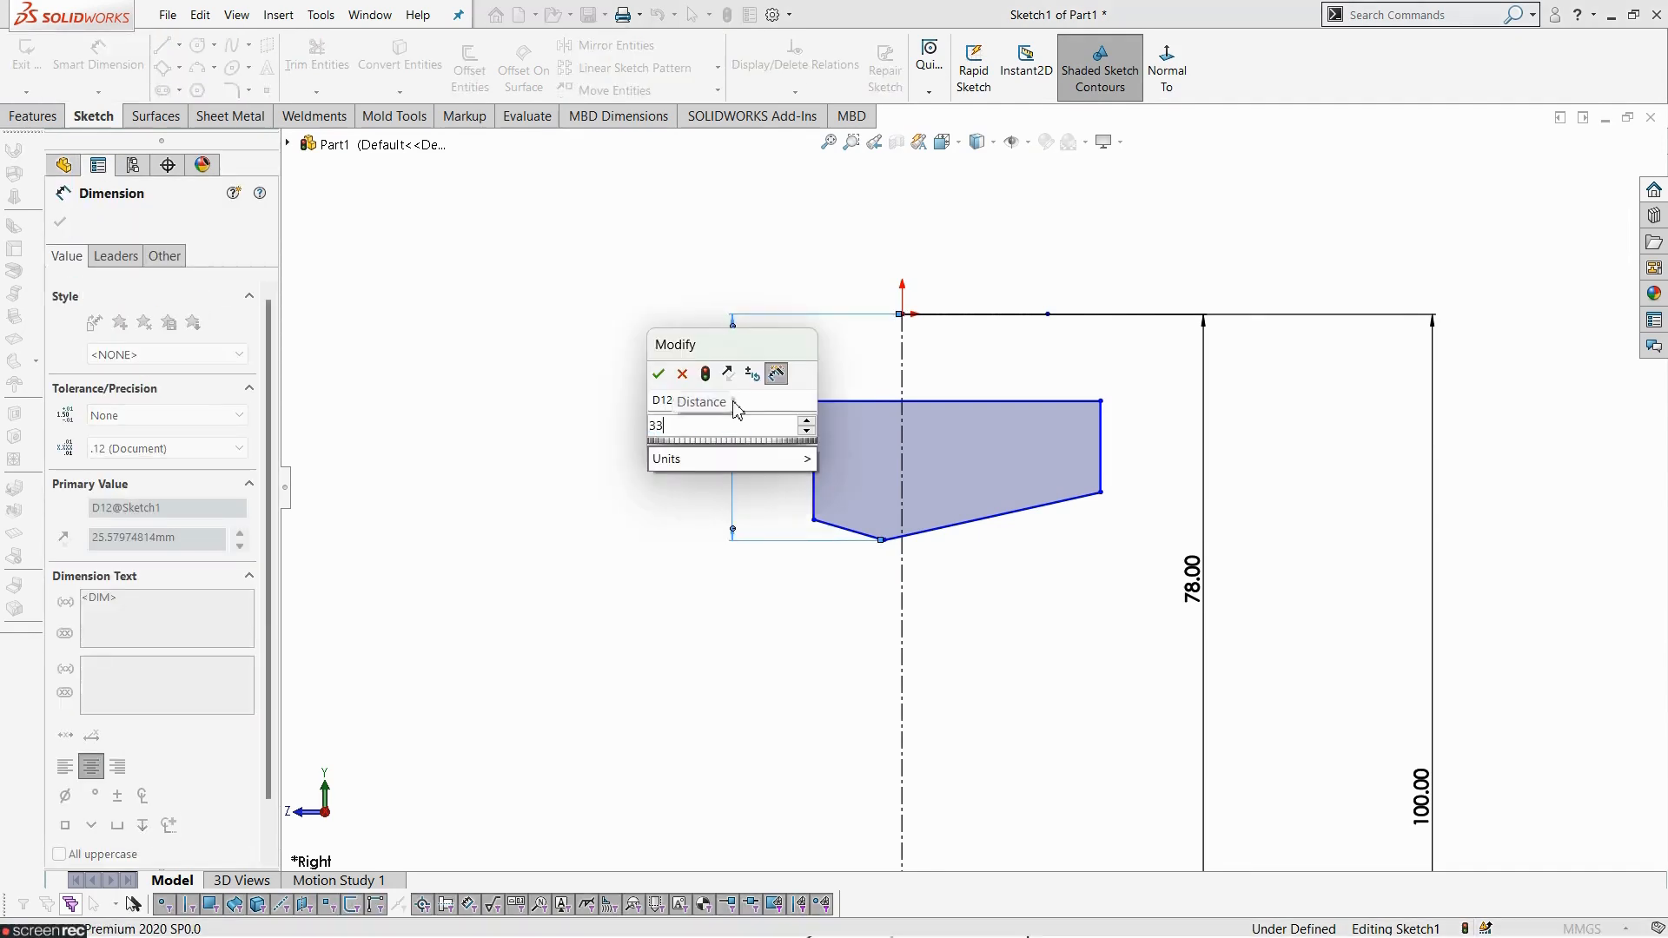
pyautogui.press('Return')
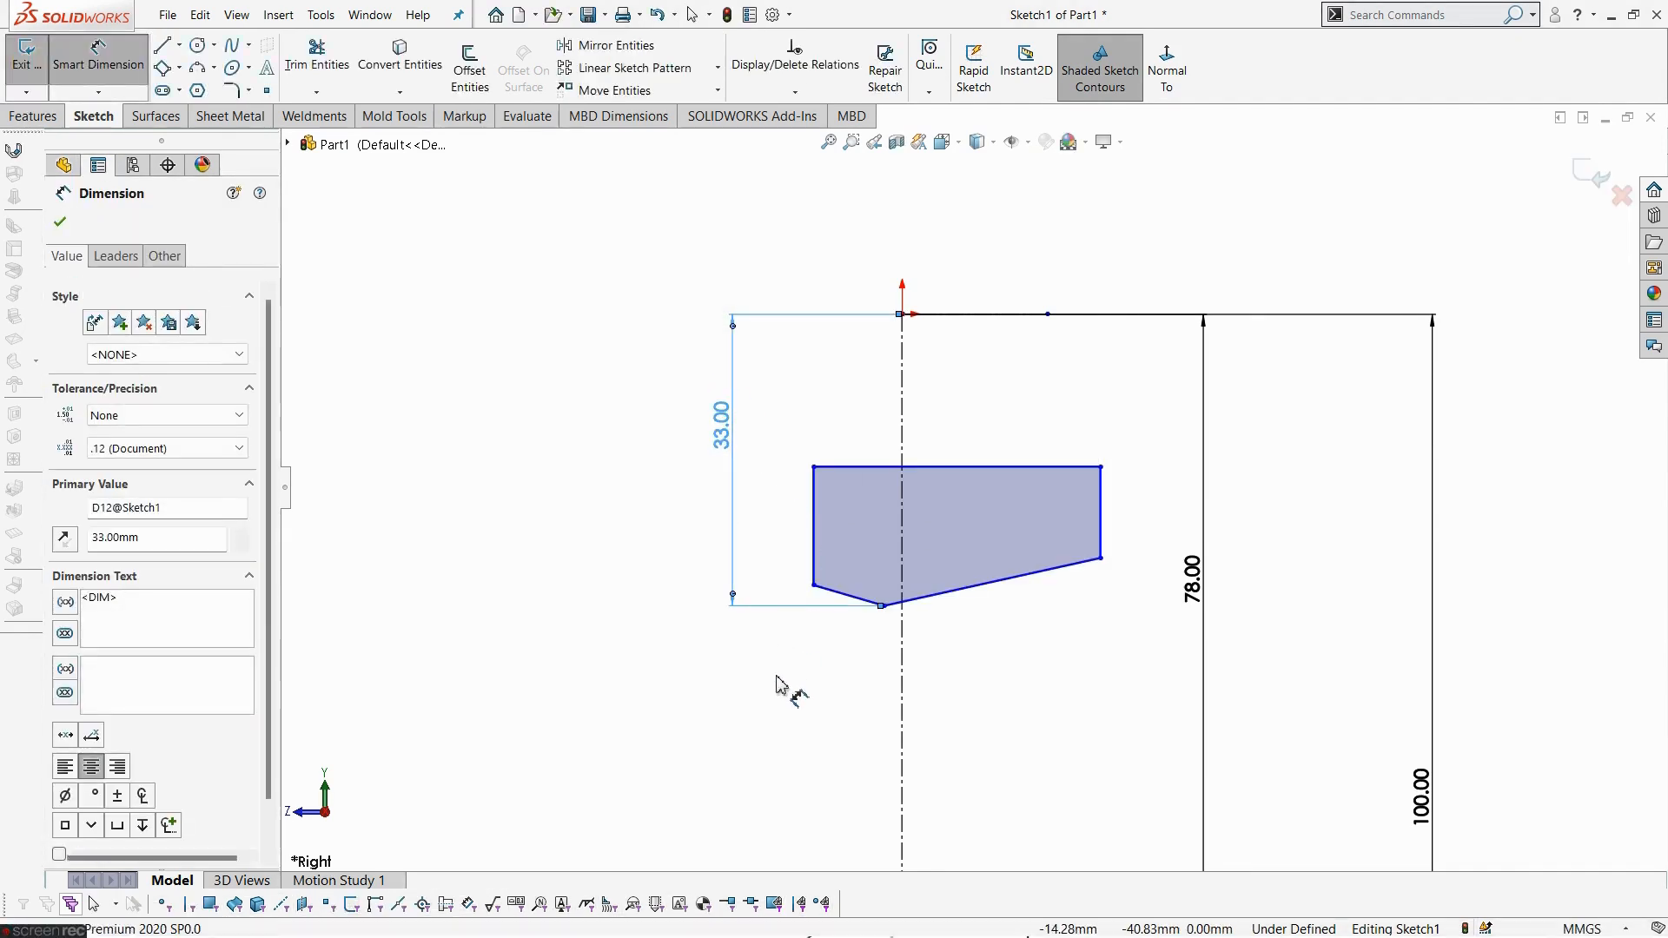
# - Dimension the hub profile's lower-left corner 64/2 mm vertically from the origin
pyautogui.hotkey('alt', 'Tab')
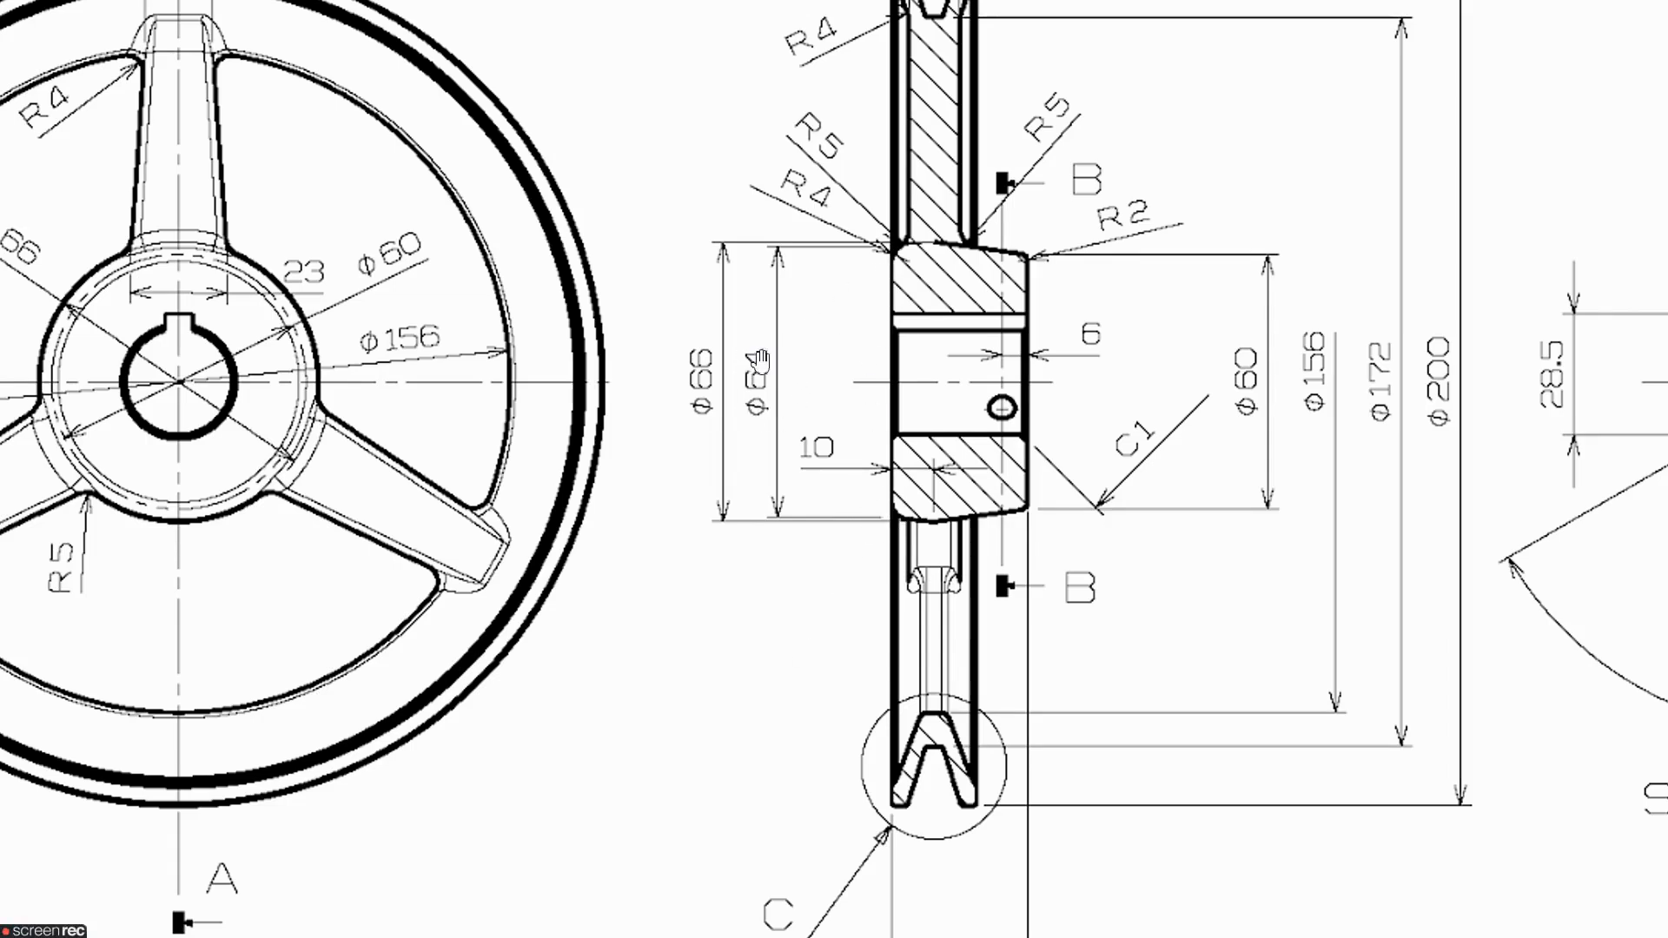
pyautogui.hotkey('alt', 'Tab')
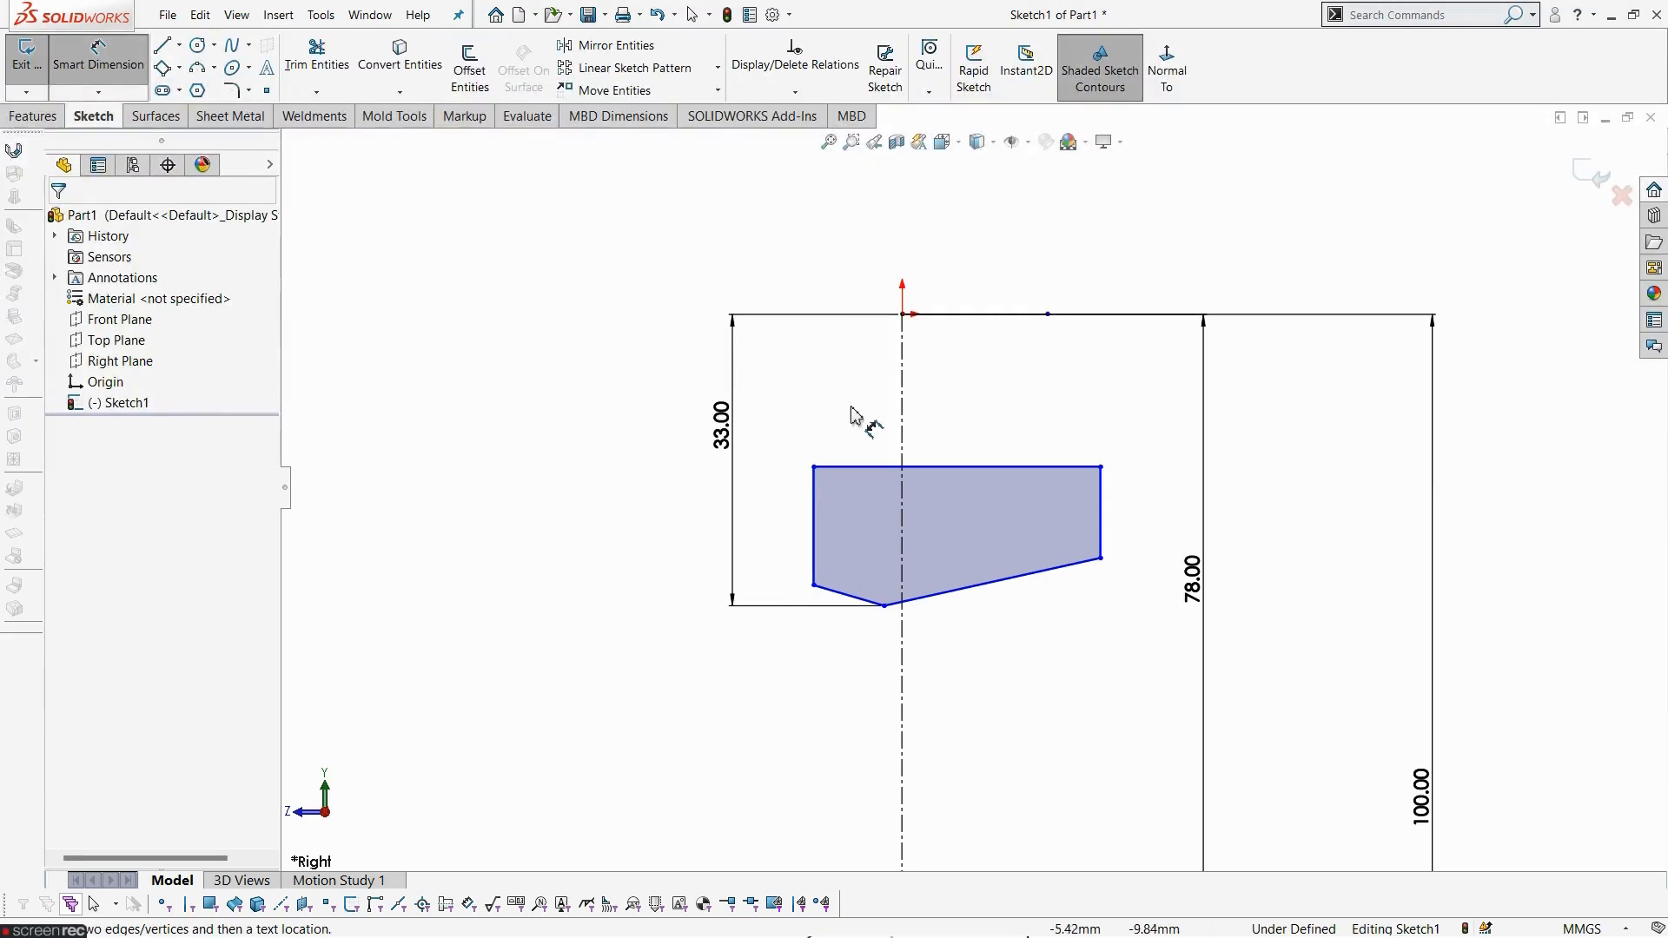
pyautogui.click(814, 588)
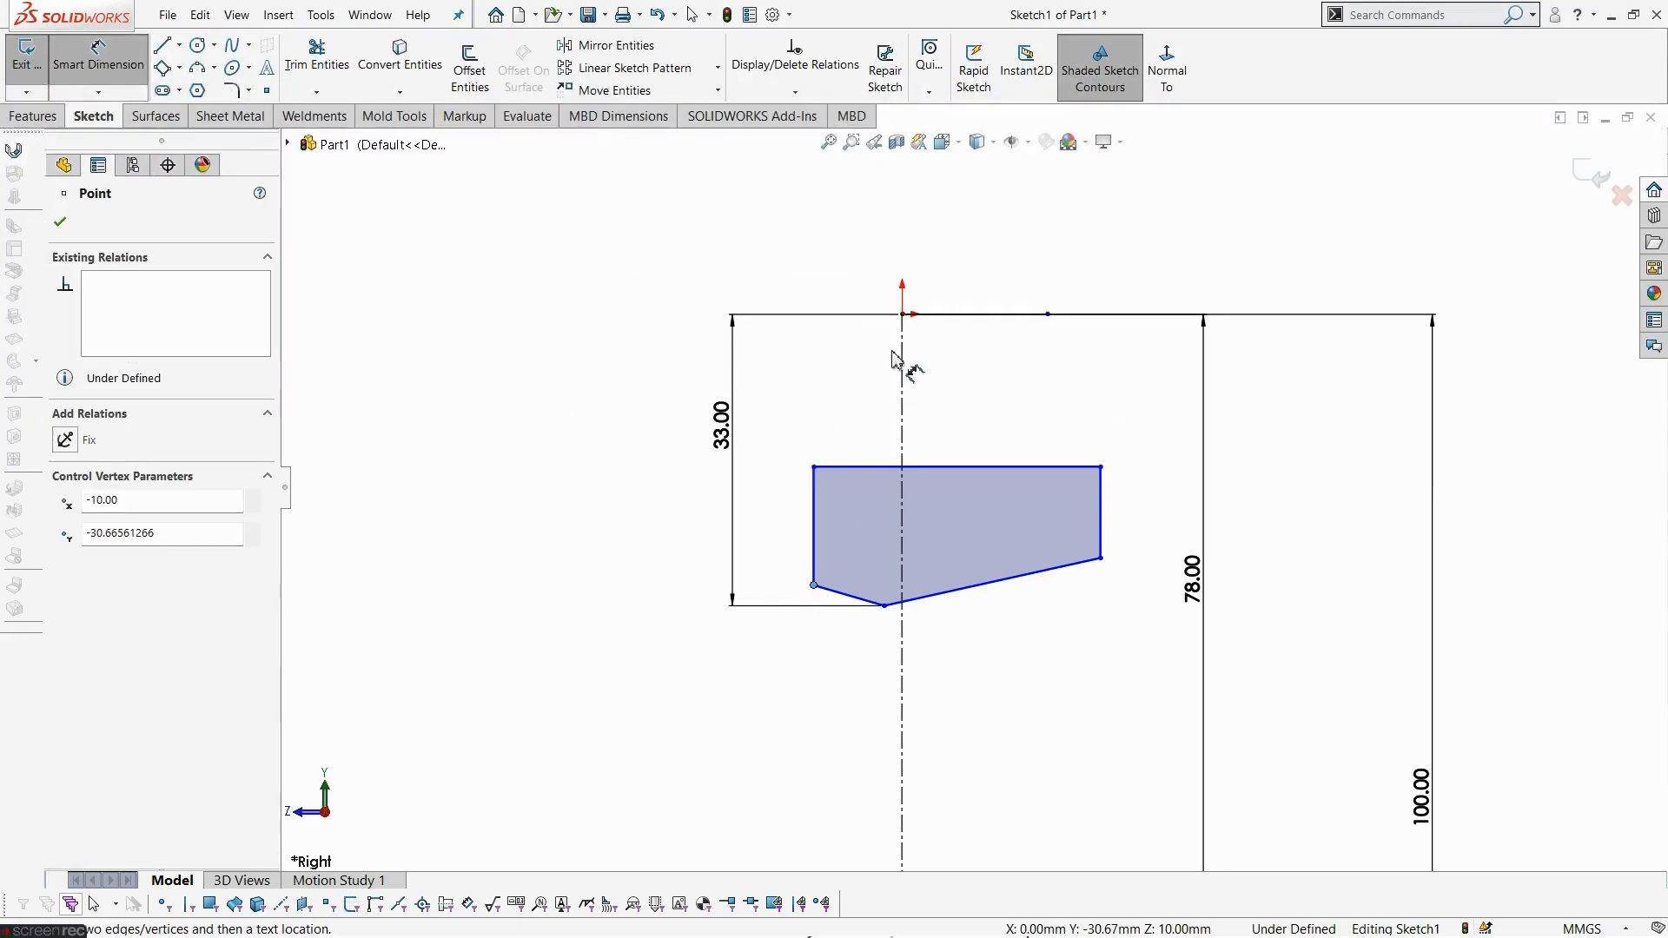
pyautogui.click(904, 318)
pyautogui.click(776, 430)
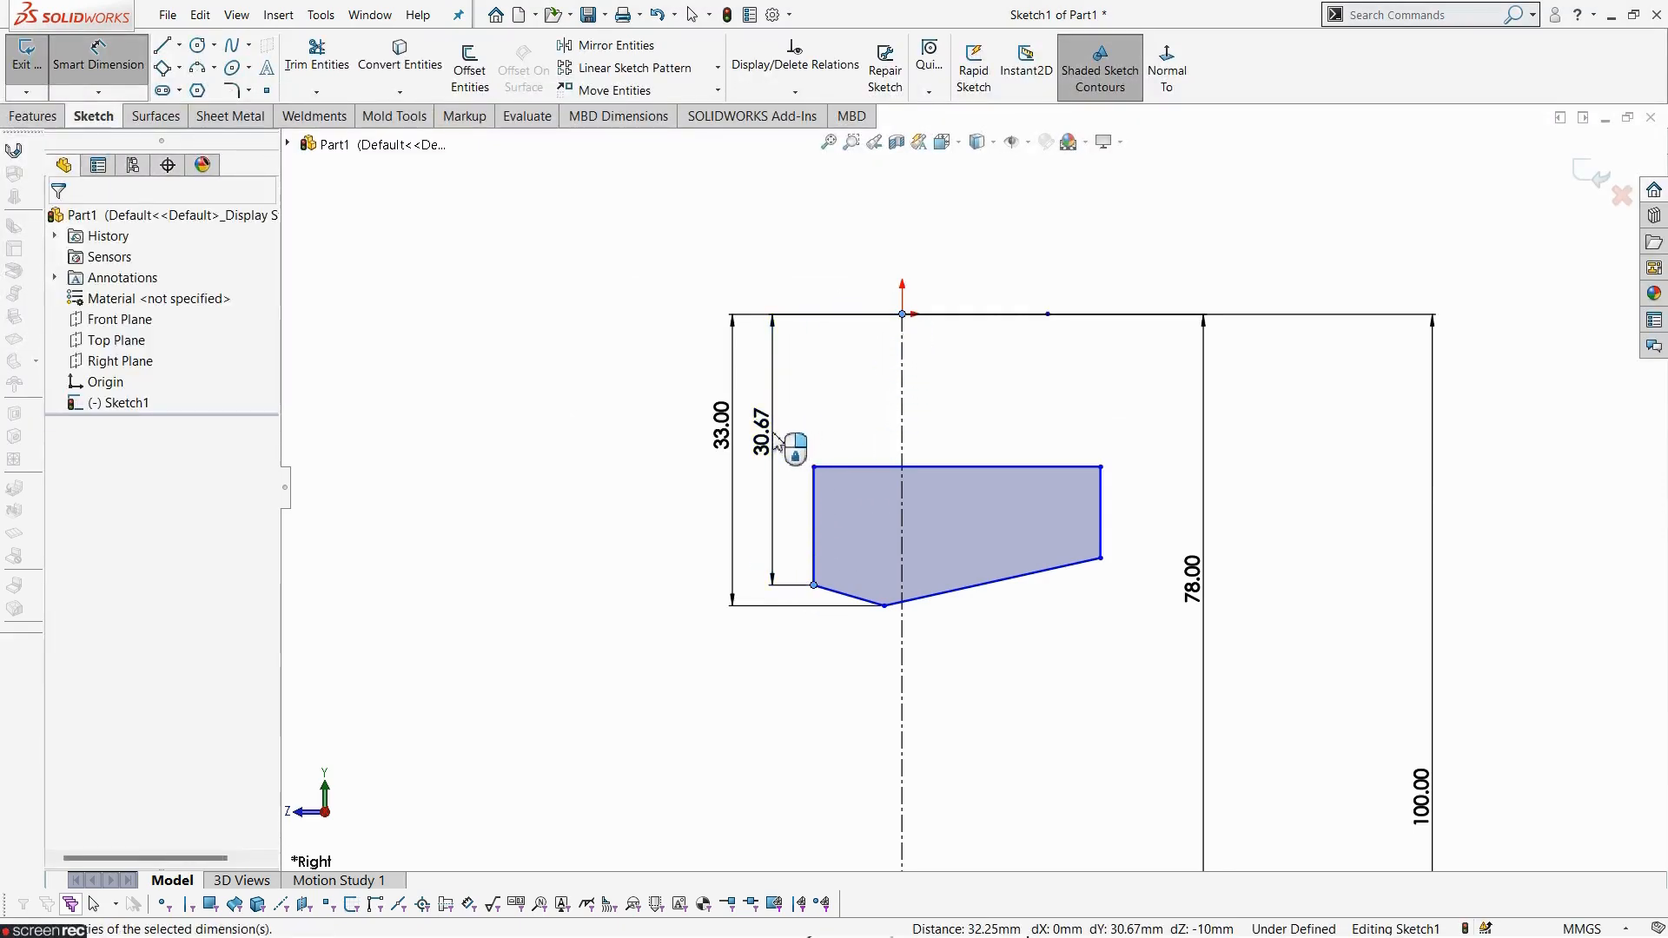
pyautogui.write('60/2')
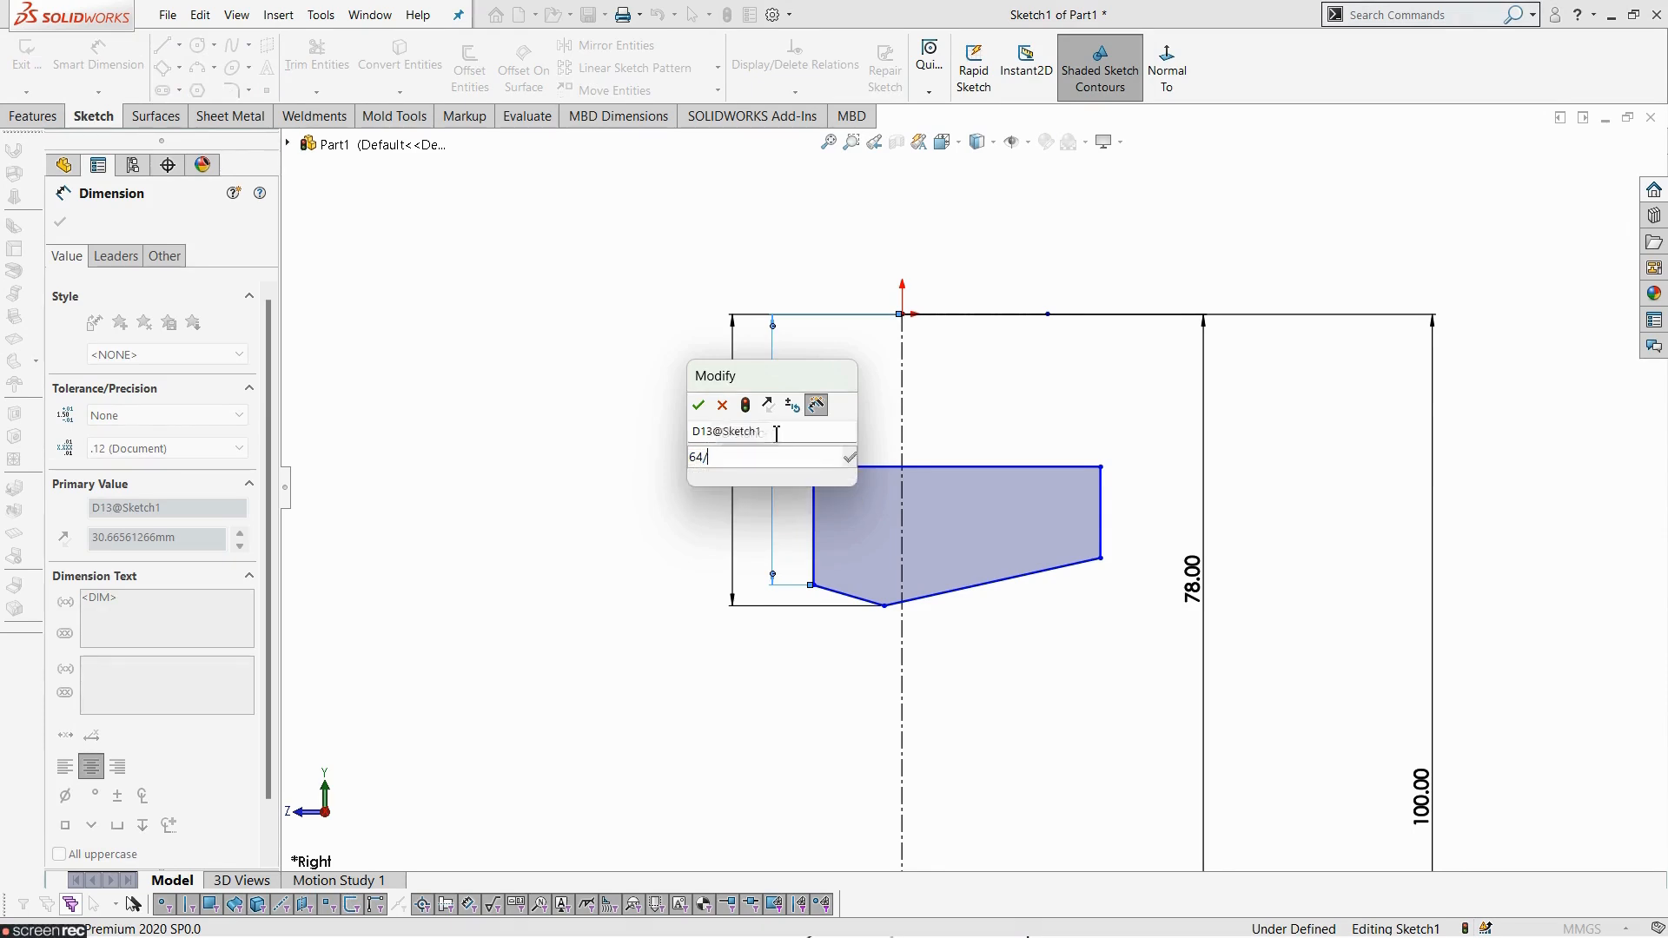
pyautogui.press('Return')
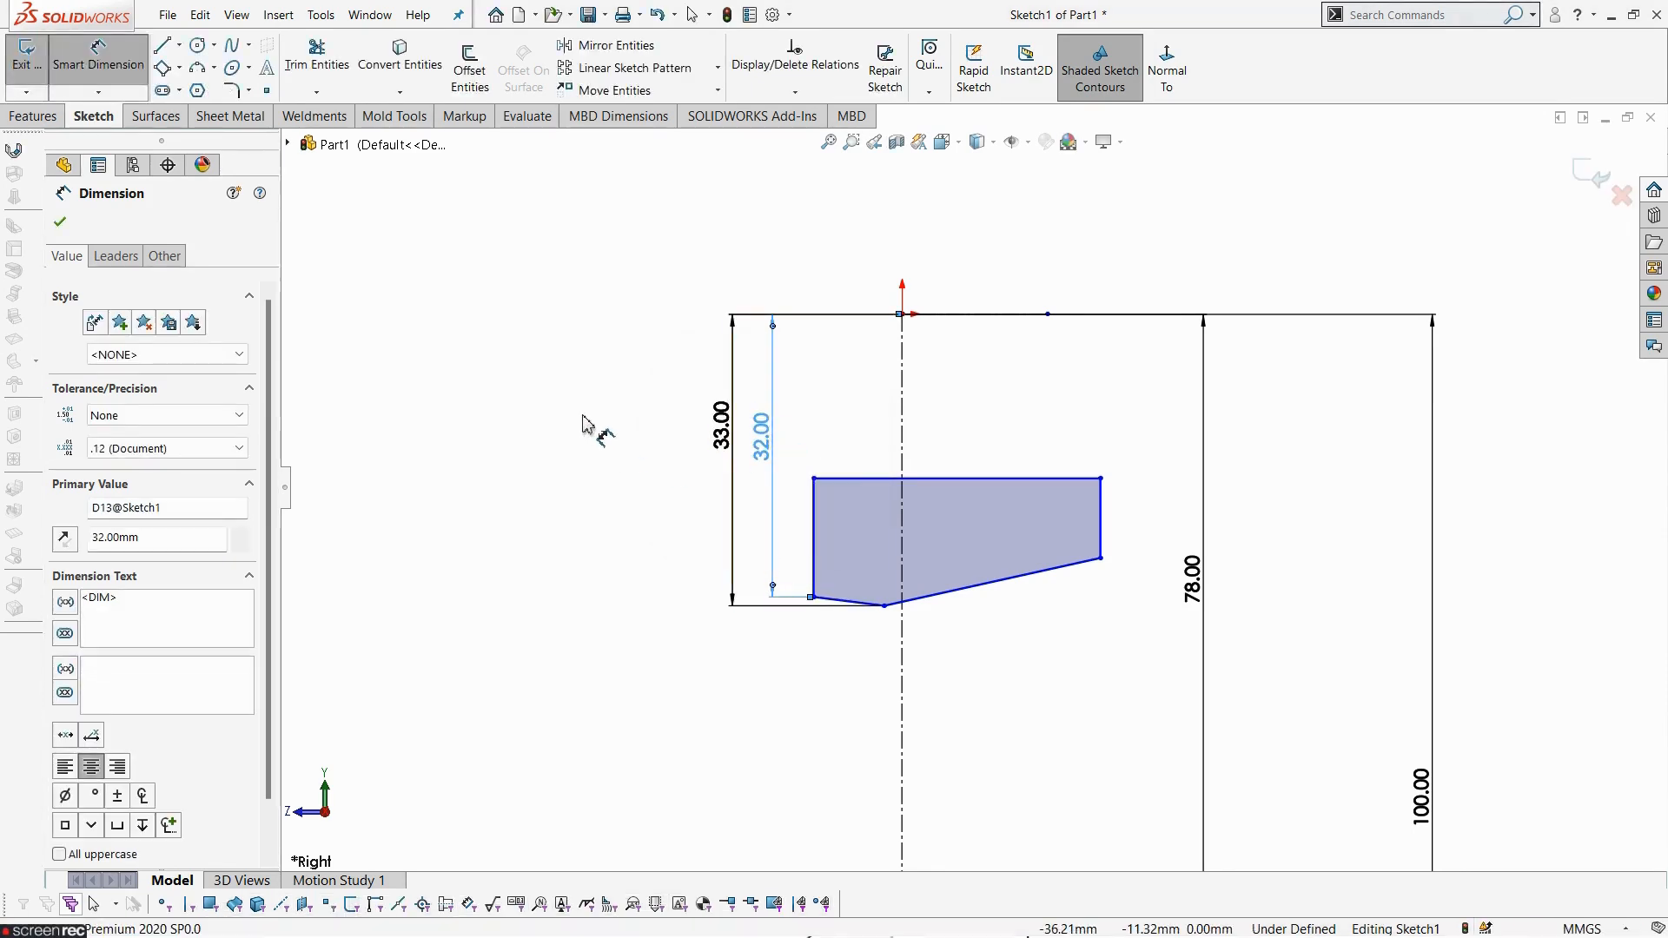
# - Dimension the hub profile's lower-right corner 30 mm vertically from the origin
pyautogui.click(599, 433)
pyautogui.hotkey('alt', 'Tab')
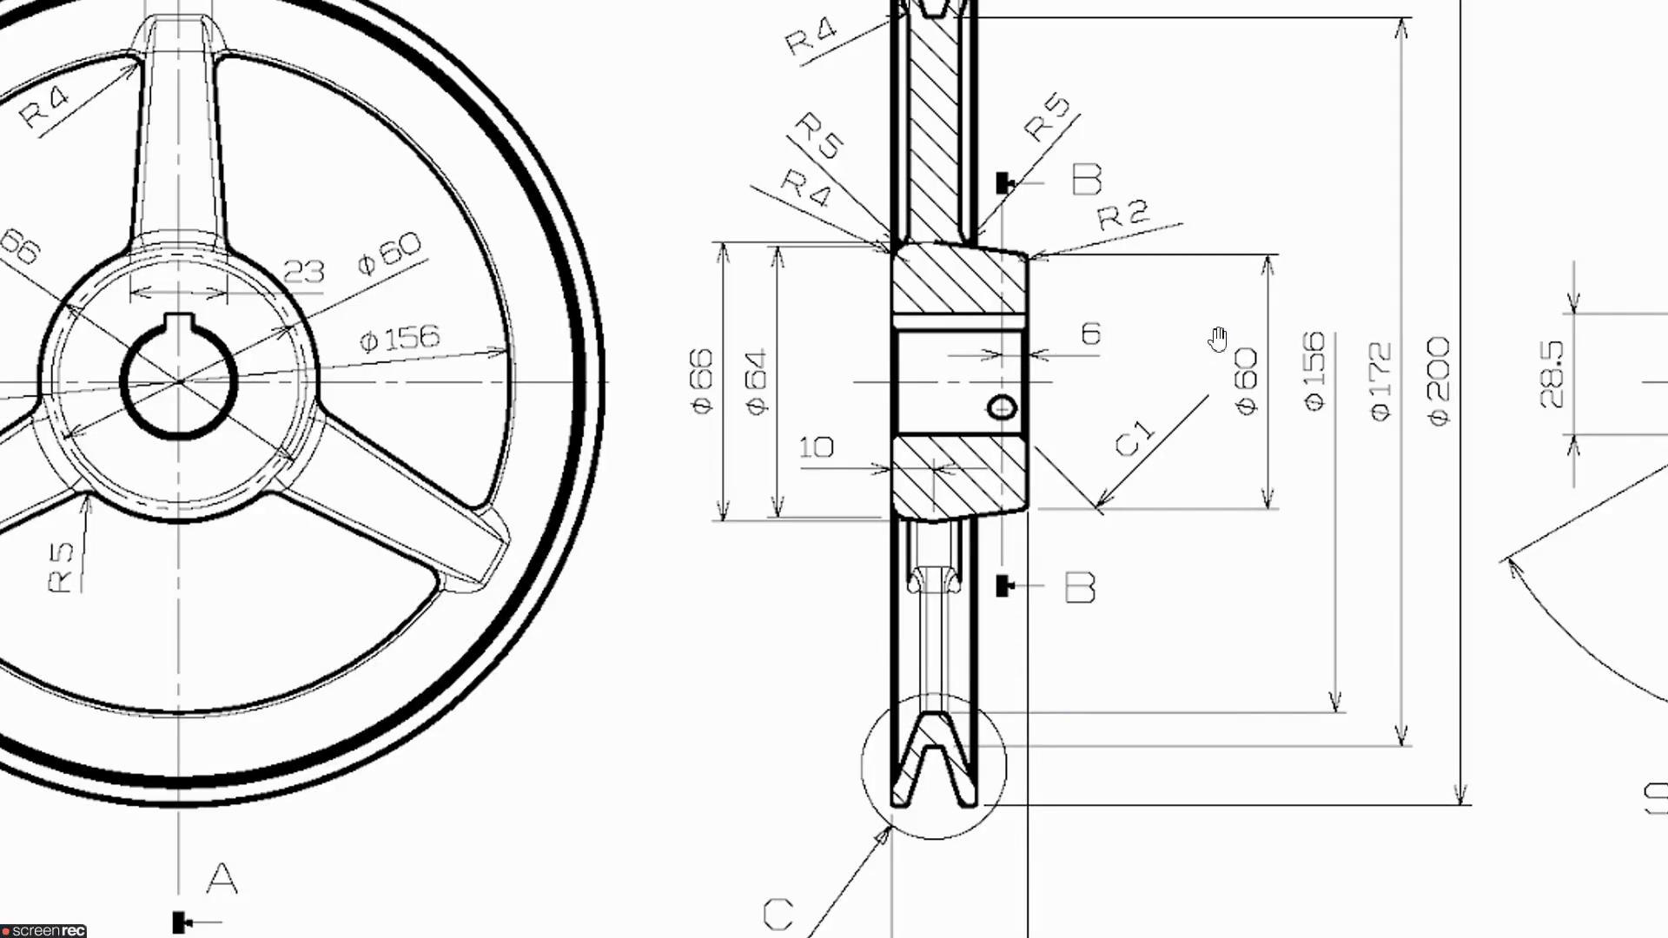
pyautogui.hotkey('alt', 'Tab')
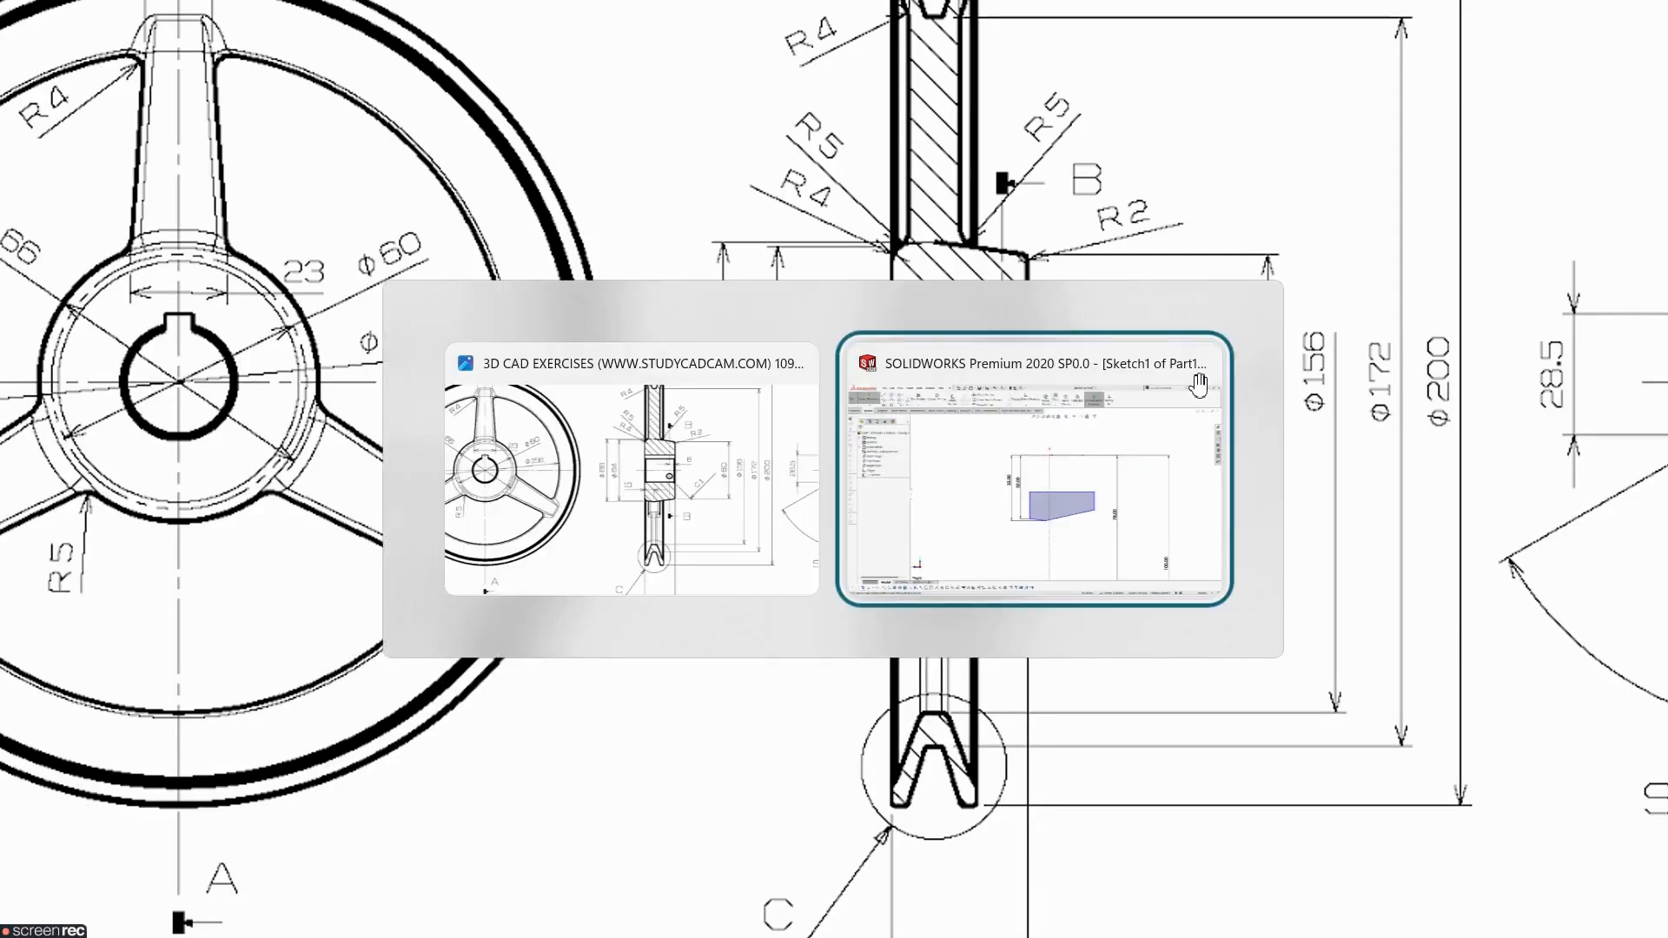
pyautogui.click(1102, 558)
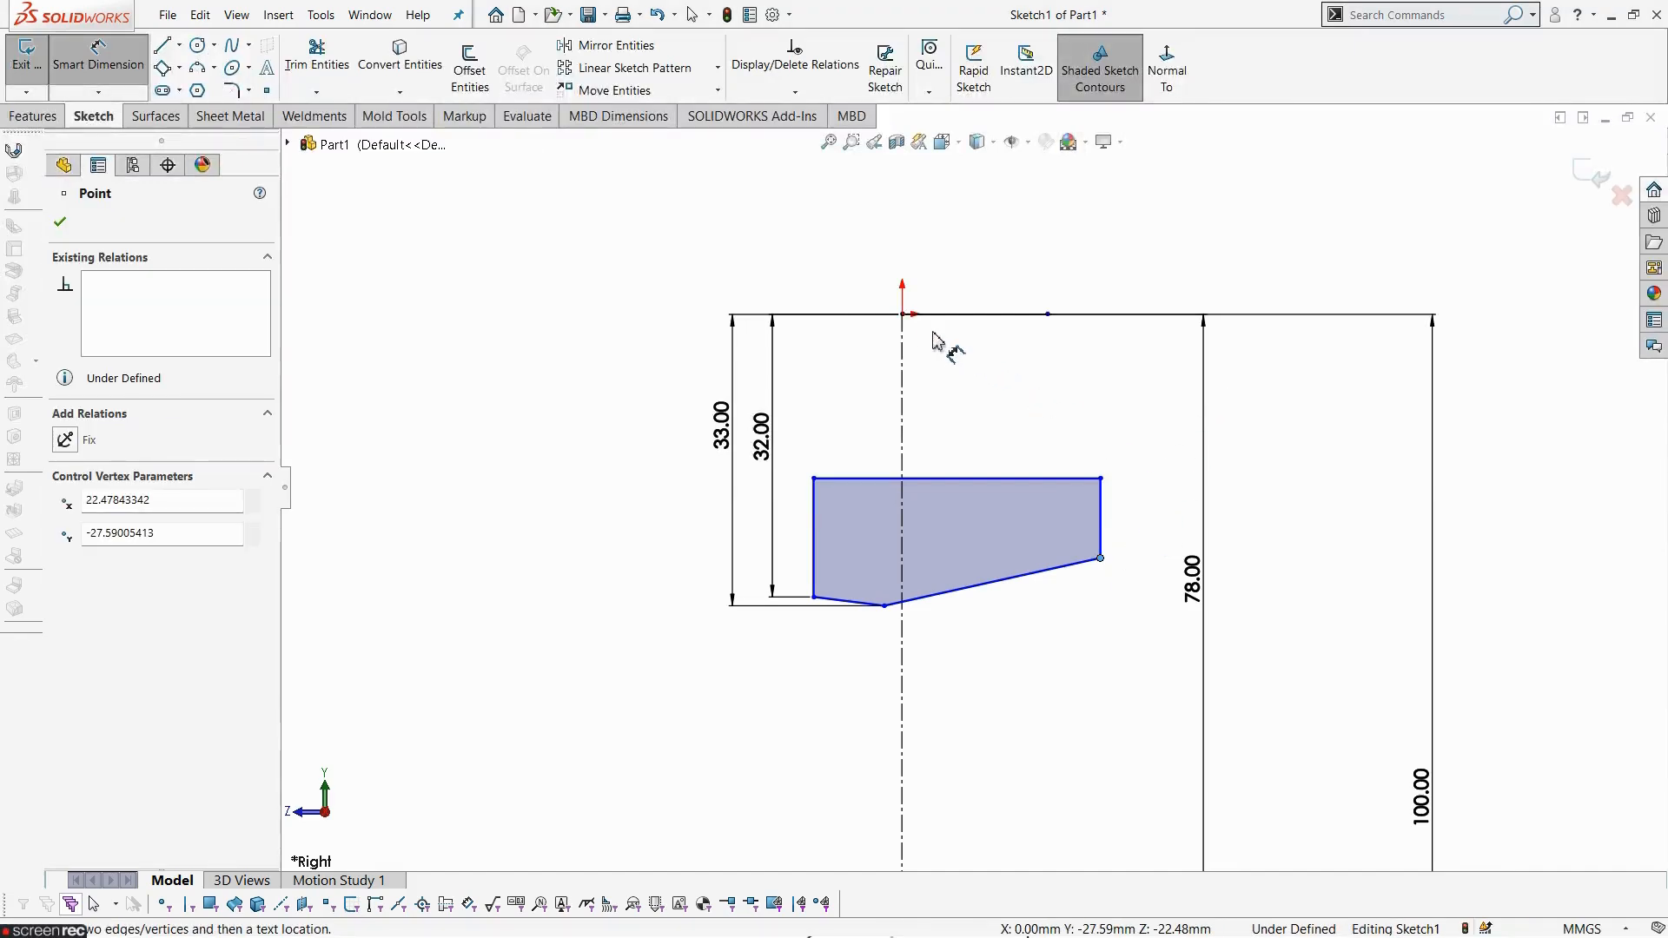
pyautogui.click(906, 317)
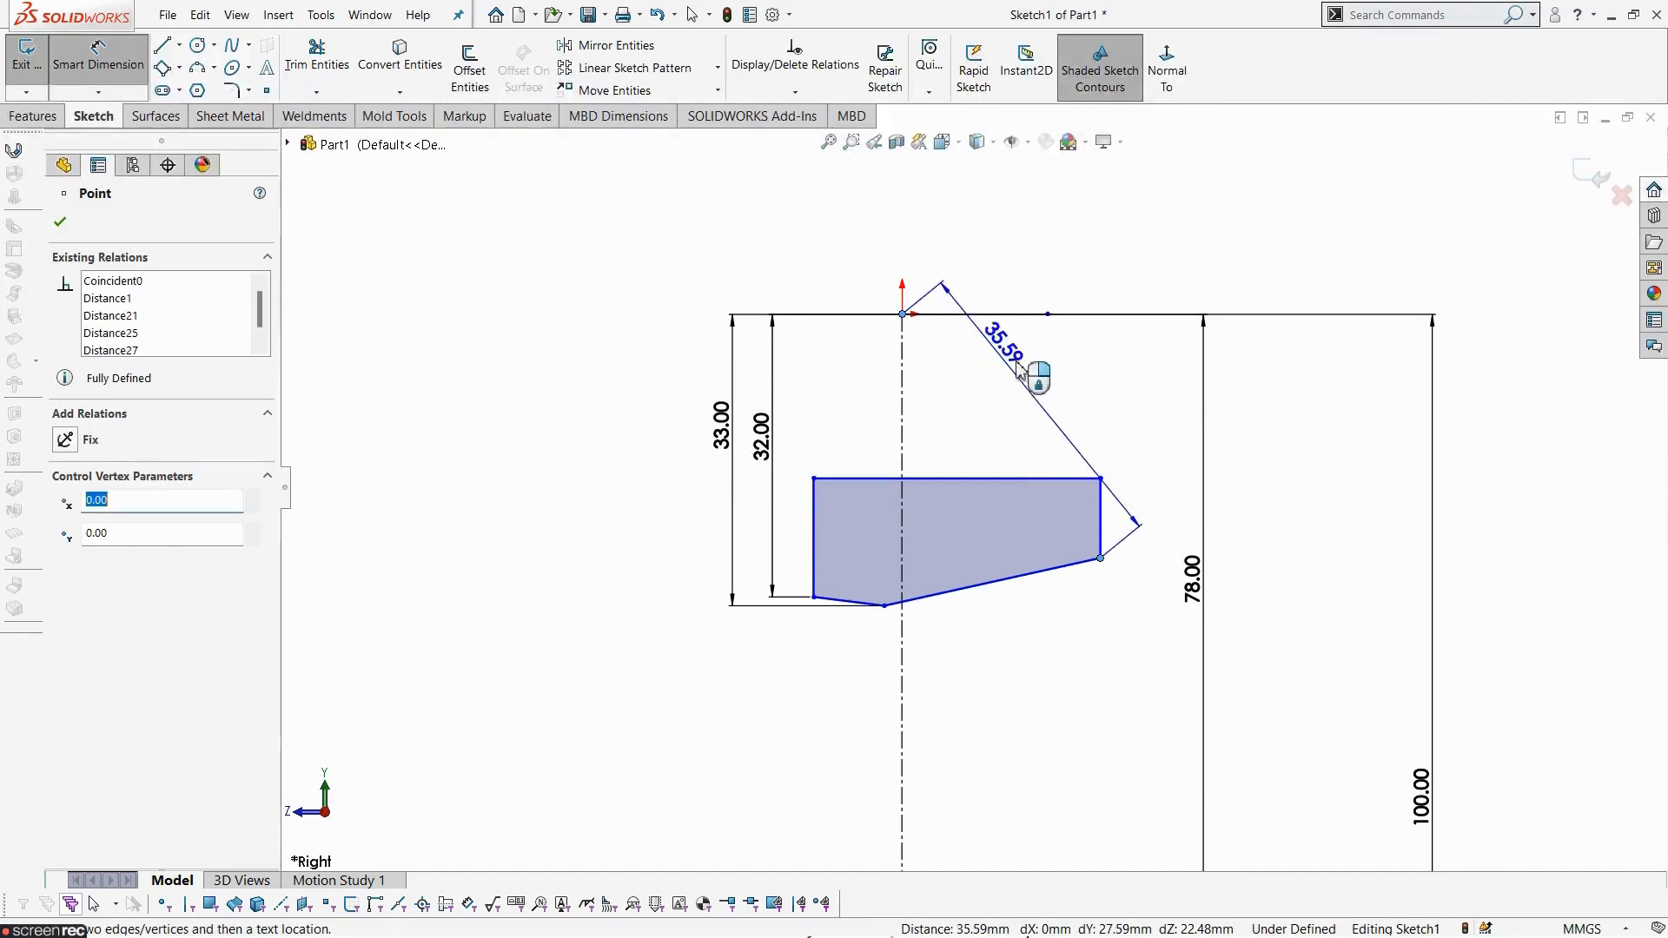
pyautogui.click(1165, 455)
pyautogui.write('30')
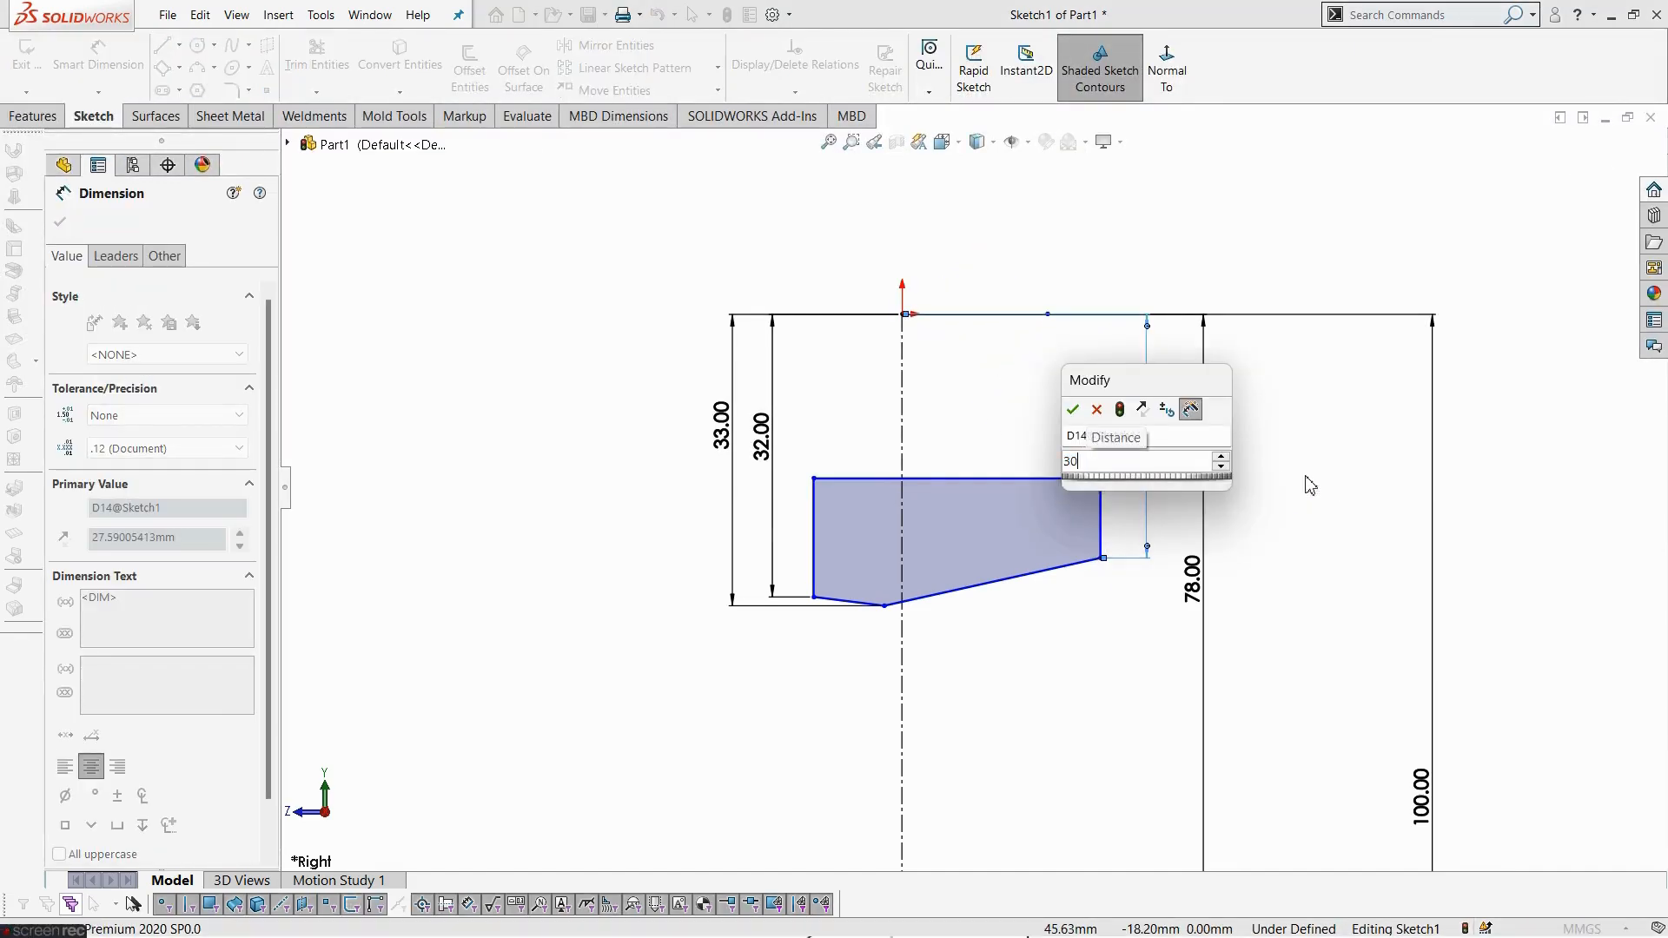
pyautogui.press('Return')
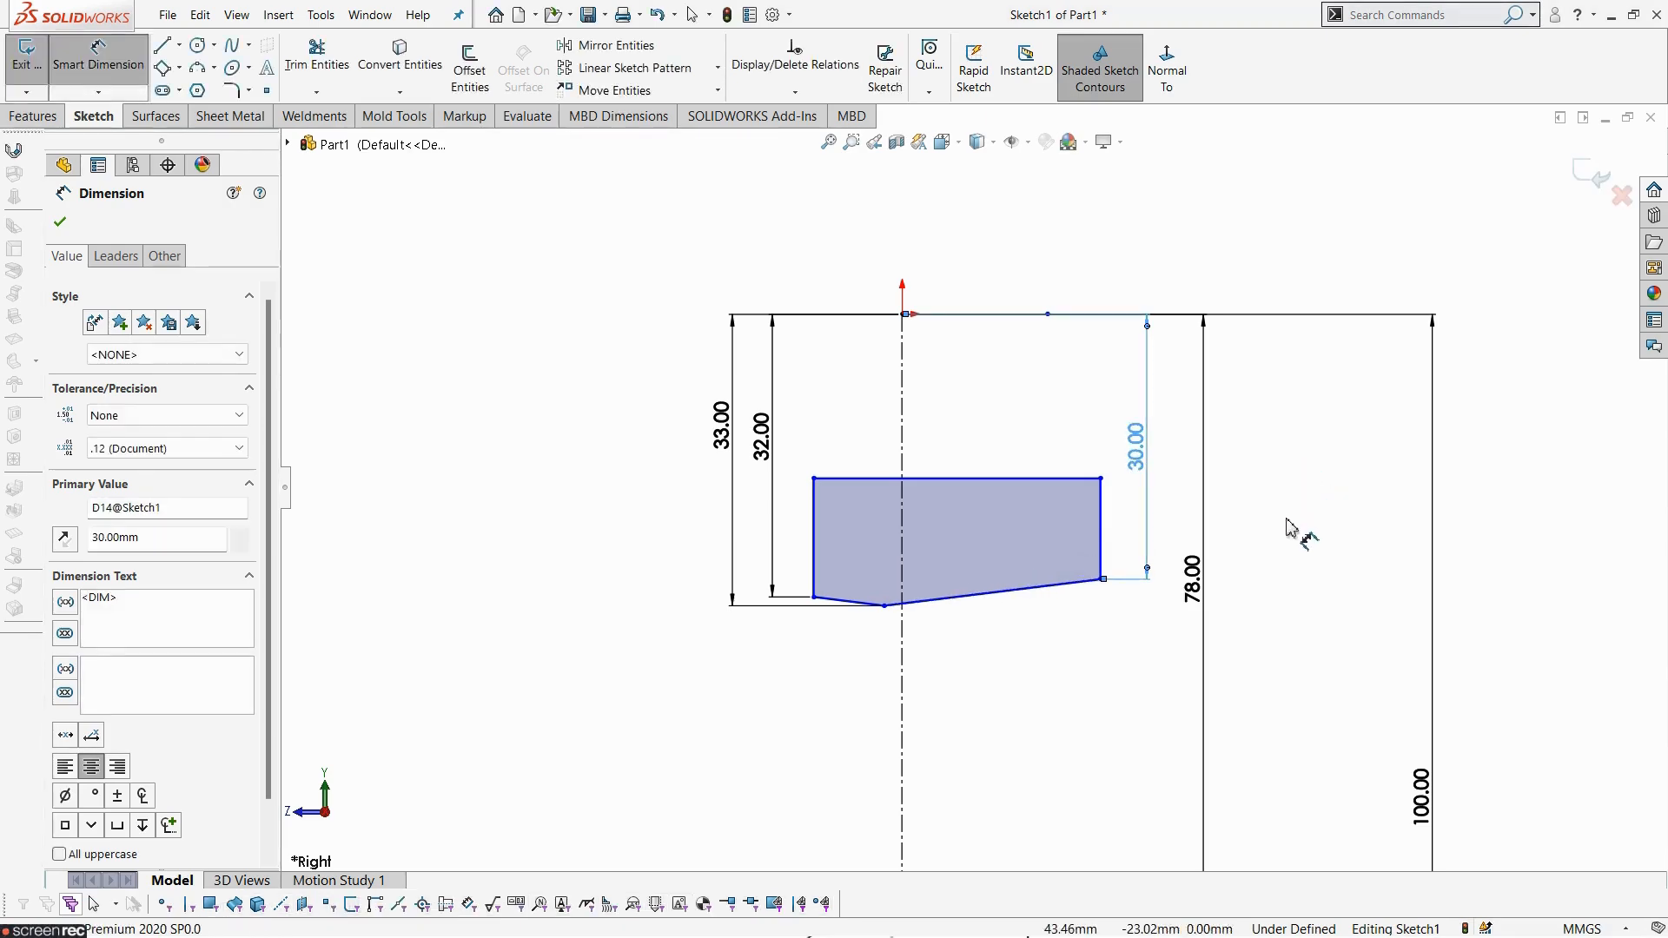
pyautogui.hotkey('alt', 'Tab')
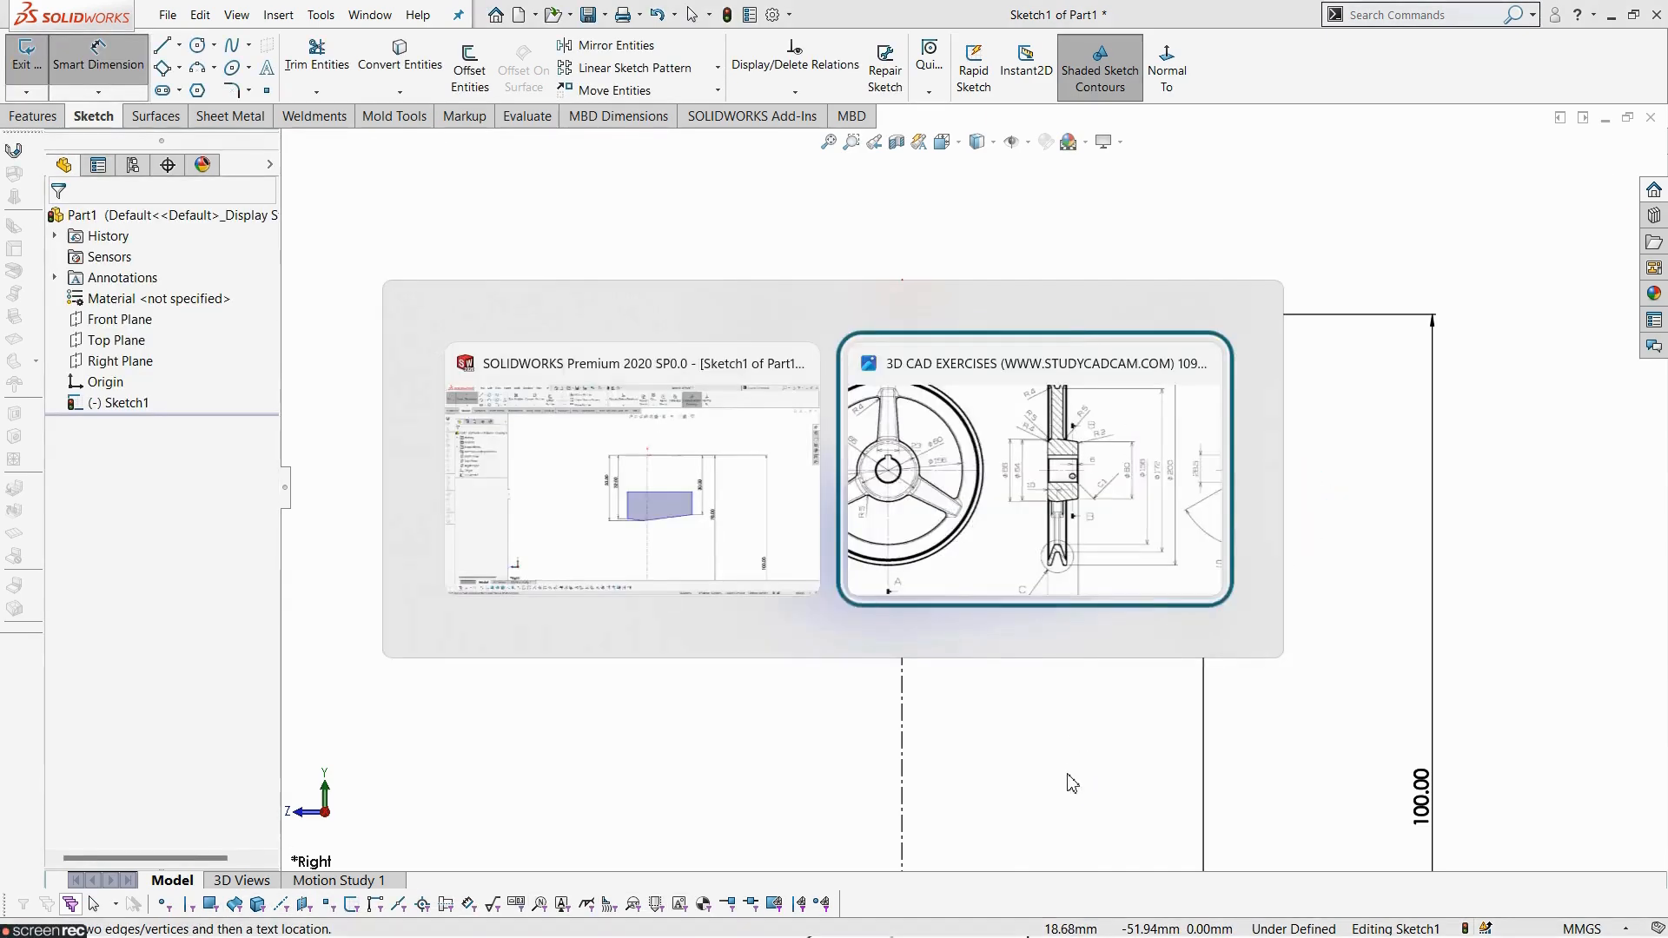
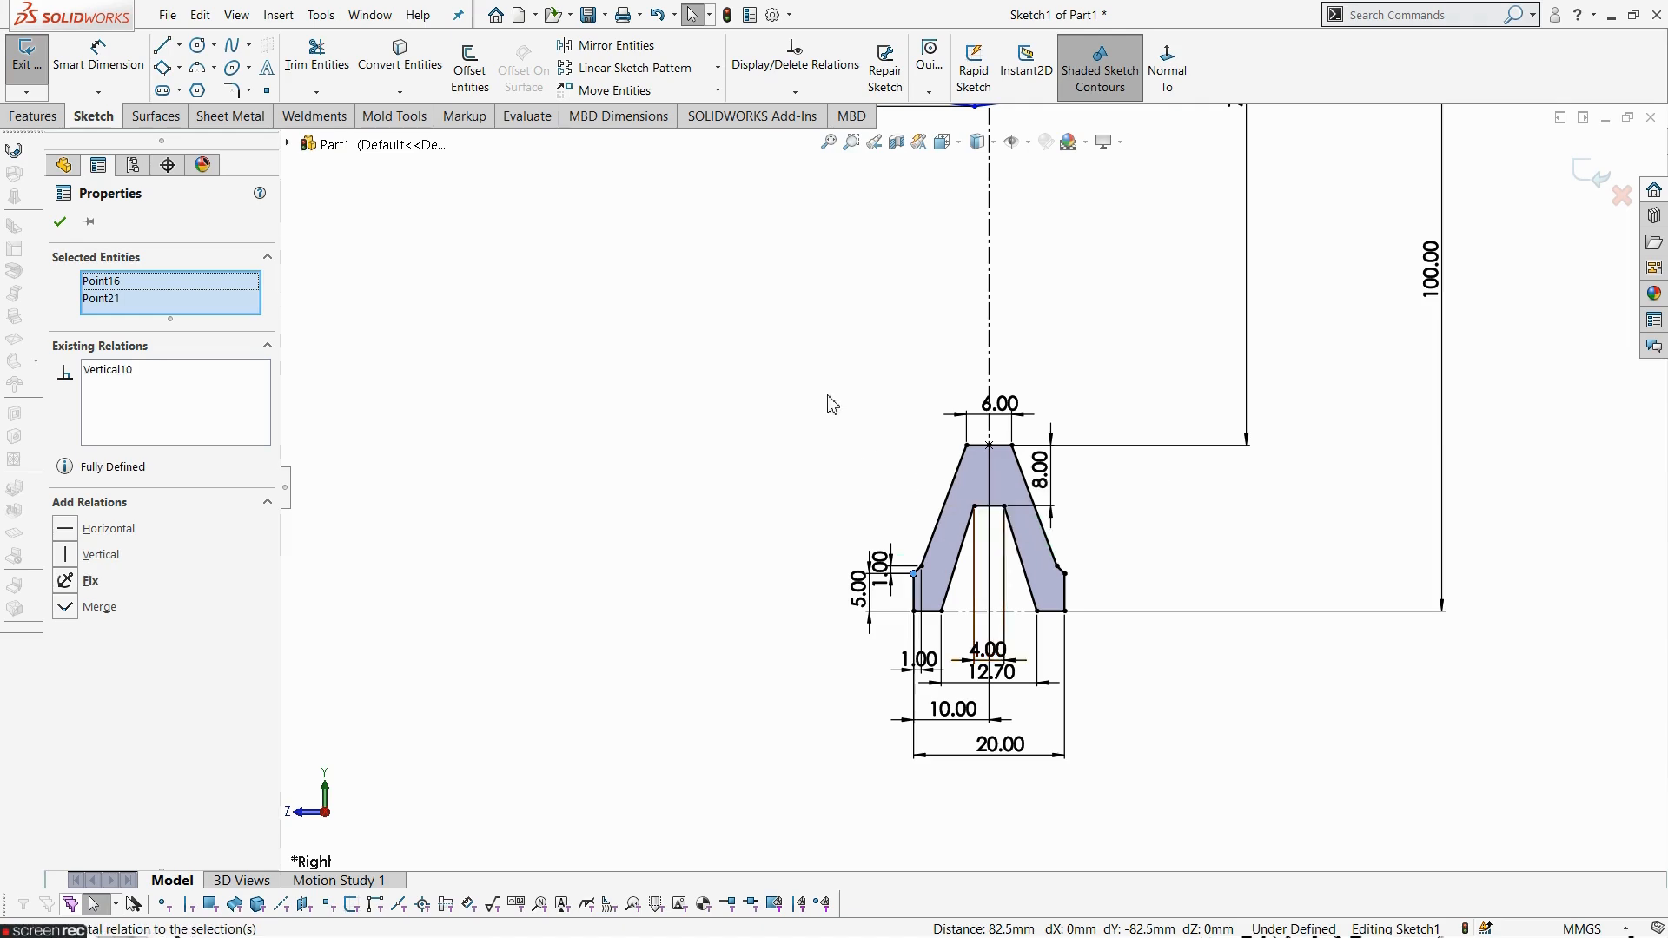
# - Dimension the horizontal distance from the rim's lower-left corner to the bottom vertex on the centreline as 10 mm
pyautogui.scroll(3, 831, 395)
pyautogui.scroll(-3, 931, 160)
pyautogui.scroll(-2, 1017, 256)
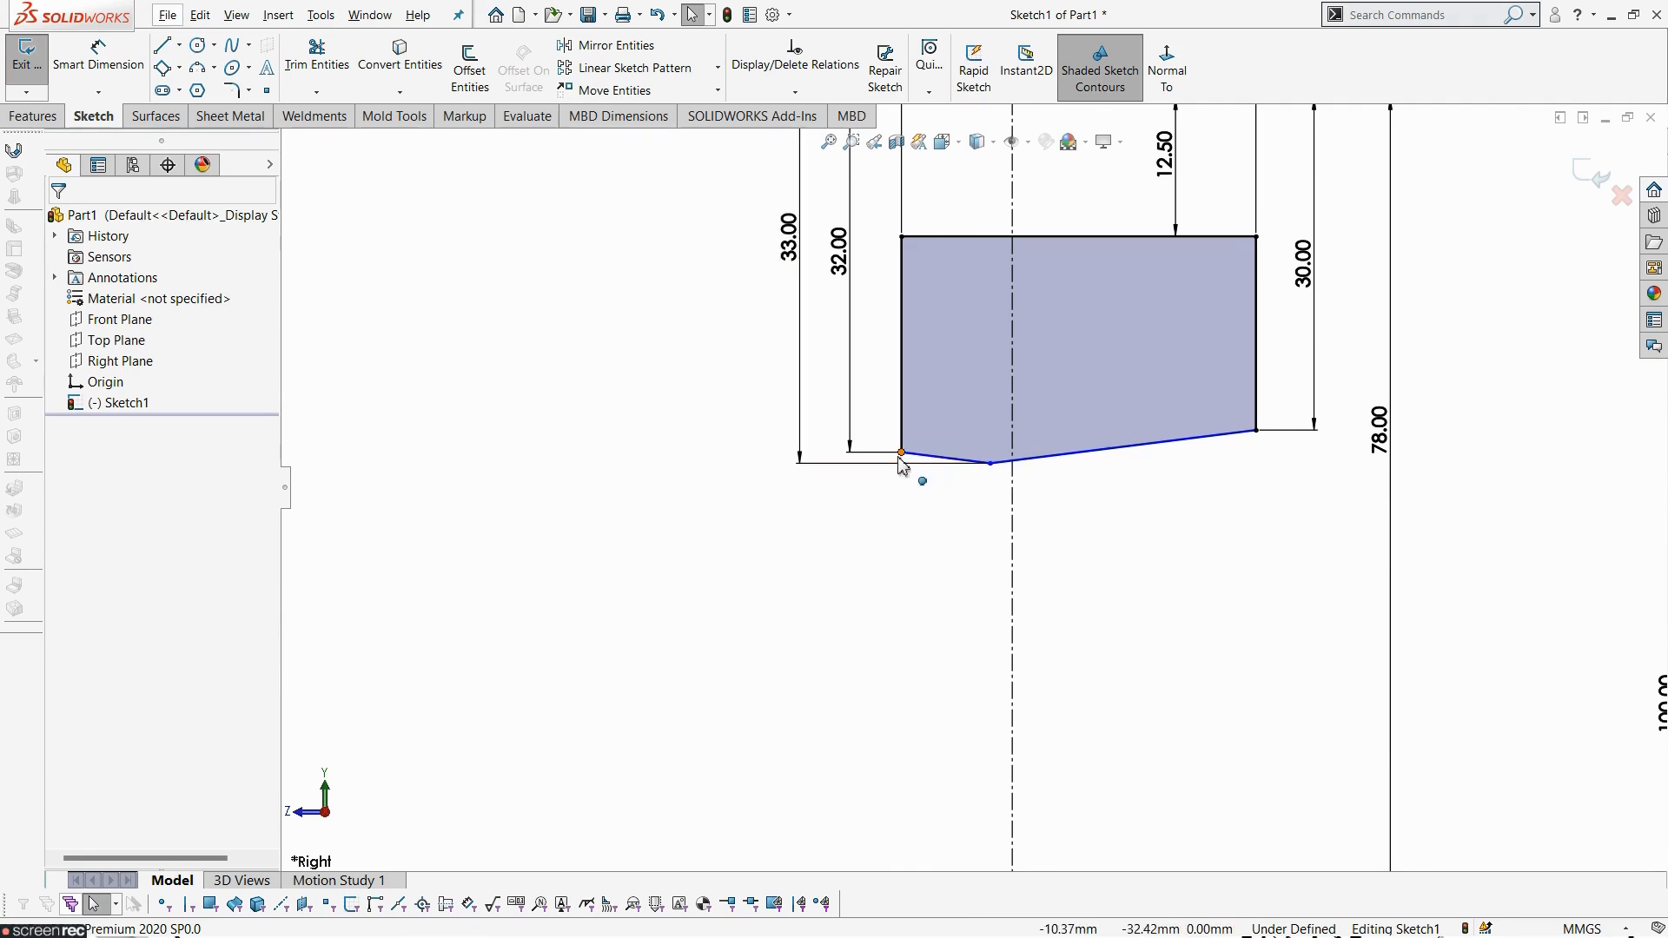
pyautogui.click(967, 398)
pyautogui.hotkey('alt', 'Tab')
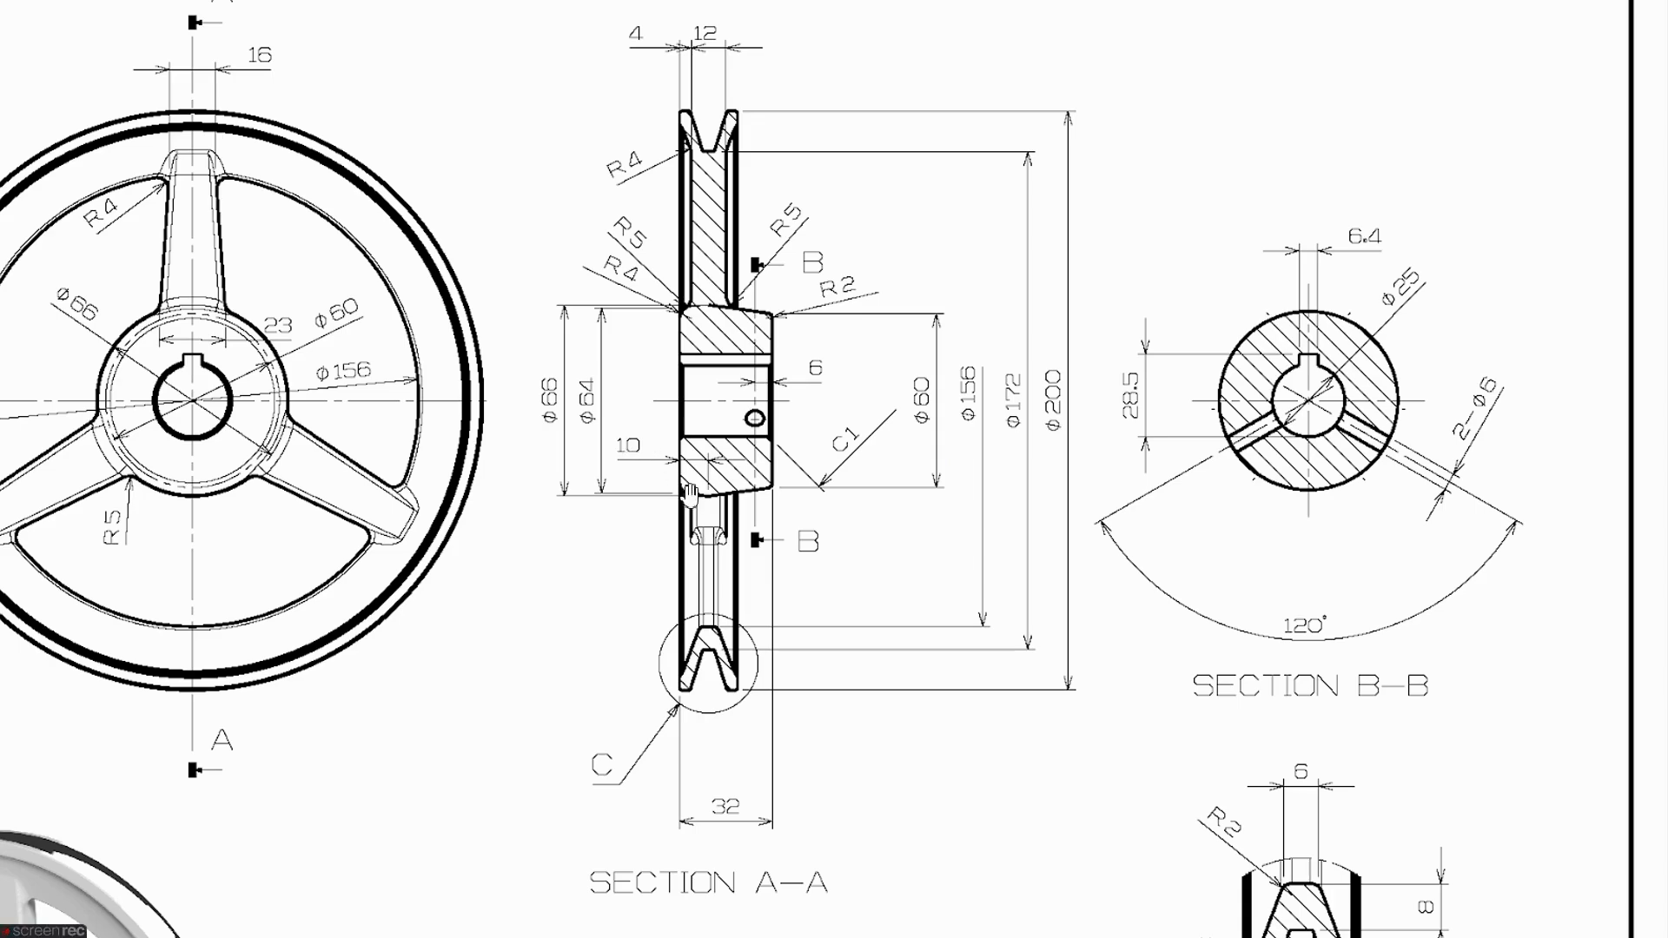
pyautogui.hotkey('alt', 'Tab')
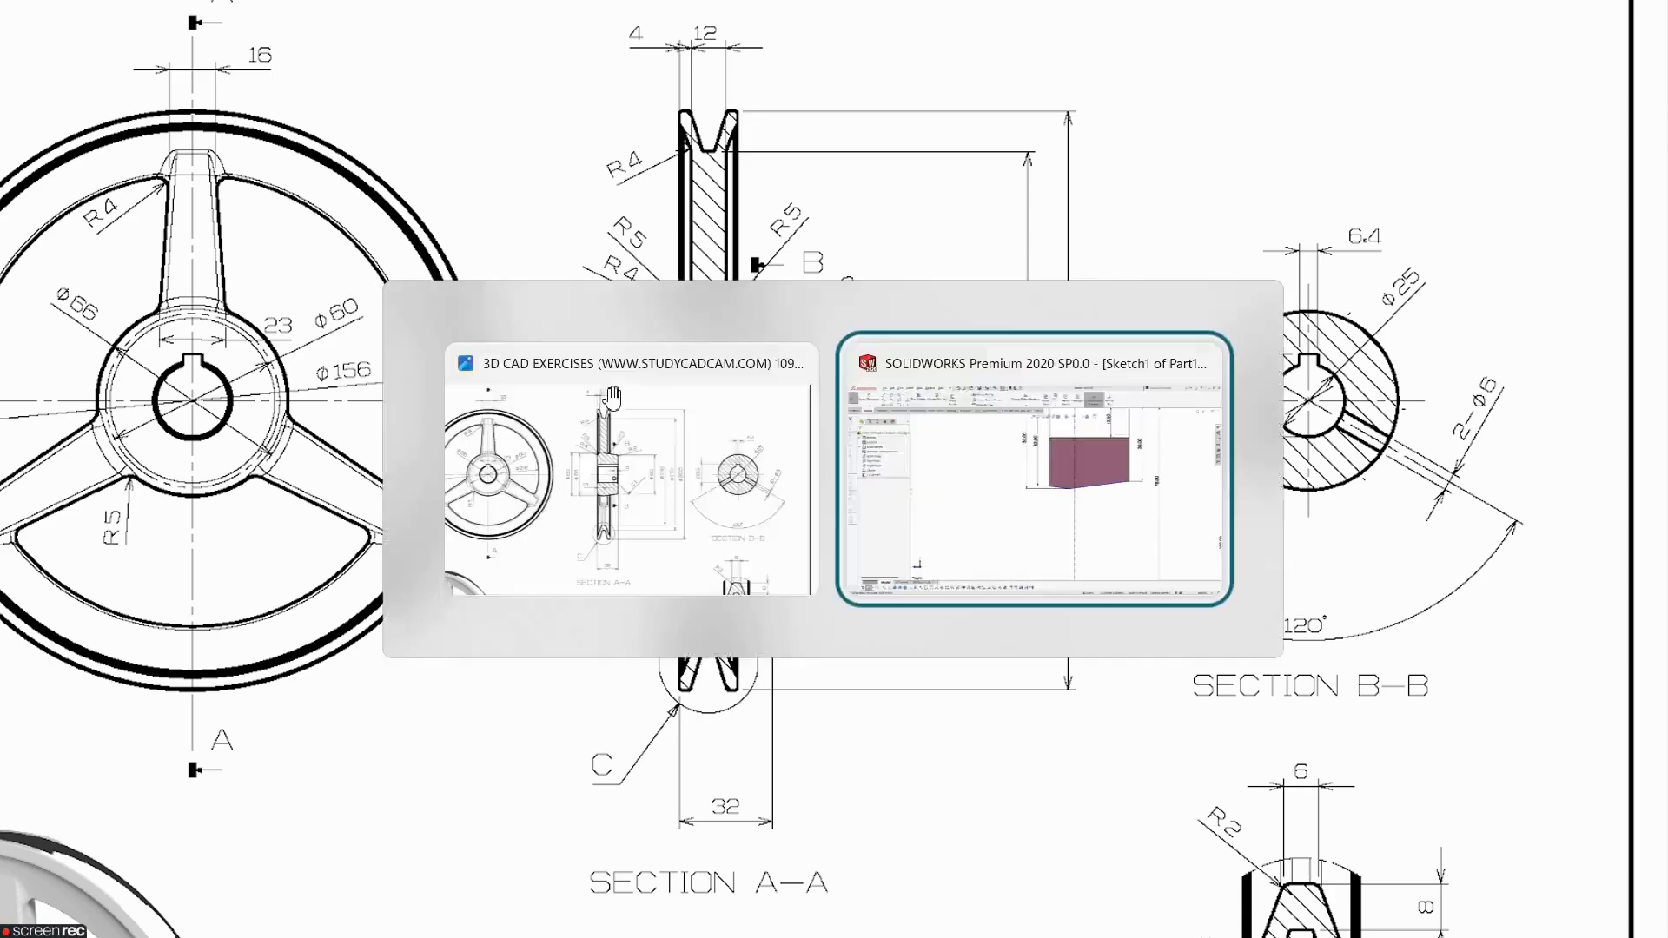
pyautogui.click(98, 57)
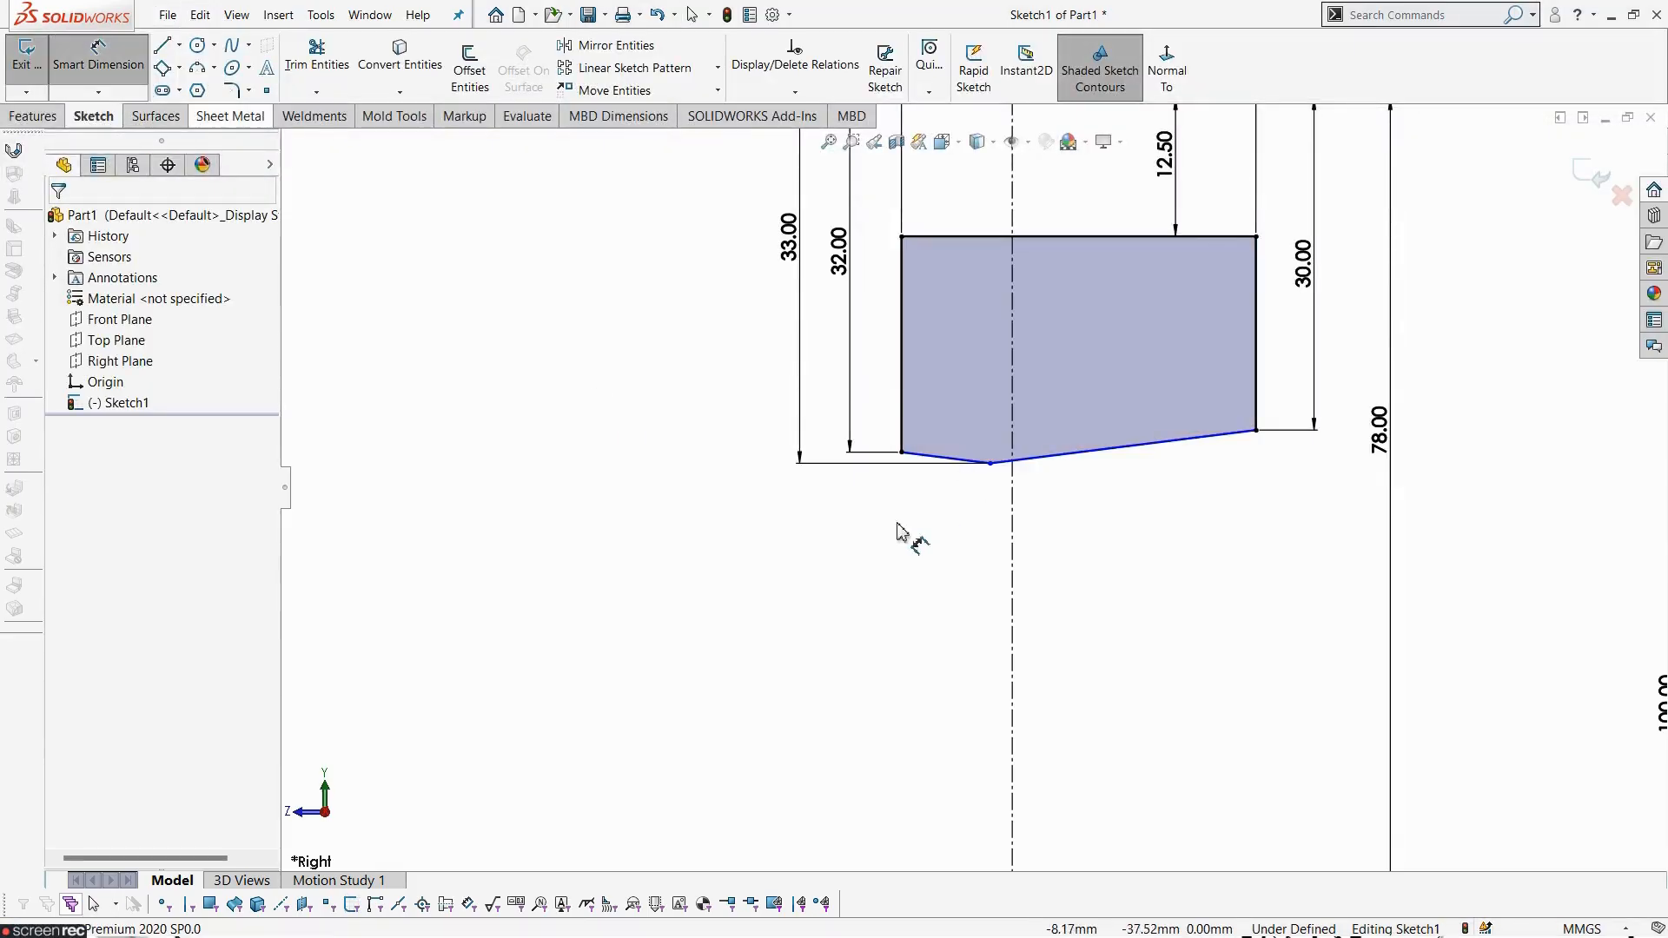
pyautogui.click(903, 455)
pyautogui.click(991, 465)
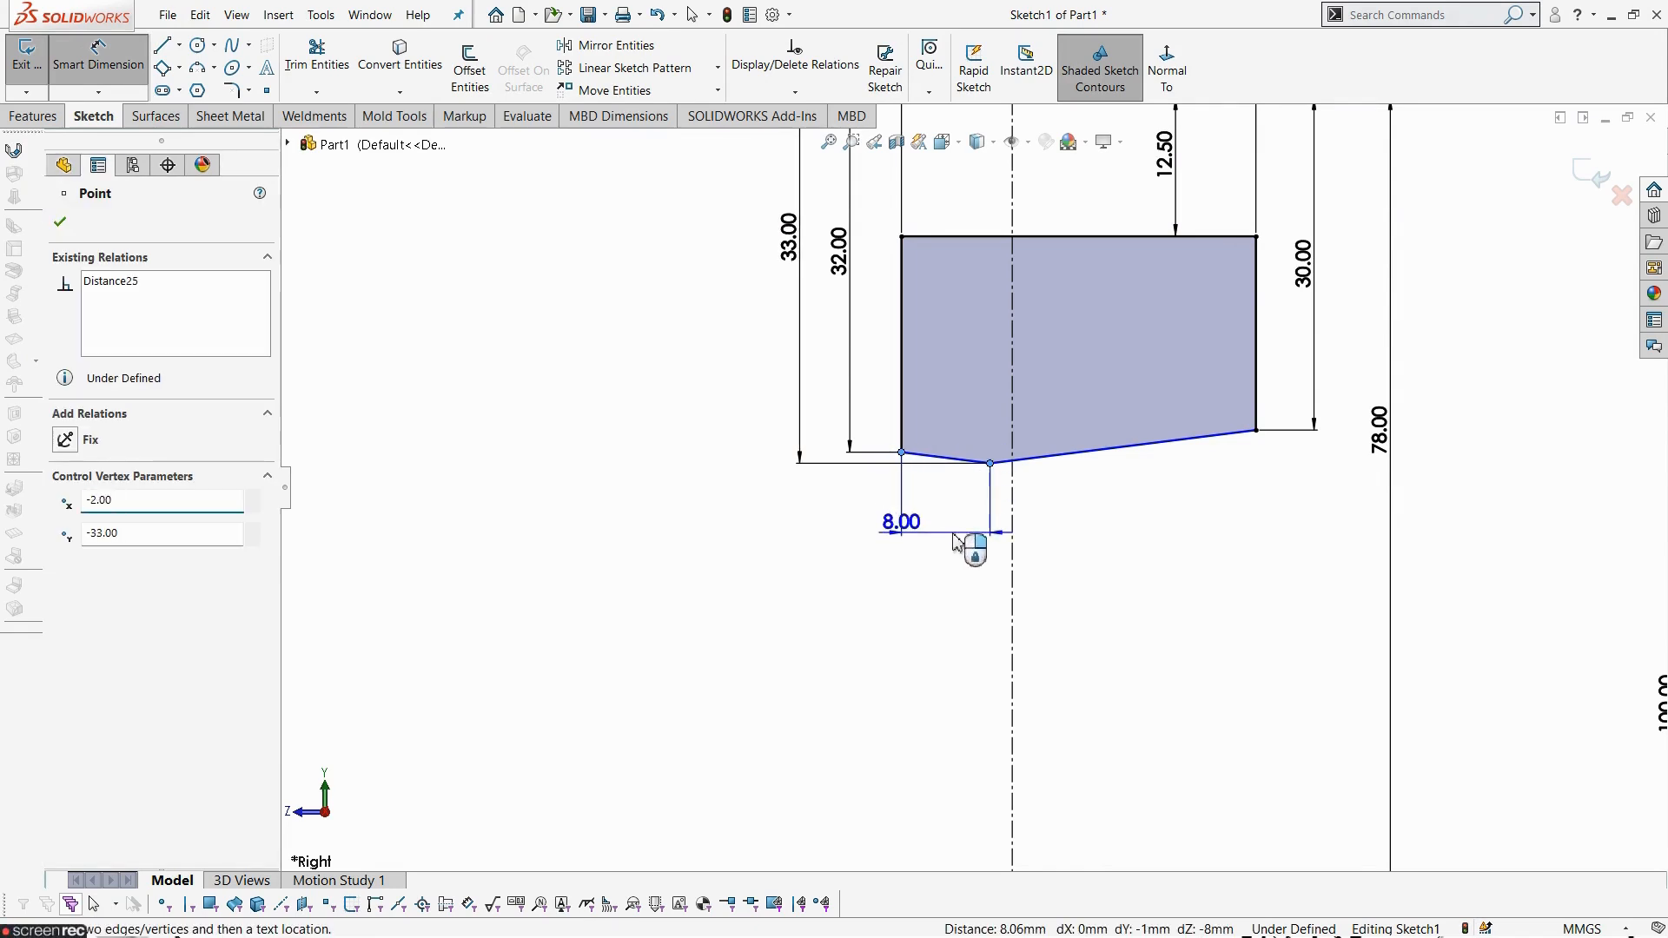
pyautogui.click(958, 541)
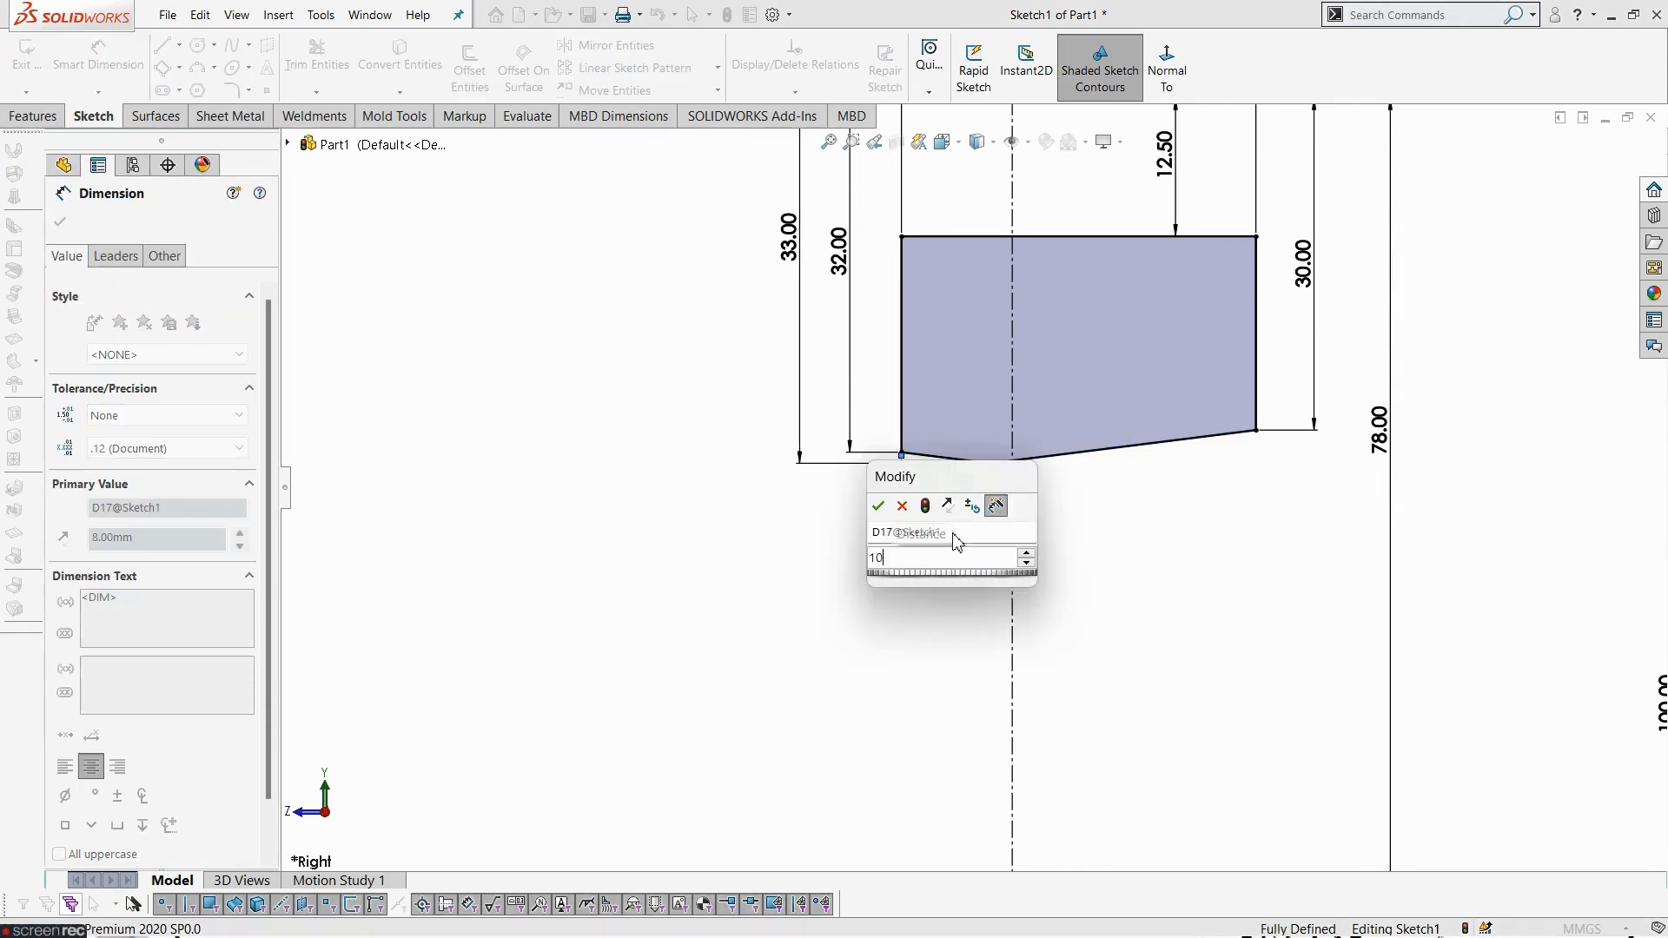
pyautogui.press('Return')
pyautogui.click(1098, 634)
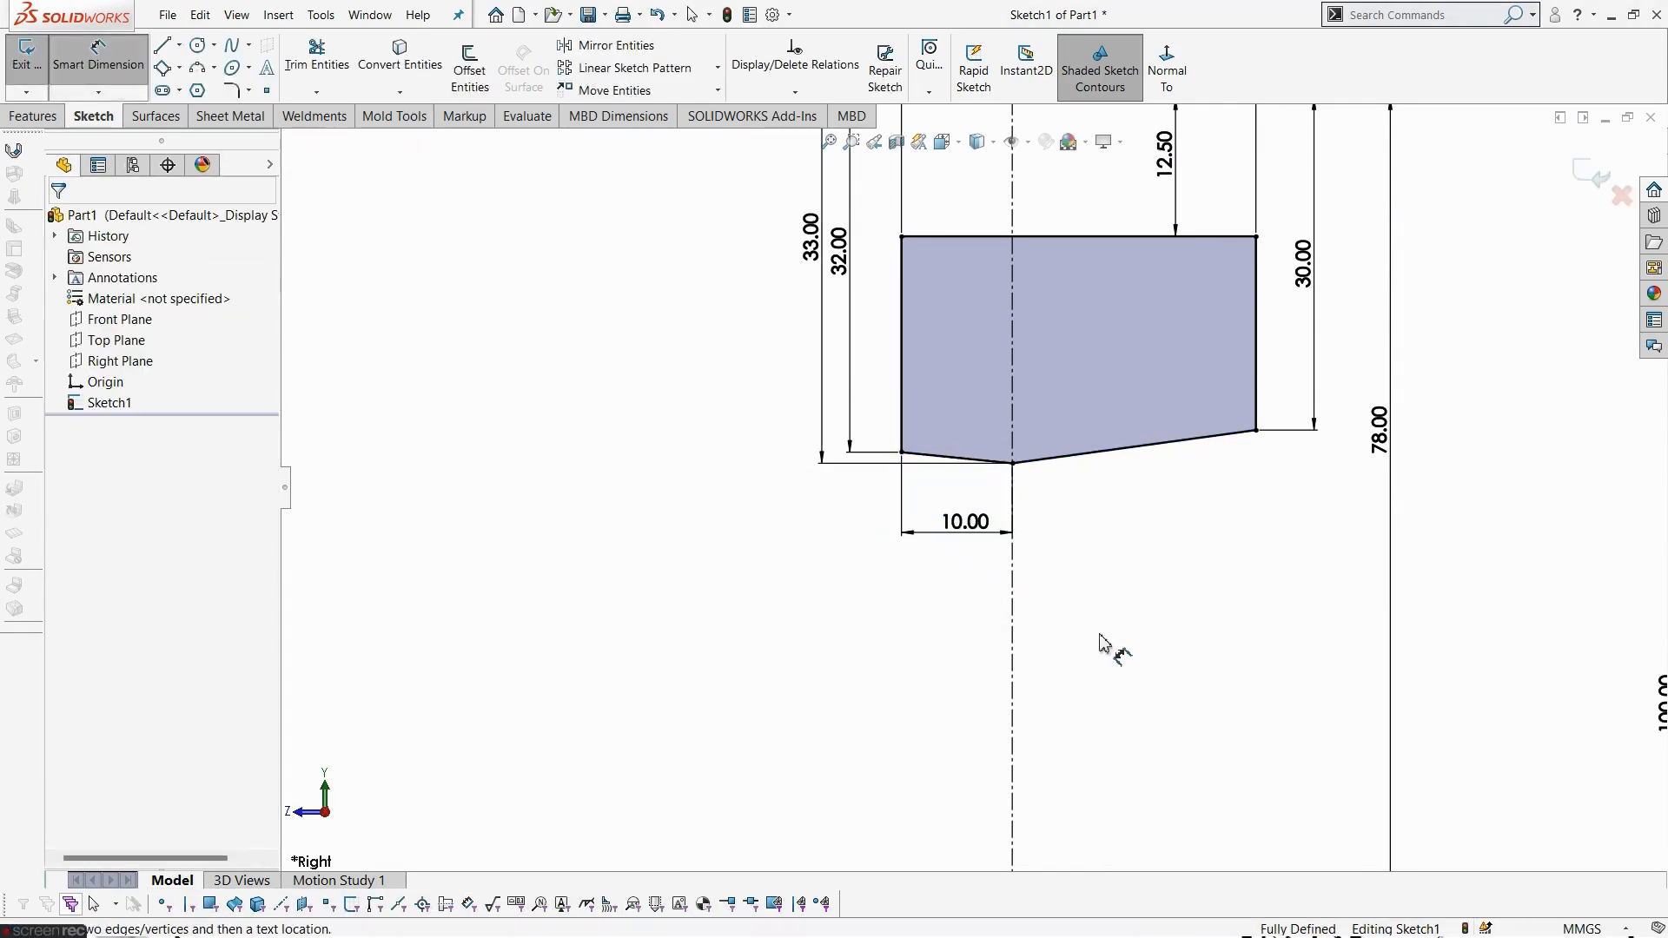
# - Exit the sketch and revolve the profile about the vertical centreline to create the rim and hub
pyautogui.scroll(4, 1097, 632)
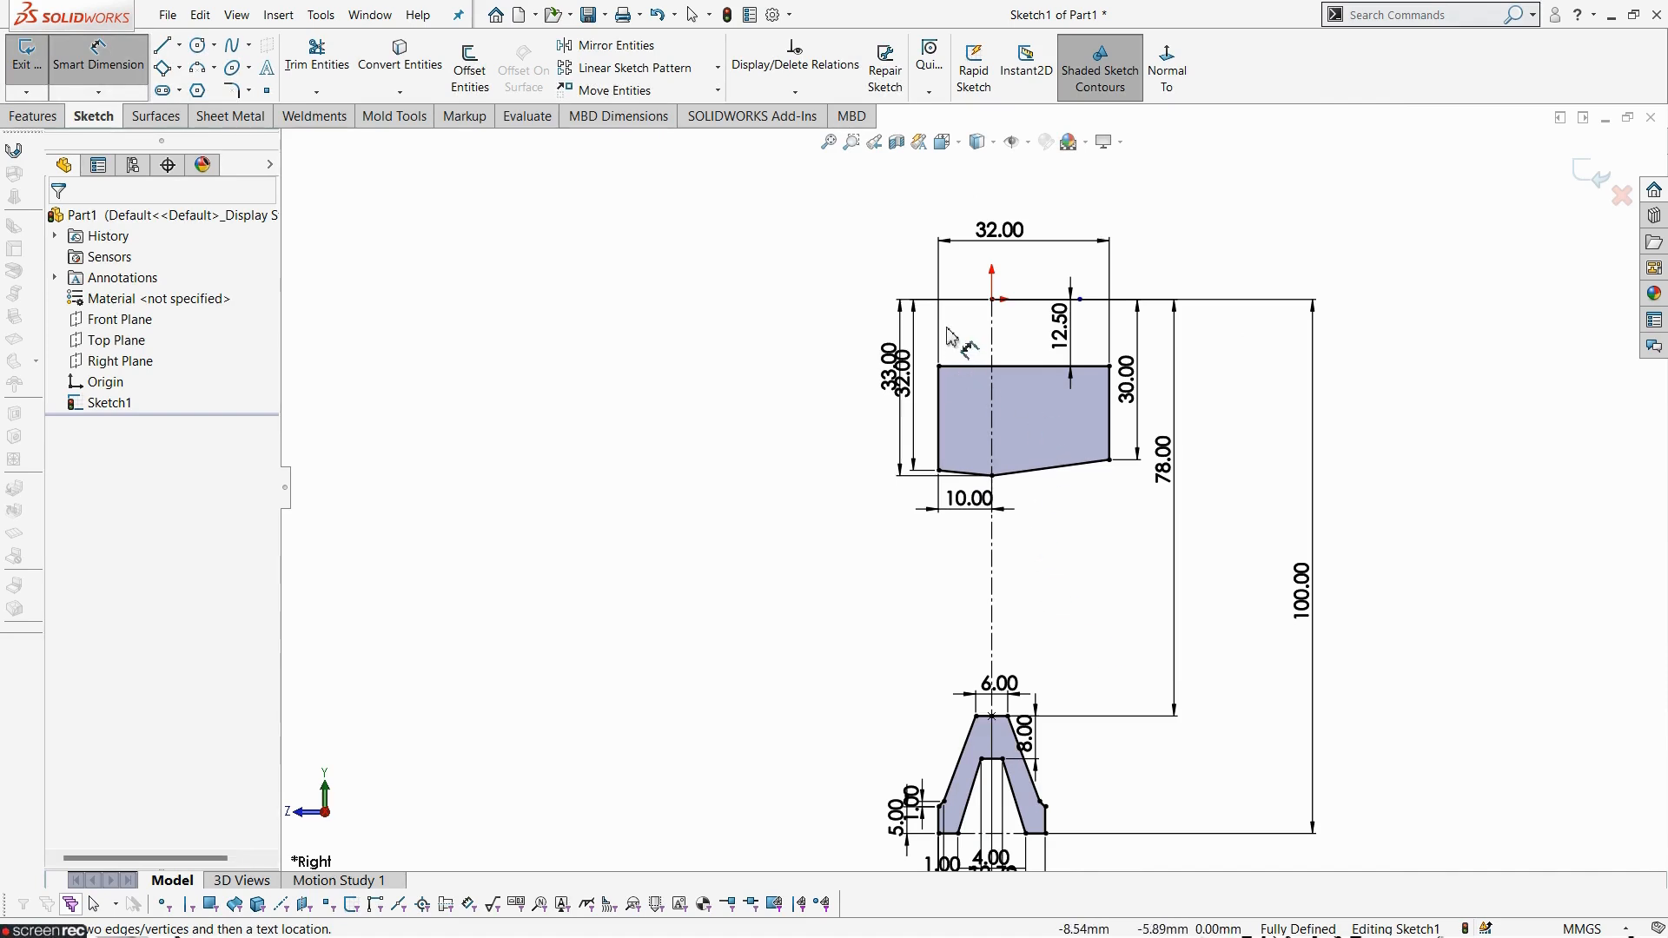
pyautogui.scroll(5, 1087, 655)
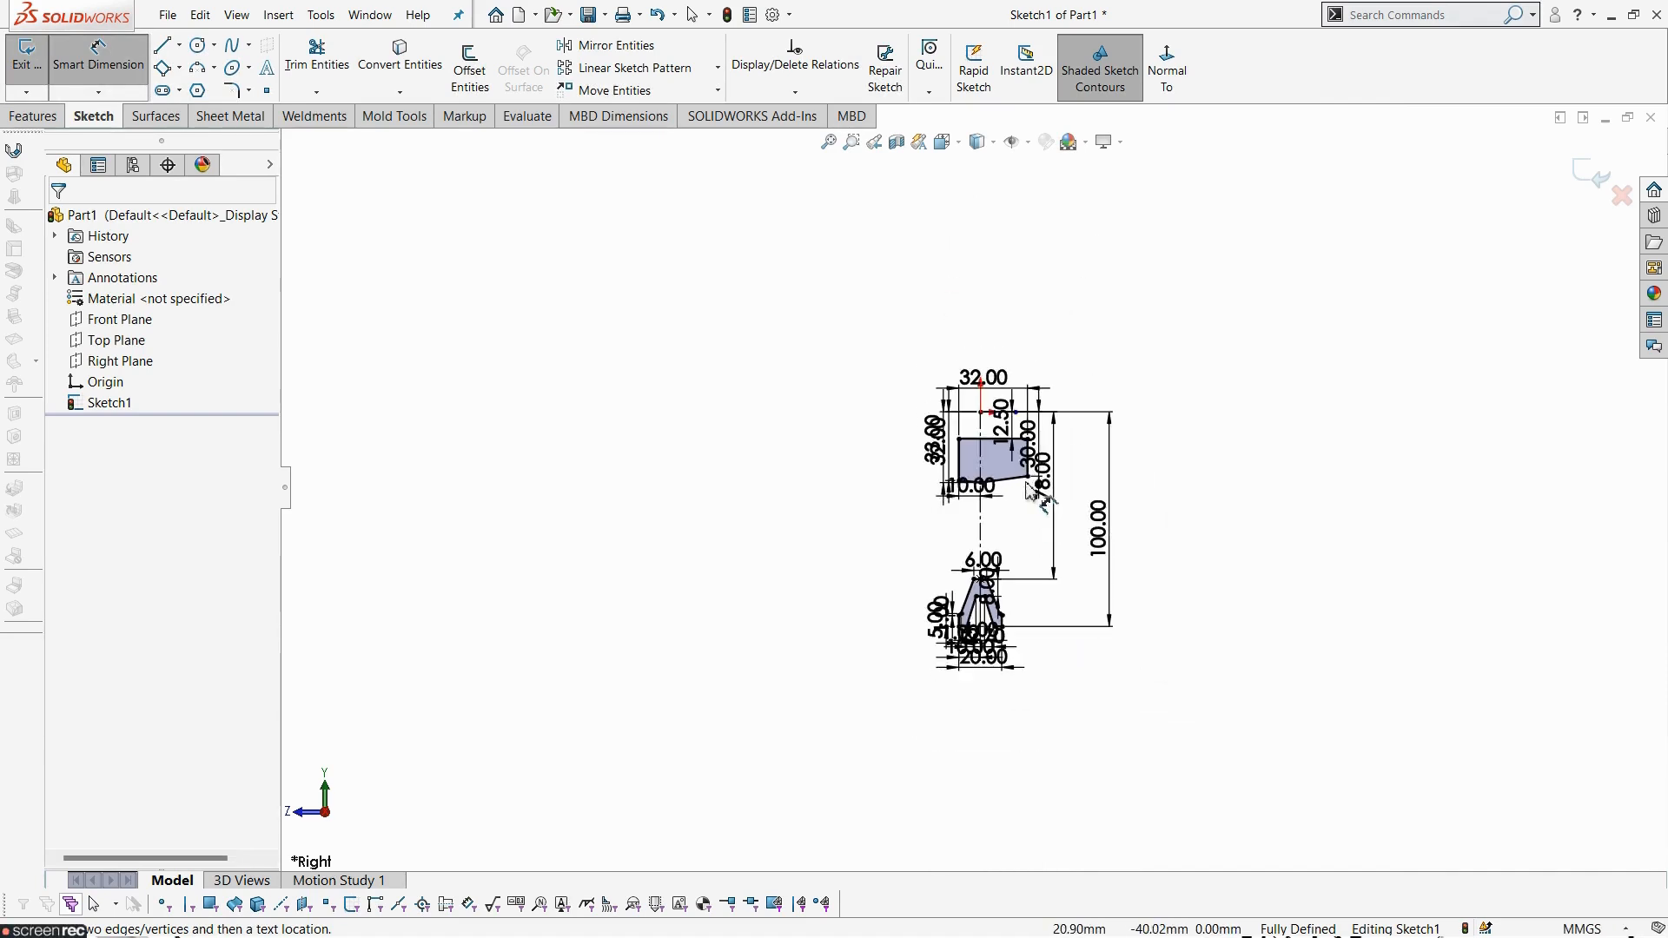
pyautogui.scroll(-3, 1032, 470)
pyautogui.press('Escape')
pyautogui.click(25, 95)
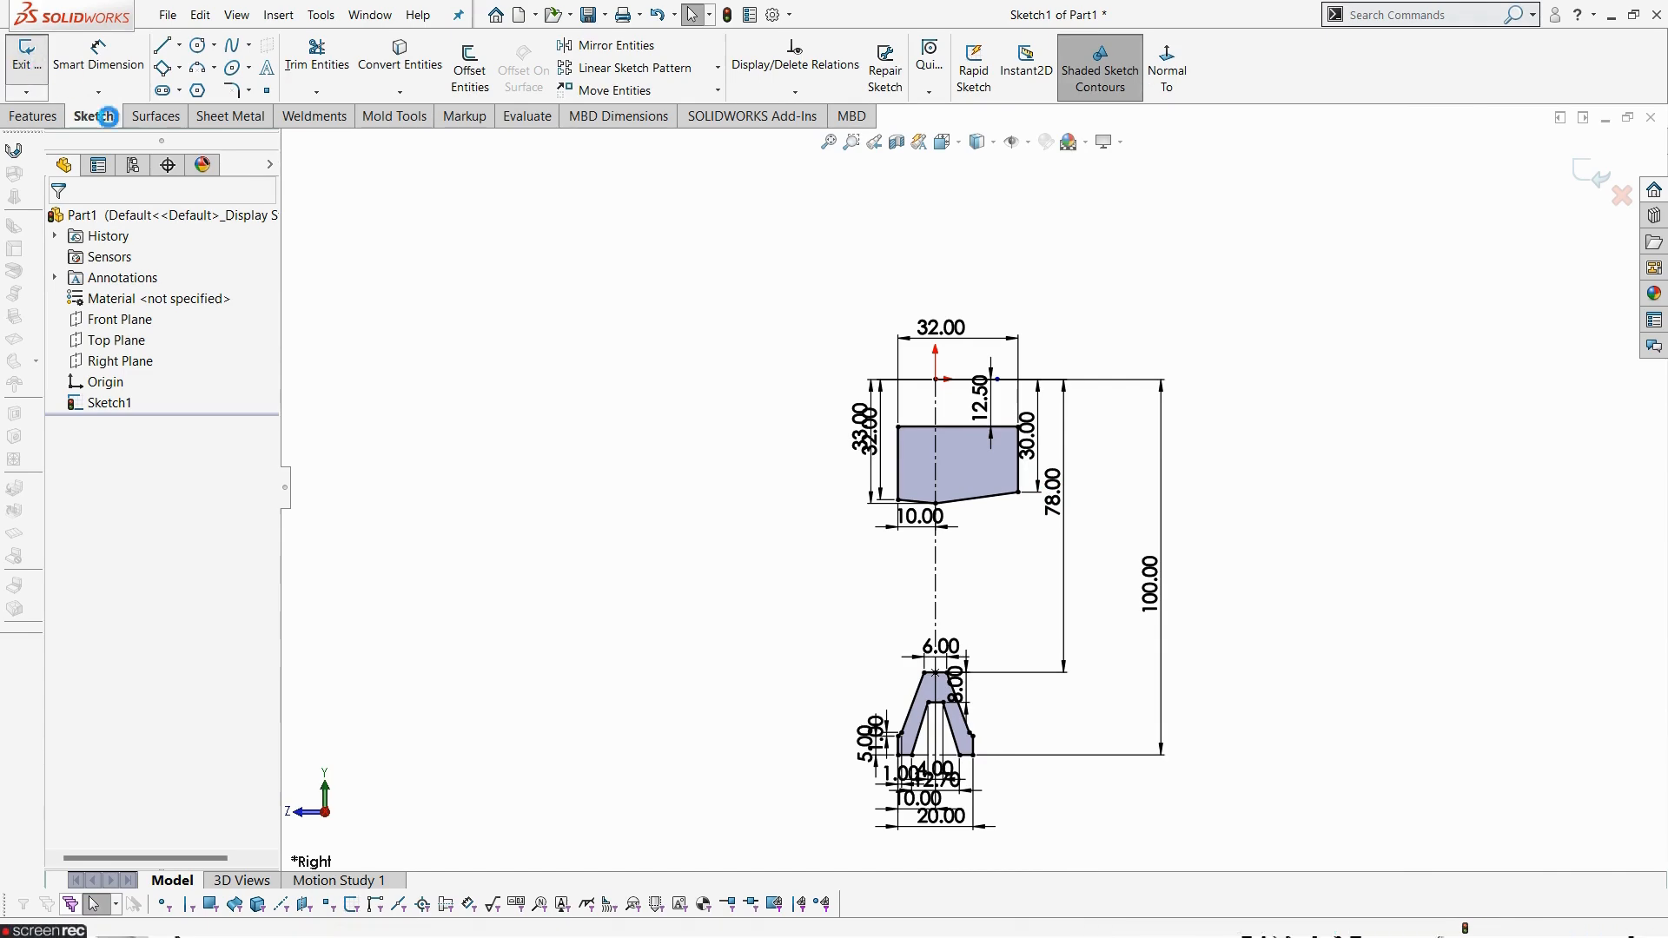
pyautogui.click(97, 63)
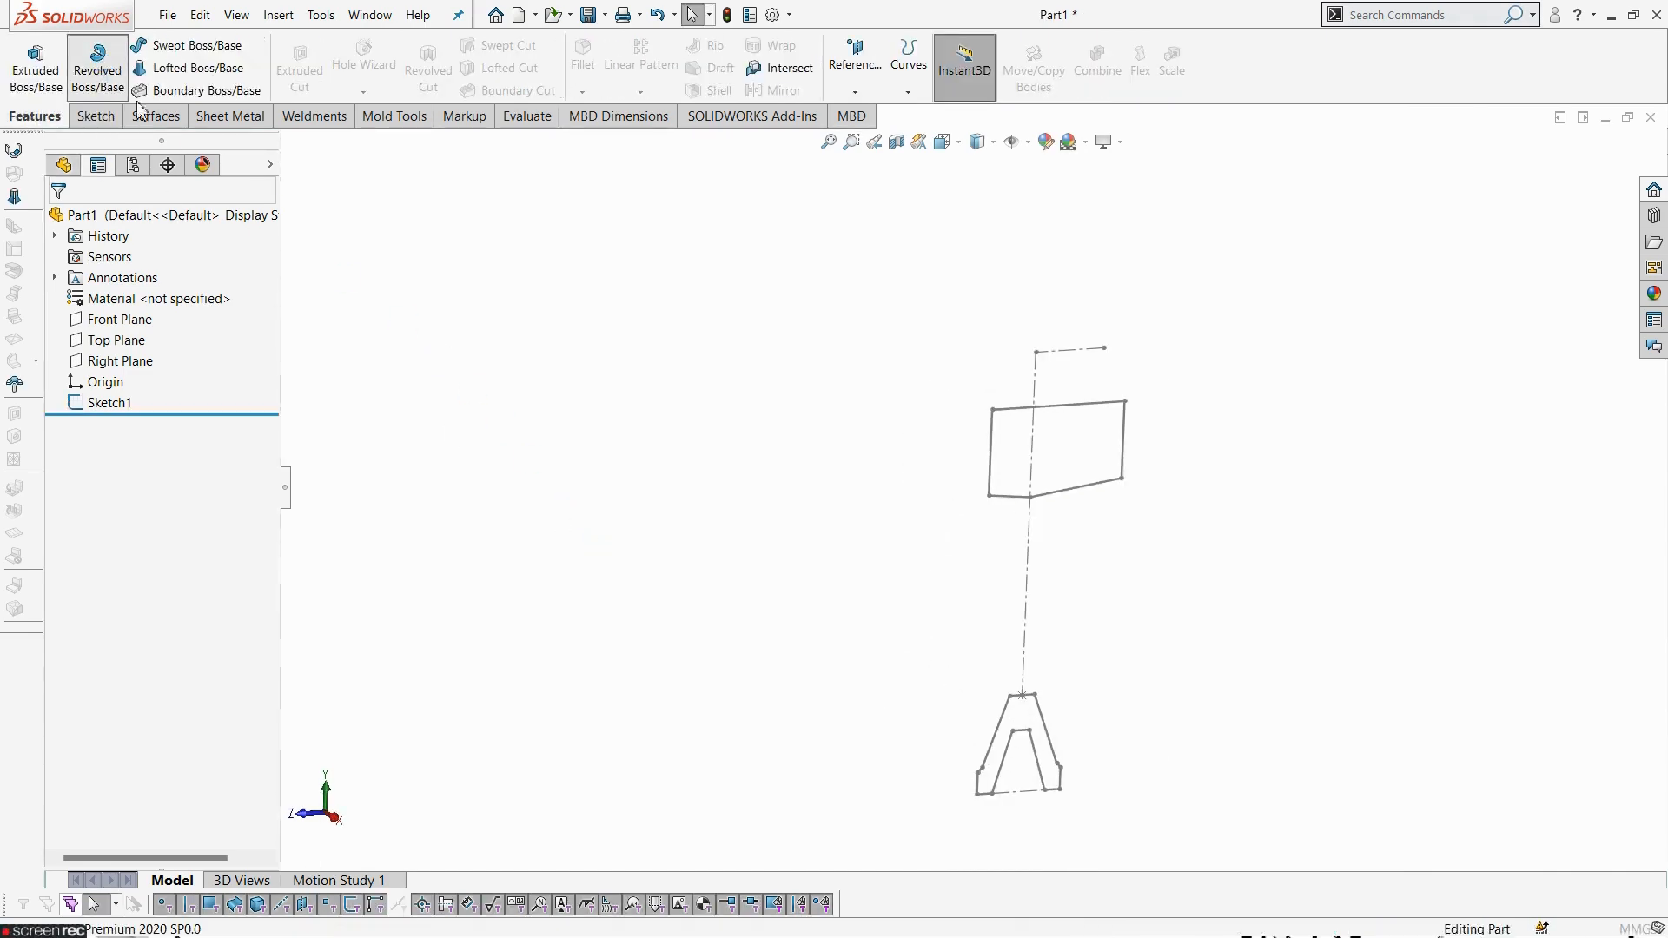
pyautogui.click(1068, 358)
pyautogui.moveTo(1076, 520)
pyautogui.mouseDown(button='middle')
pyautogui.moveTo(1114, 551)
pyautogui.moveTo(1104, 571)
pyautogui.moveTo(1067, 563)
pyautogui.mouseUp(button='middle')
pyautogui.click(60, 223)
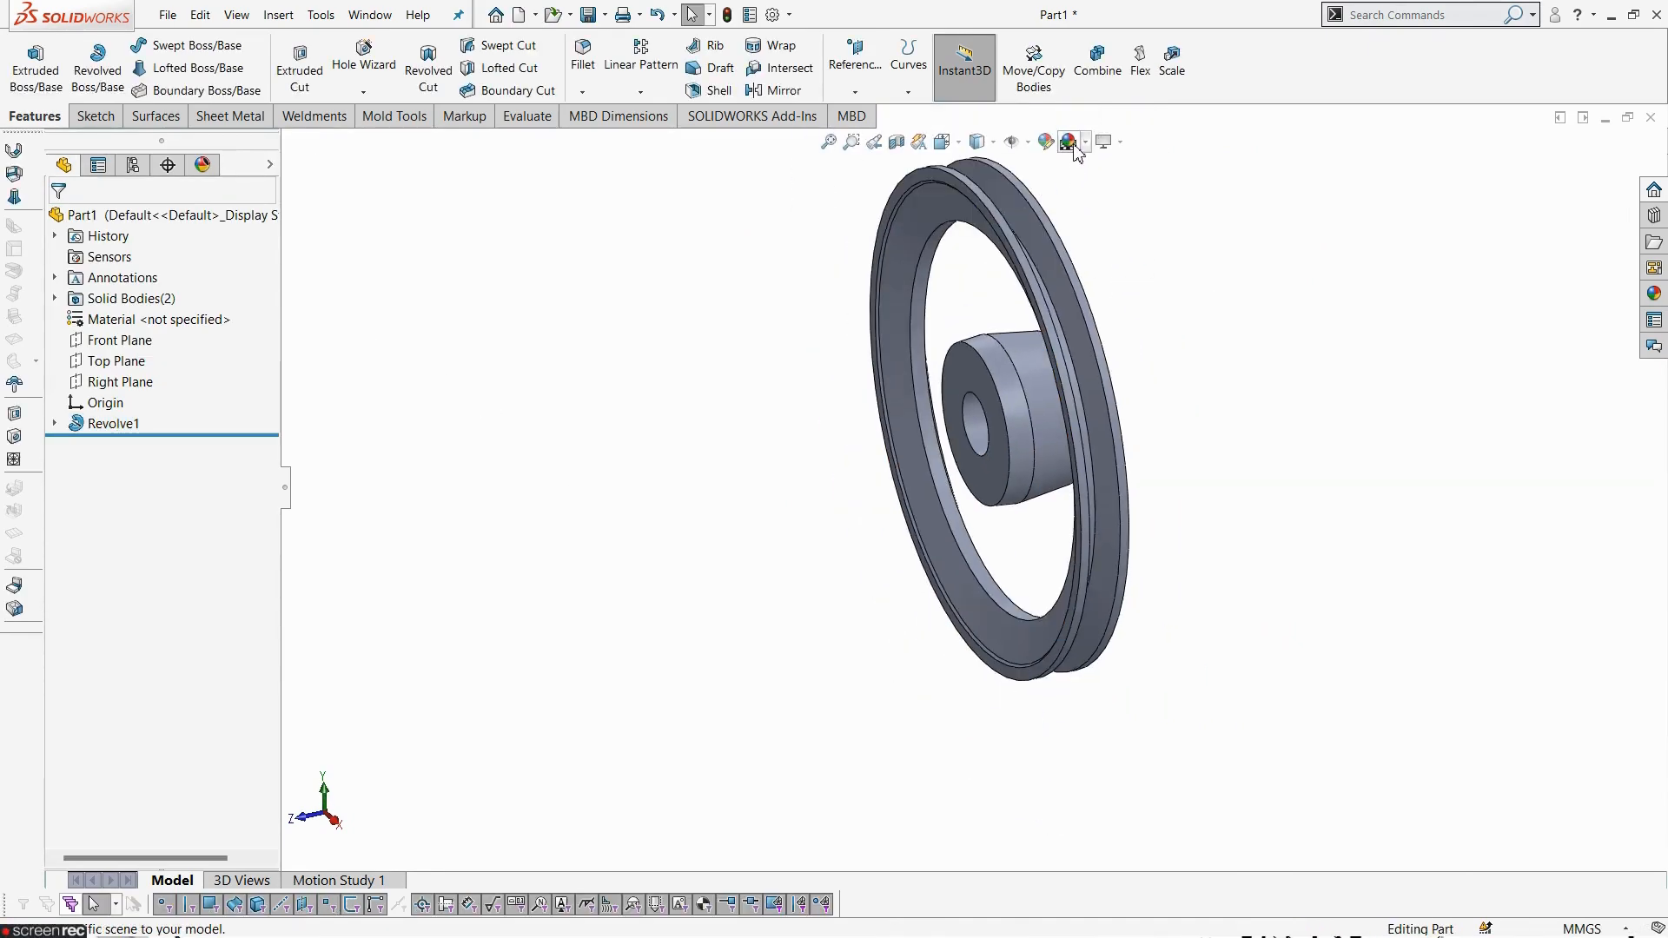
# - Examine the revolved body and compare it with the drawing's section and front views
pyautogui.moveTo(1288, 461)
pyautogui.mouseDown(button='middle')
pyautogui.moveTo(1192, 399)
pyautogui.moveTo(920, 548)
pyautogui.moveTo(752, 525)
pyautogui.moveTo(623, 695)
pyautogui.mouseUp(button='middle')
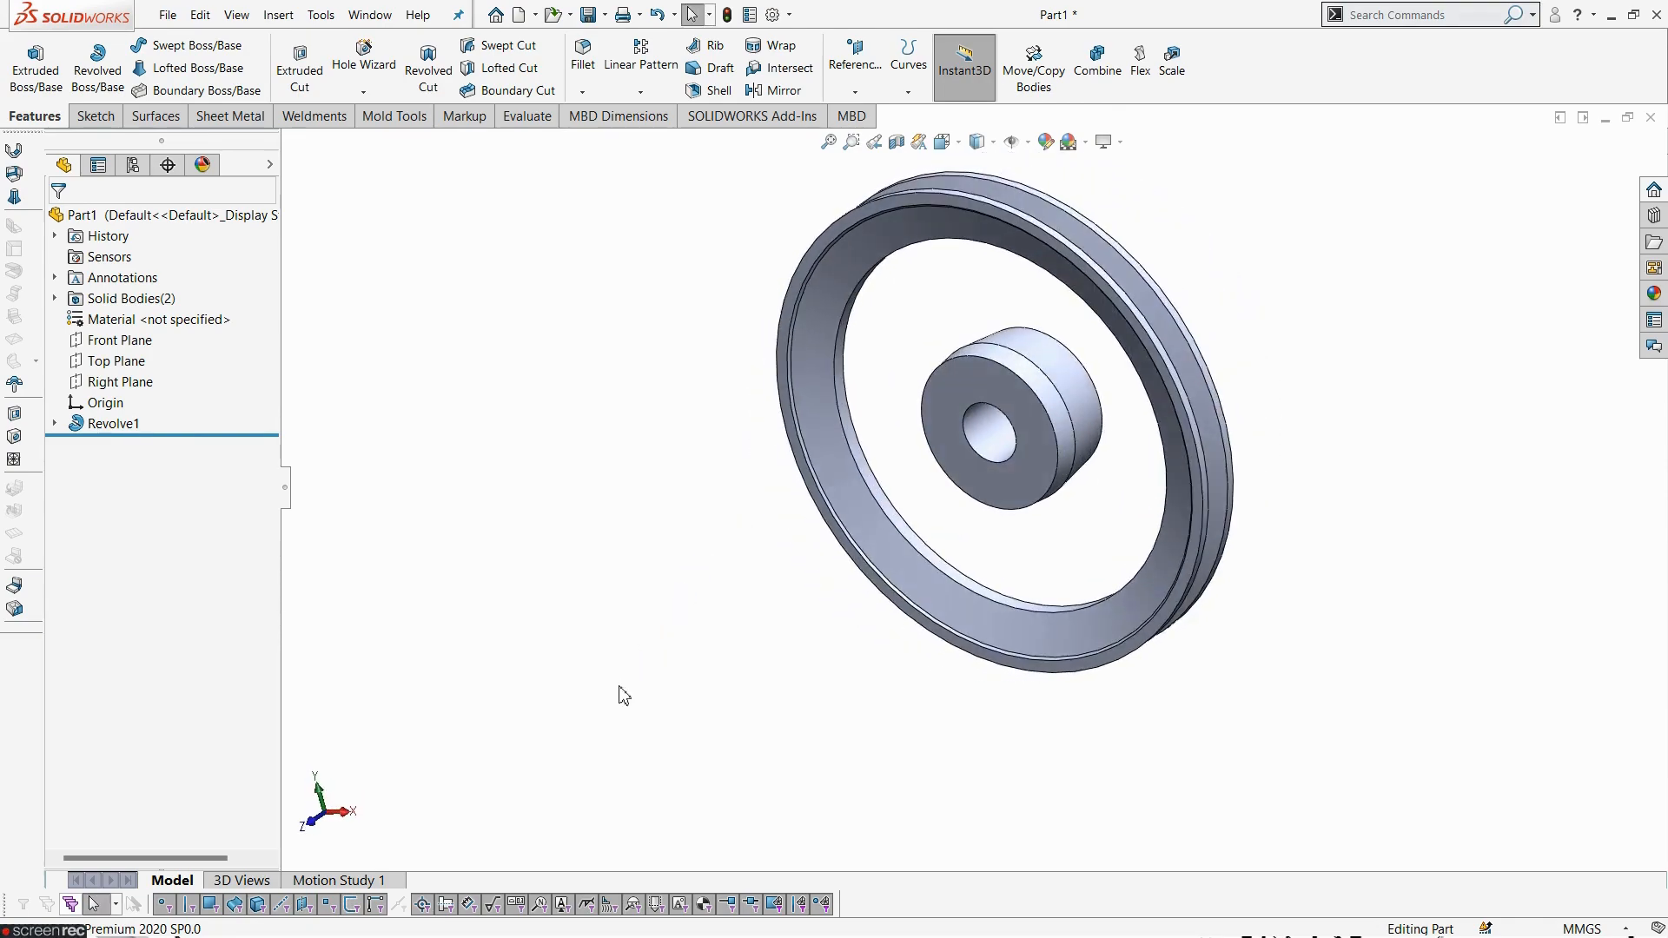
pyautogui.hotkey('alt', 'Tab')
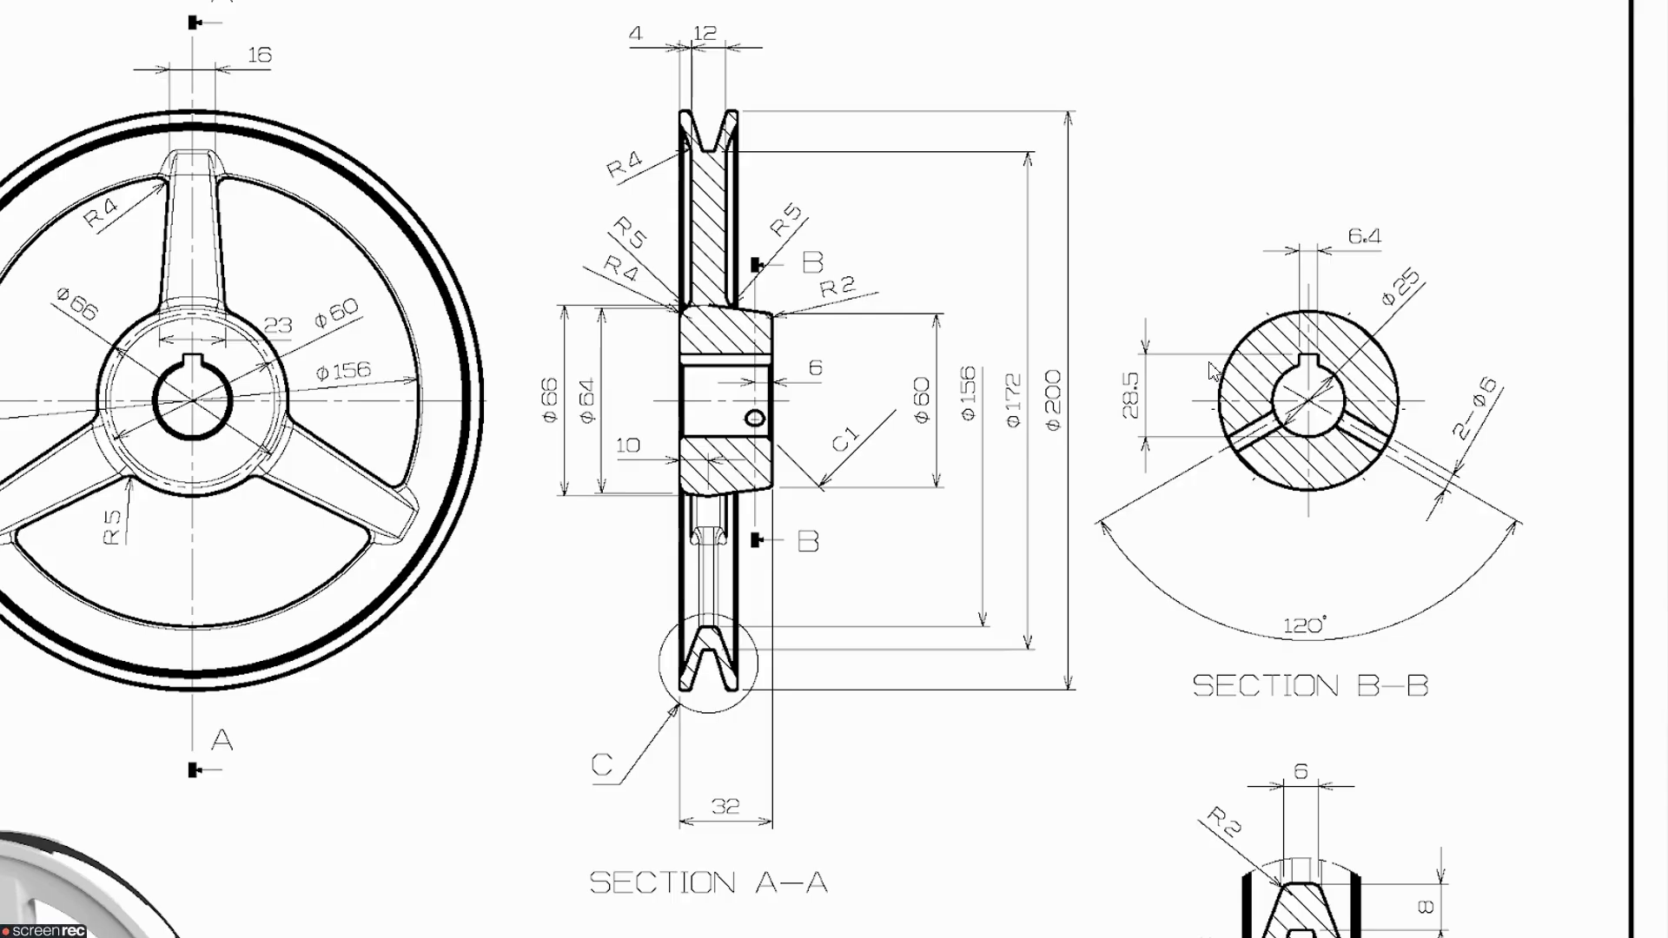
pyautogui.moveTo(772, 462); pyautogui.dragTo(864, 263)
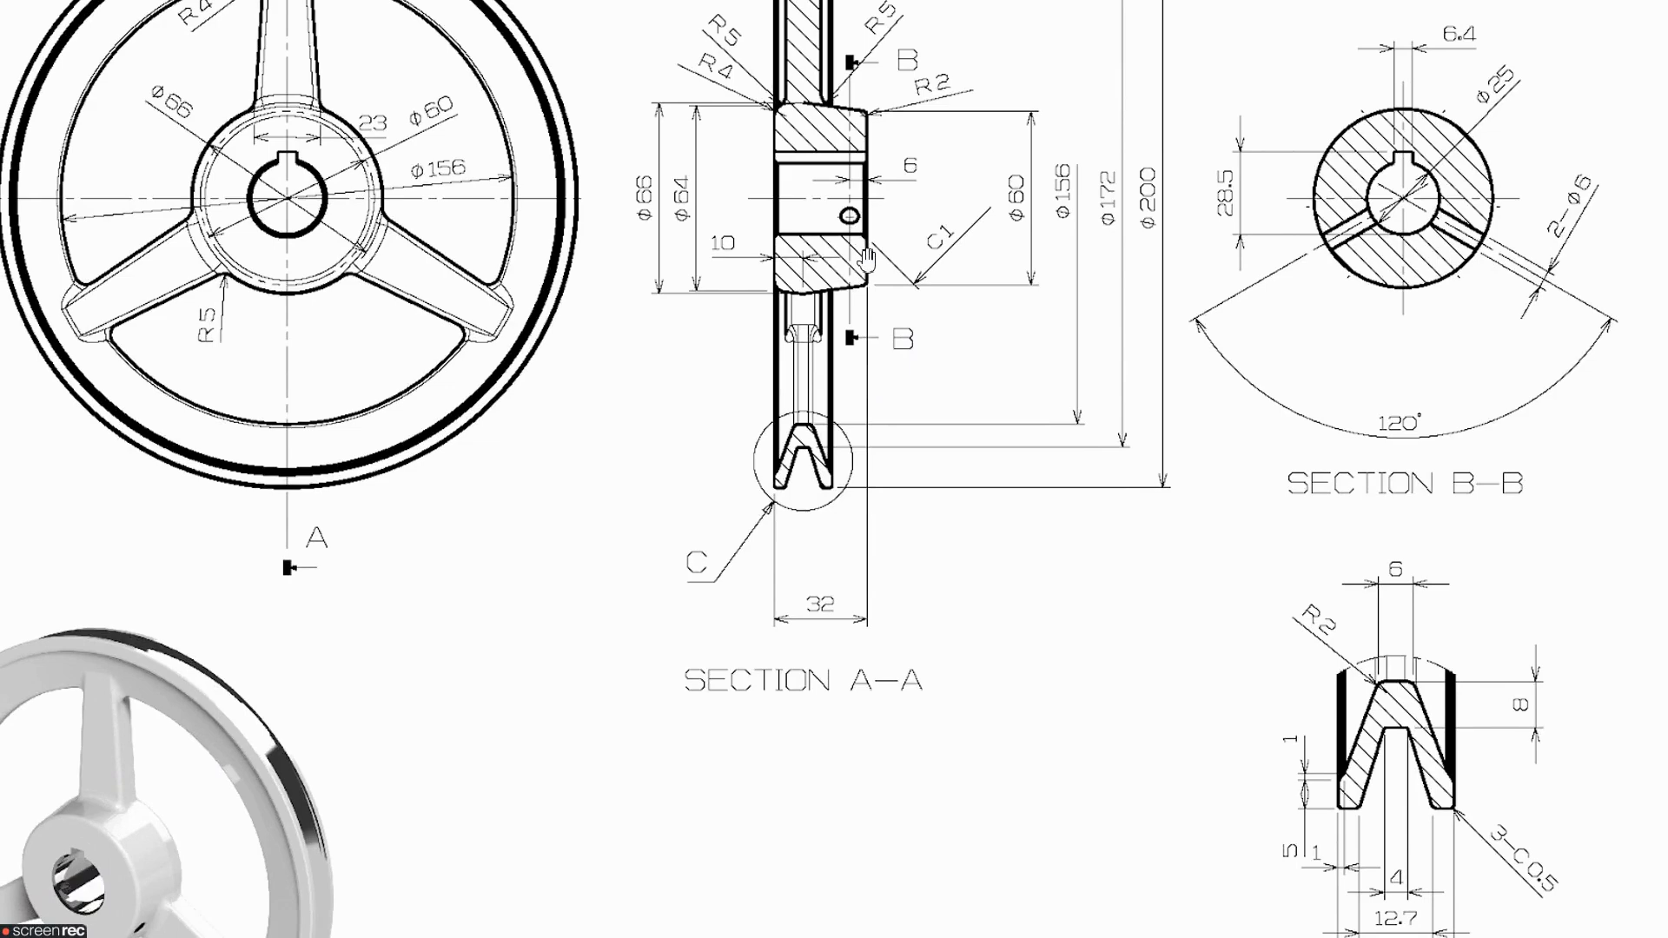
pyautogui.scroll(-2, 862, 270)
pyautogui.scroll(-2, 862, 270)
pyautogui.scroll(2, 964, 443)
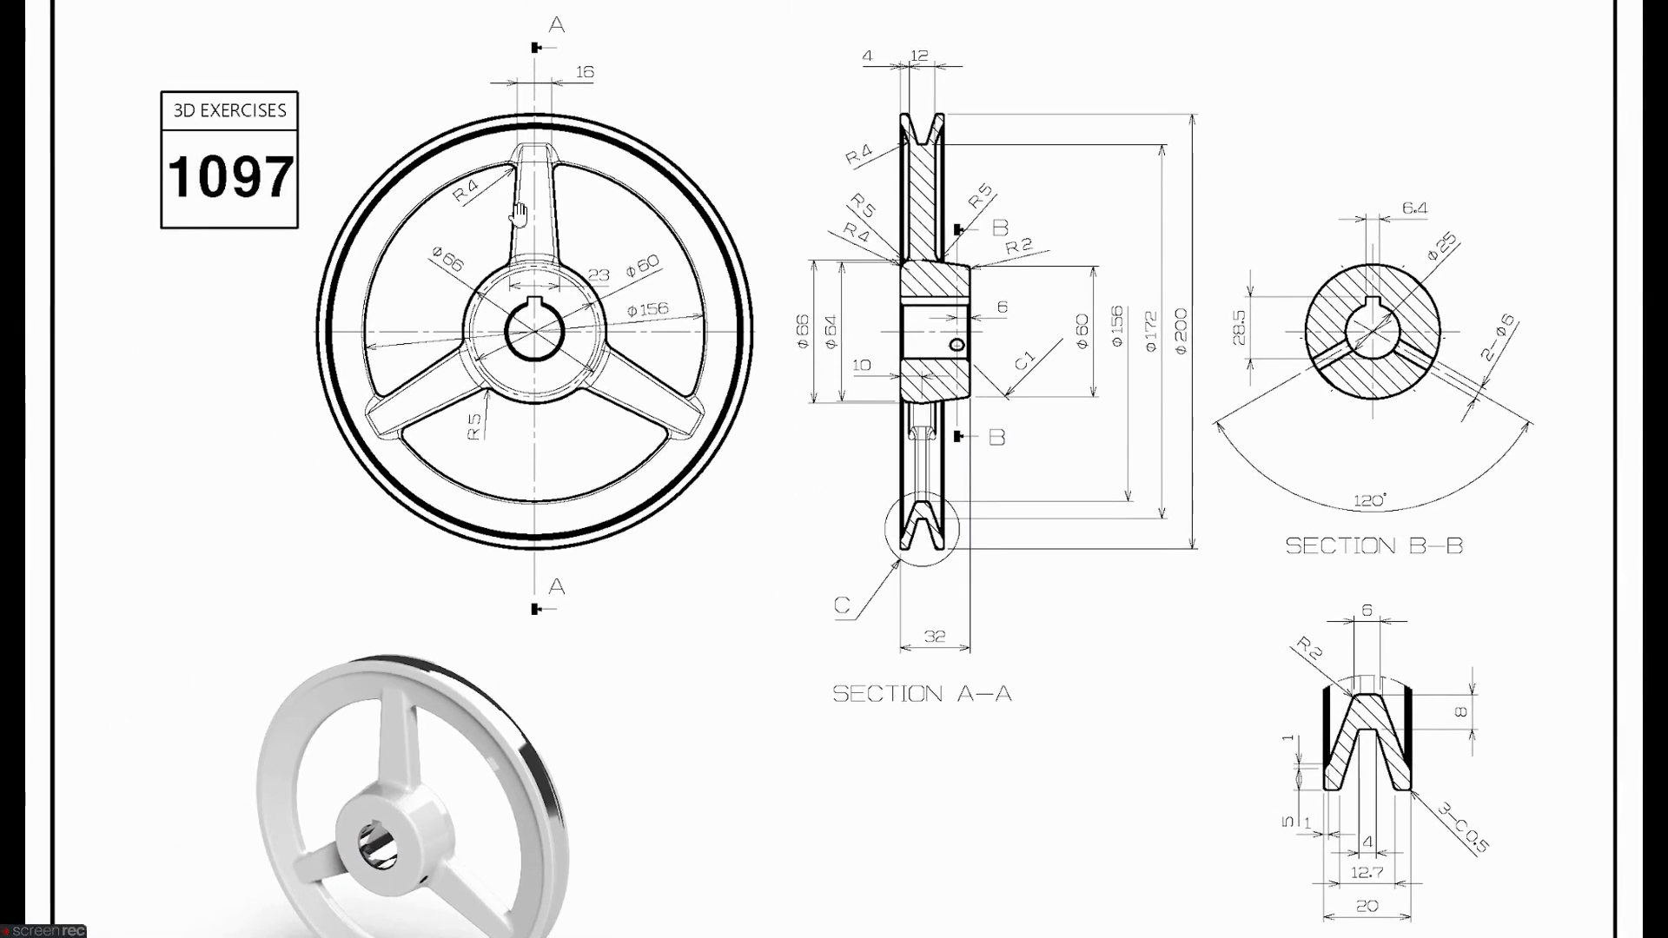
pyautogui.scroll(2, 518, 215)
pyautogui.moveTo(626, 258); pyautogui.dragTo(673, 326)
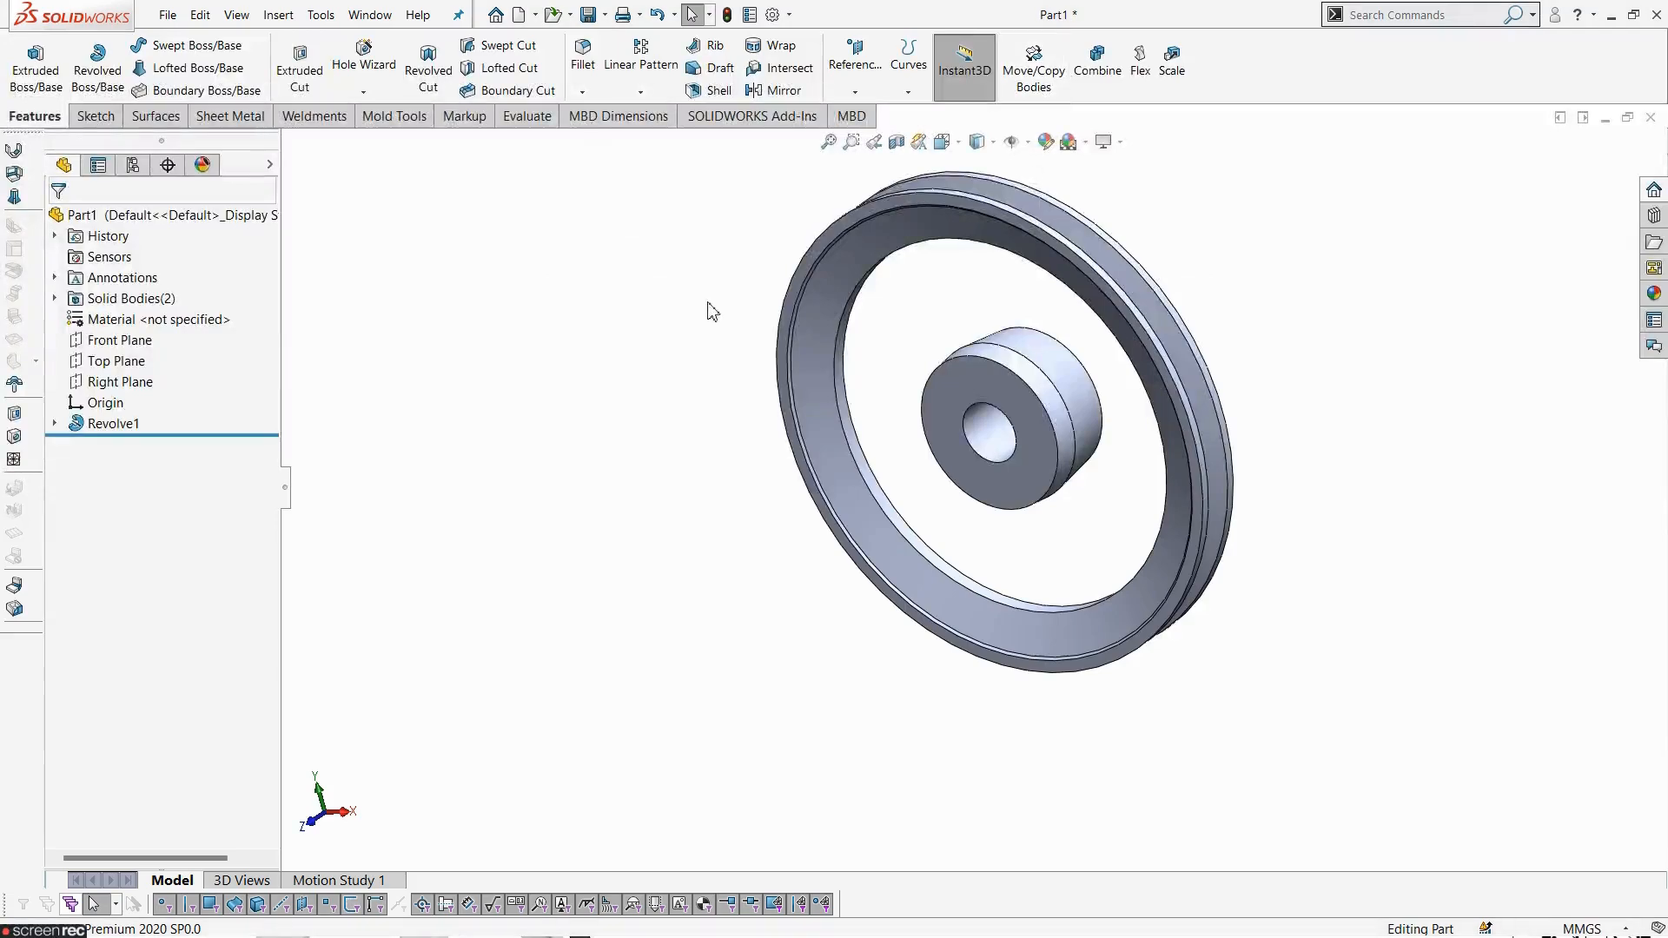
pyautogui.moveTo(707, 310); pyautogui.dragTo(928, 406, button='middle')
pyautogui.scroll(-5, 997, 265)
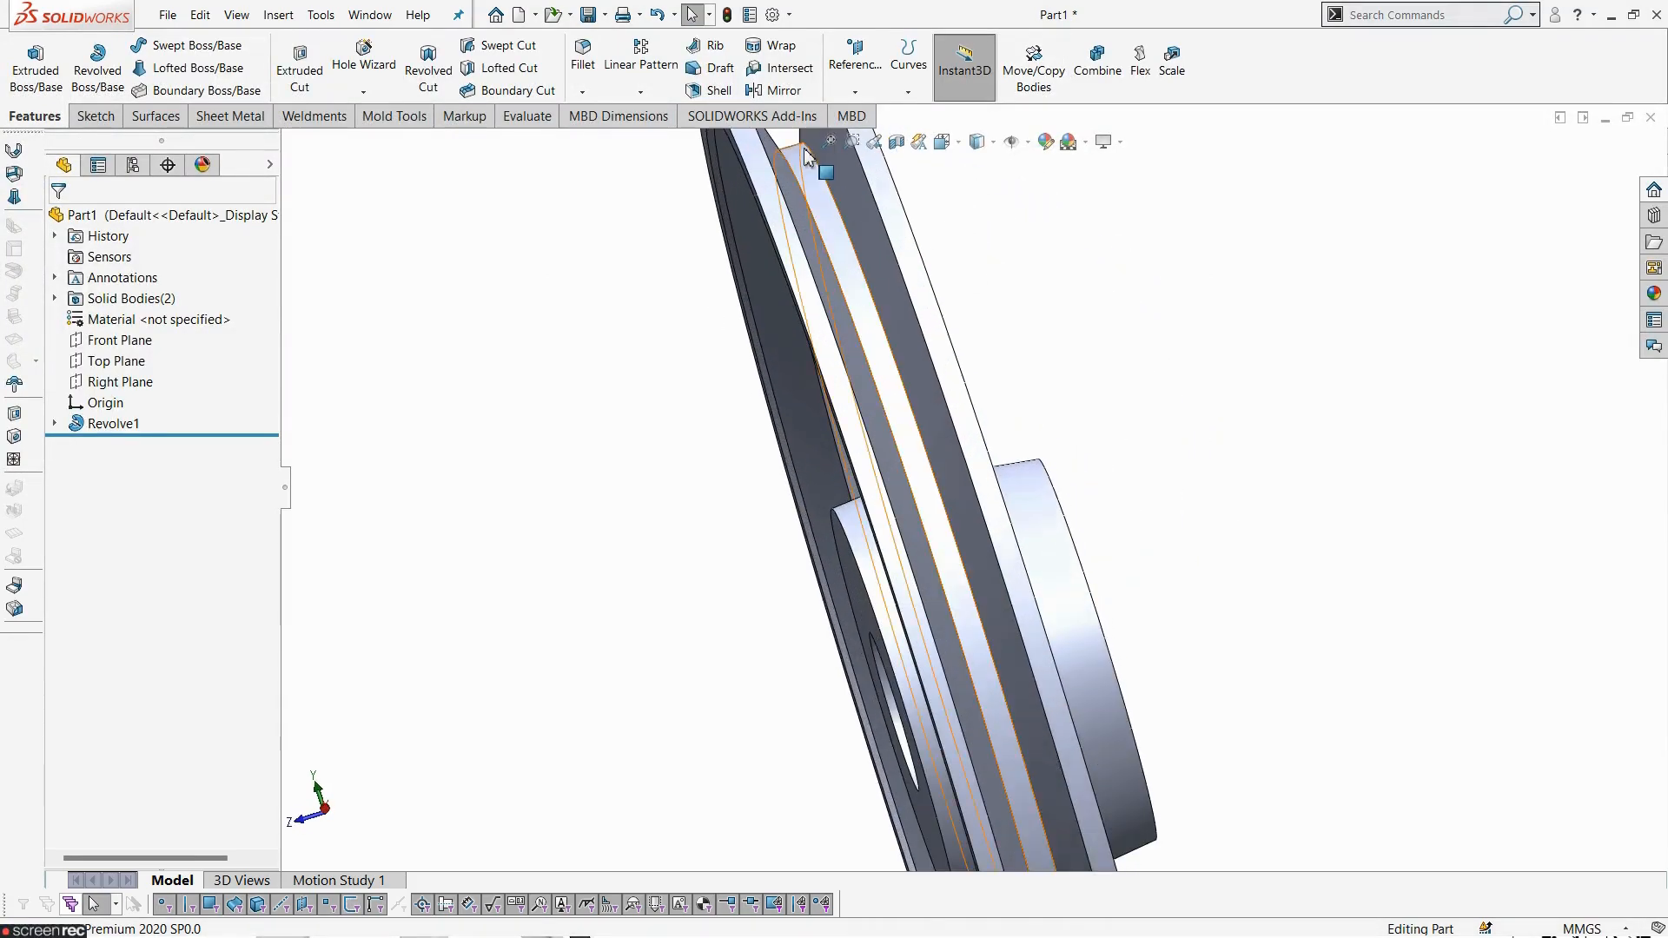
pyautogui.scroll(2, 847, 294)
pyautogui.scroll(-2, 869, 306)
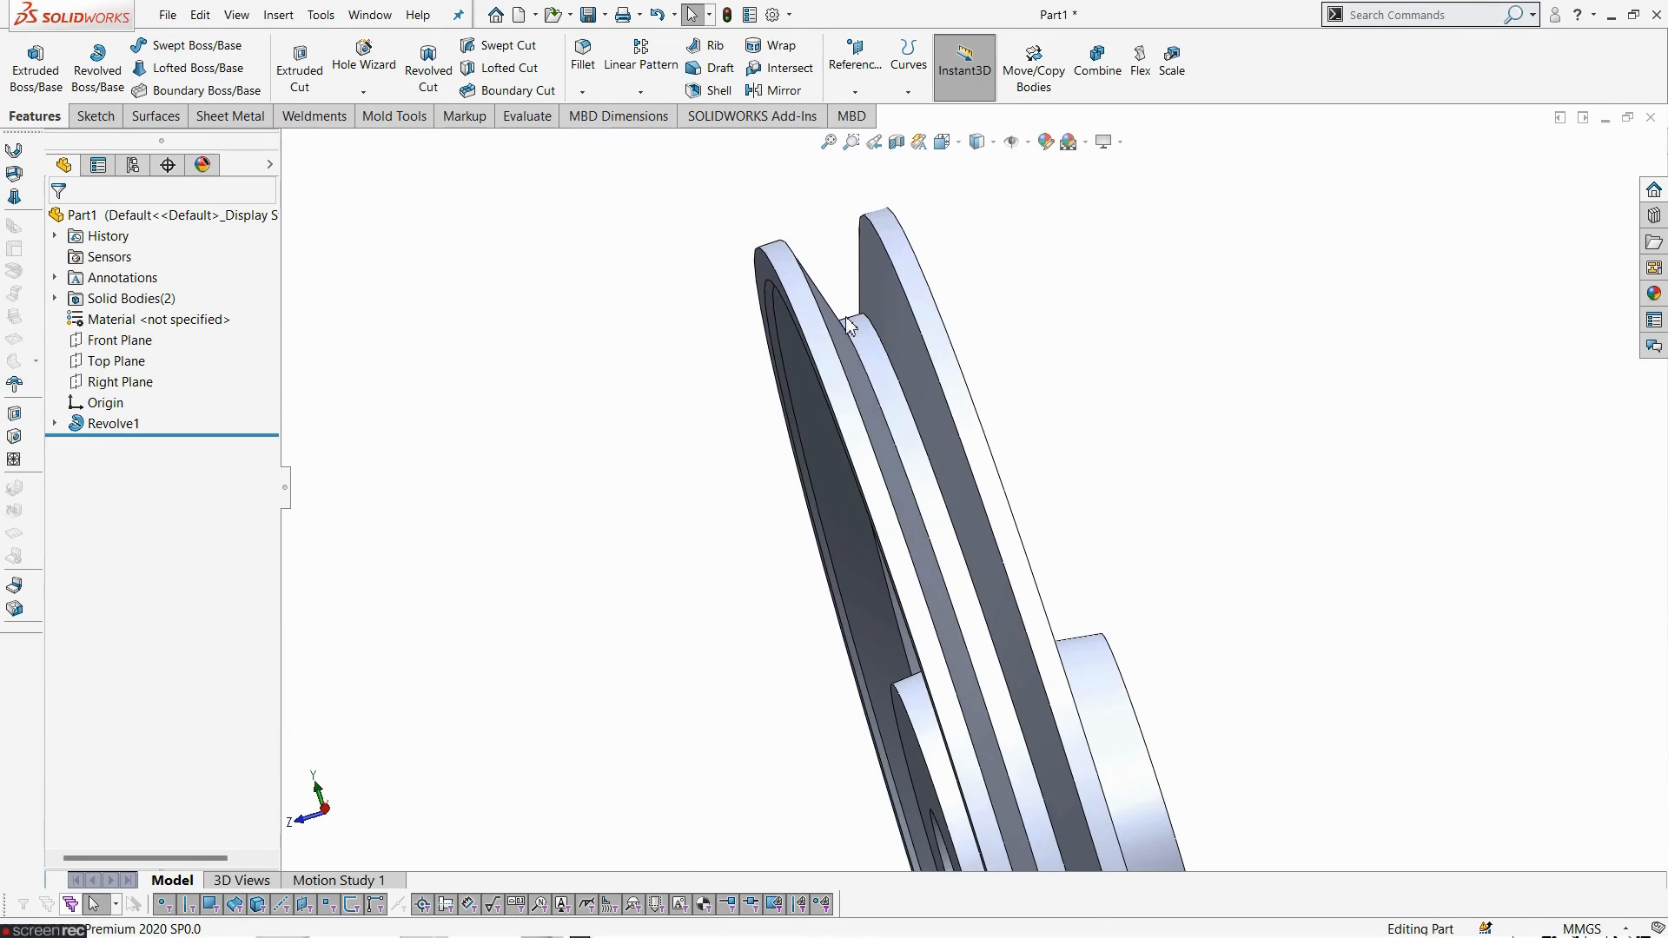
# - Expand Revolve1 and select its sketch to inspect the profile against the Front Plane
pyautogui.click(120, 340)
pyautogui.moveTo(402, 440); pyautogui.dragTo(561, 425, button='middle')
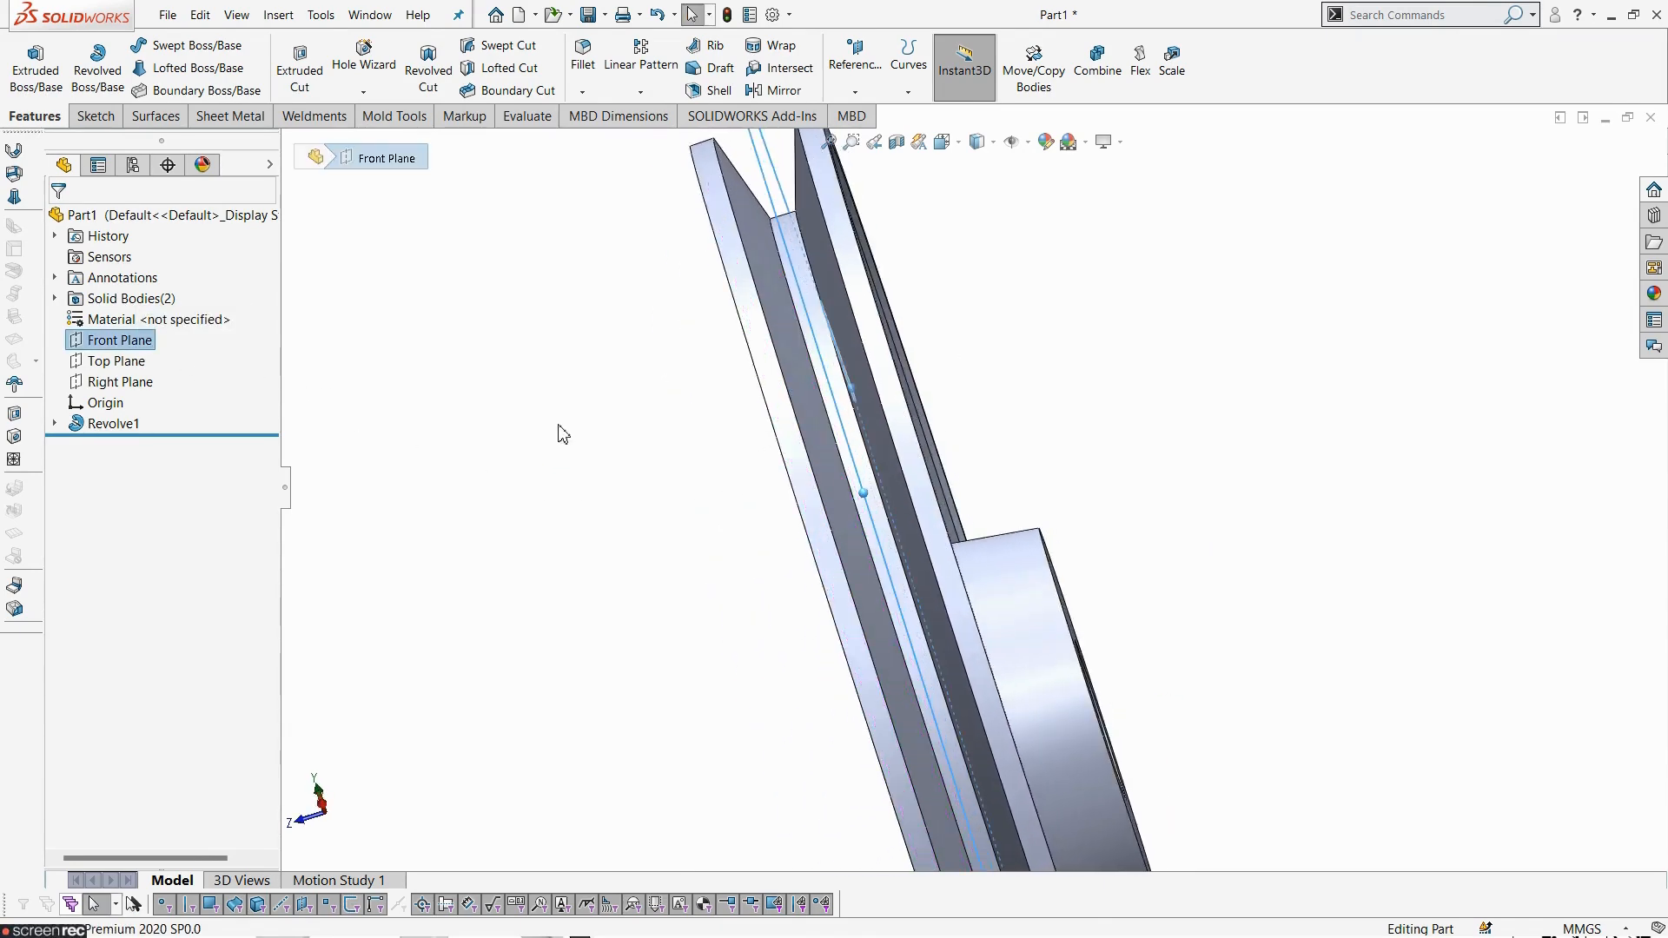
pyautogui.scroll(1, 596, 514)
pyautogui.click(610, 522)
pyautogui.click(55, 423)
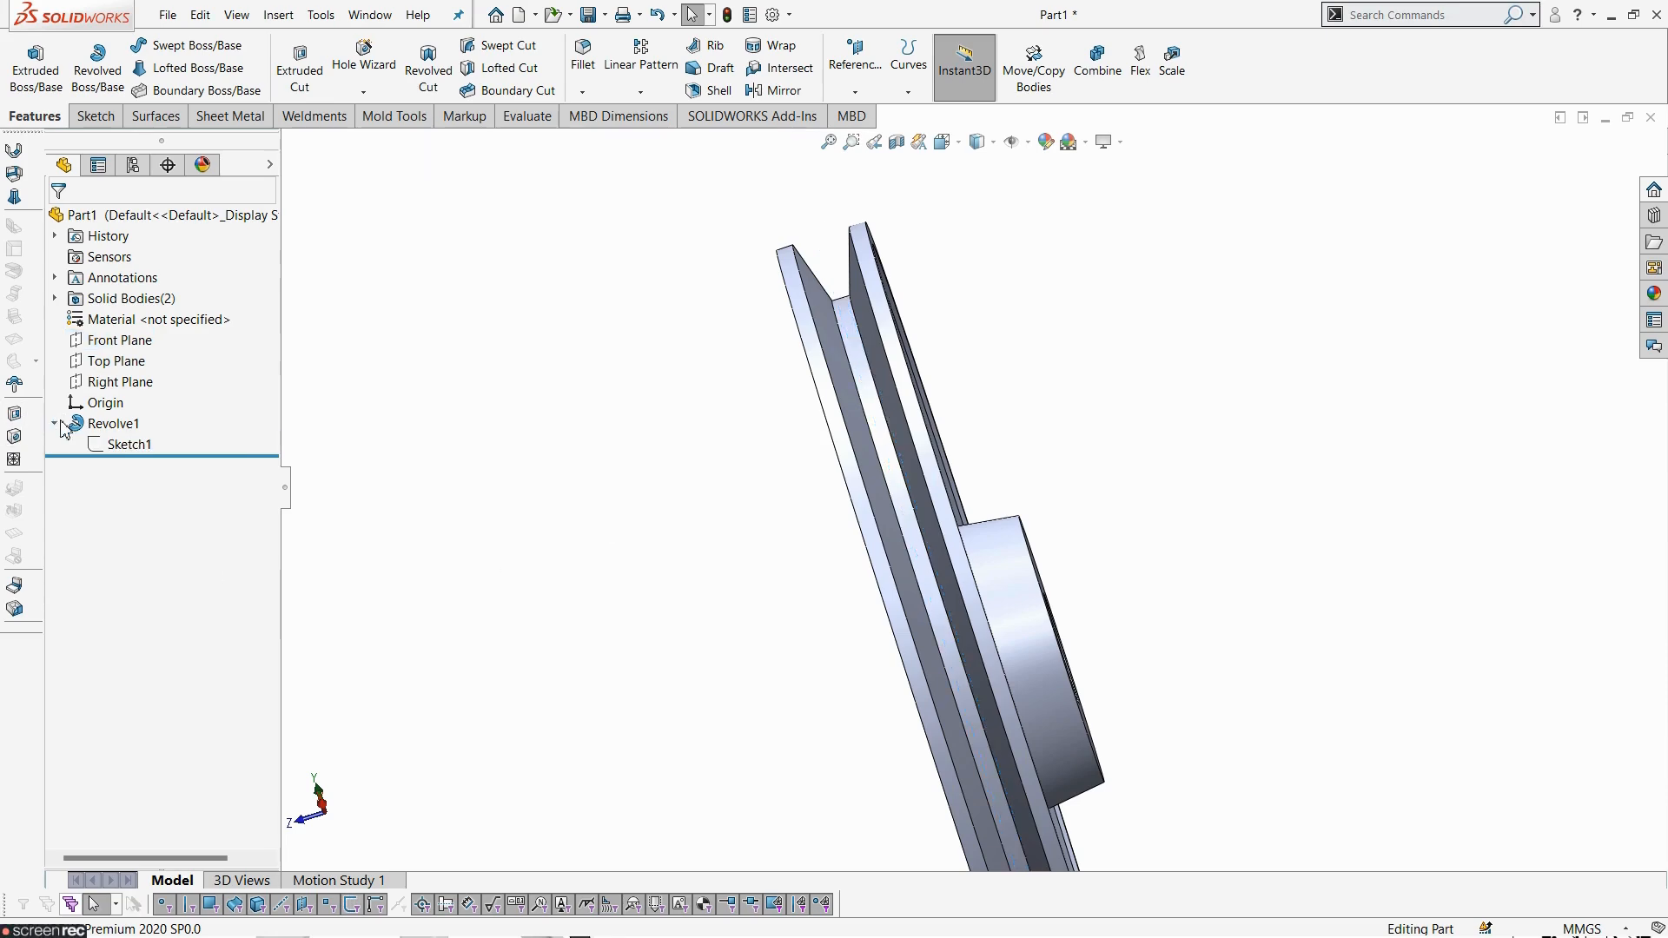
pyautogui.click(124, 446)
pyautogui.scroll(-5, 893, 730)
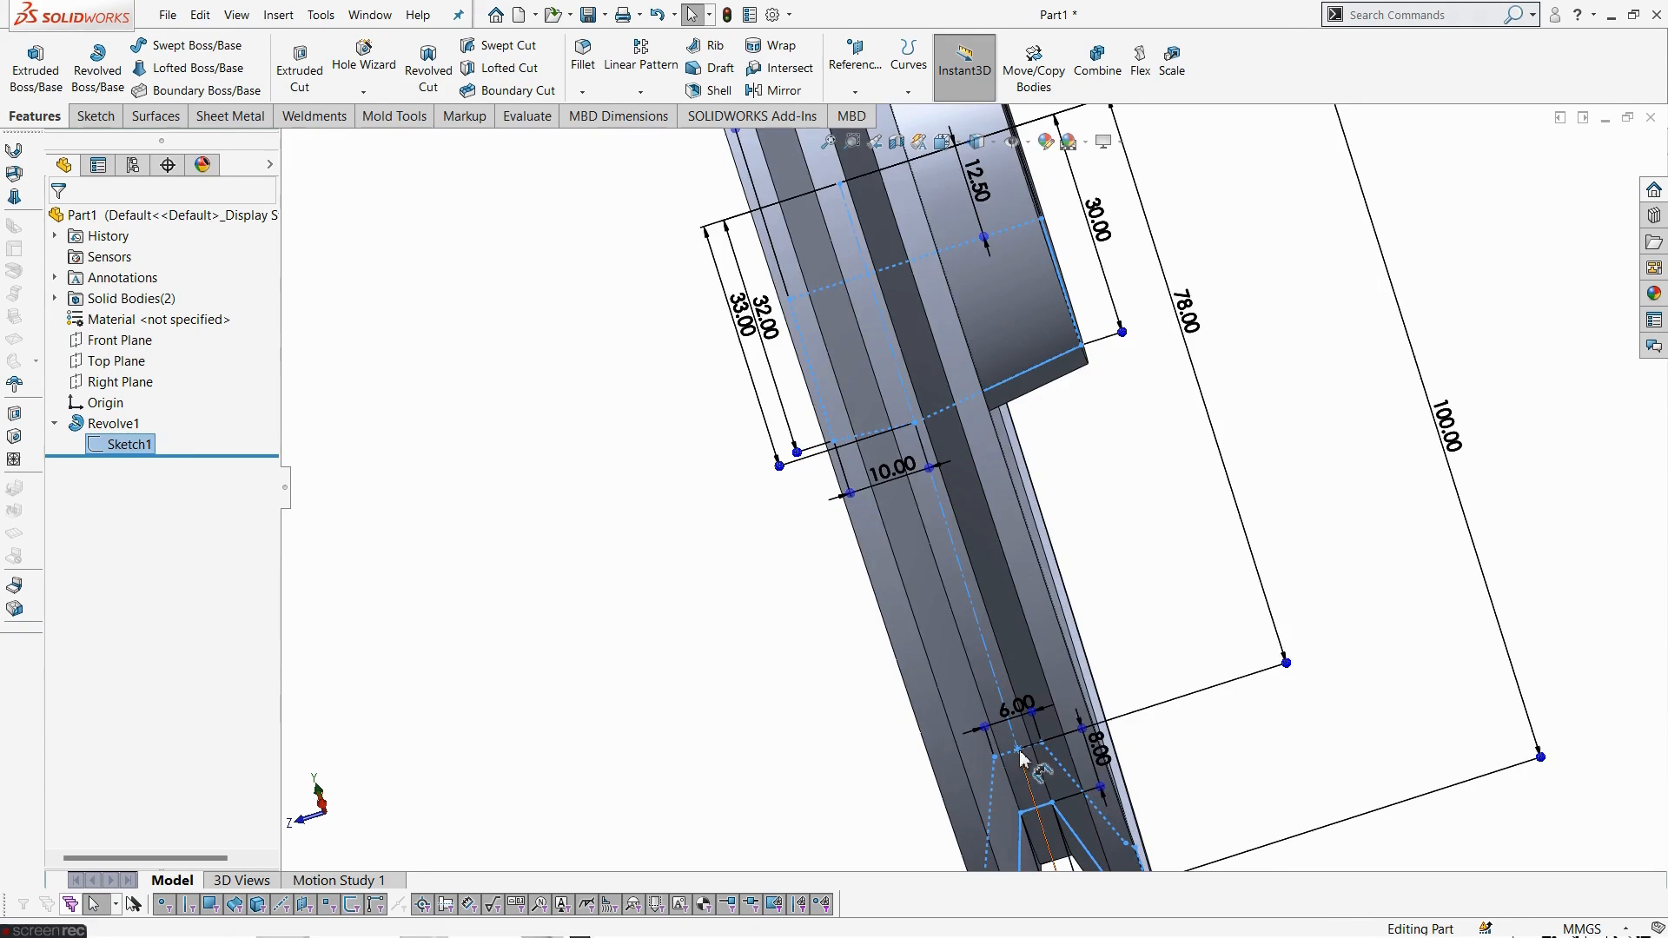
pyautogui.click(439, 461)
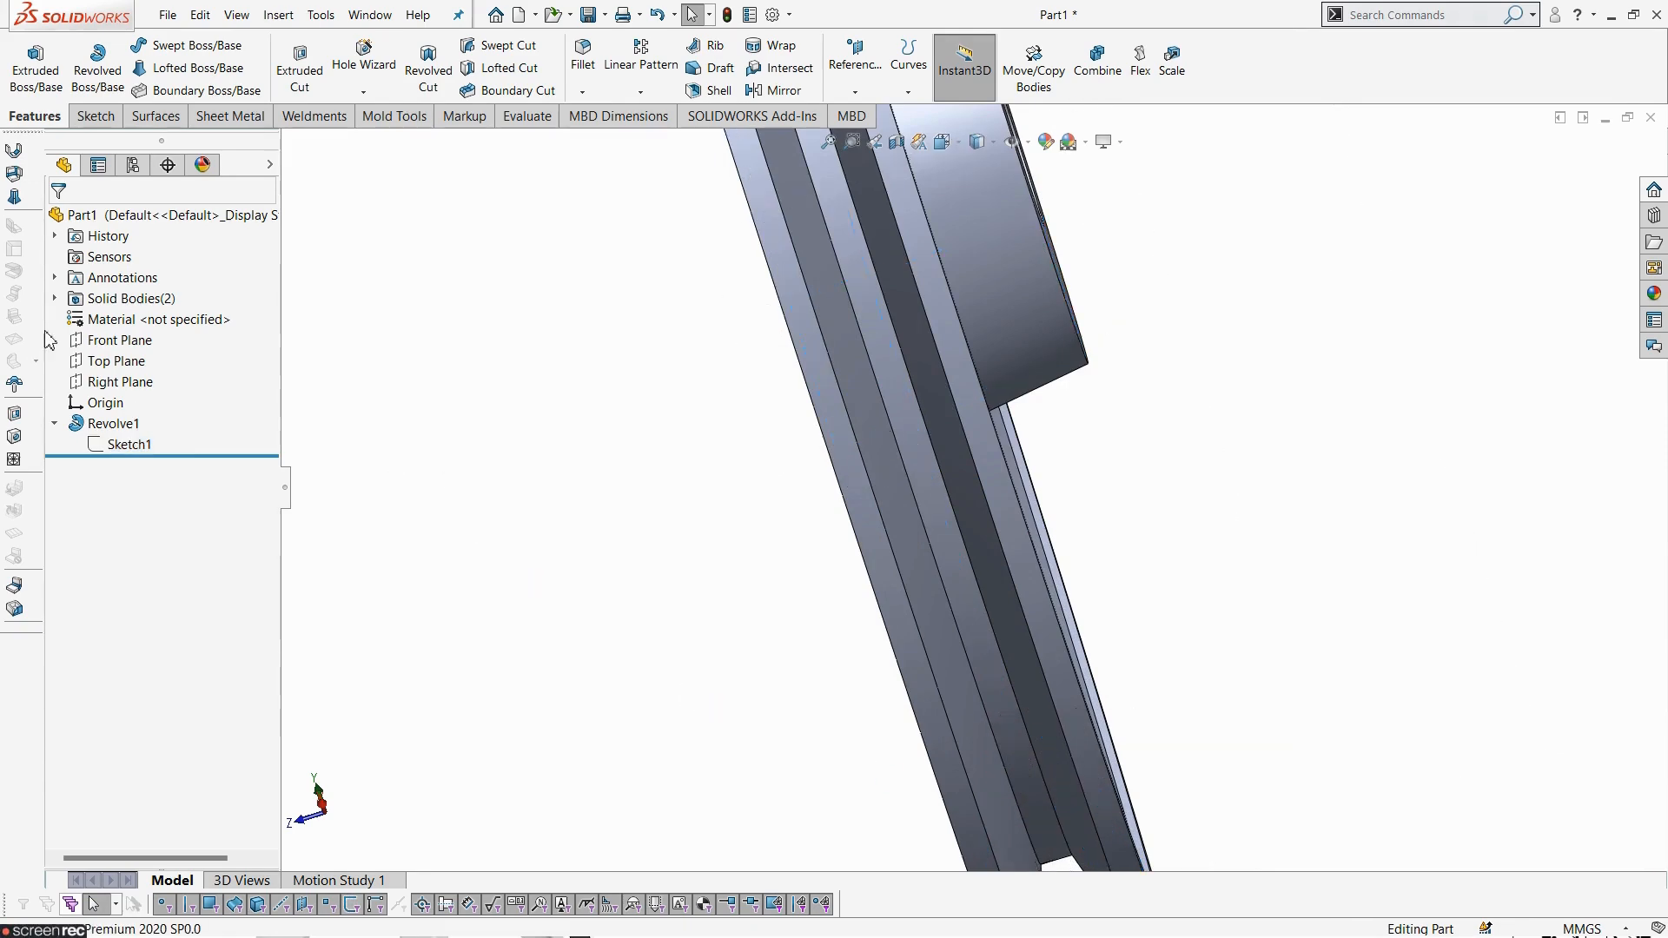
pyautogui.click(92, 348)
pyautogui.click(102, 314)
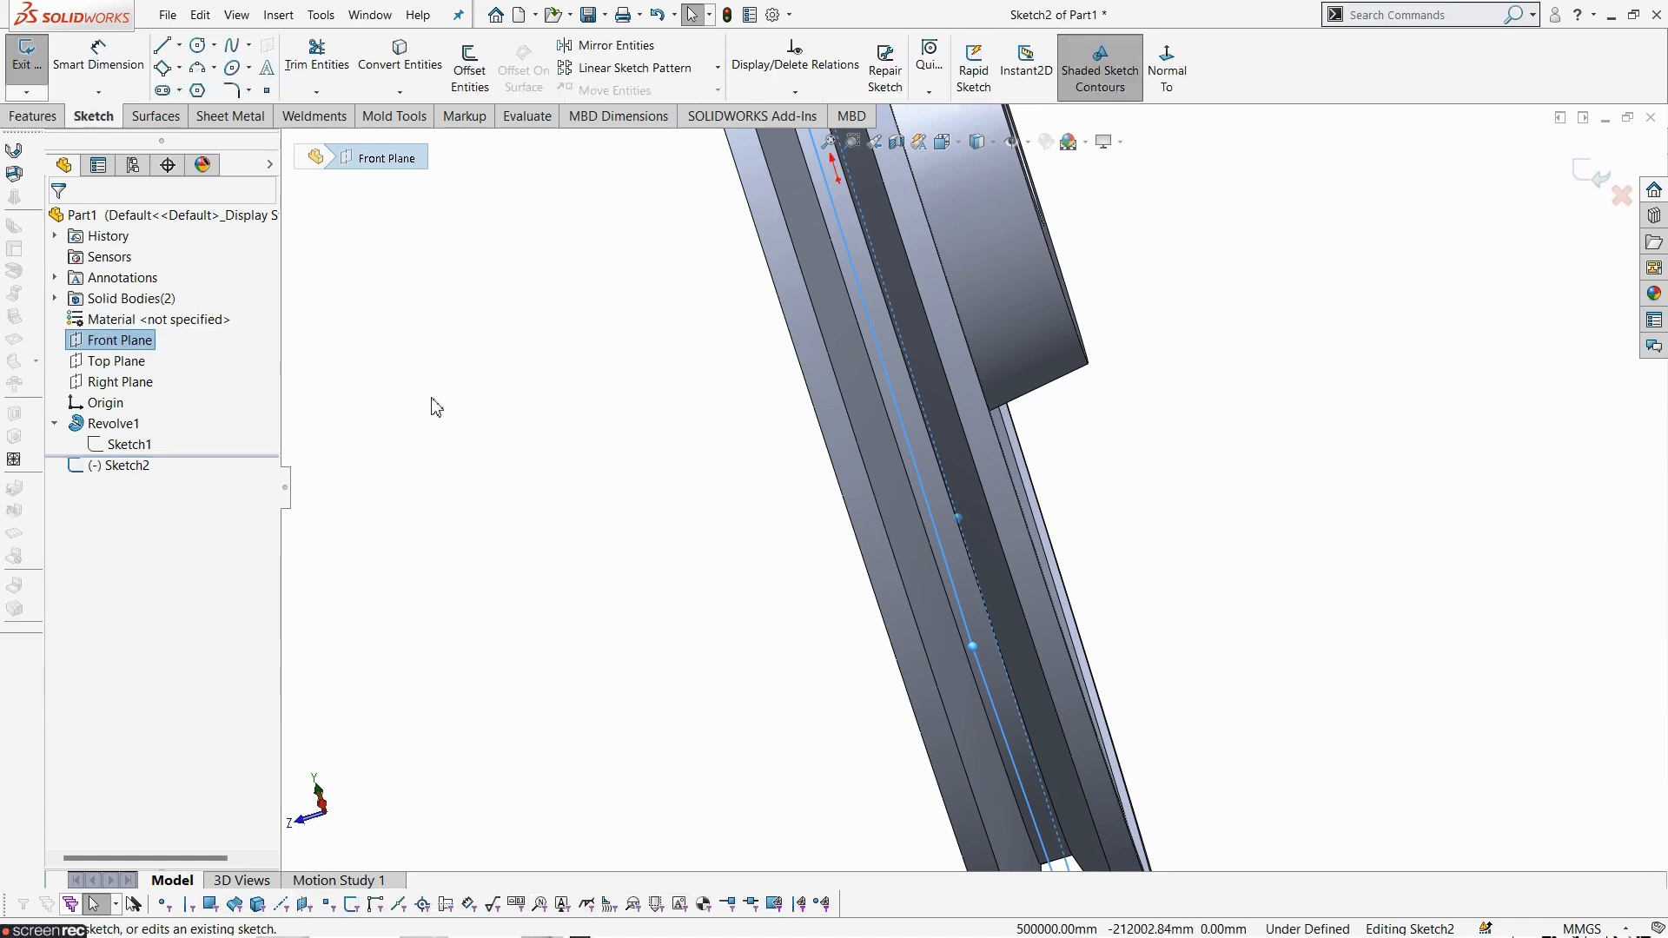
pyautogui.click(1167, 70)
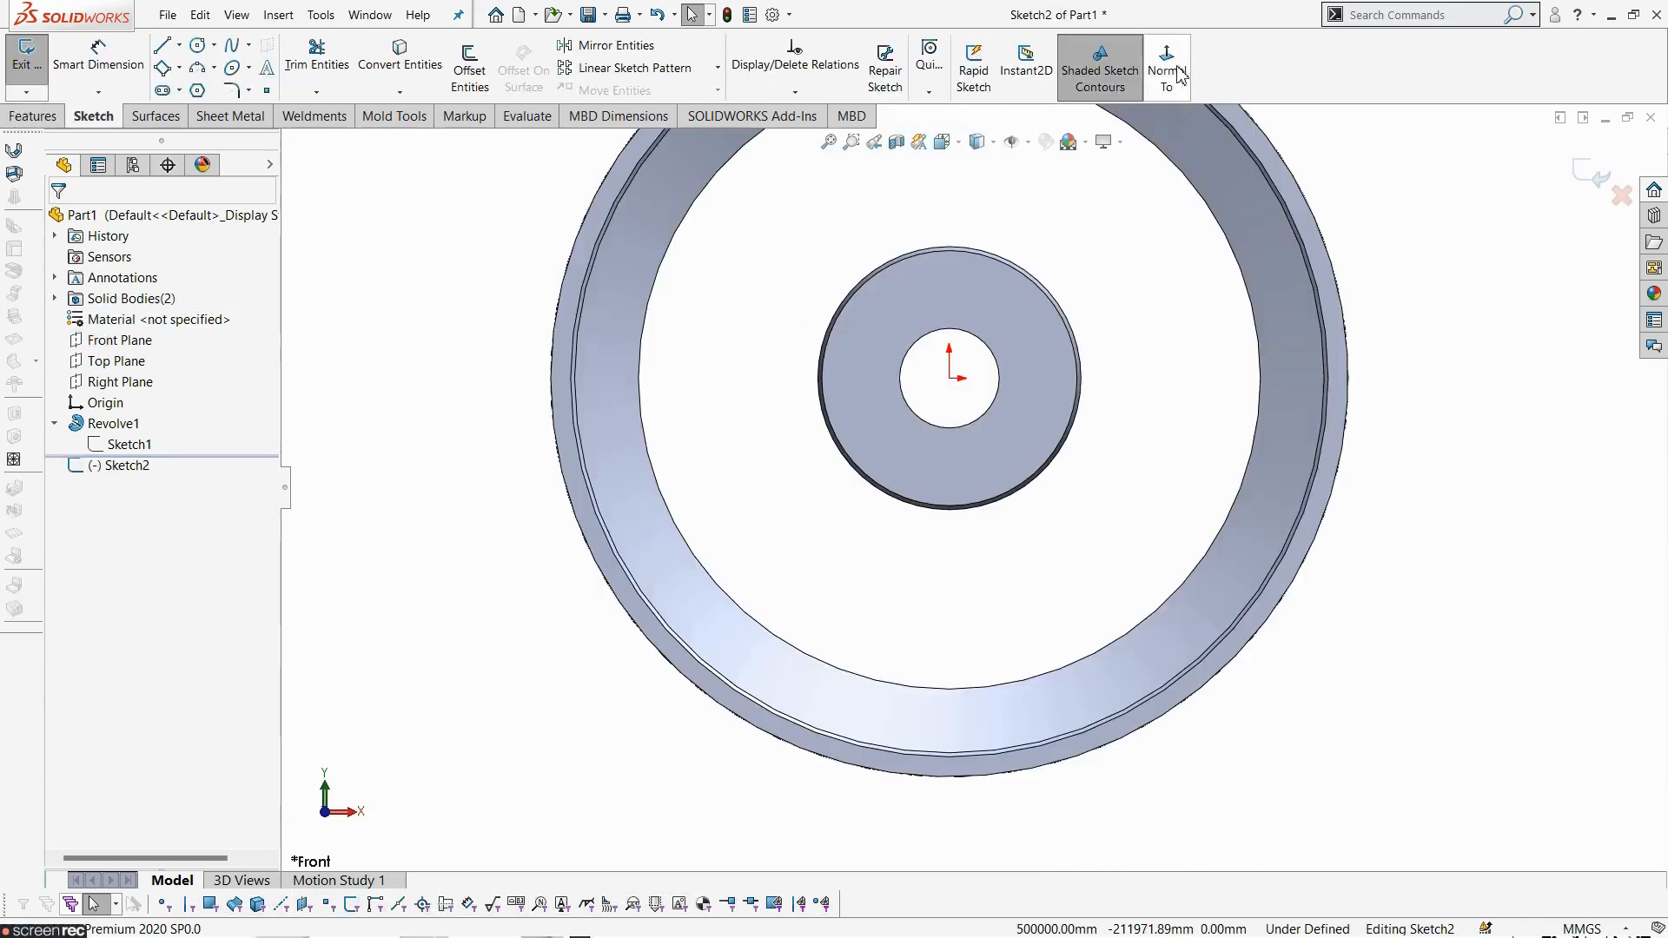
pyautogui.scroll(-5, 982, 417)
pyautogui.scroll(5, 970, 426)
pyautogui.scroll(-5, 970, 426)
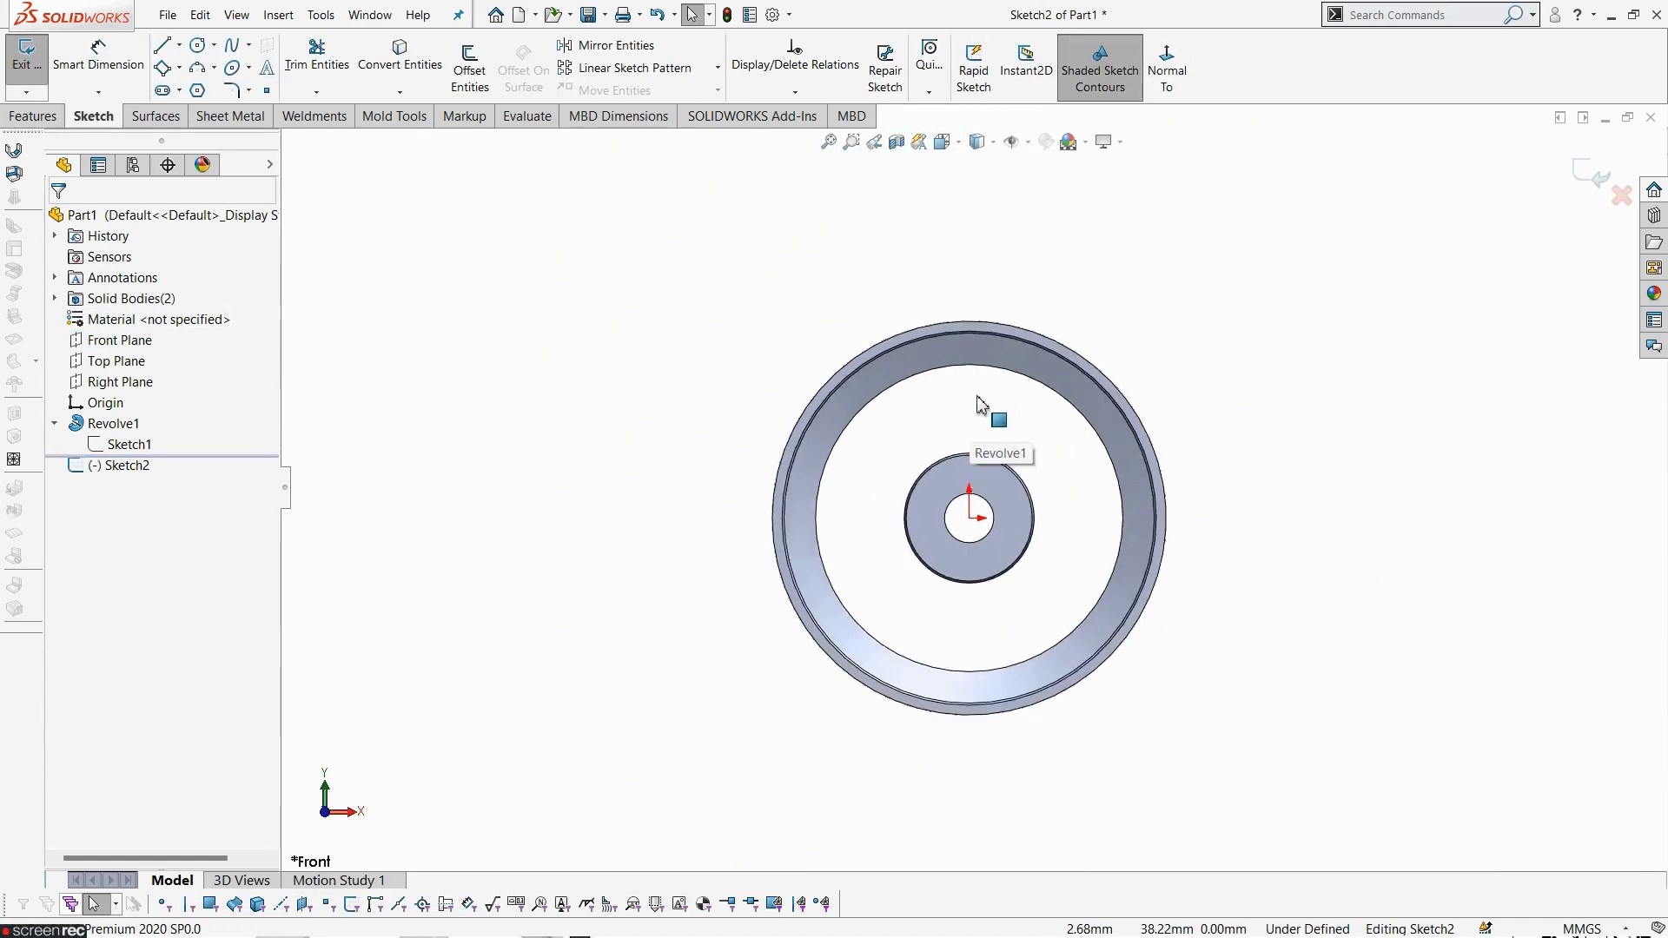
pyautogui.scroll(5, 980, 403)
pyautogui.moveTo(979, 402); pyautogui.dragTo(872, 451, button='middle')
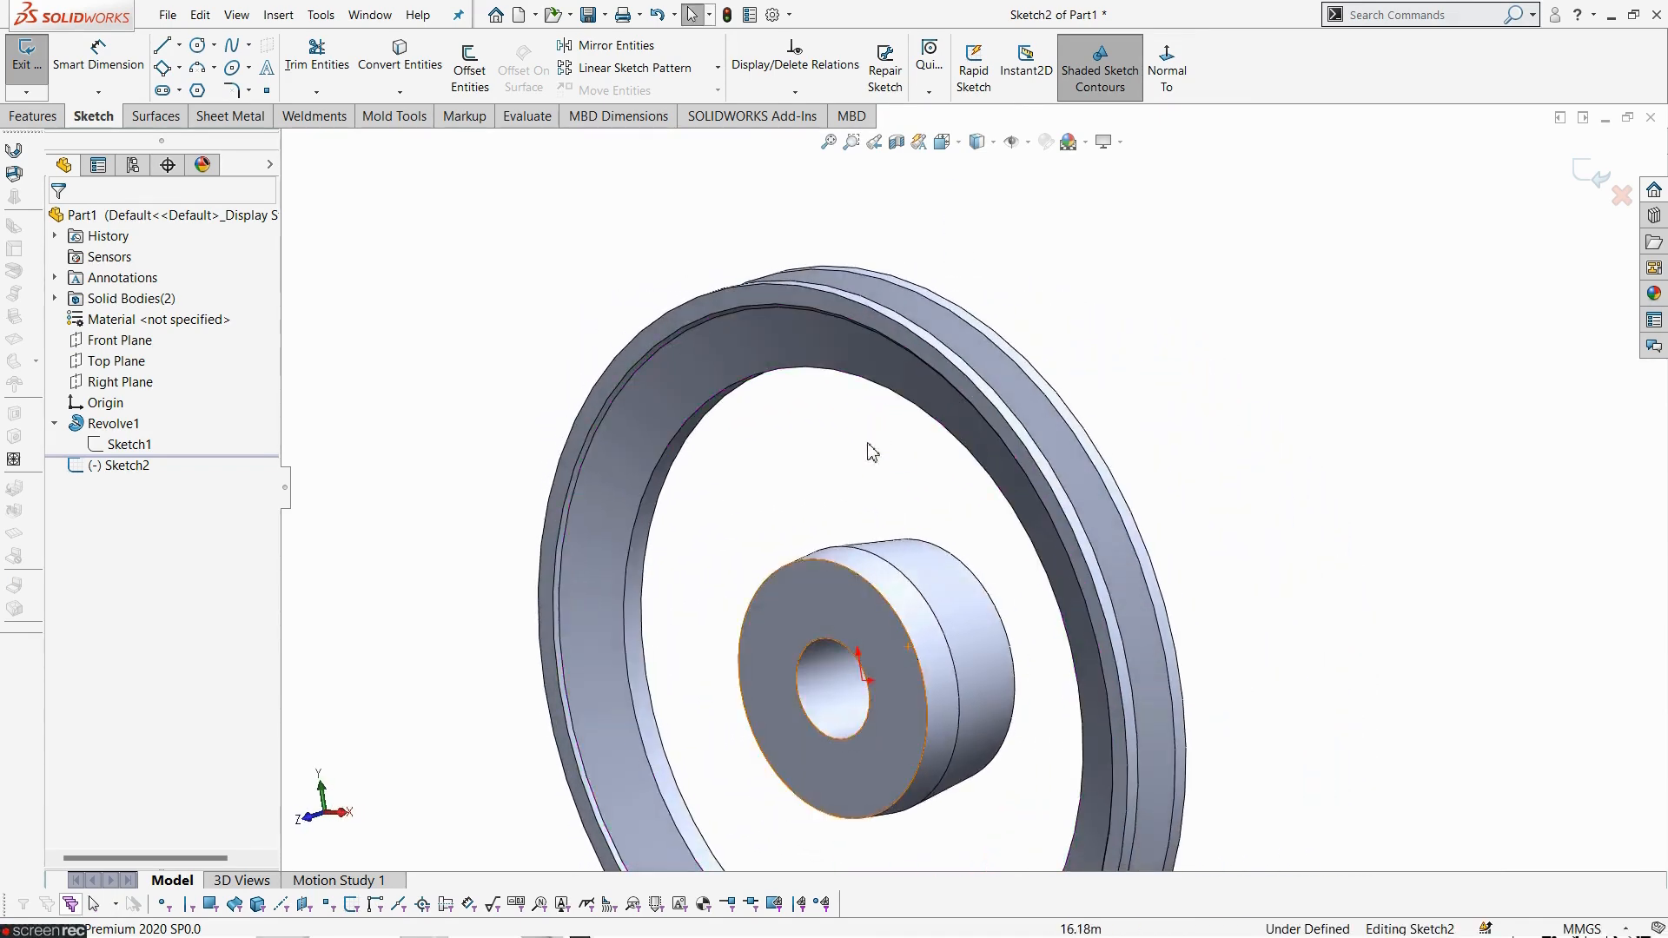
pyautogui.scroll(4, 872, 451)
pyautogui.click(47, 73)
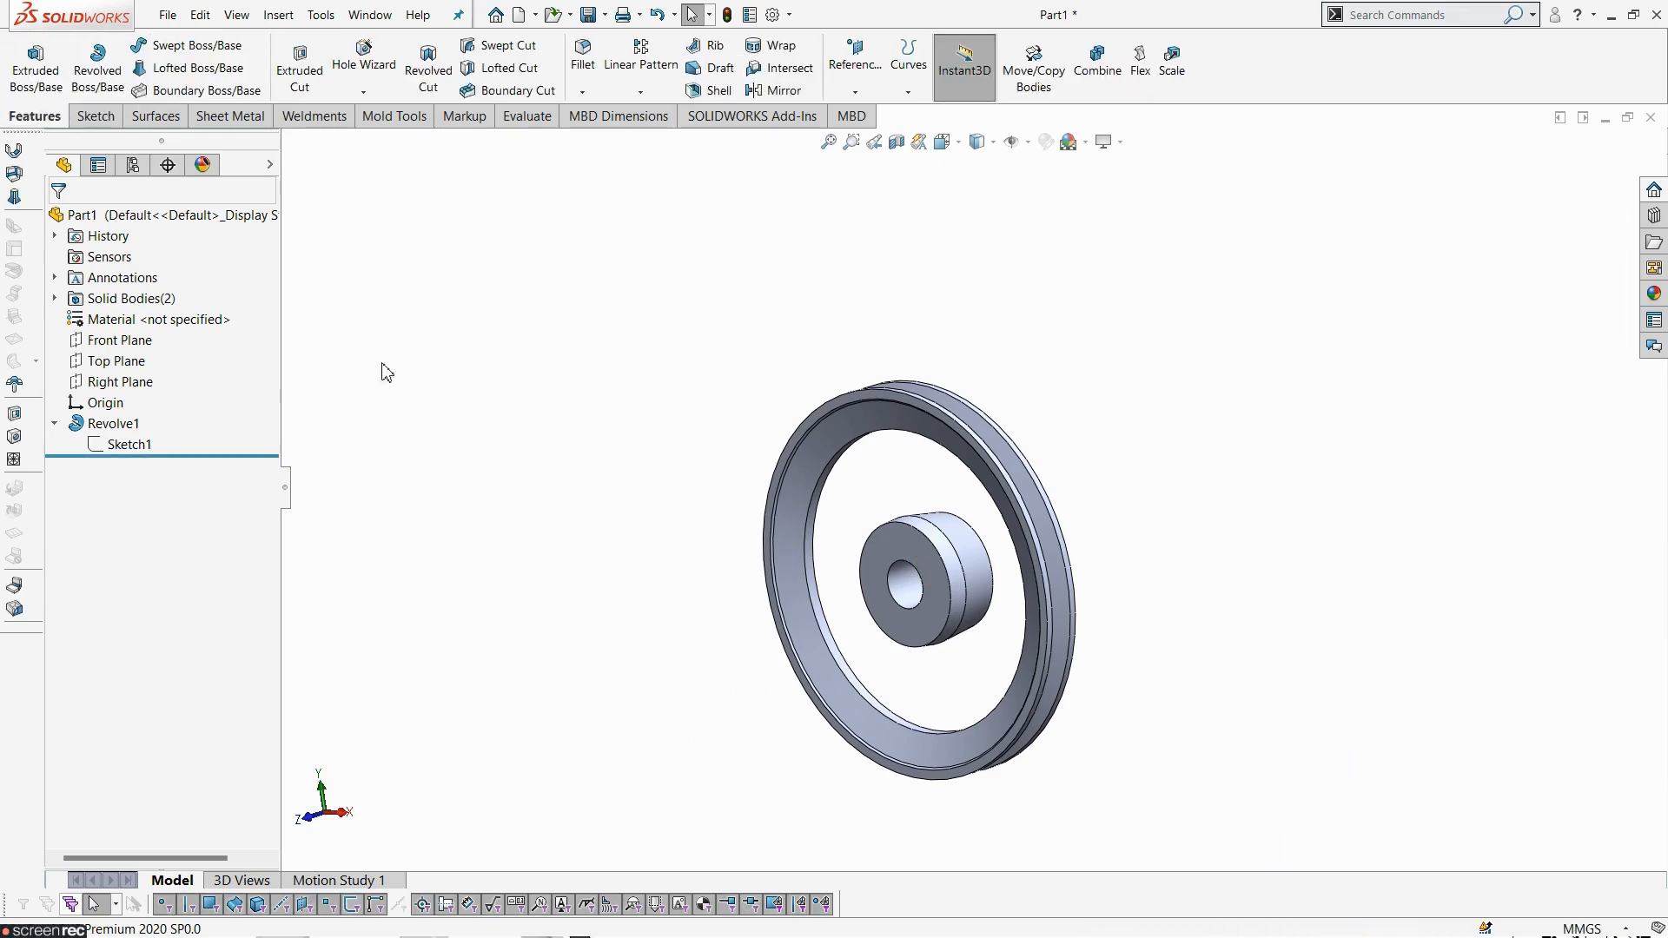
# - Start a FilletXpert fillet and consult the drawing's section and detail views for the fillet radii
pyautogui.scroll(-4, 950, 744)
pyautogui.moveTo(950, 744); pyautogui.dragTo(968, 800, button='middle')
pyautogui.scroll(5, 968, 800)
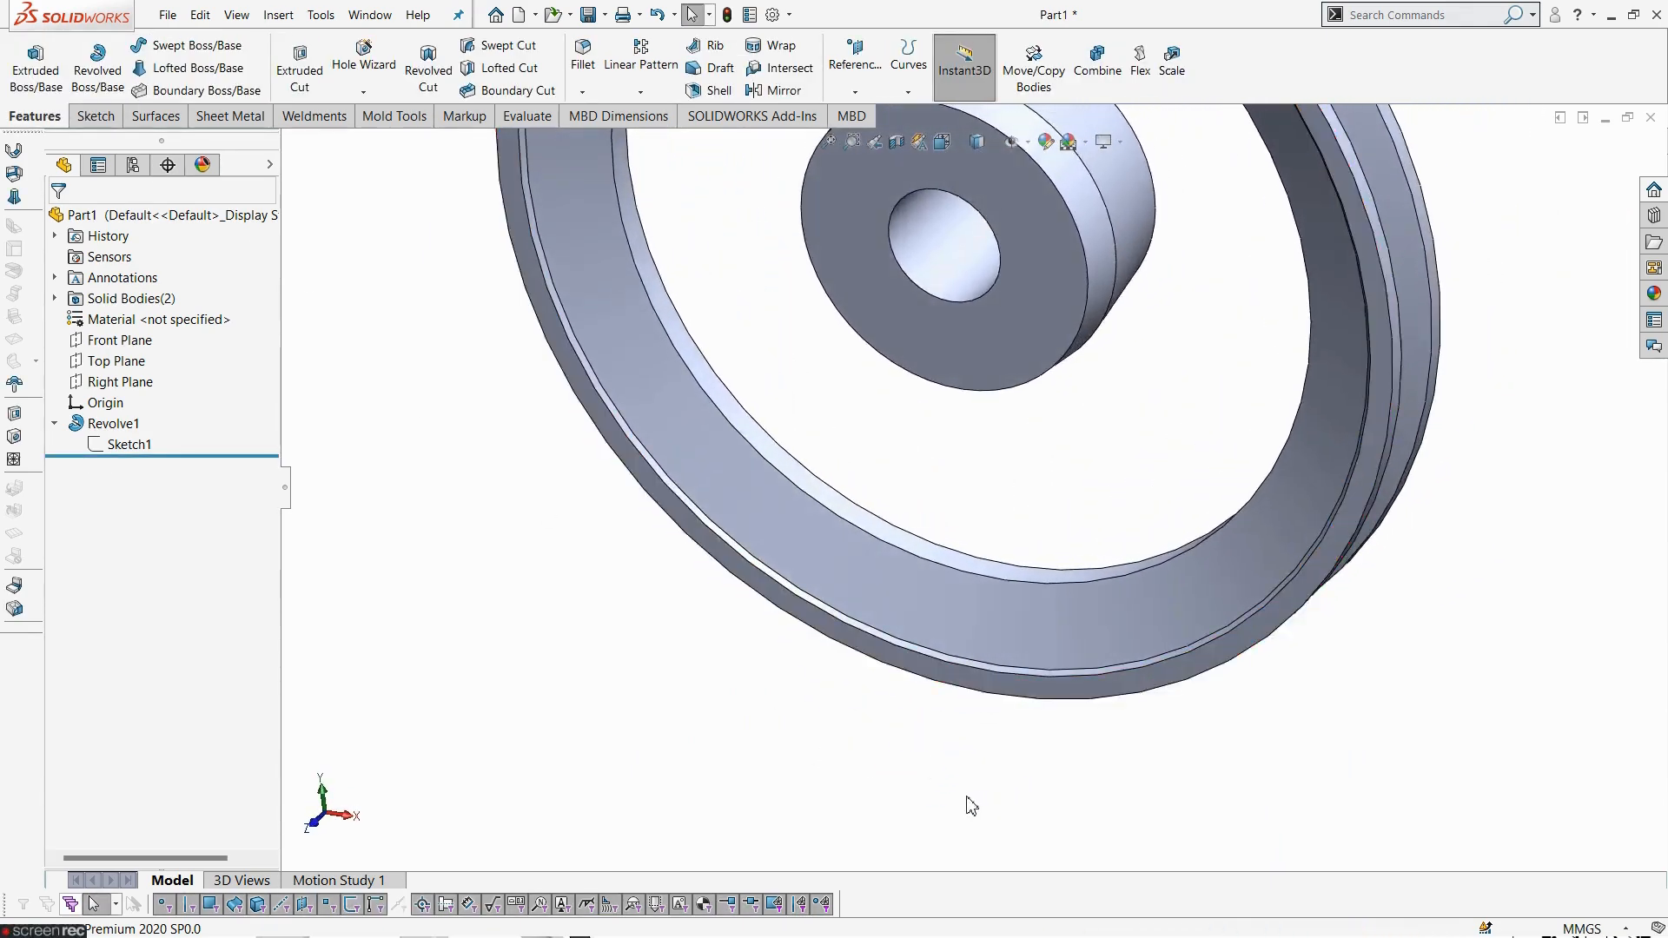
pyautogui.scroll(-3, 1051, 282)
pyautogui.moveTo(865, 375); pyautogui.dragTo(847, 287, button='middle')
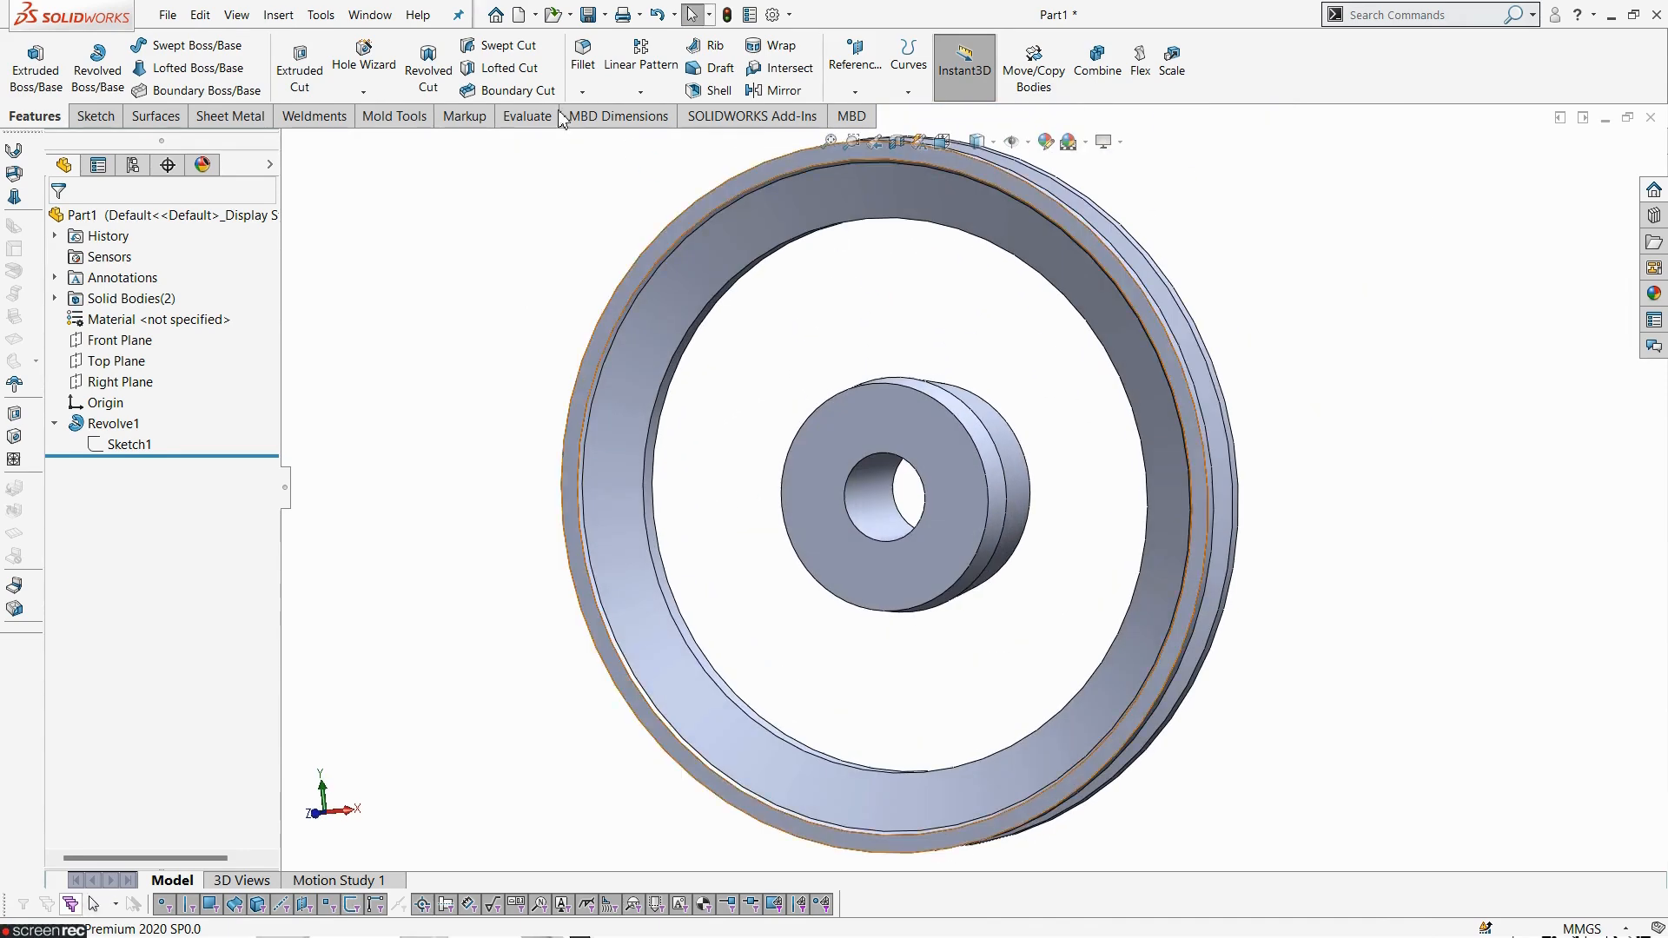
pyautogui.click(583, 61)
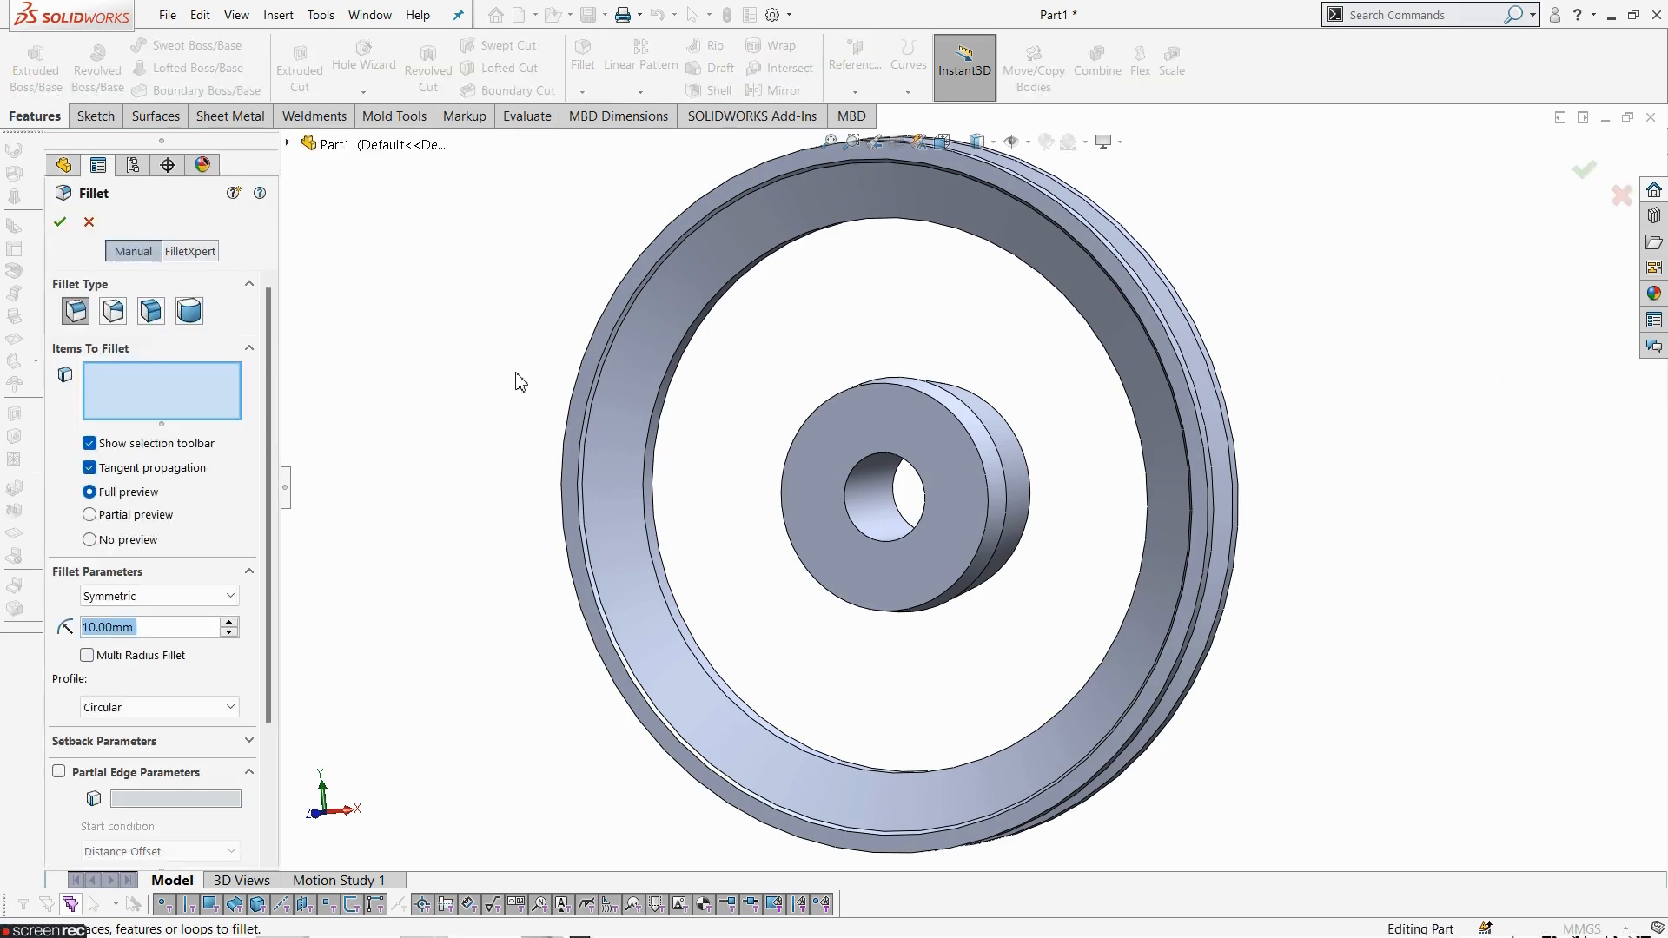
pyautogui.click(185, 252)
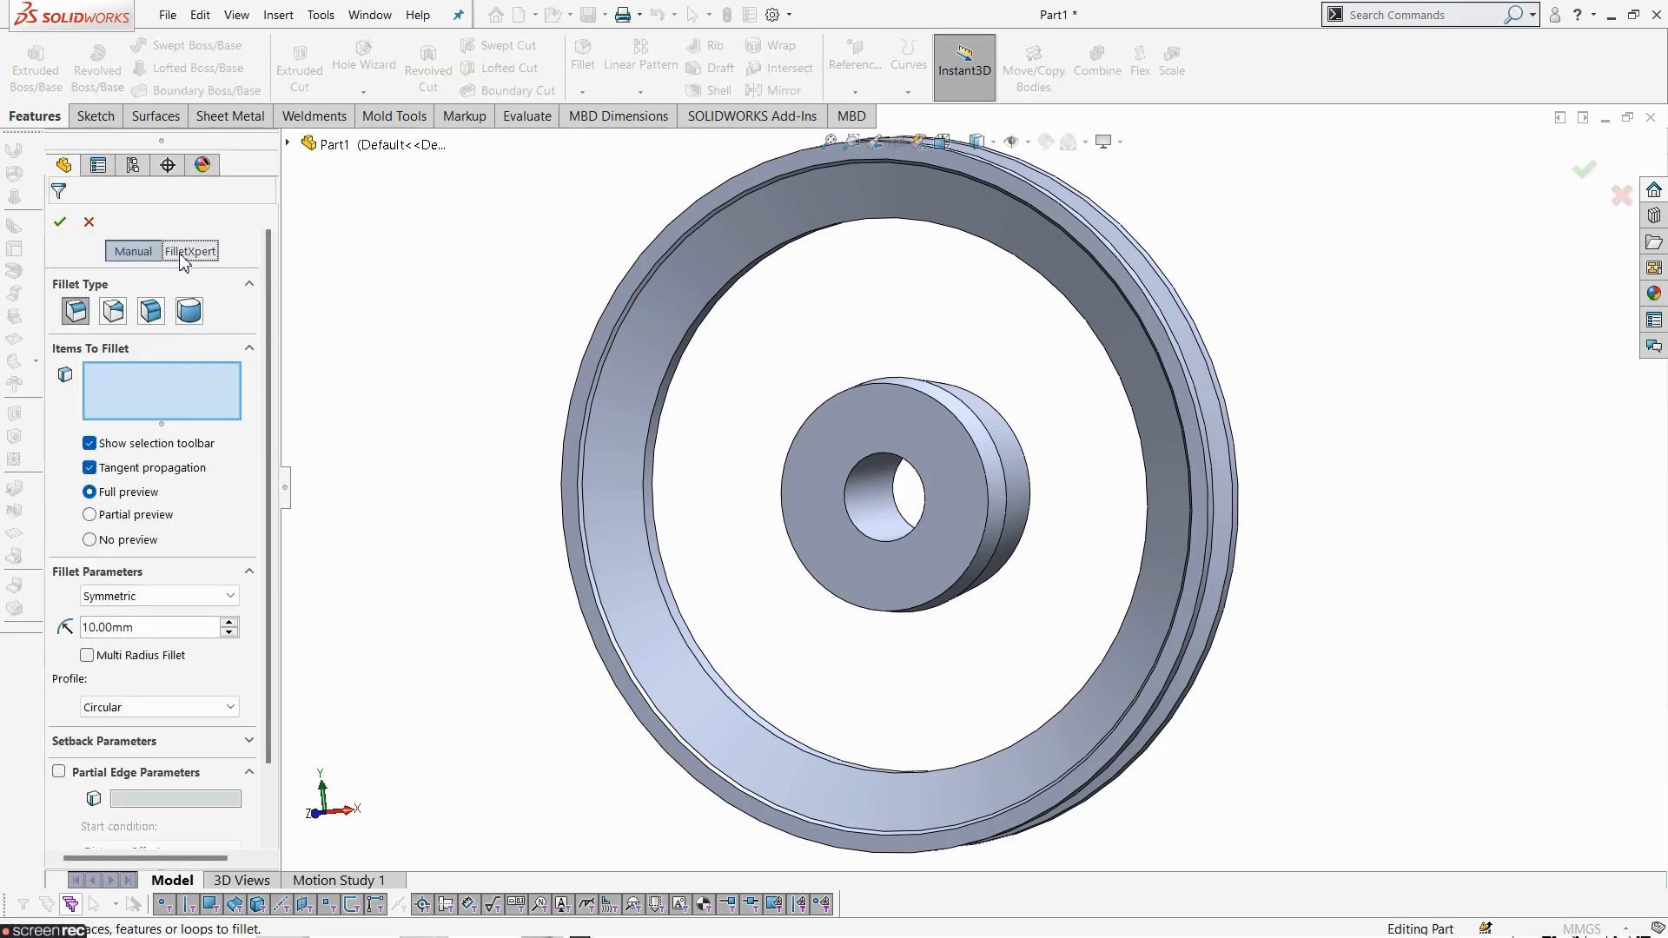
pyautogui.hotkey('alt', 'Tab')
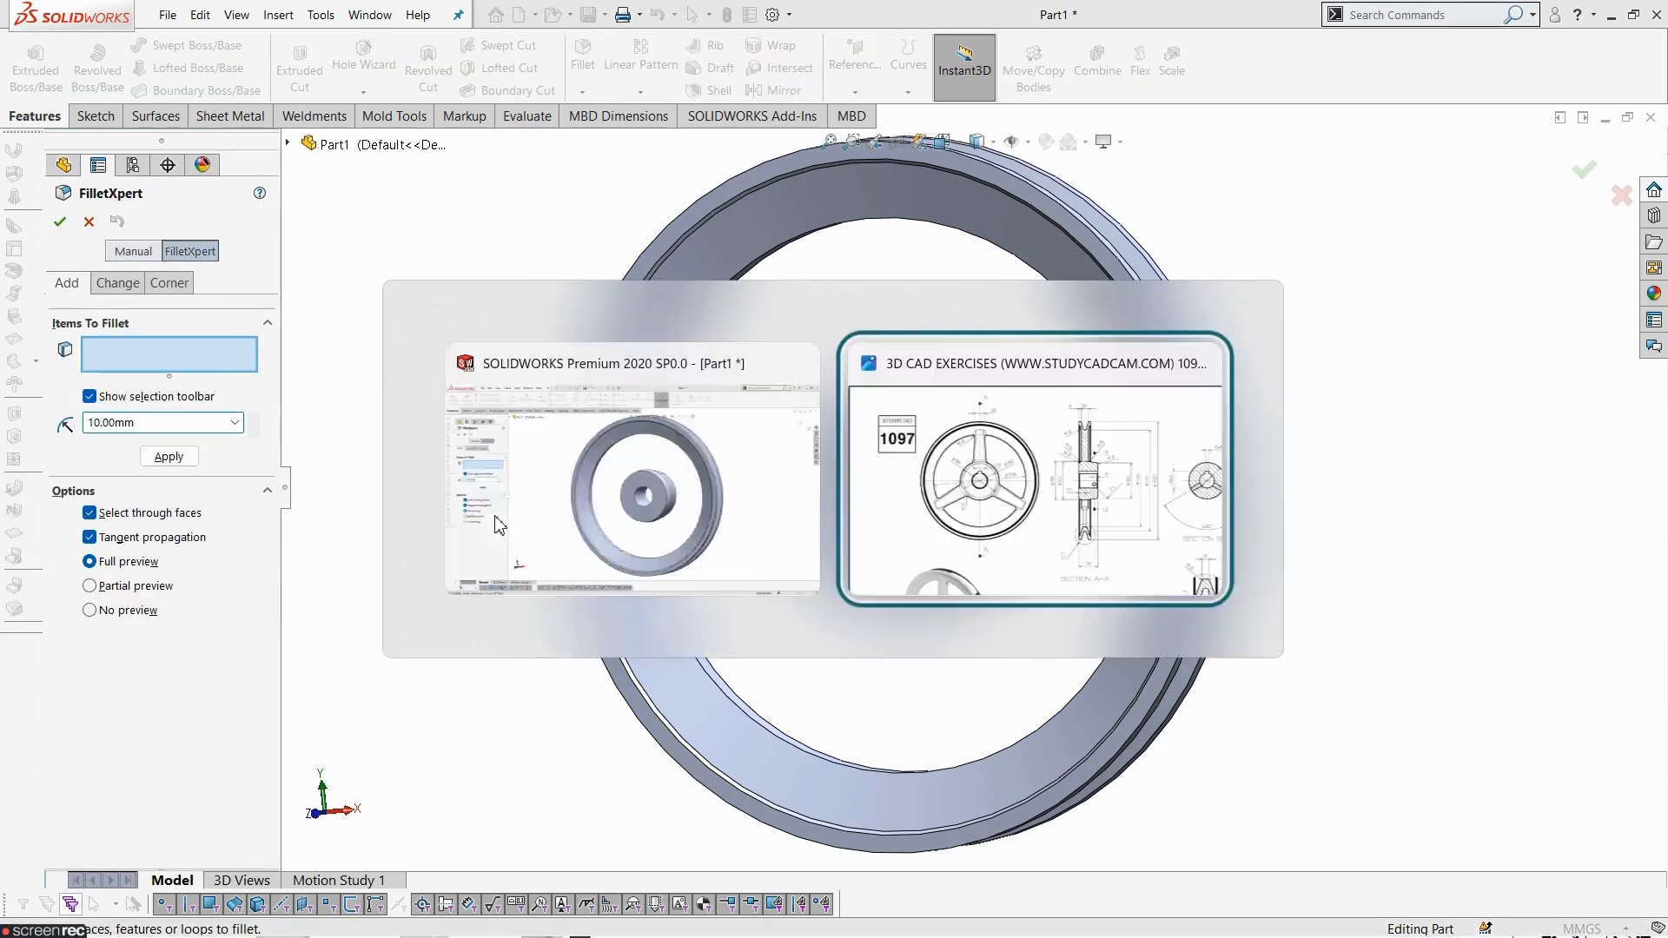
pyautogui.moveTo(1259, 775)
pyautogui.mouseDown()
pyautogui.moveTo(1218, 694)
pyautogui.moveTo(892, 461)
pyautogui.mouseUp()
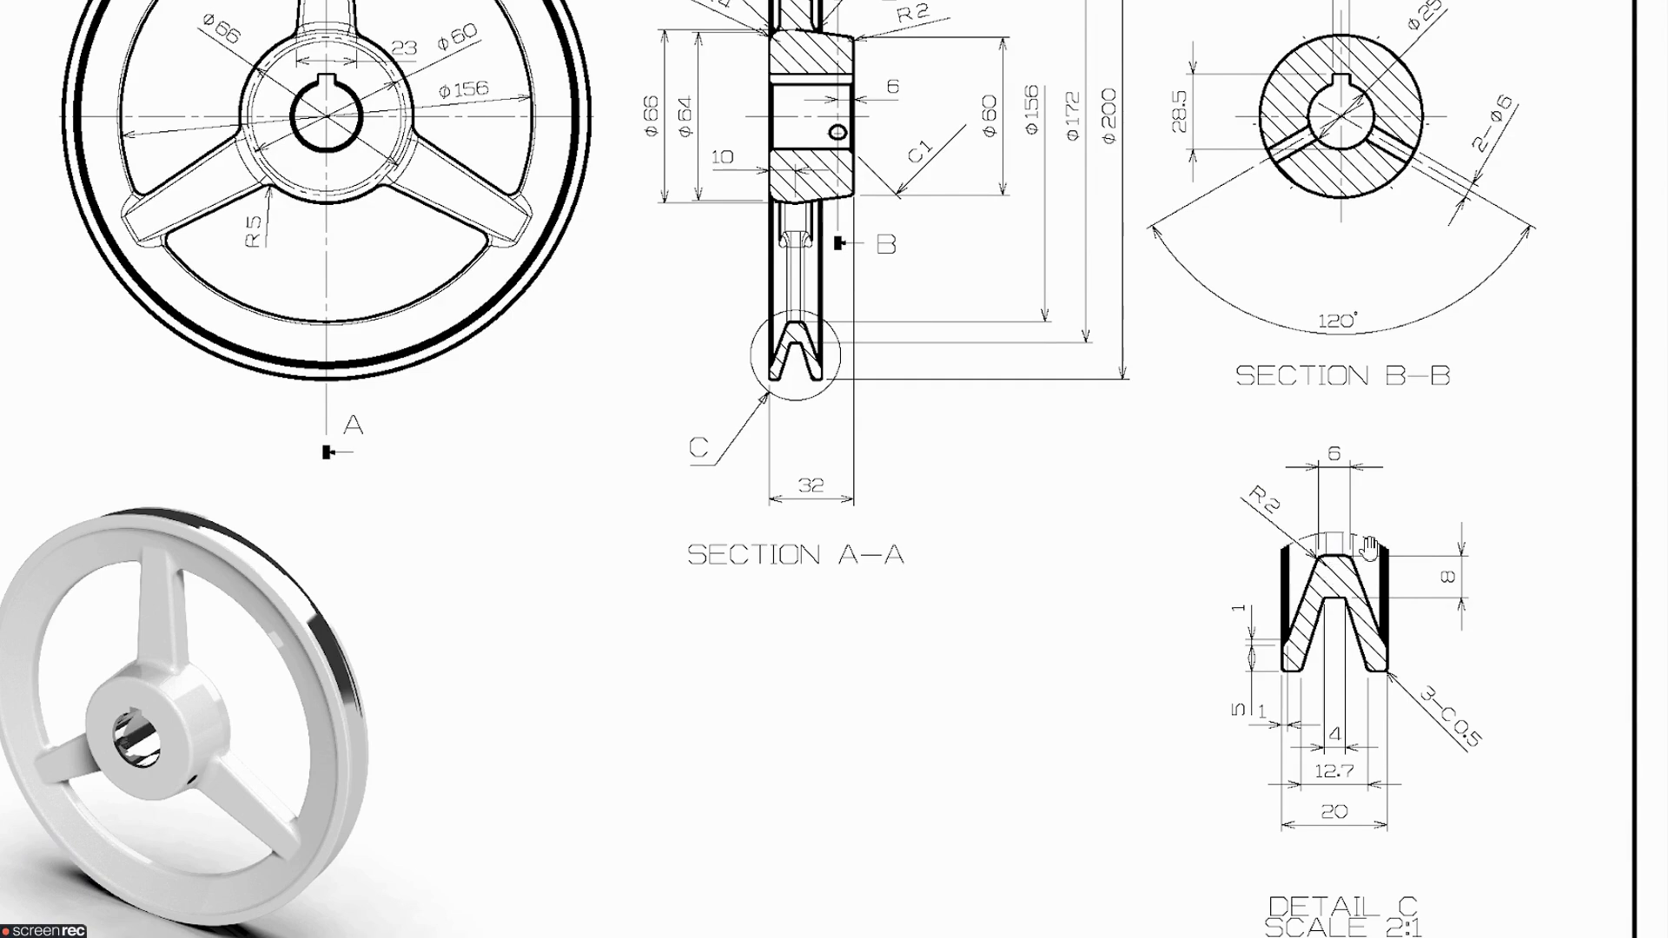
pyautogui.hotkey('alt', 'Tab')
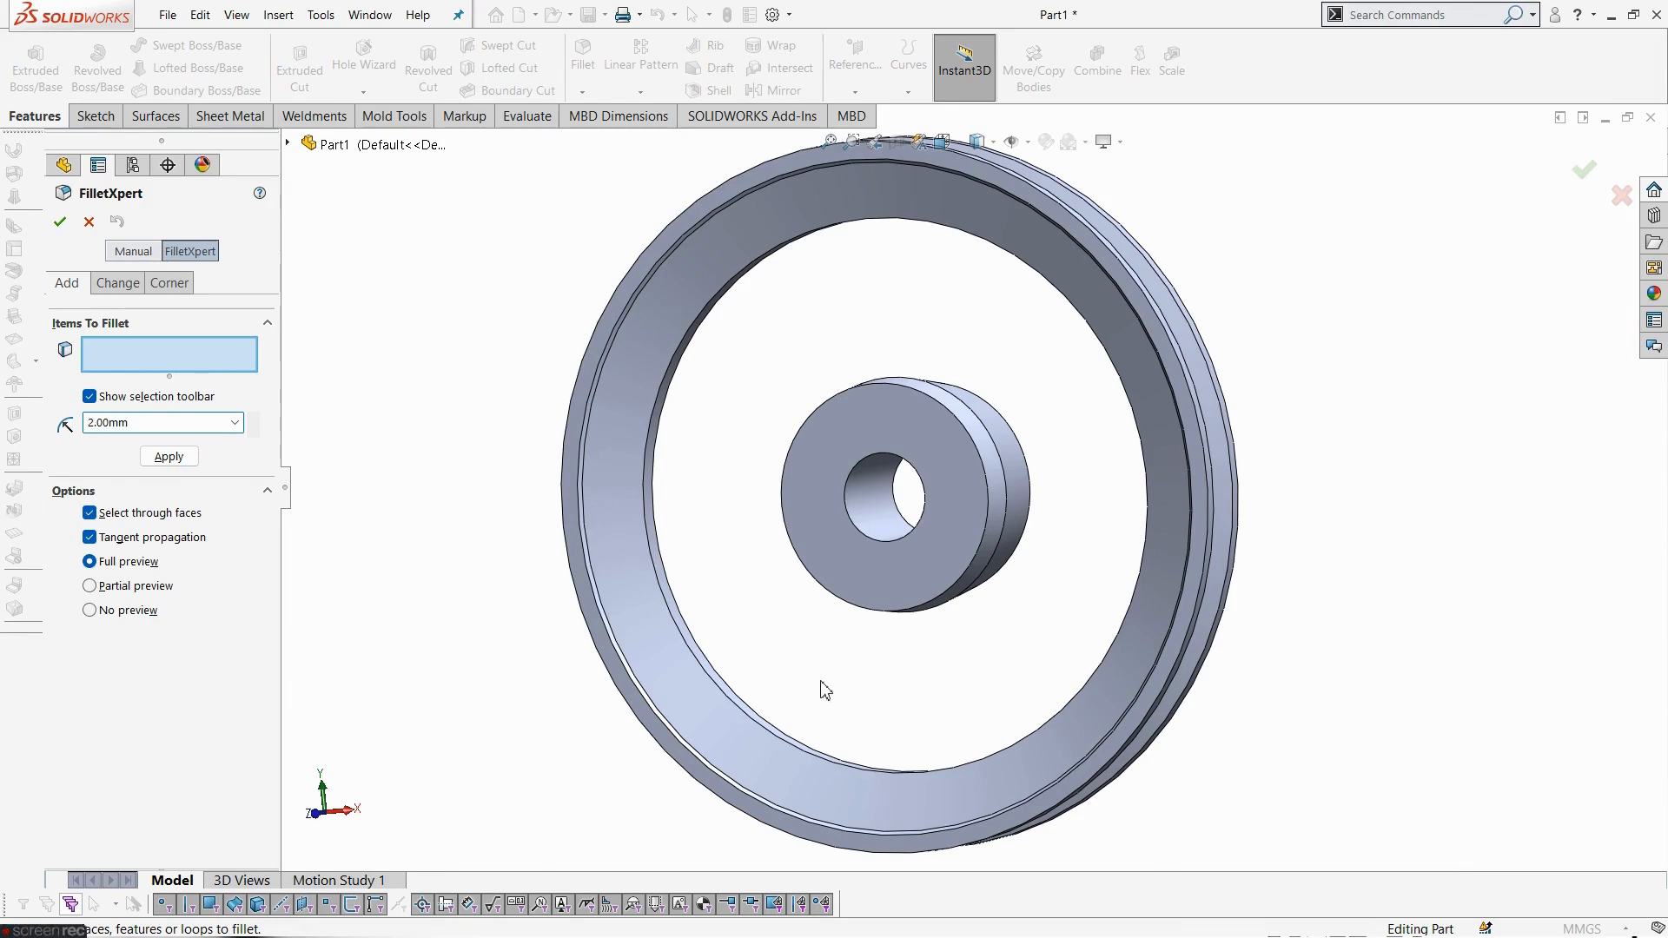
# - Fillet the two edges of the rim's inner lip with a 2 mm radius
pyautogui.click(785, 761)
pyautogui.scroll(-5, 834, 618)
pyautogui.moveTo(835, 618); pyautogui.dragTo(897, 559, button='middle')
pyautogui.click(898, 559)
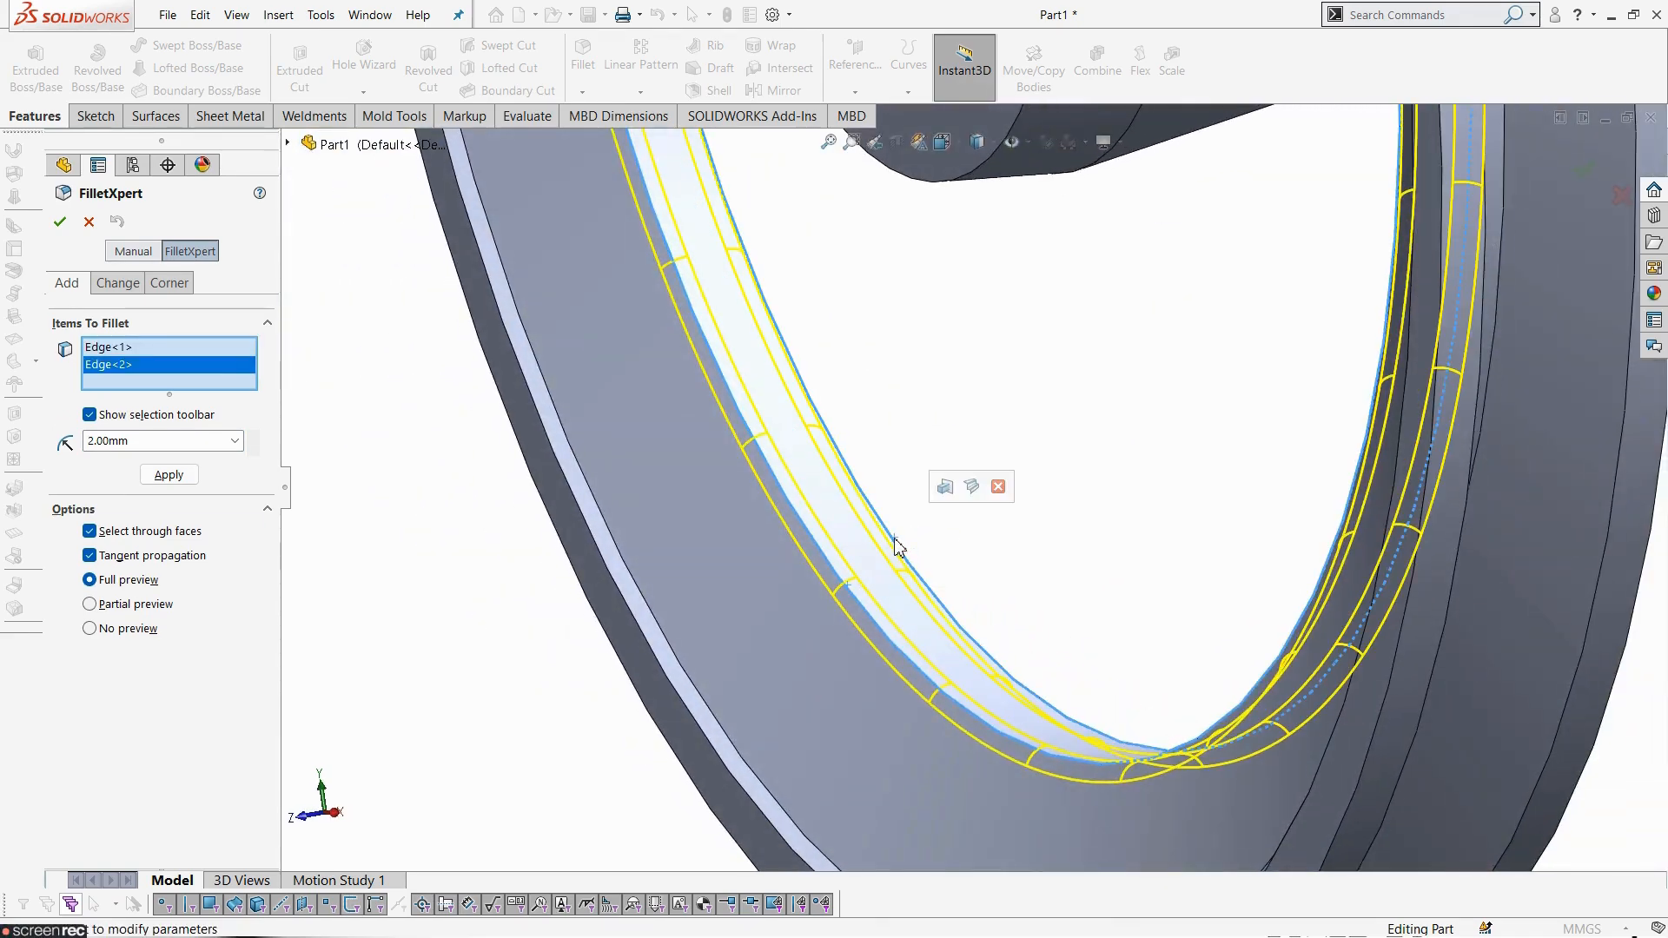
pyautogui.scroll(5, 900, 660)
pyautogui.moveTo(899, 661); pyautogui.dragTo(732, 563, button='middle')
pyautogui.click(183, 479)
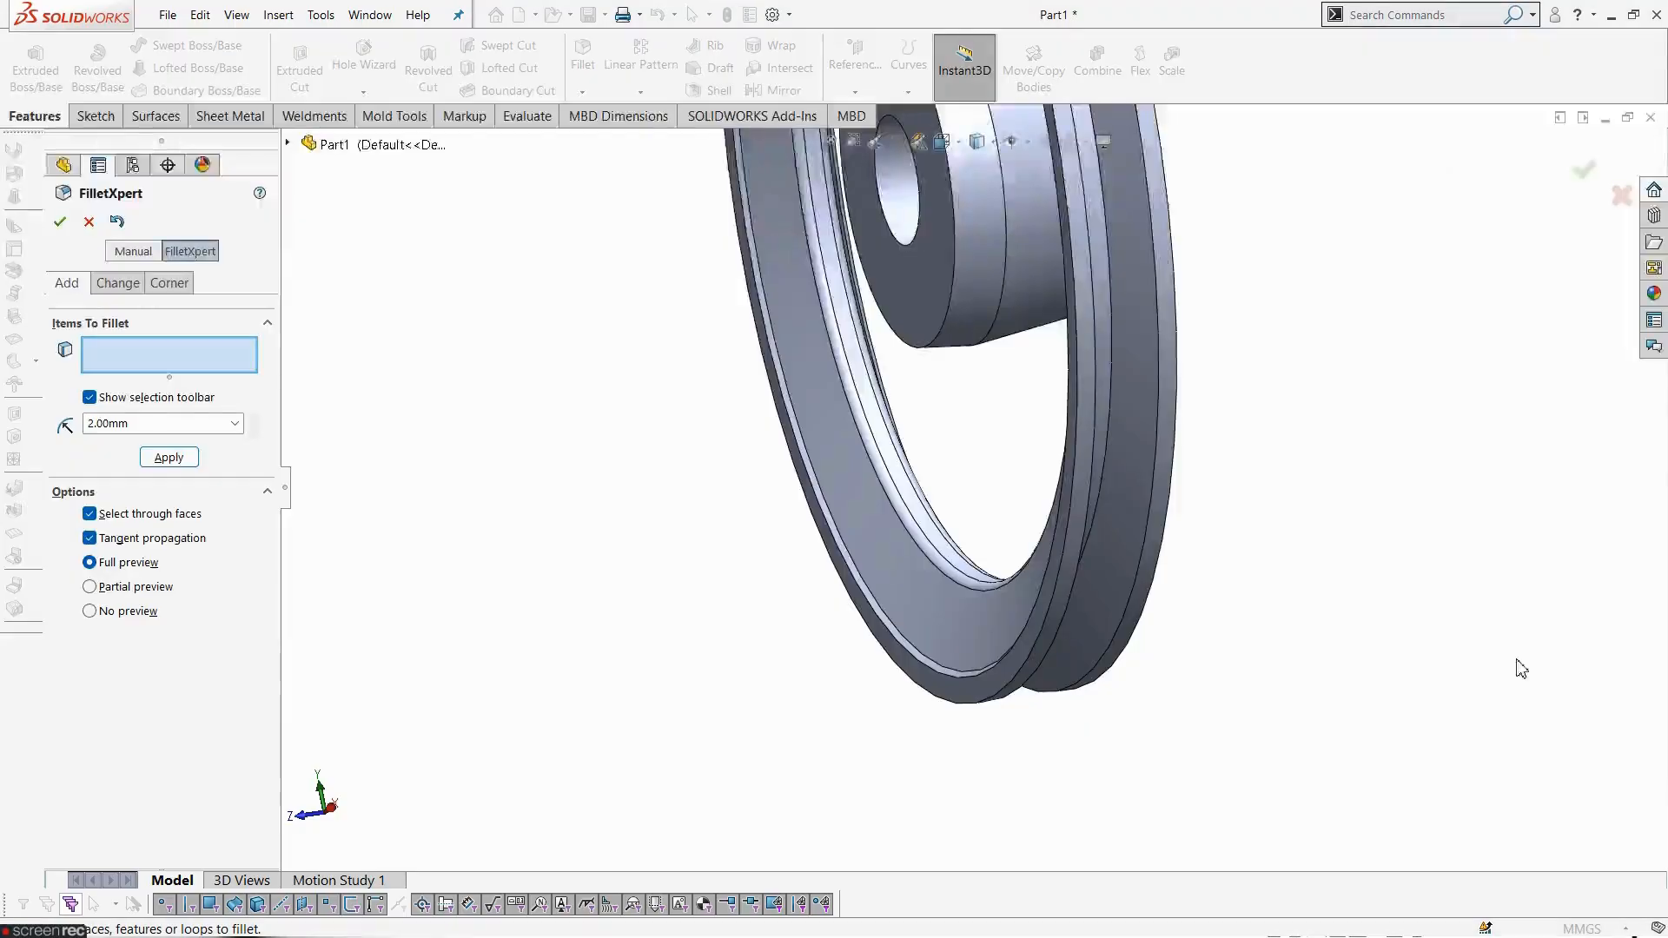
# - Set the fillet radius to 0.5 mm and select the edges of the belt groove on the rim
pyautogui.scroll(-3, 835, 639)
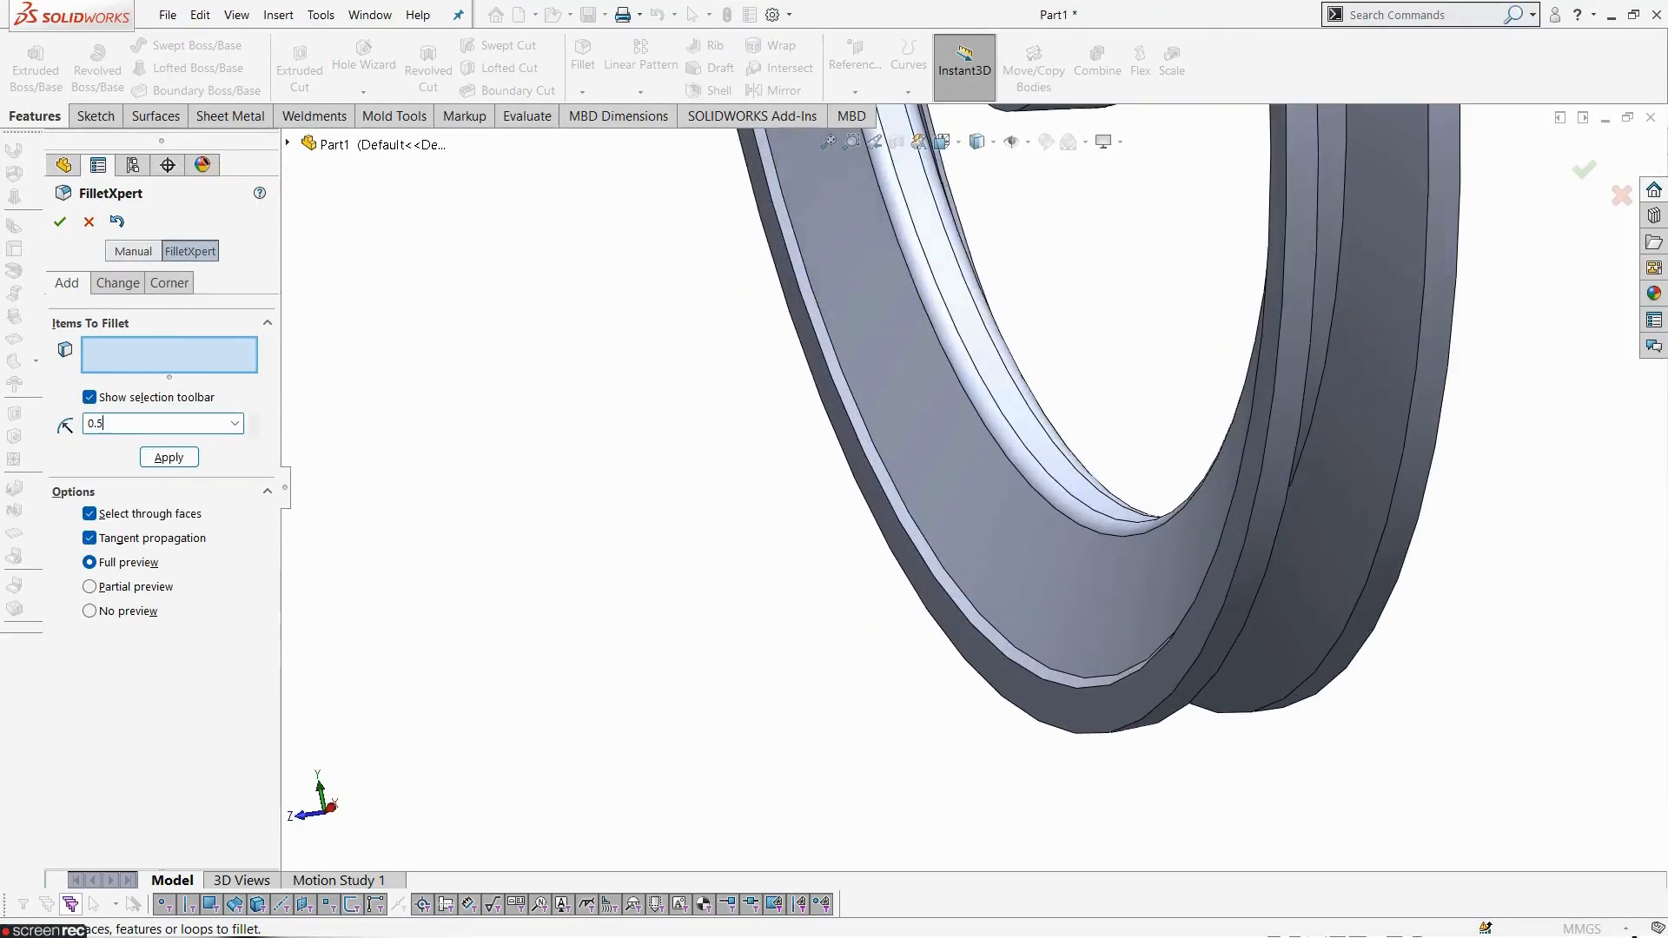
pyautogui.click(907, 516)
pyautogui.click(896, 520)
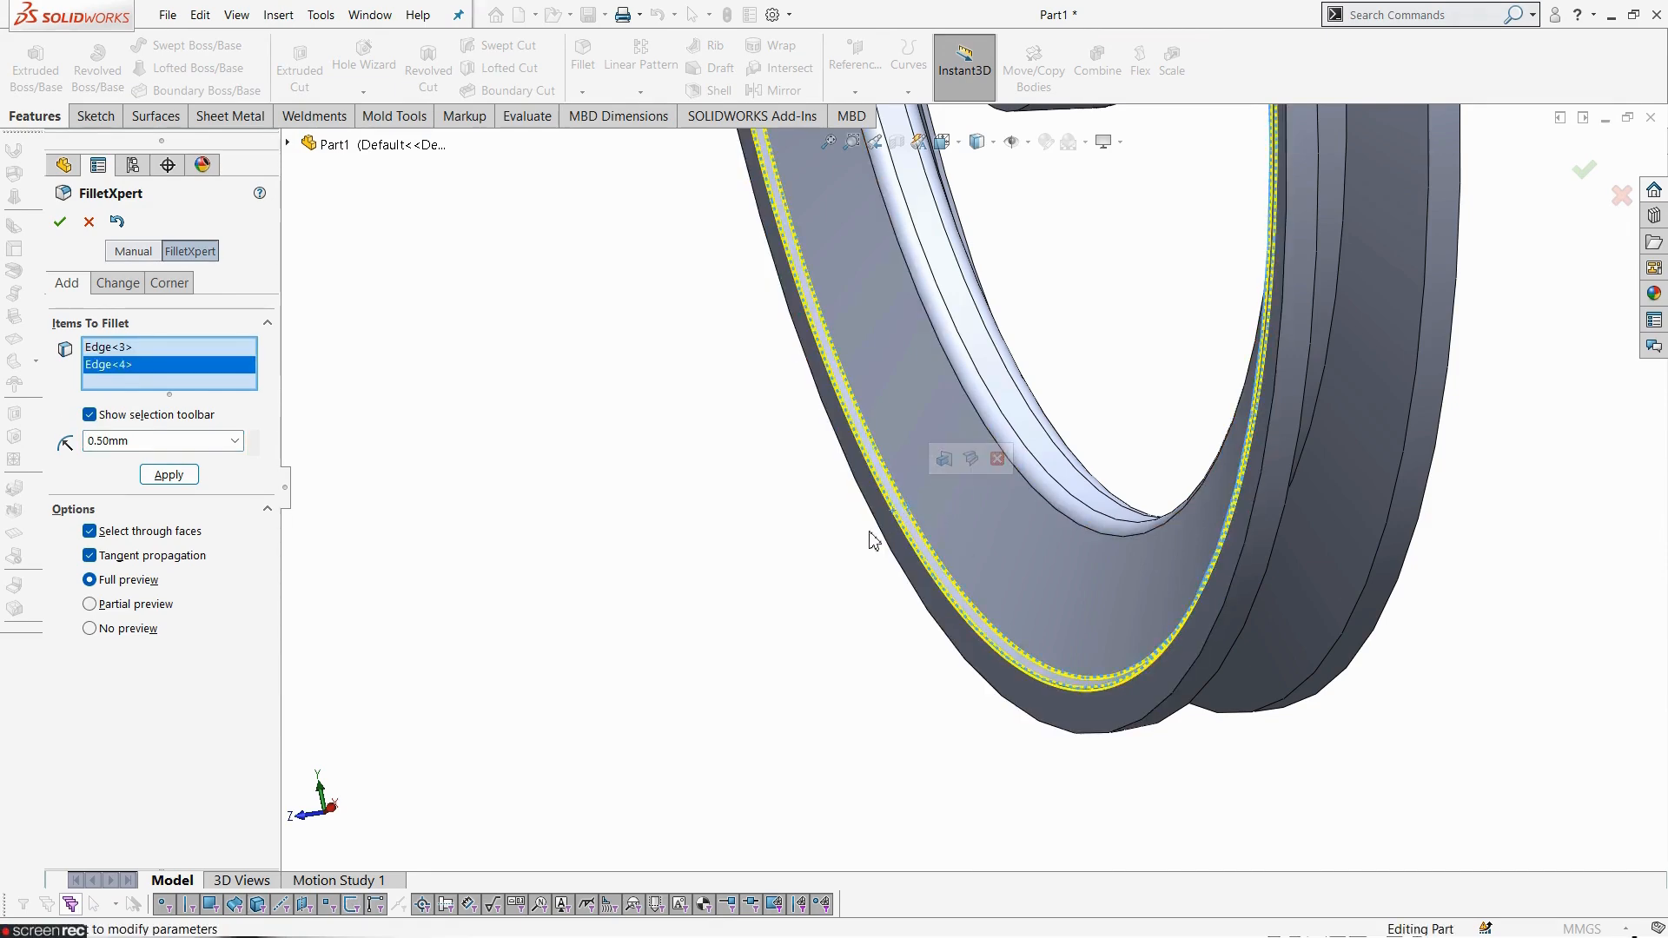
pyautogui.click(887, 540)
pyautogui.moveTo(887, 539); pyautogui.dragTo(823, 625, button='middle')
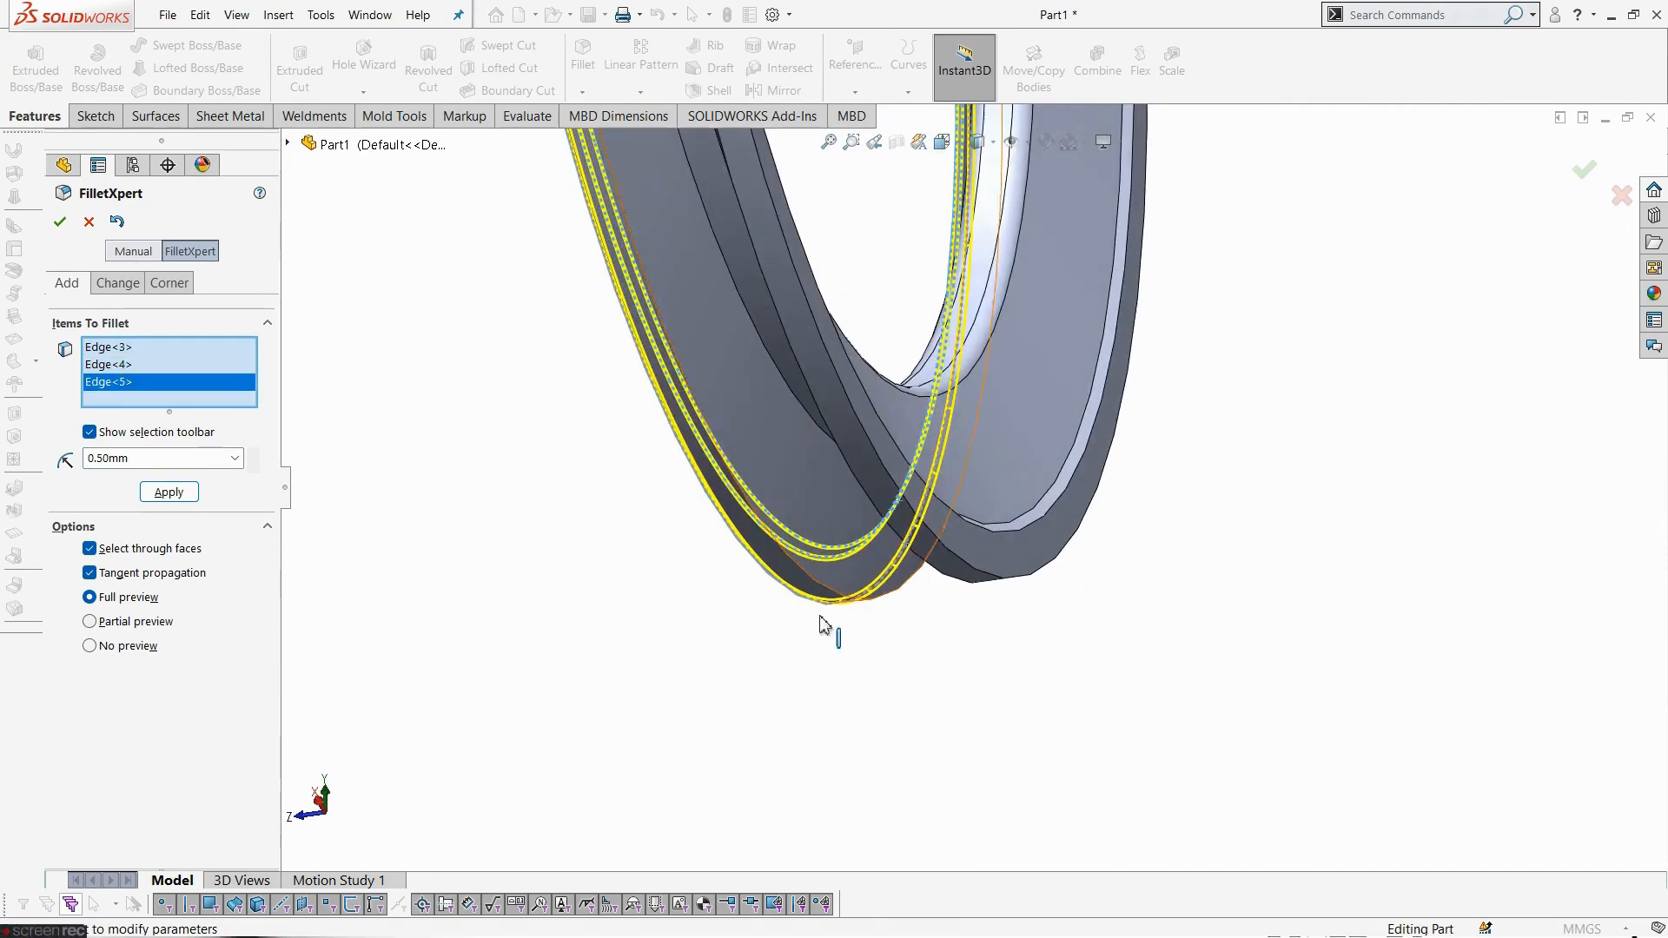
pyautogui.click(879, 603)
pyautogui.moveTo(927, 648); pyautogui.dragTo(1013, 466, button='middle')
pyautogui.click(902, 488)
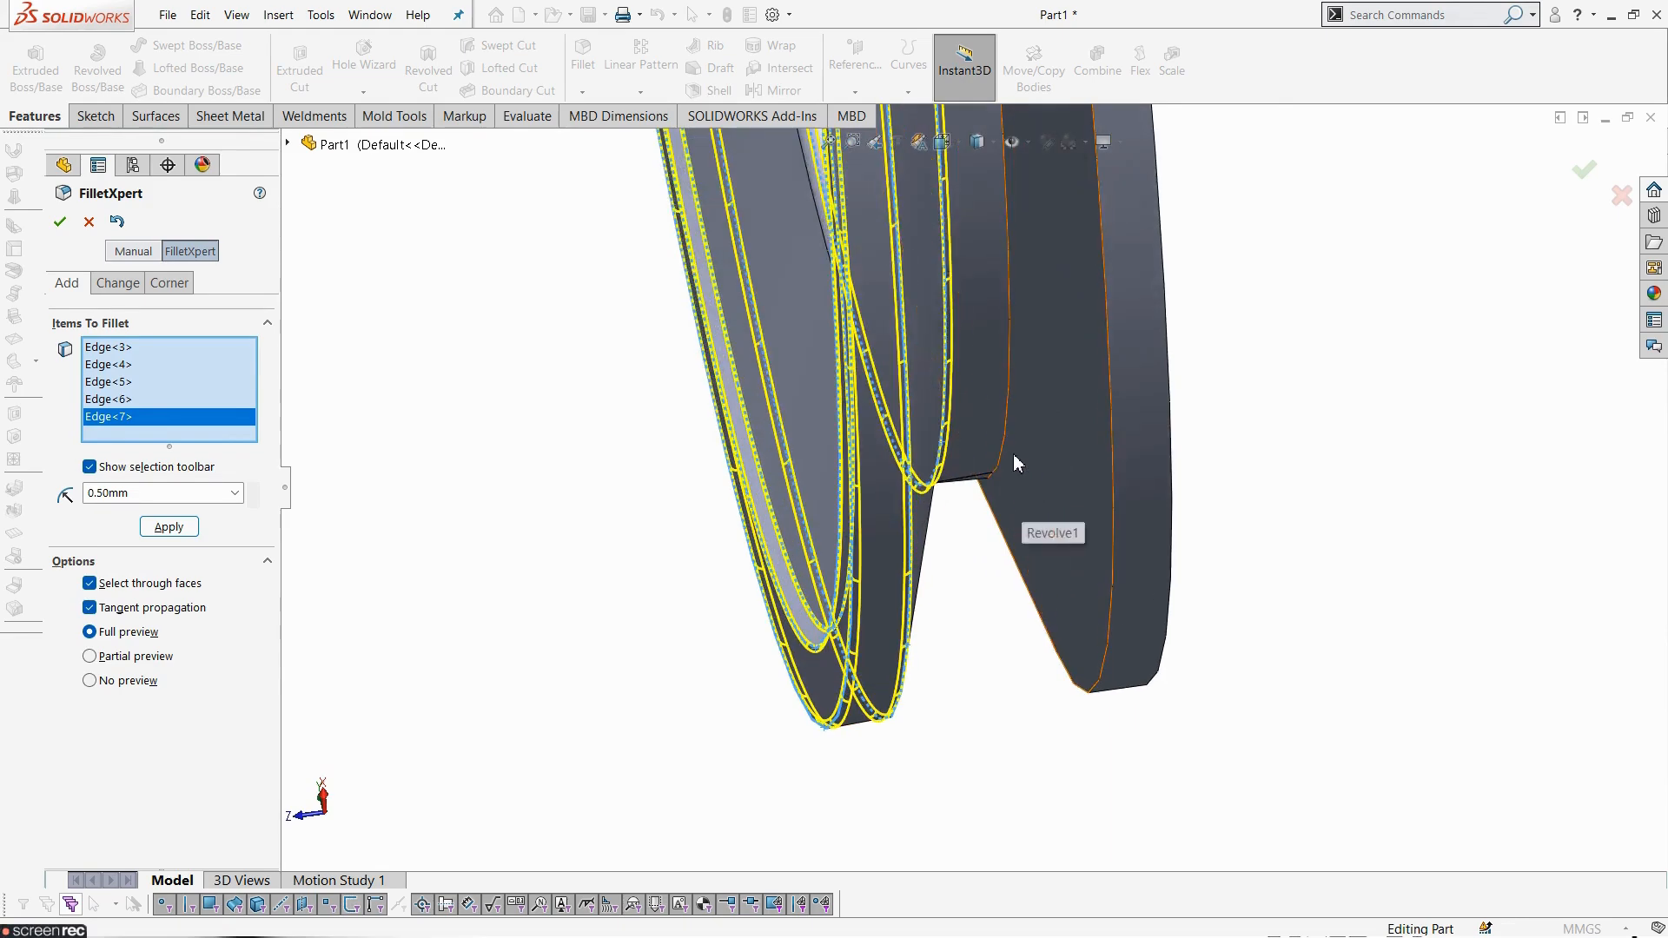
pyautogui.click(1004, 452)
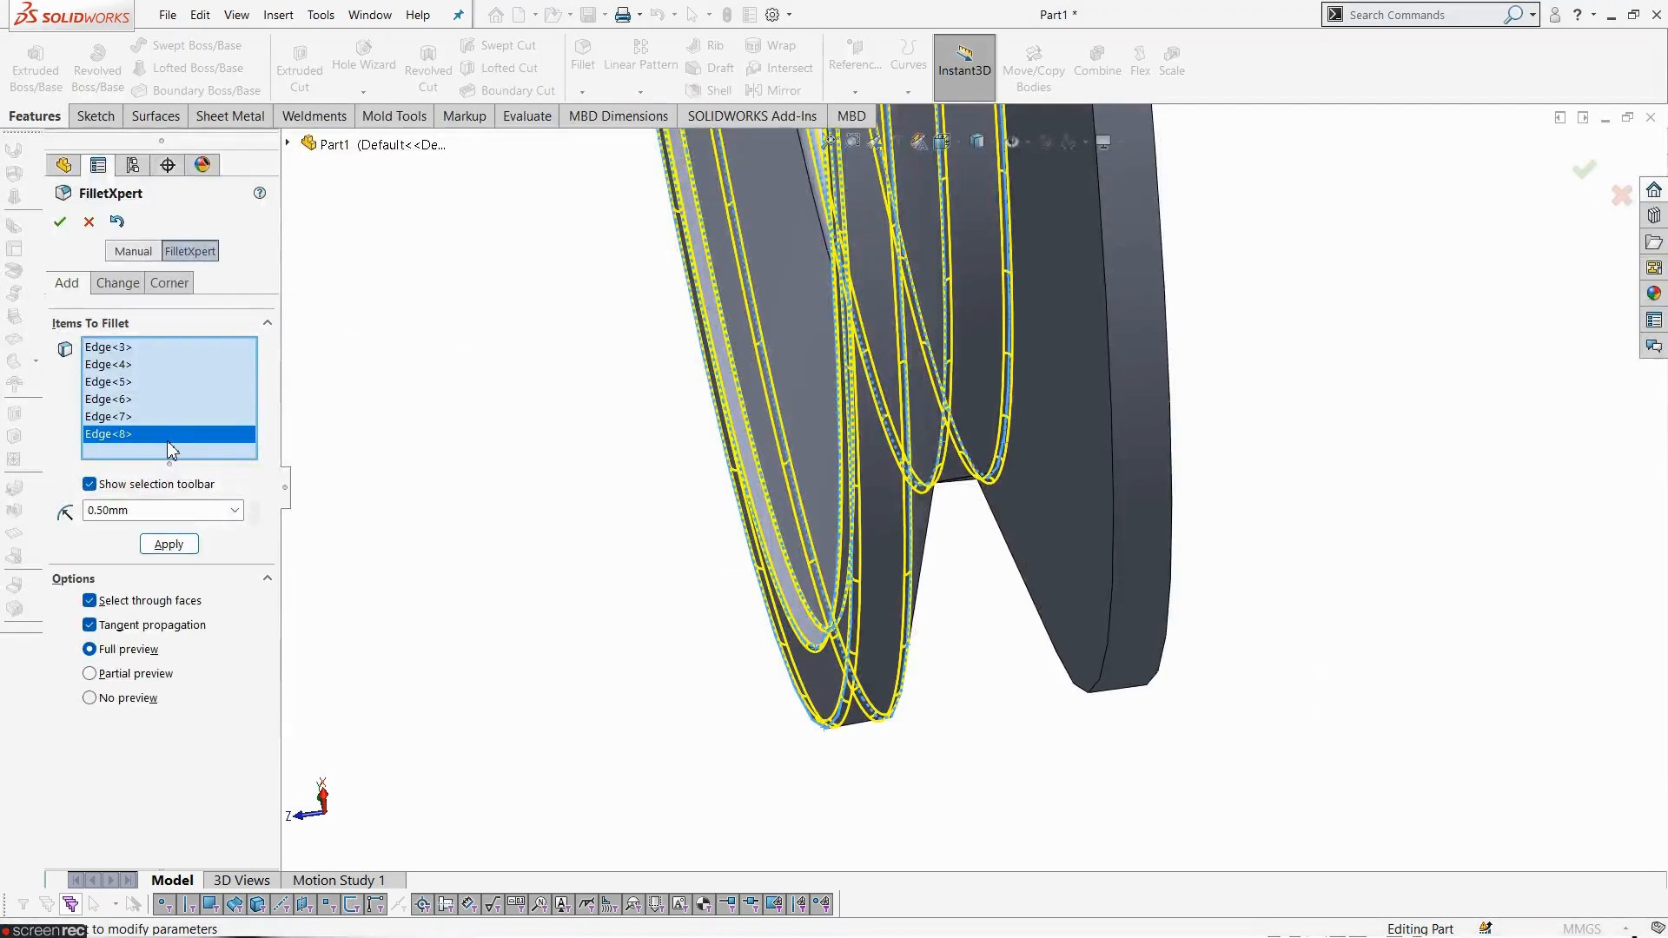
# - Remove the last two selected edges from the fillet selection list
pyautogui.rightClick(171, 444)
pyautogui.click(204, 473)
pyautogui.click(119, 418)
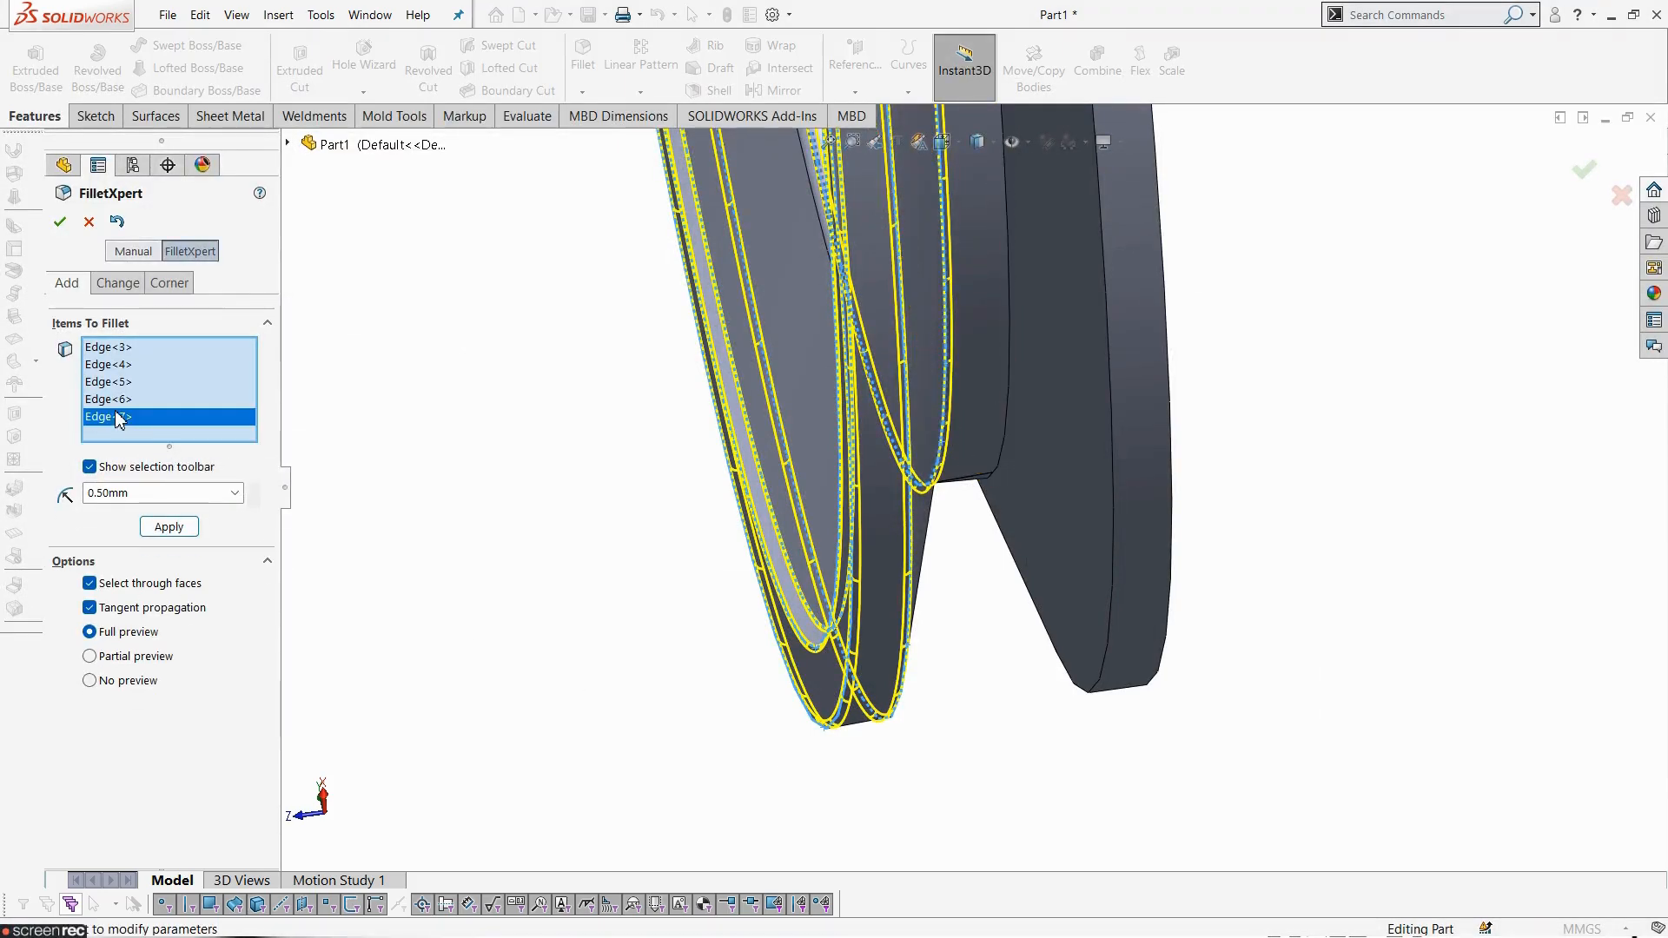
pyautogui.rightClick(119, 418)
pyautogui.click(179, 453)
# - Add four more groove edges on the opposite side and apply the 0.5 mm fillet
pyautogui.moveTo(737, 654); pyautogui.dragTo(689, 634, button='middle')
pyautogui.moveTo(1010, 714); pyautogui.dragTo(1080, 724, button='middle')
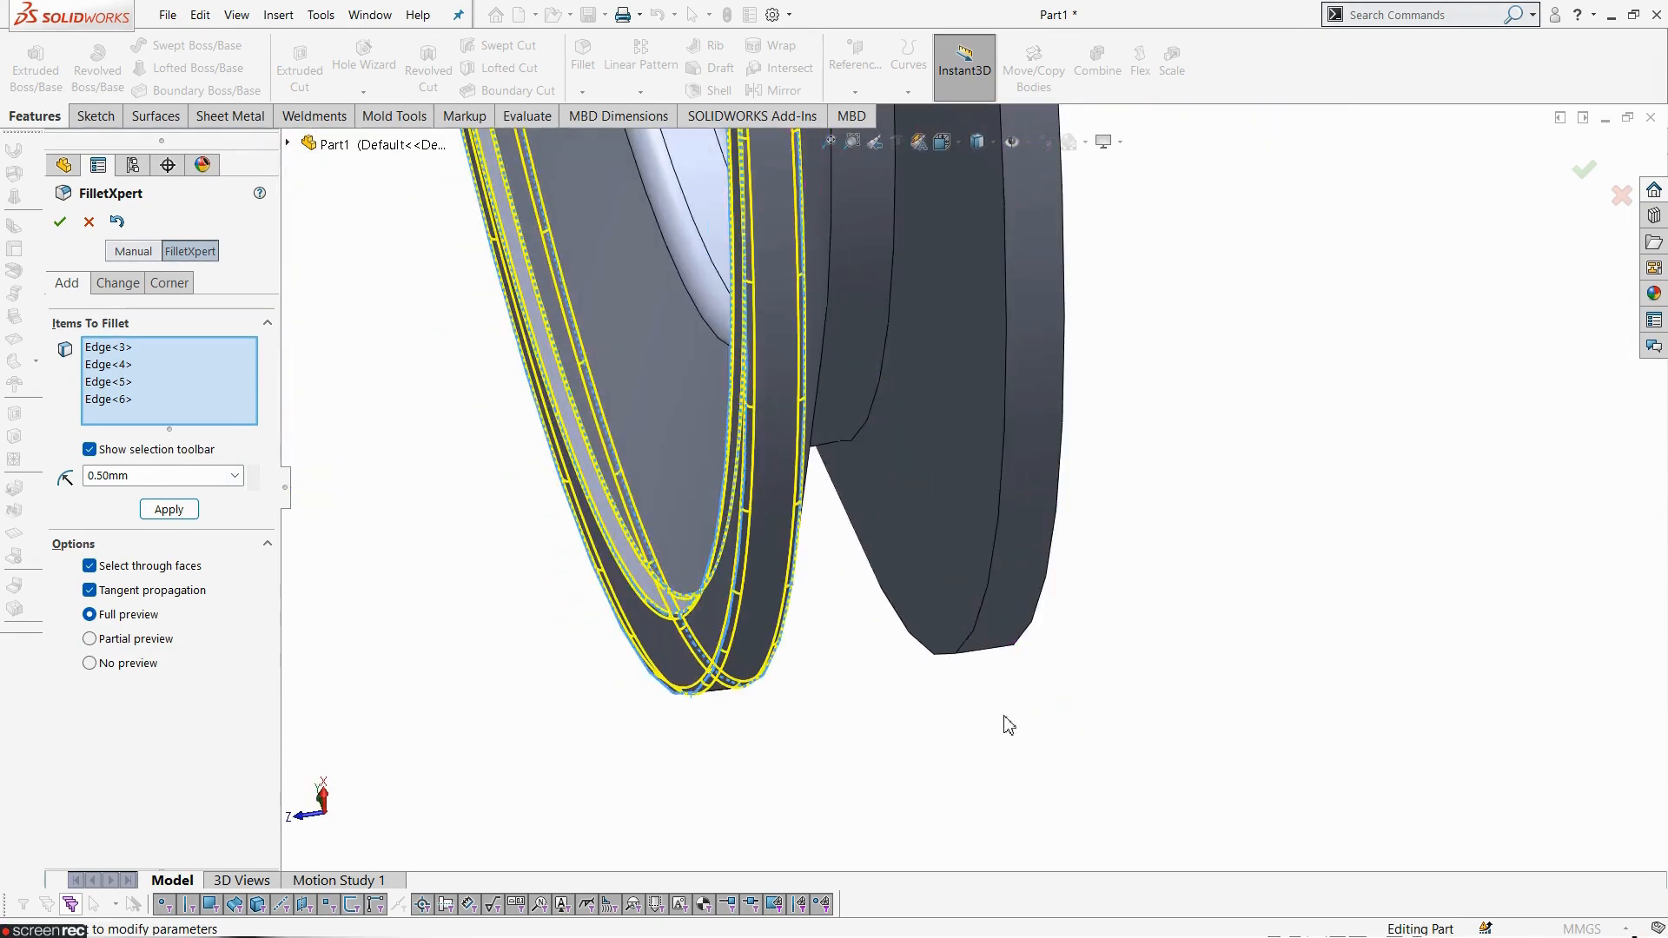
pyautogui.click(975, 658)
pyautogui.moveTo(996, 676); pyautogui.dragTo(998, 637, button='middle')
pyautogui.click(996, 648)
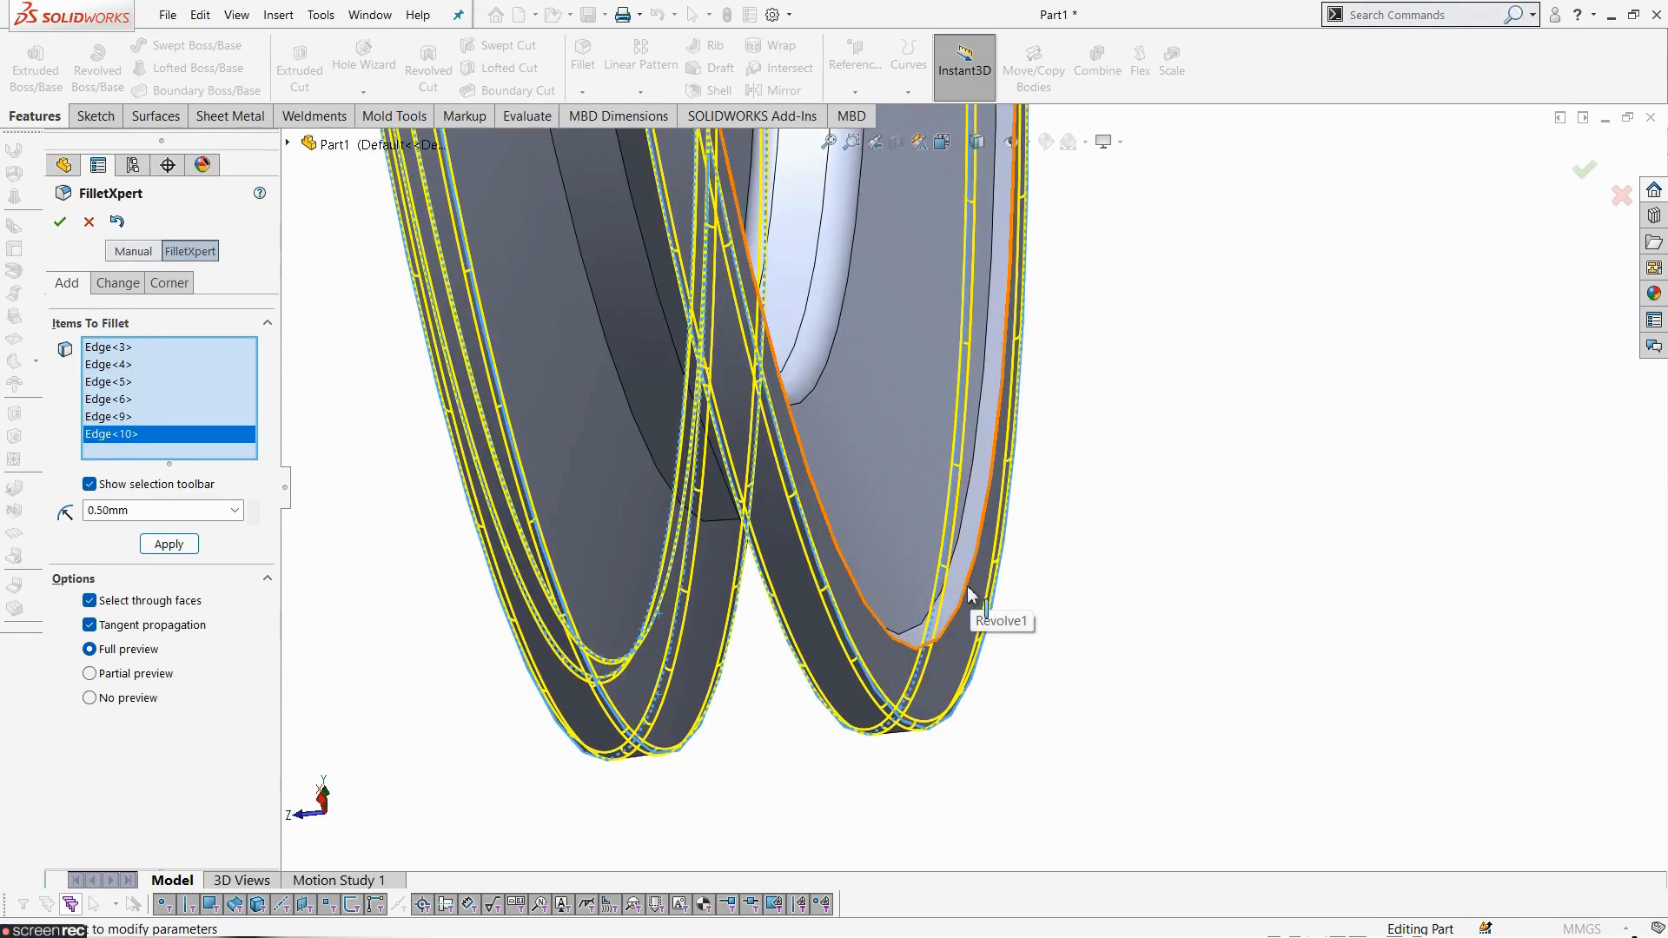
pyautogui.click(971, 601)
pyautogui.click(959, 549)
pyautogui.moveTo(964, 548); pyautogui.dragTo(1057, 657, button='middle')
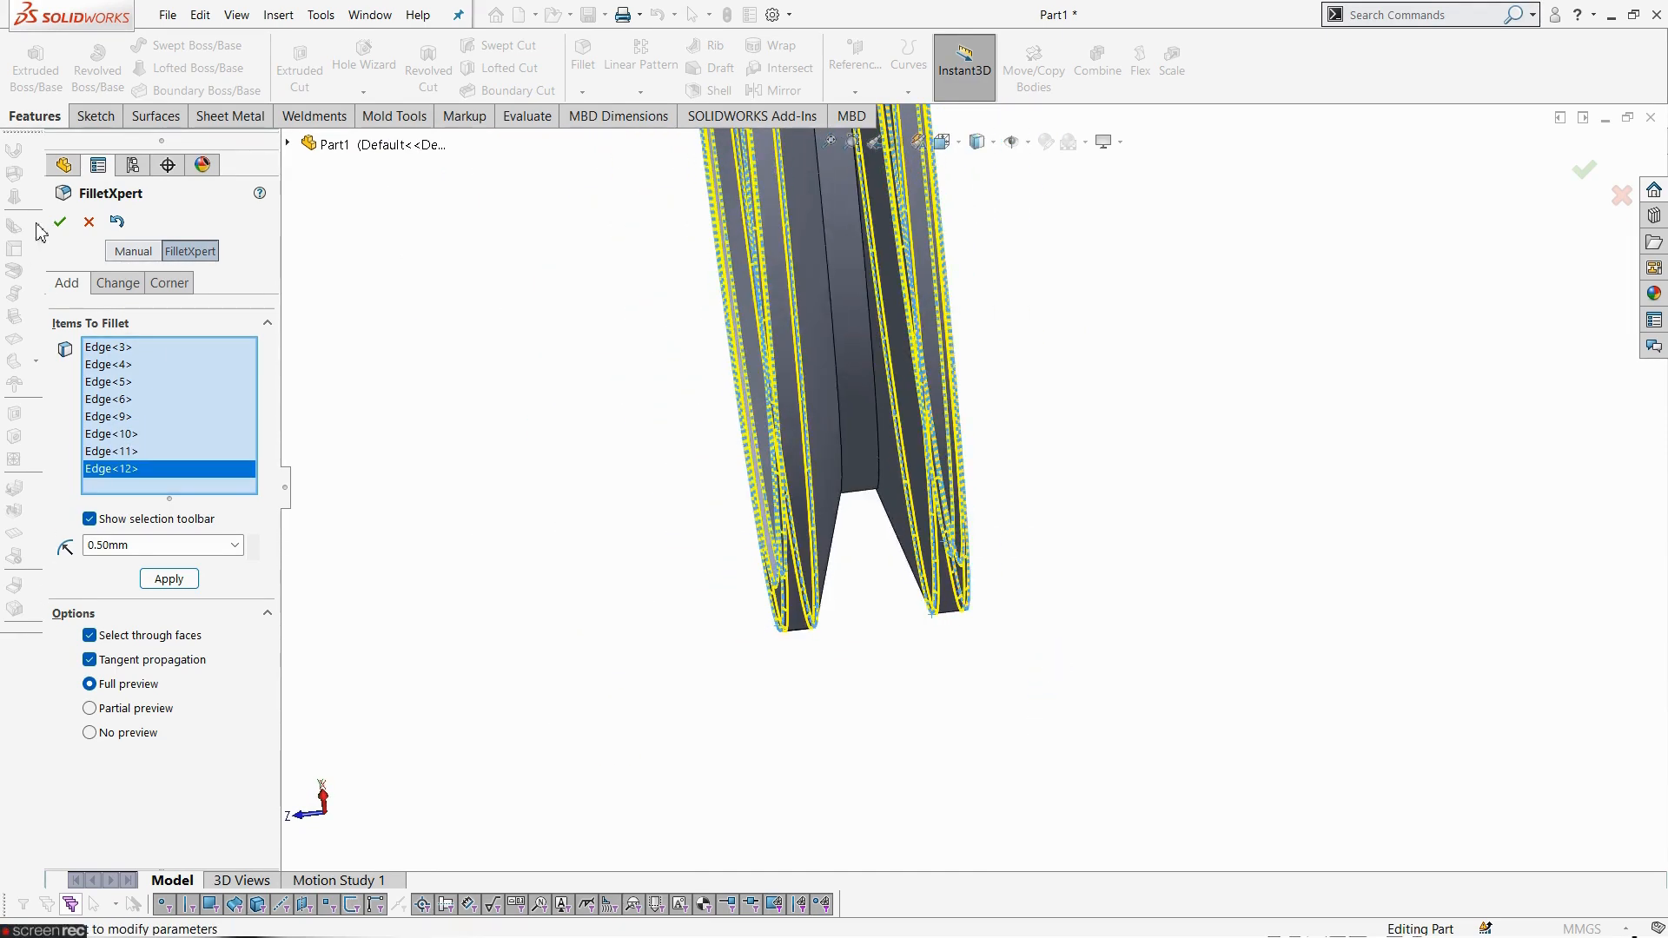
pyautogui.click(168, 579)
# - Inspect the filleted pulley from several angles and close FilletXpert
pyautogui.moveTo(503, 603); pyautogui.dragTo(830, 580, button='middle')
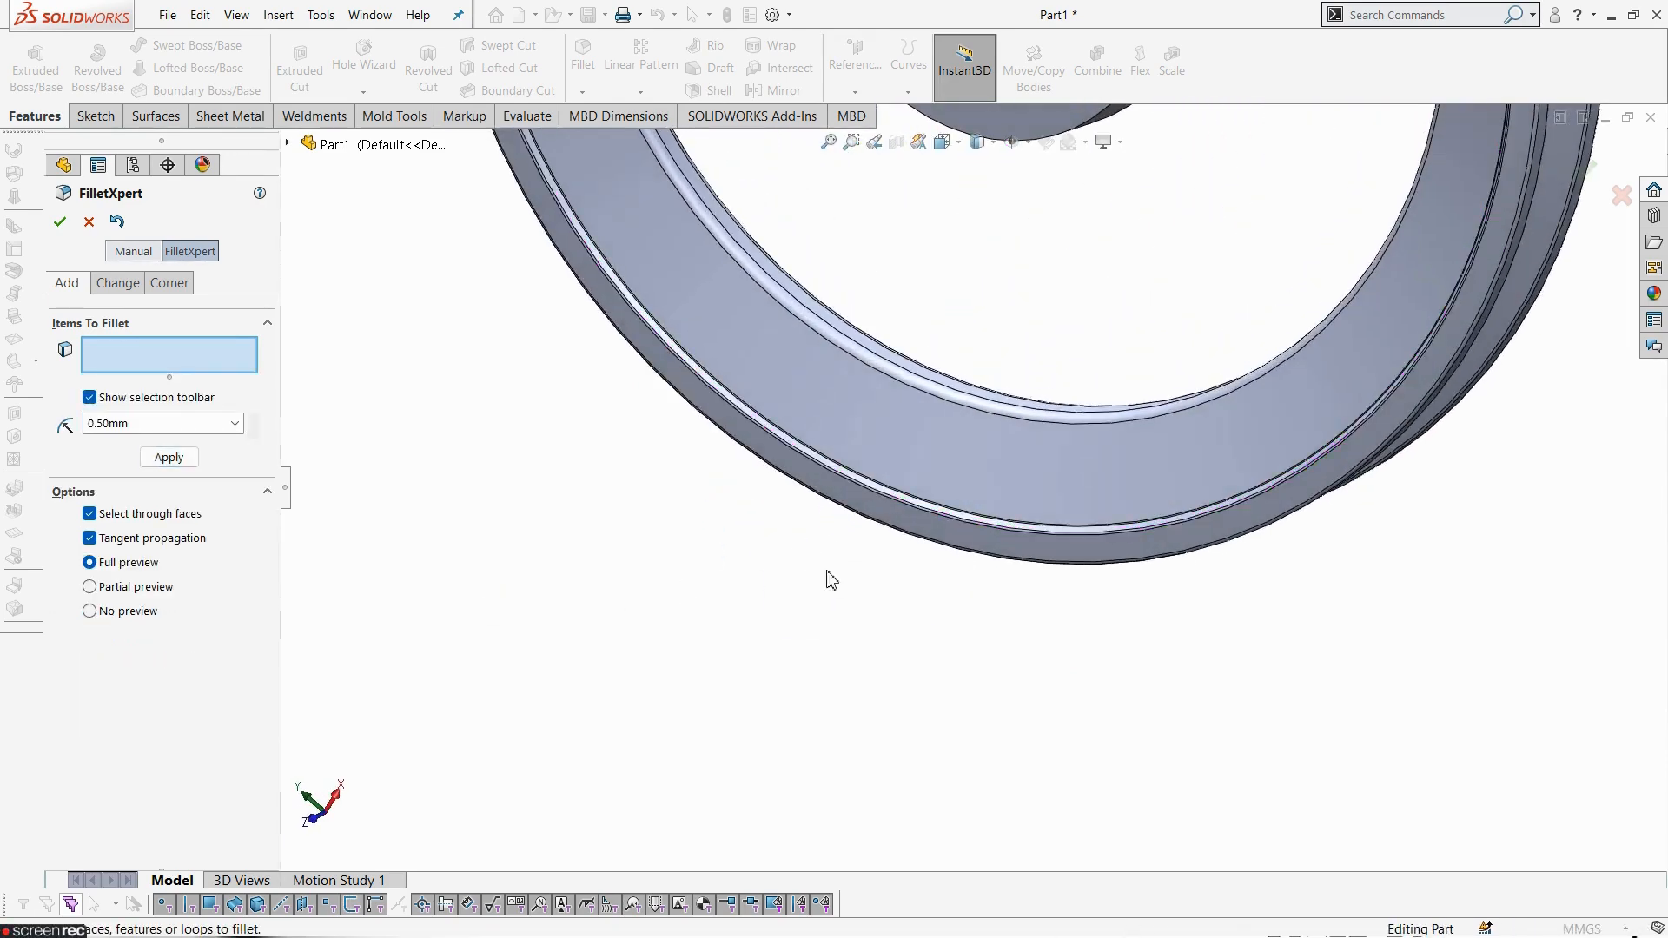
pyautogui.scroll(6, 931, 659)
pyautogui.scroll(-3, 1019, 360)
pyautogui.moveTo(912, 426); pyautogui.dragTo(944, 439, button='middle')
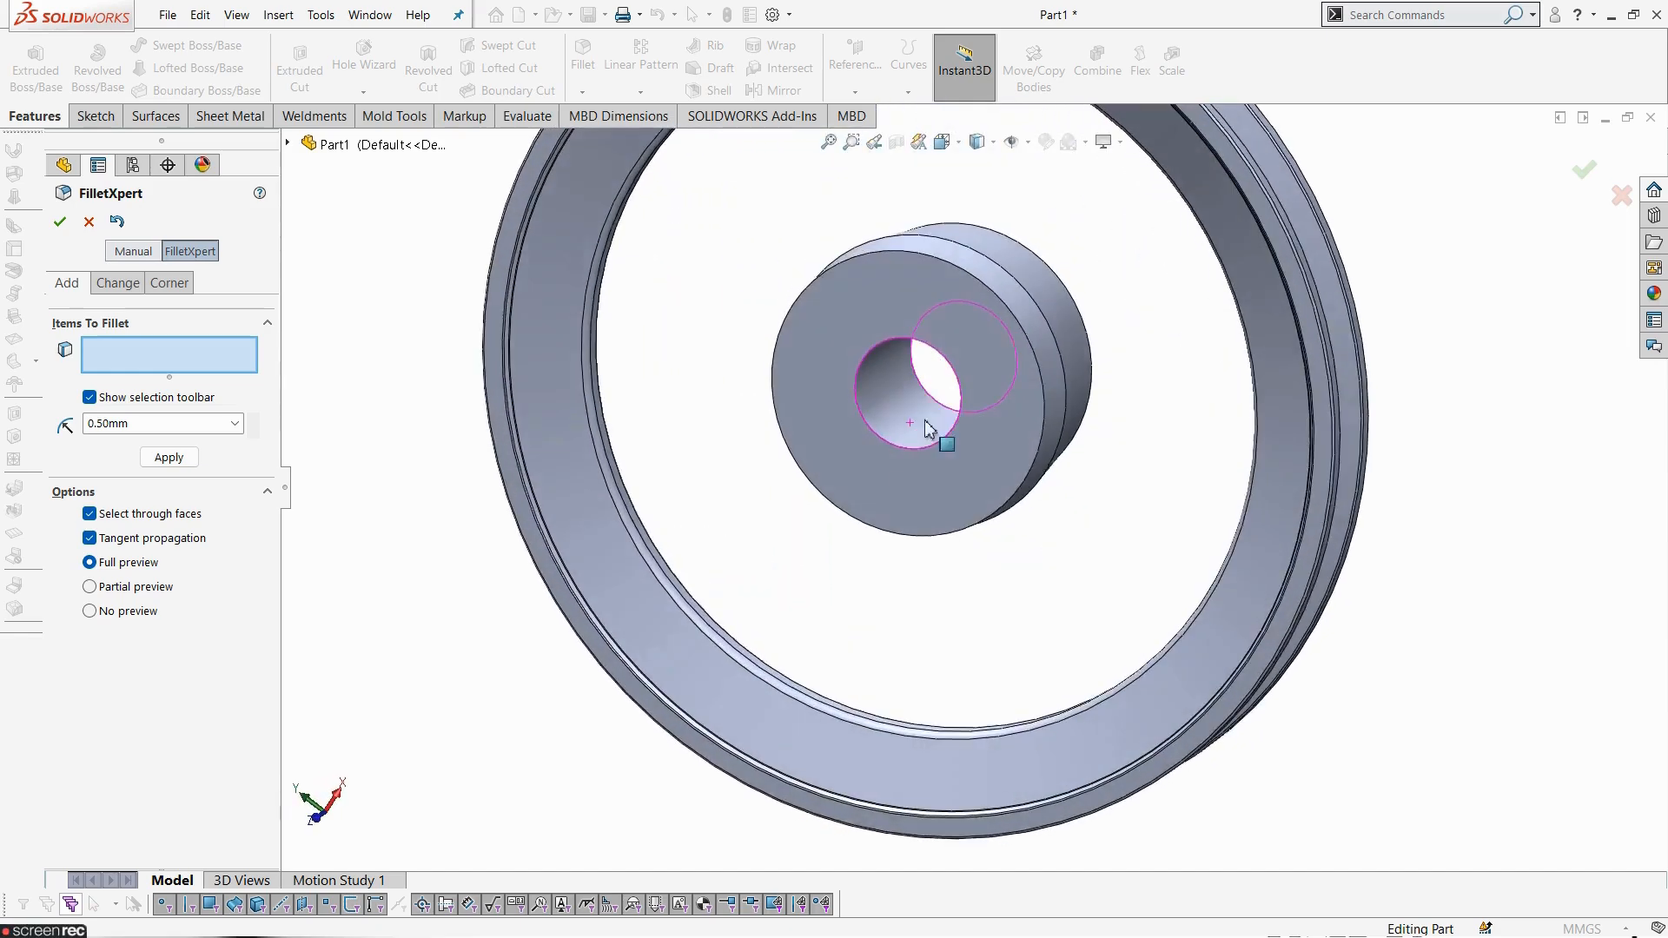
pyautogui.scroll(4, 962, 473)
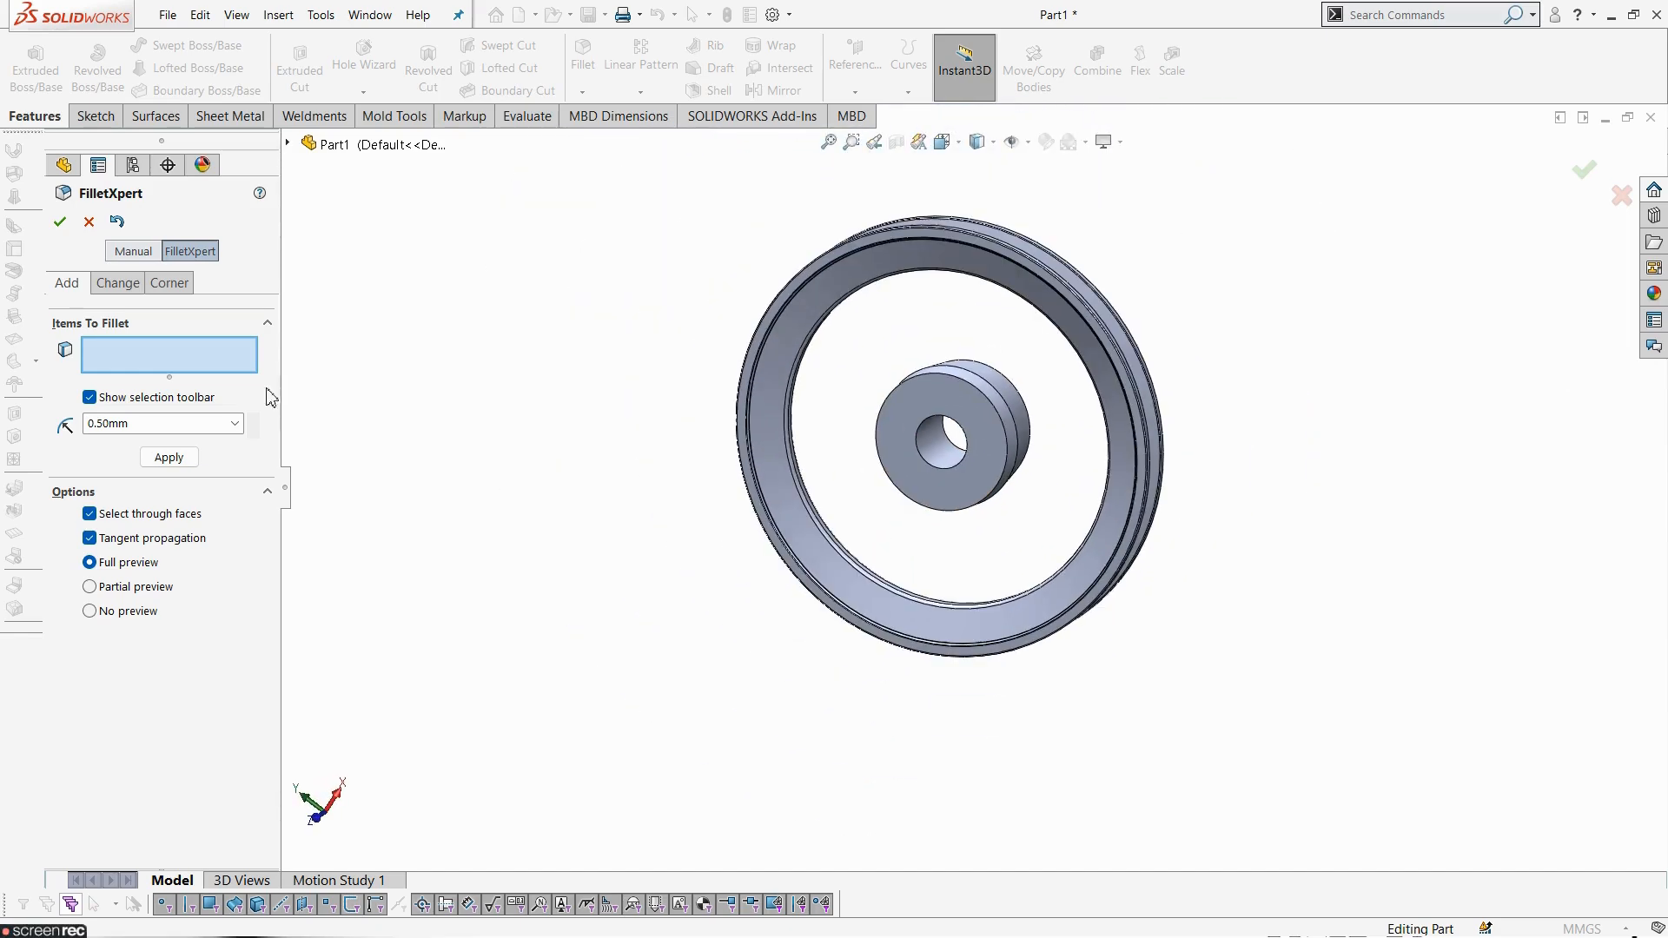
pyautogui.click(90, 222)
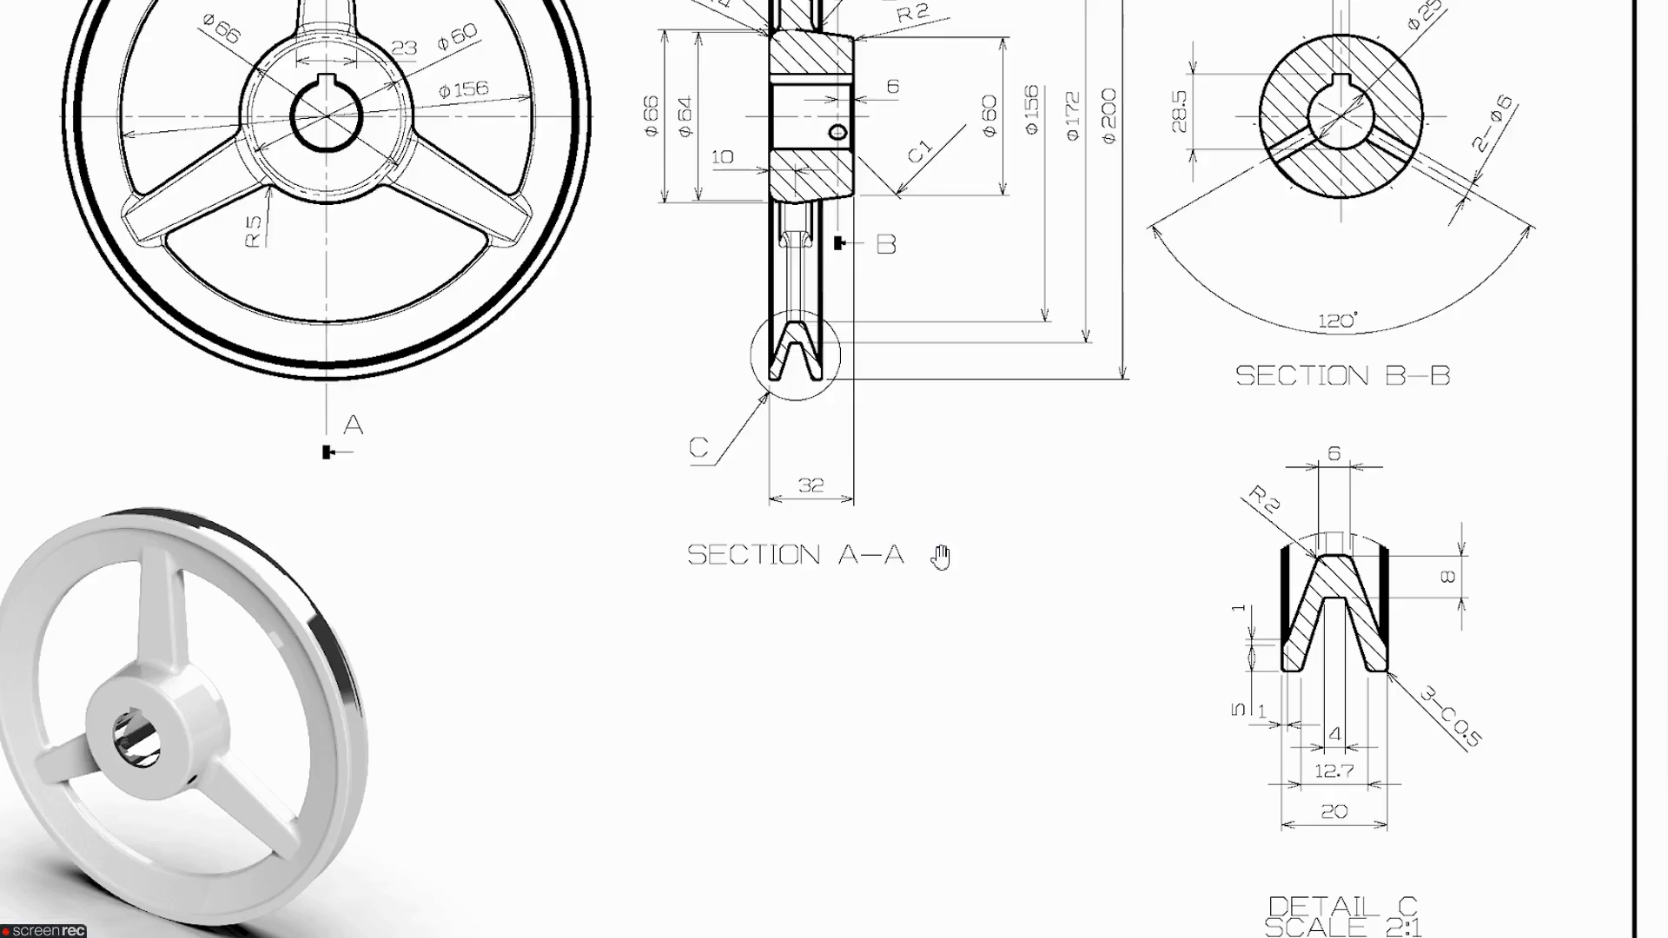
# - Check the drawing's front view and start a new sketch on the Front Plane
pyautogui.moveTo(777, 475); pyautogui.dragTo(1043, 844)
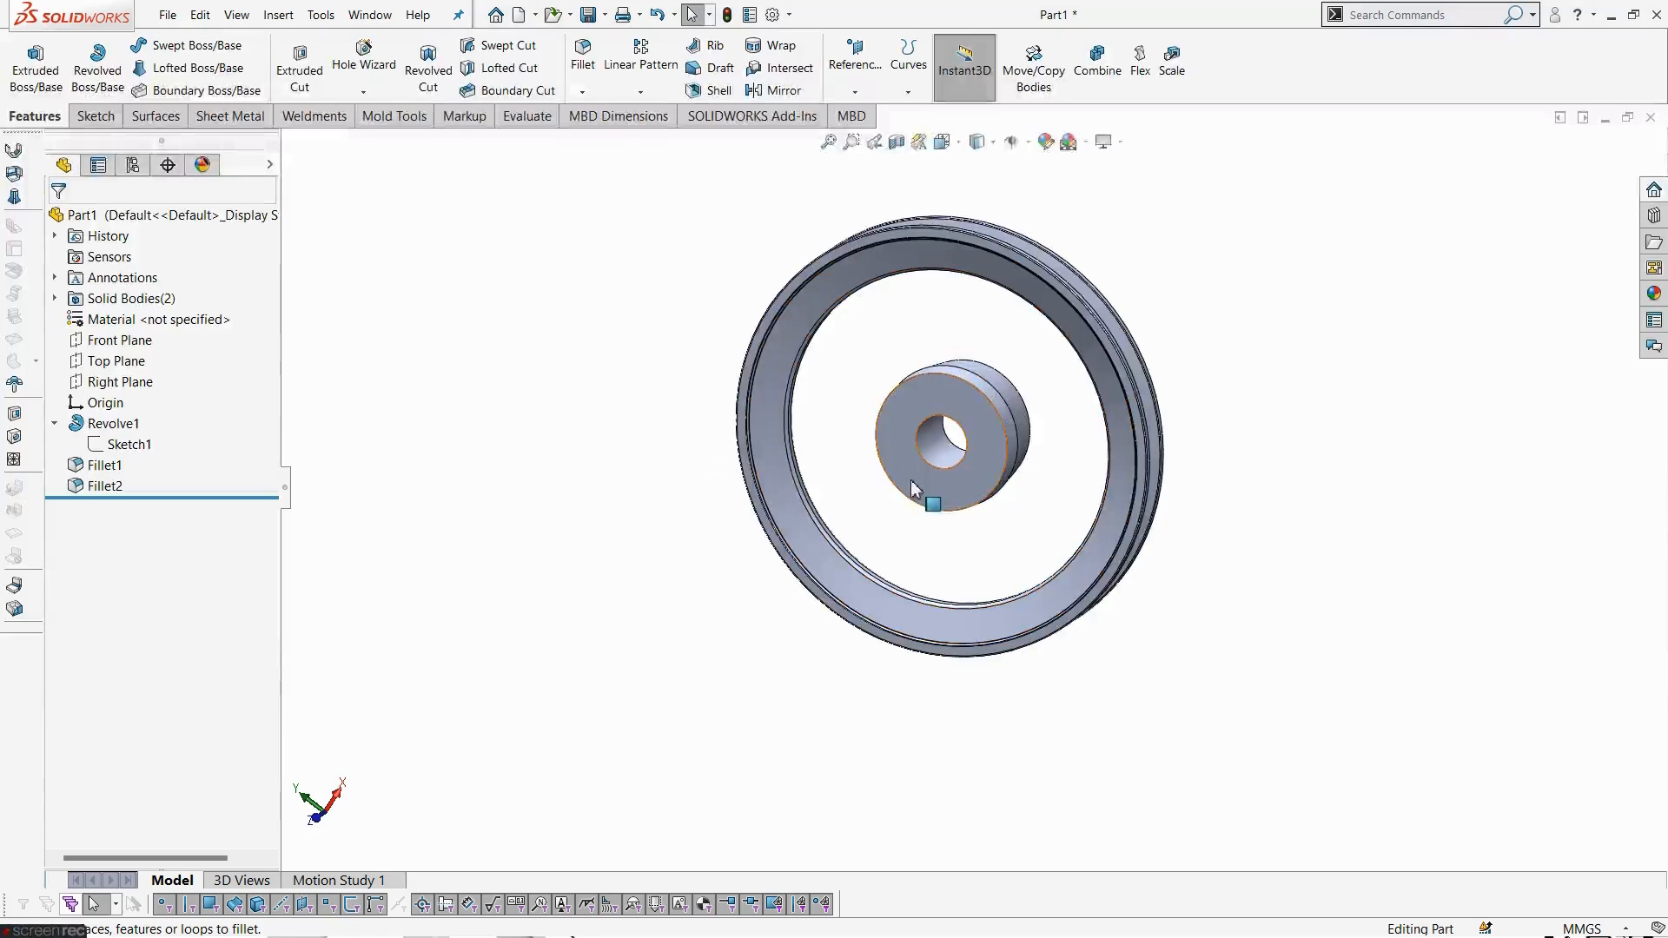
pyautogui.moveTo(921, 452); pyautogui.dragTo(982, 339, button='middle')
pyautogui.scroll(2, 982, 339)
pyautogui.click(109, 340)
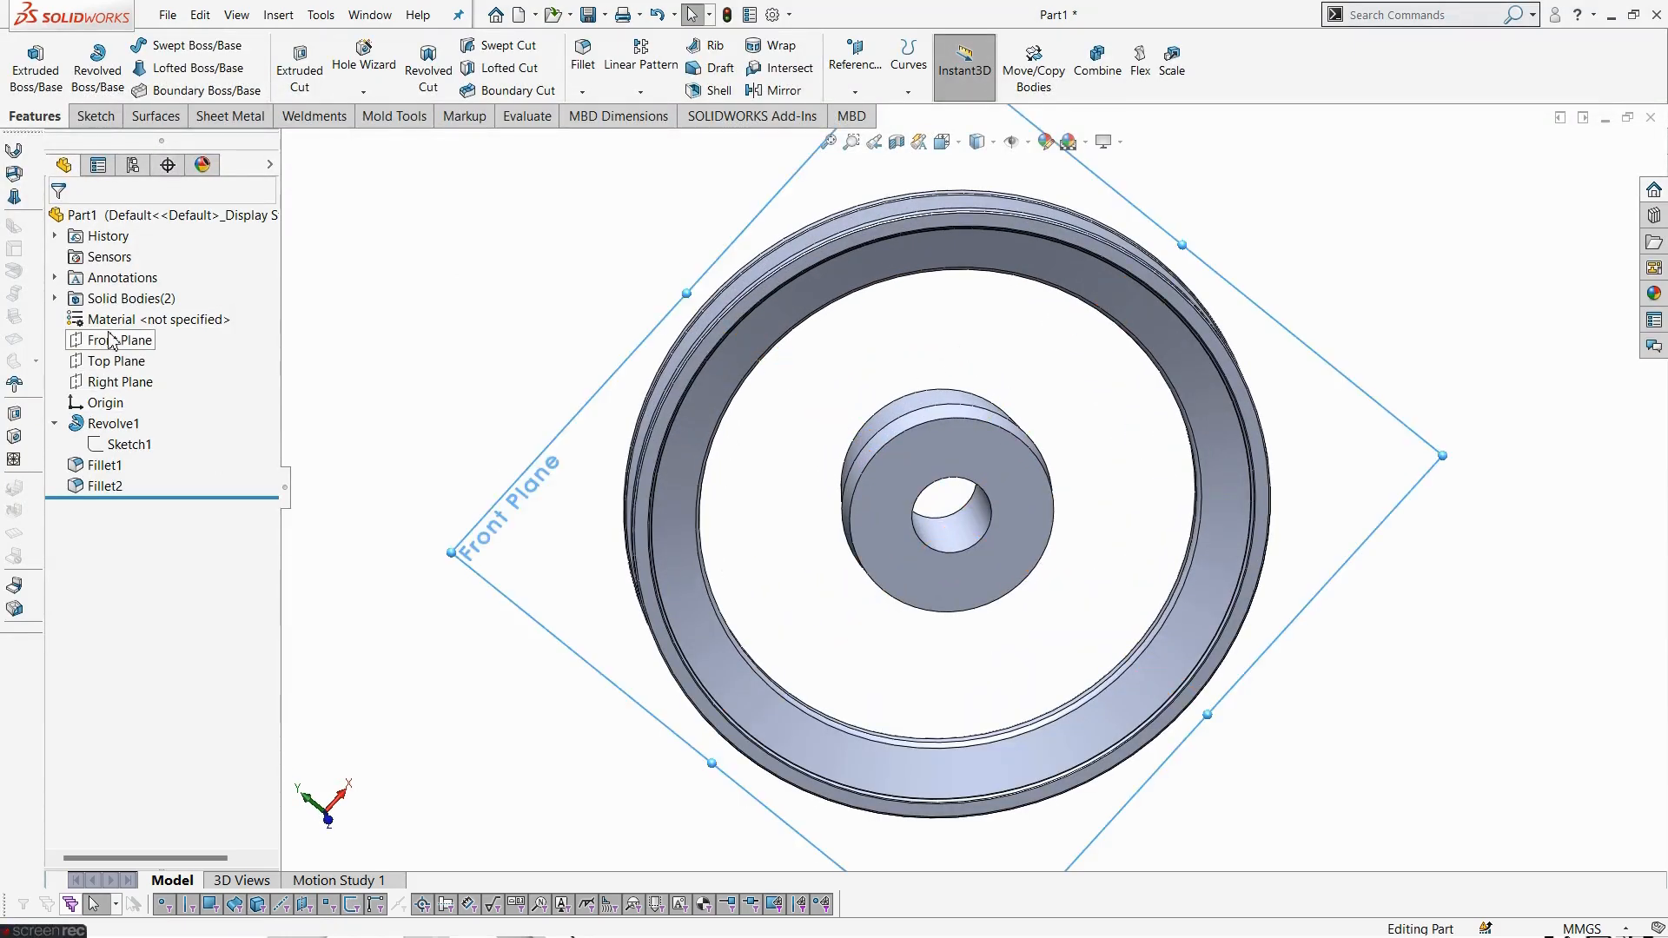
pyautogui.click(124, 306)
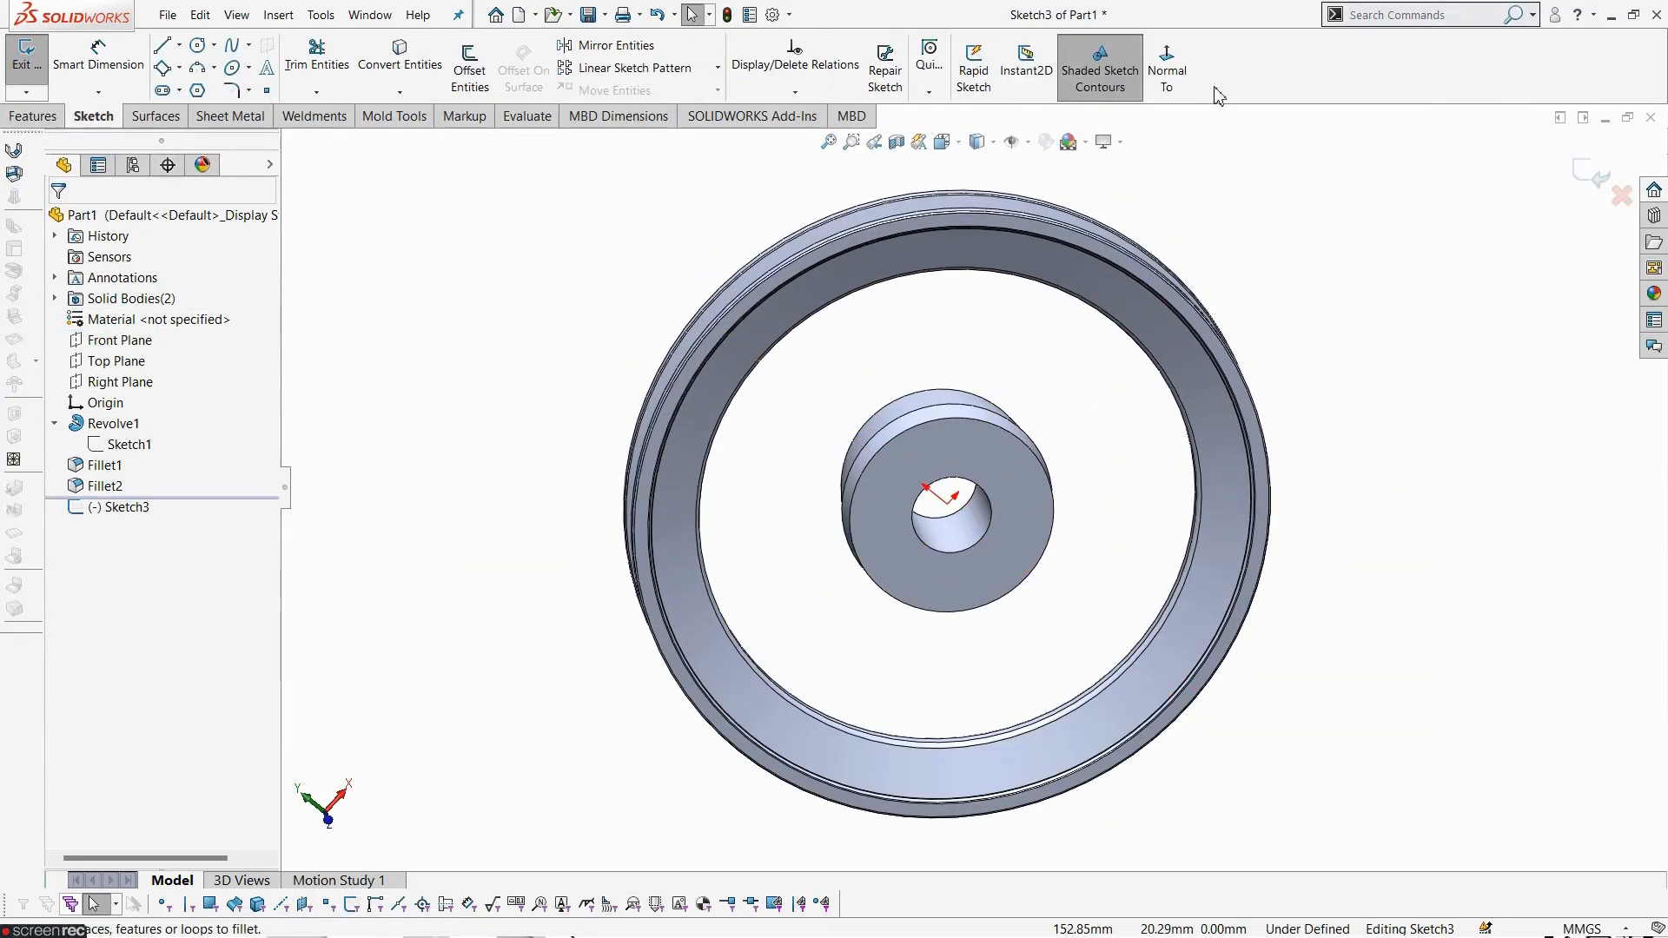
# - Look normal to the sketch and convert the rim's inner edge and the hub's outer edge into sketch circles
pyautogui.click(1167, 69)
pyautogui.scroll(-5, 905, 503)
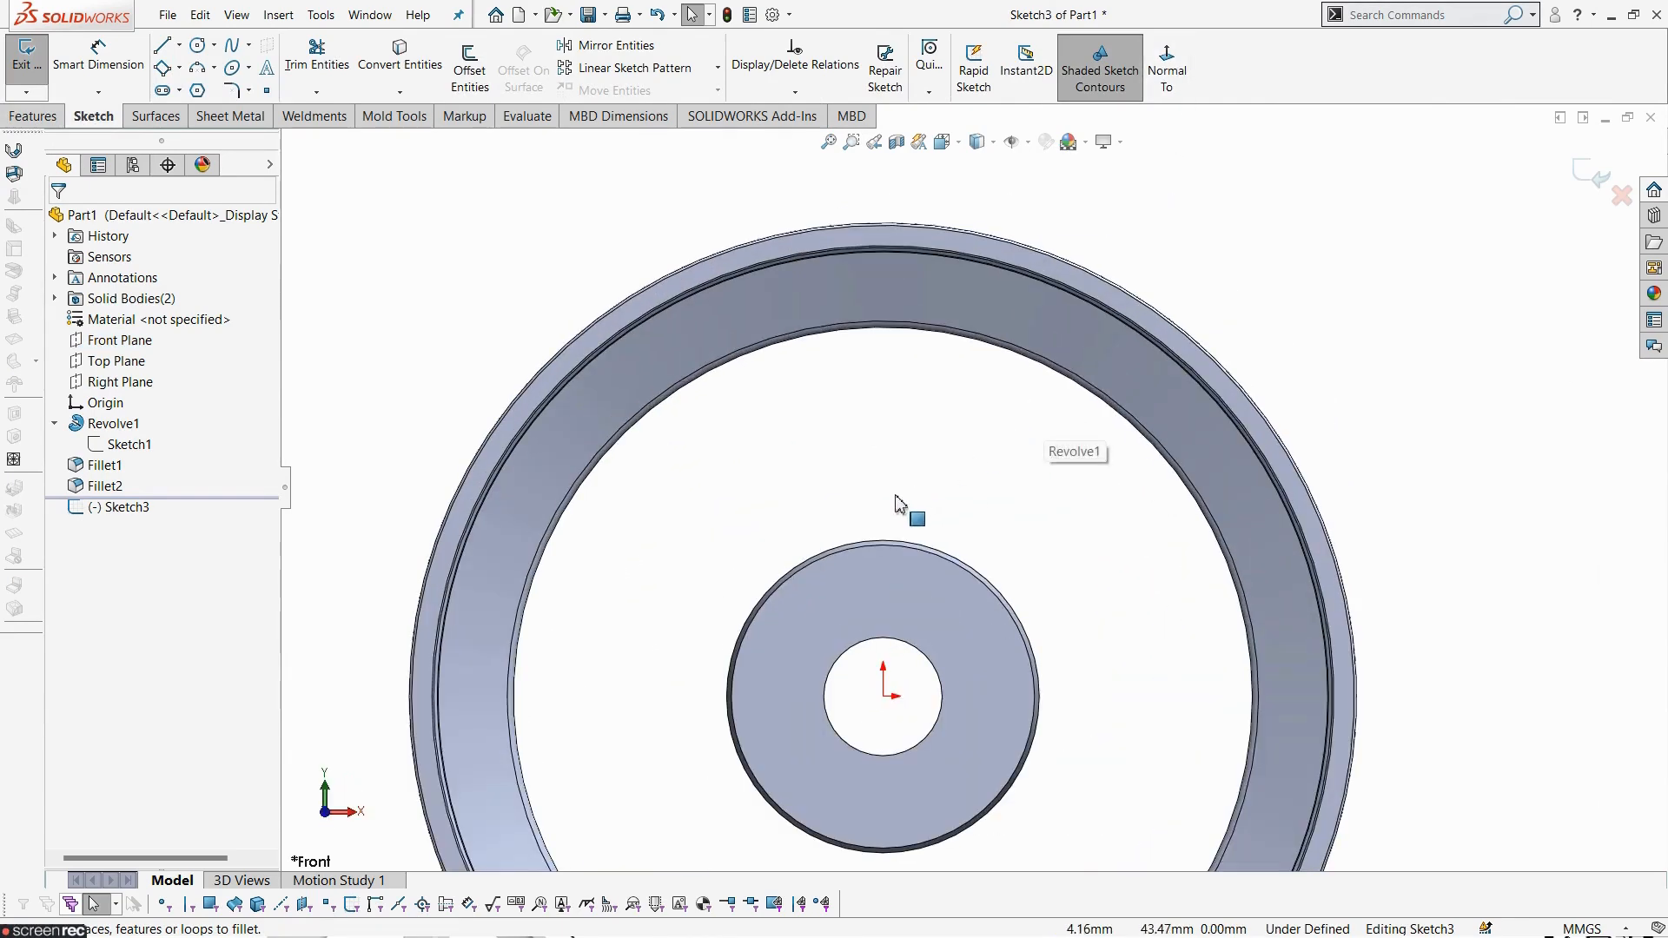
pyautogui.click(793, 347)
pyautogui.click(399, 69)
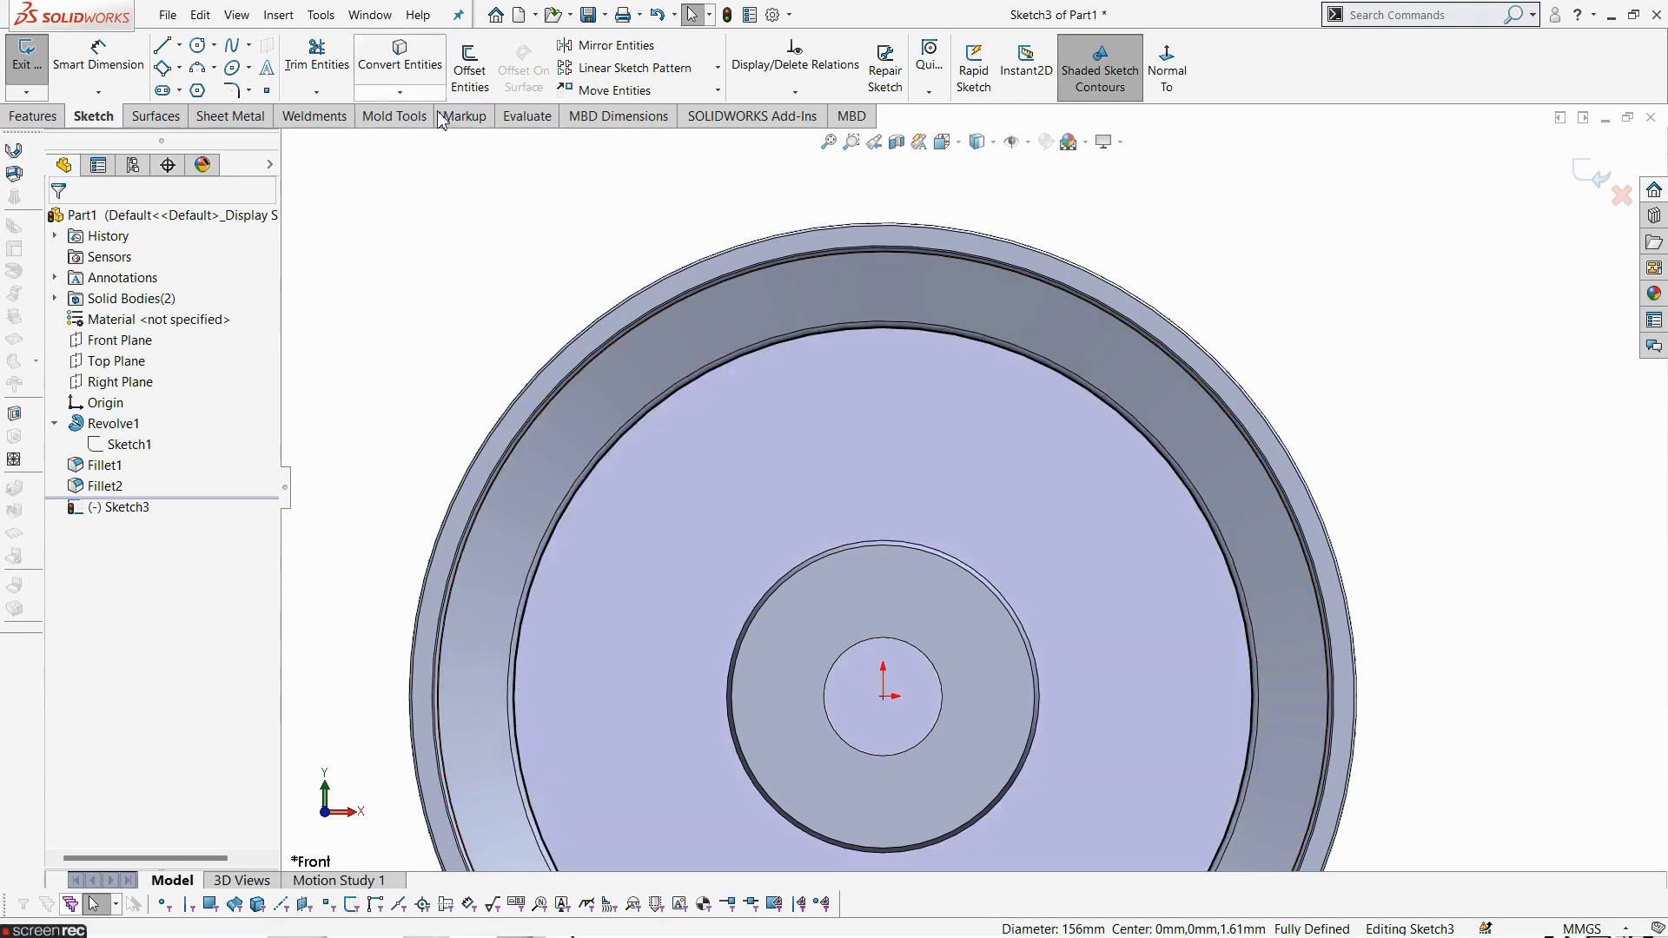
pyautogui.scroll(-2, 938, 713)
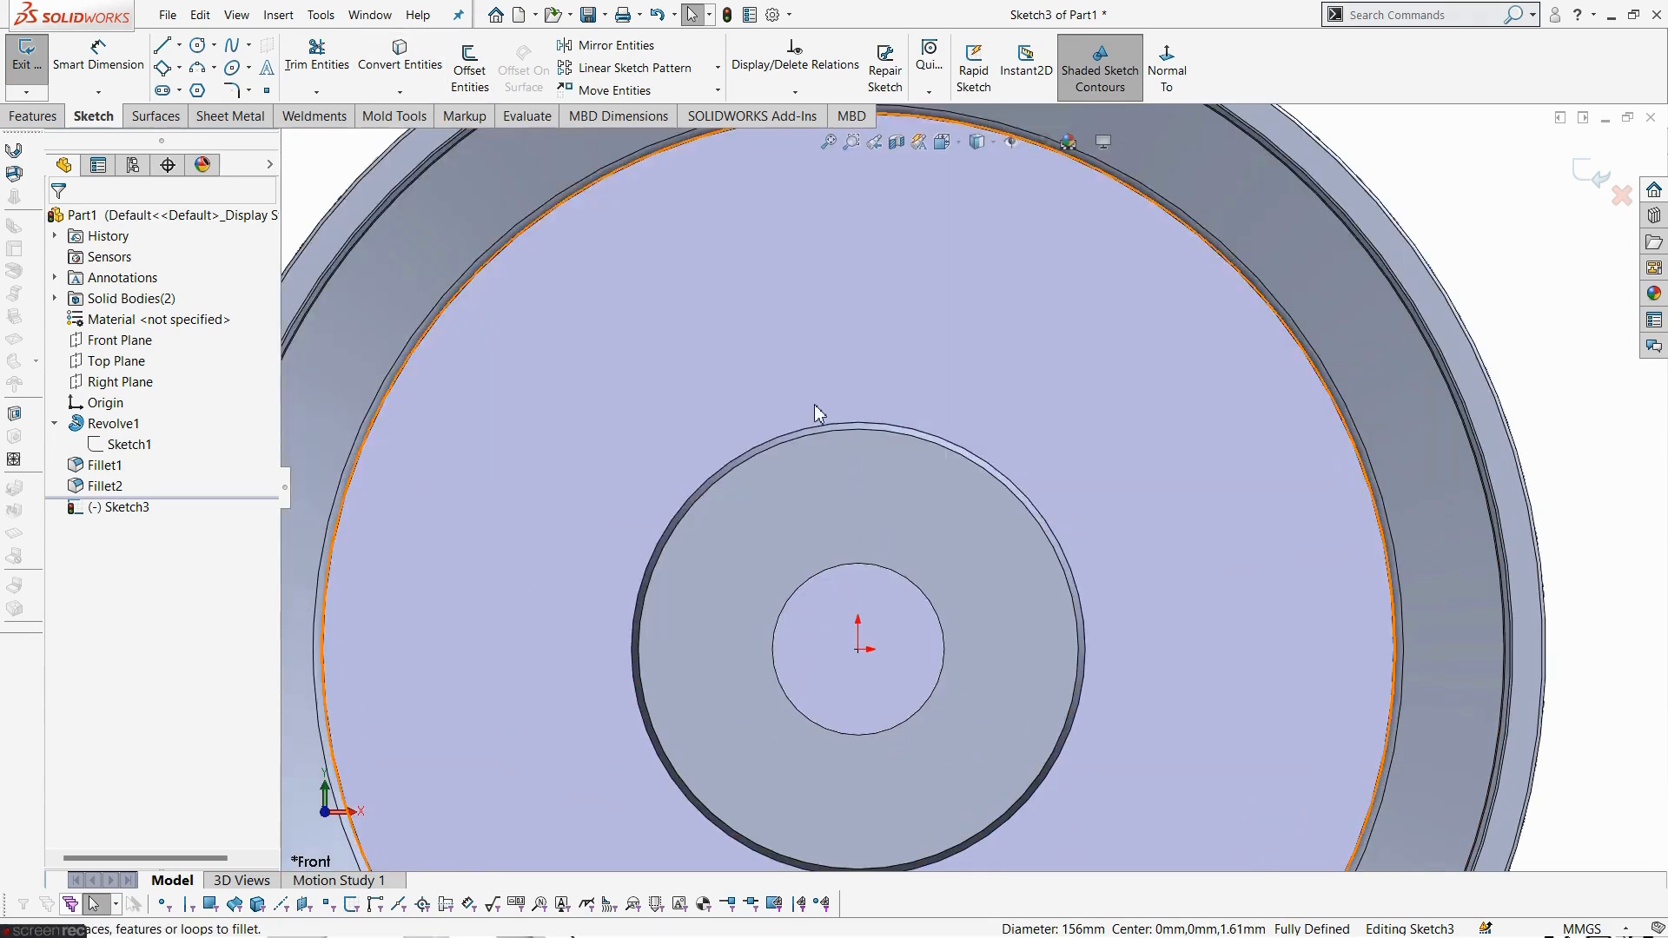
pyautogui.click(820, 425)
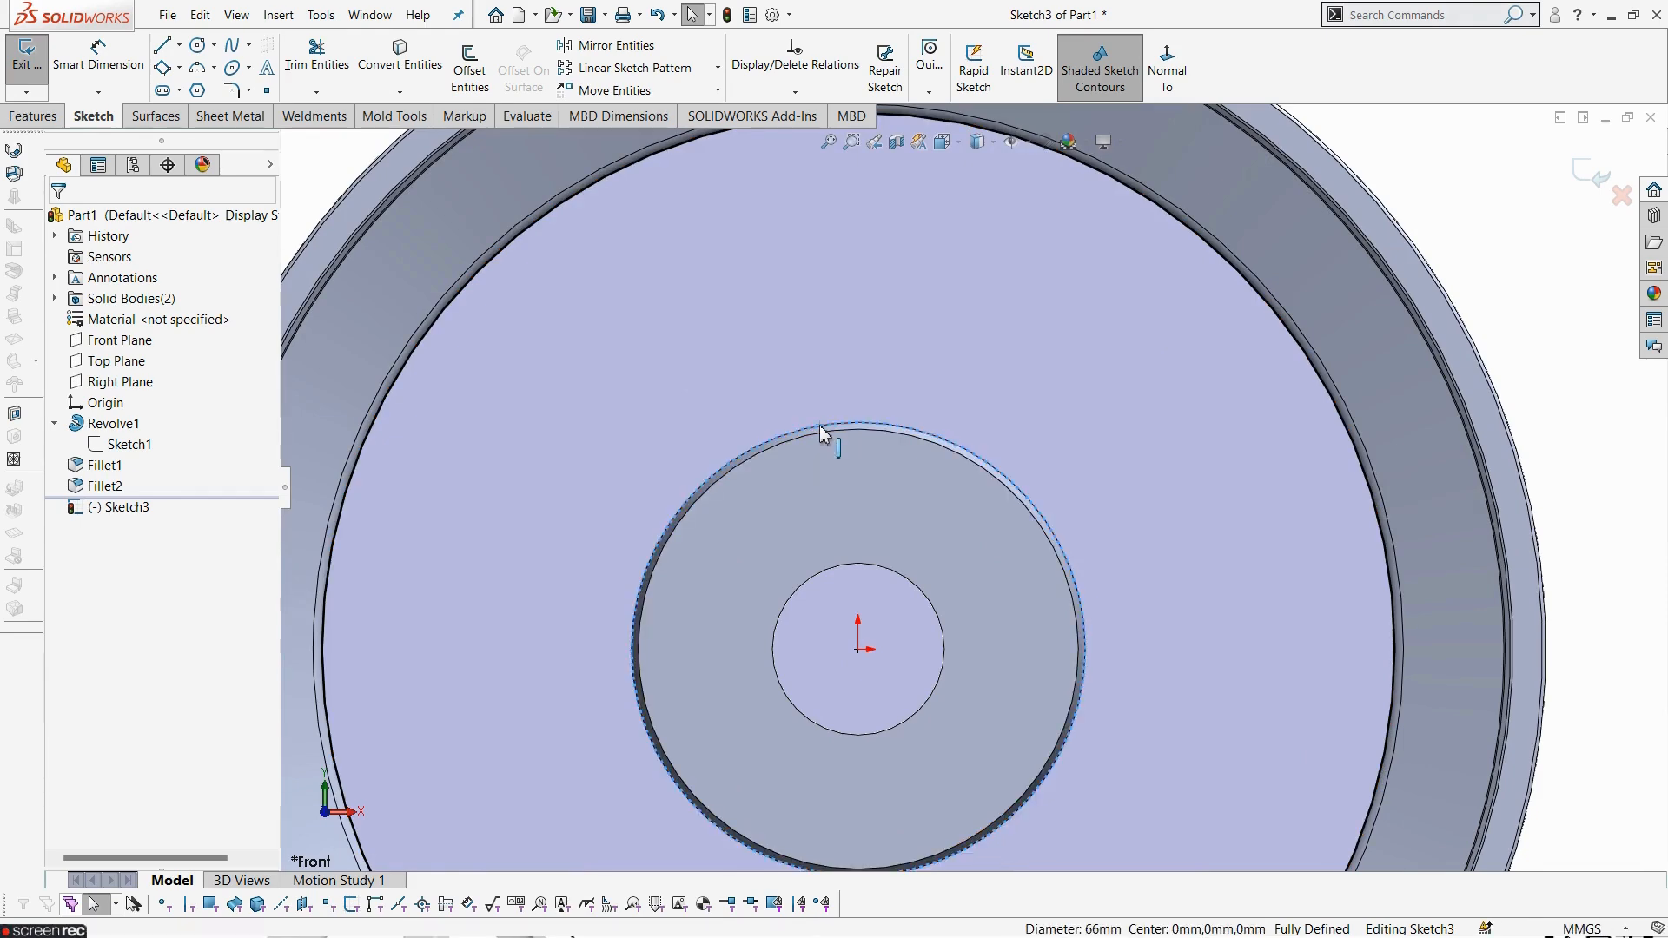
pyautogui.click(398, 67)
# - Sketch a circle centred on the origin with a radius of about 86 mm and compare with the drawing
pyautogui.scroll(2, 686, 341)
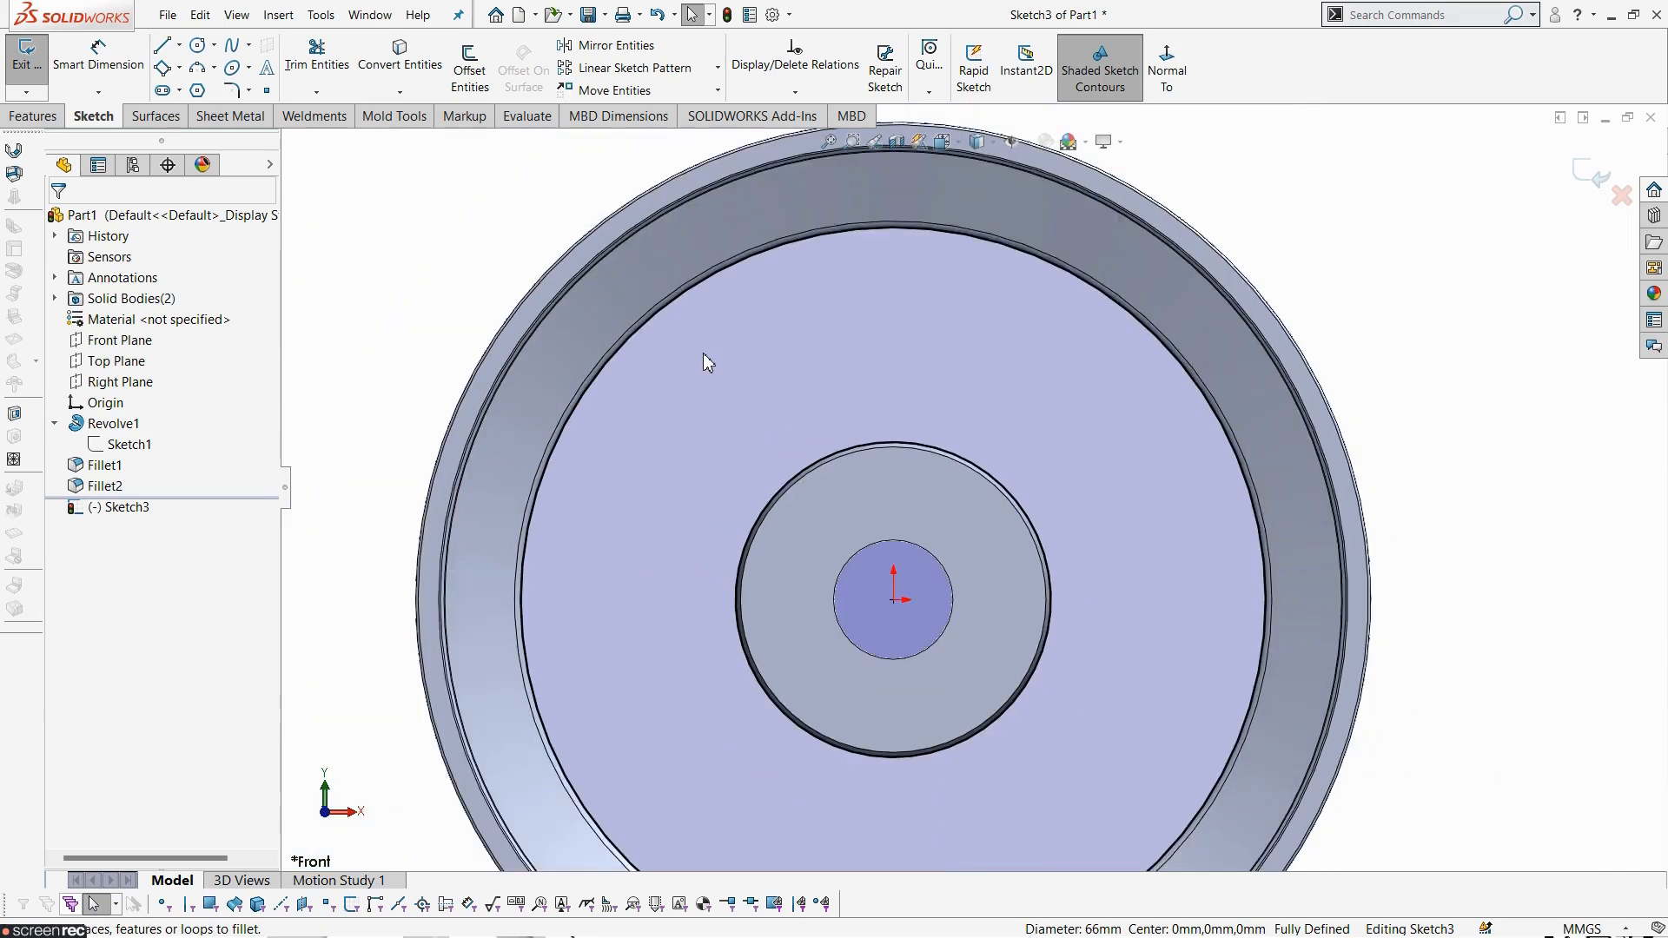
pyautogui.click(199, 45)
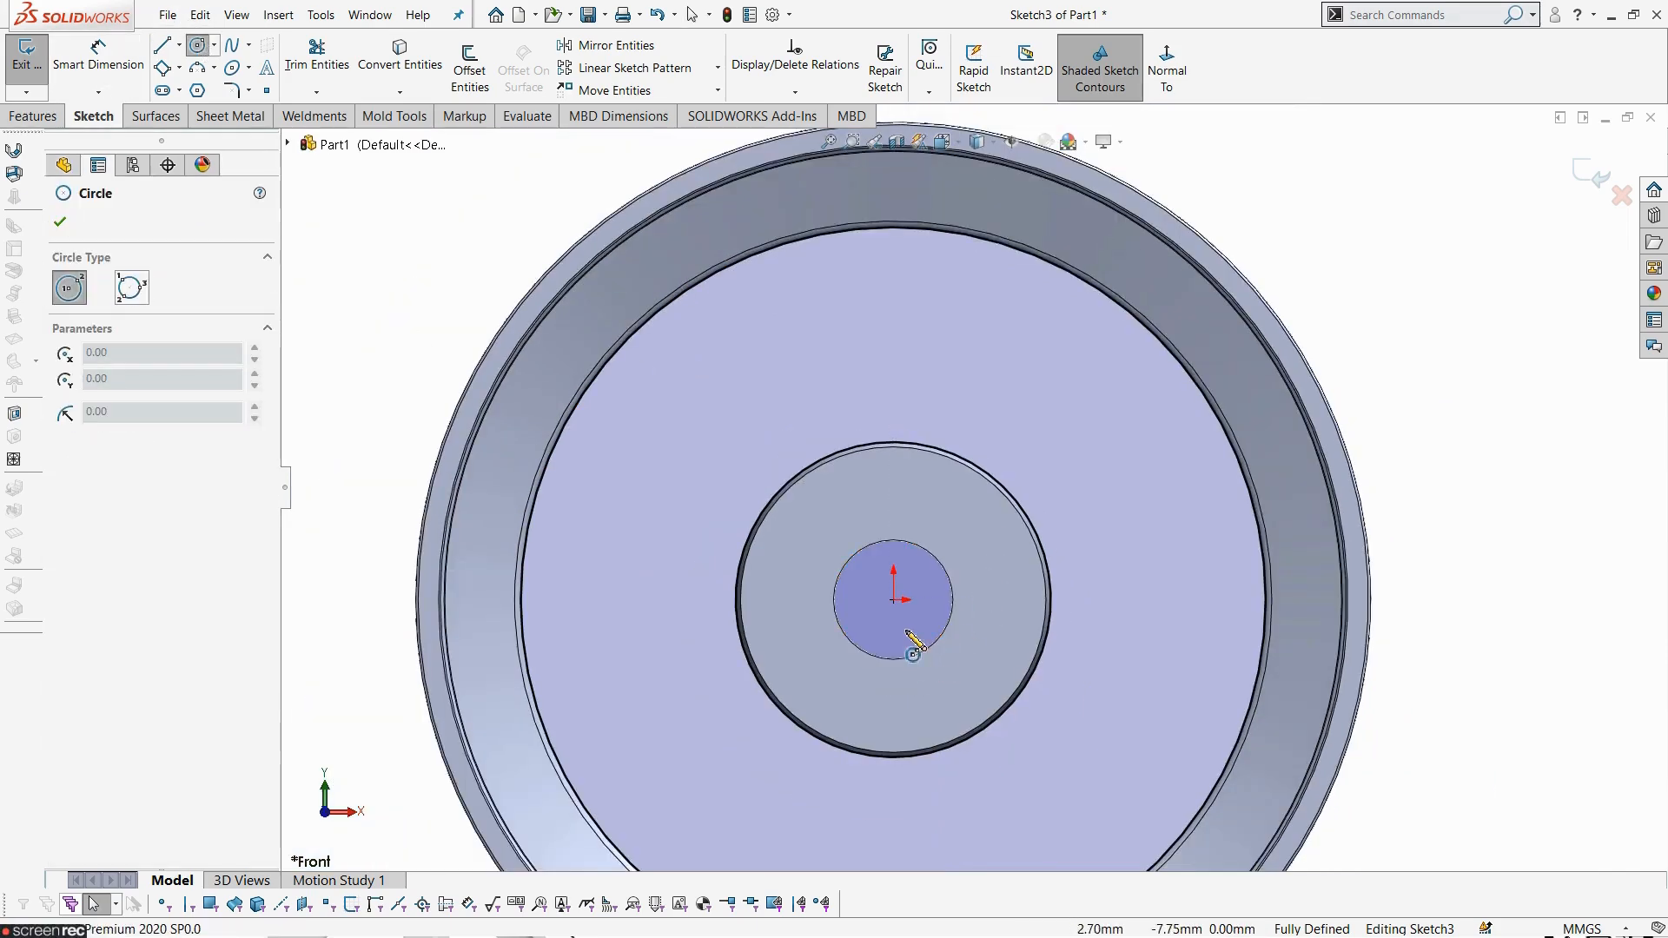
pyautogui.click(894, 599)
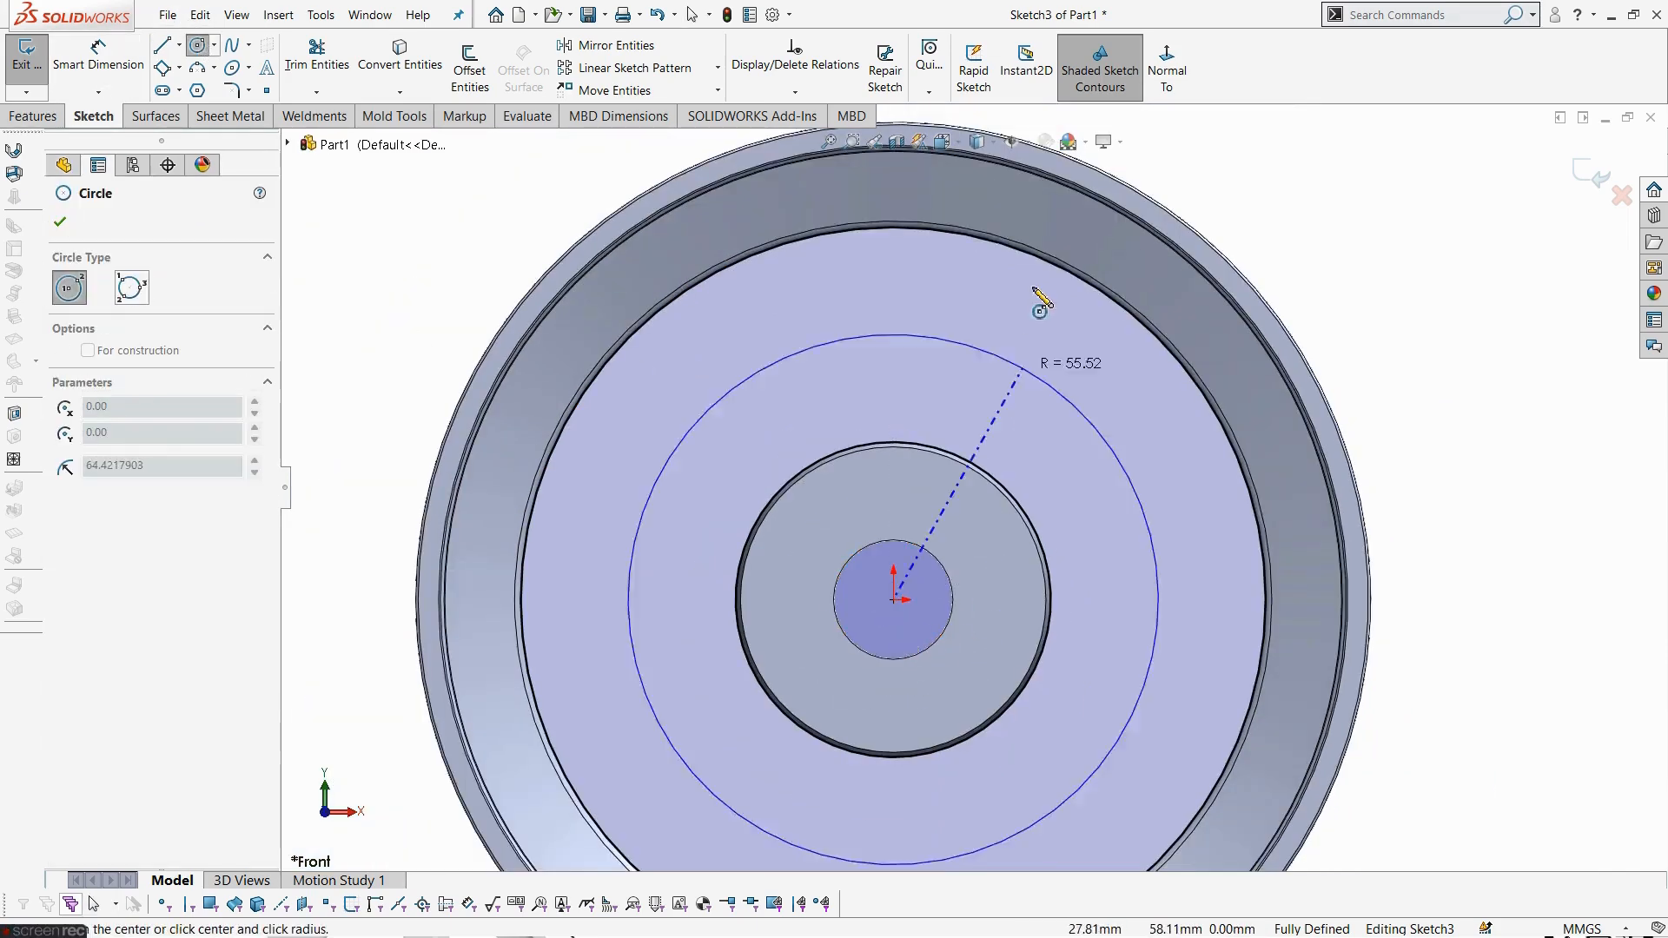
pyautogui.click(992, 196)
pyautogui.press('Escape')
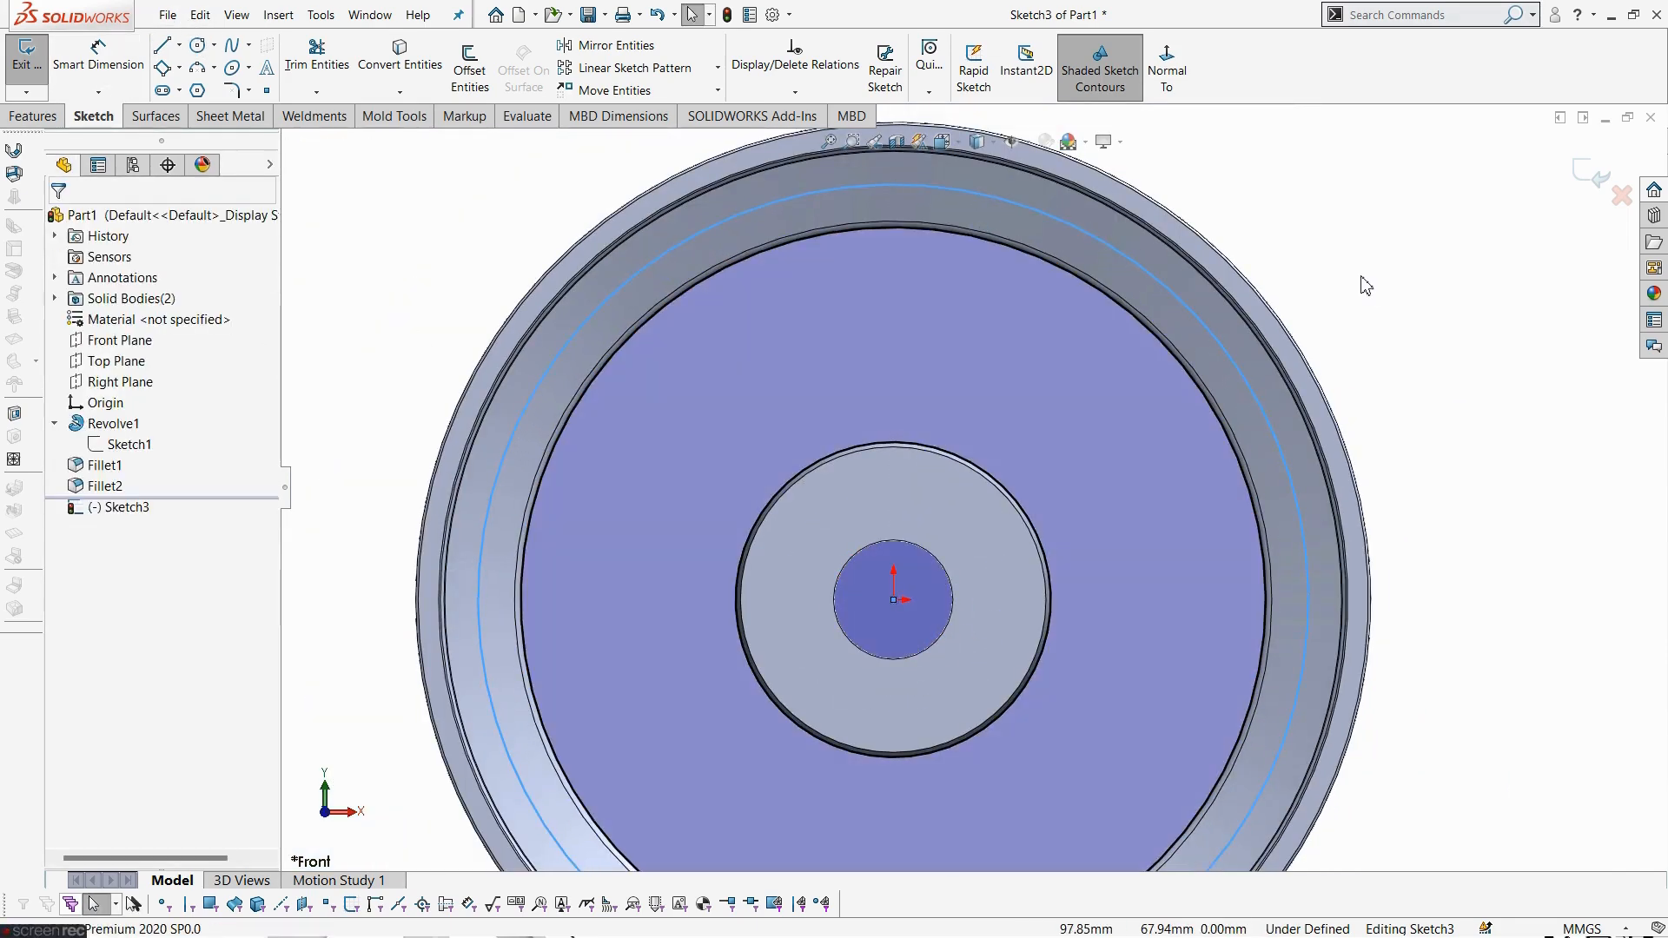
pyautogui.hotkey('alt', 'Tab')
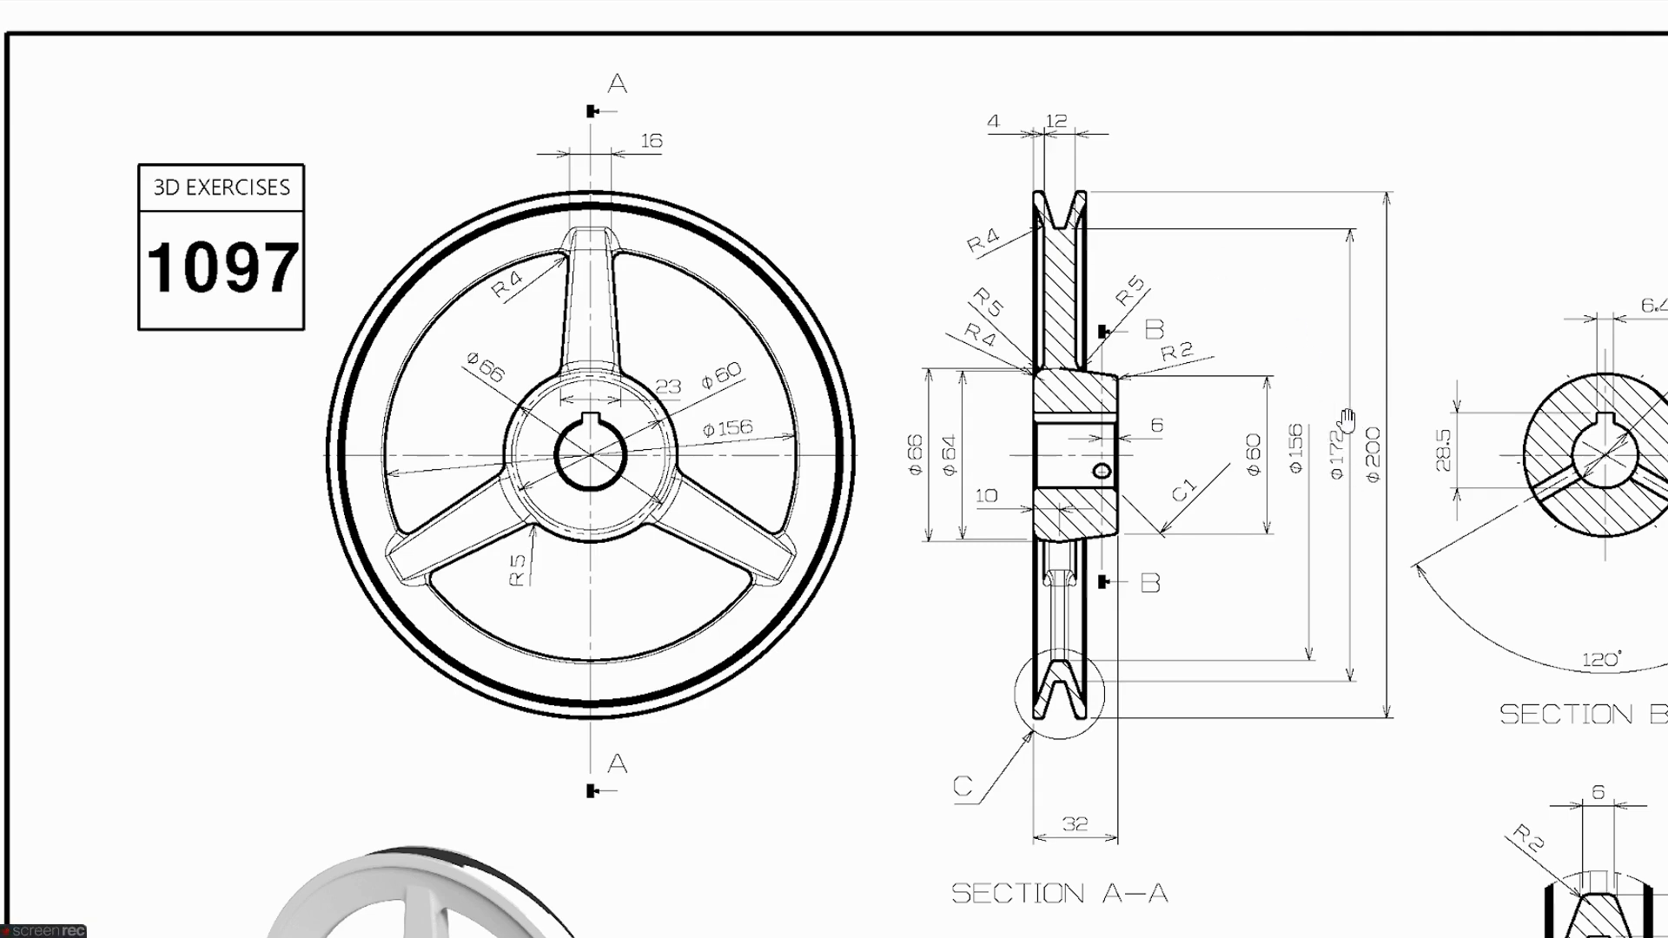
pyautogui.hotkey('alt', 'Tab')
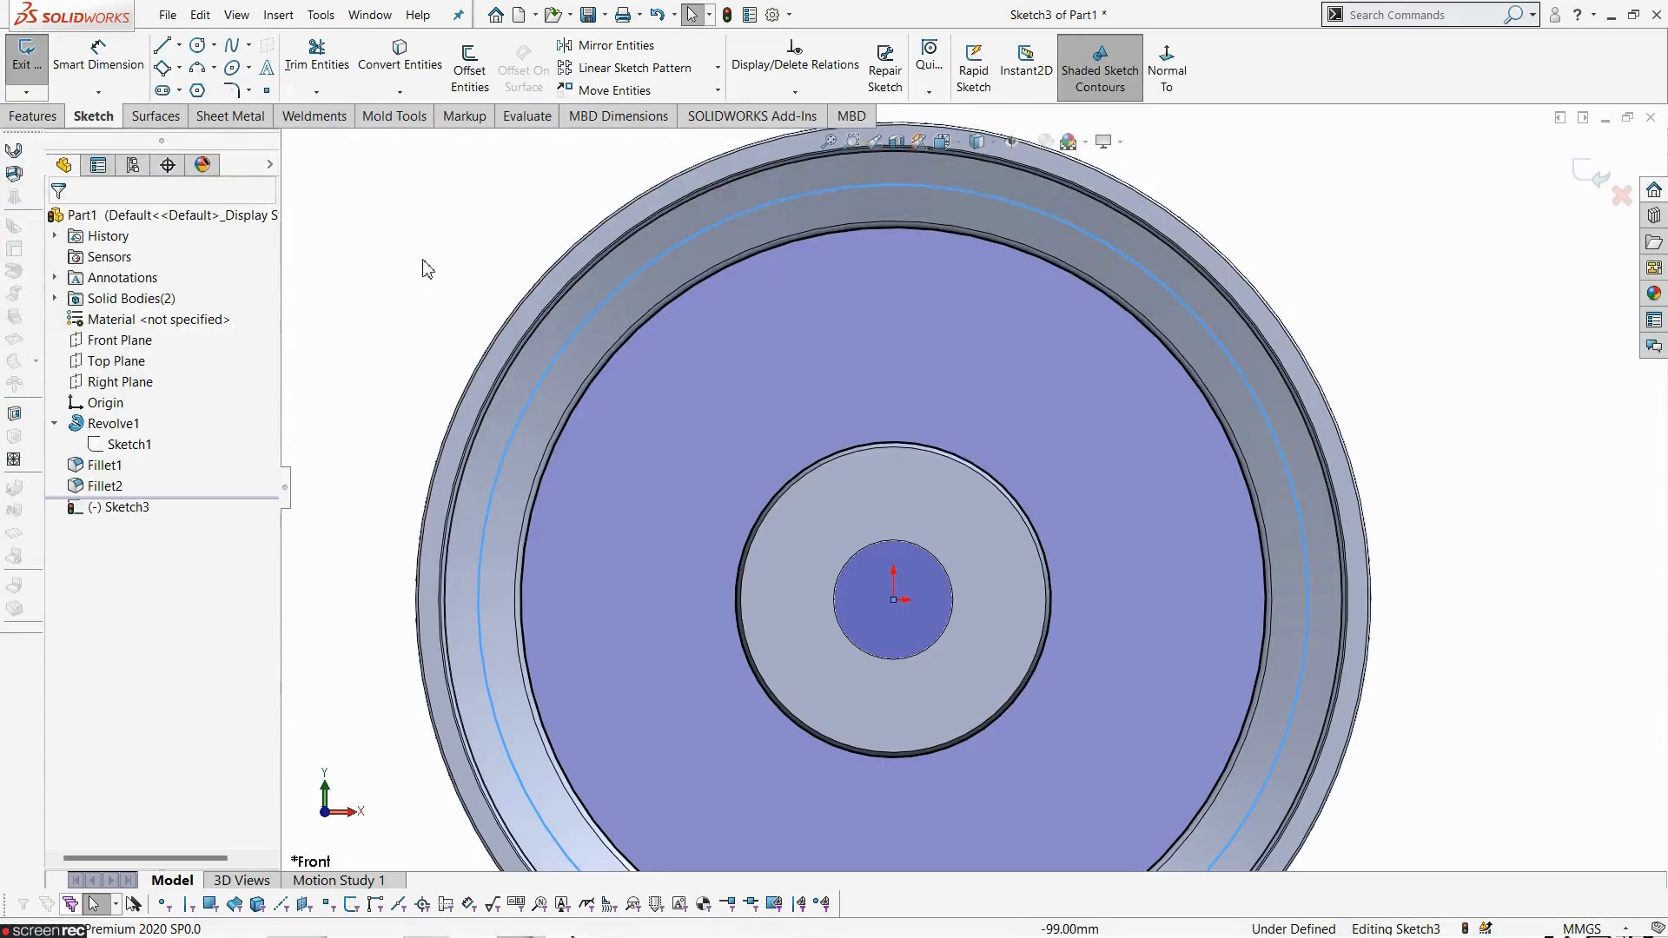
# - Dimension the sketched circle's diameter as 172 mm
pyautogui.click(98, 54)
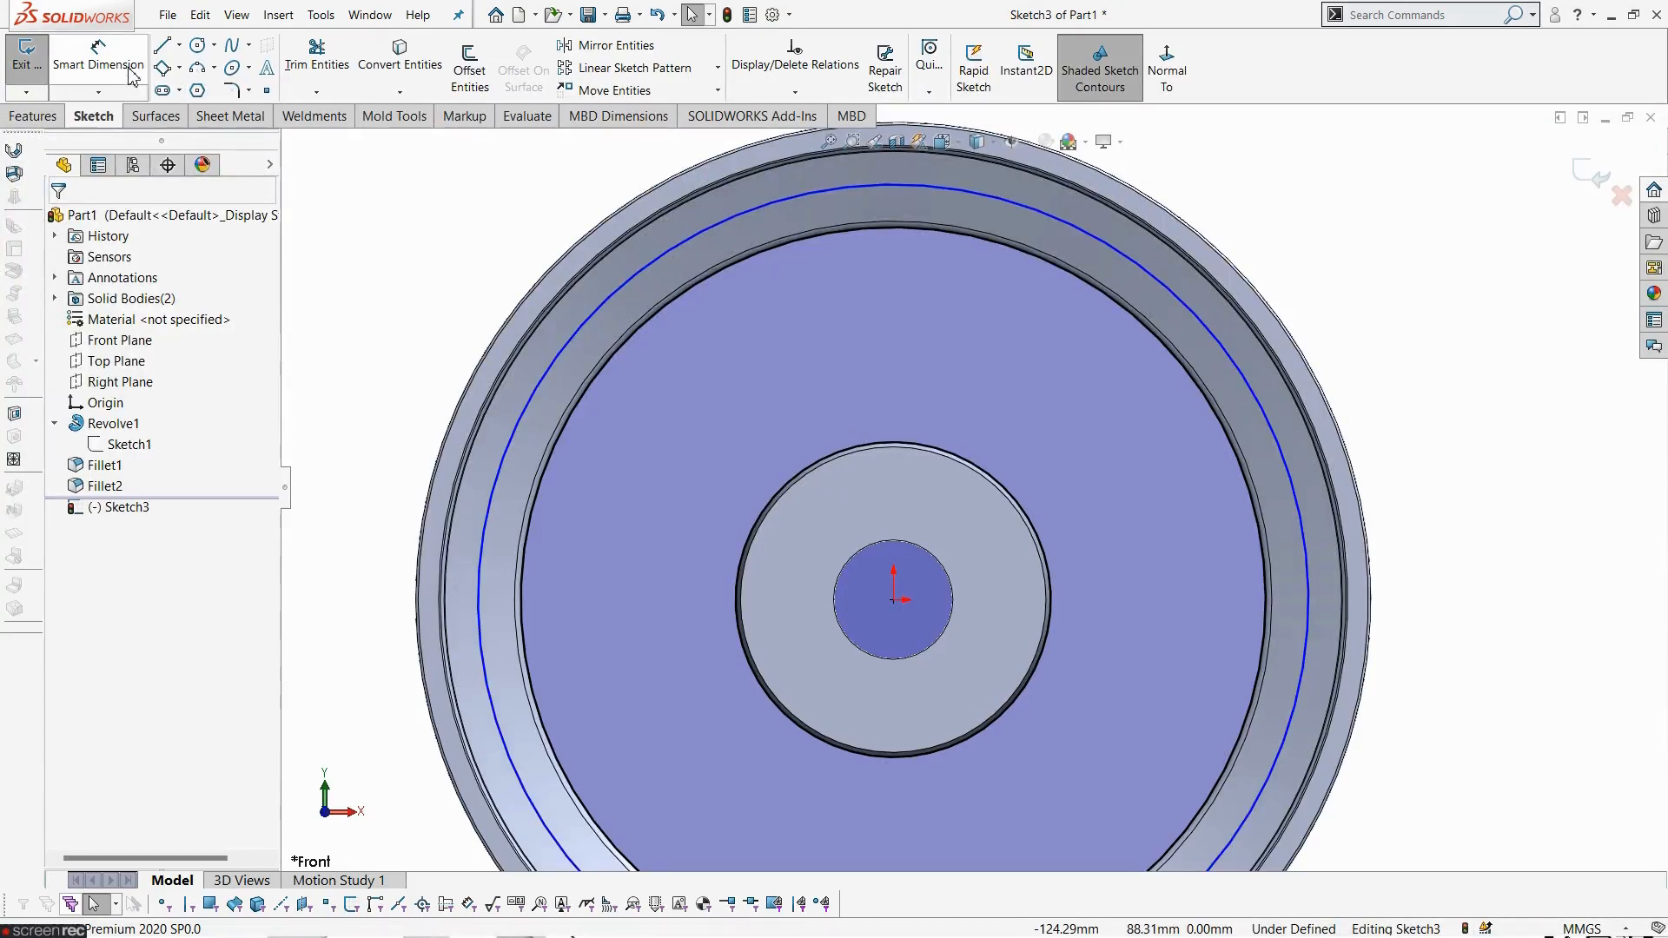
pyautogui.click(1117, 256)
pyautogui.click(1285, 207)
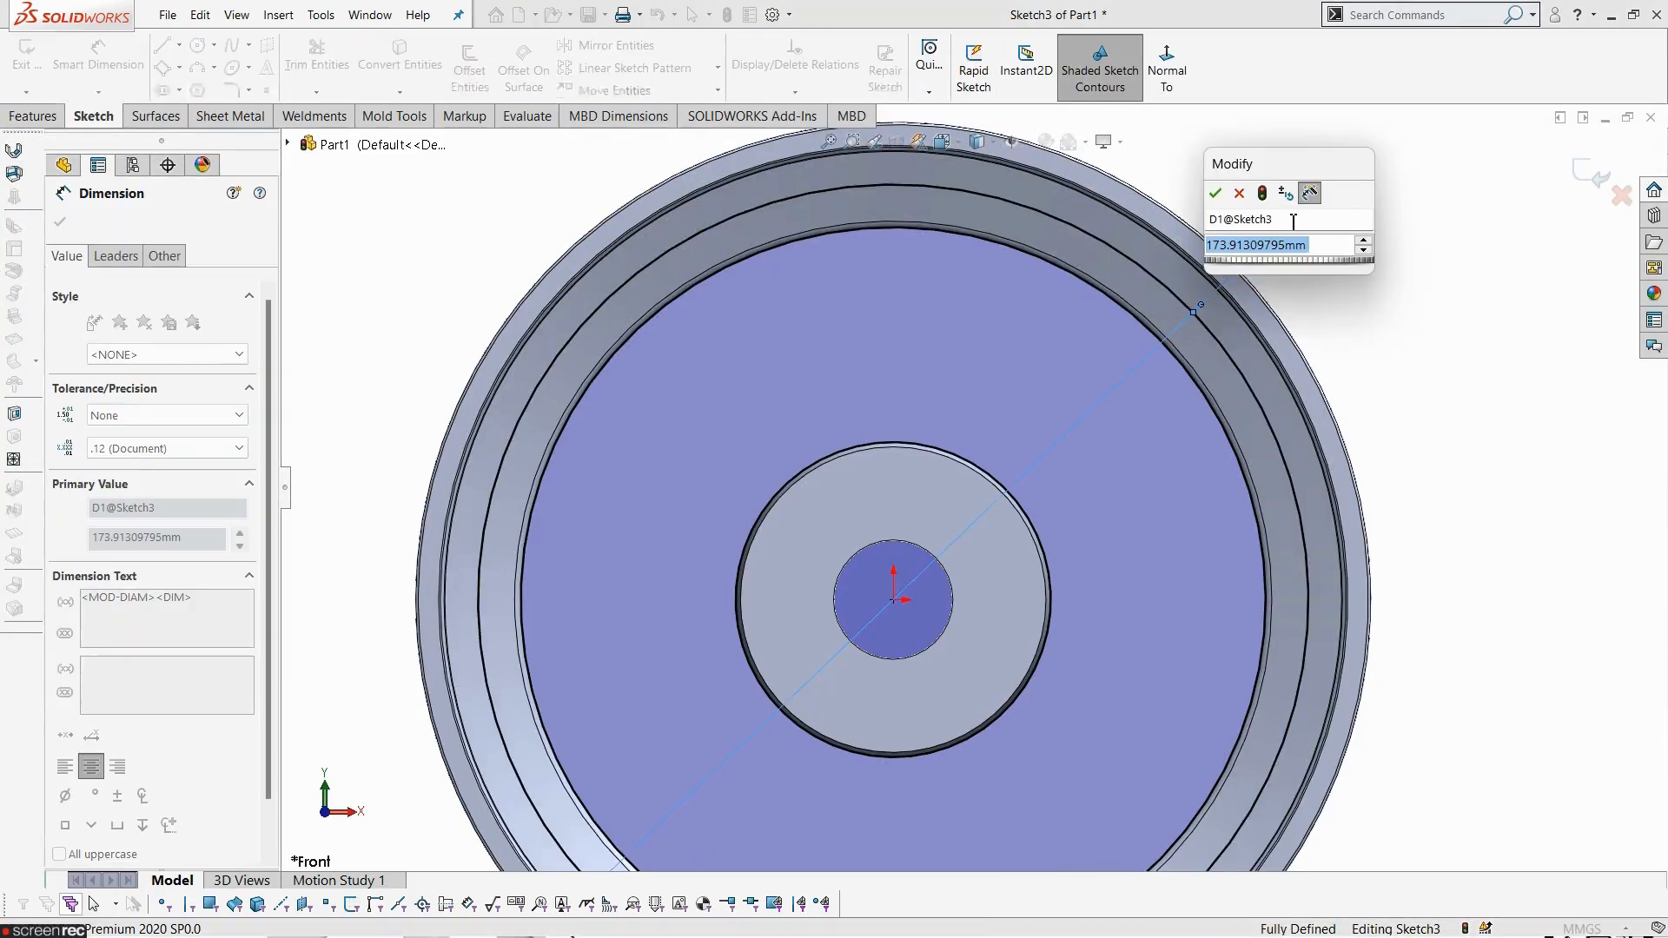
pyautogui.write('172')
pyautogui.press('Return')
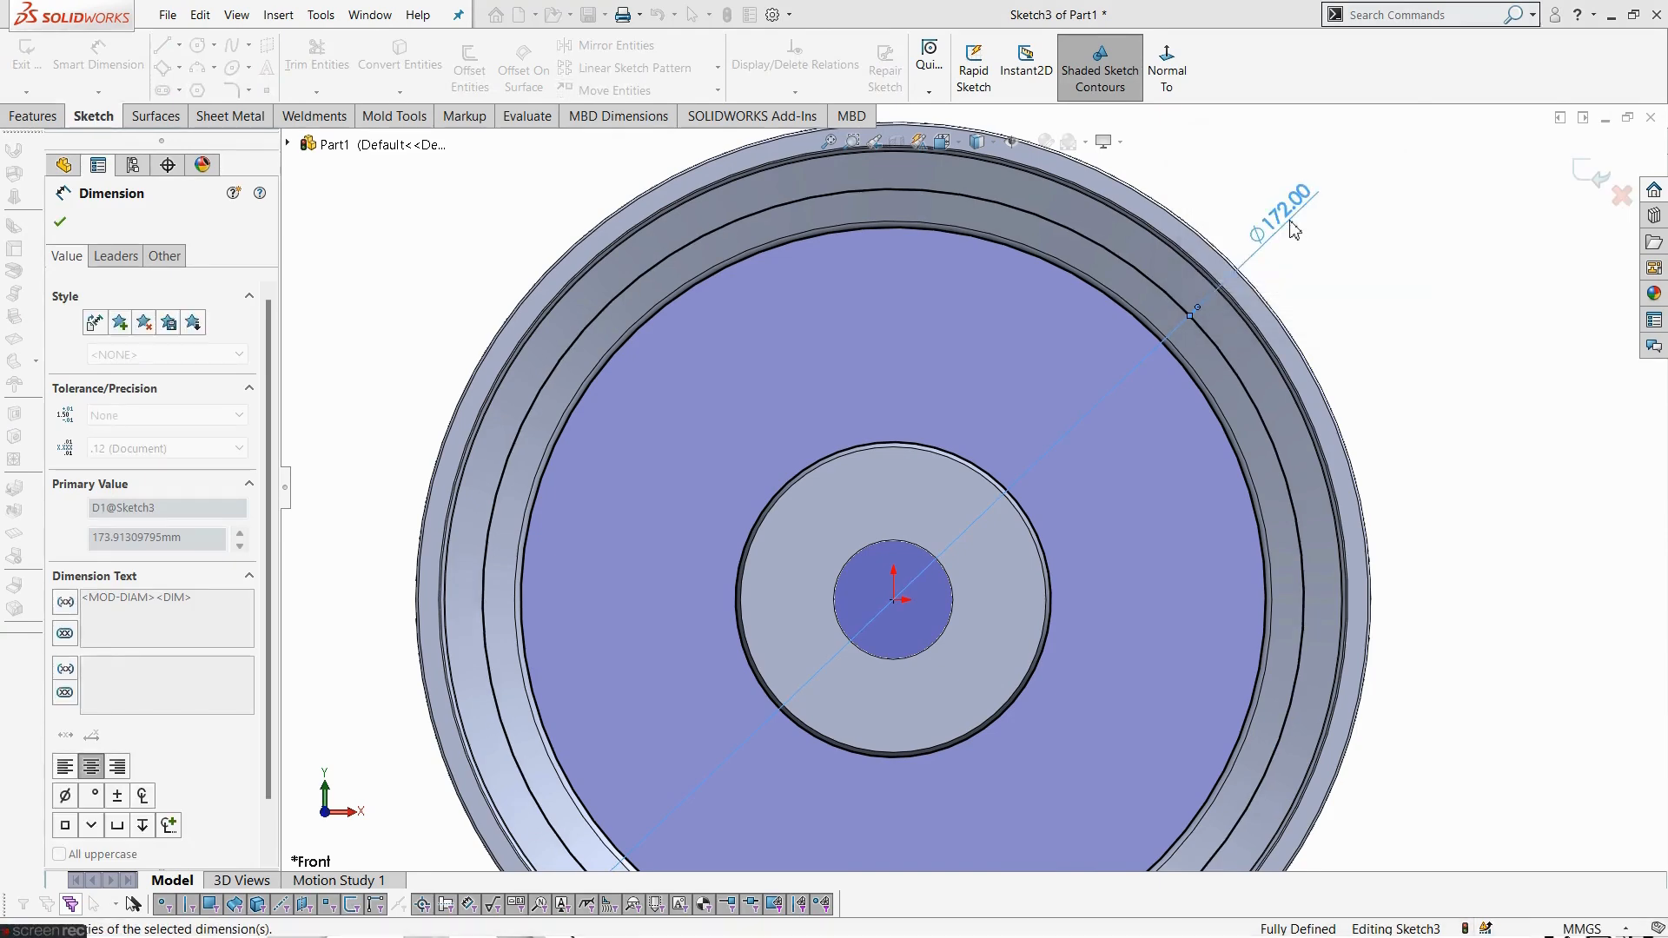
pyautogui.click(1425, 432)
pyautogui.scroll(2, 1399, 447)
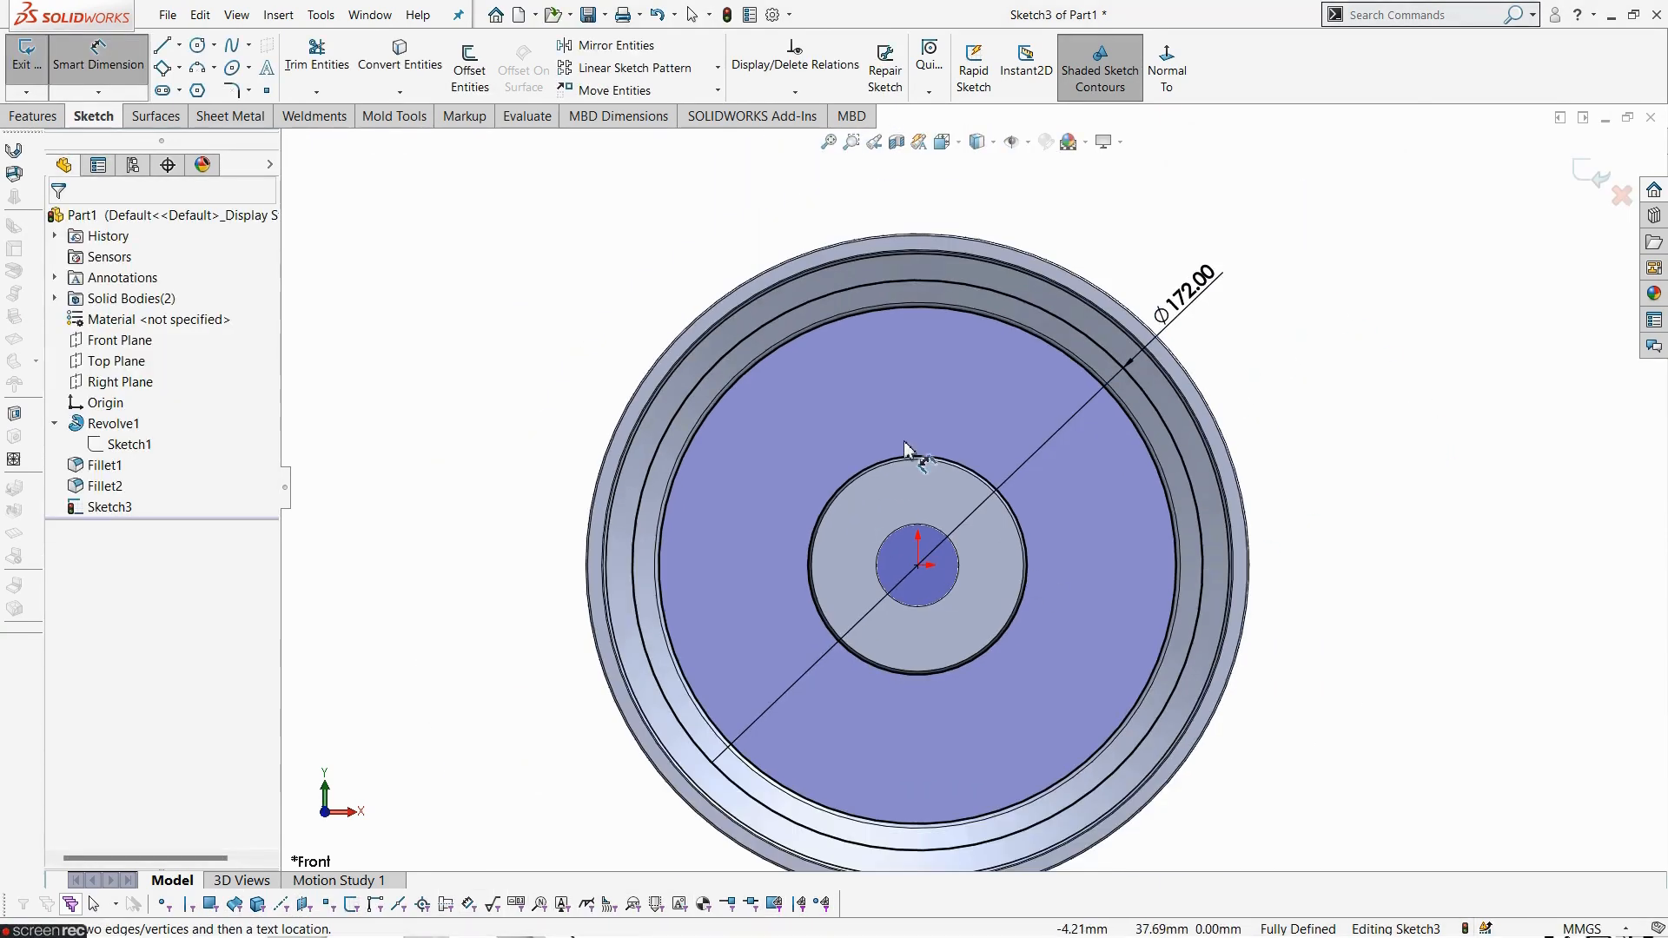
pyautogui.scroll(-2, 905, 443)
pyautogui.press('Escape')
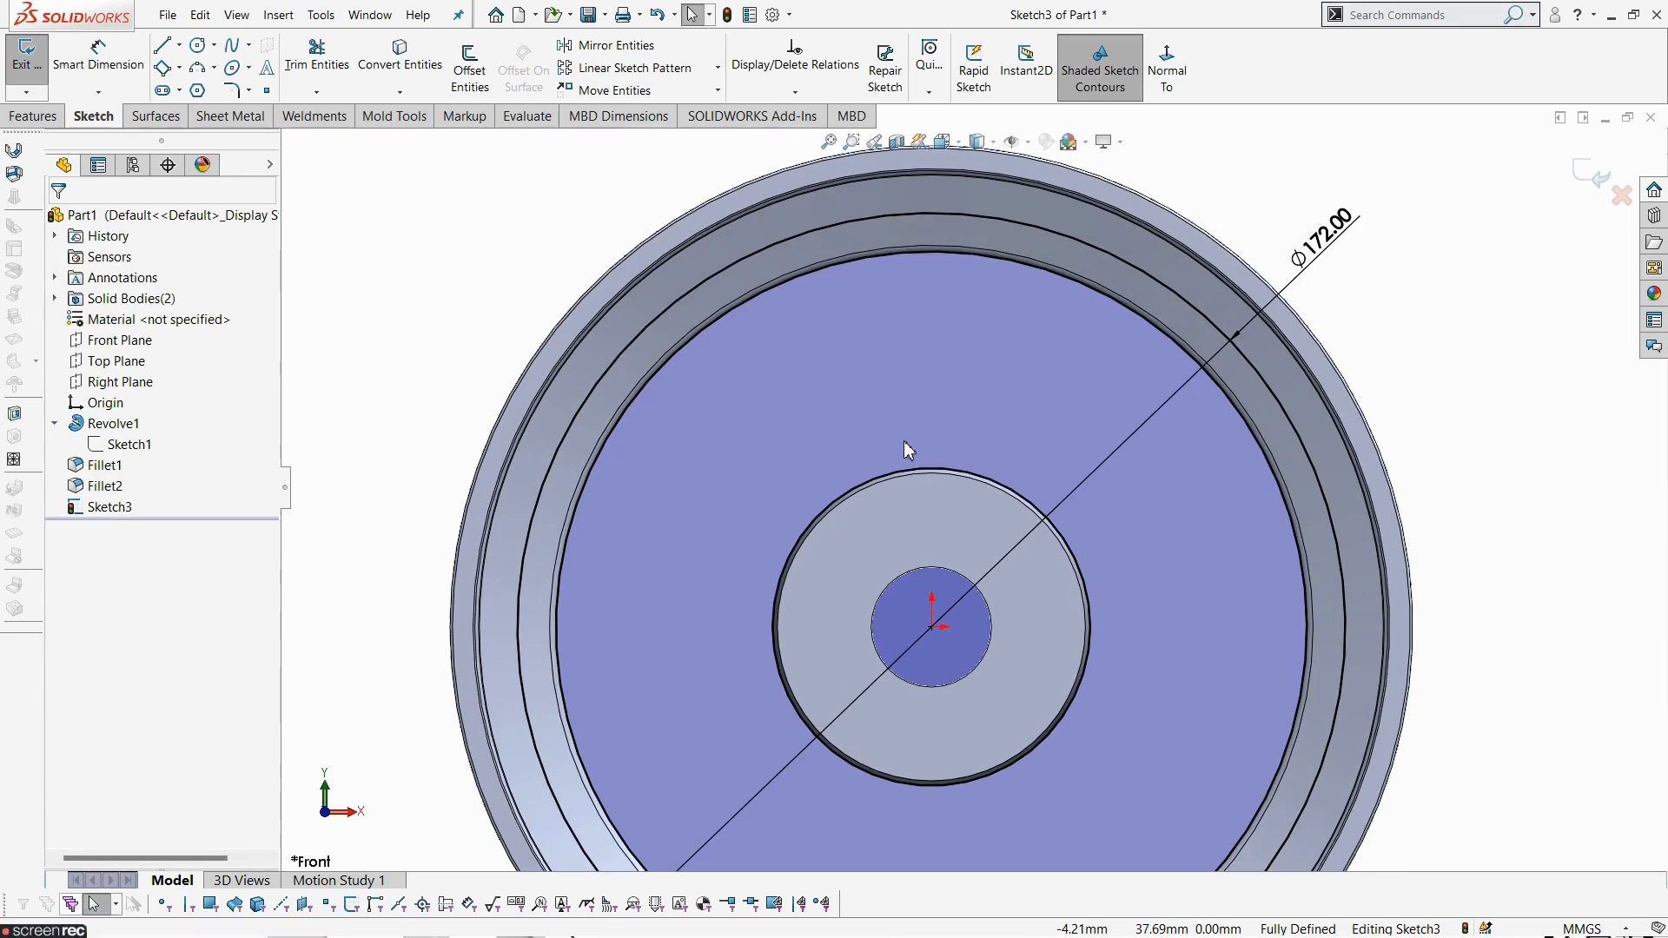
# - Sketch two slightly converging lines from the hub's outer circle up to the 172 mm circle as the spoke sides
pyautogui.click(169, 49)
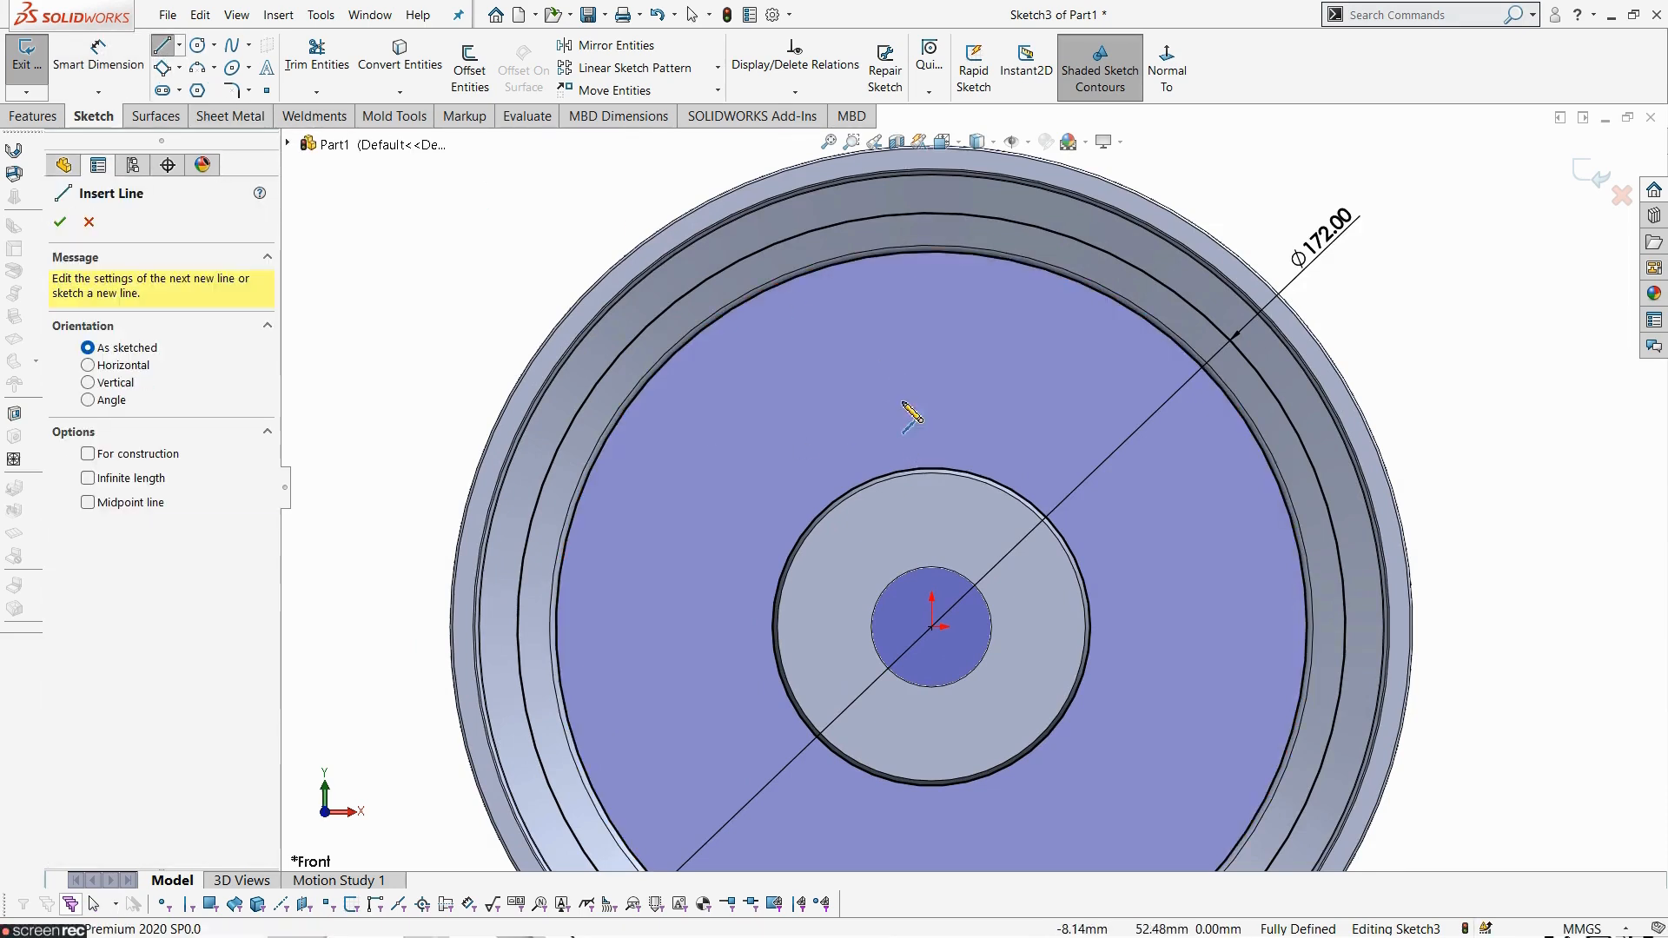
pyautogui.click(880, 531)
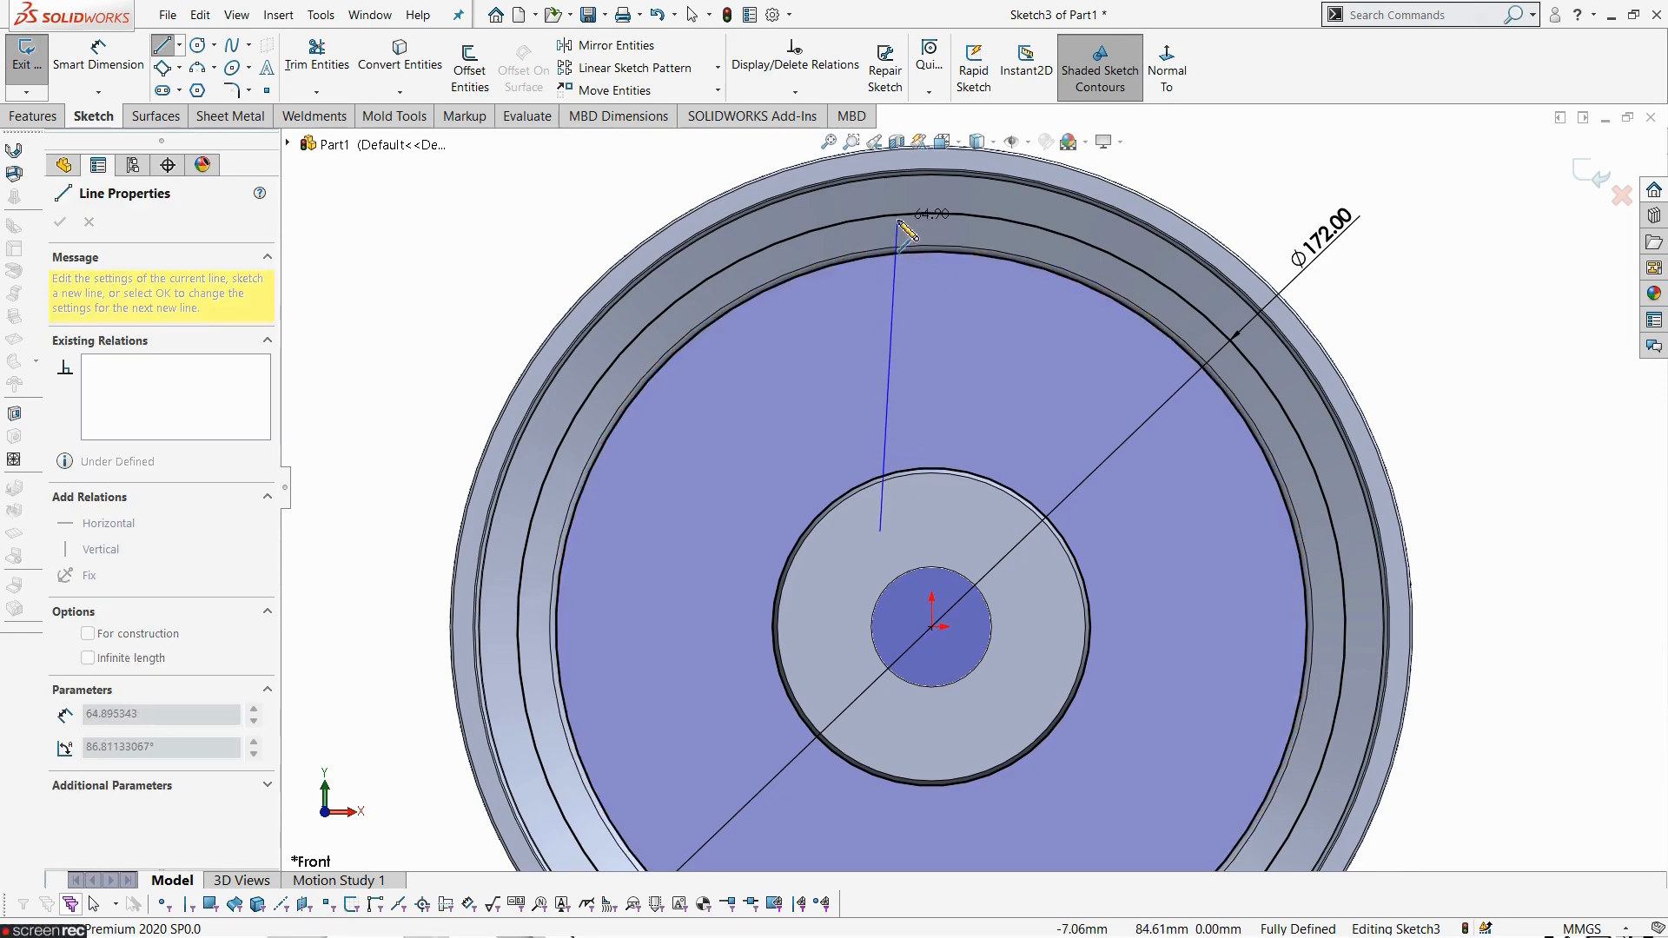
pyautogui.click(898, 217)
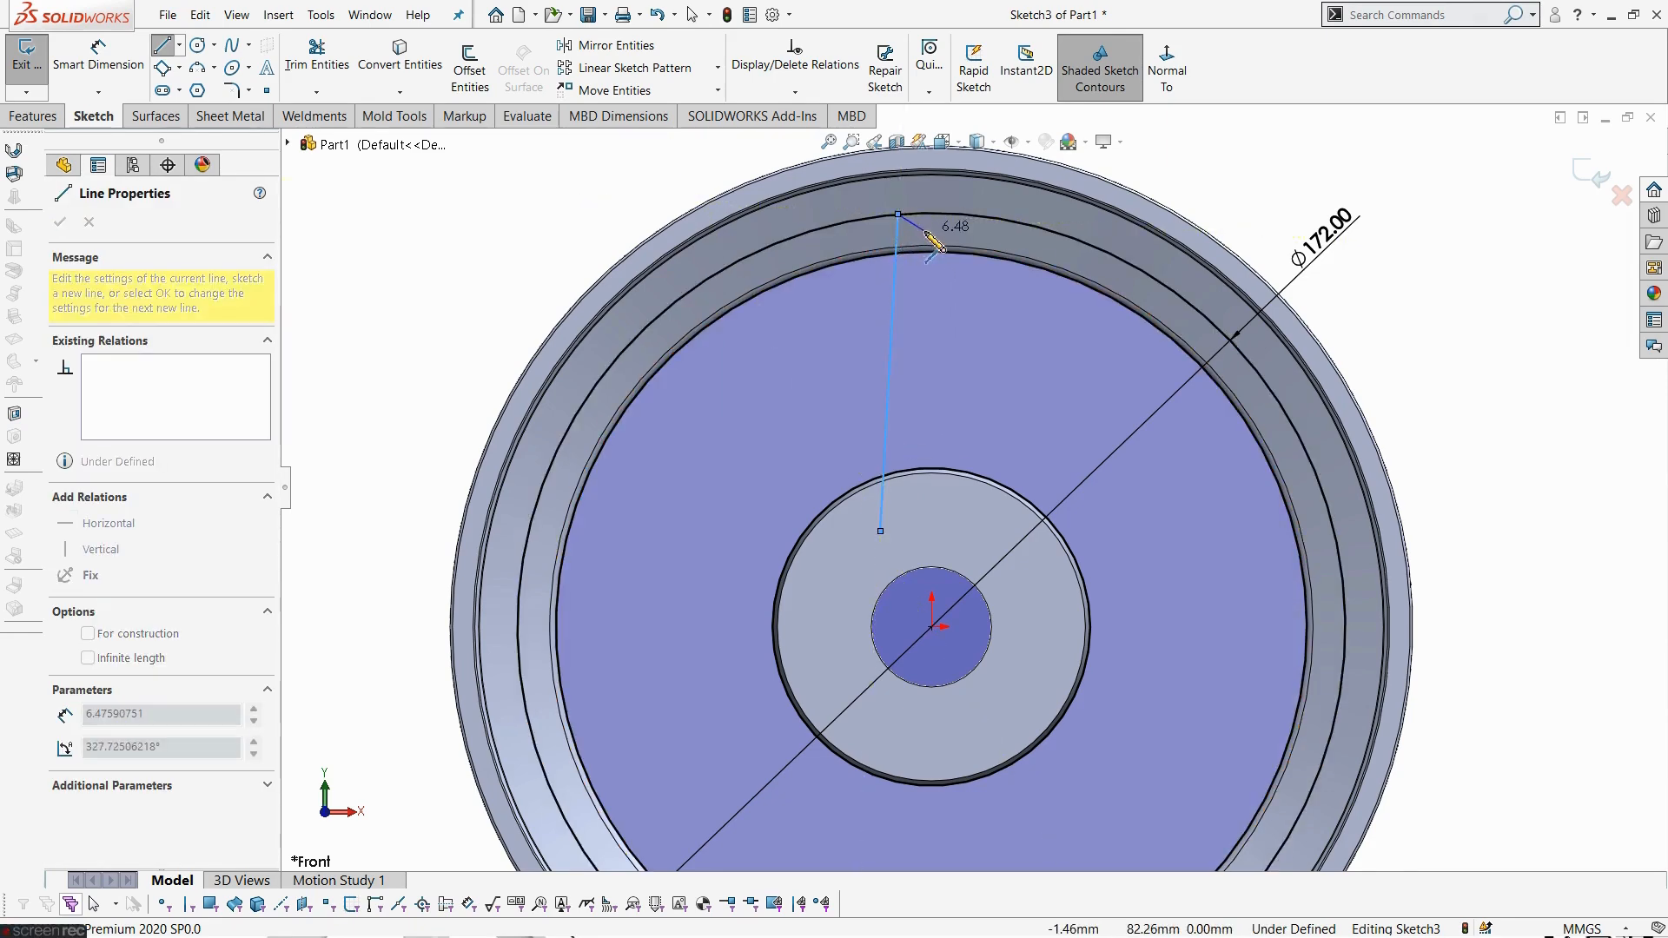
pyautogui.press('Escape')
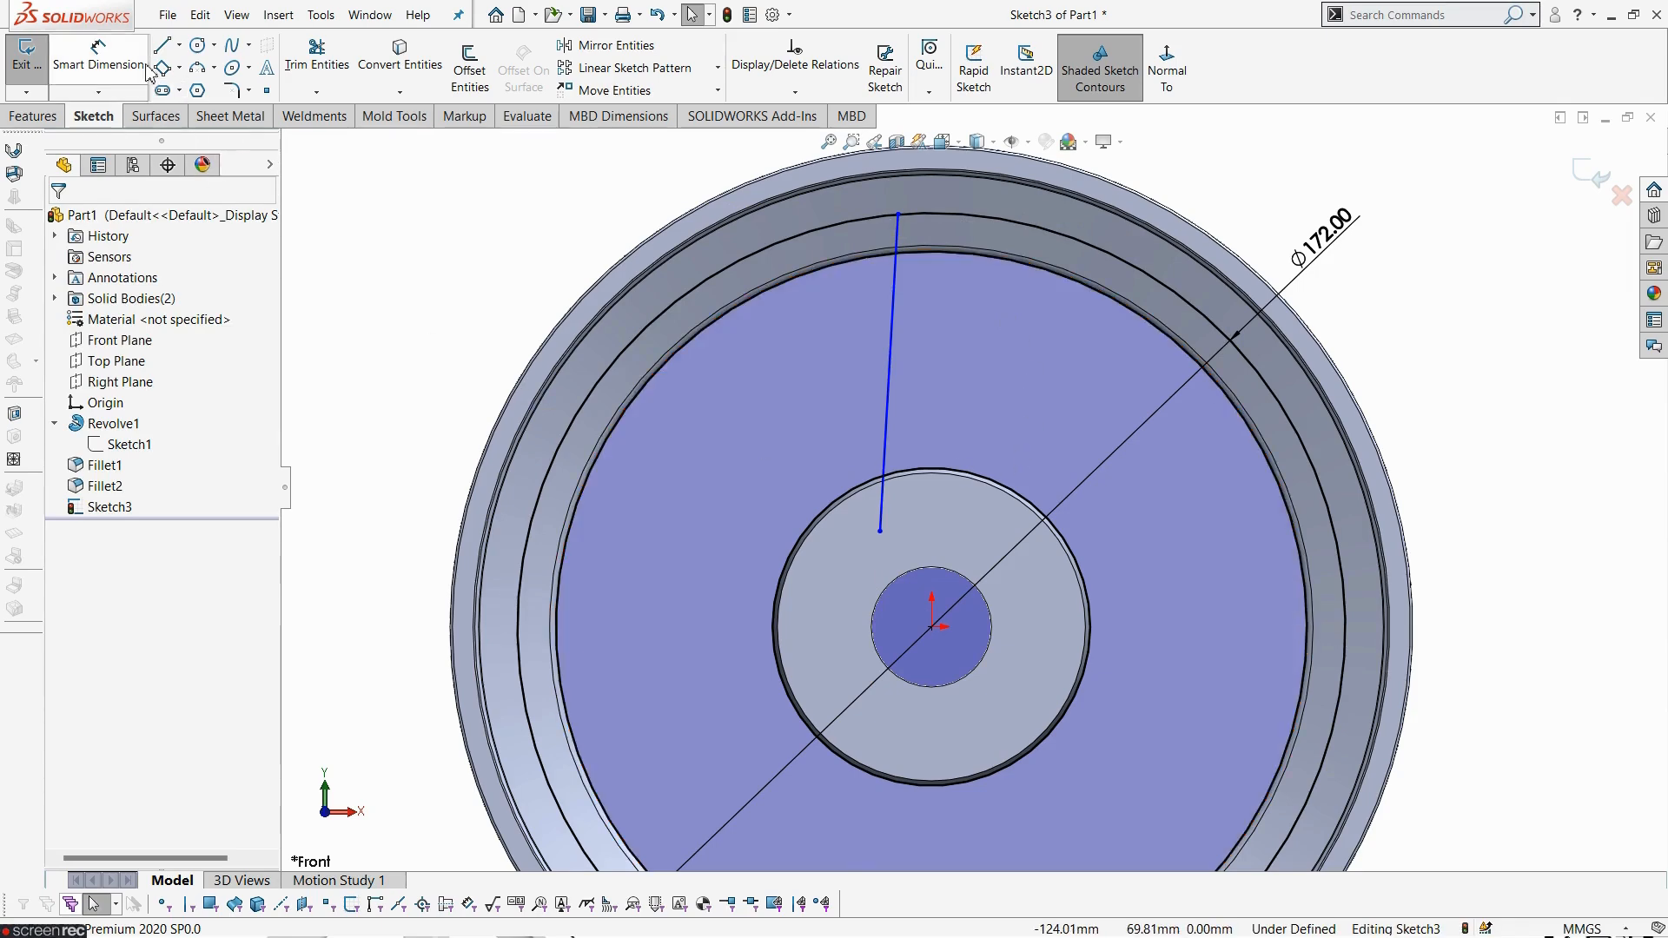
pyautogui.click(163, 45)
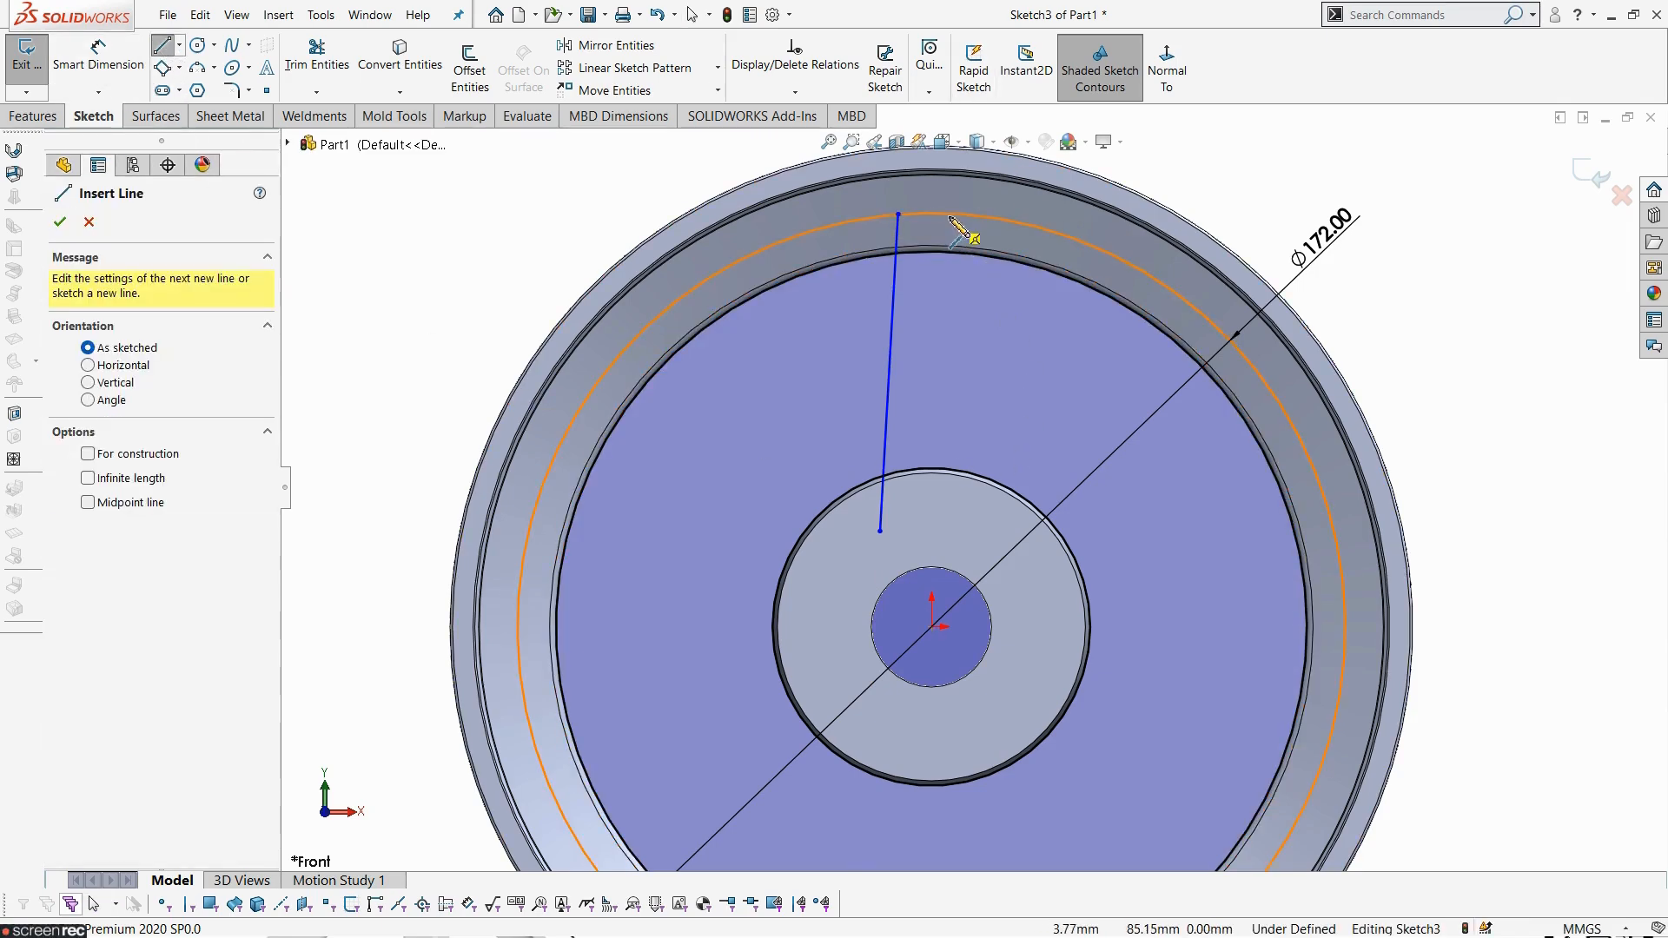
pyautogui.click(949, 214)
pyautogui.click(993, 521)
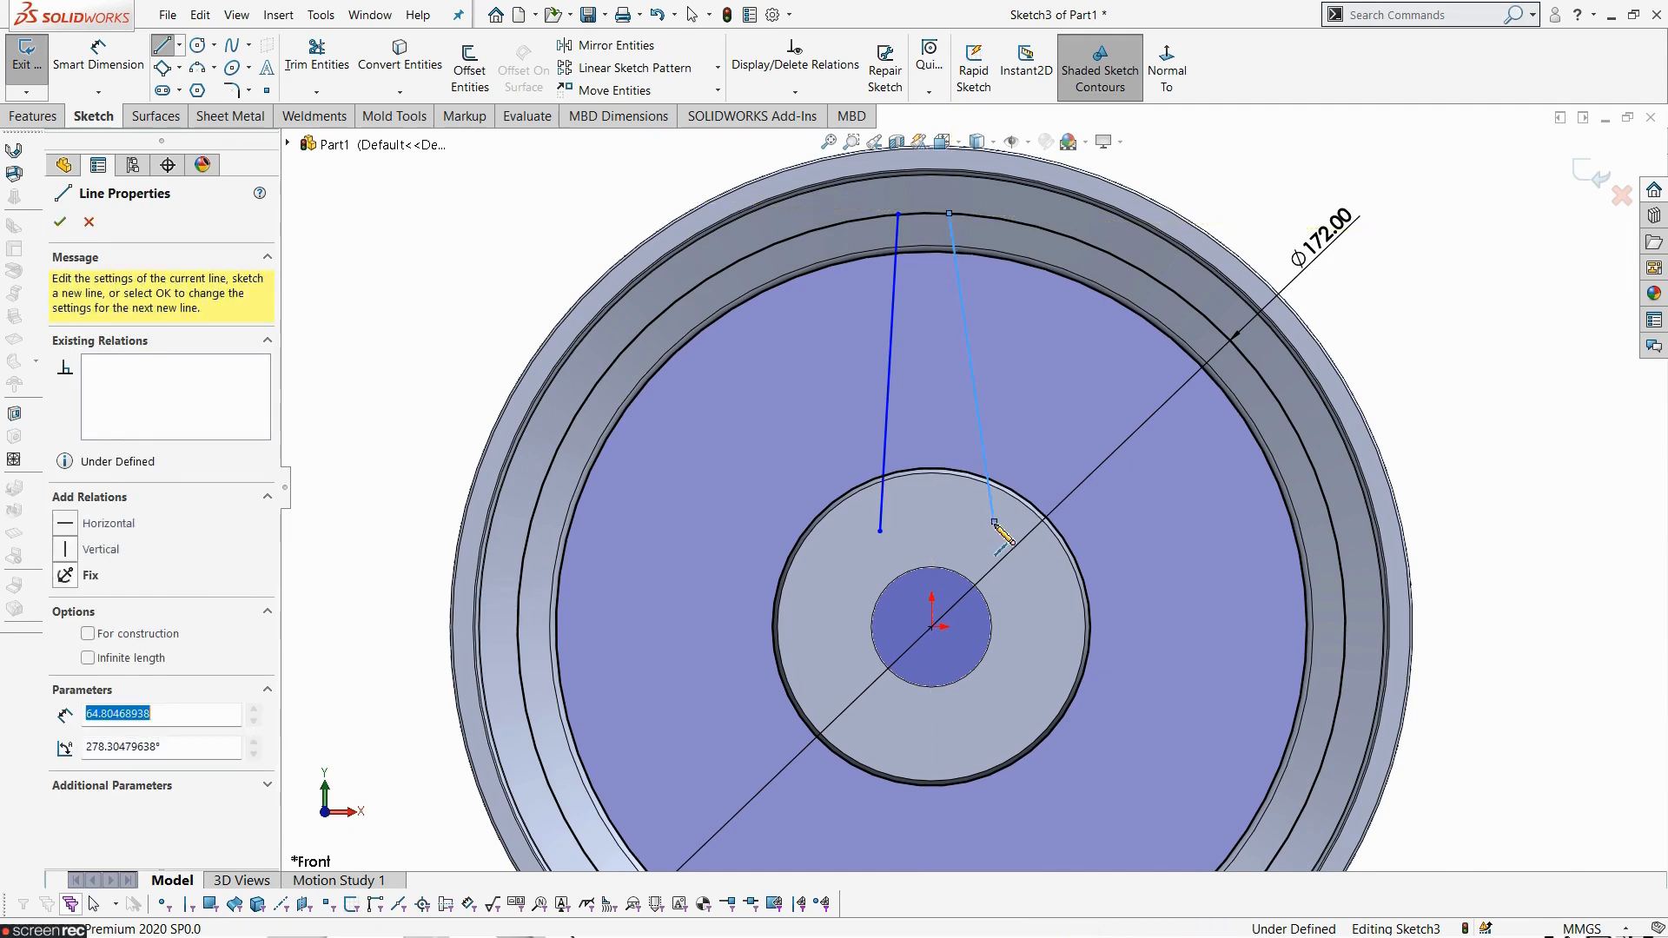
pyautogui.press('Escape')
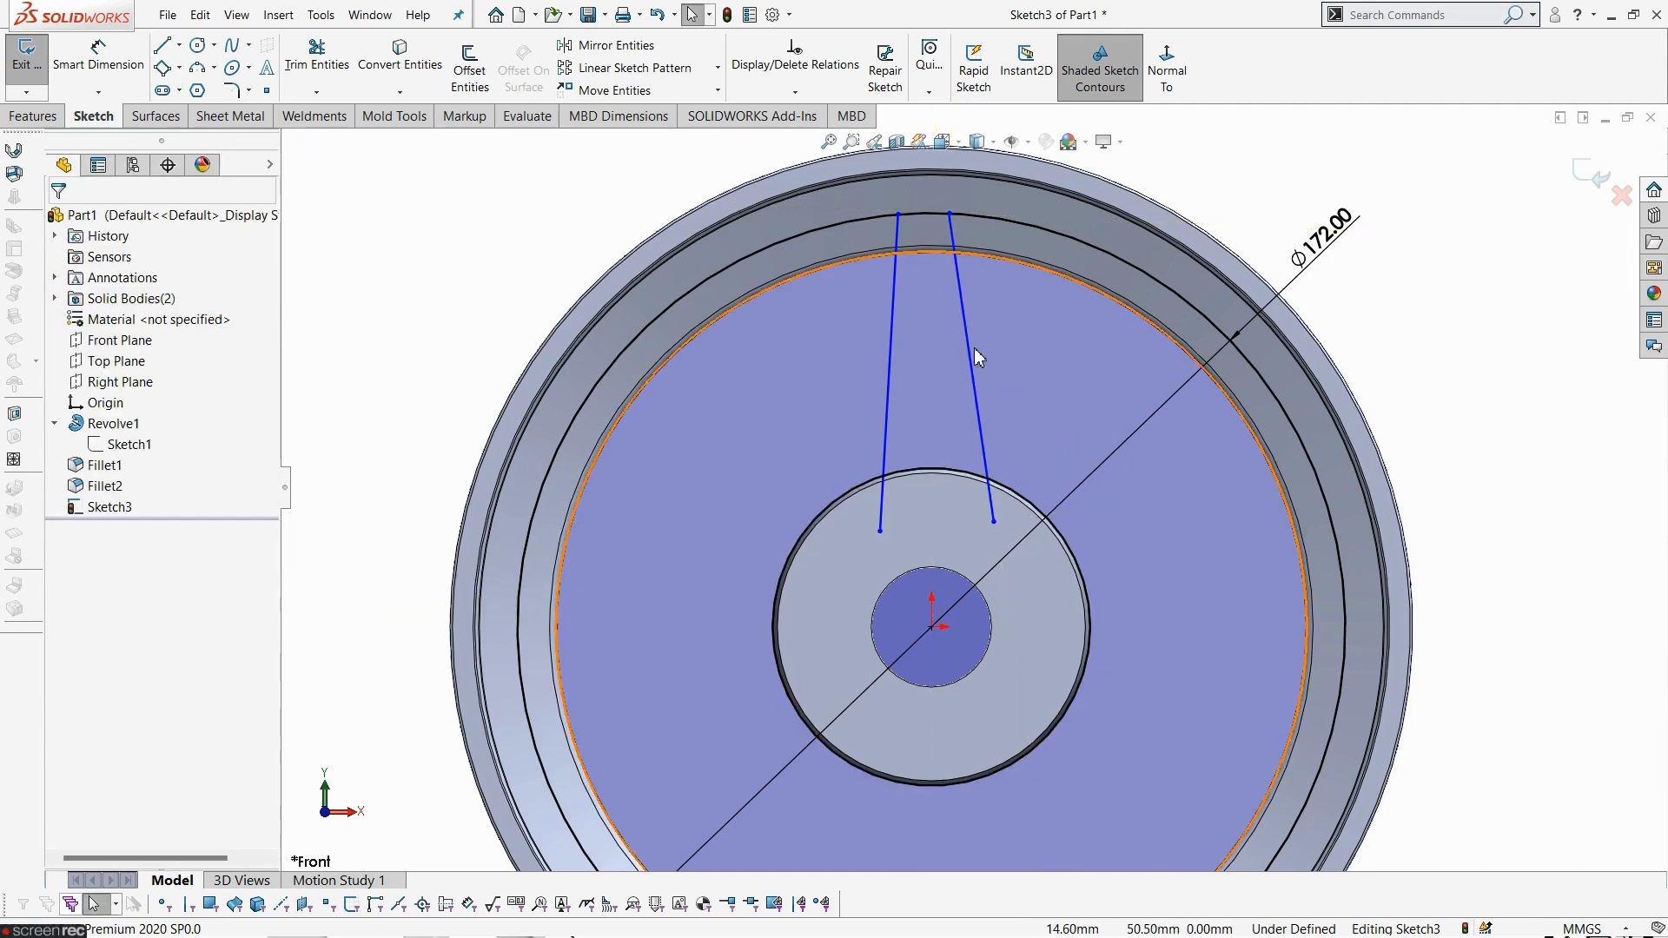
# - Trim the 172 mm circle so only the short arc between the two spoke lines remains
pyautogui.scroll(-5, 973, 280)
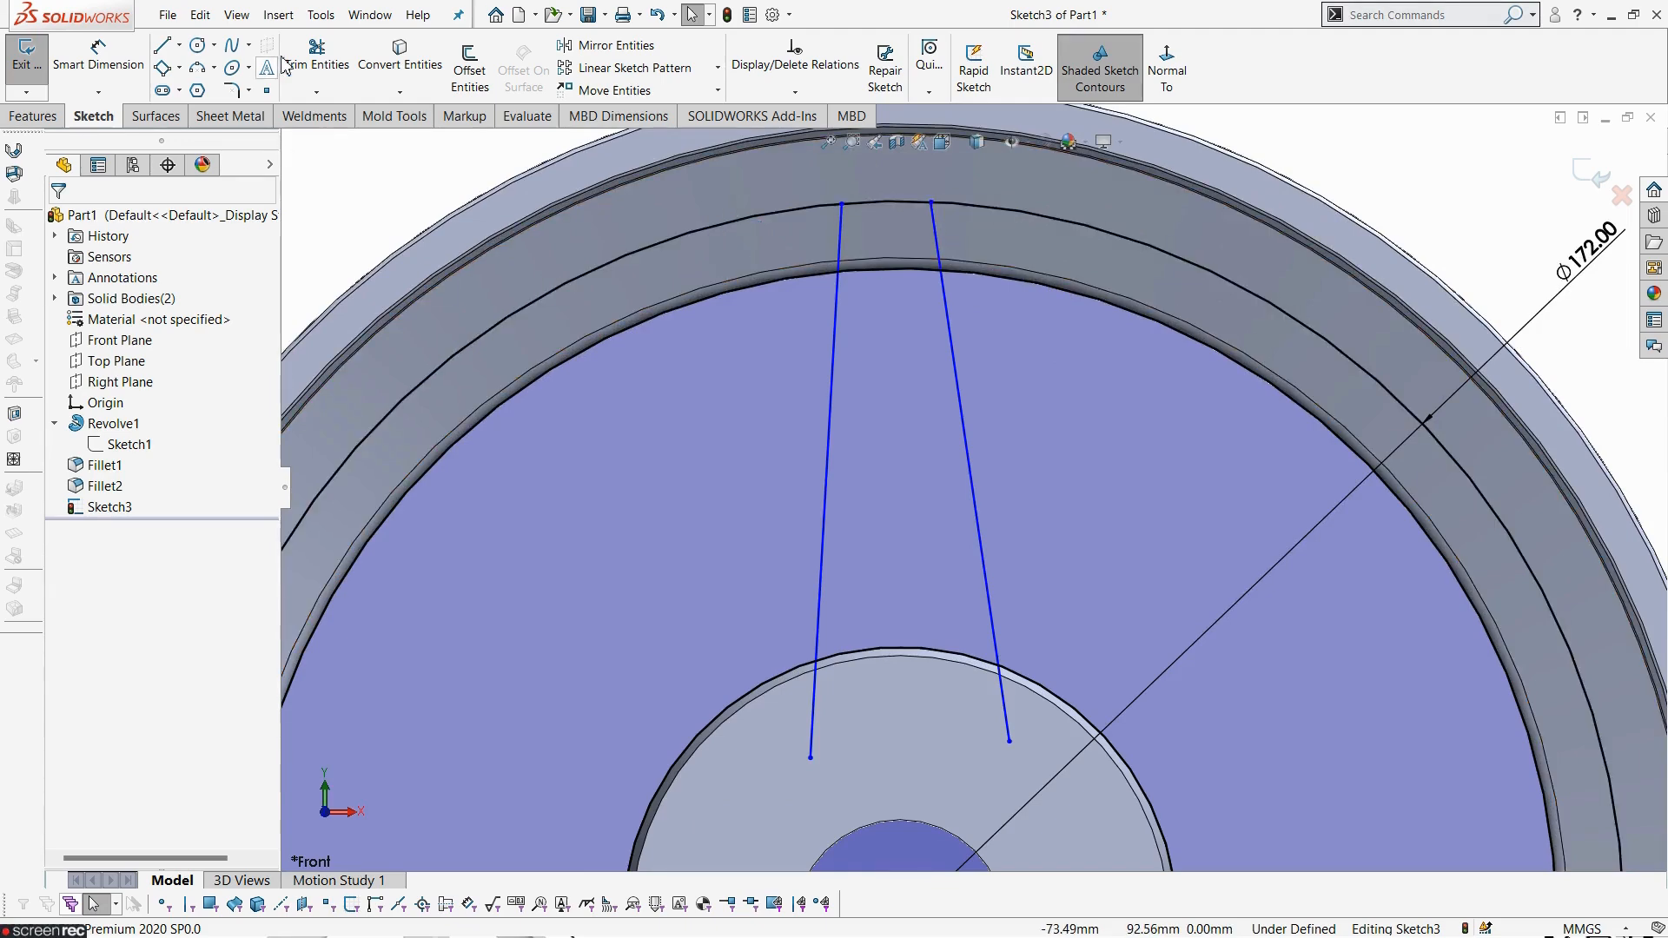
pyautogui.click(336, 53)
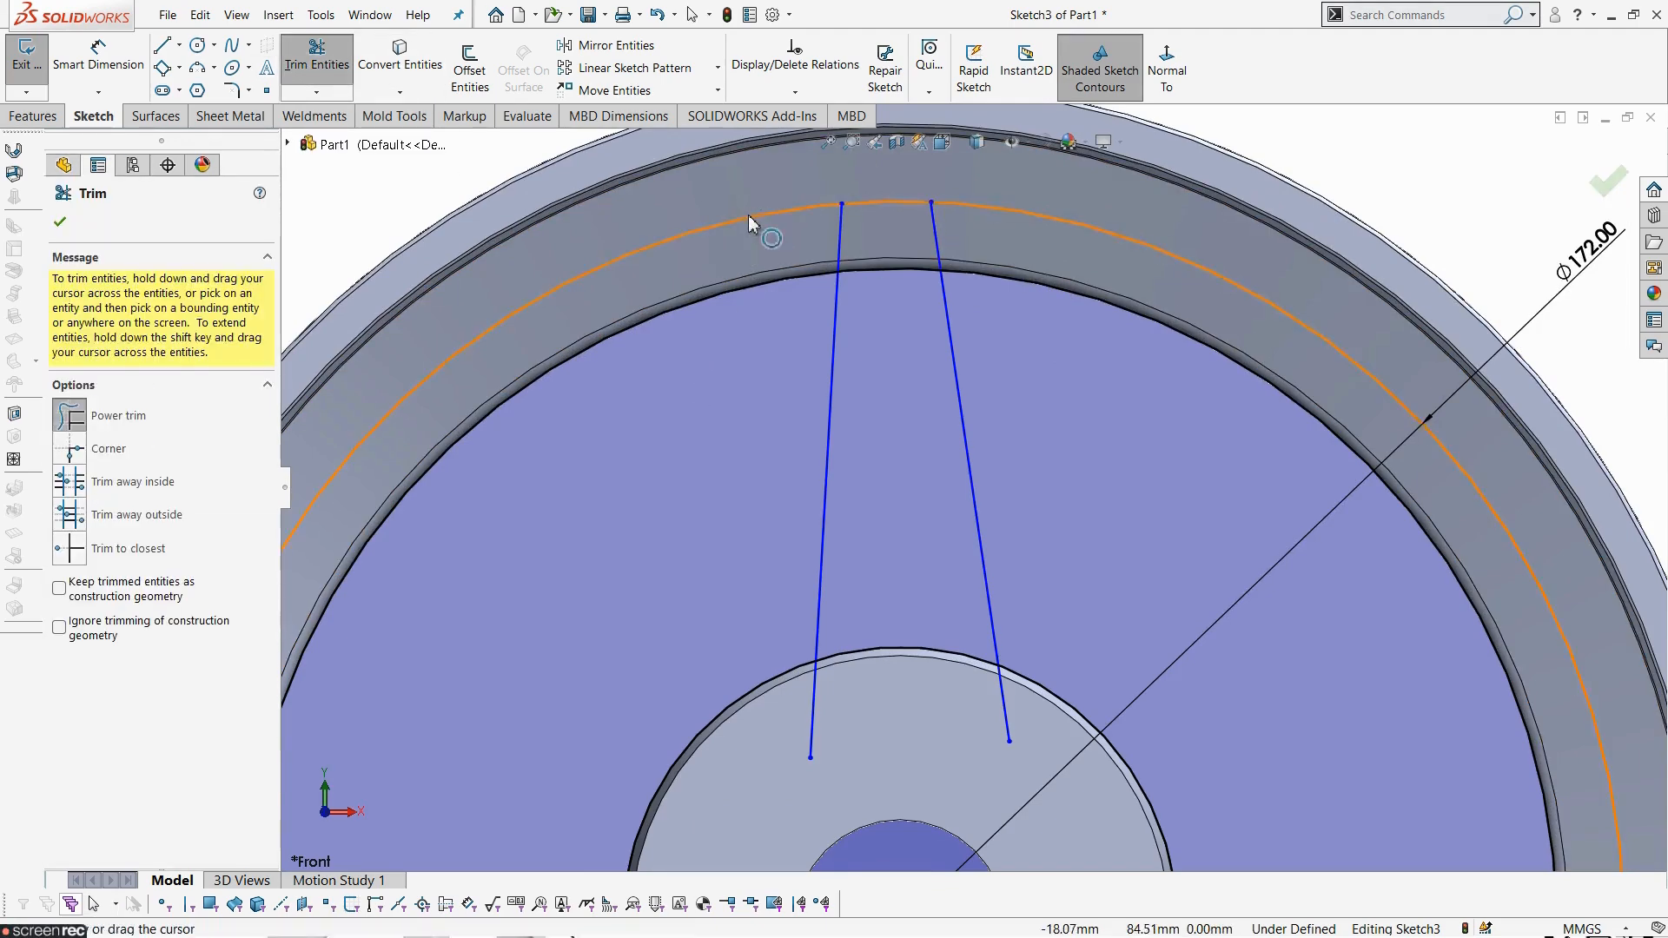
pyautogui.moveTo(748, 191); pyautogui.dragTo(743, 227)
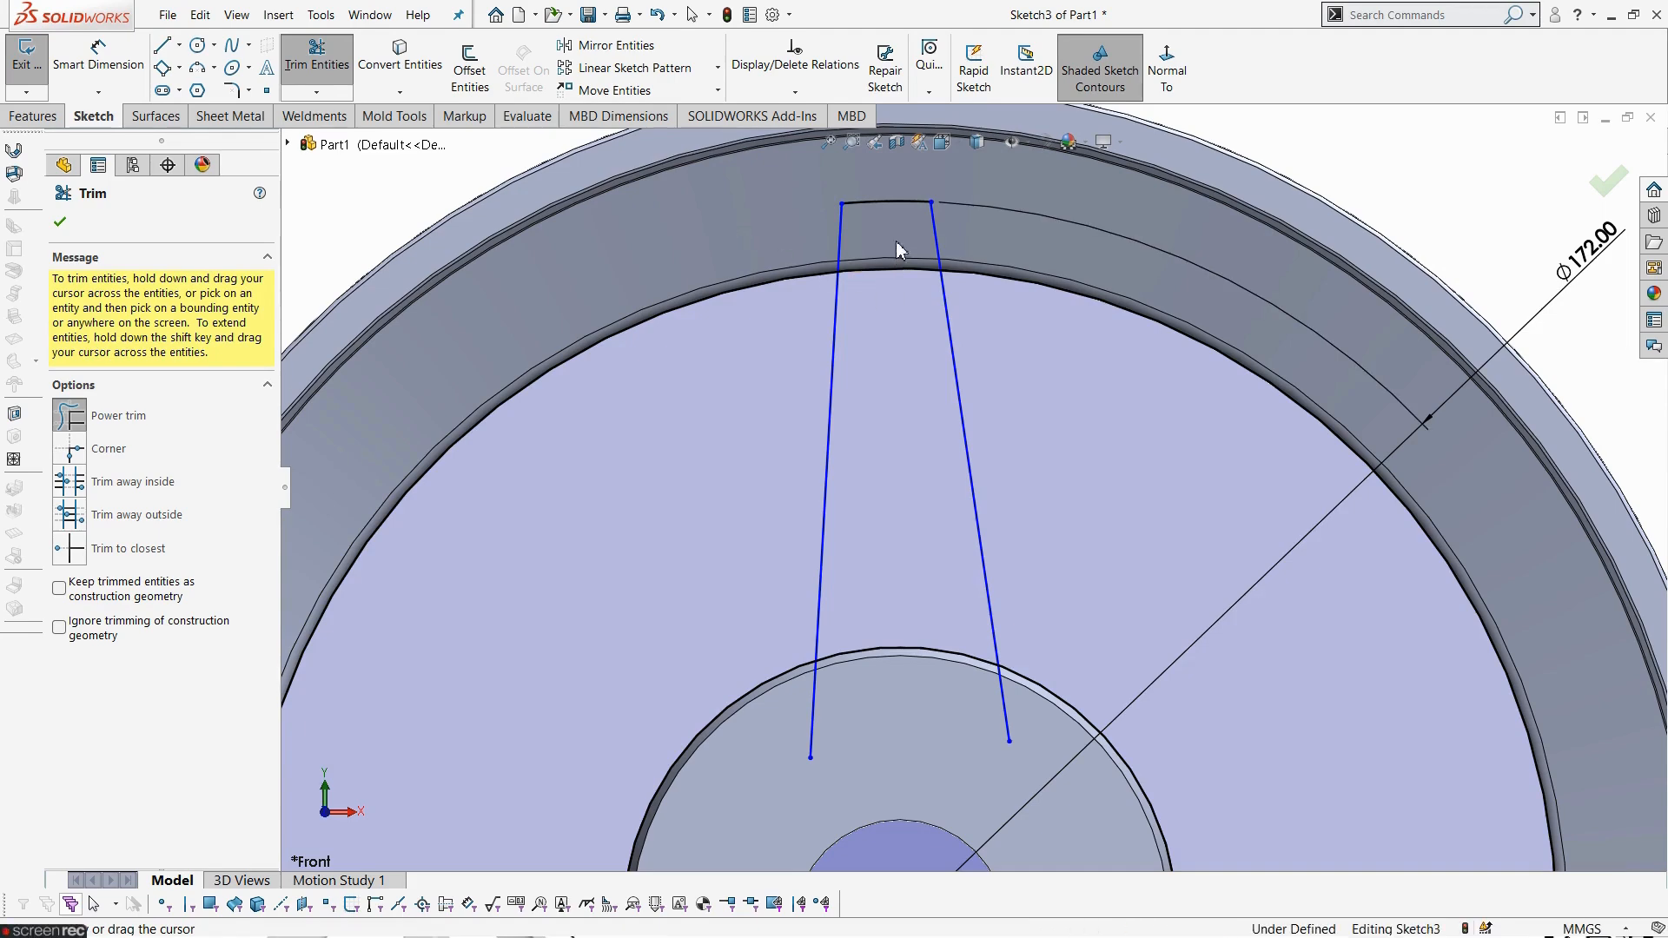
pyautogui.moveTo(898, 250); pyautogui.dragTo(901, 298)
pyautogui.scroll(2, 892, 475)
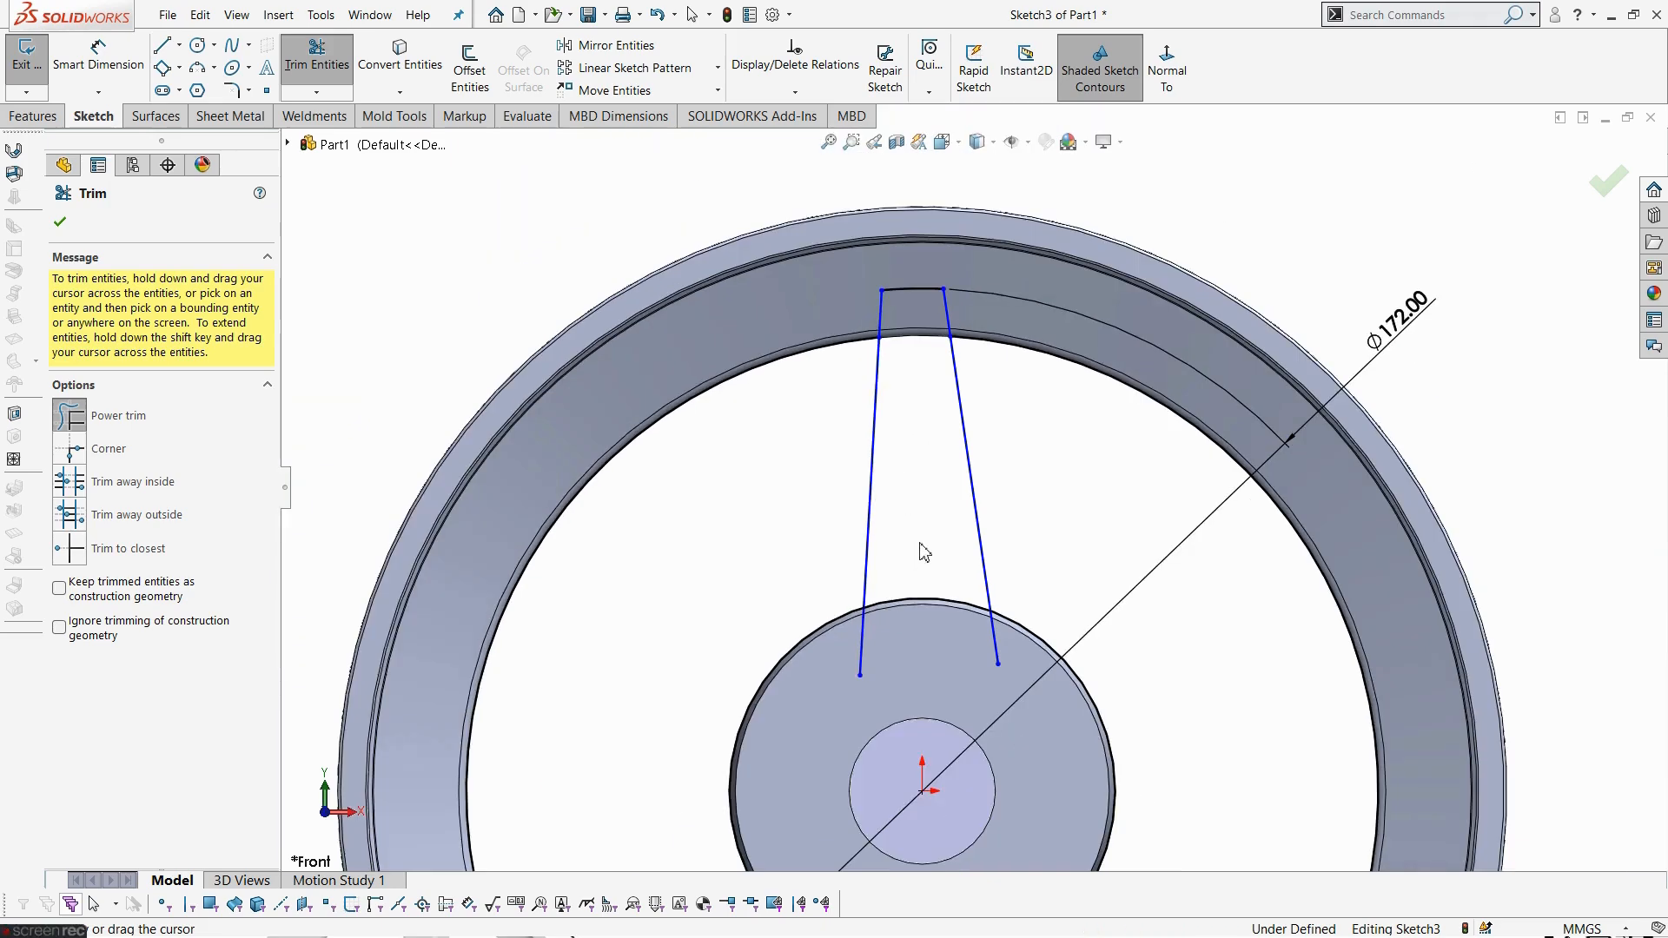
pyautogui.scroll(-3, 877, 678)
pyautogui.press('Escape')
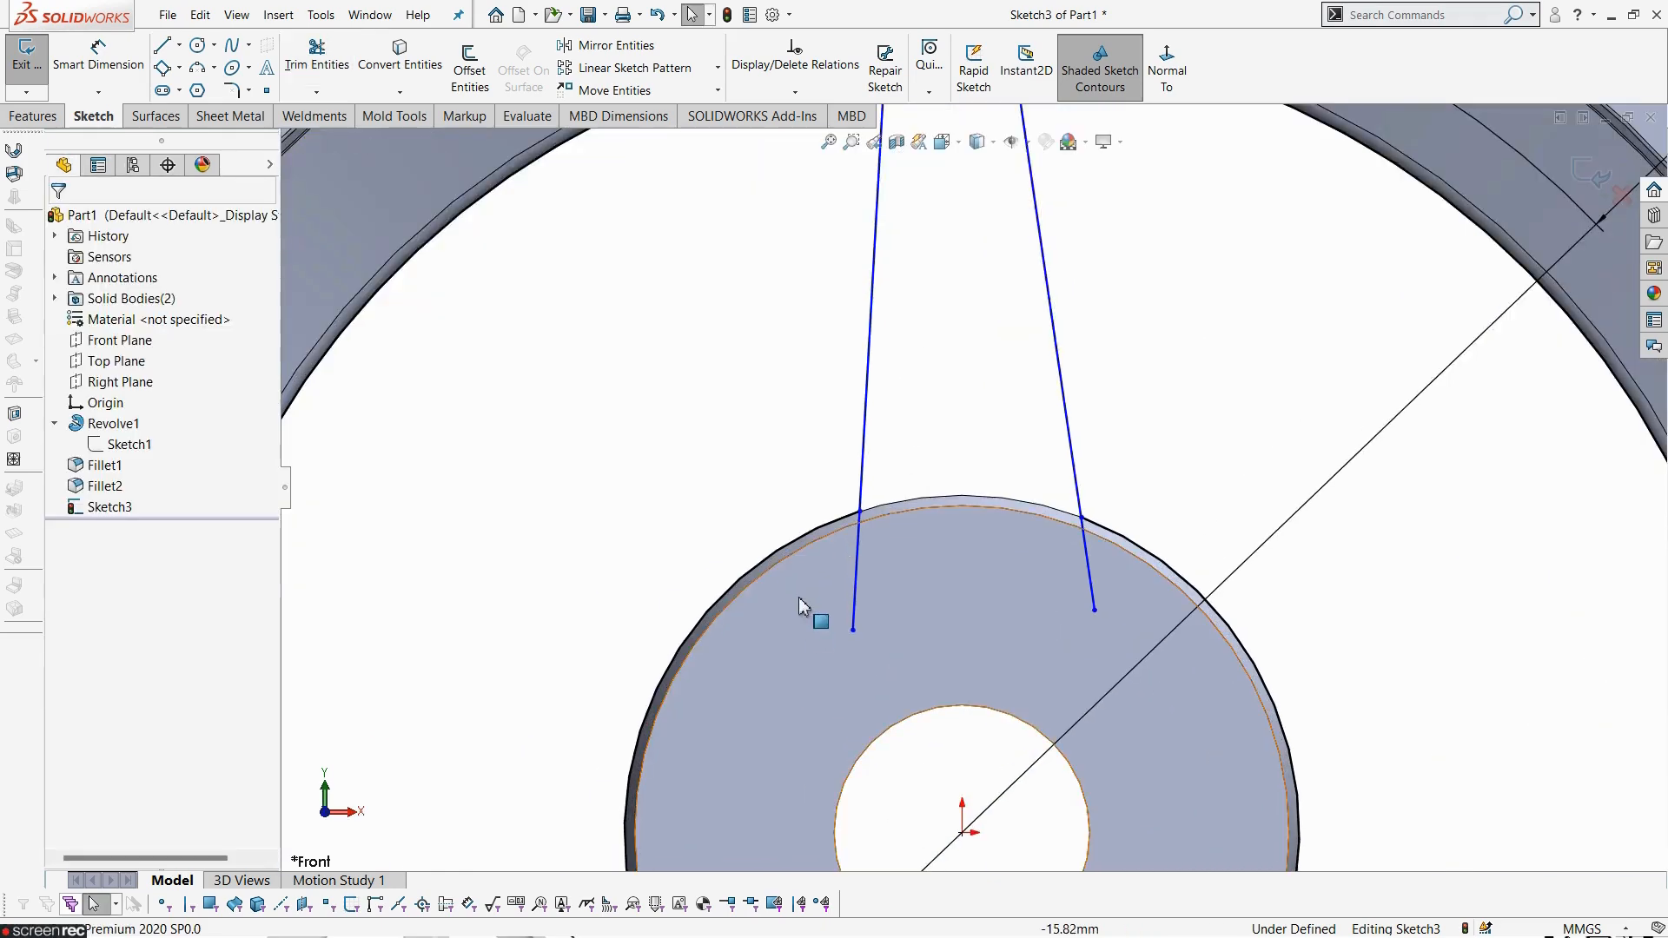
# - Convert the hub's outer circle and the rim's inner circle into construction geometry
pyautogui.click(792, 545)
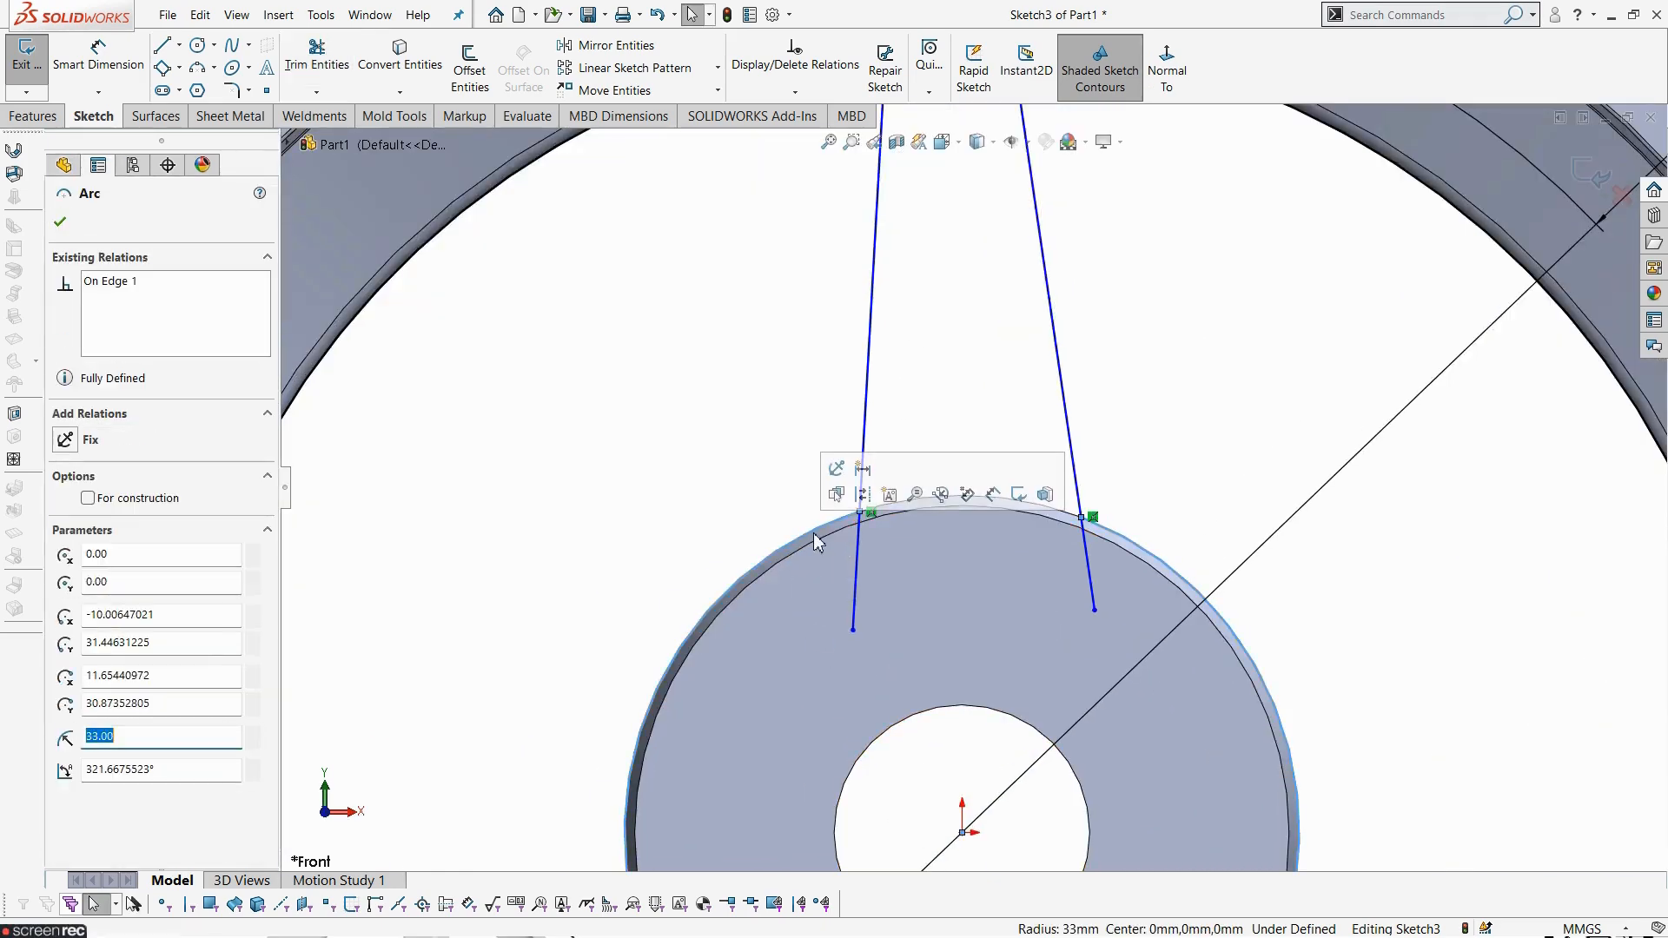
pyautogui.click(862, 500)
pyautogui.scroll(2, 721, 378)
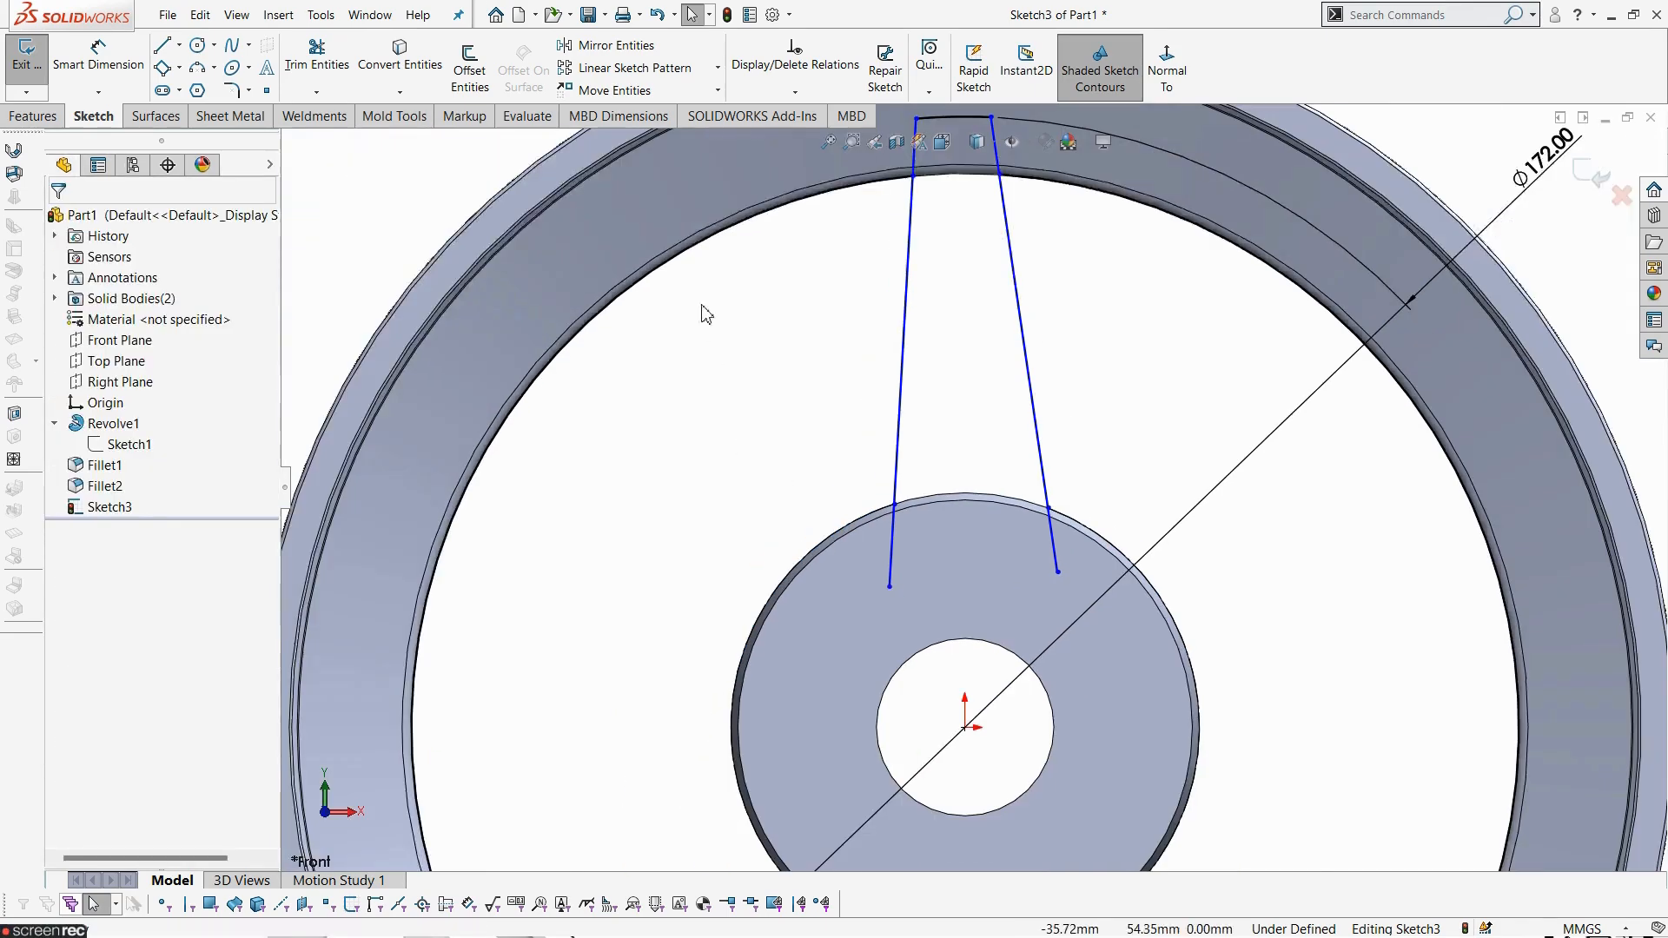
pyautogui.click(702, 252)
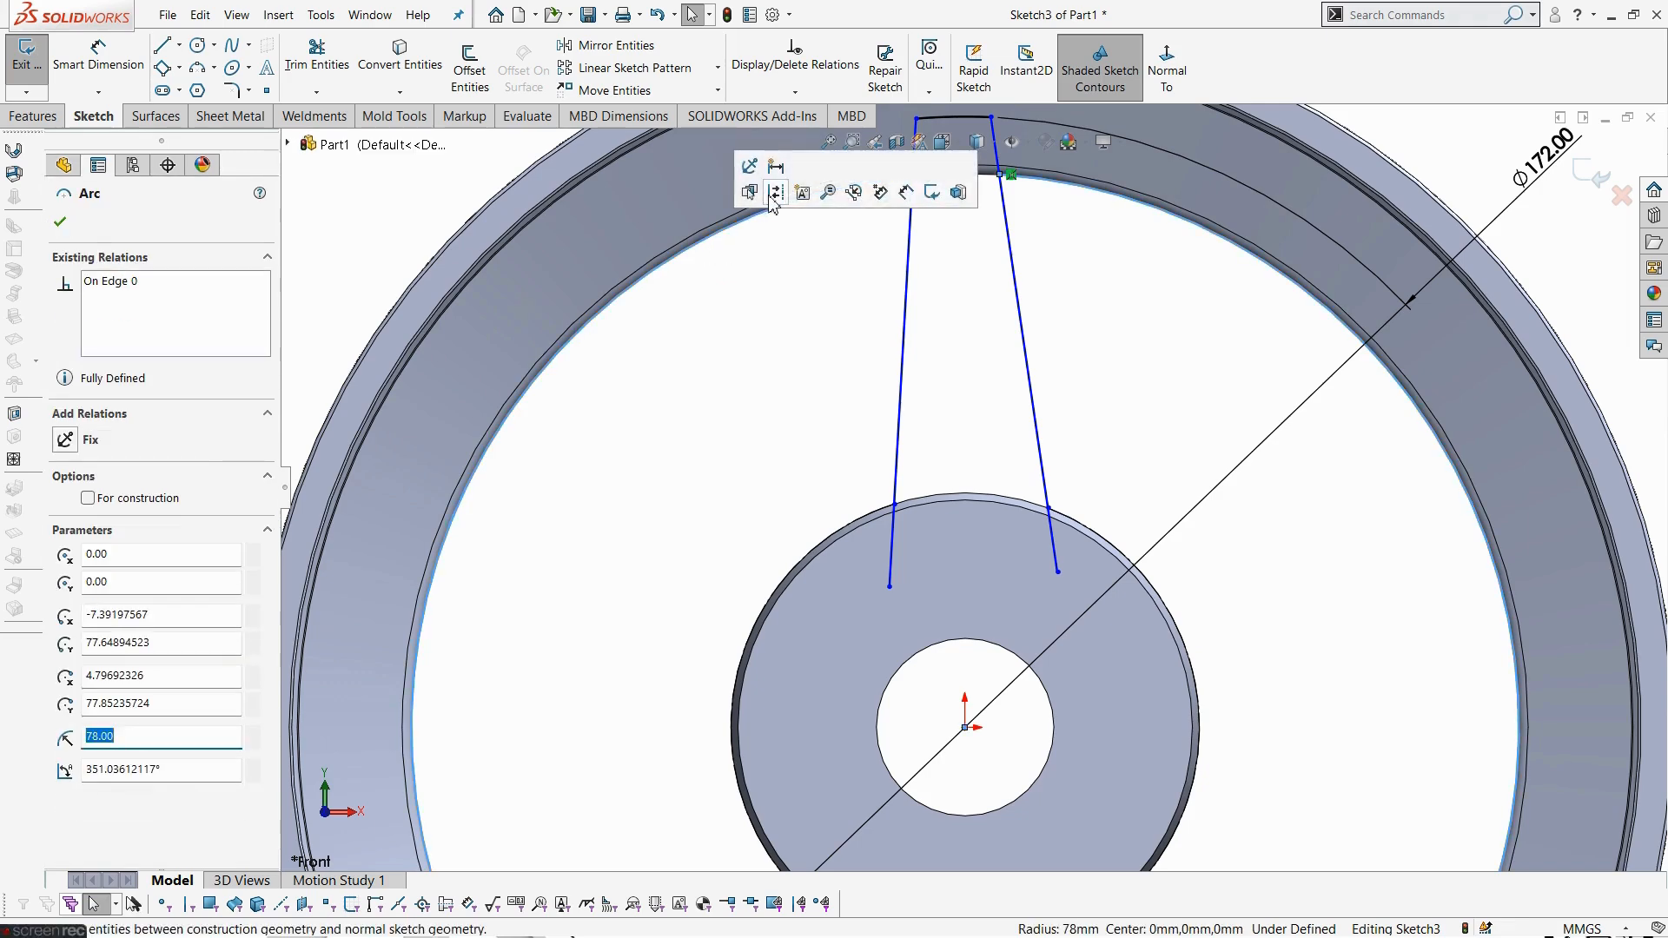
pyautogui.click(782, 339)
pyautogui.scroll(3, 927, 347)
pyautogui.scroll(-3, 1128, 477)
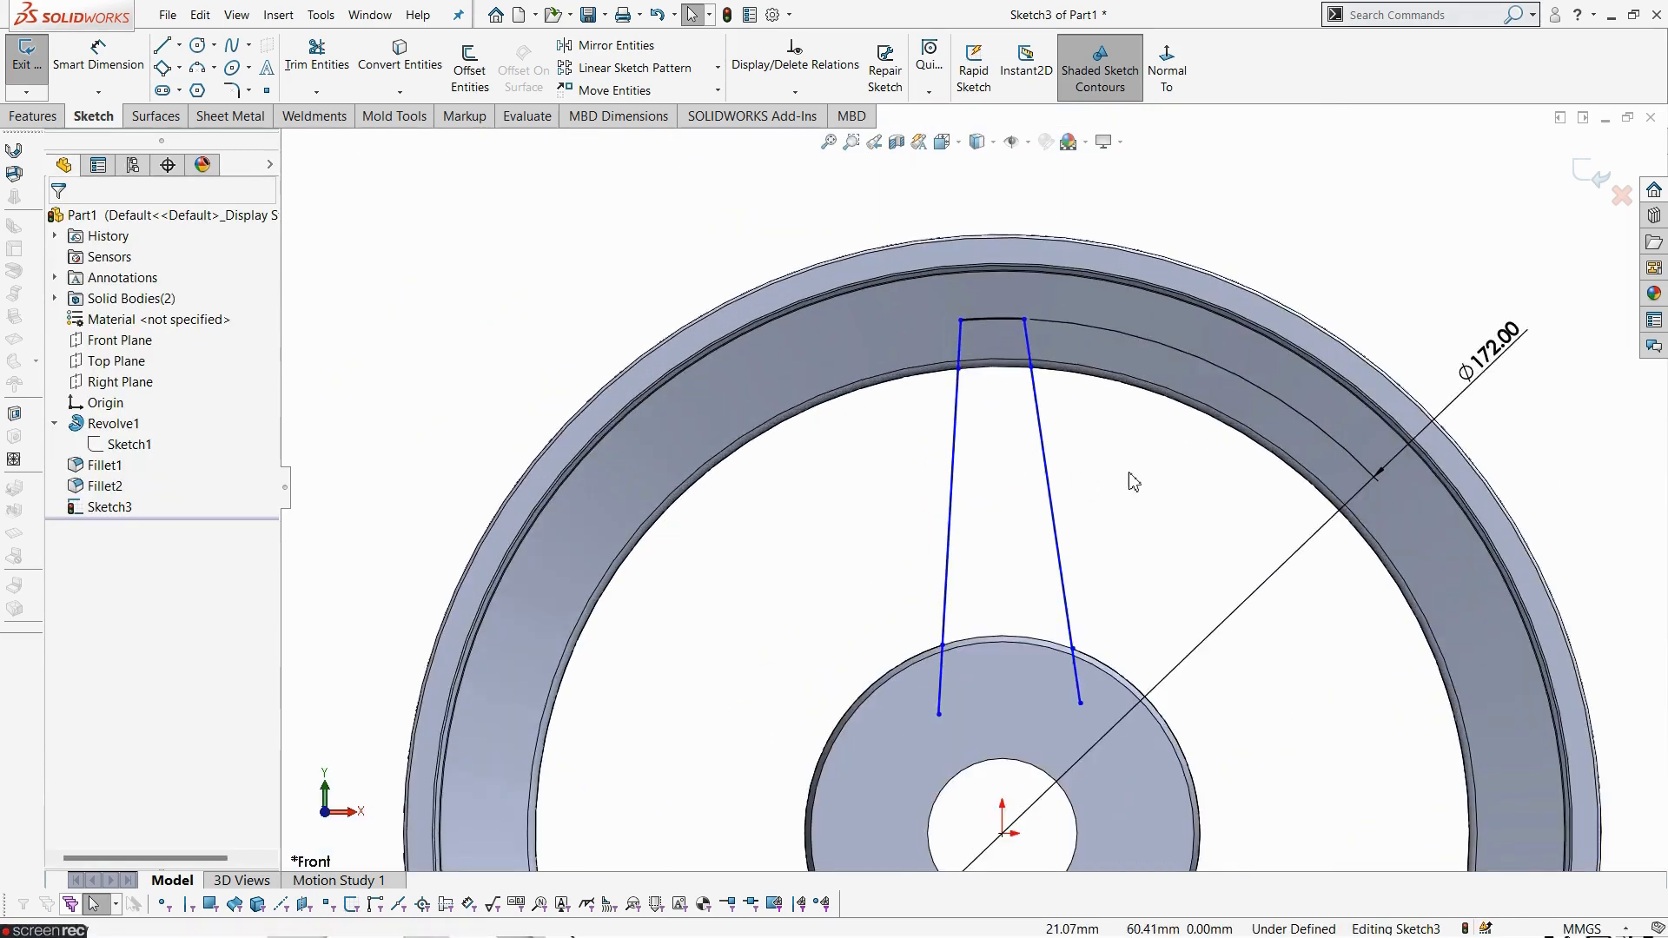
pyautogui.press('space')
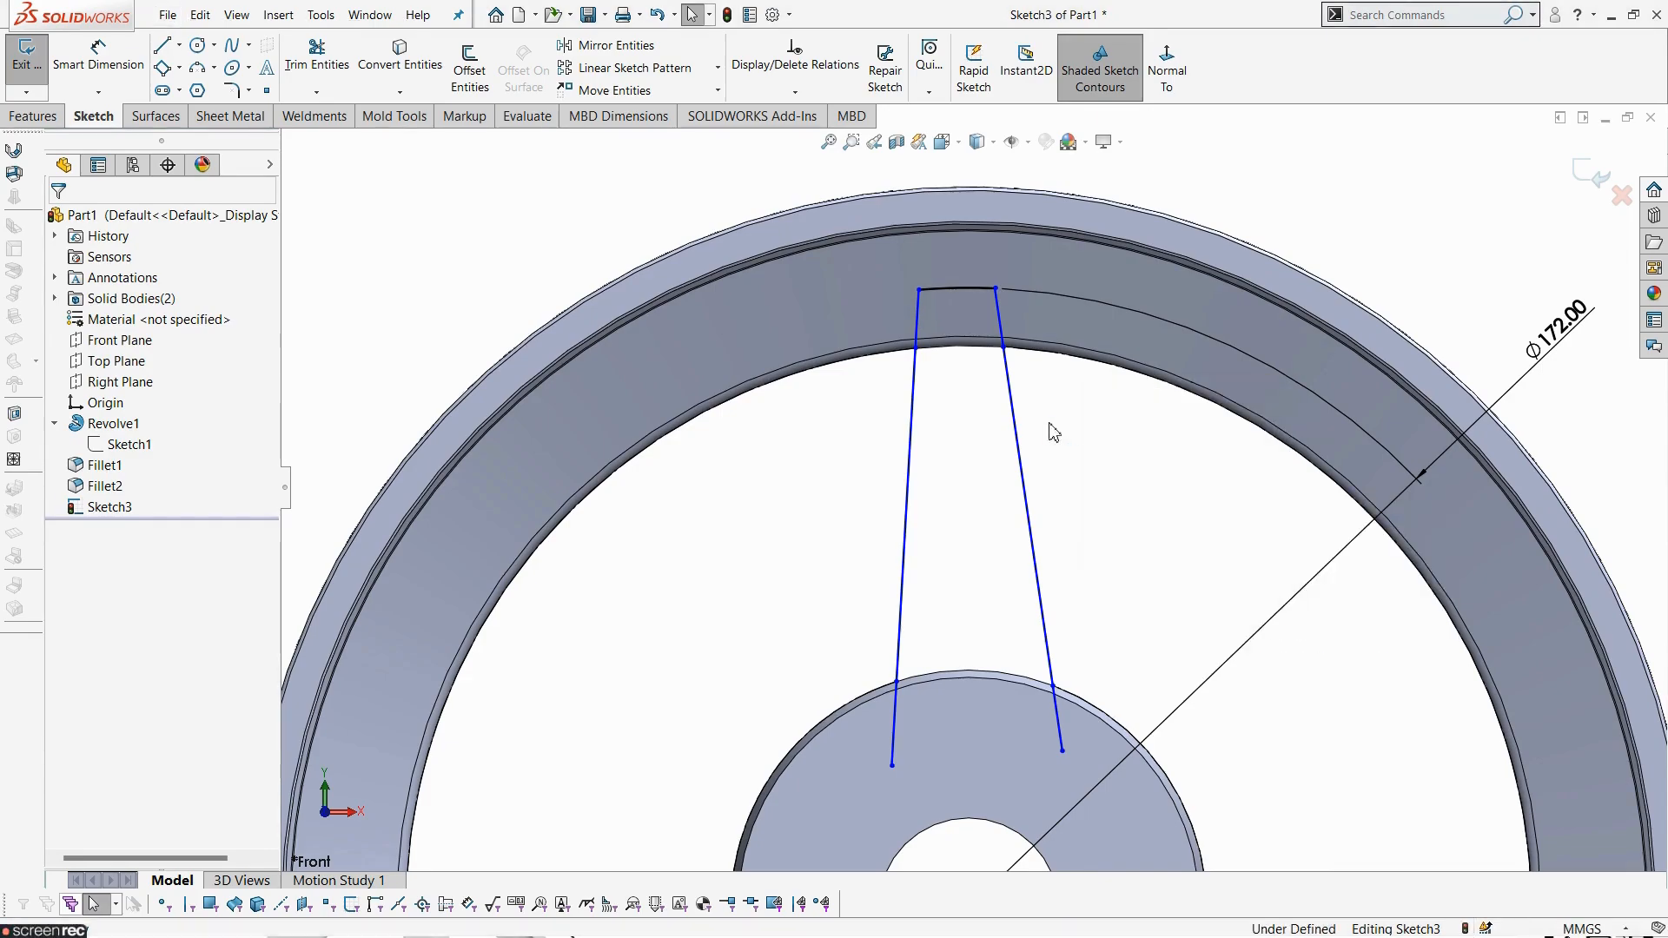
# - Check the drawing's spoke width and dimension the distance between the spoke lines' upper endpoints as 16 mm
pyautogui.hotkey('alt', 'Tab')
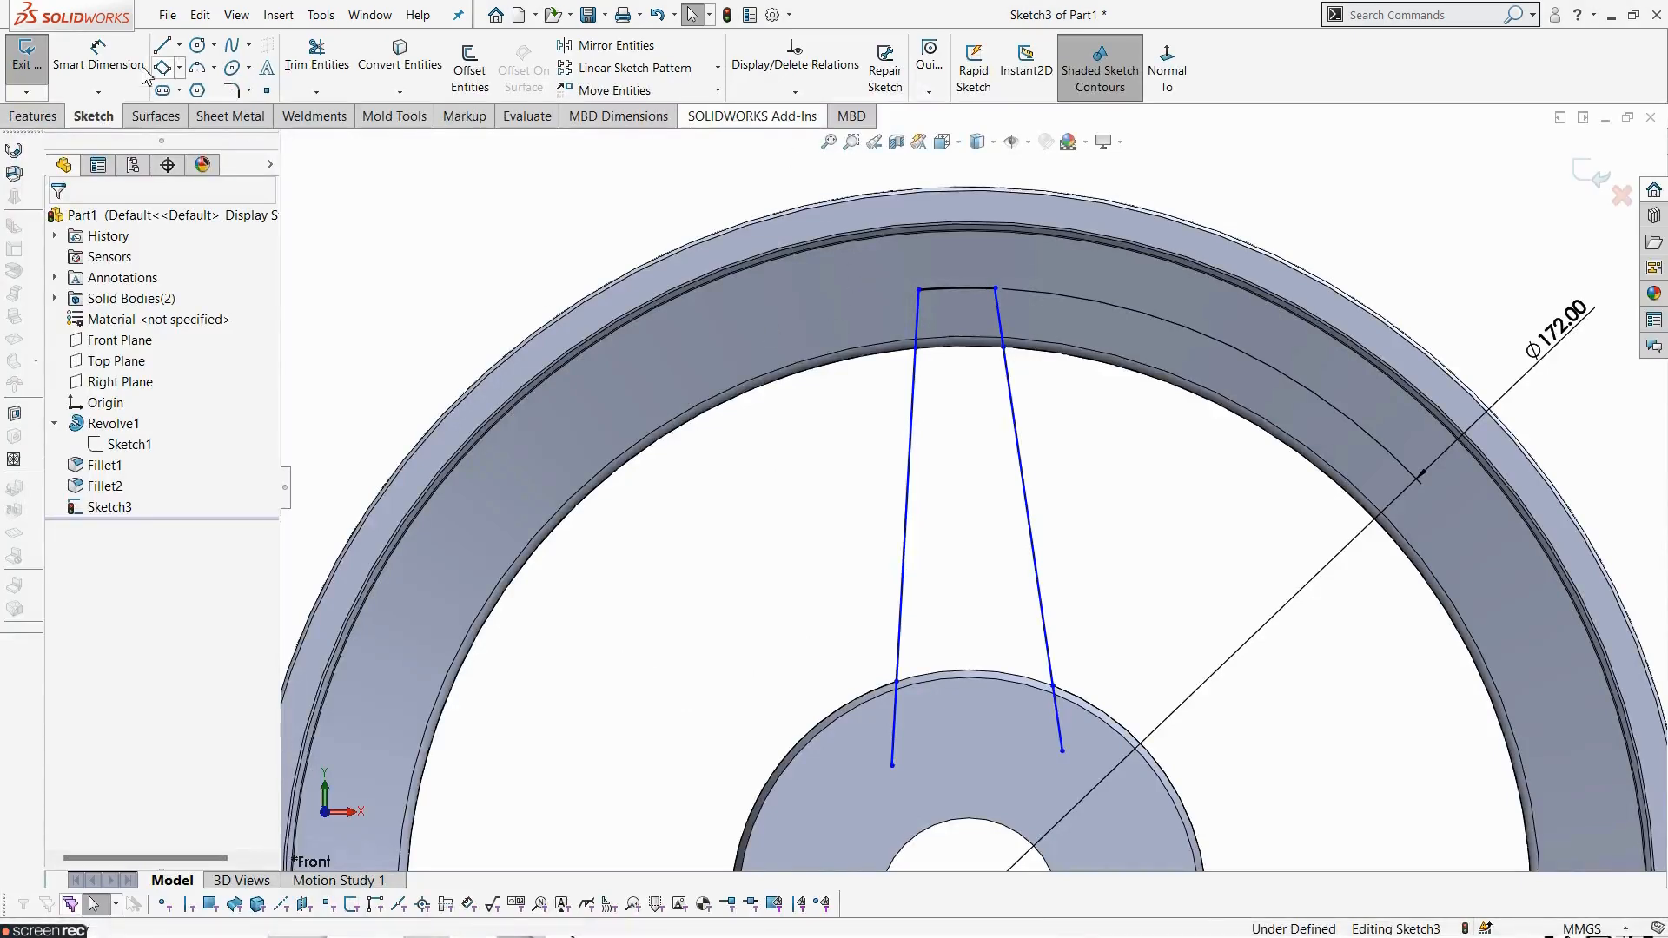
pyautogui.click(121, 70)
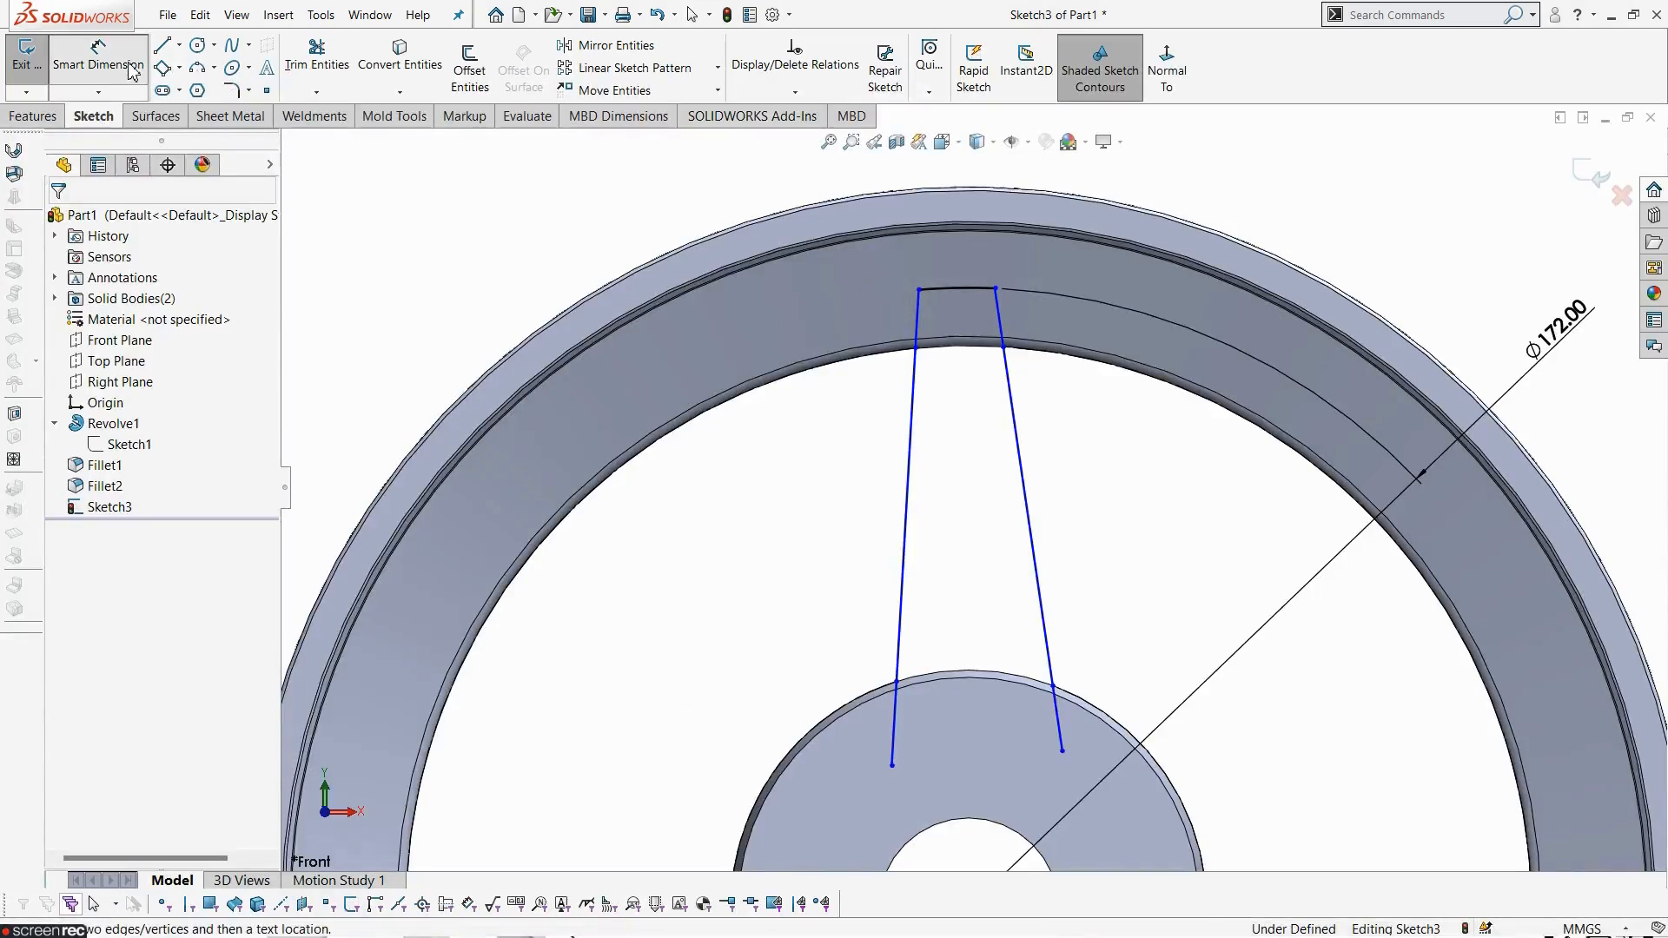
pyautogui.click(919, 344)
pyautogui.click(1003, 346)
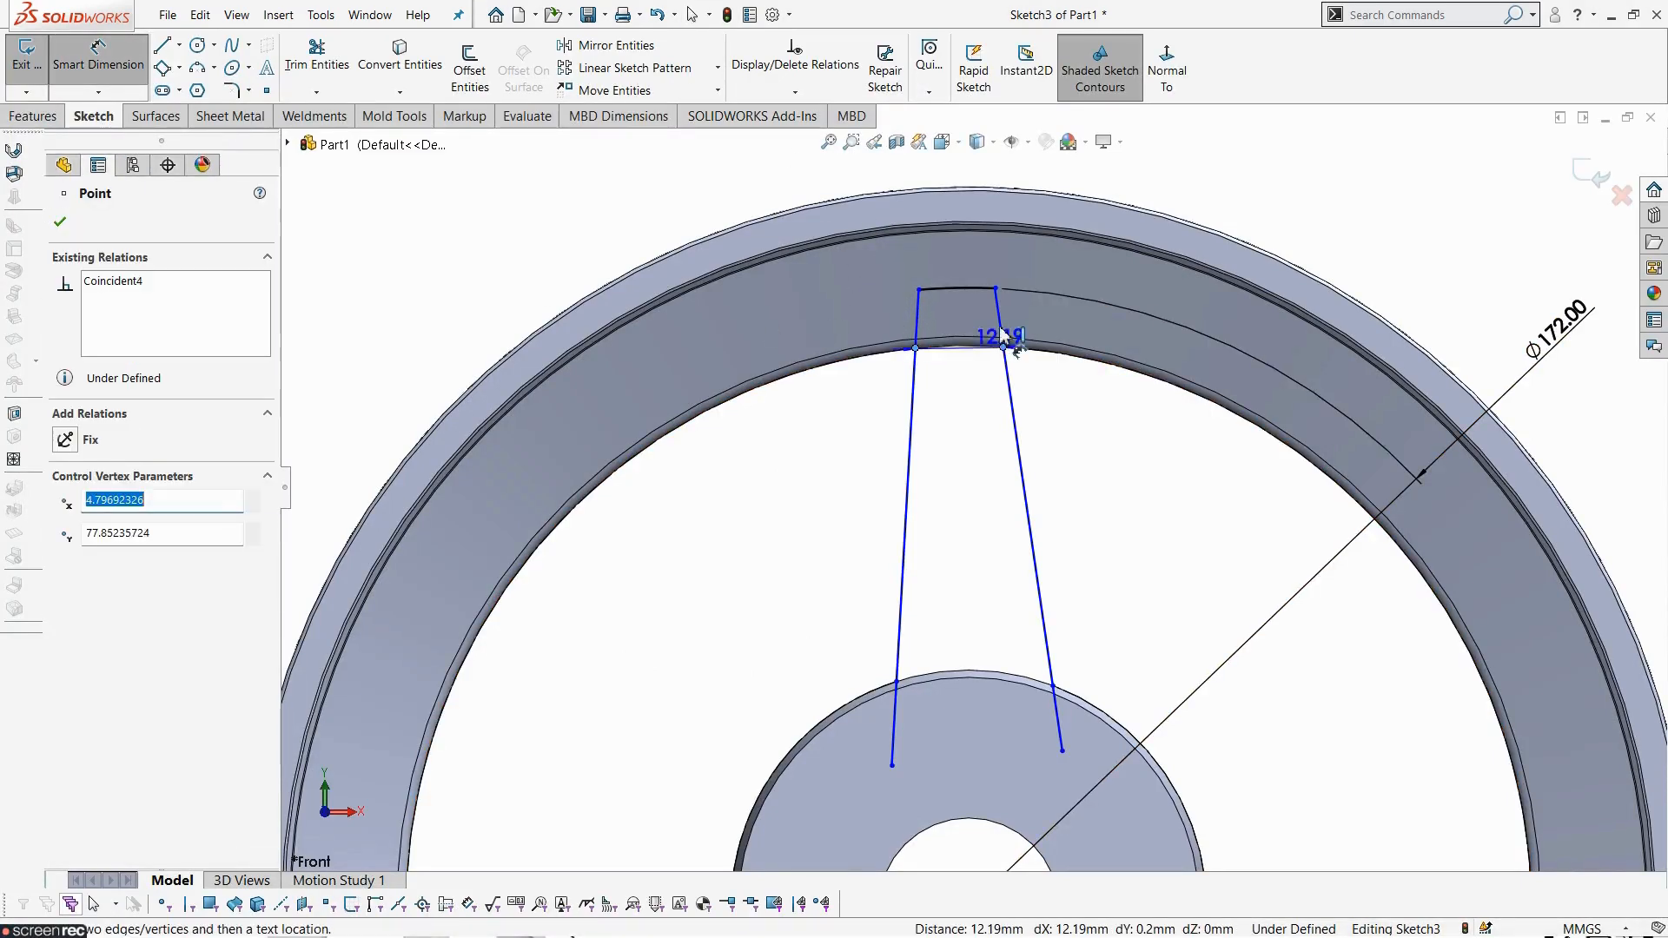
pyautogui.press('z')
pyautogui.click(966, 185)
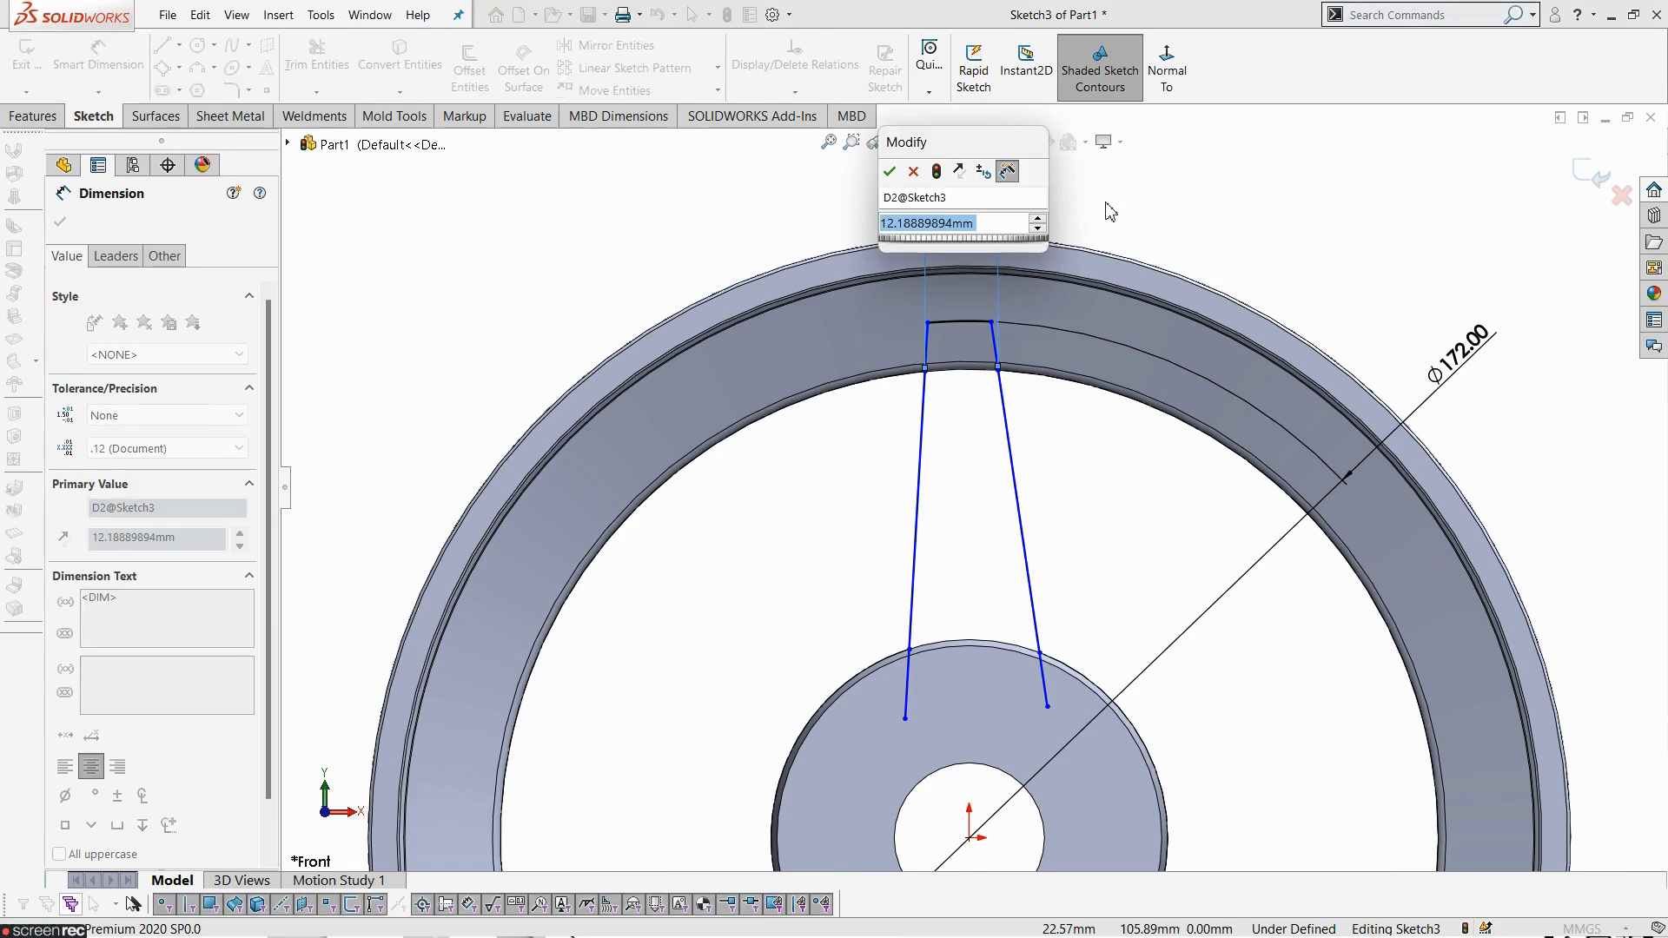
pyautogui.write('16')
pyautogui.press('Return')
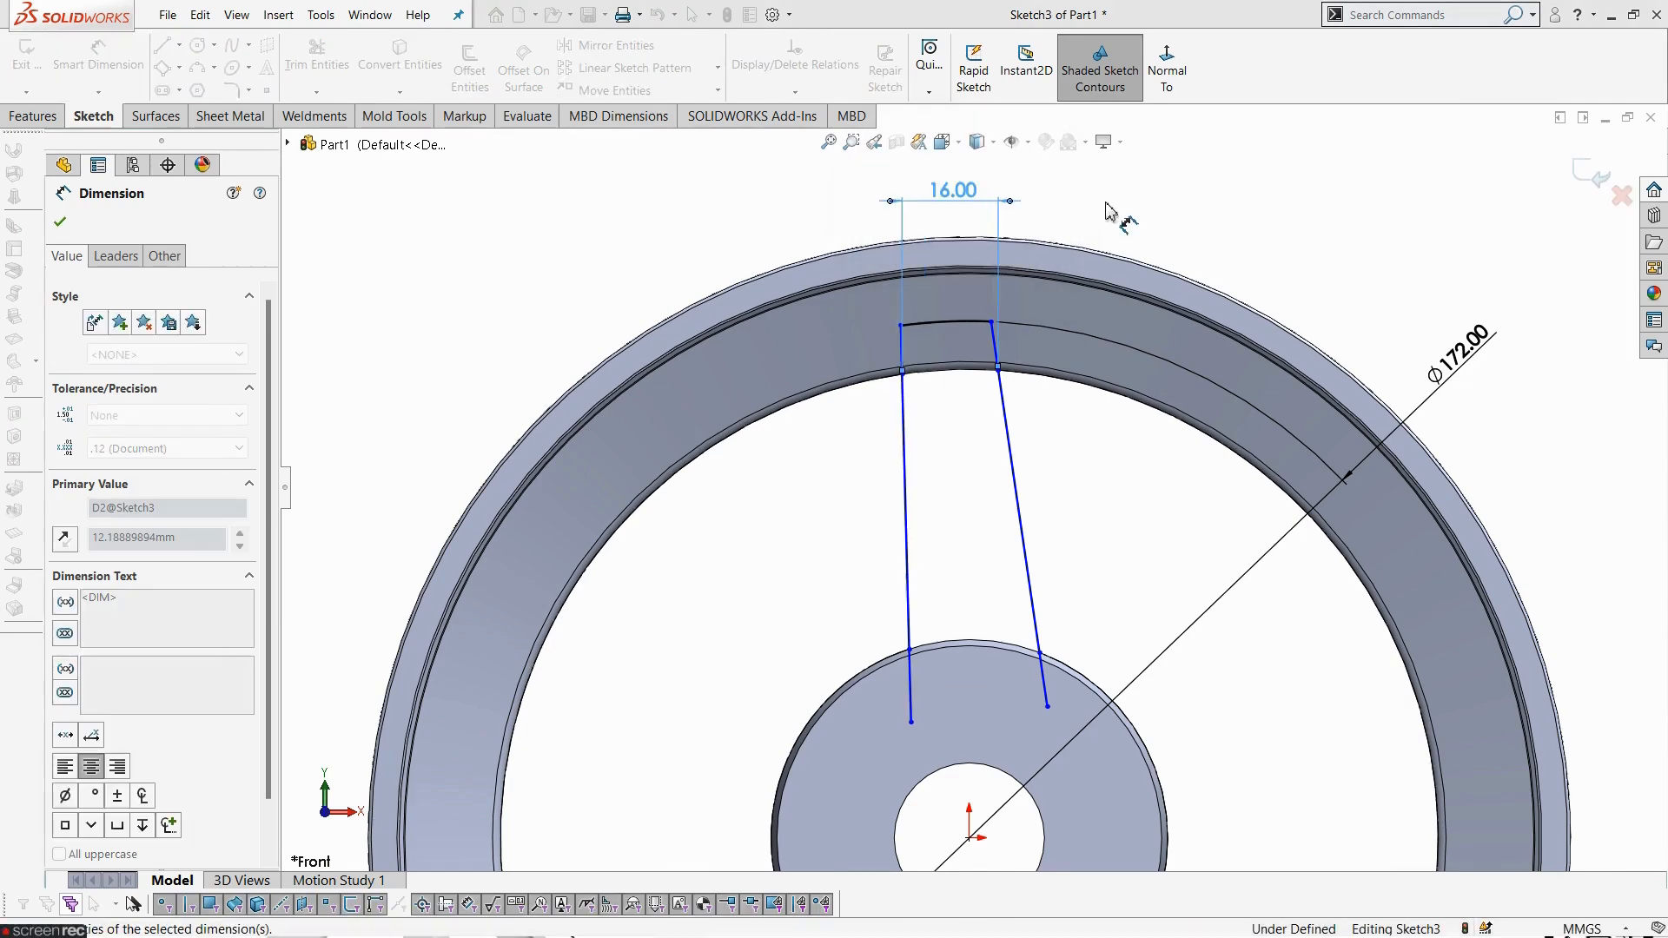
# - Dimension the horizontal distance from the origin to the left spoke line's upper endpoint as 8 mm
pyautogui.click(1059, 550)
pyautogui.scroll(2, 1059, 550)
pyautogui.scroll(-2, 1008, 522)
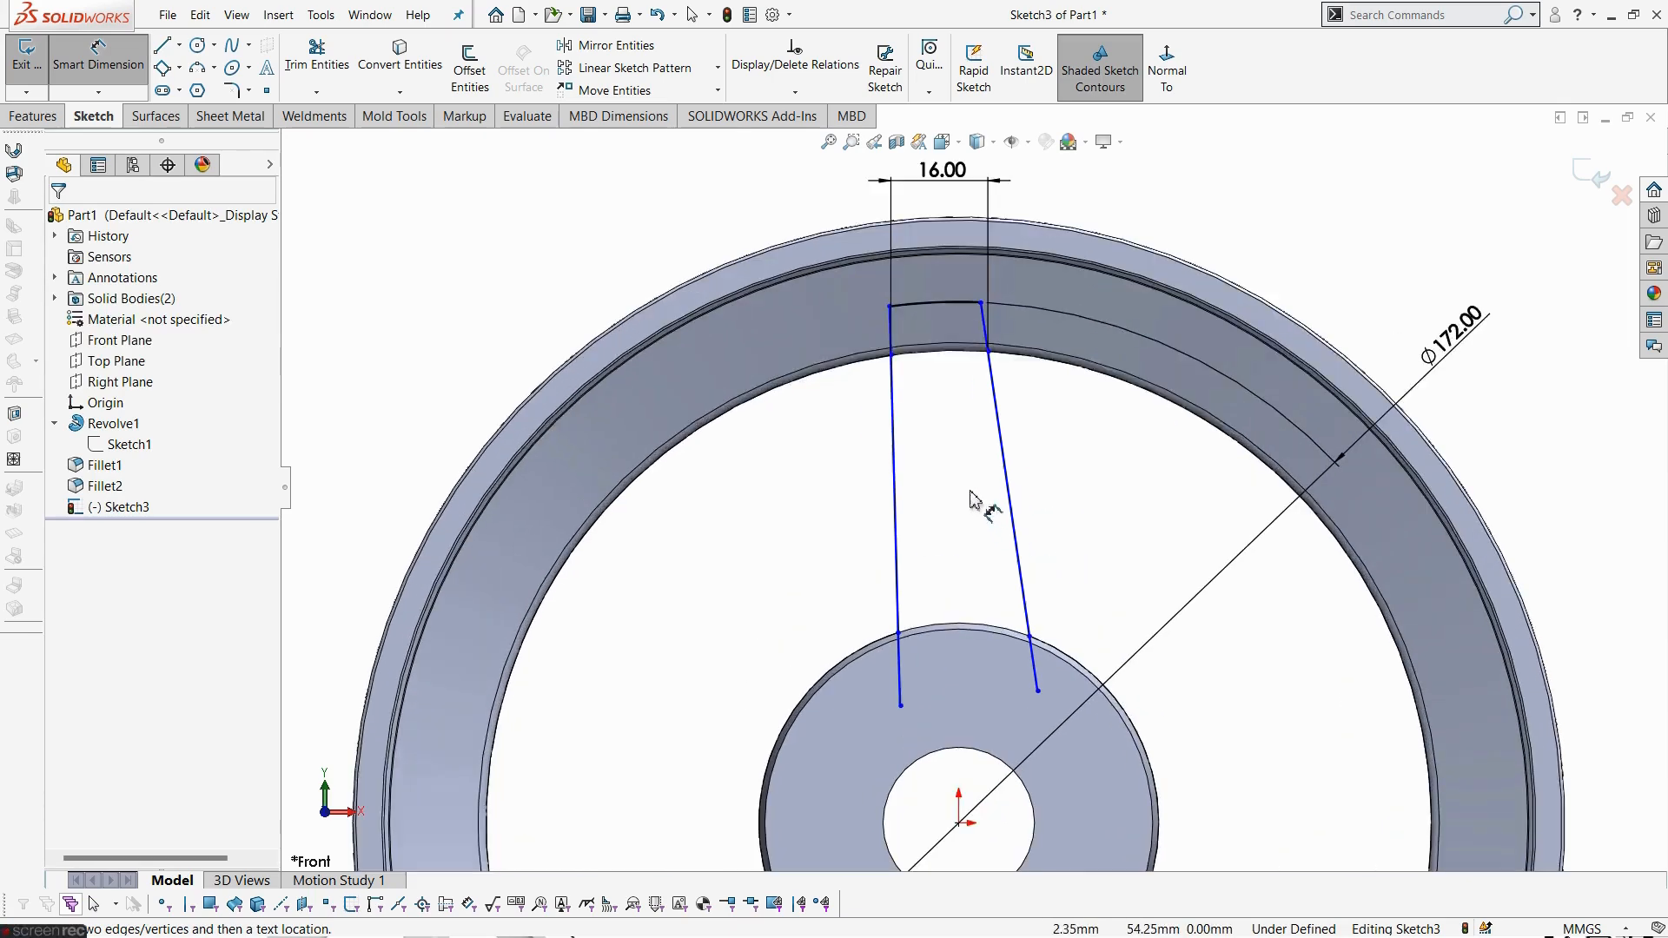
pyautogui.click(892, 356)
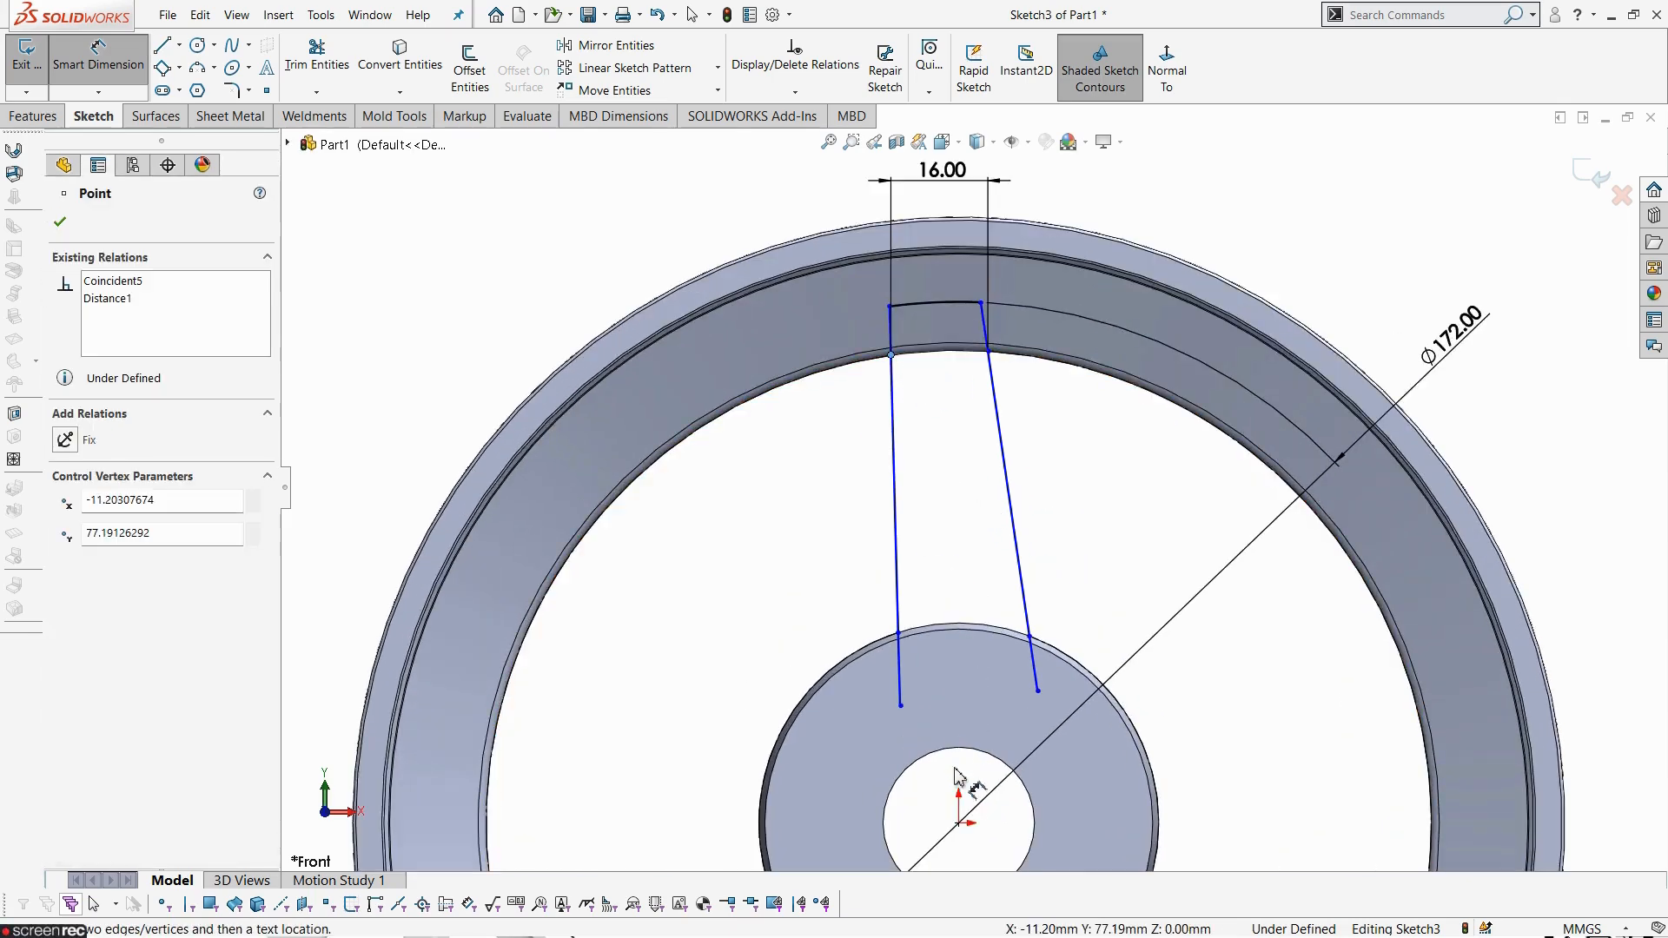
pyautogui.click(960, 822)
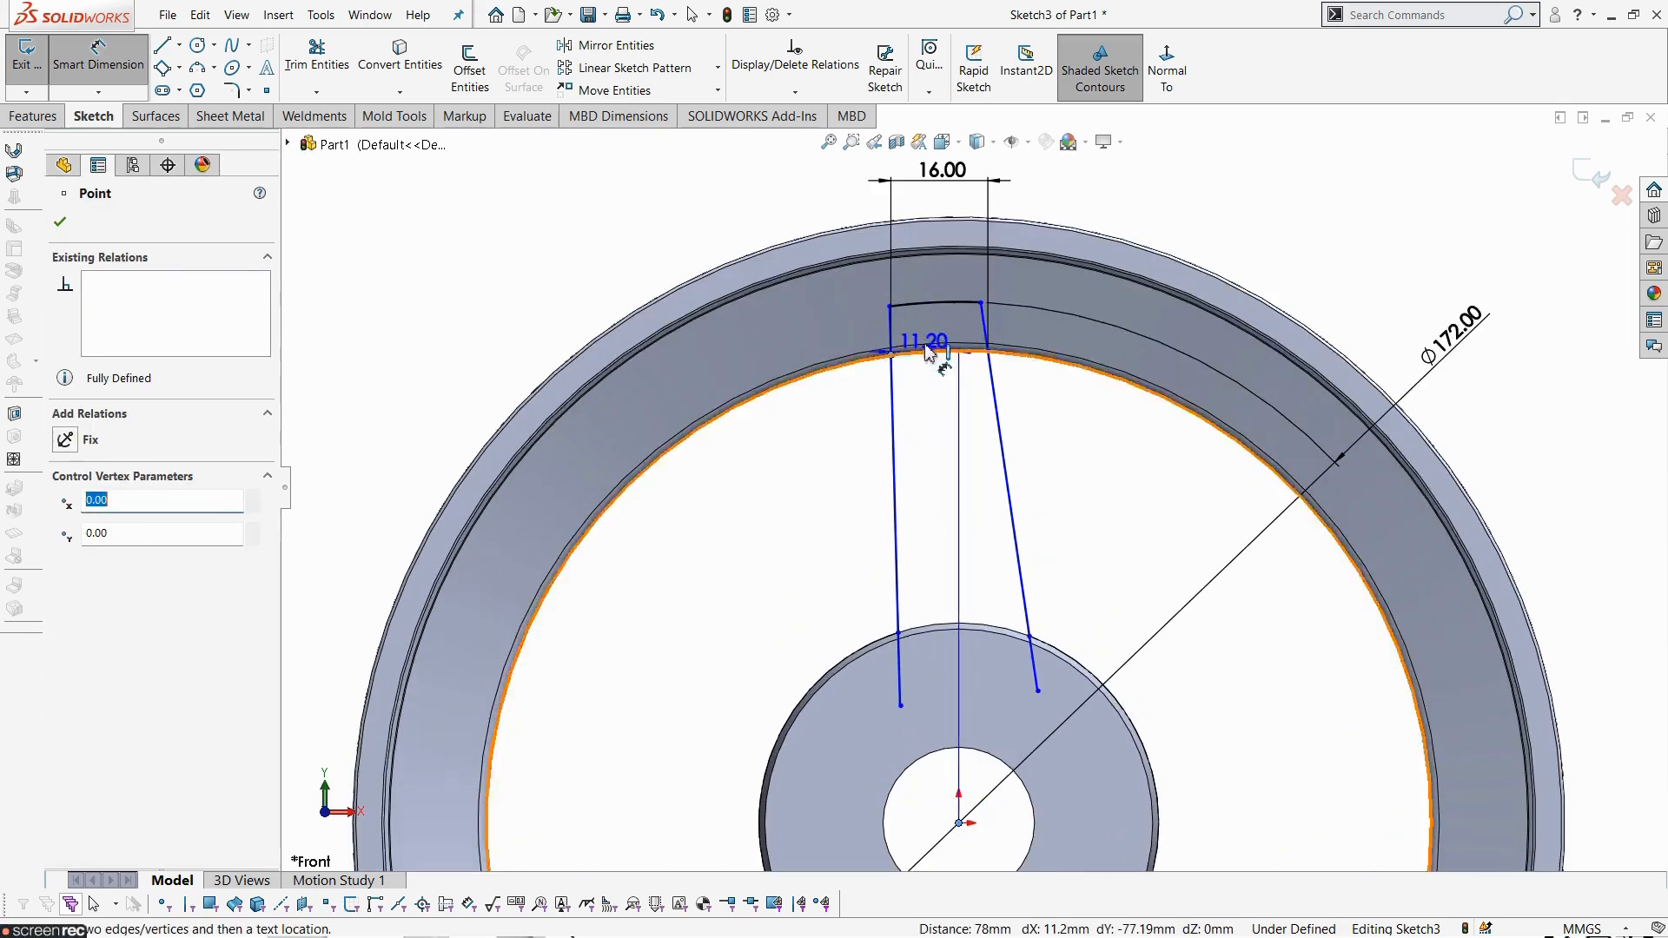
pyautogui.click(925, 284)
pyautogui.write('8')
pyautogui.press('Return')
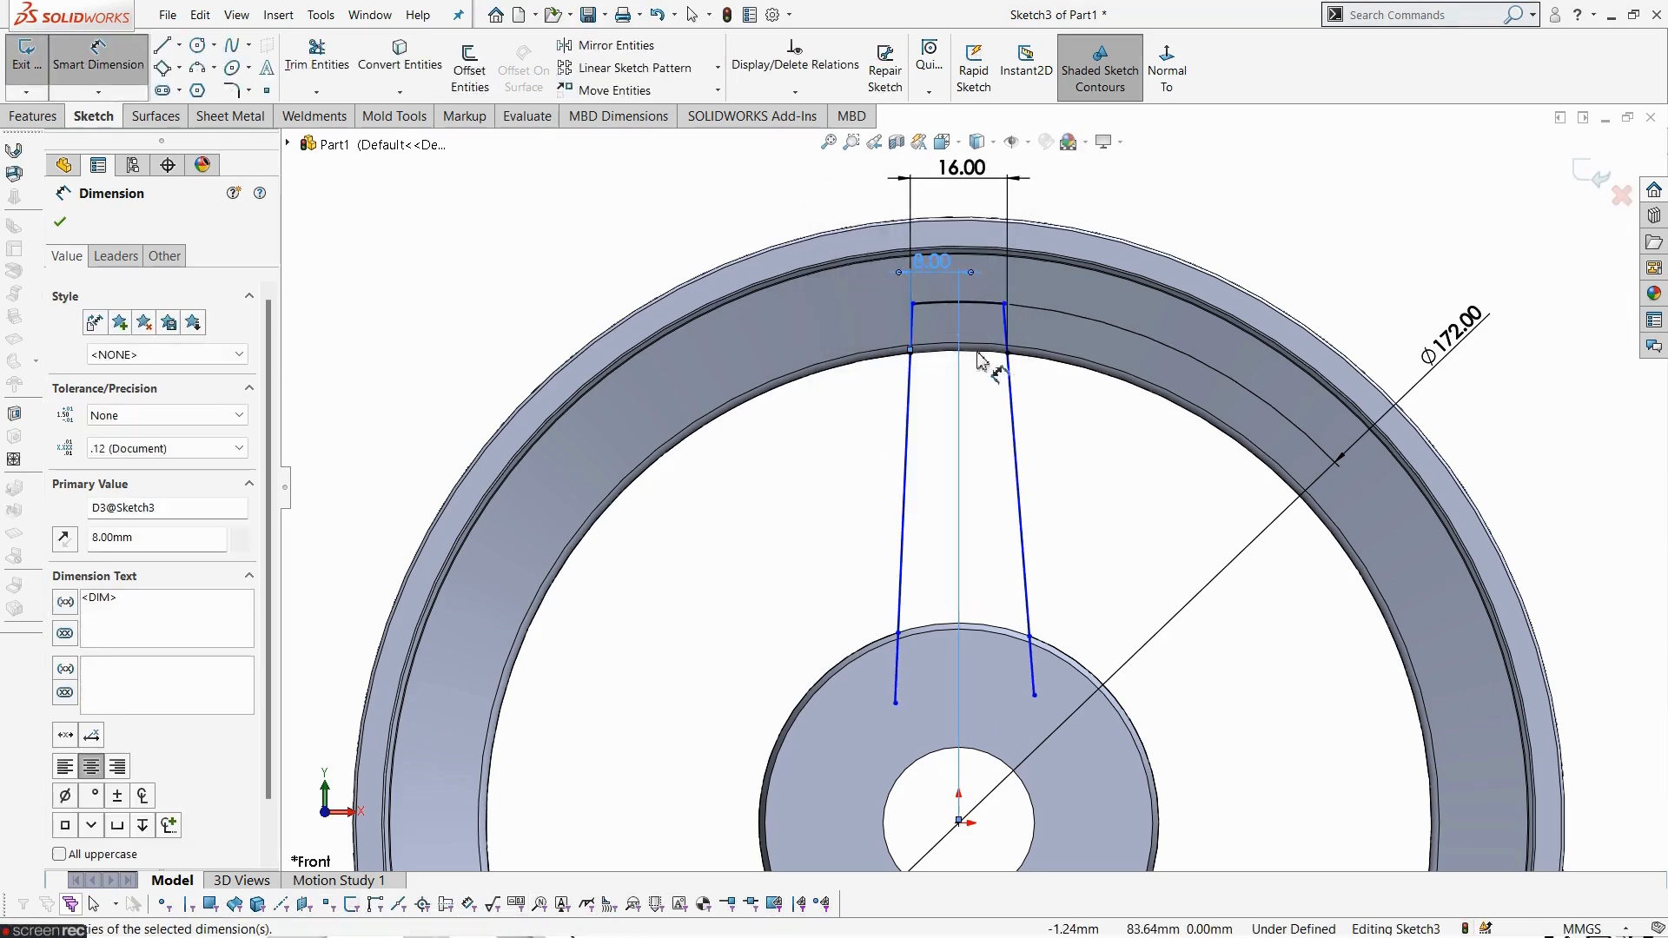
# - Review the spoke sketch and compare it with the drawing's front view
pyautogui.scroll(-2, 977, 708)
pyautogui.scroll(3, 969, 534)
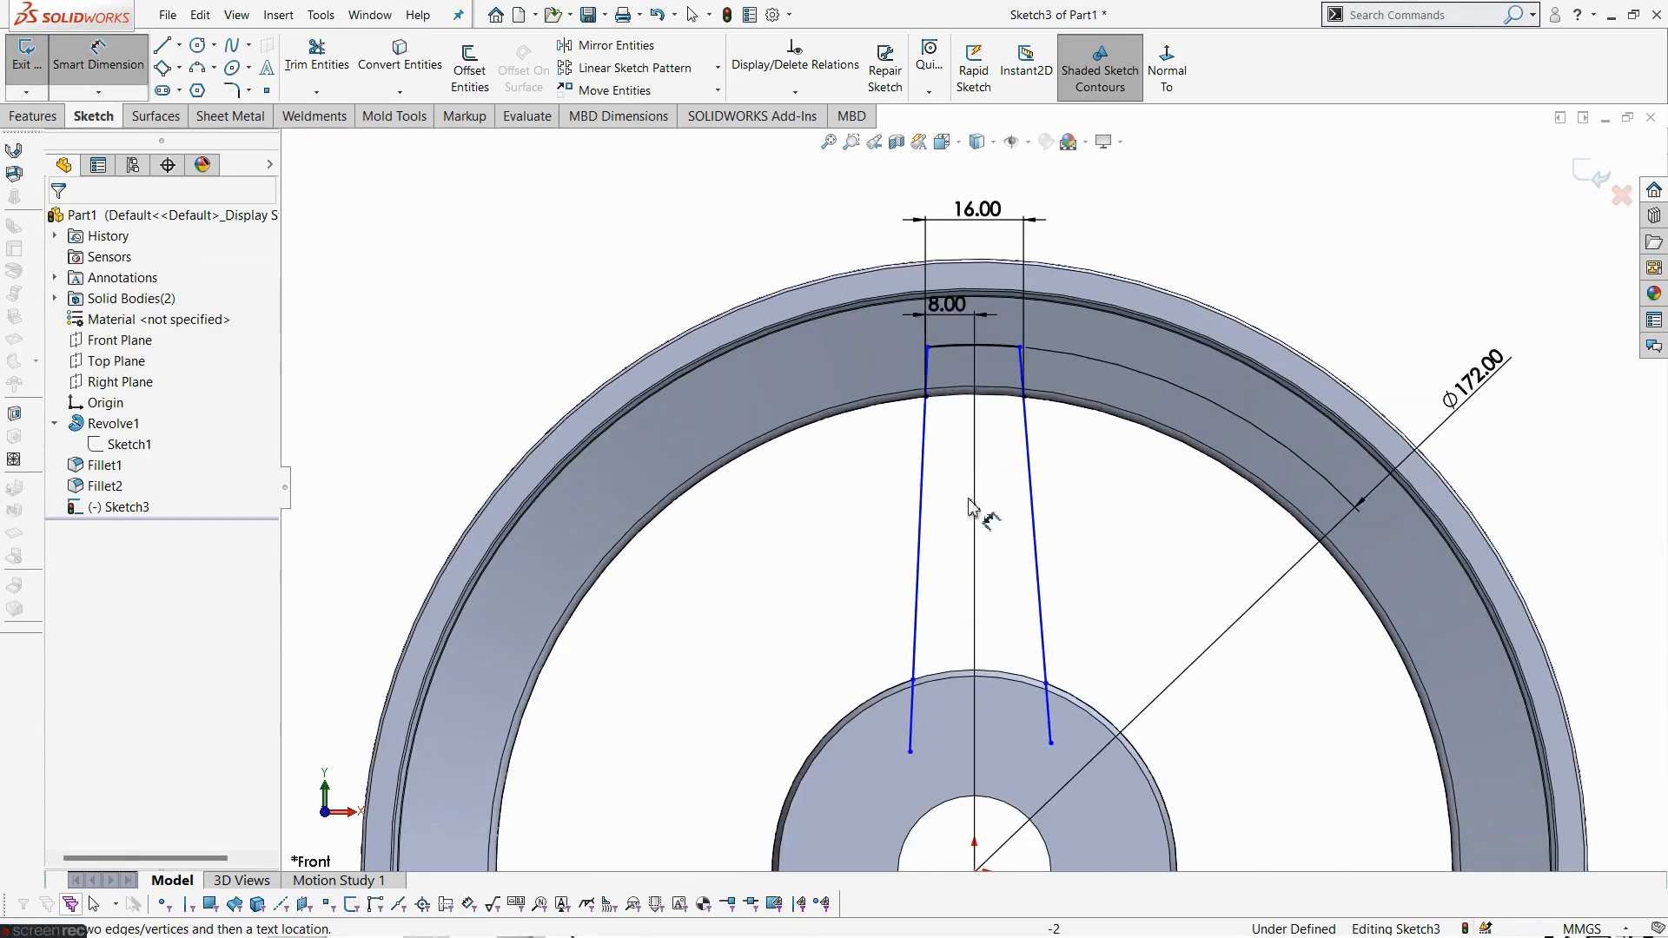
pyautogui.scroll(-2, 995, 617)
pyautogui.scroll(3, 982, 695)
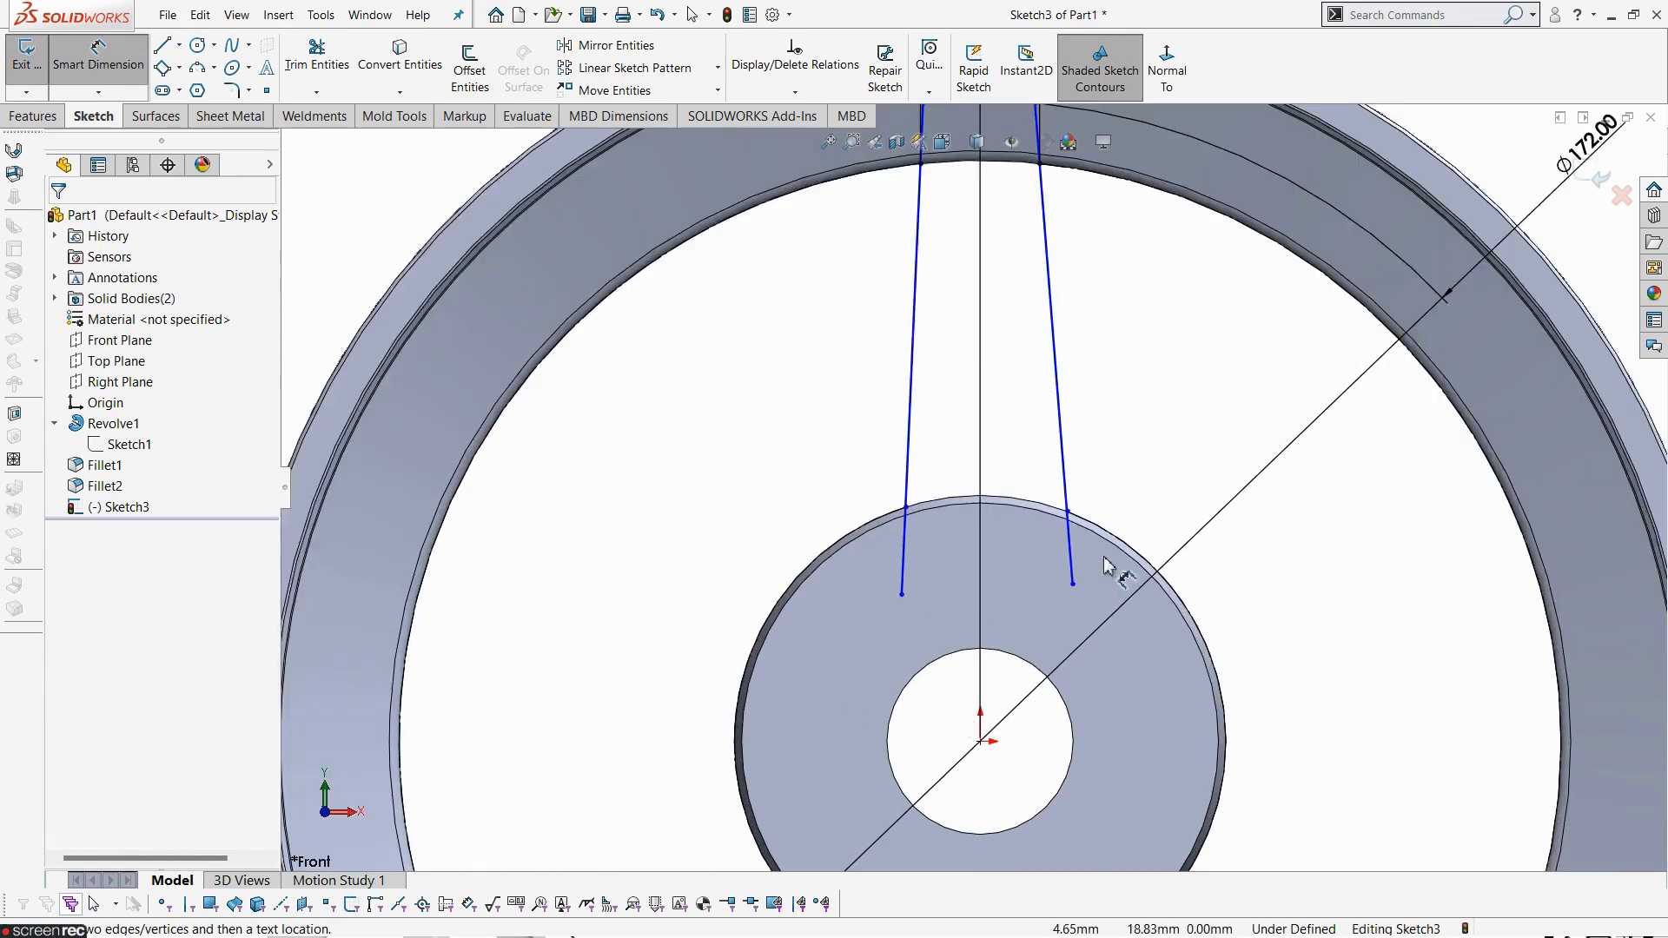
pyautogui.hotkey('alt', 'Tab')
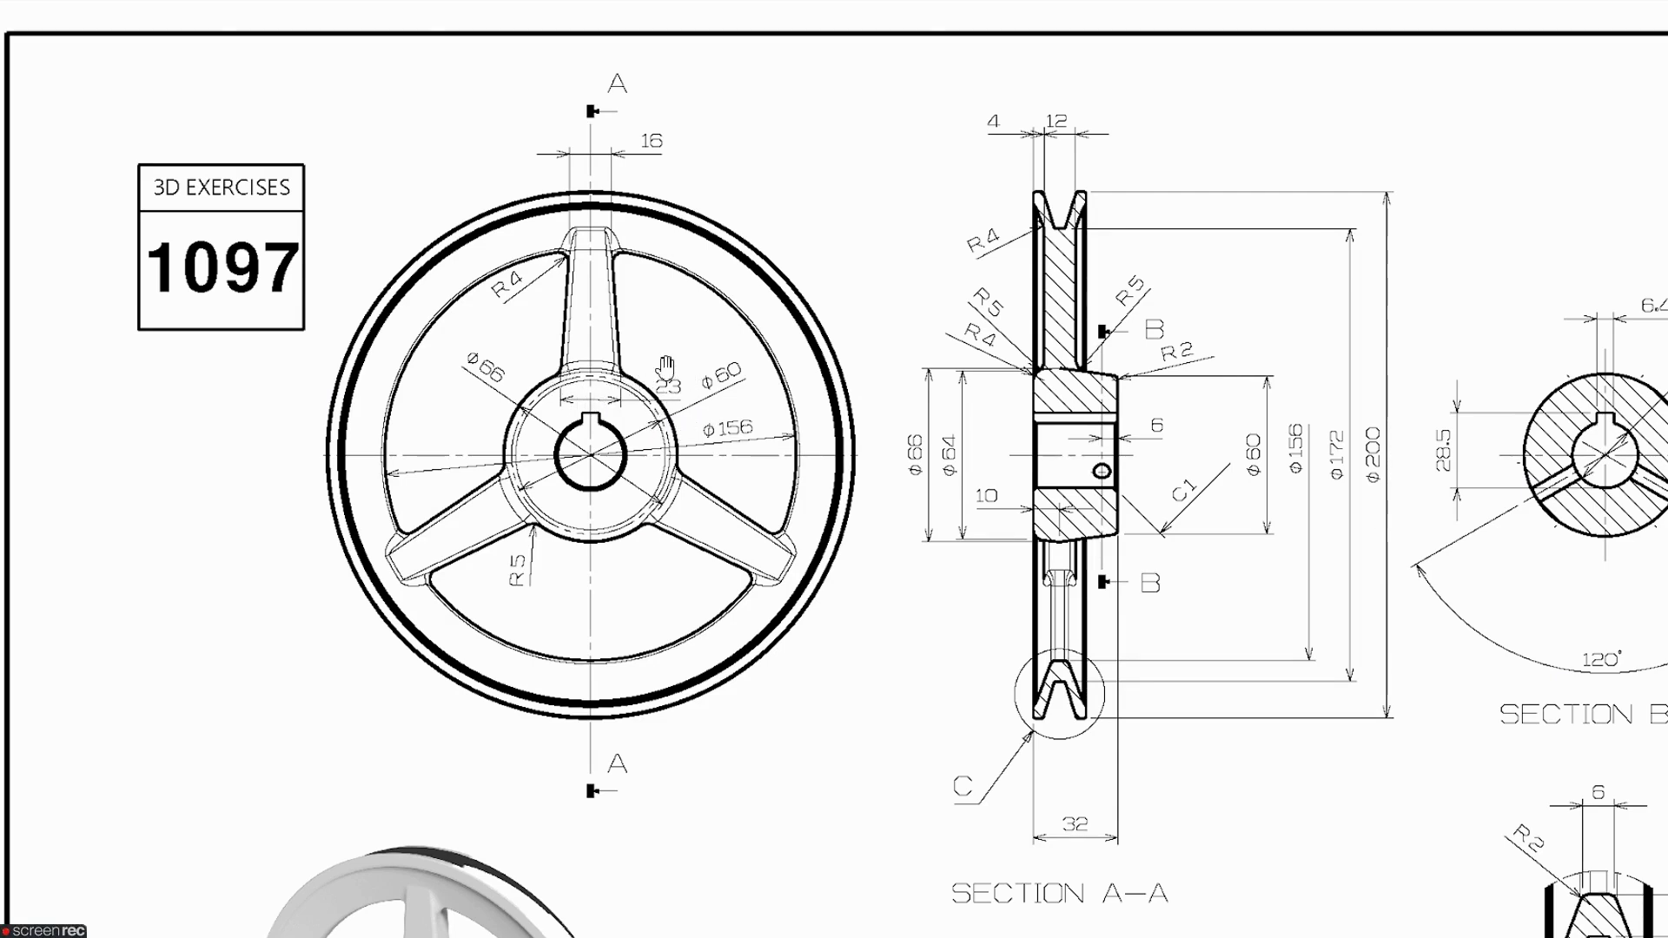
pyautogui.hotkey('alt', 'Tab')
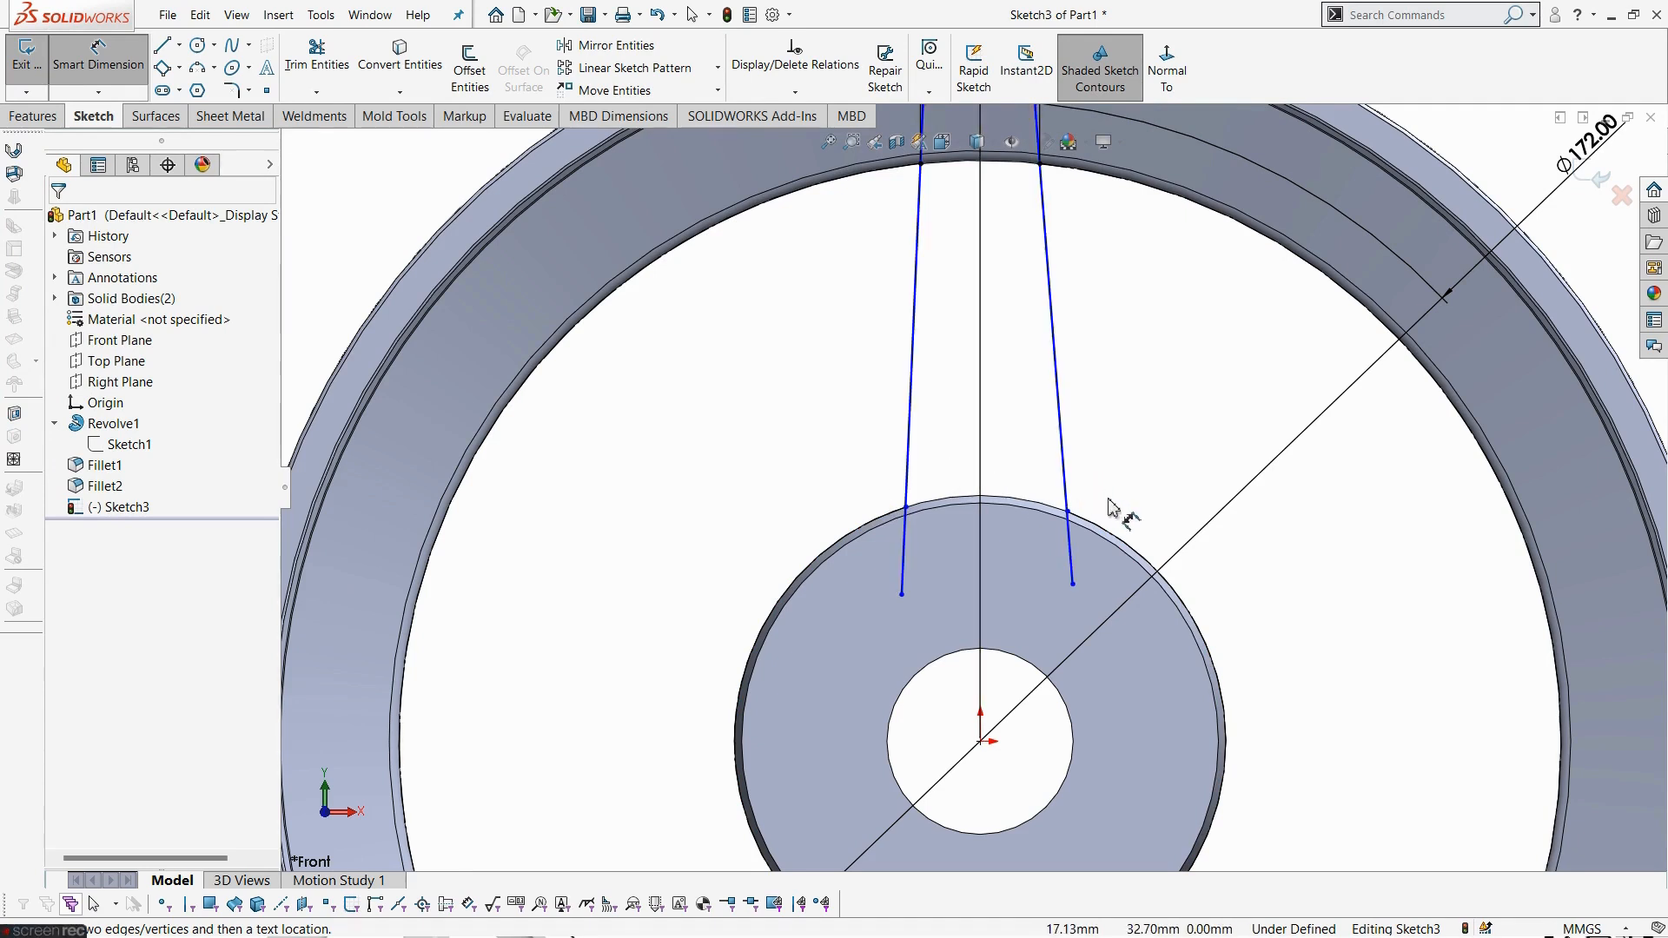
# - Dimension the distance between the spoke lines' lower endpoints as 23 mm
pyautogui.click(906, 507)
pyautogui.click(1068, 512)
pyautogui.click(1008, 586)
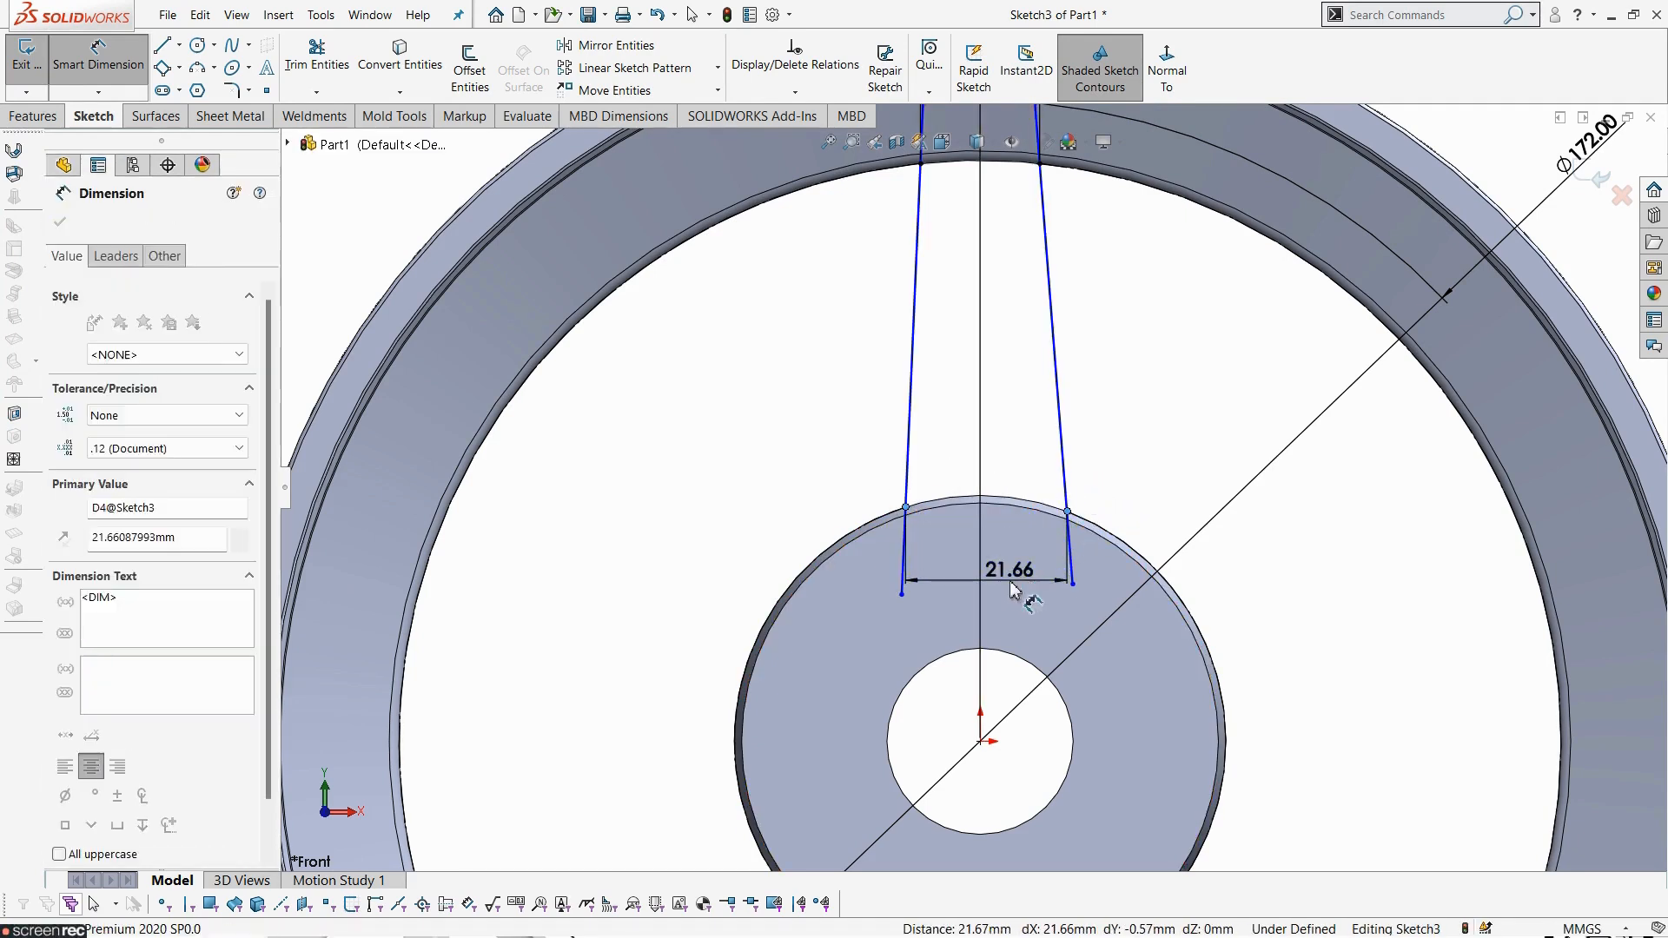
pyautogui.write('23')
pyautogui.press('Return')
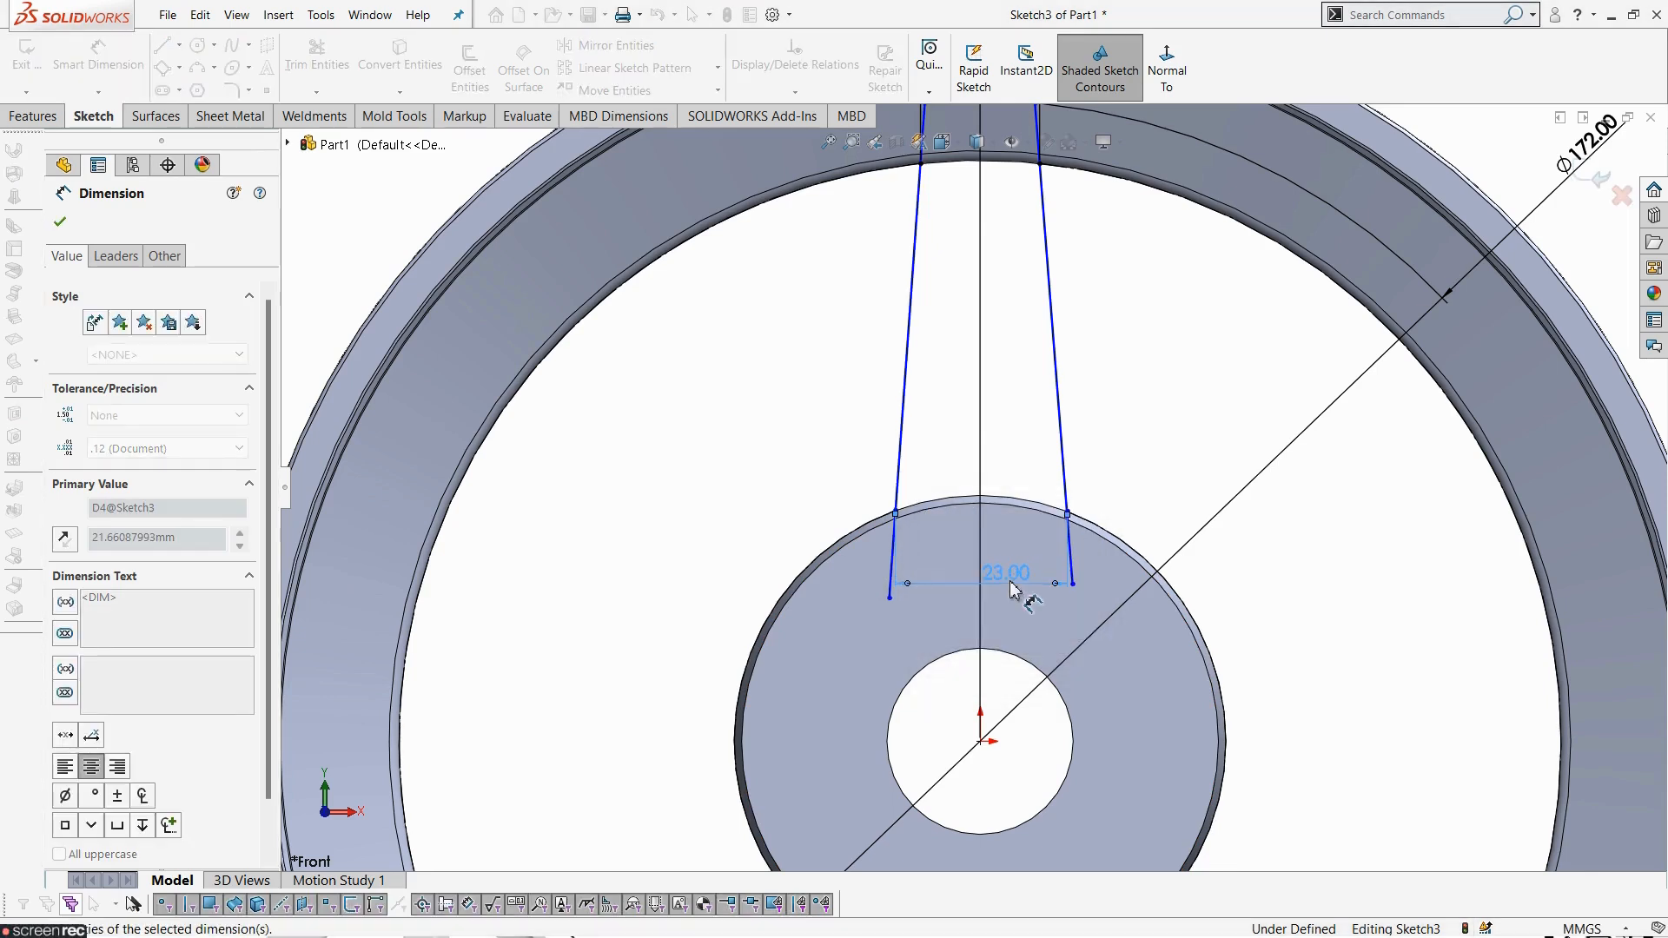
# - Dimension the horizontal distance from the origin to the left spoke line's lower endpoint as 23/2 mm
pyautogui.click(895, 512)
pyautogui.click(980, 741)
pyautogui.click(934, 476)
pyautogui.write('23/2')
pyautogui.press('Return')
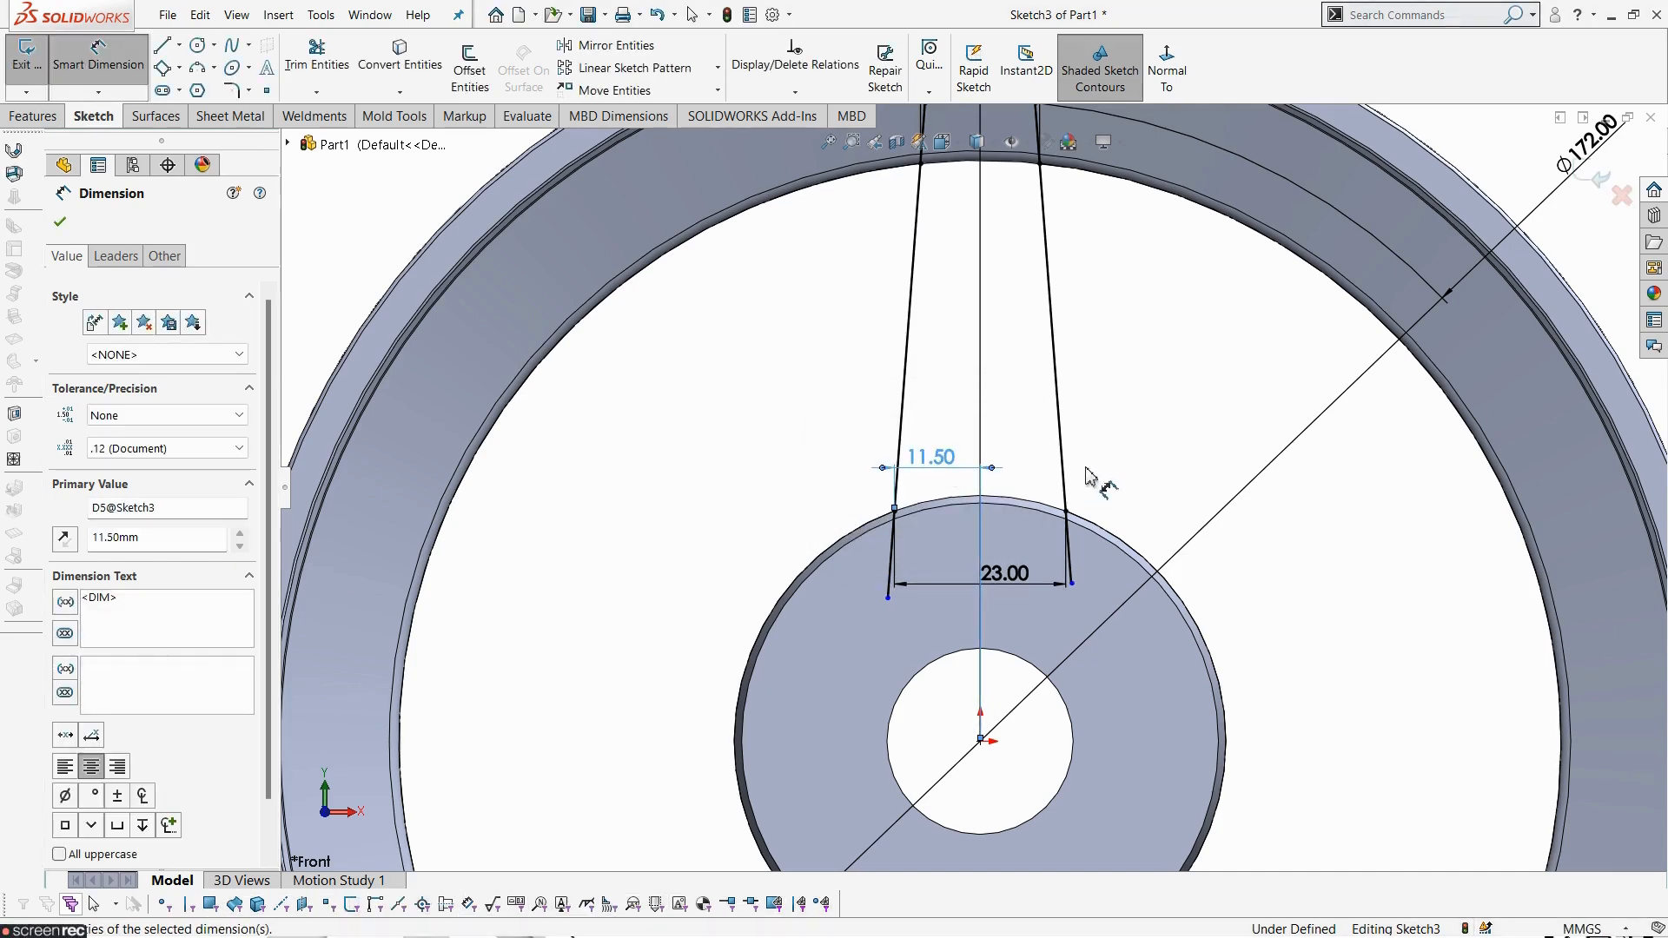
pyautogui.click(1091, 465)
# - Inspect the spoke lines' lower endpoints and their position on the hub up close
pyautogui.scroll(-3, 917, 572)
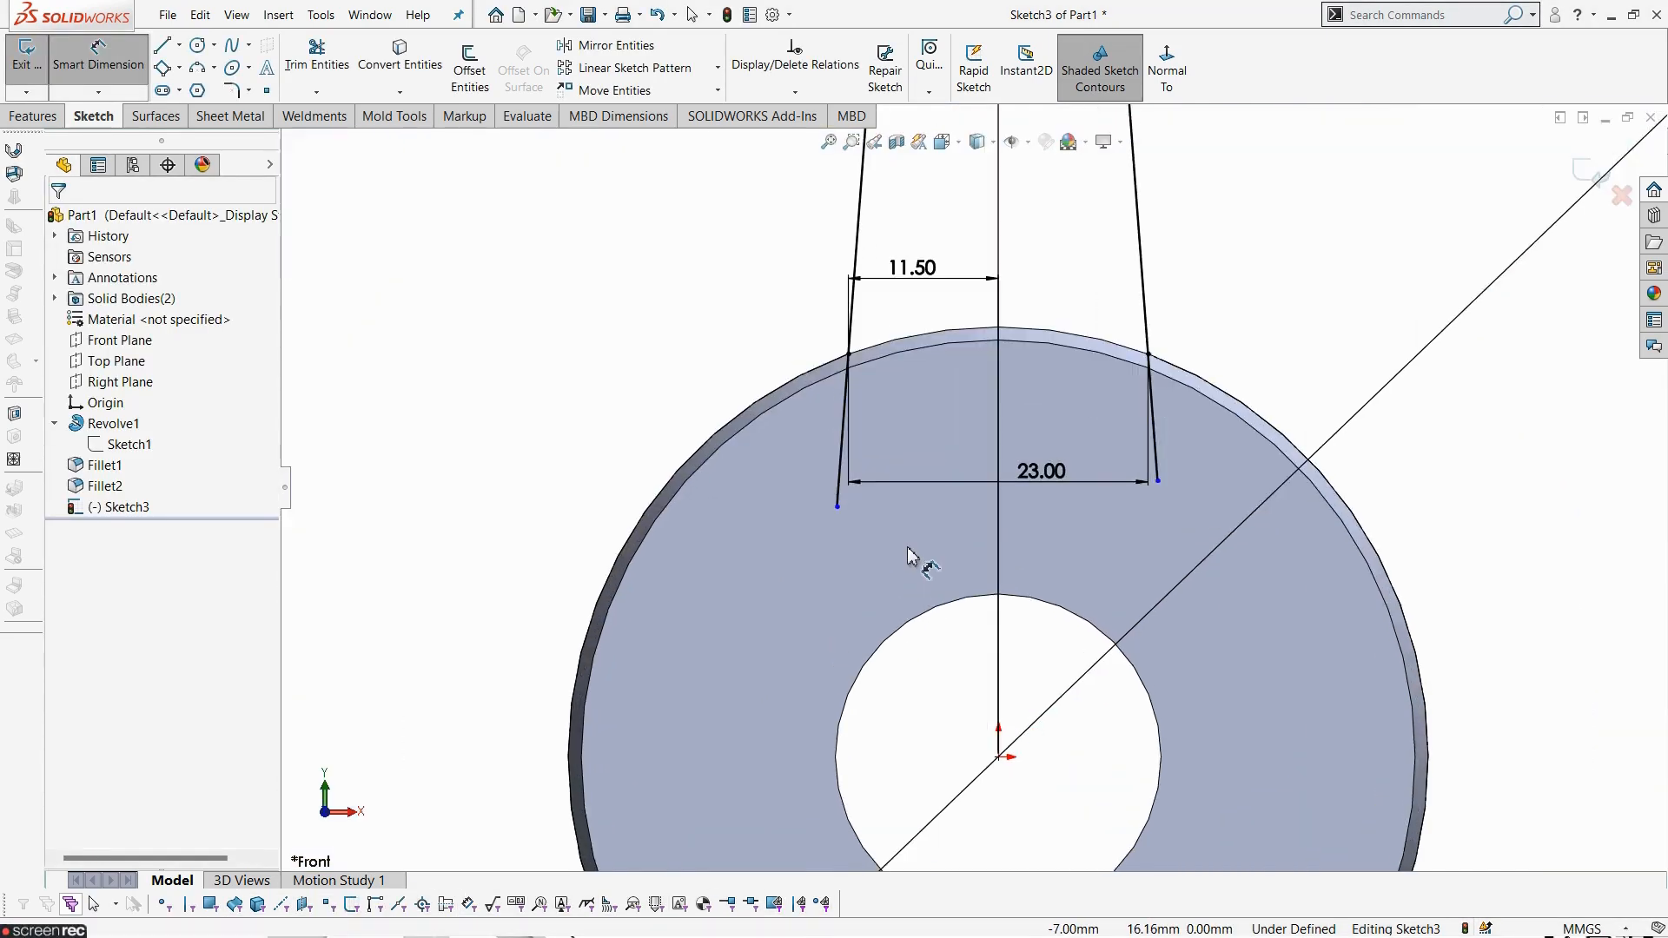
pyautogui.press('Escape')
pyautogui.scroll(5, 894, 539)
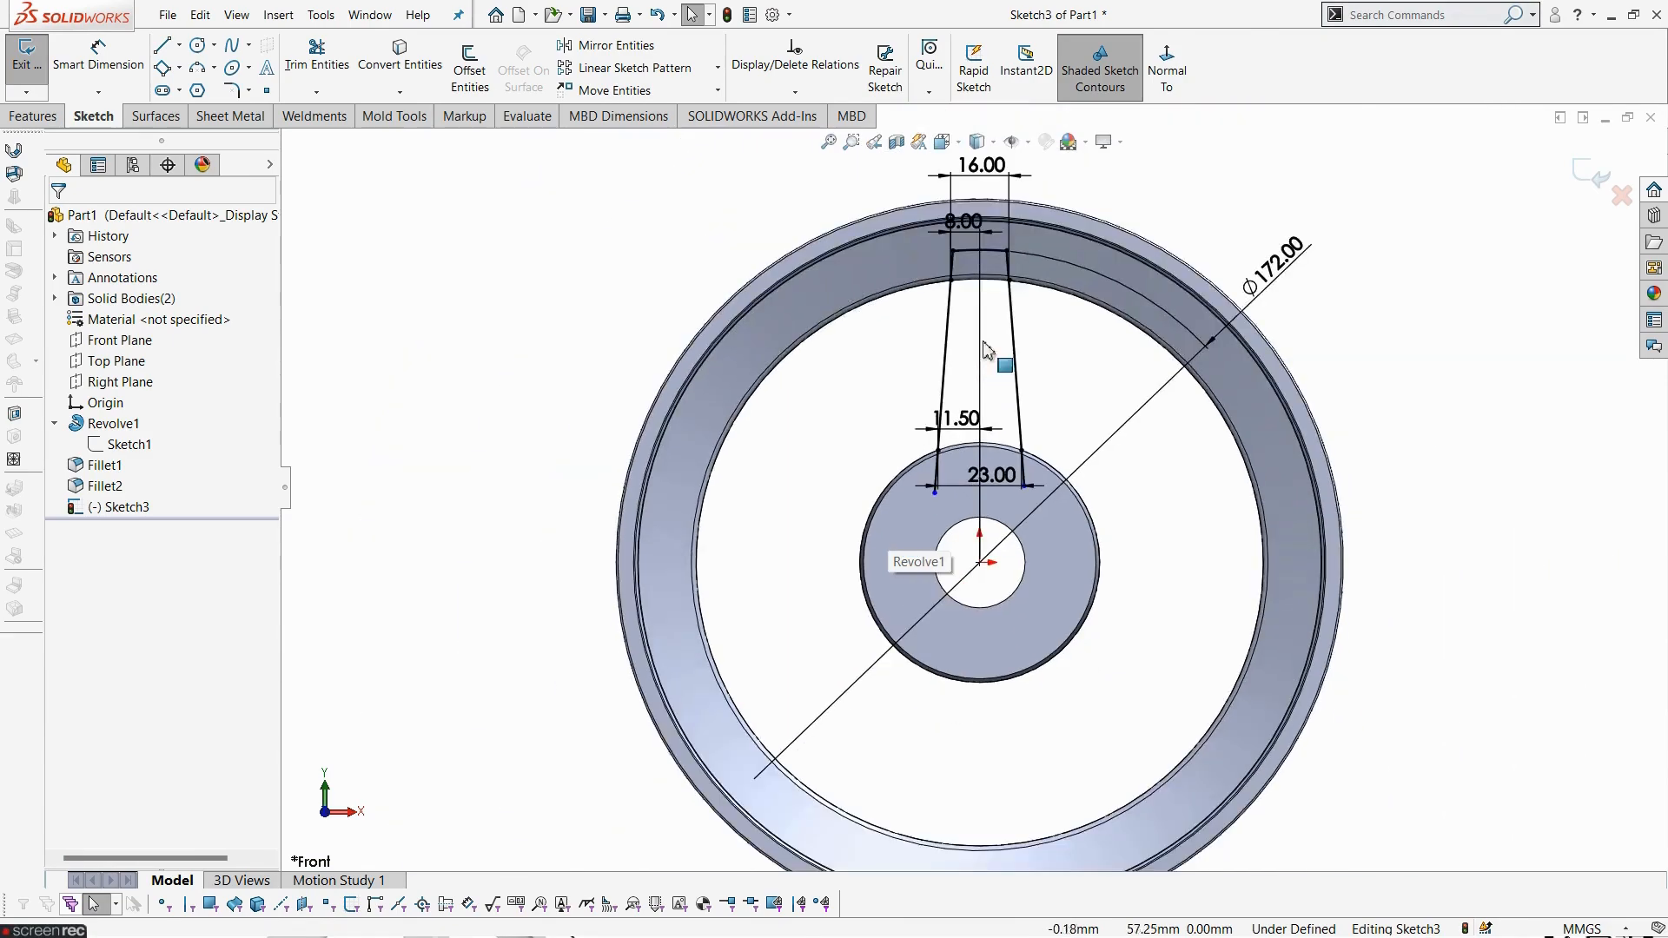
pyautogui.scroll(-4, 999, 217)
pyautogui.scroll(-1, 1062, 847)
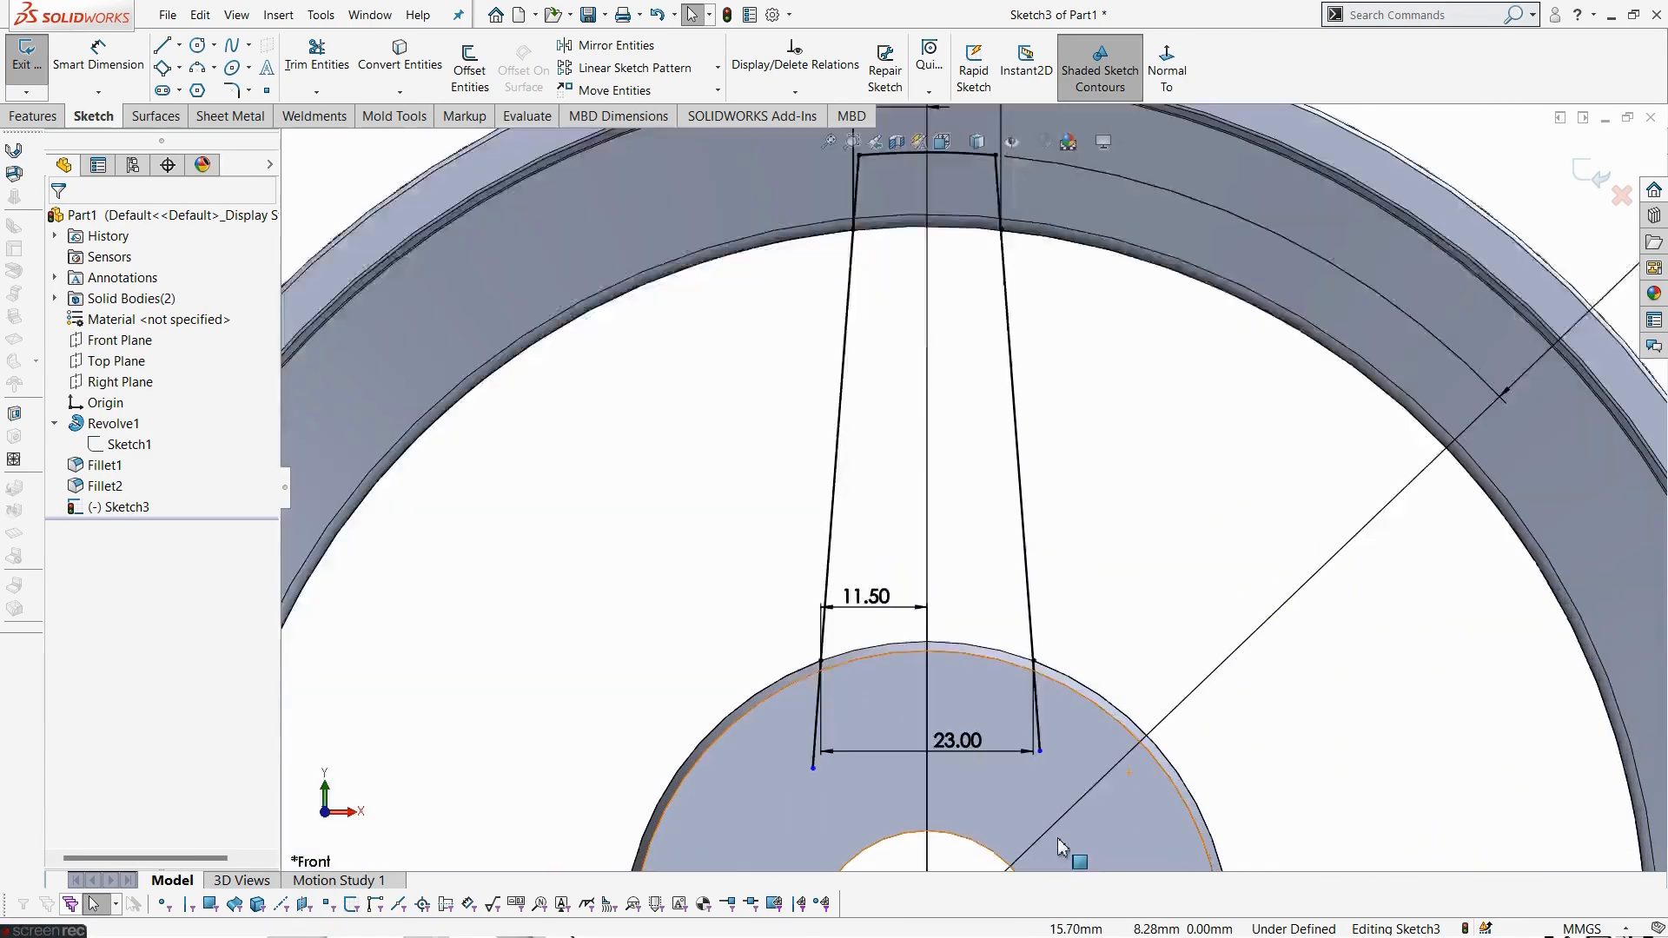
pyautogui.scroll(-2, 1062, 847)
pyautogui.click(1008, 649)
pyautogui.moveTo(1020, 650); pyautogui.dragTo(1015, 641)
pyautogui.scroll(2, 875, 689)
pyautogui.scroll(-3, 853, 686)
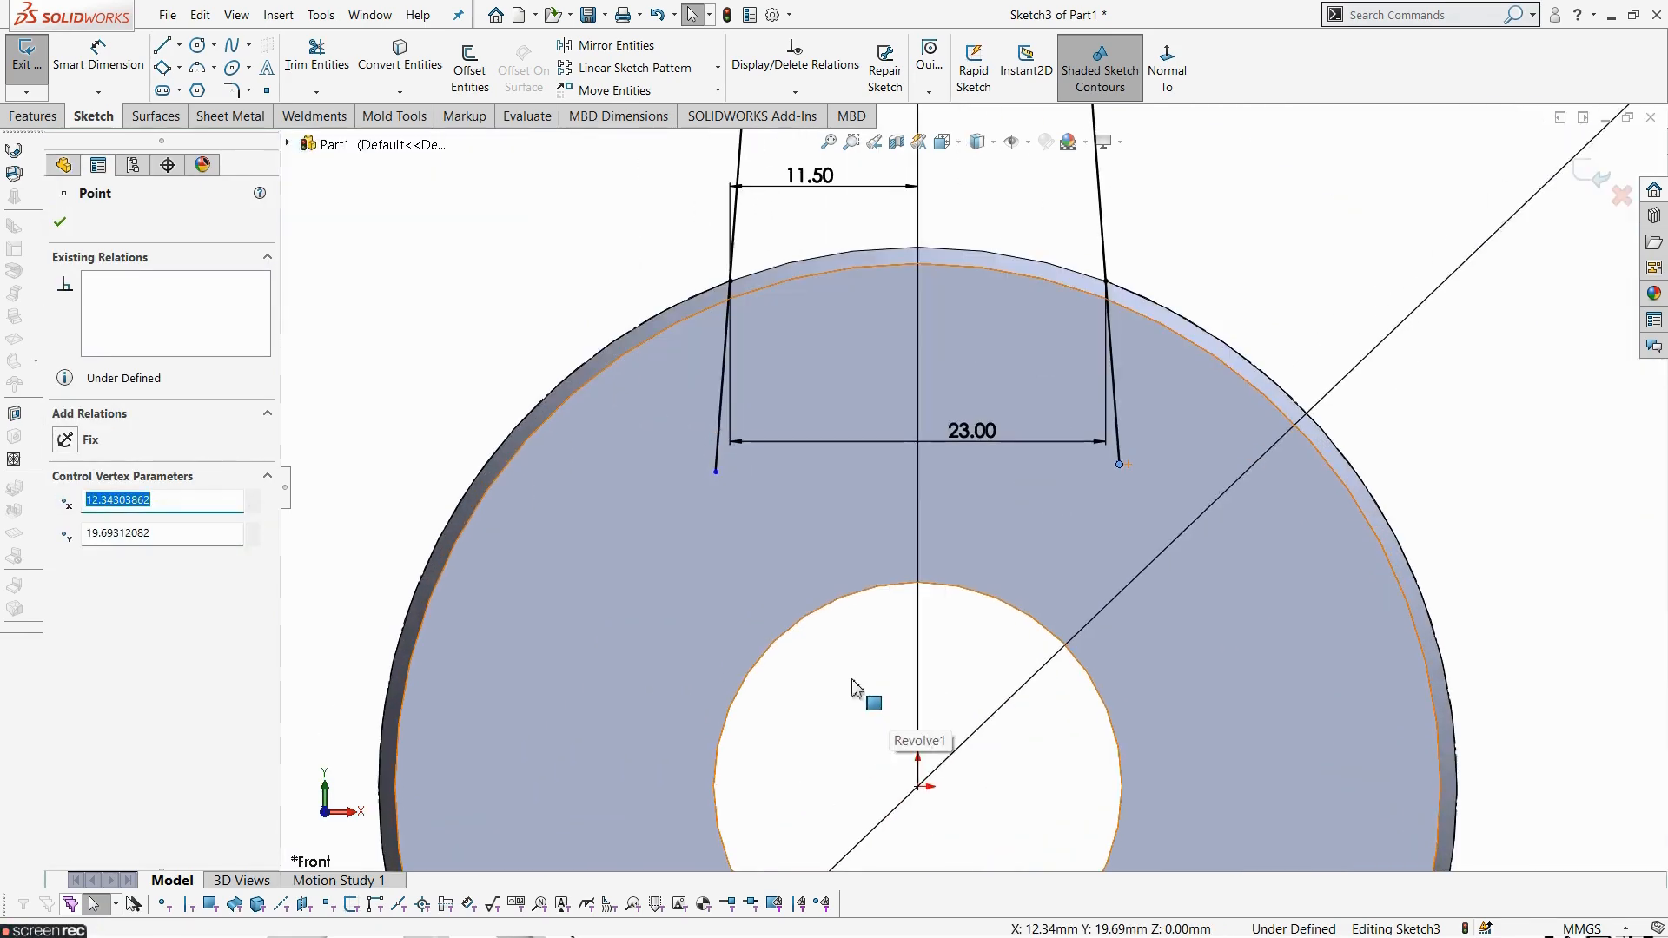
pyautogui.click(853, 687)
# - Sketch a circle centered on the origin that crosses both spoke lines just above their lower ends
pyautogui.click(199, 45)
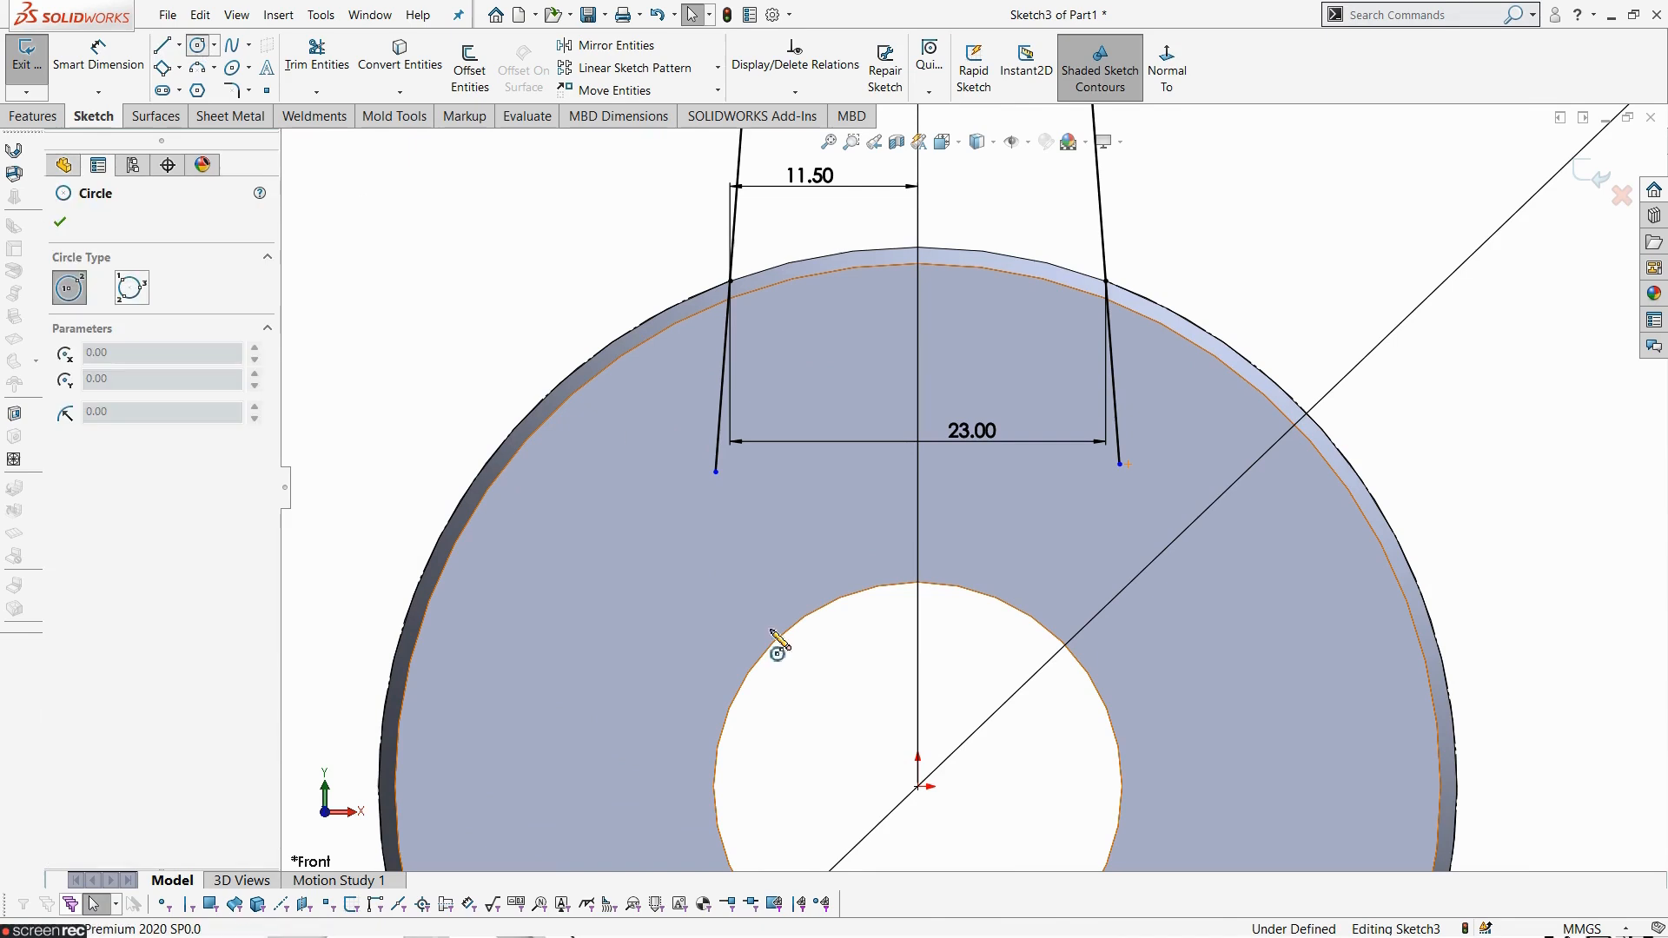
pyautogui.click(919, 788)
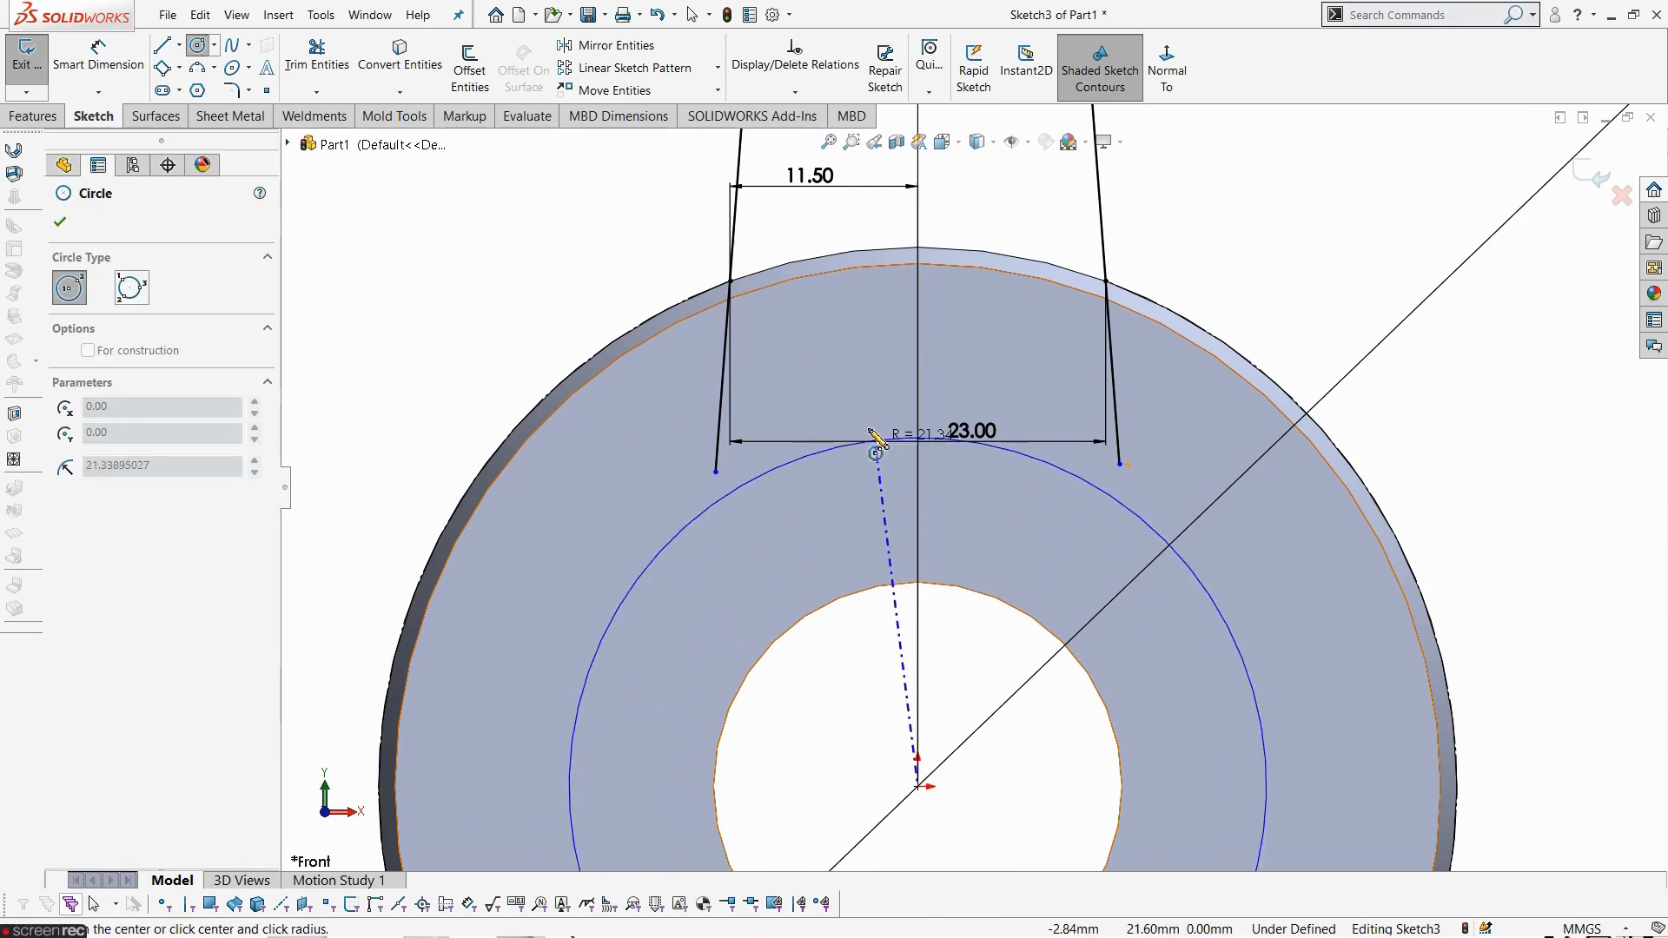
pyautogui.click(868, 373)
pyautogui.press('Escape')
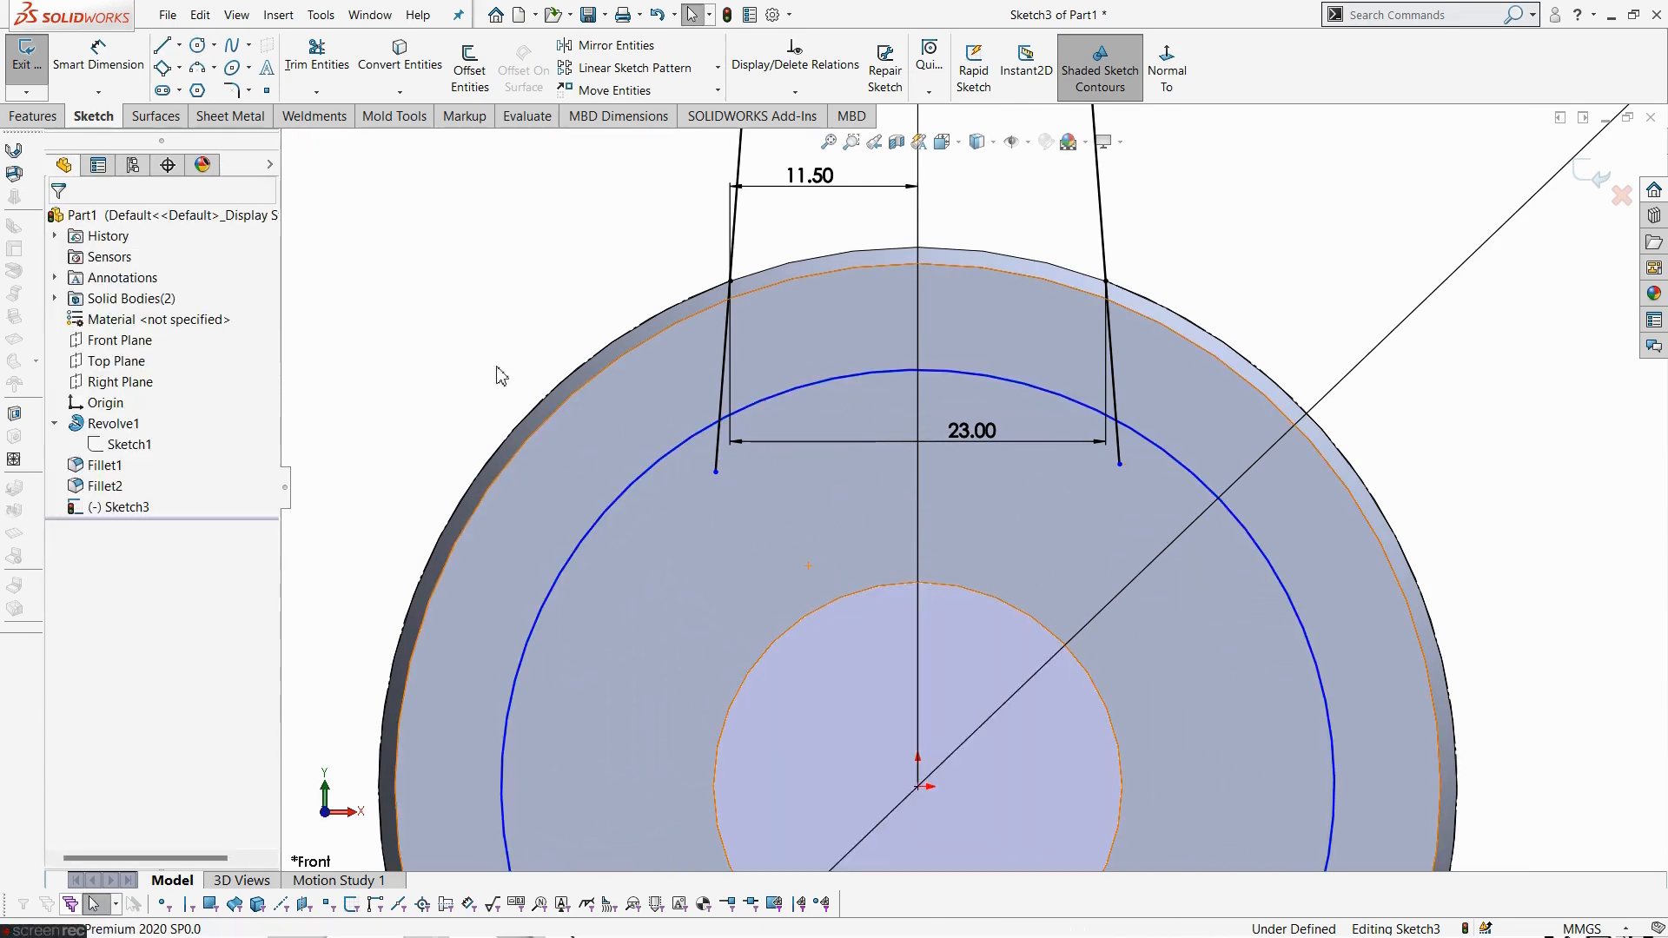
# - Trim the circle outside the spoke and the line stubs below it, leaving an arc that closes the spoke profile
pyautogui.click(318, 61)
pyautogui.moveTo(613, 431); pyautogui.dragTo(669, 567)
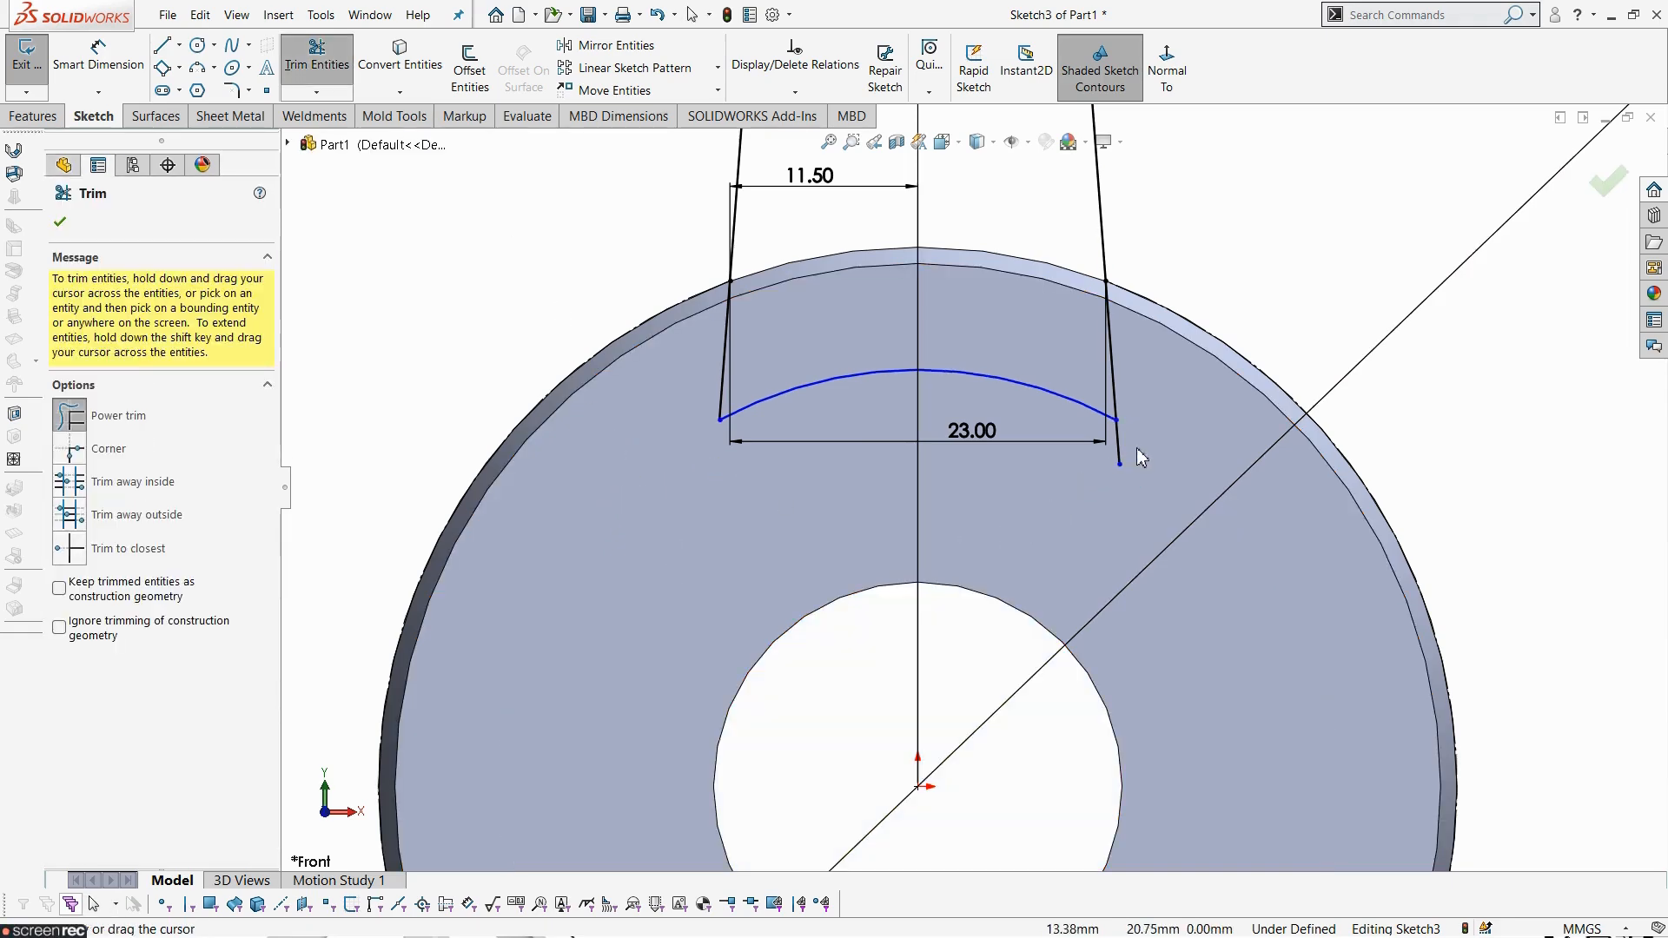
pyautogui.moveTo(1141, 458); pyautogui.dragTo(1005, 551)
pyautogui.scroll(5, 982, 513)
pyautogui.press('Escape')
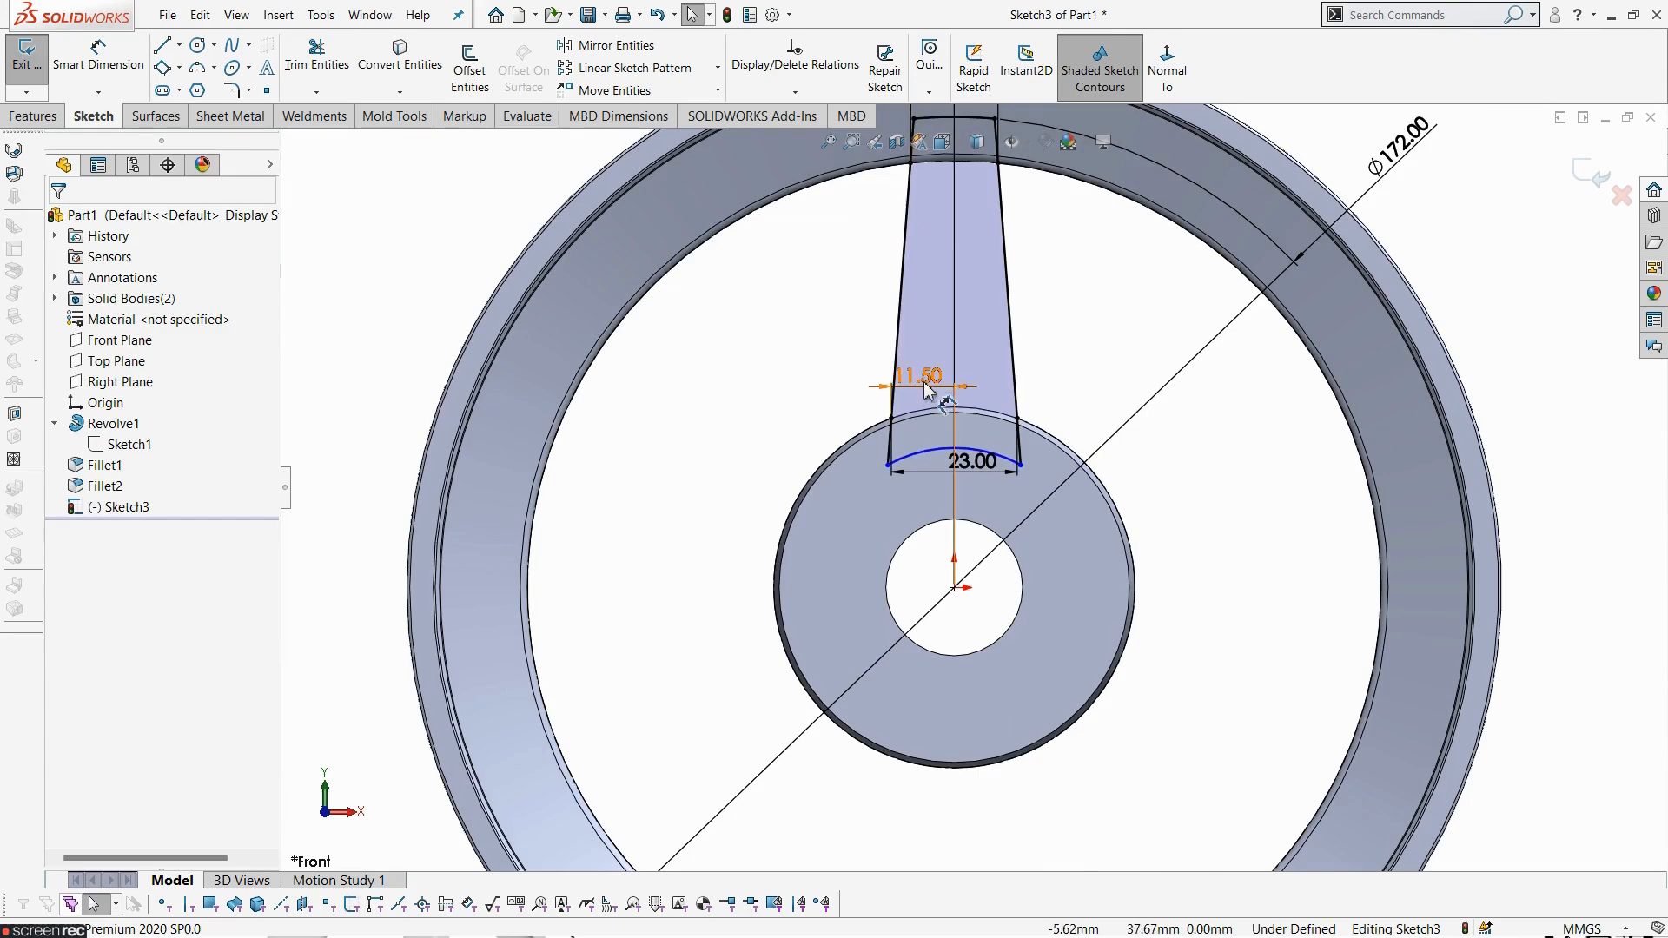
# - Exit the sketch and extrude the spoke profile 12 mm using Mid Plane
pyautogui.scroll(2, 928, 391)
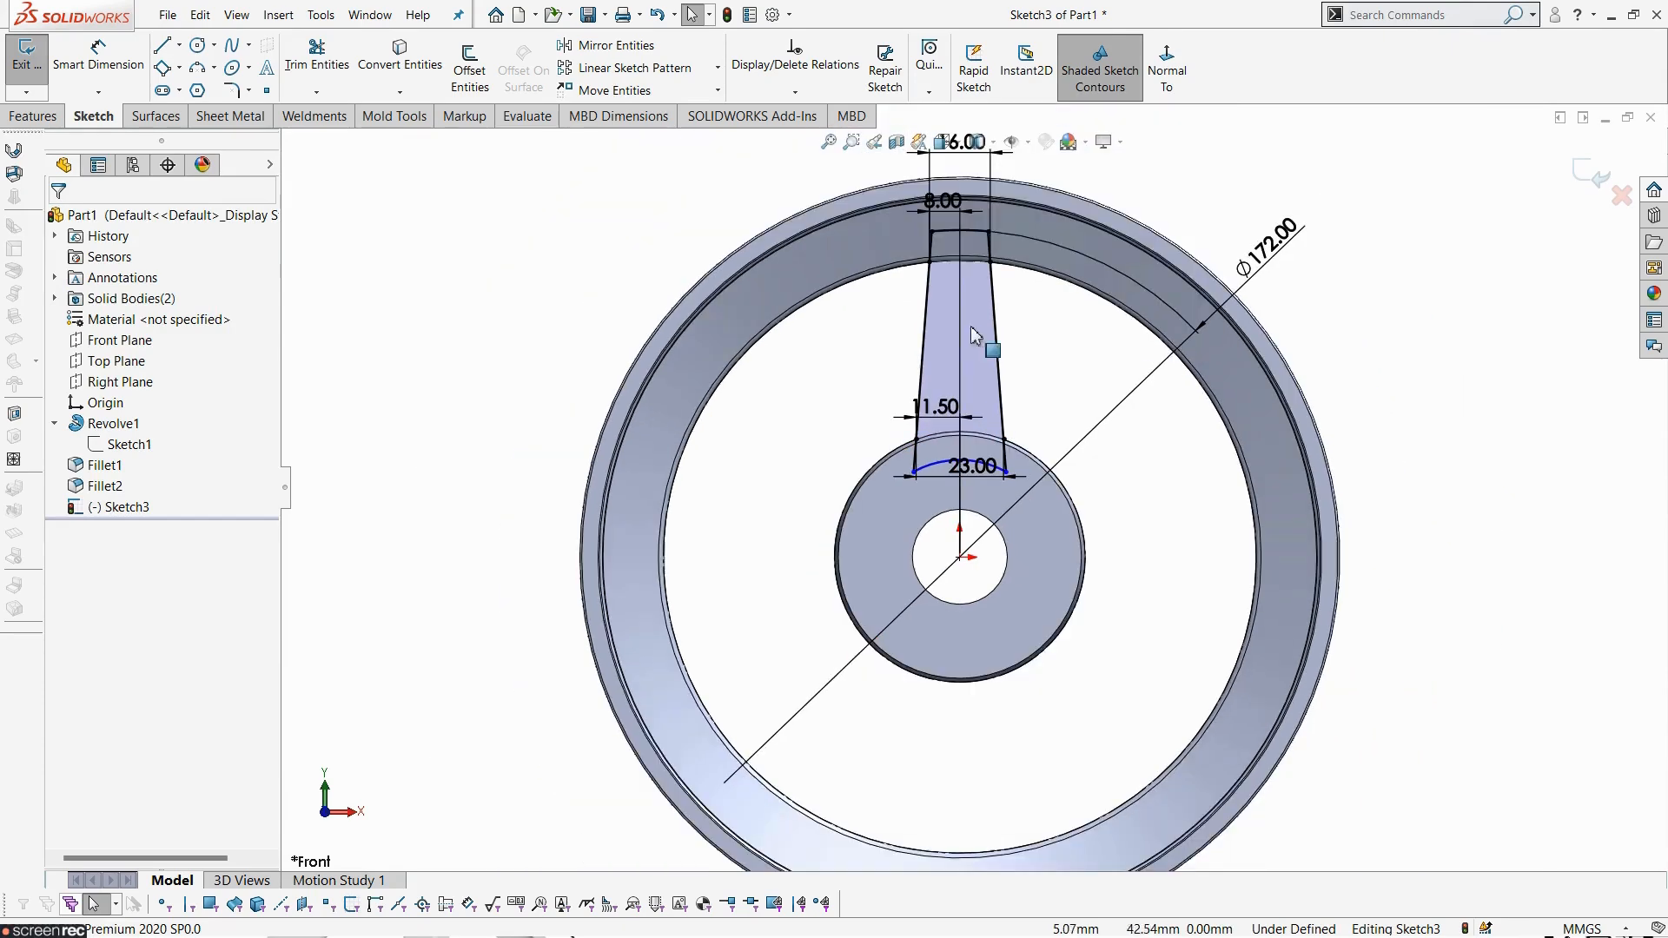
pyautogui.click(33, 66)
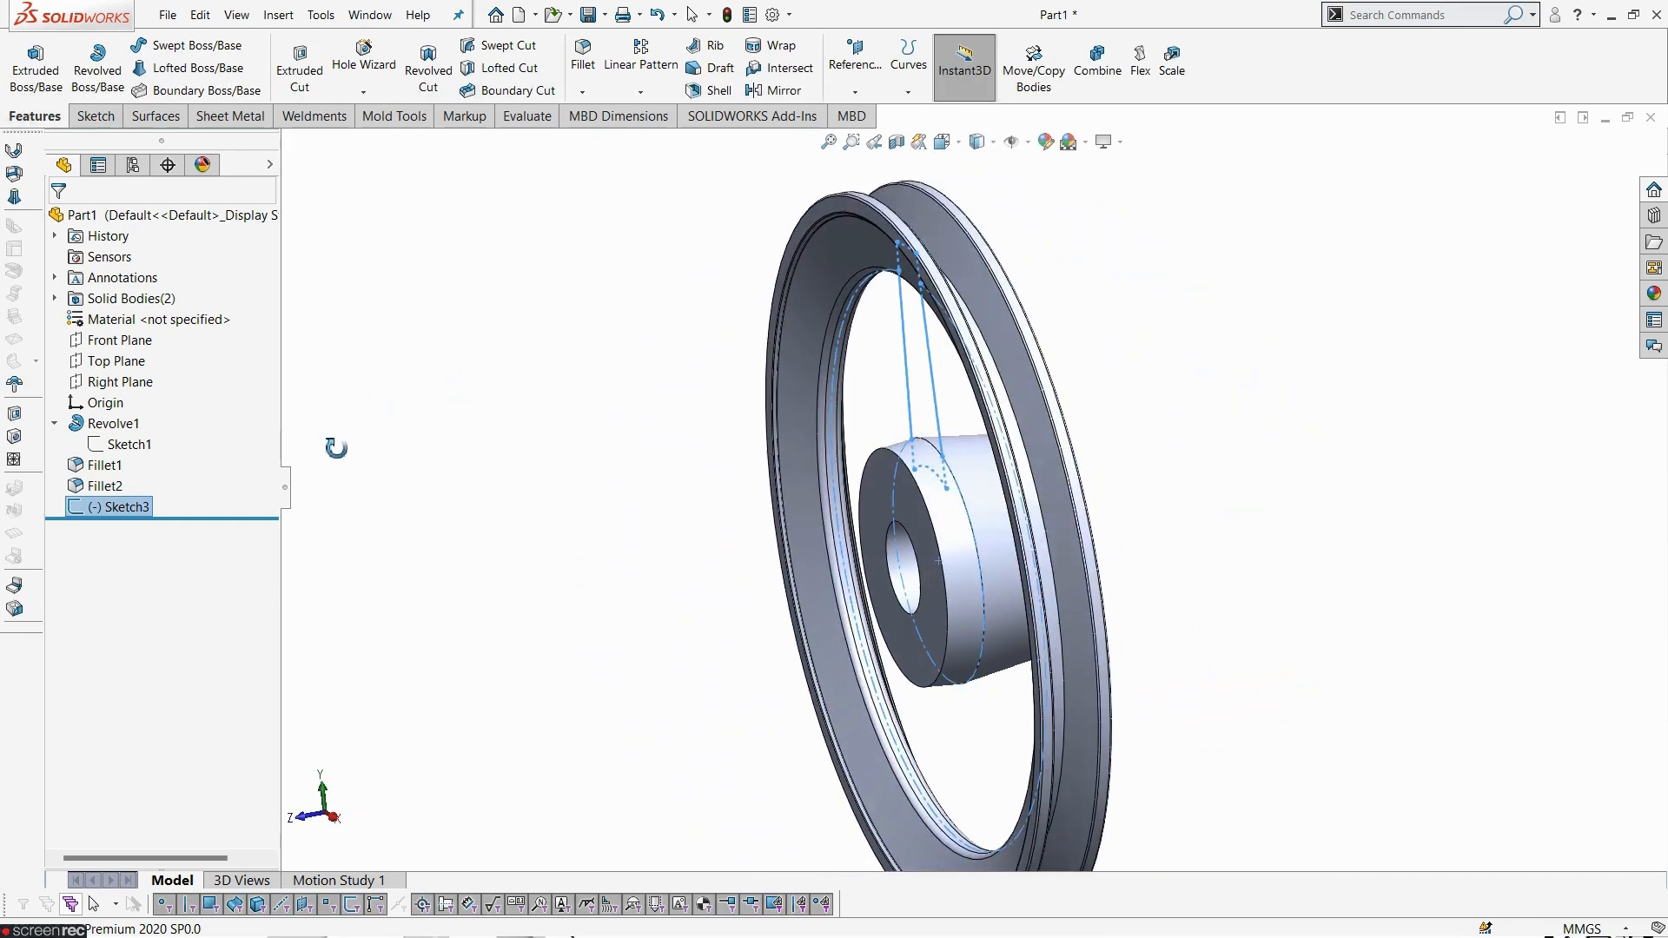
pyautogui.click(19, 78)
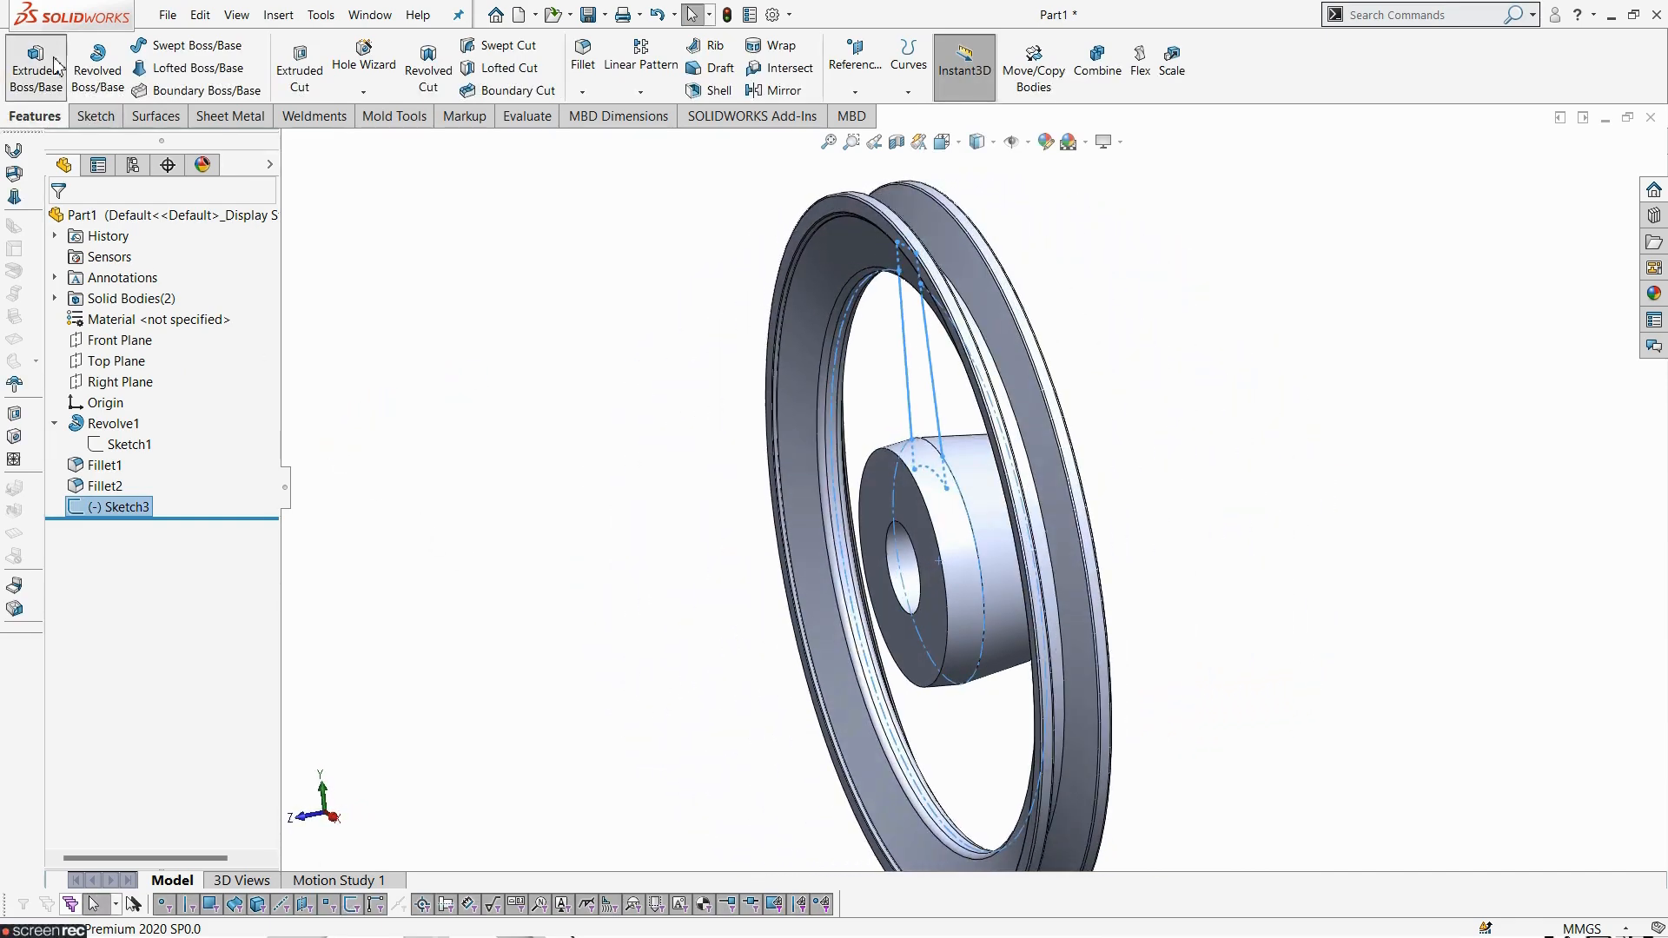
pyautogui.click(106, 342)
pyautogui.click(154, 466)
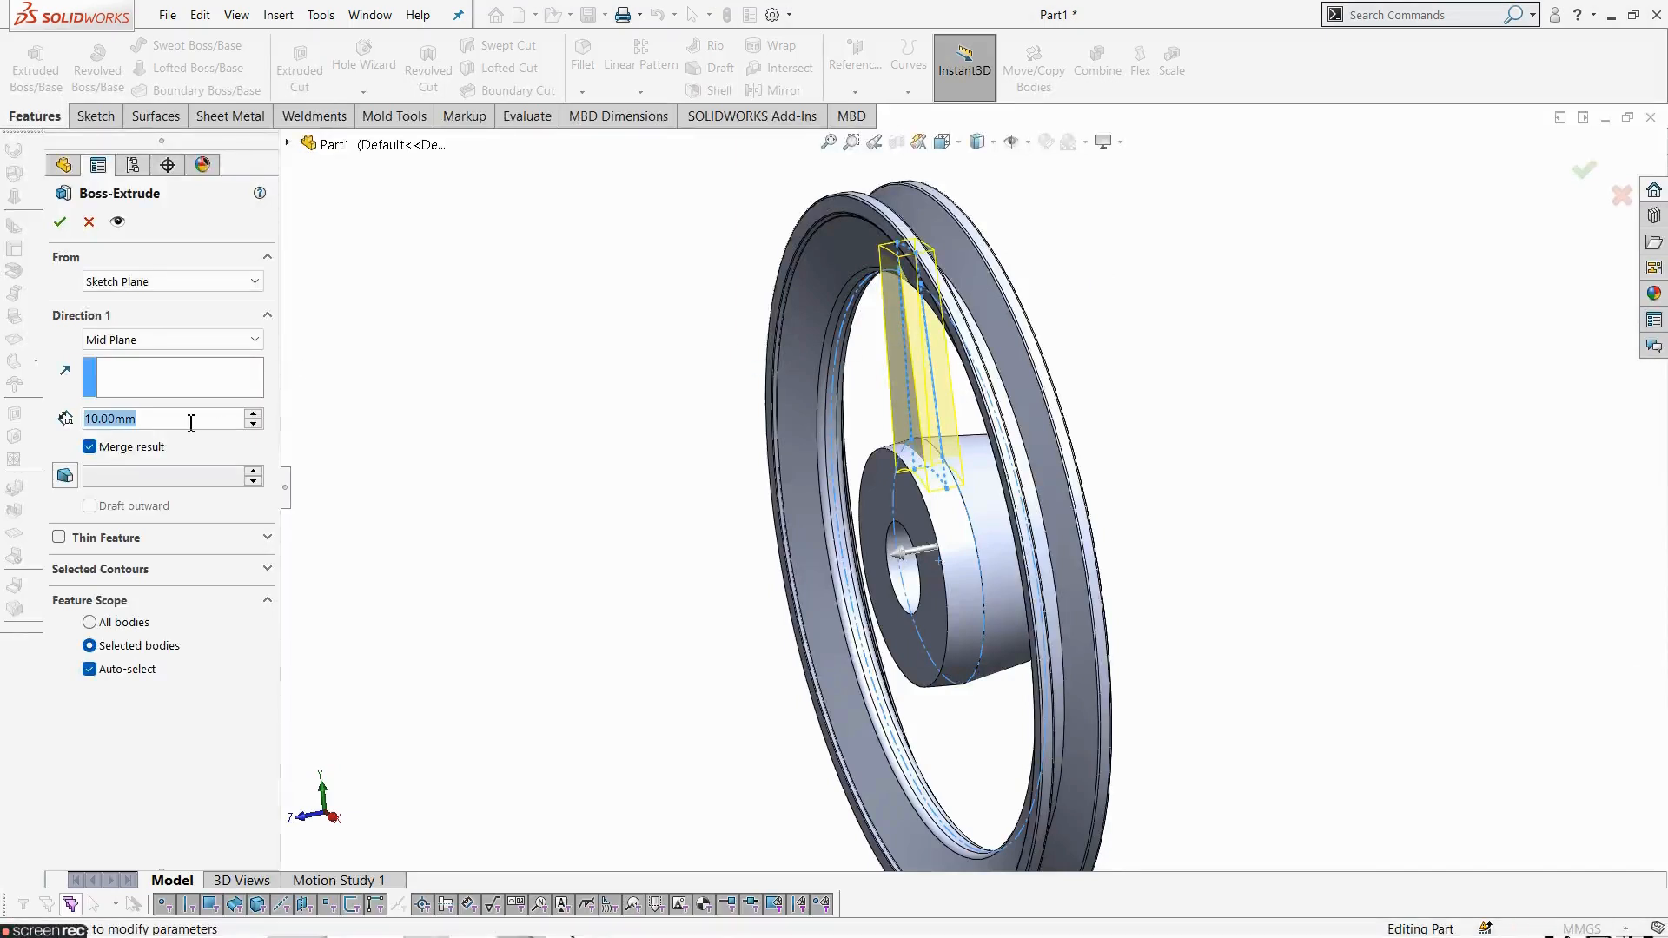
pyautogui.write('12')
pyautogui.press('Return')
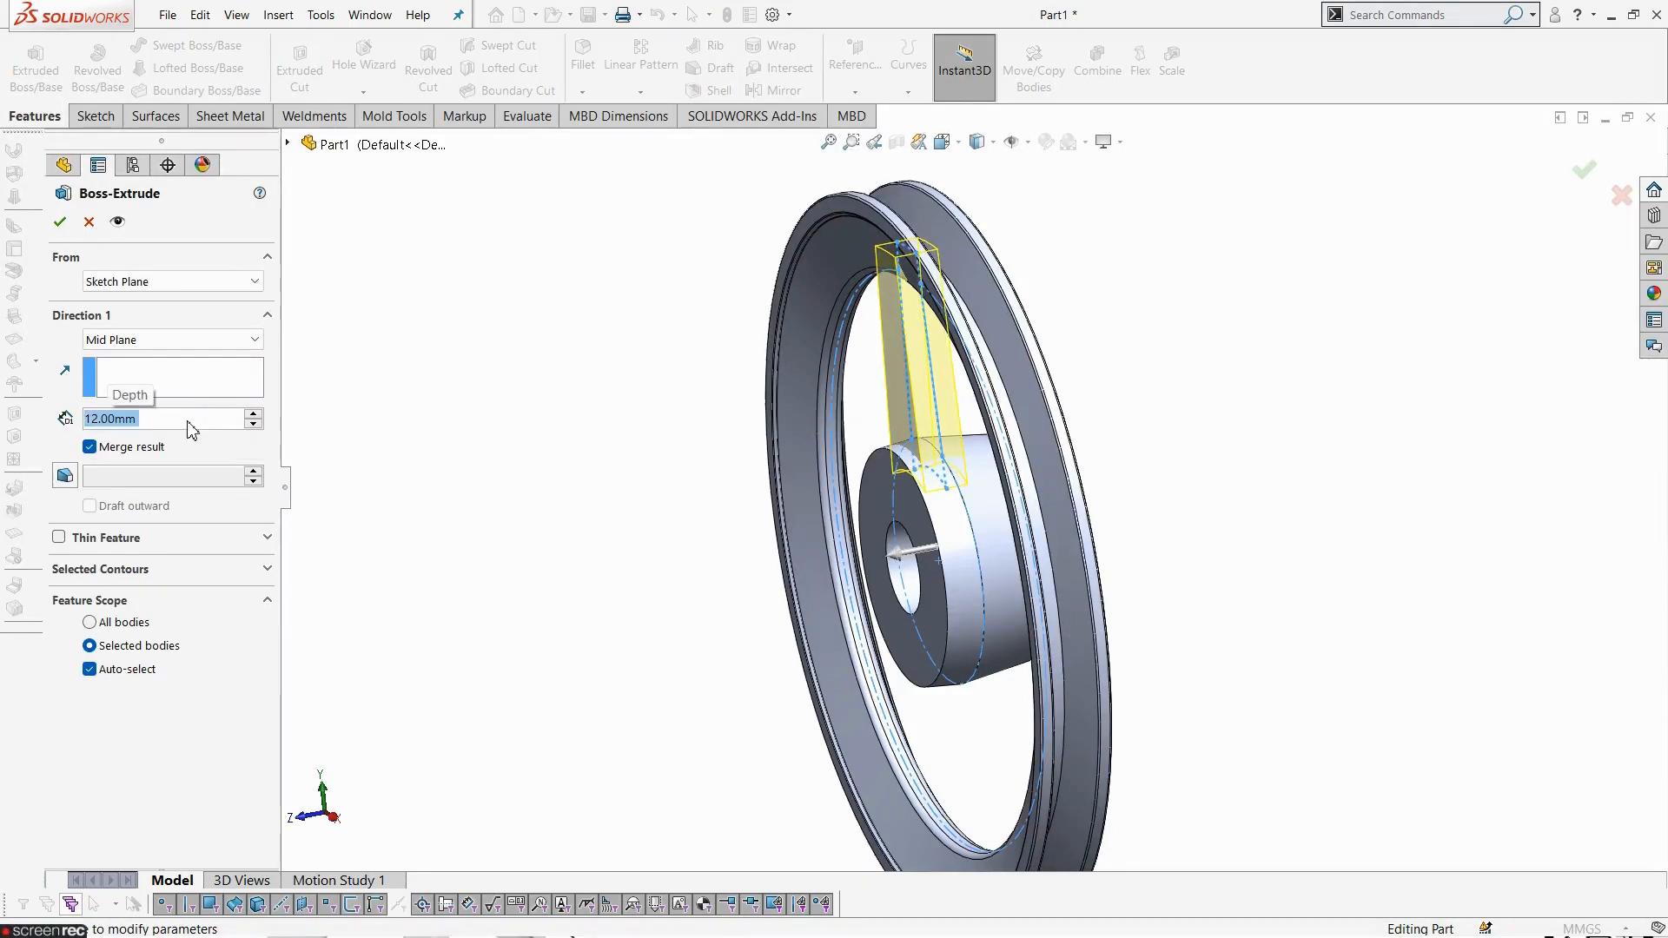
pyautogui.click(60, 223)
# - Fillet the edges of the hub's front face with a 4 mm radius
pyautogui.moveTo(711, 647); pyautogui.dragTo(882, 644, button='middle')
pyautogui.moveTo(1206, 637); pyautogui.dragTo(1087, 469, button='middle')
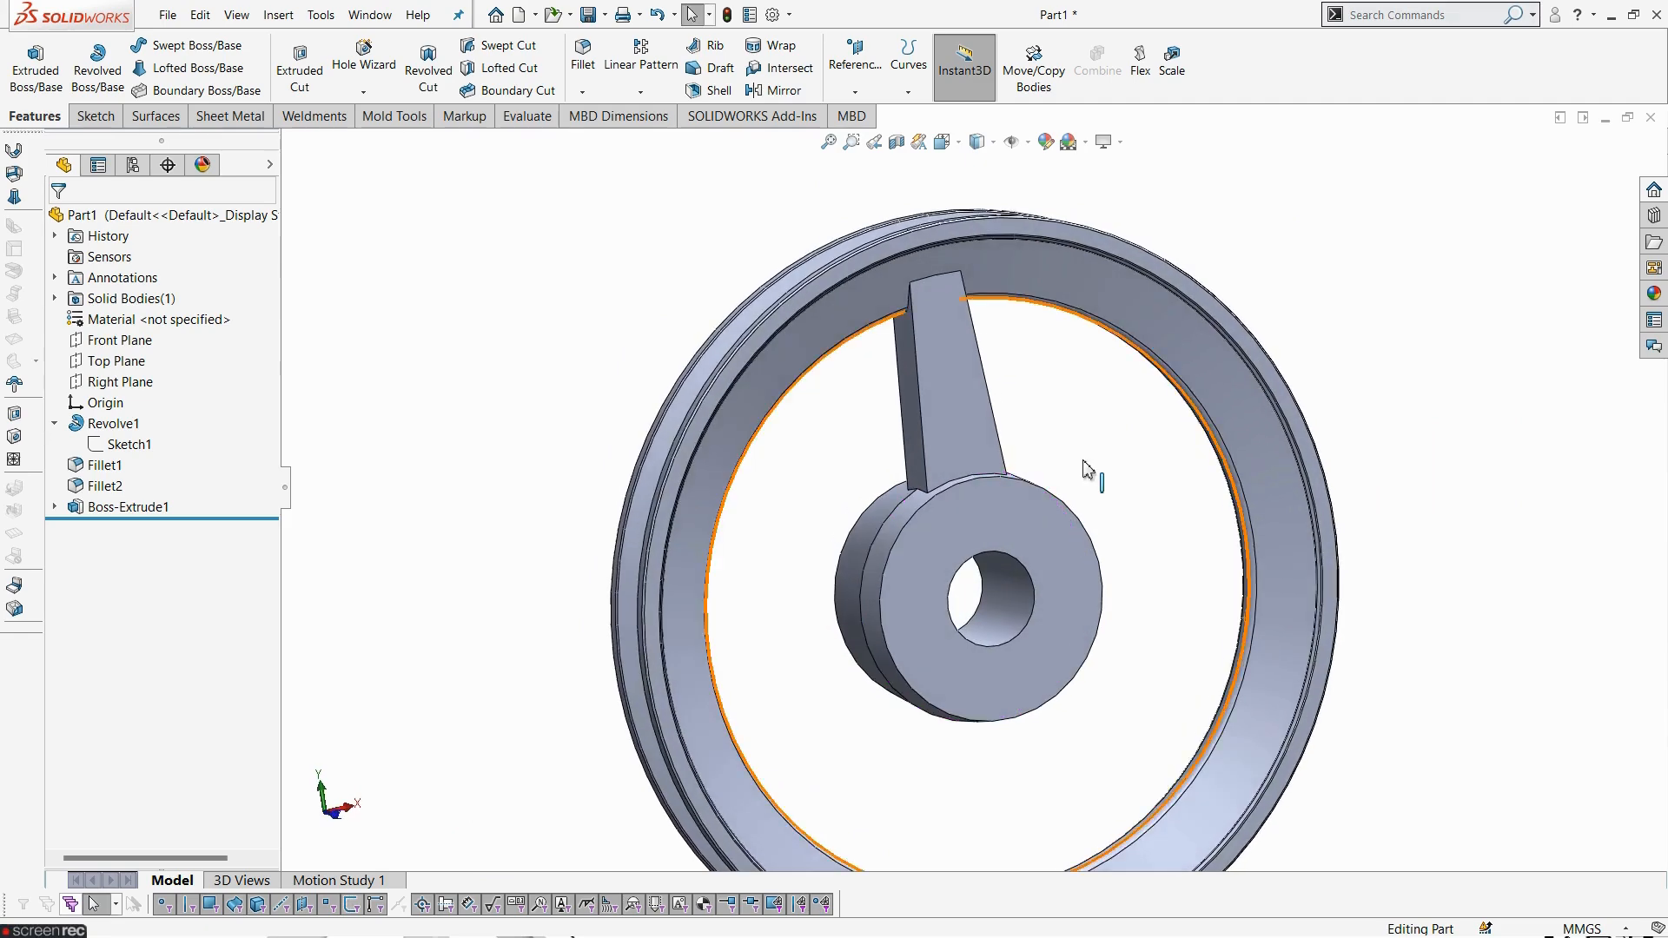
pyautogui.scroll(-2, 1087, 469)
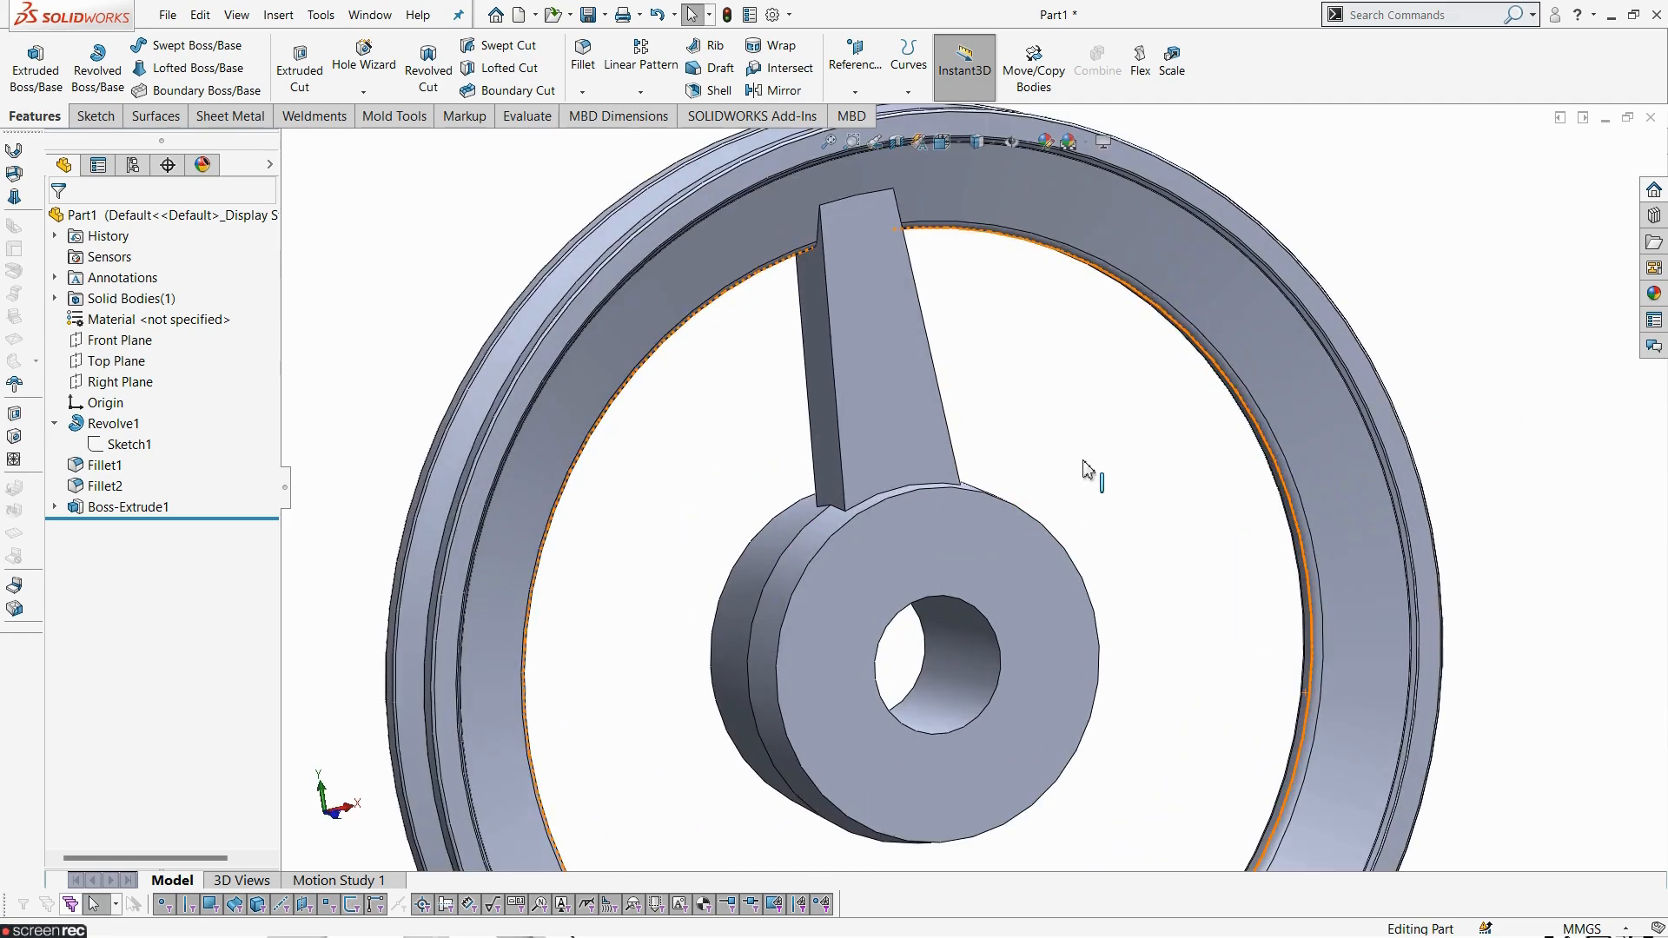
pyautogui.click(583, 54)
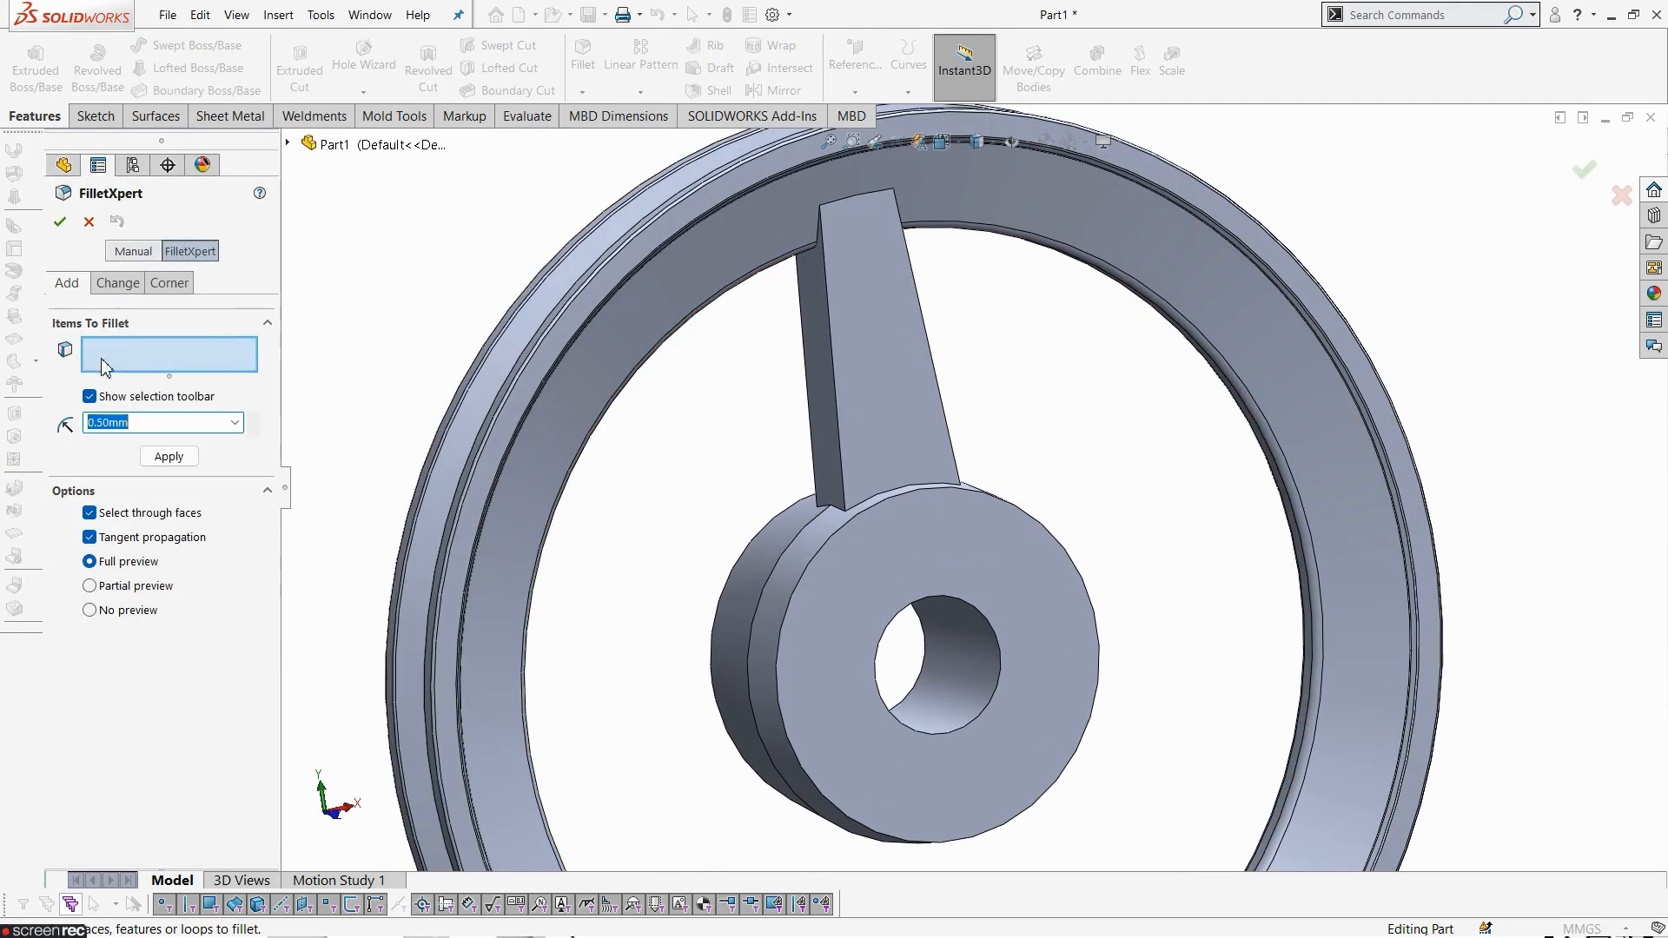
pyautogui.moveTo(1019, 474); pyautogui.dragTo(1050, 494, button='middle')
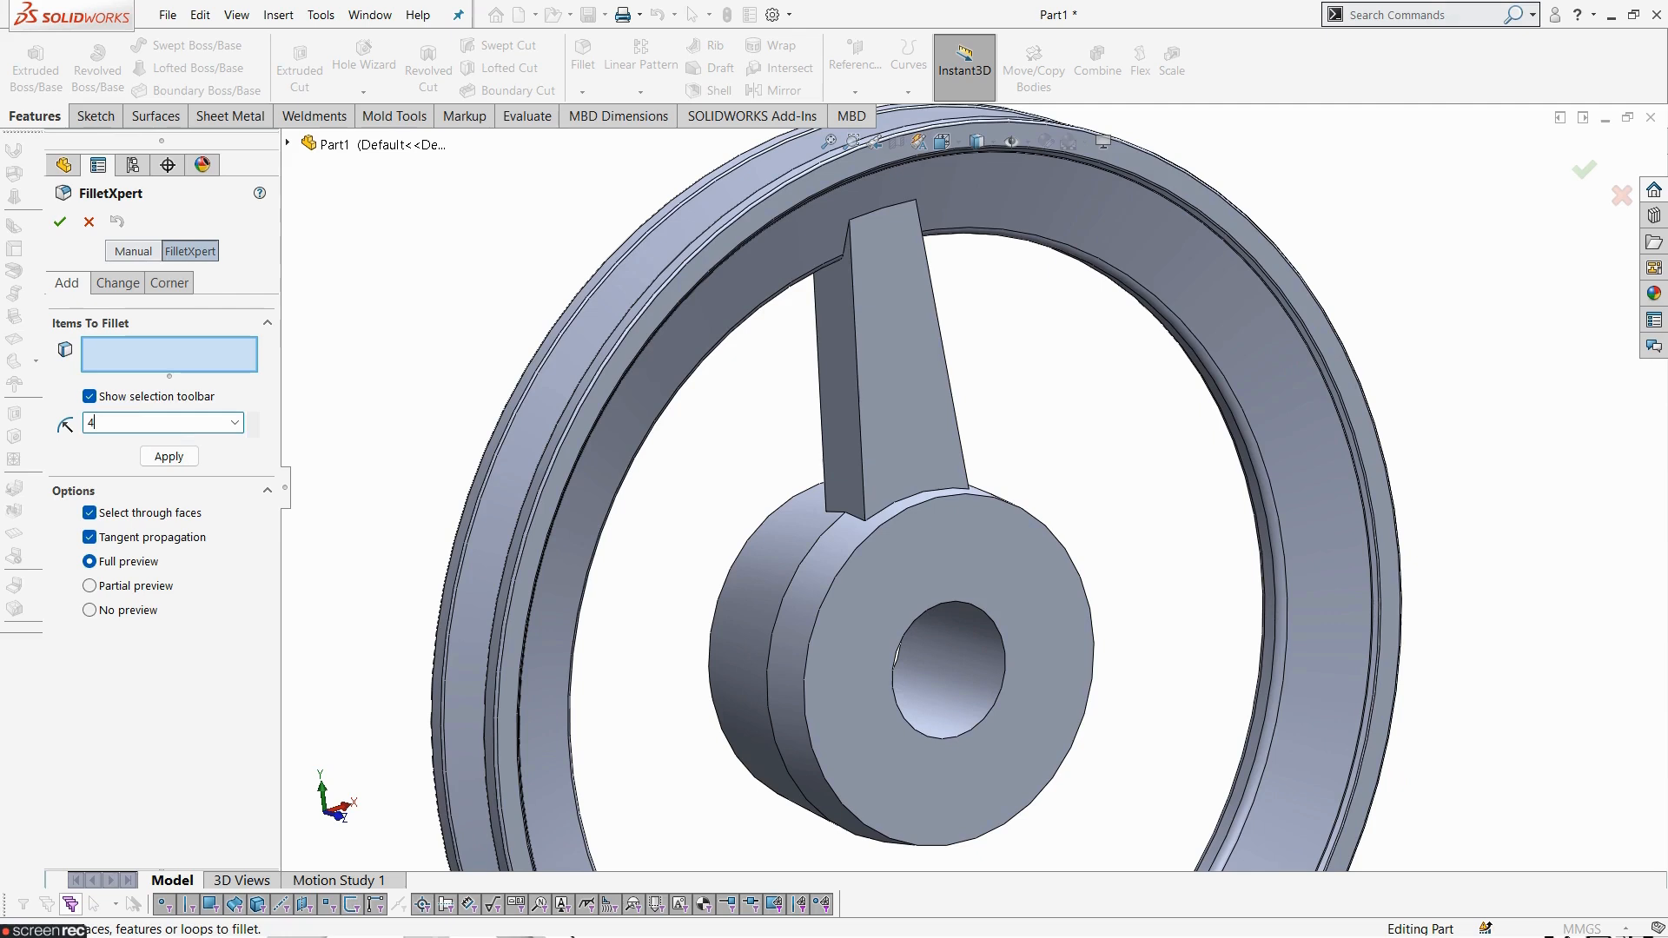
pyautogui.click(938, 509)
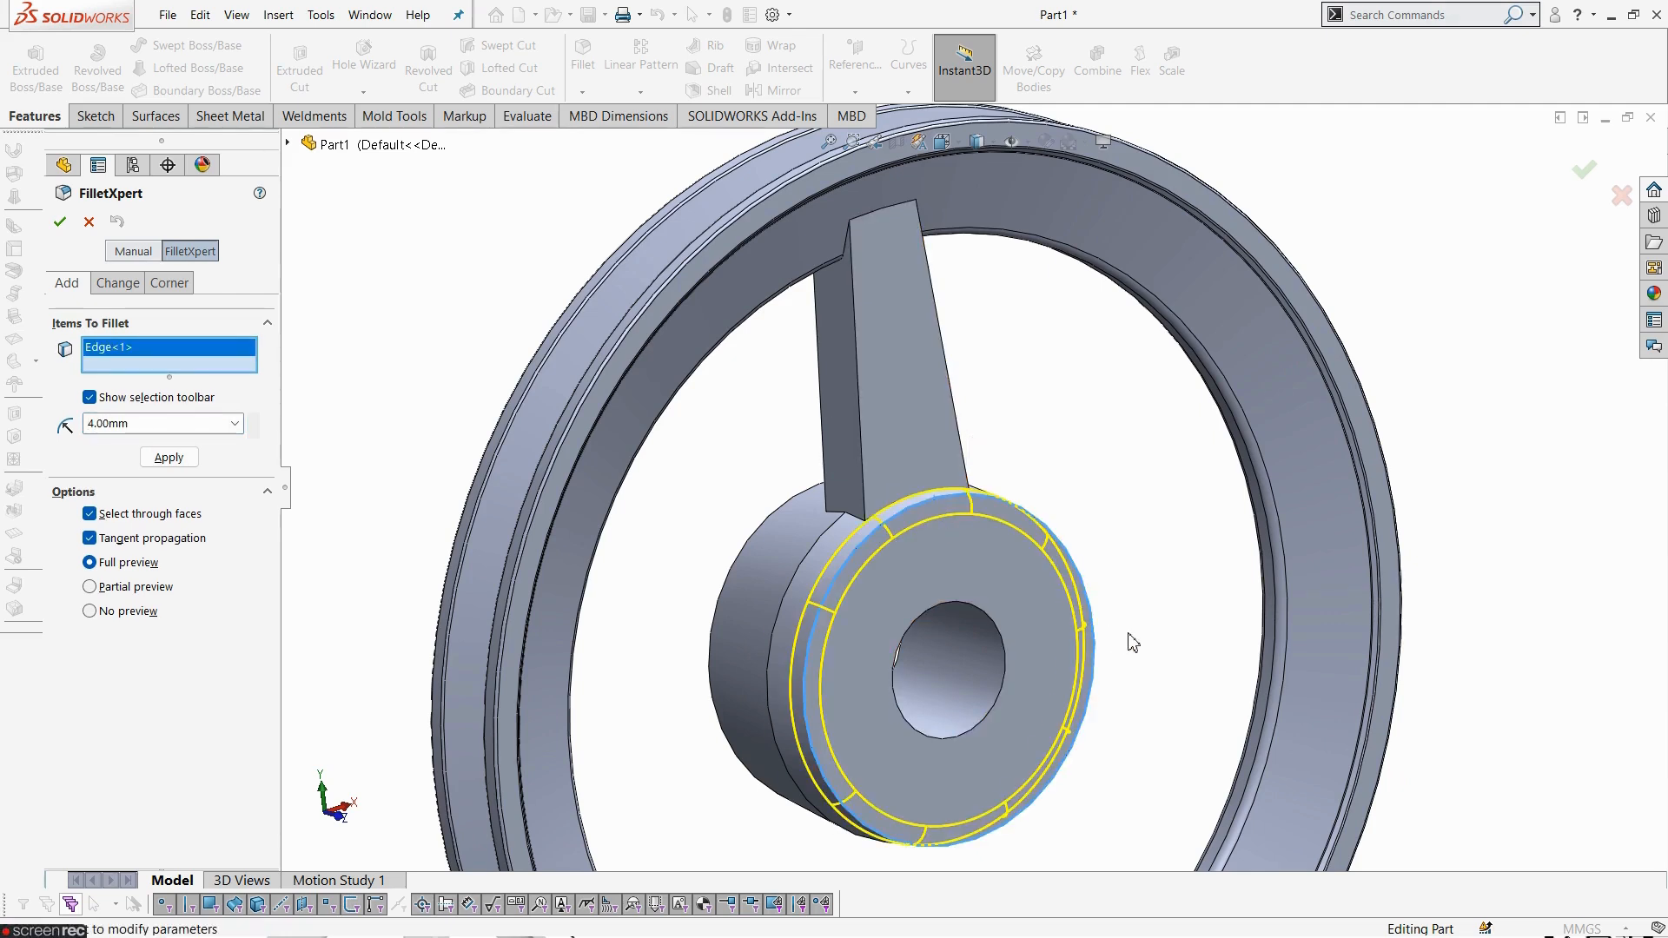
pyautogui.hotkey('alt', 'Tab')
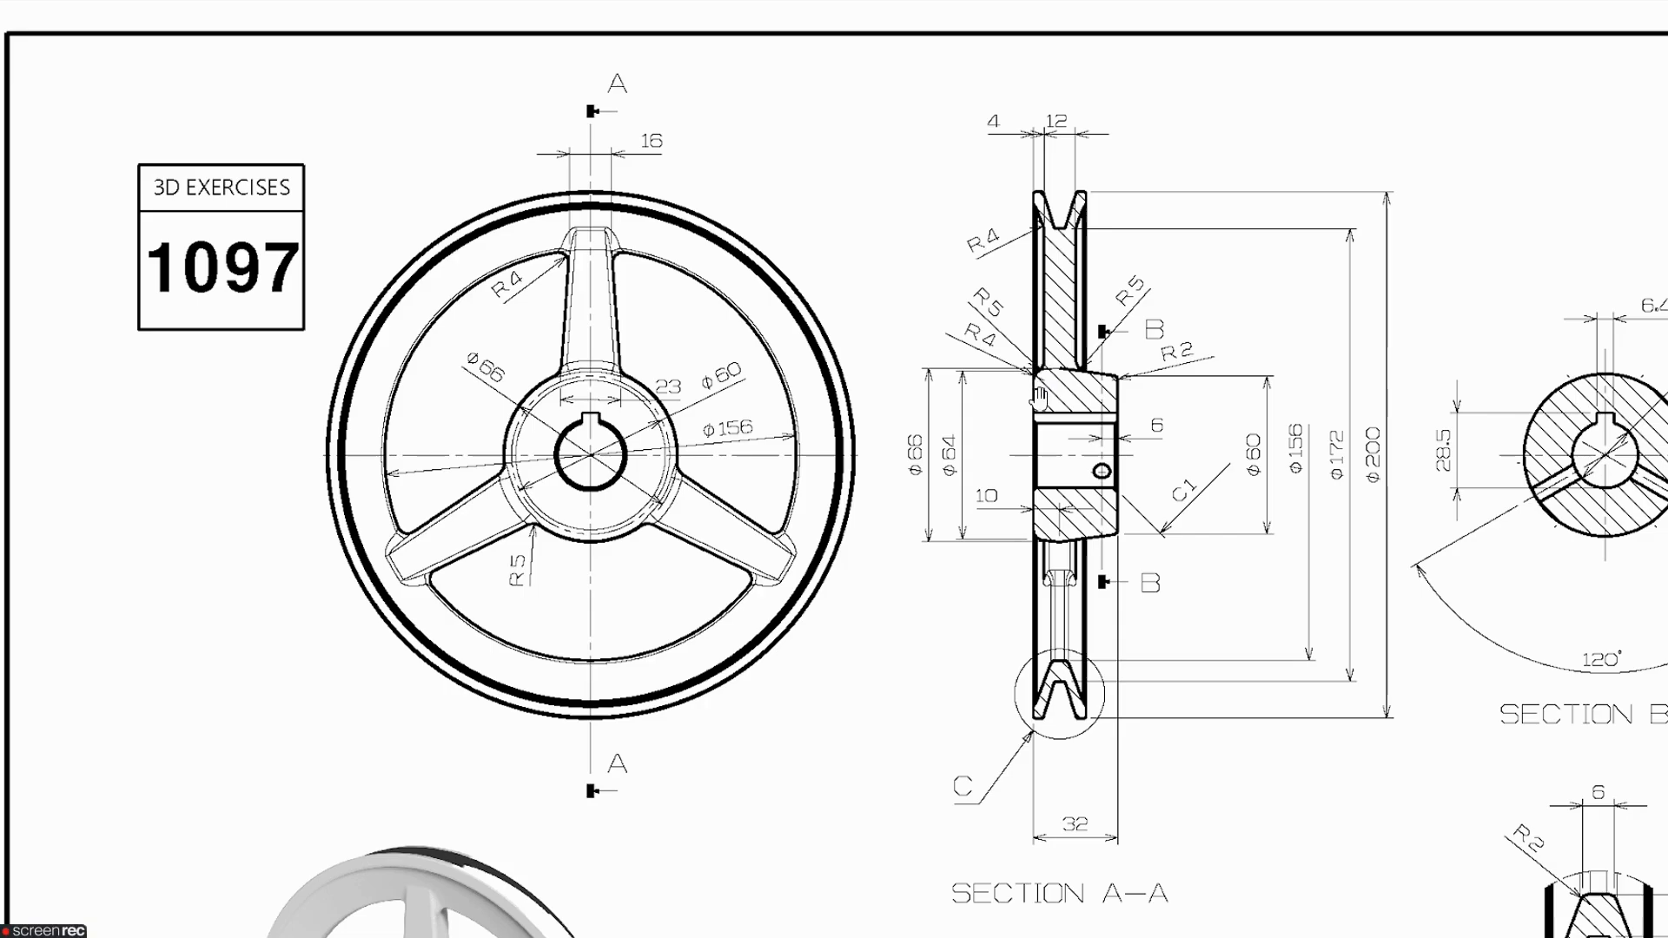
pyautogui.hotkey('alt', 'Tab')
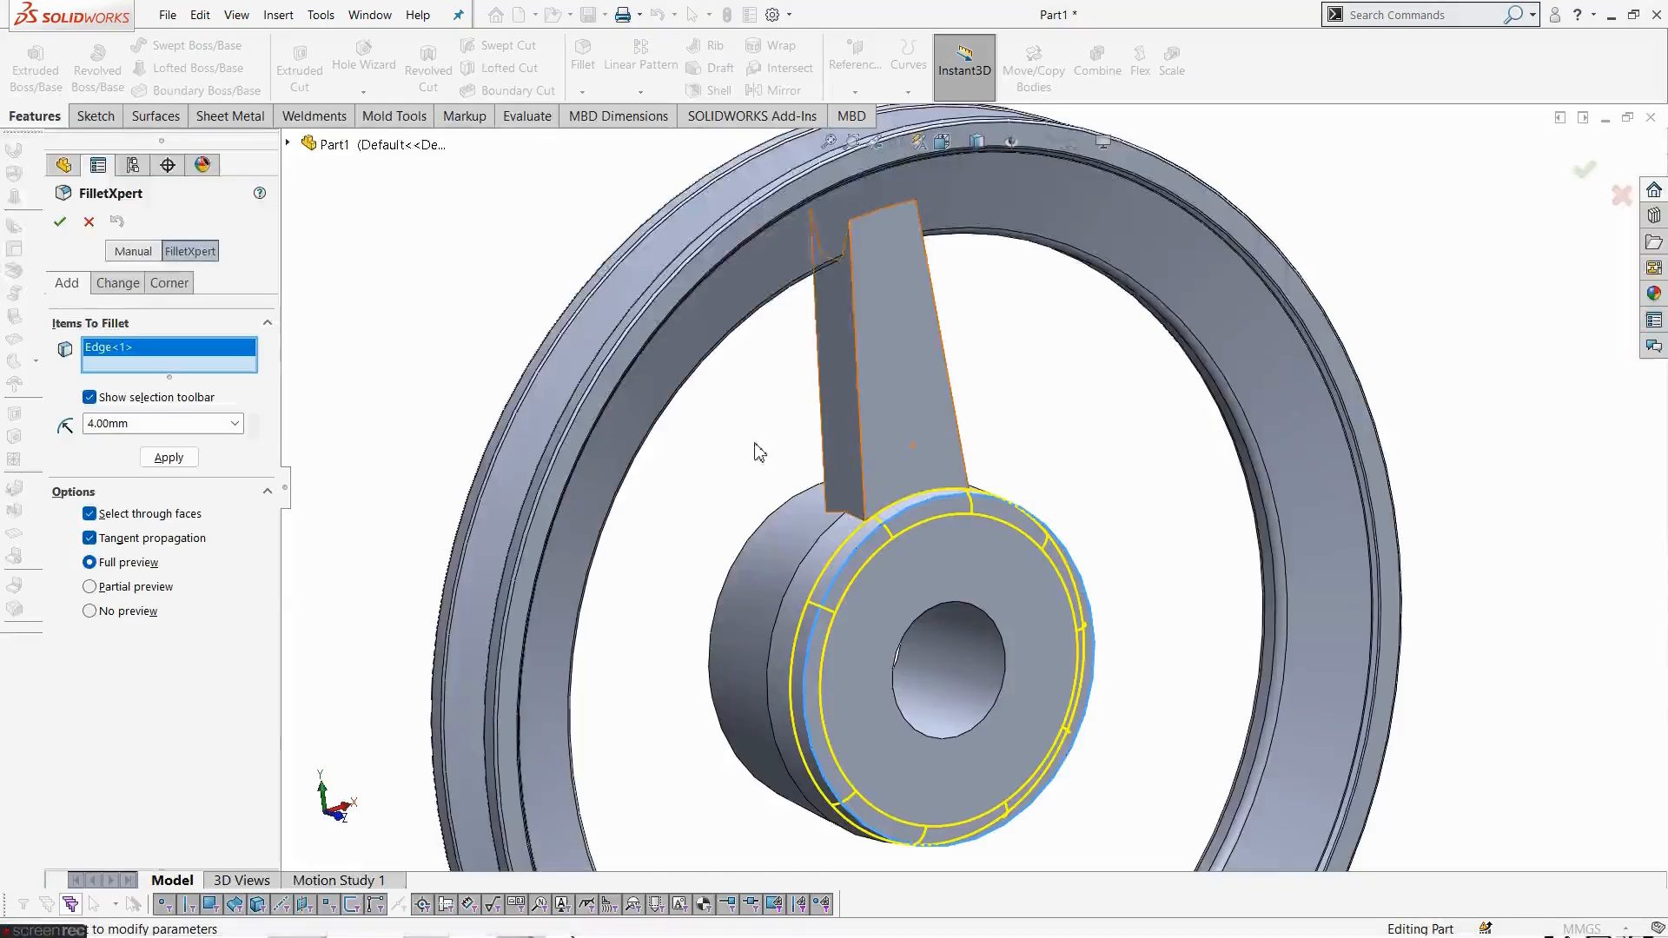
pyautogui.click(173, 458)
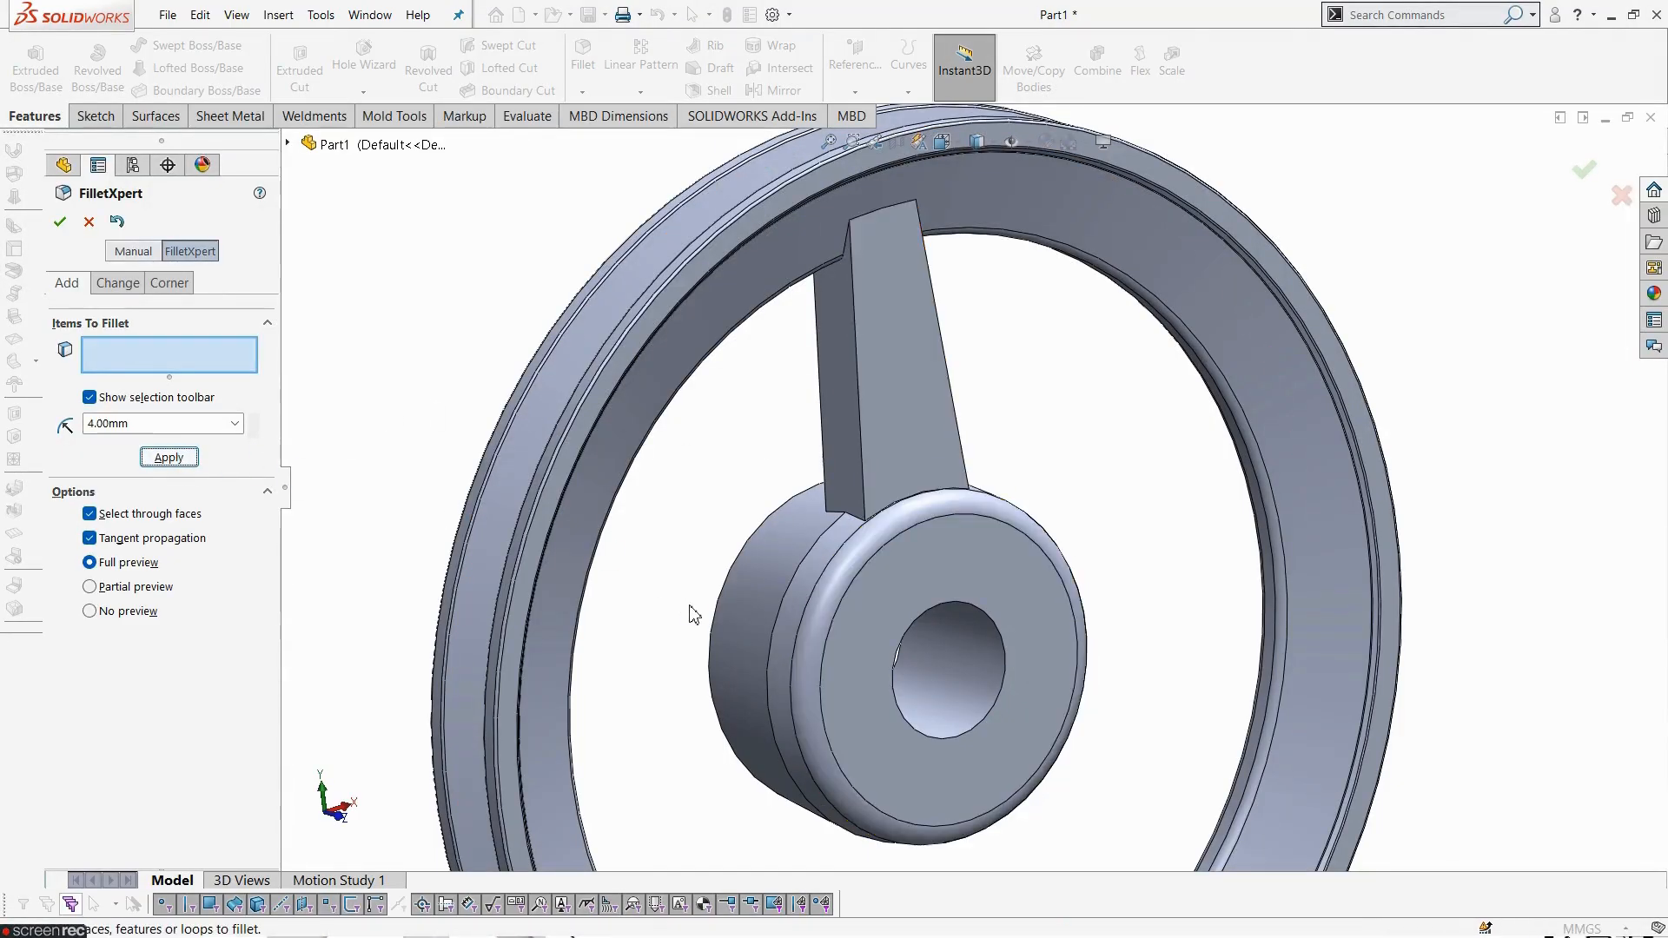
# - Compare with the drawing and fillet the spoke's front junction edges with the rim at 4 mm
pyautogui.hotkey('alt', 'Tab')
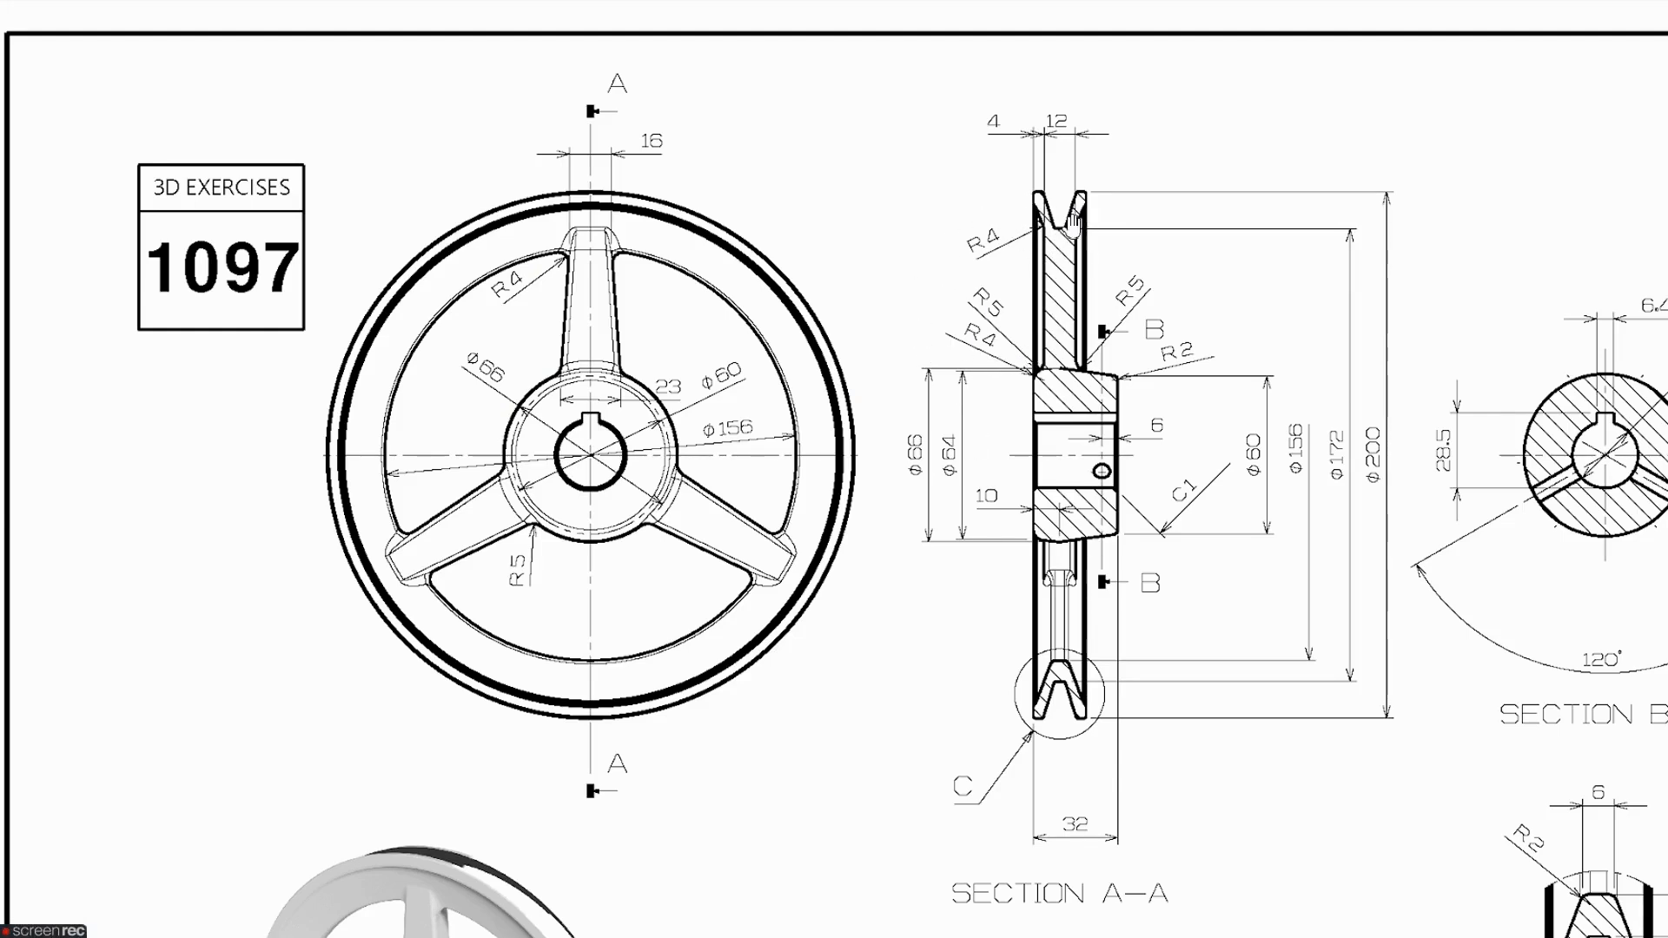
pyautogui.hotkey('alt', 'Tab')
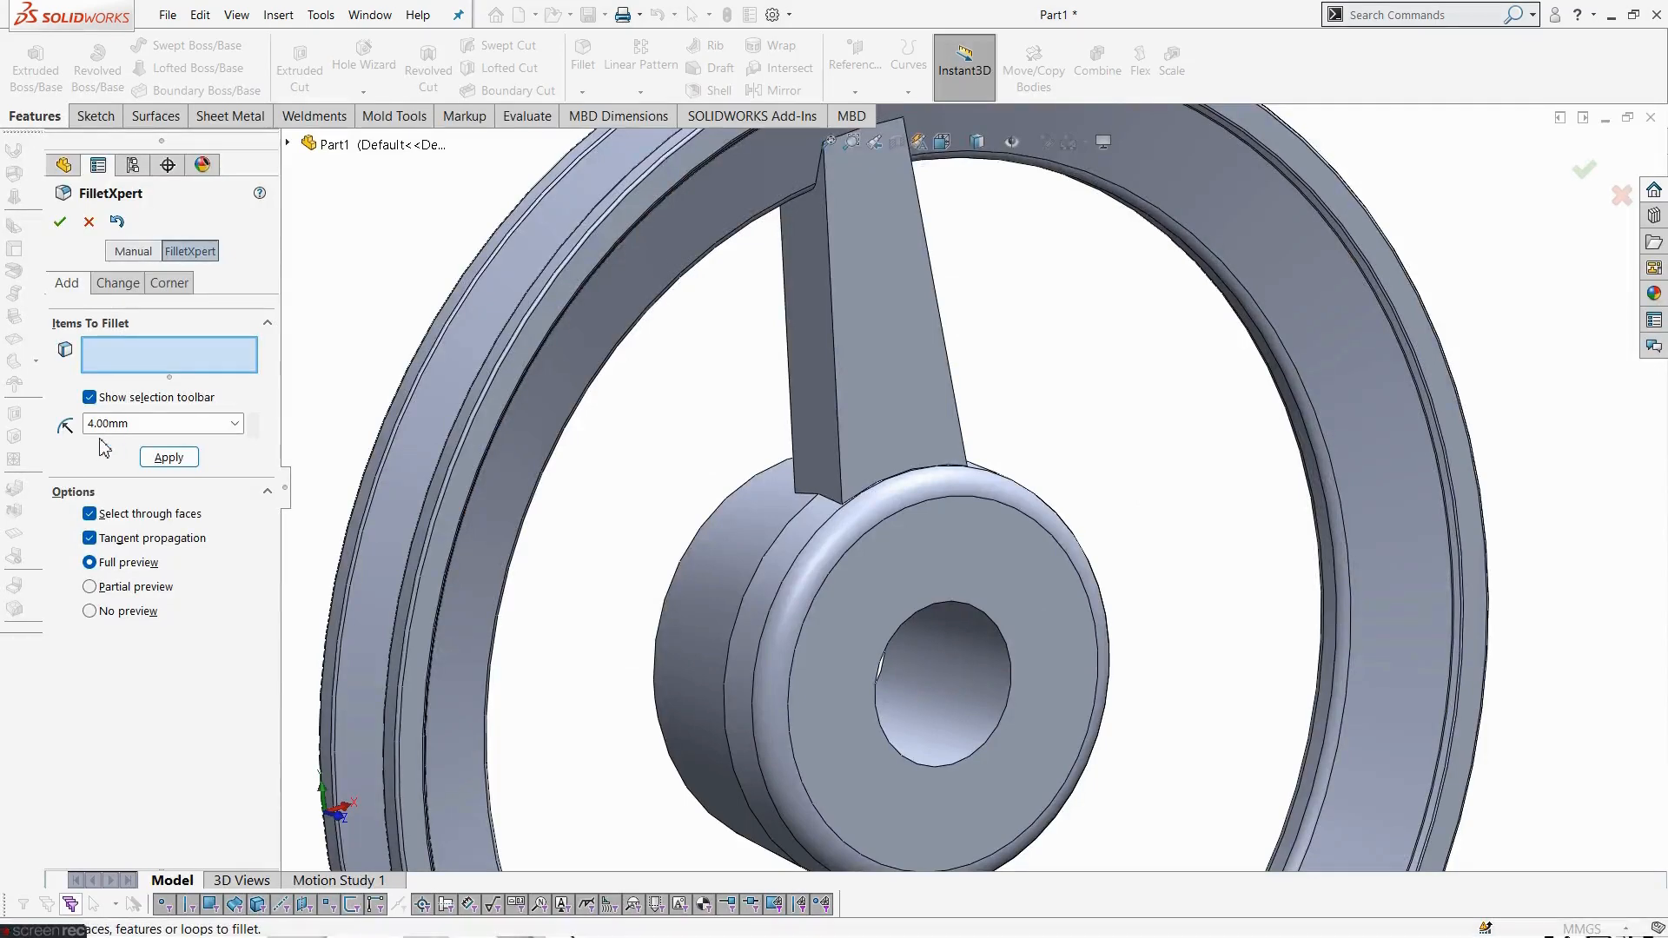
pyautogui.scroll(2, 899, 314)
pyautogui.scroll(-4, 881, 330)
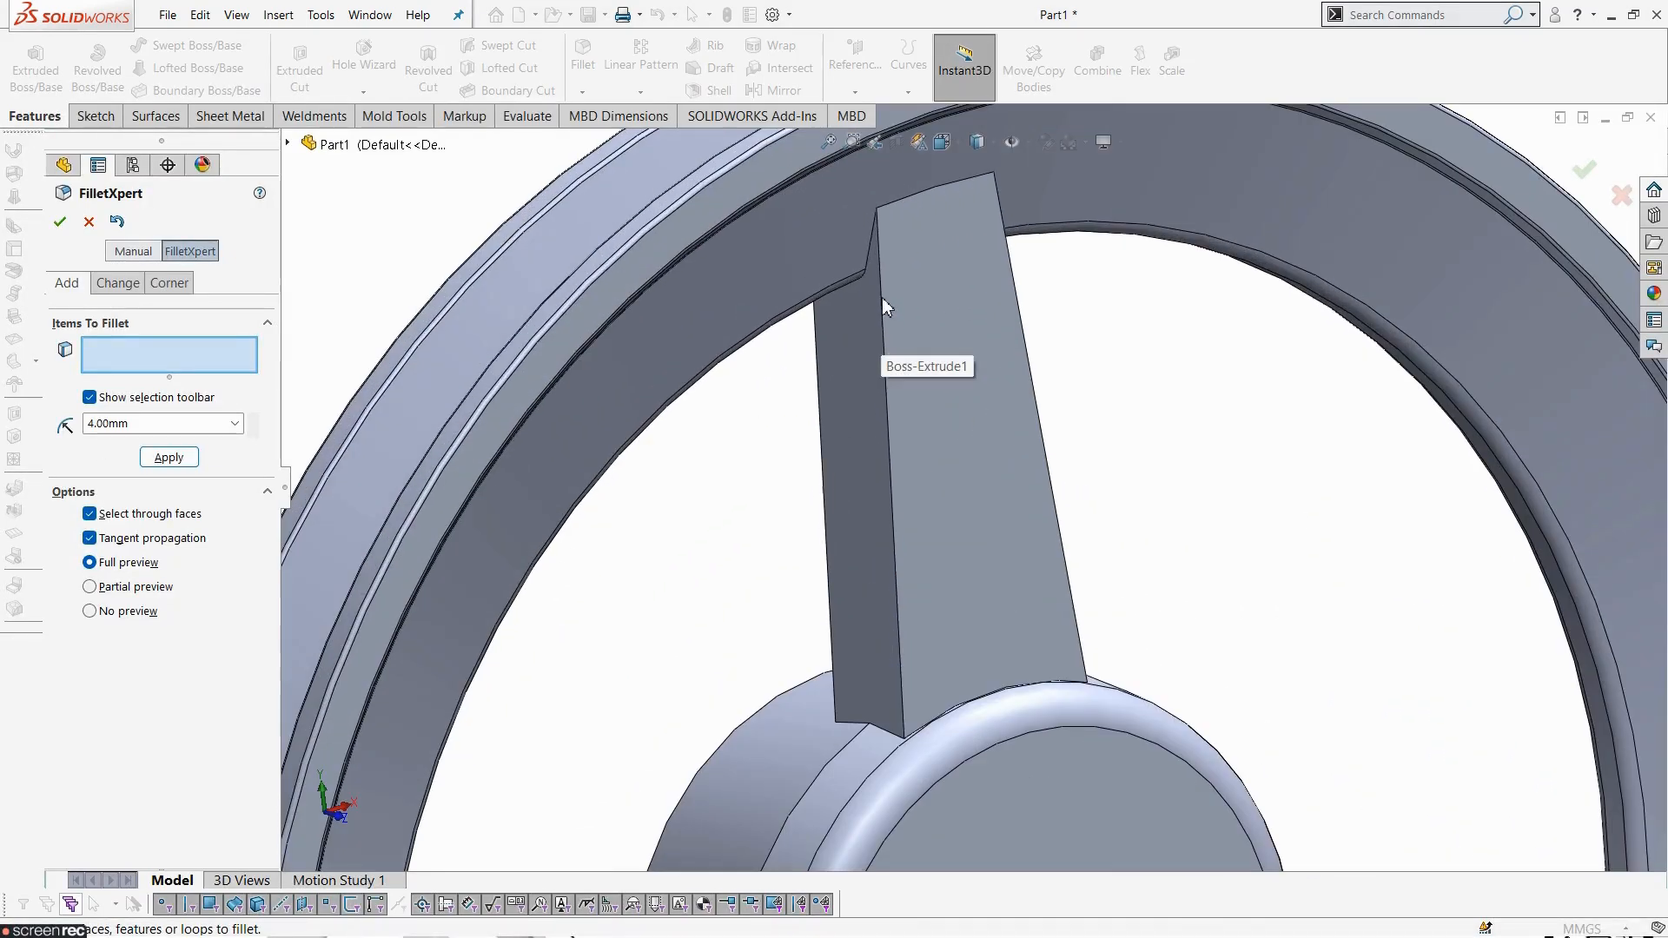
pyautogui.click(873, 252)
pyautogui.moveTo(979, 311); pyautogui.dragTo(1109, 278, button='middle')
pyautogui.click(1001, 228)
pyautogui.click(184, 479)
# - Fillet the spoke's rear junction edges with the rim at 4 mm
pyautogui.scroll(-3, 778, 698)
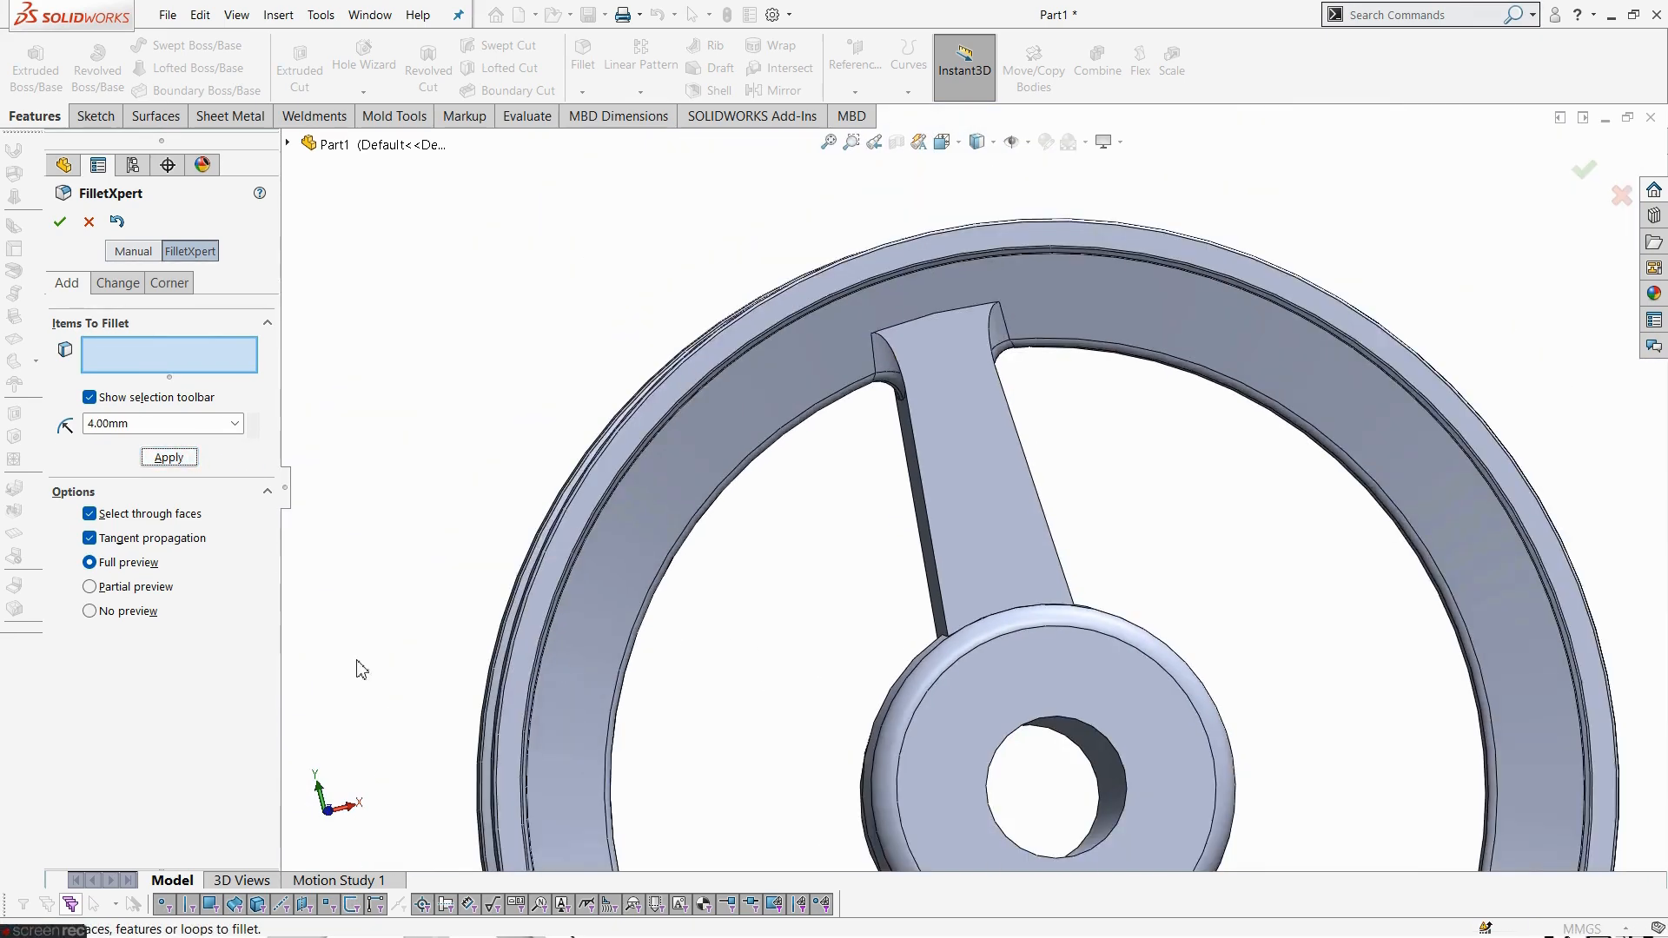
pyautogui.click(962, 317)
pyautogui.moveTo(961, 317); pyautogui.dragTo(588, 359, button='middle')
pyautogui.click(551, 327)
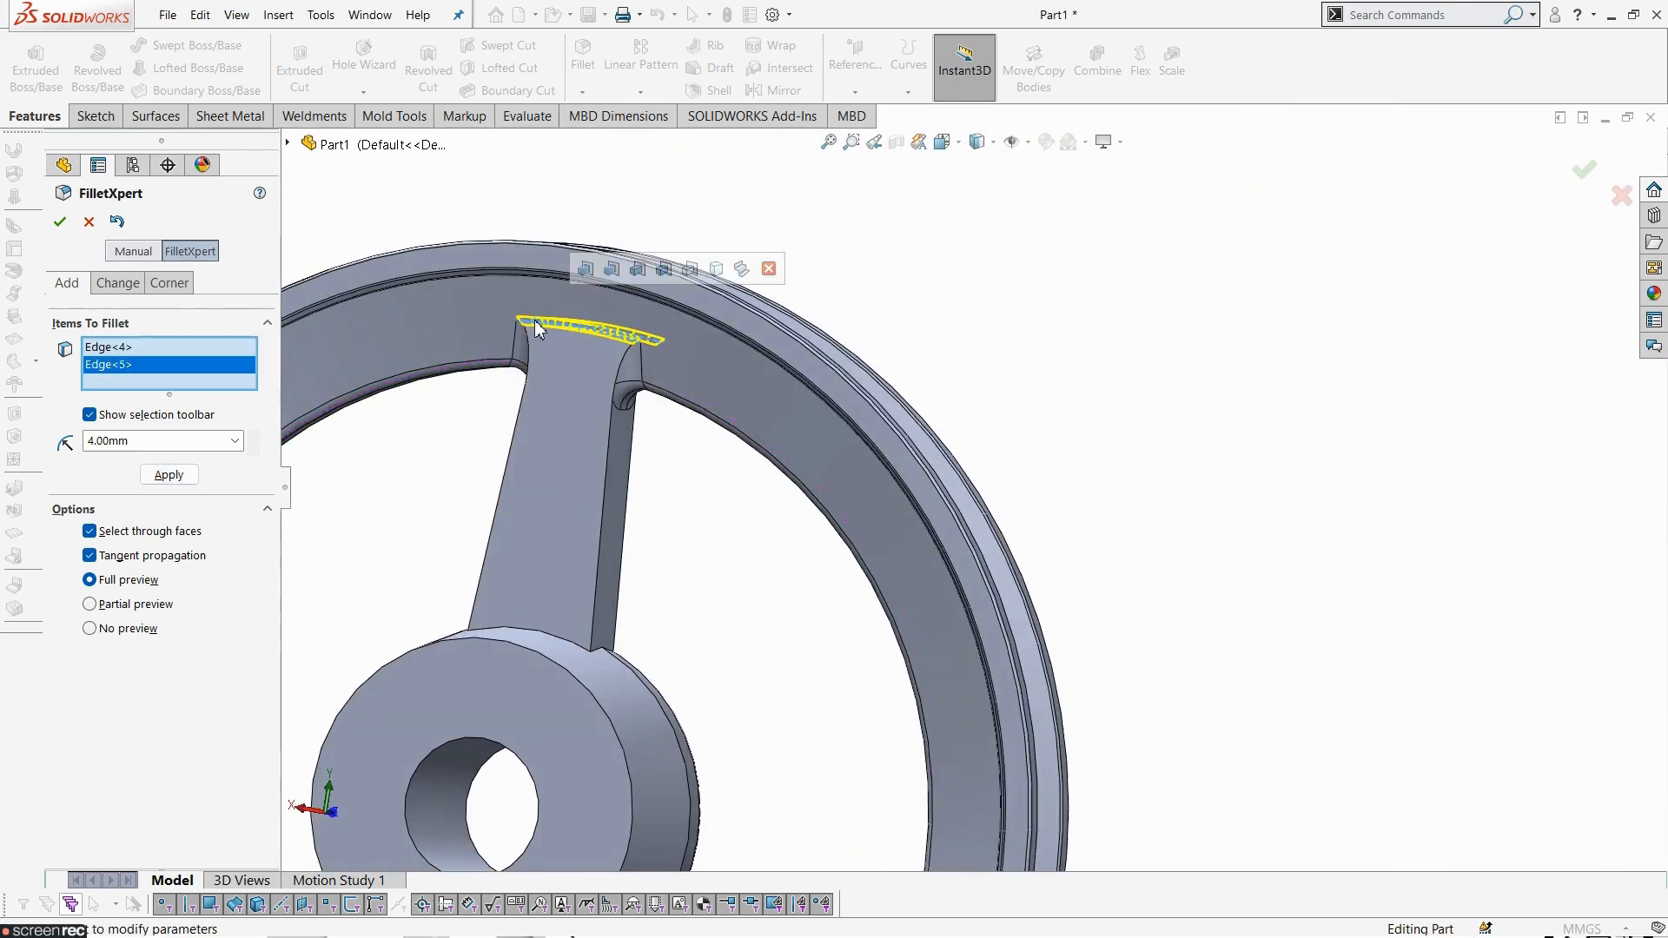
pyautogui.click(174, 480)
# - Compare with the drawing and fillet the spoke's junction edges with the hub at 5 mm, then close FilletXpert
pyautogui.moveTo(435, 559); pyautogui.dragTo(826, 530, button='middle')
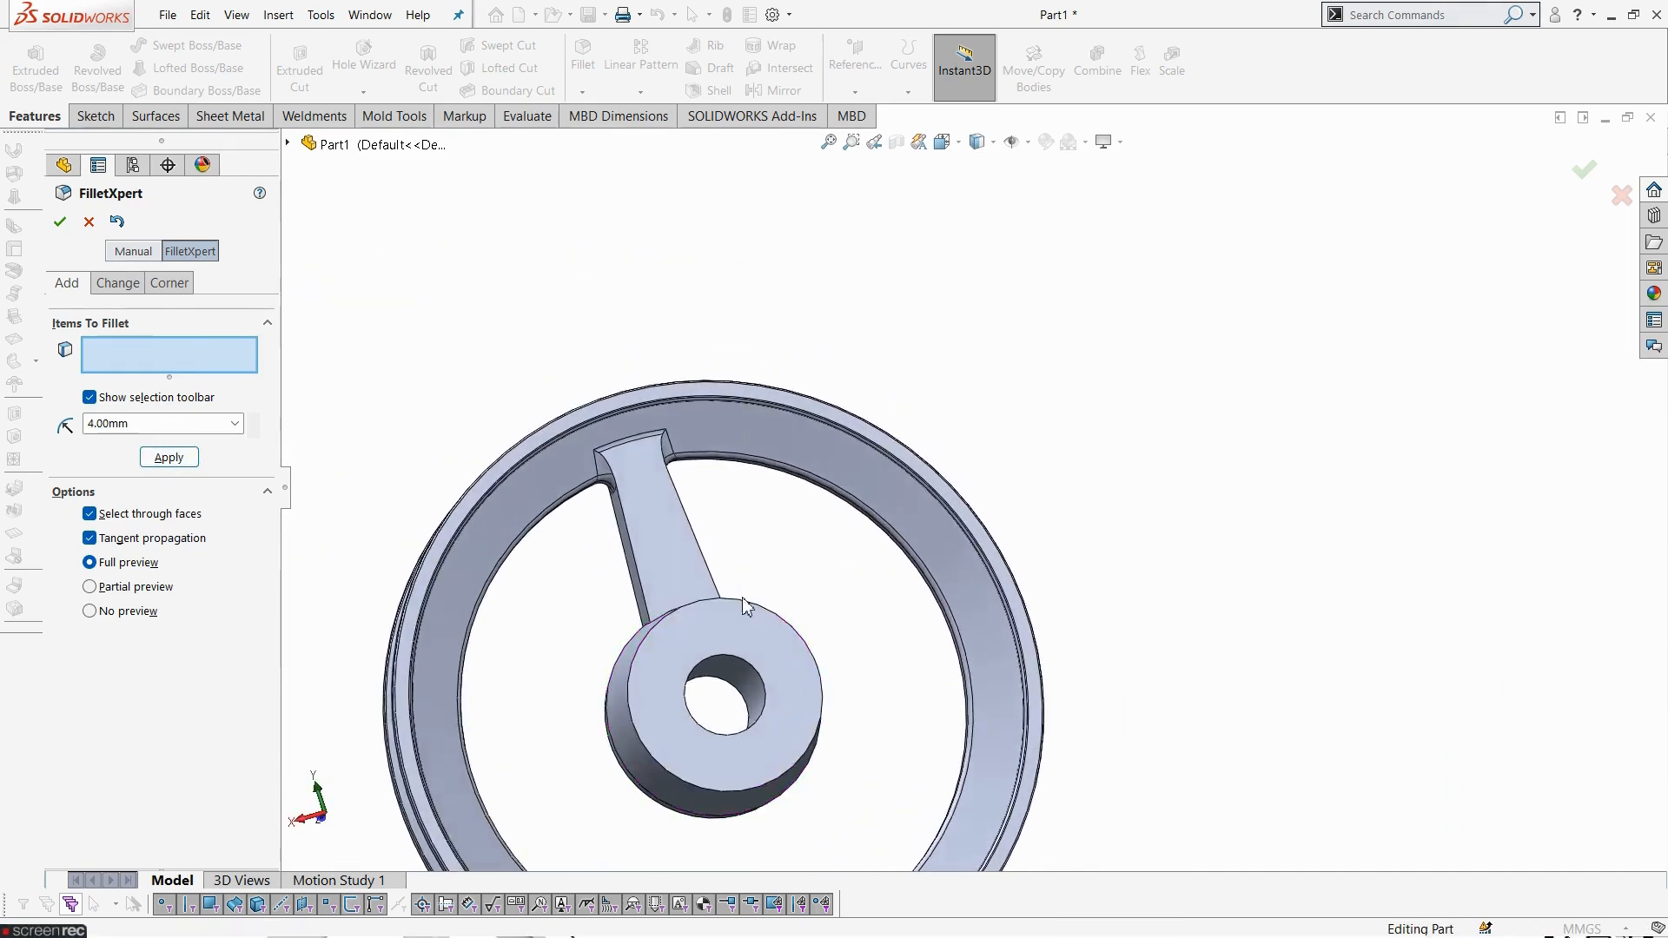
pyautogui.scroll(-4, 625, 682)
pyautogui.moveTo(653, 687); pyautogui.dragTo(879, 670, button='middle')
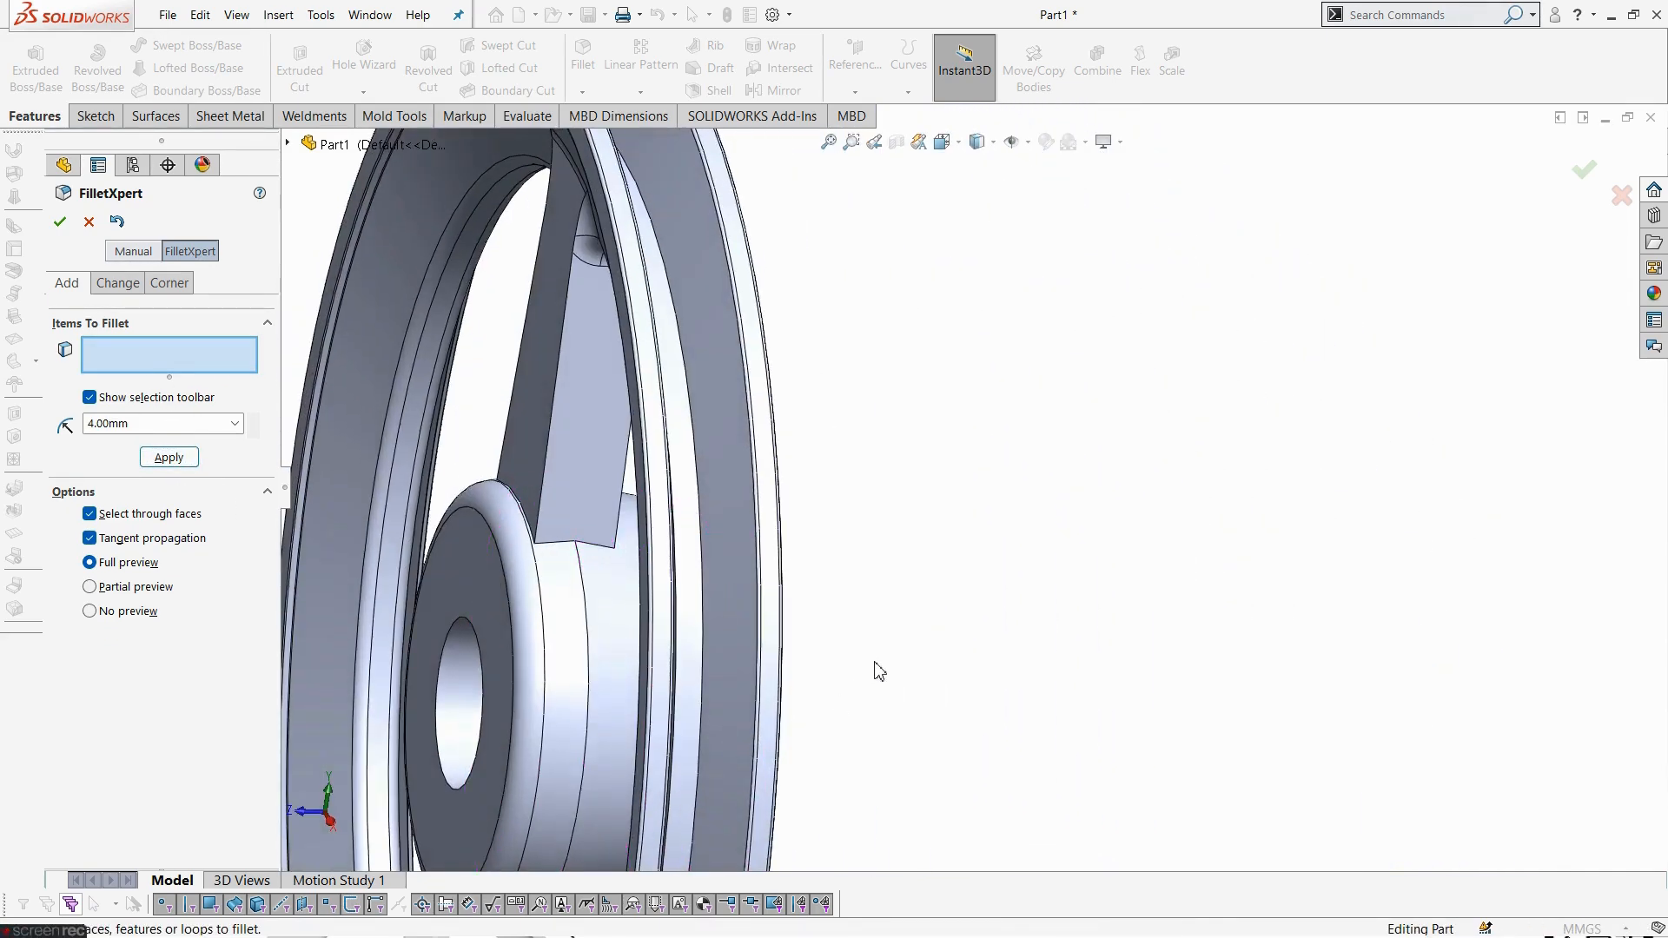
pyautogui.hotkey('alt', 'Tab')
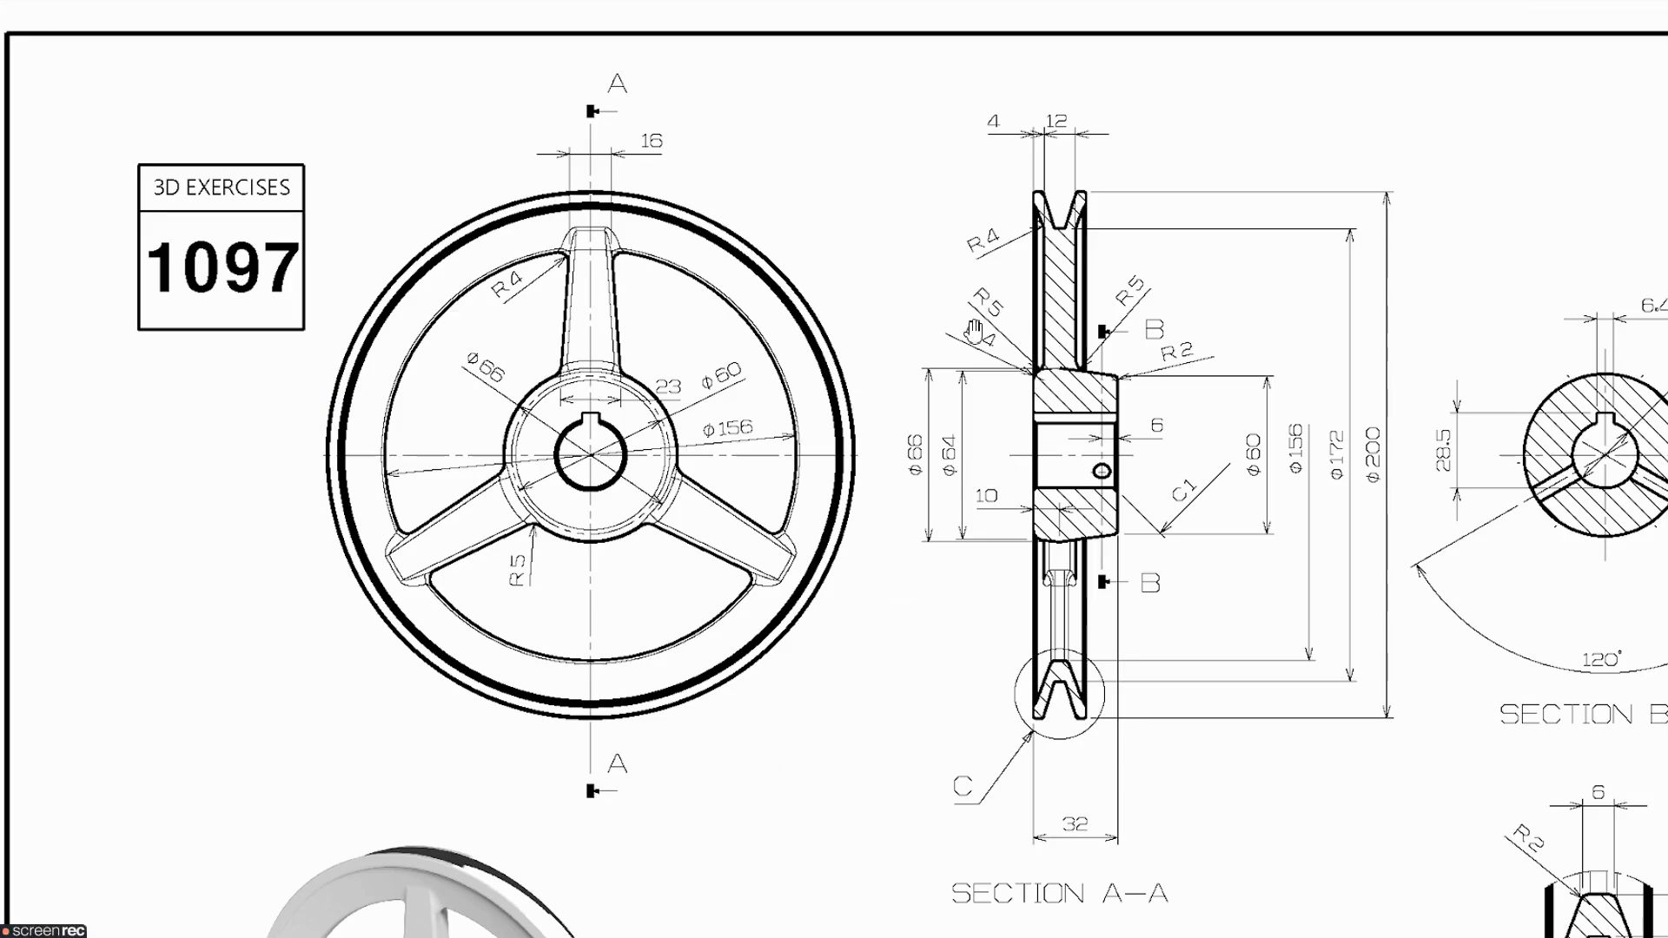
pyautogui.hotkey('alt', 'Tab')
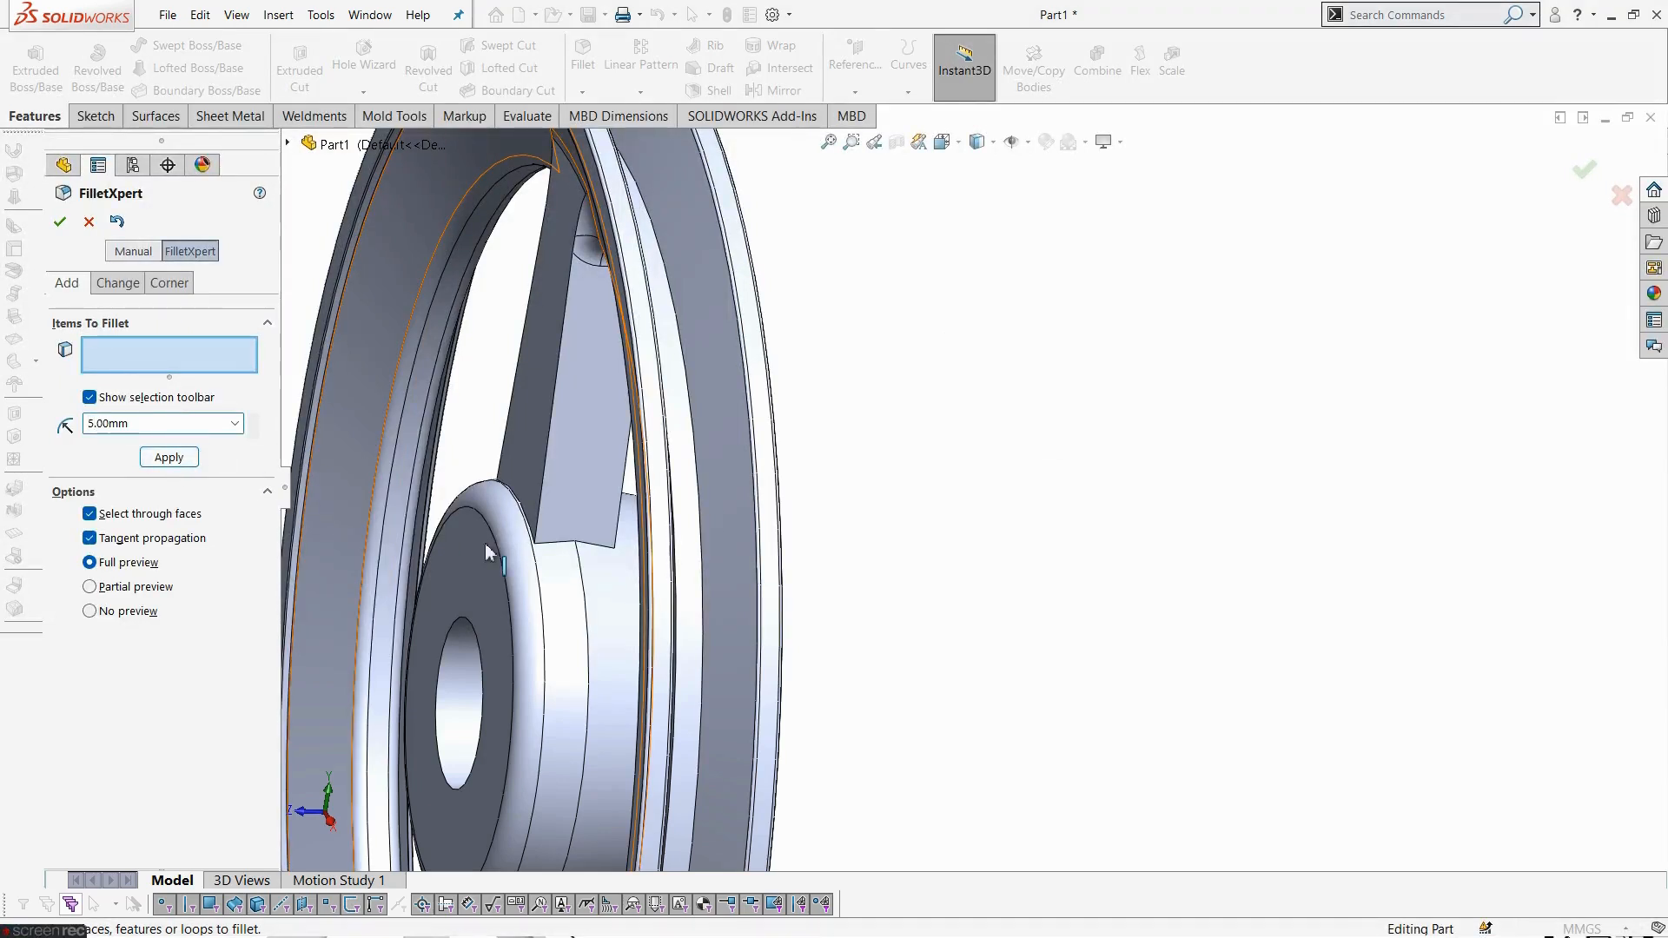
pyautogui.click(553, 551)
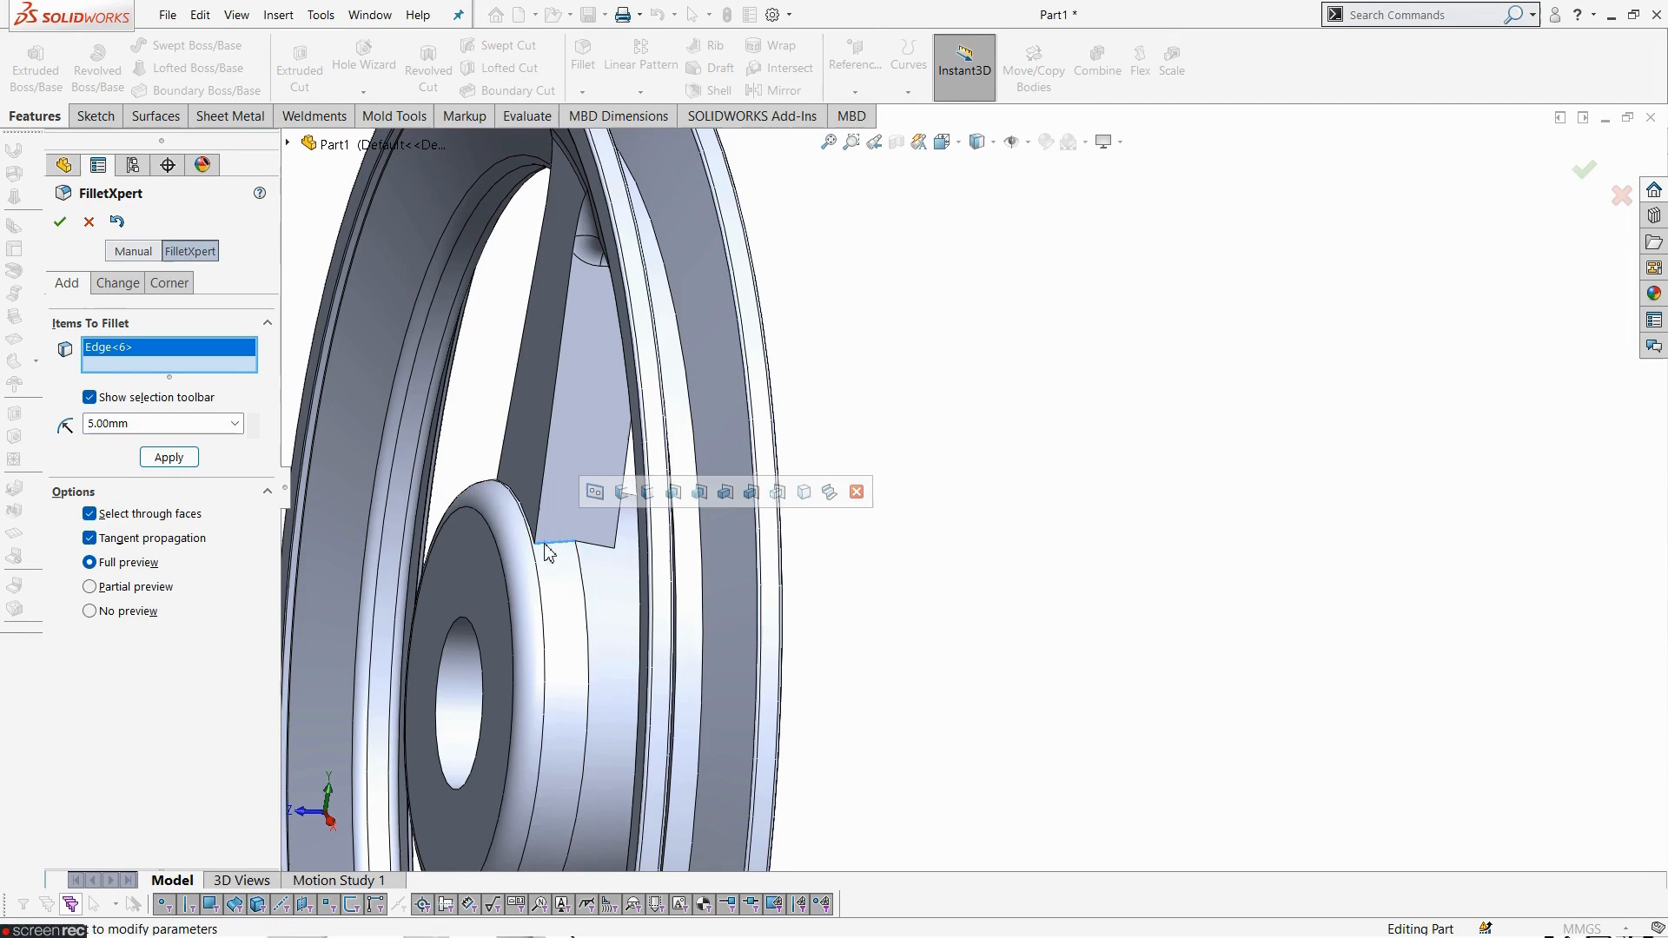
pyautogui.scroll(-3, 547, 554)
pyautogui.click(753, 535)
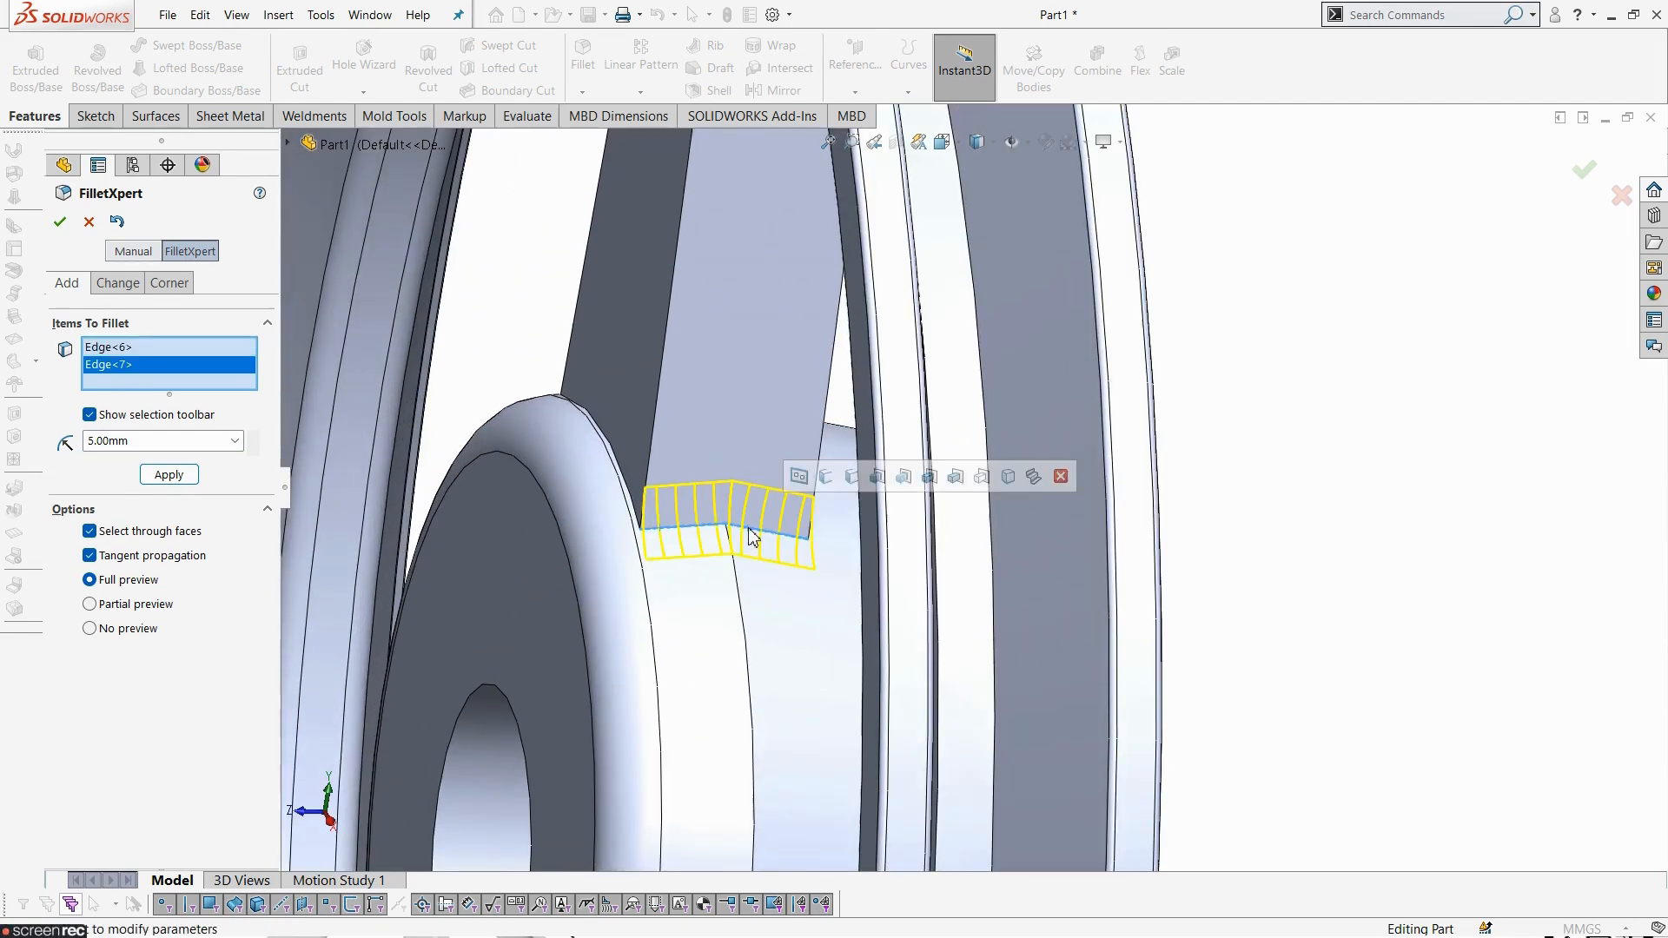
pyautogui.click(627, 491)
pyautogui.moveTo(743, 565); pyautogui.dragTo(696, 570, button='middle')
pyautogui.scroll(-3, 863, 545)
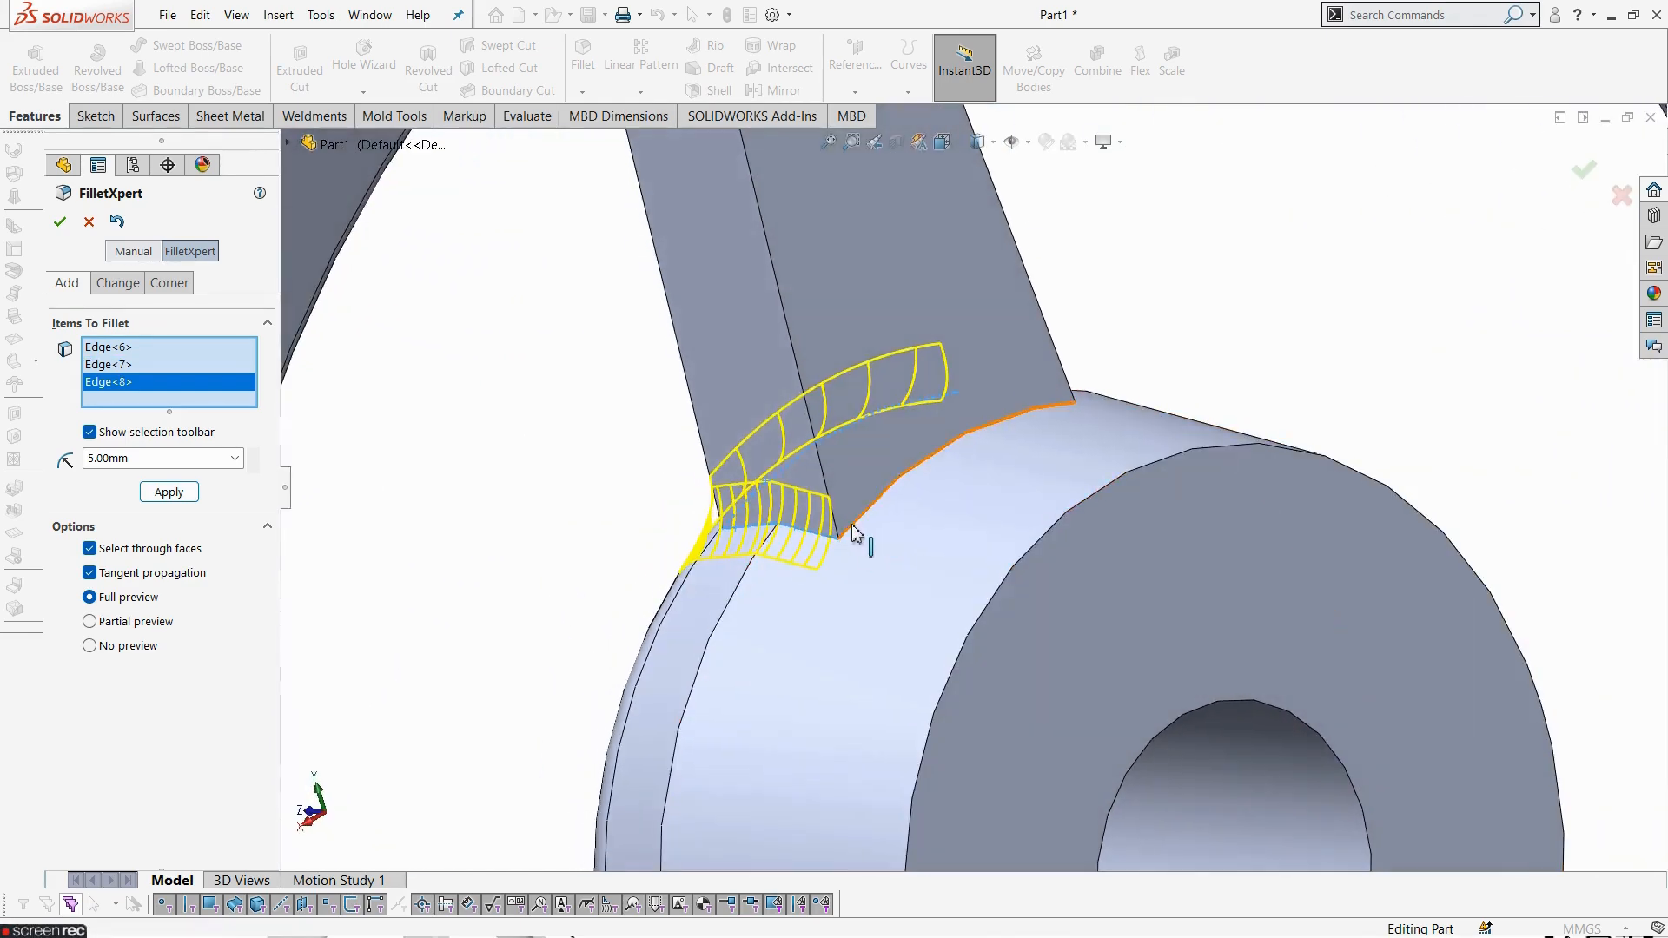
pyautogui.click(854, 533)
pyautogui.moveTo(961, 596); pyautogui.dragTo(801, 689, button='middle')
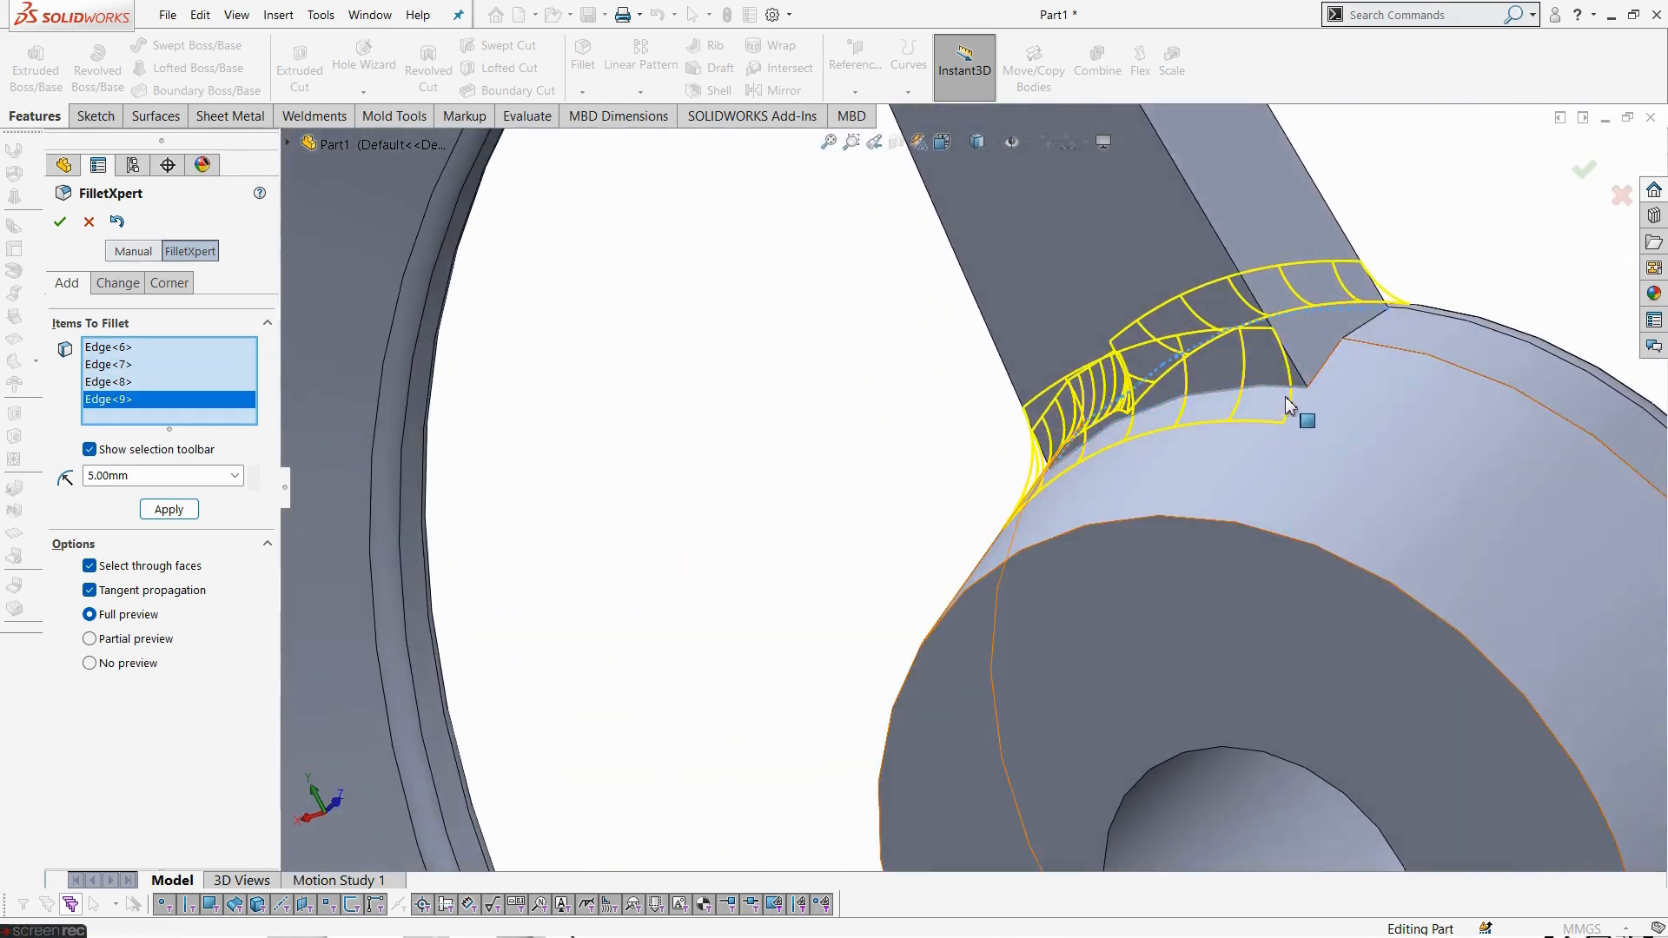
pyautogui.click(1332, 365)
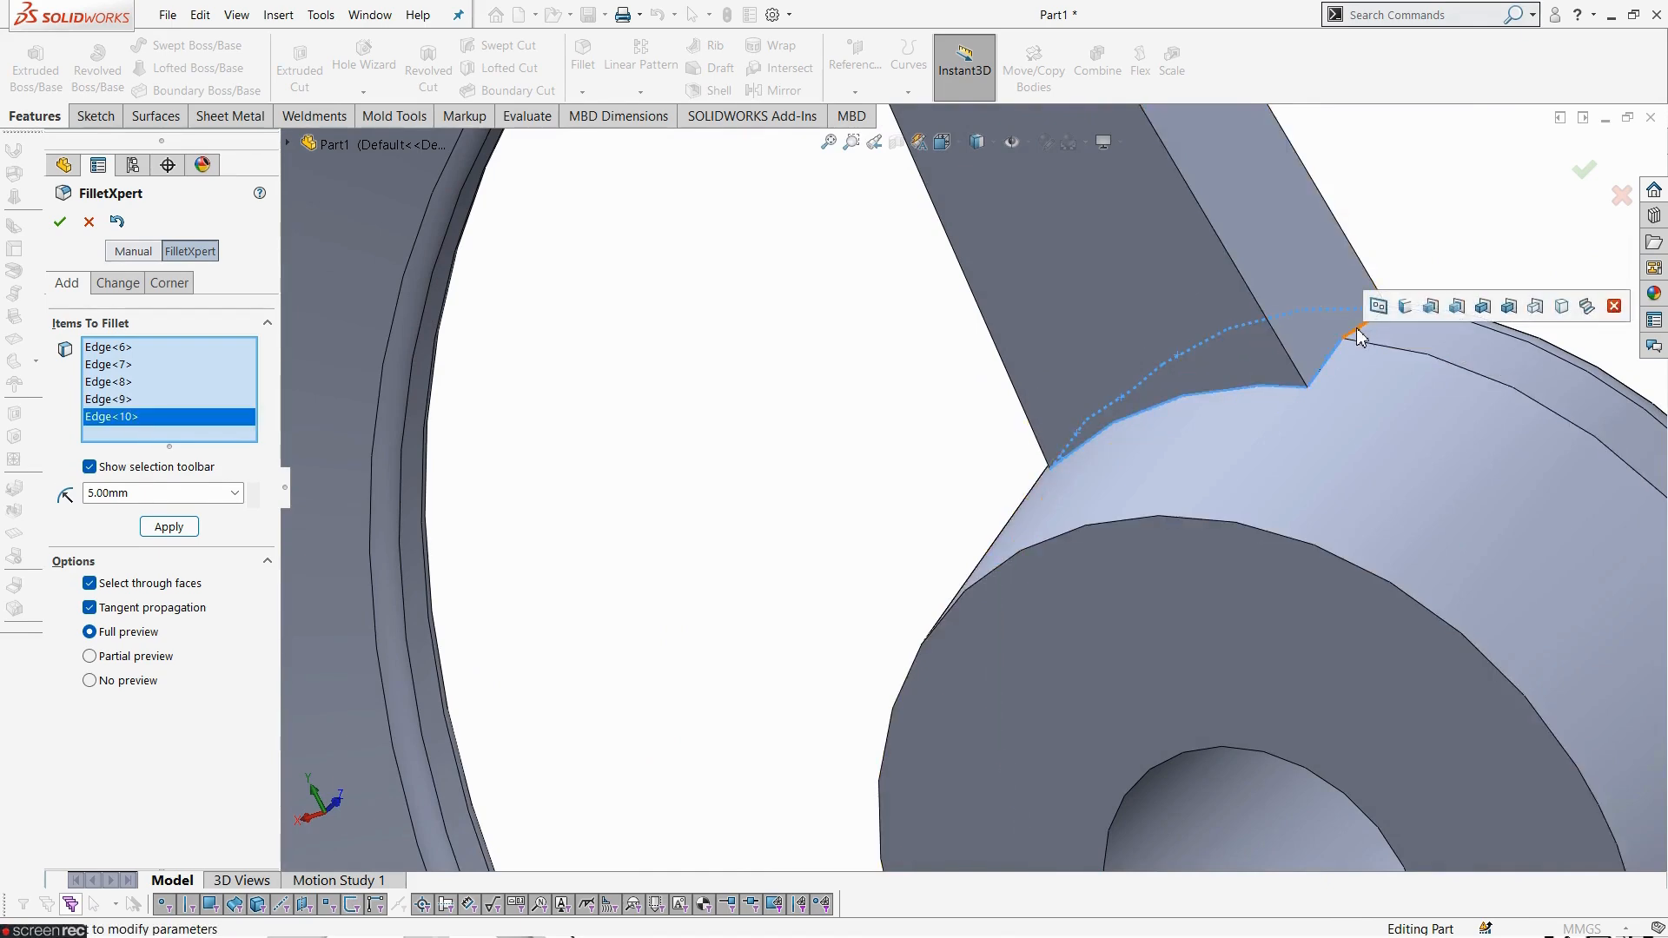
pyautogui.click(1357, 327)
pyautogui.scroll(5, 1223, 473)
pyautogui.moveTo(1082, 549); pyautogui.dragTo(1234, 437, button='middle')
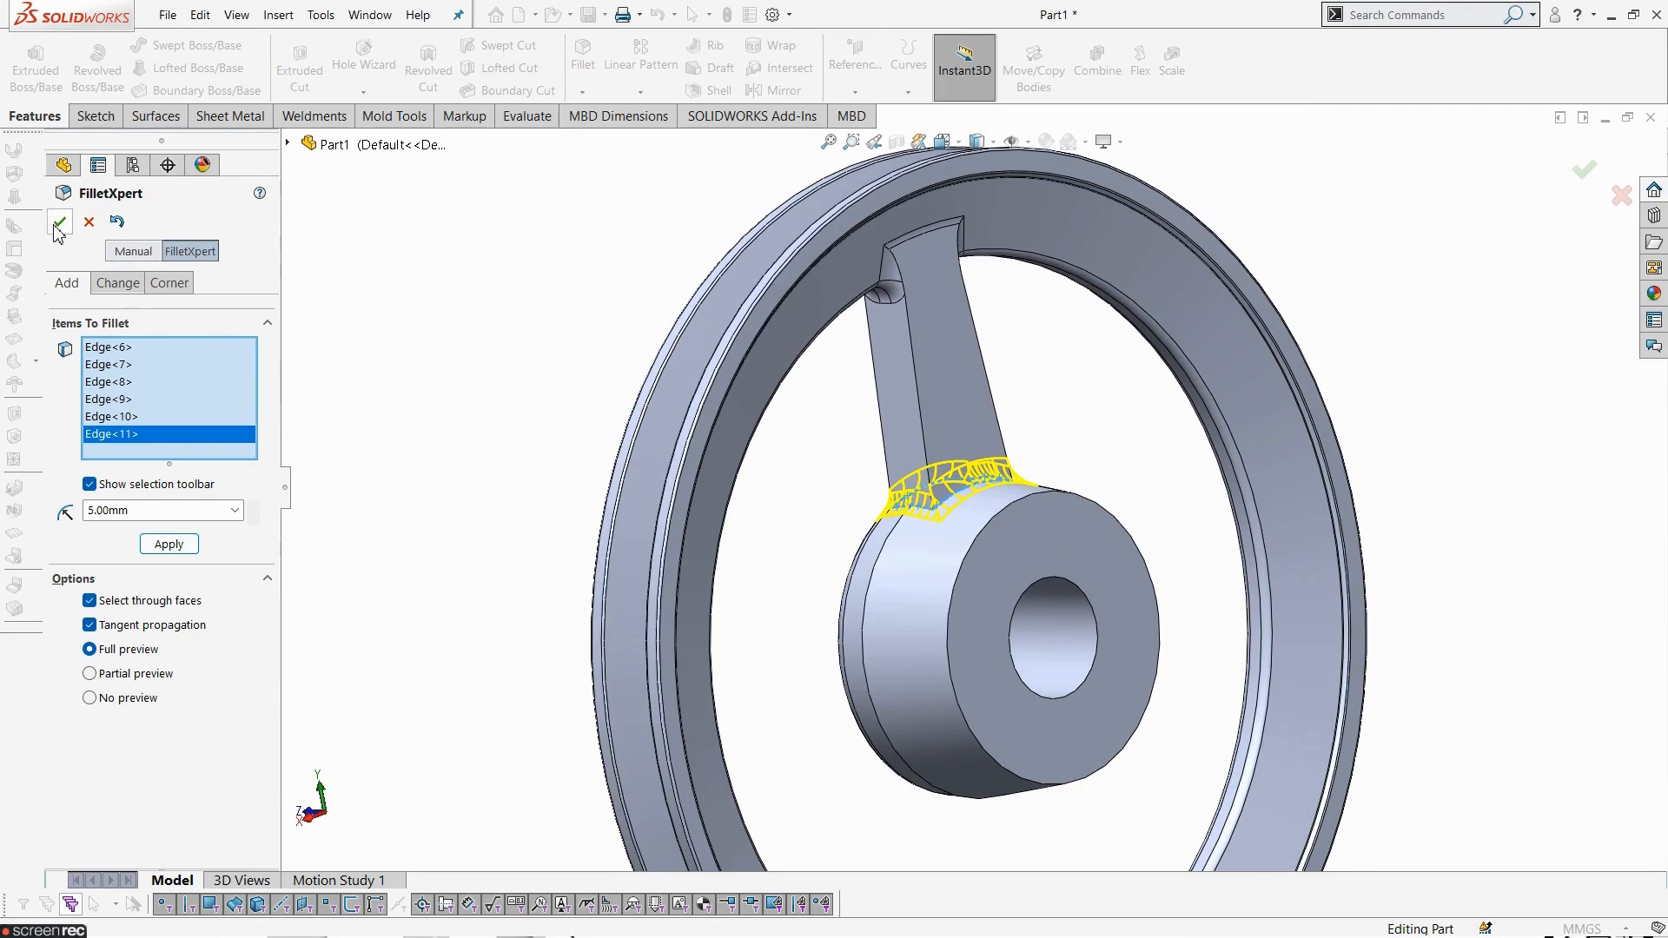
pyautogui.click(169, 547)
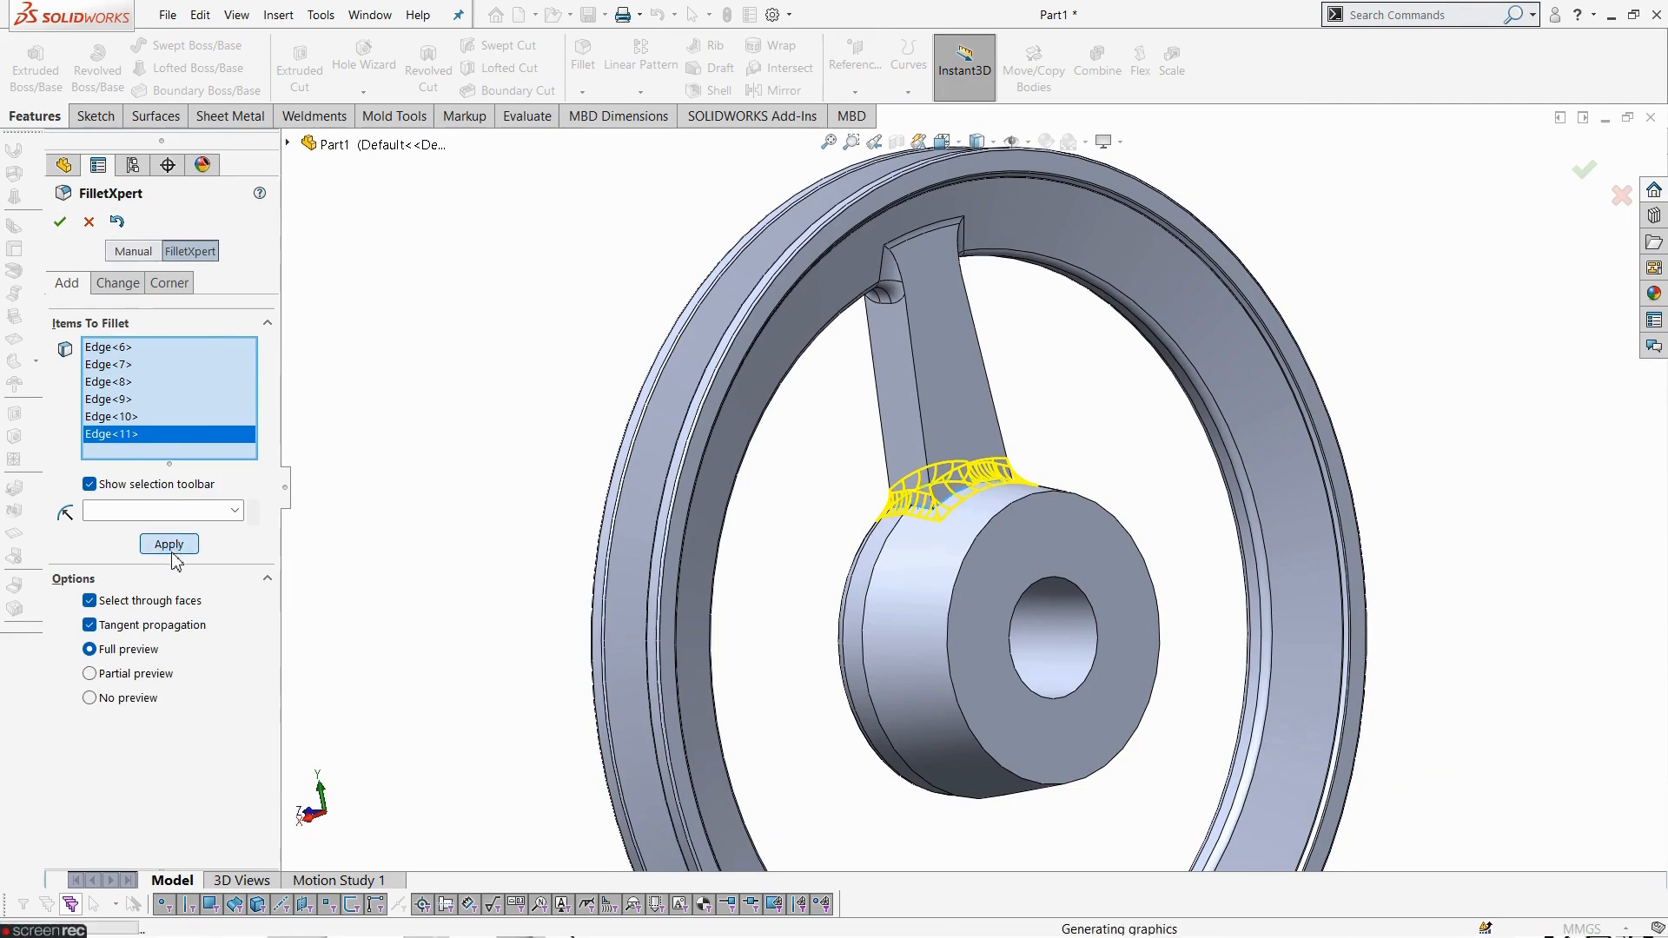
pyautogui.moveTo(577, 559); pyautogui.dragTo(661, 575, button='middle')
pyautogui.scroll(4, 485, 654)
pyautogui.scroll(-4, 582, 425)
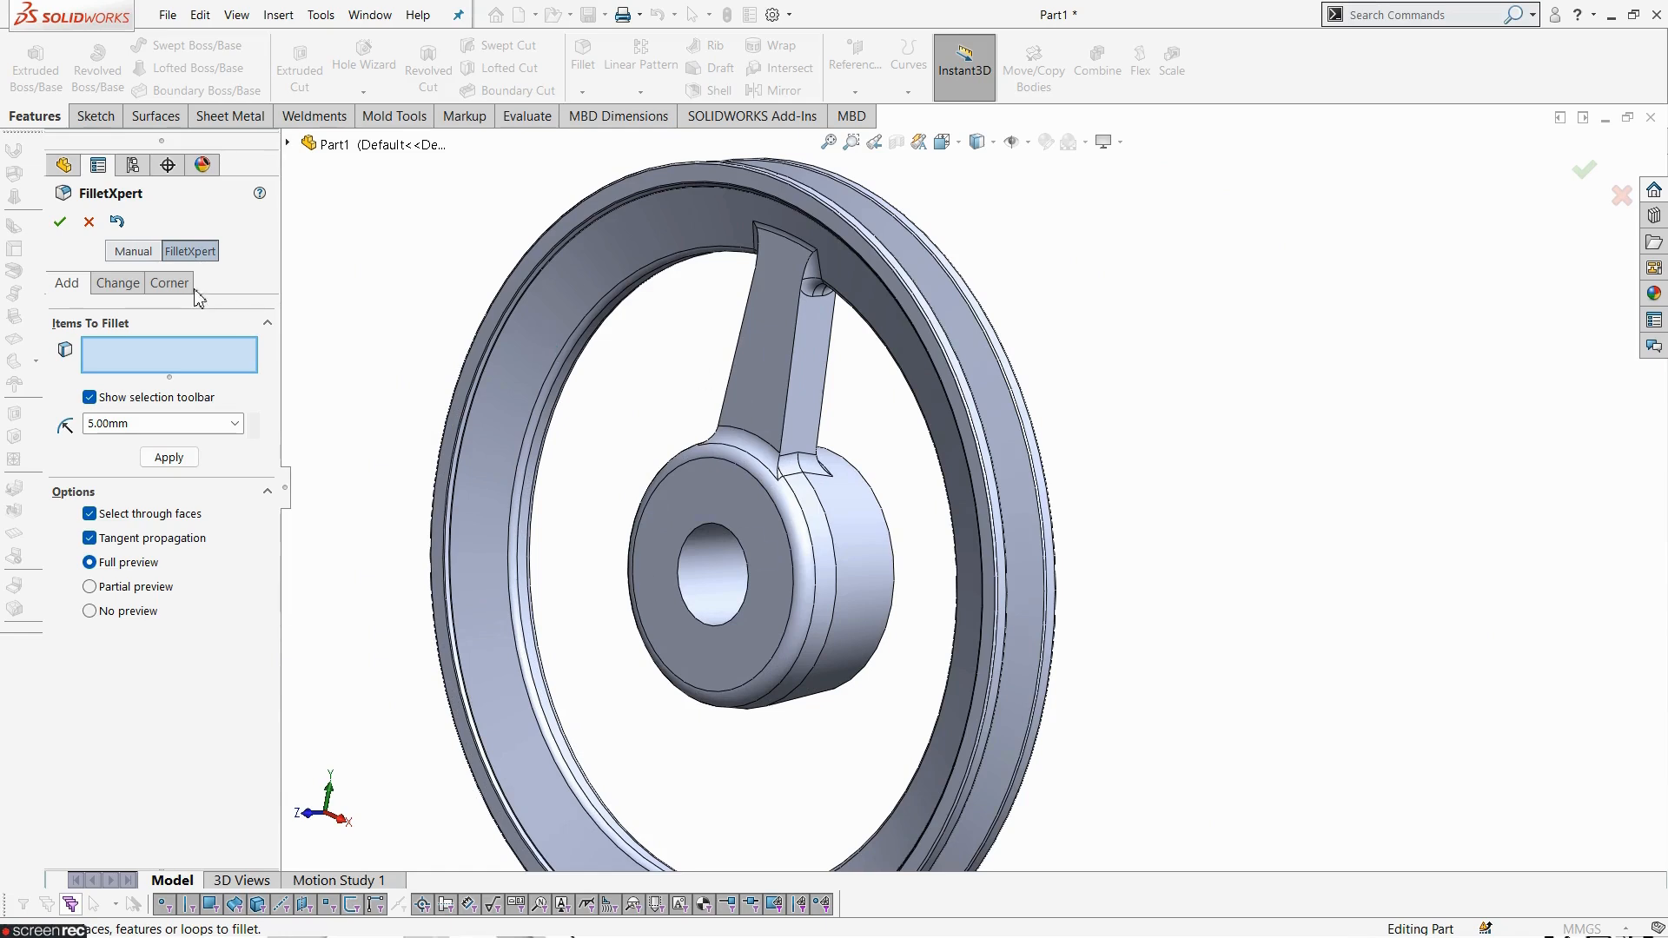
pyautogui.click(60, 223)
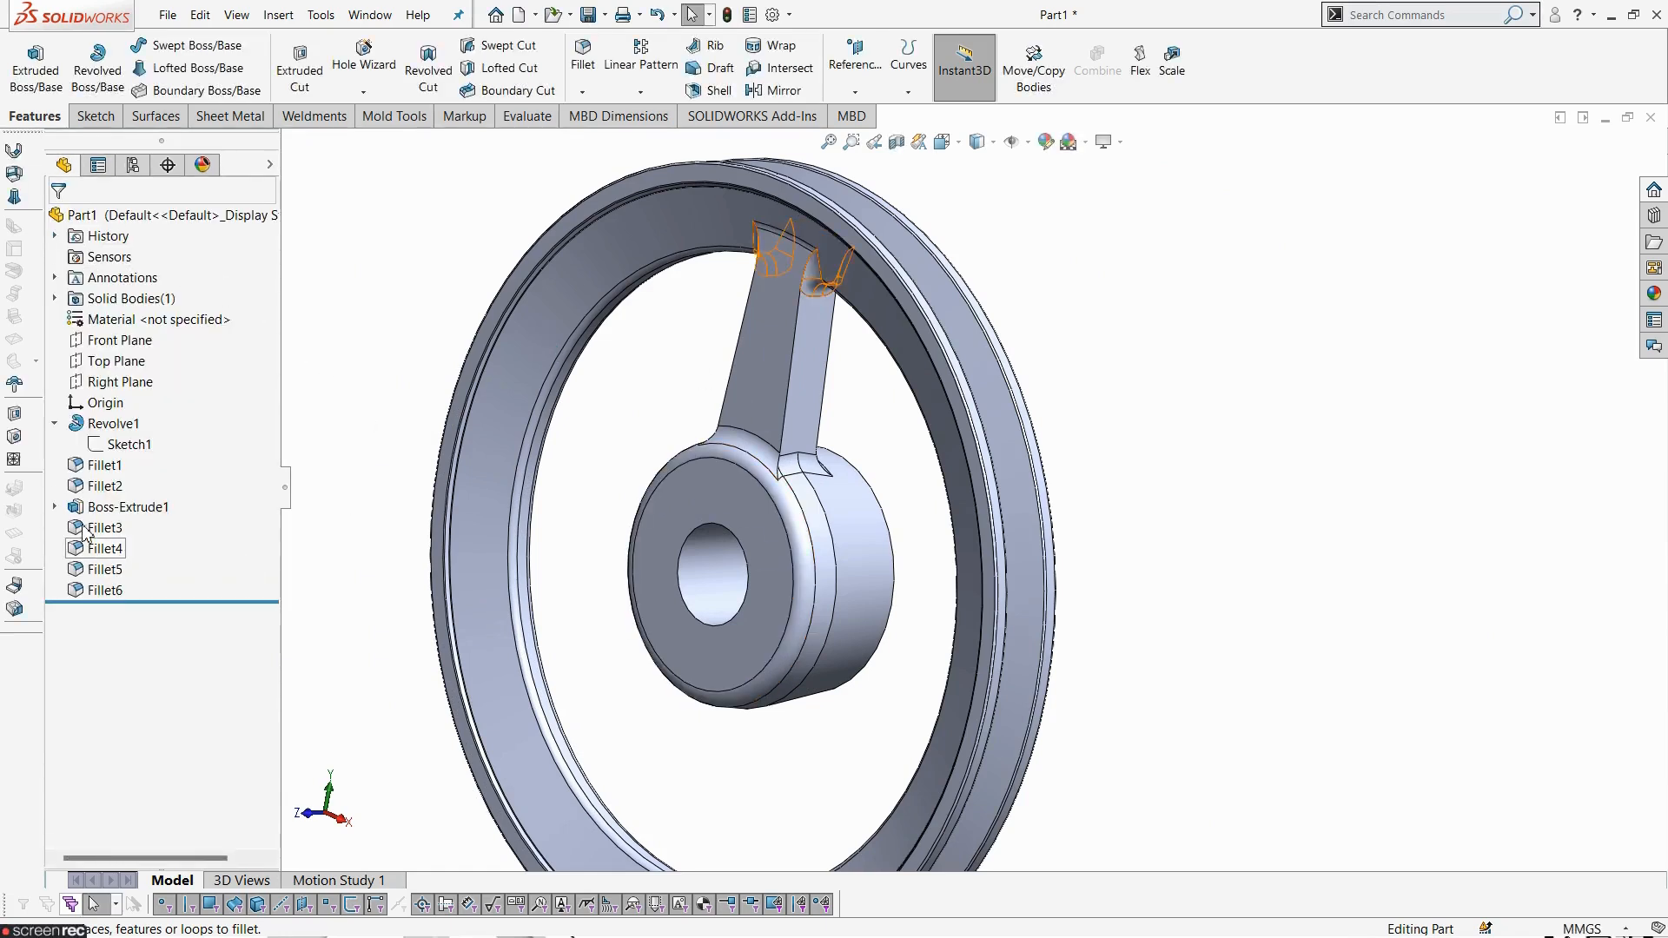
# - Try a circular pattern of the spoke extrusion and Fillet3 to Fillet6, 3 equal instances over 360° about the rim's circular edge
pyautogui.click(130, 508)
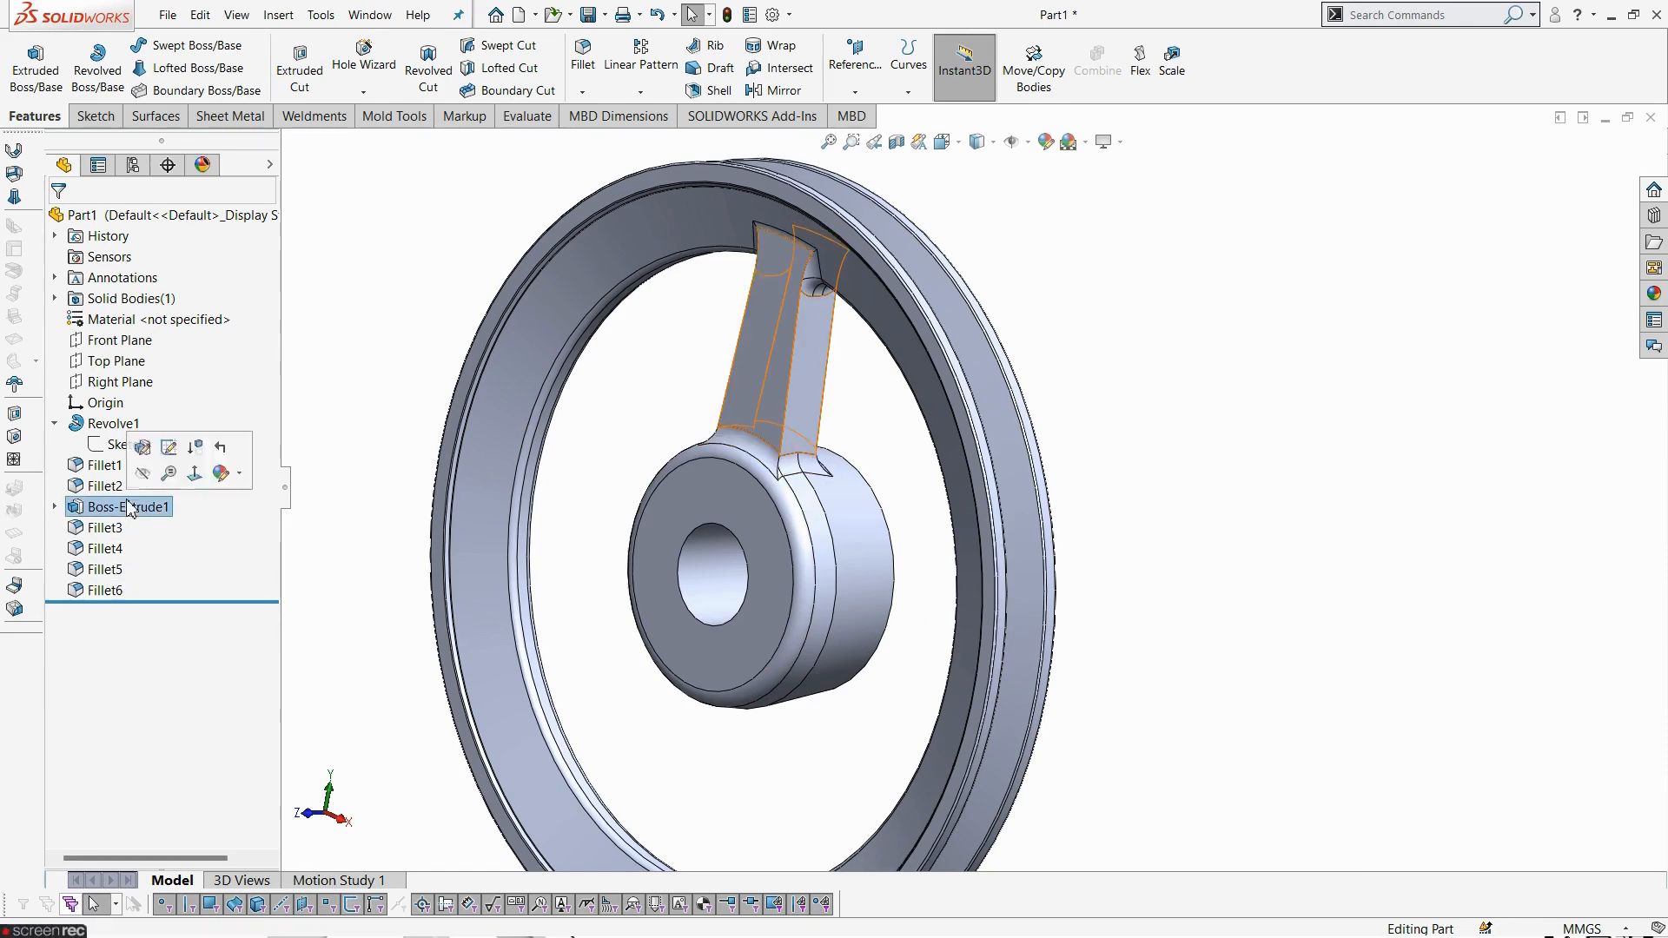
pyautogui.keyDown('shift'); pyautogui.click(111, 591); pyautogui.keyUp('shift')
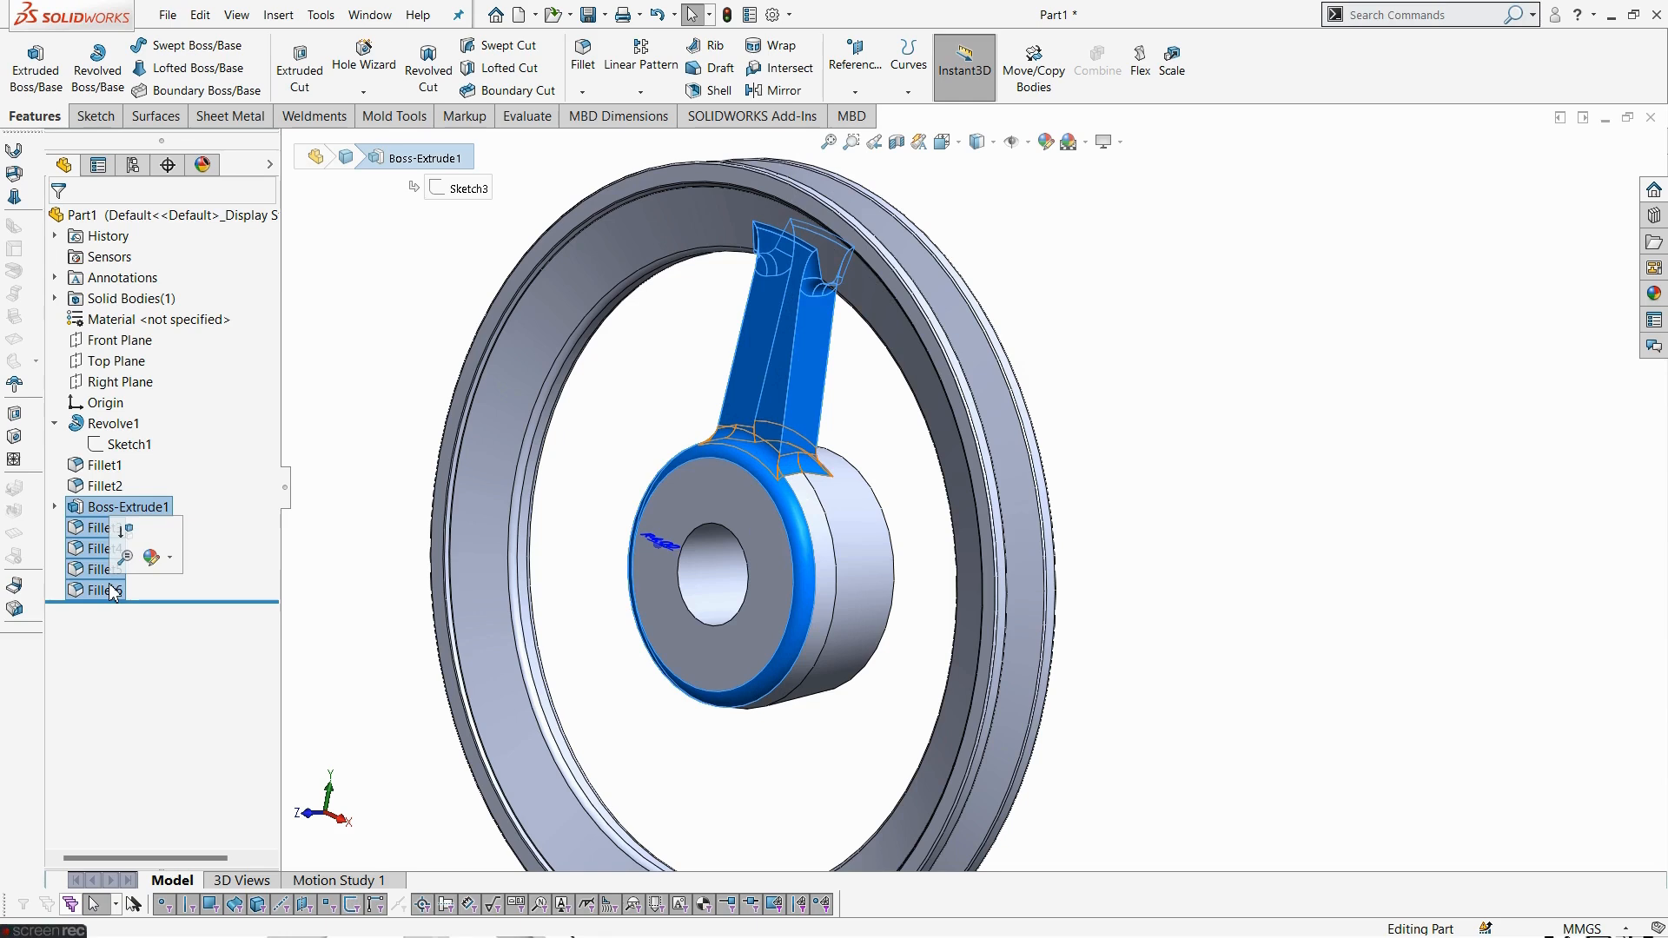
pyautogui.click(640, 92)
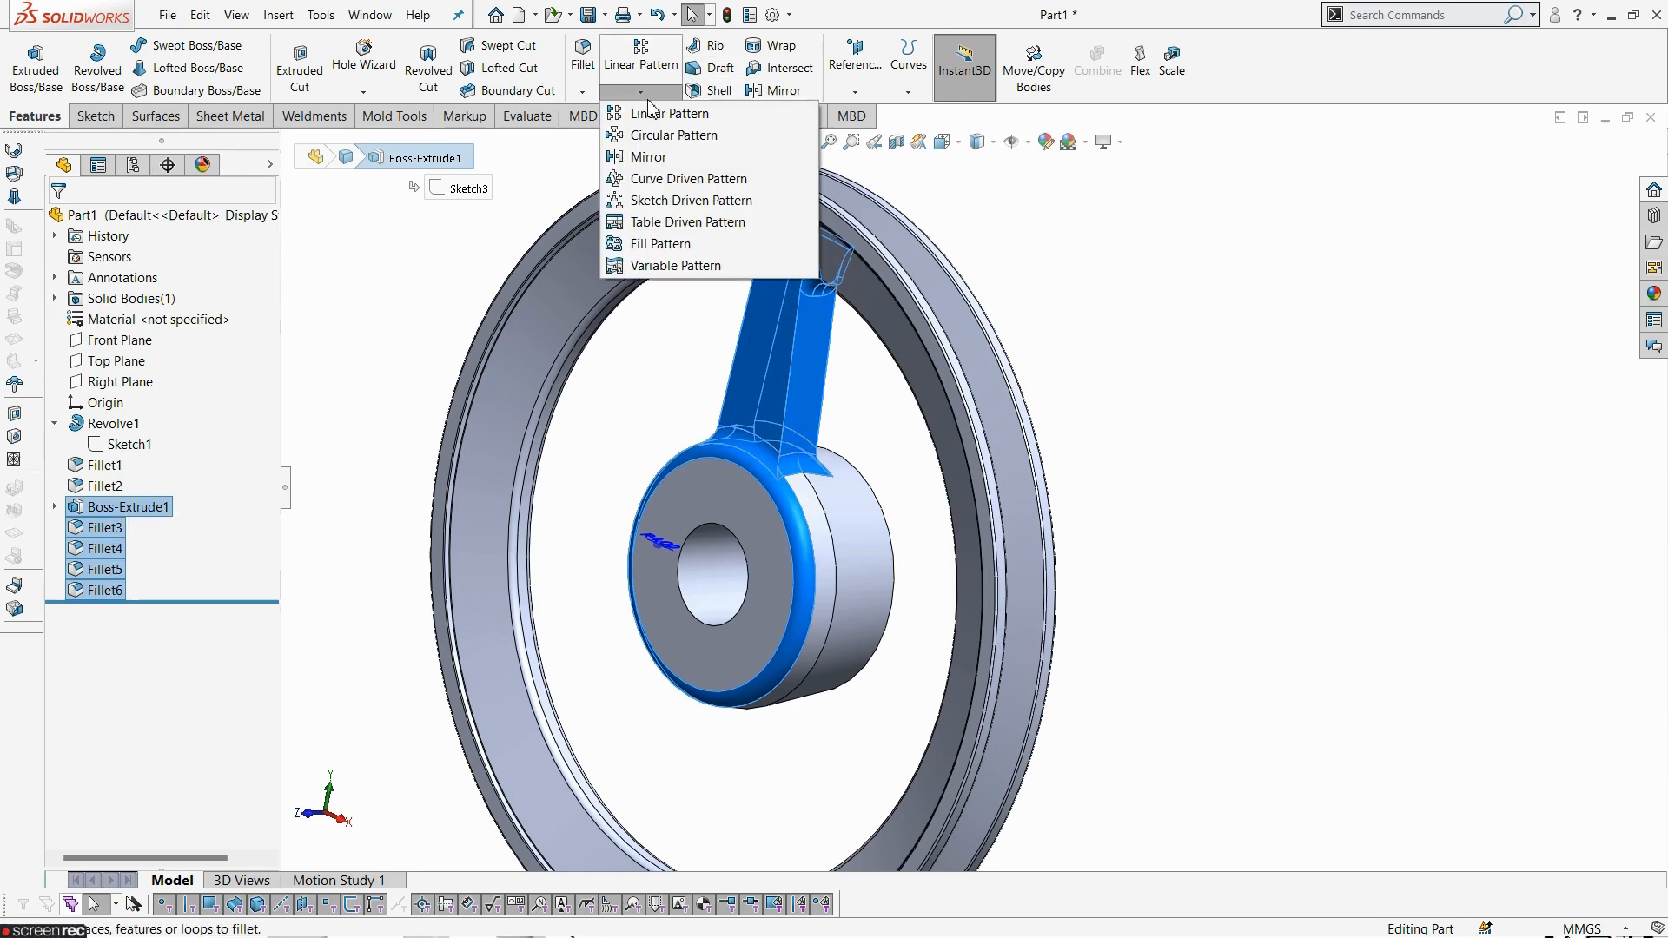
pyautogui.click(643, 134)
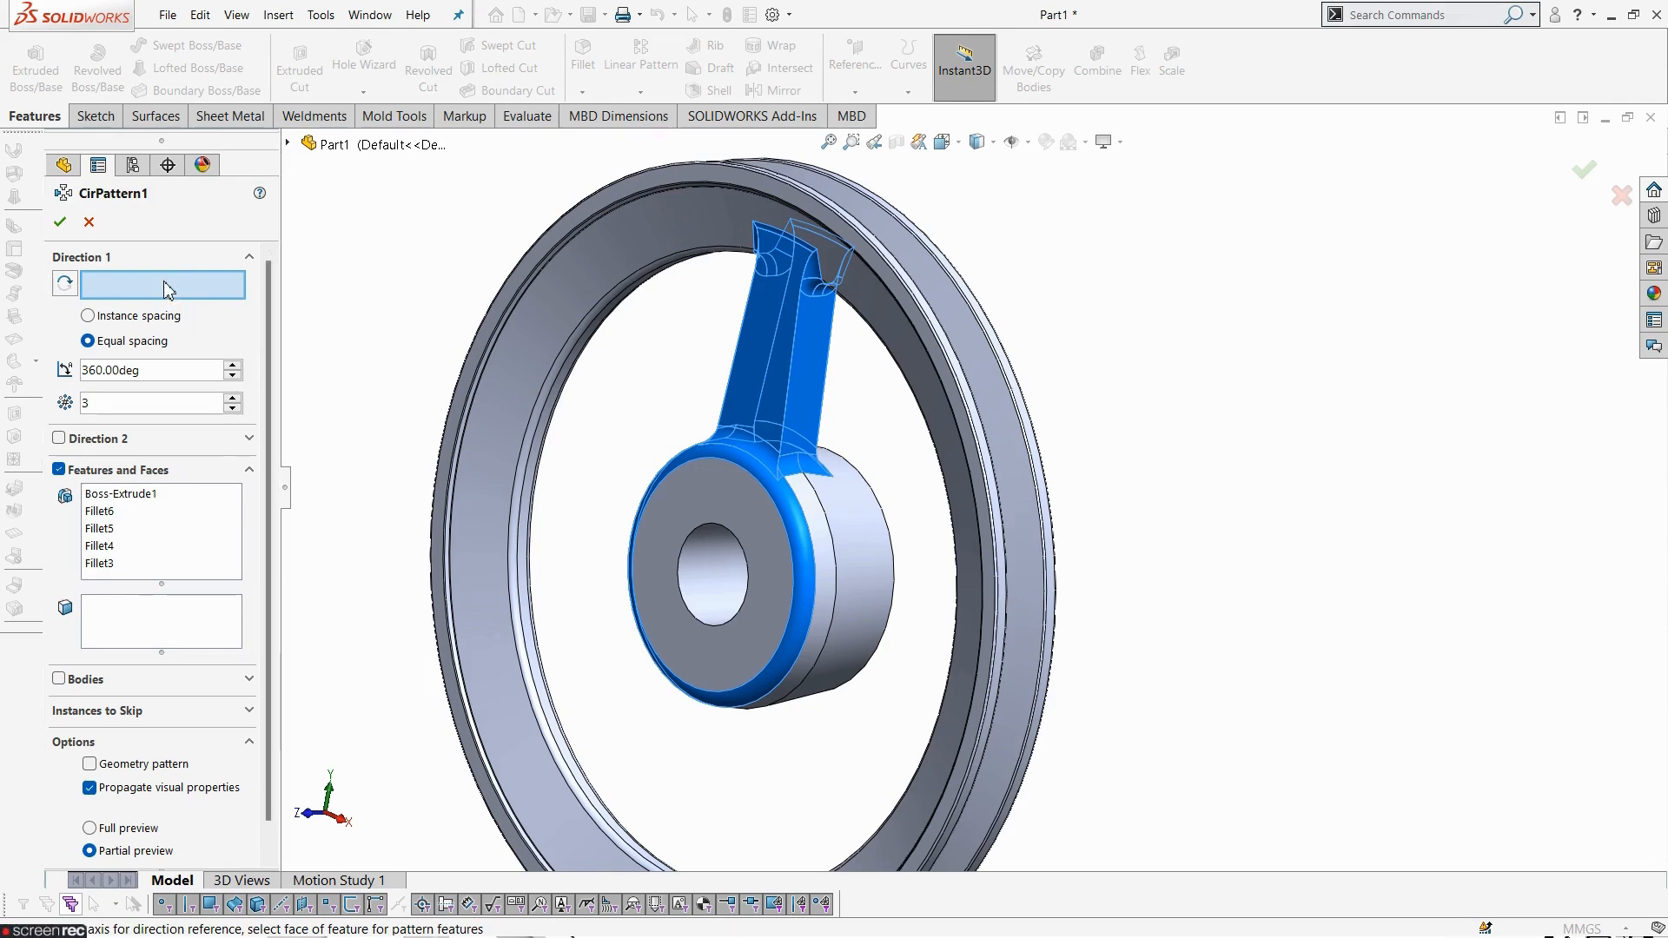
pyautogui.click(624, 288)
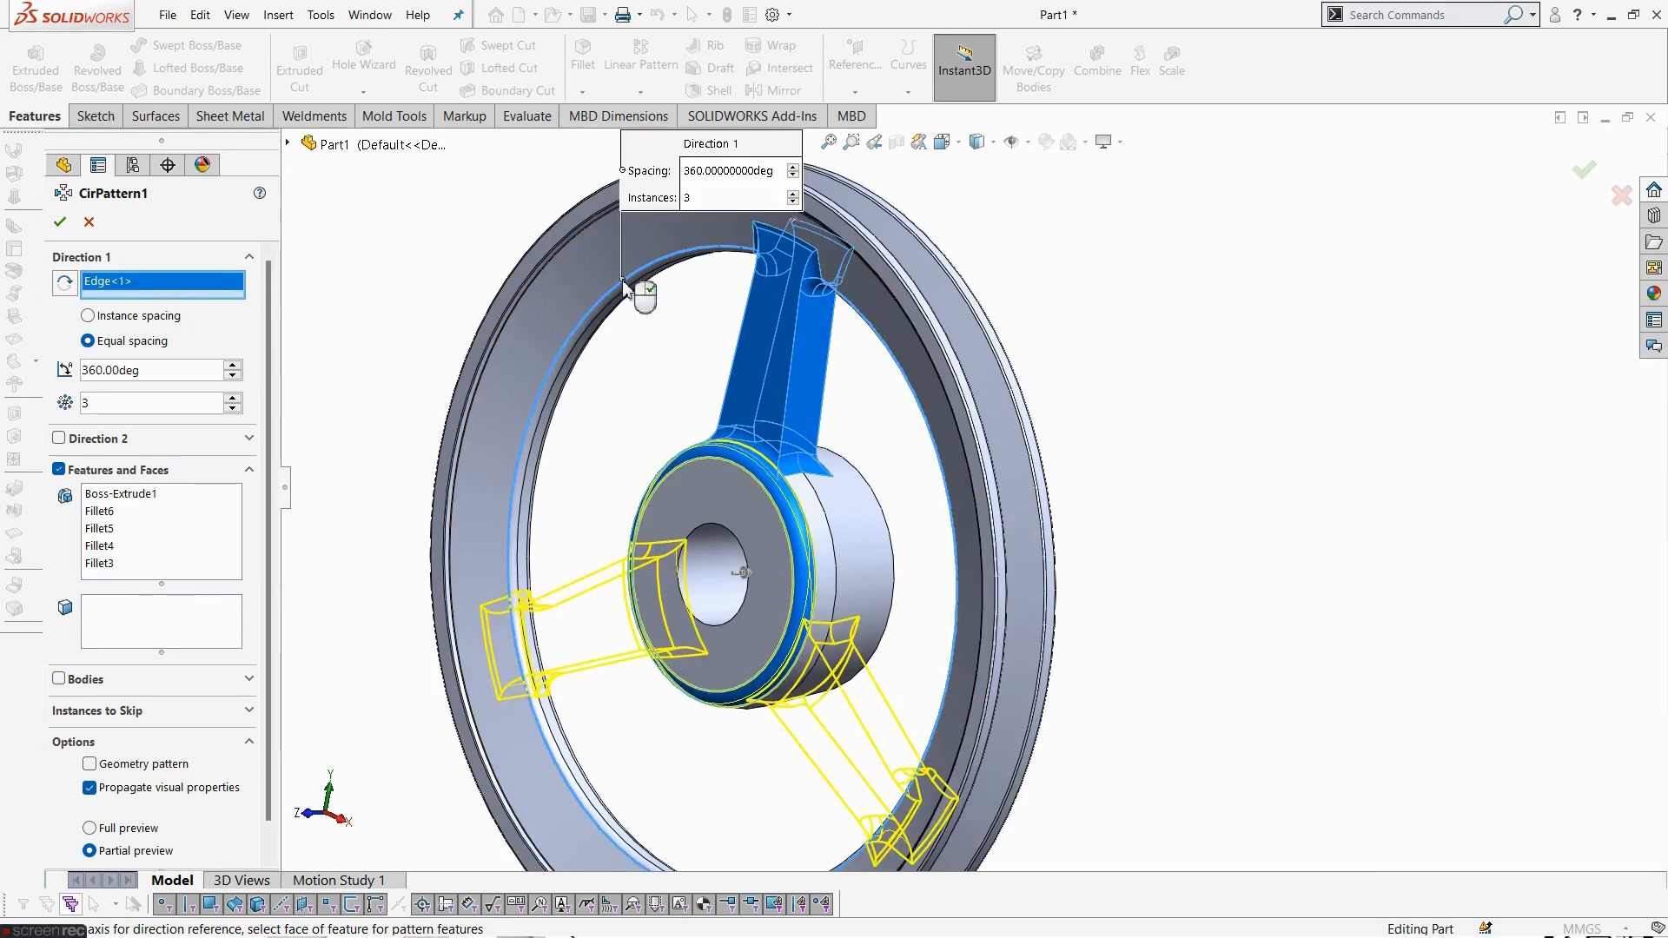
pyautogui.scroll(3, 677, 667)
pyautogui.scroll(-3, 823, 638)
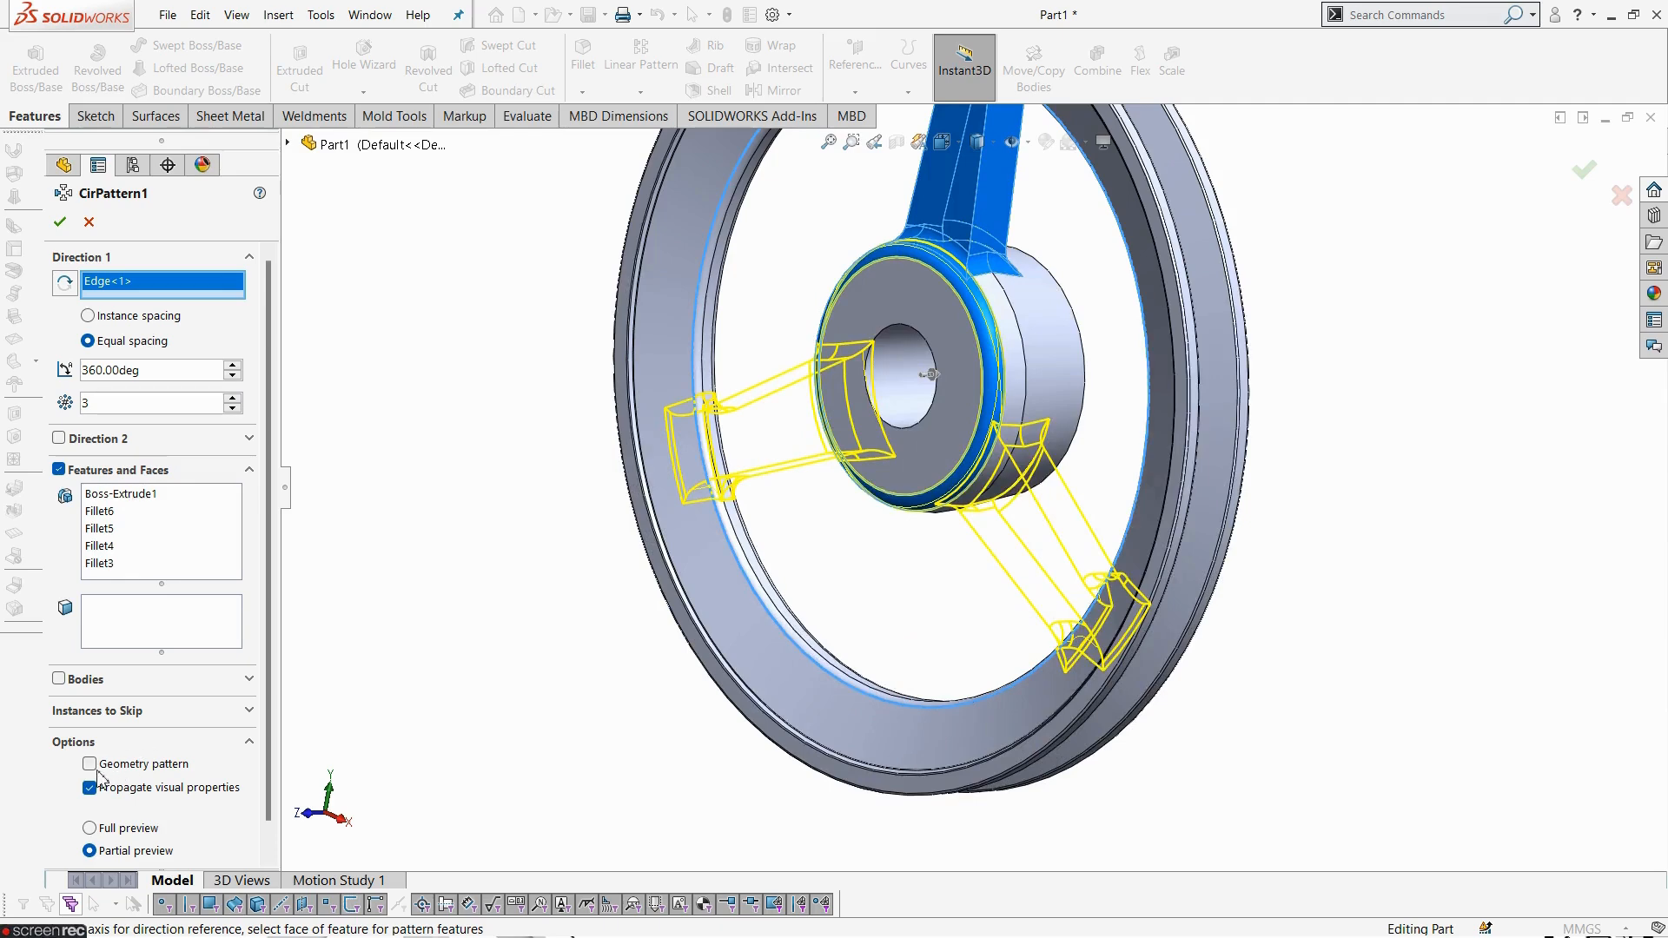
pyautogui.moveTo(957, 612); pyautogui.dragTo(1027, 628, button='middle')
pyautogui.click(58, 224)
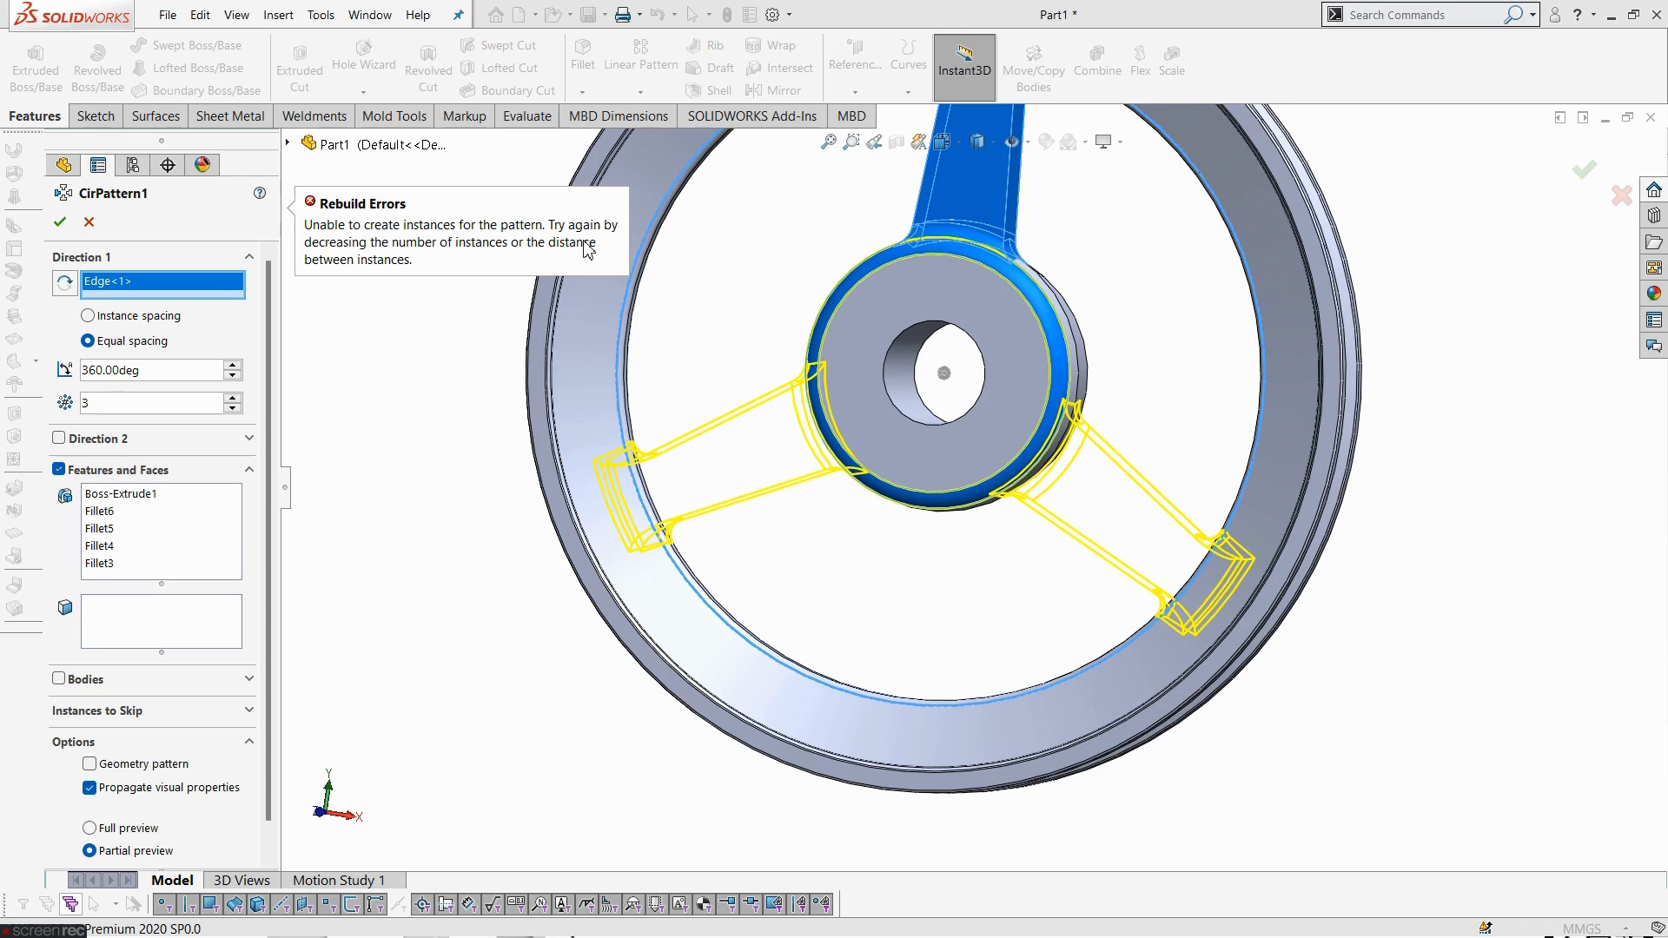
# - Replace the pattern's features with the spoke extrusion, Fillet4 and Fillet5, and create the circular pattern
pyautogui.click(131, 410)
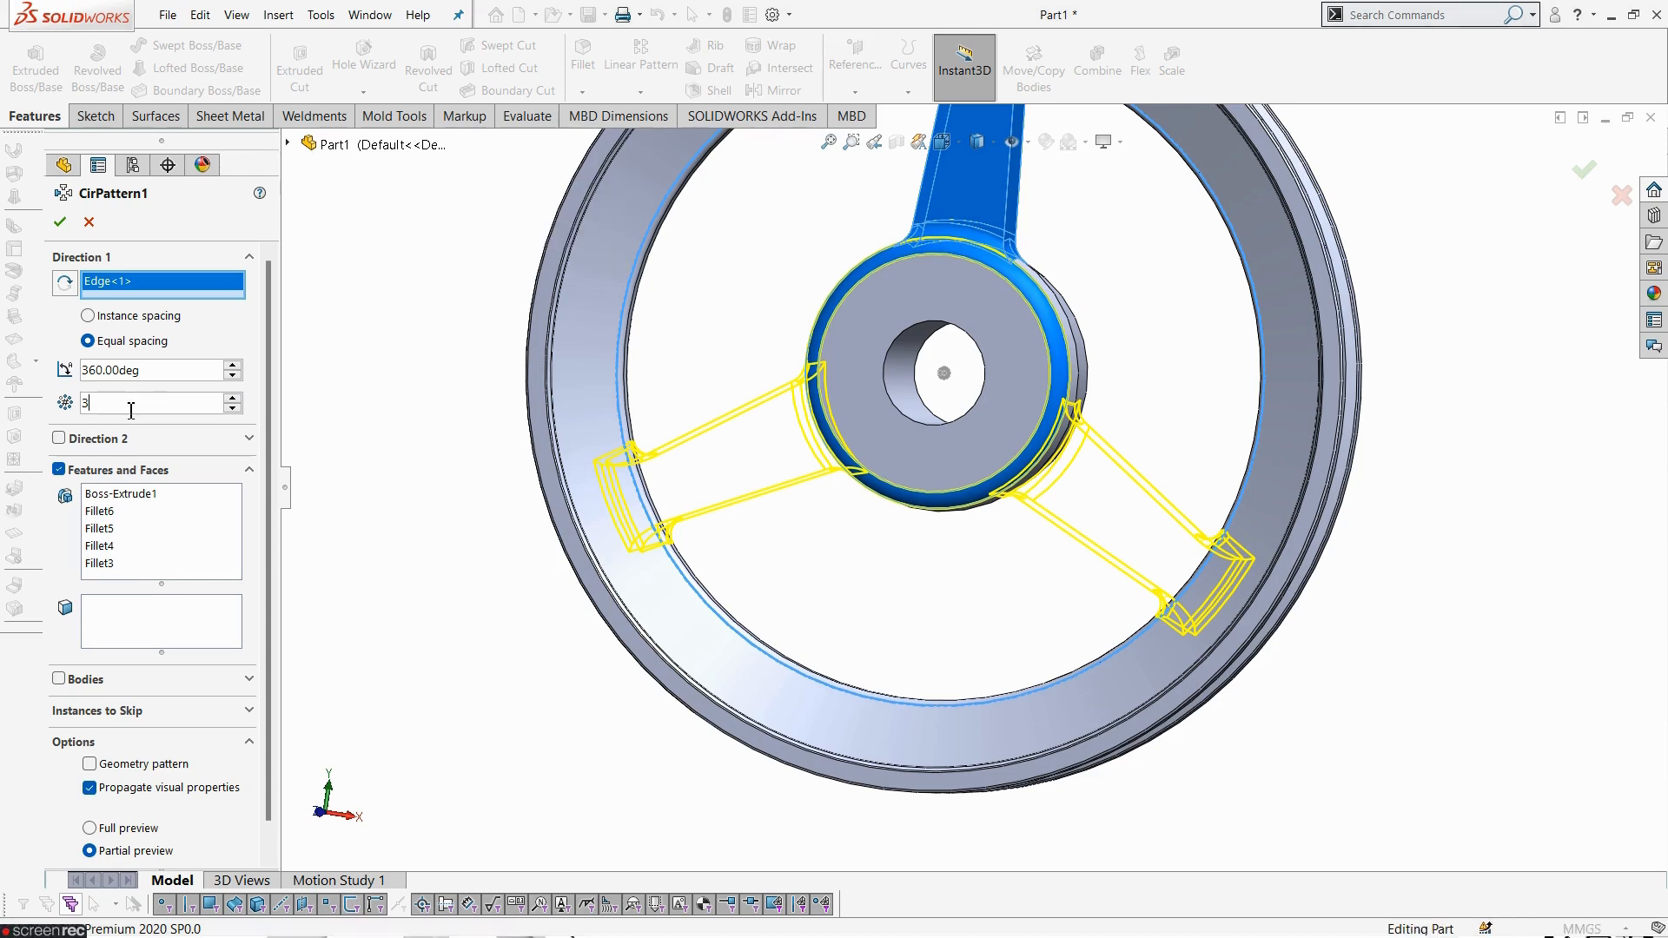
pyautogui.click(161, 554)
pyautogui.rightClick(165, 563)
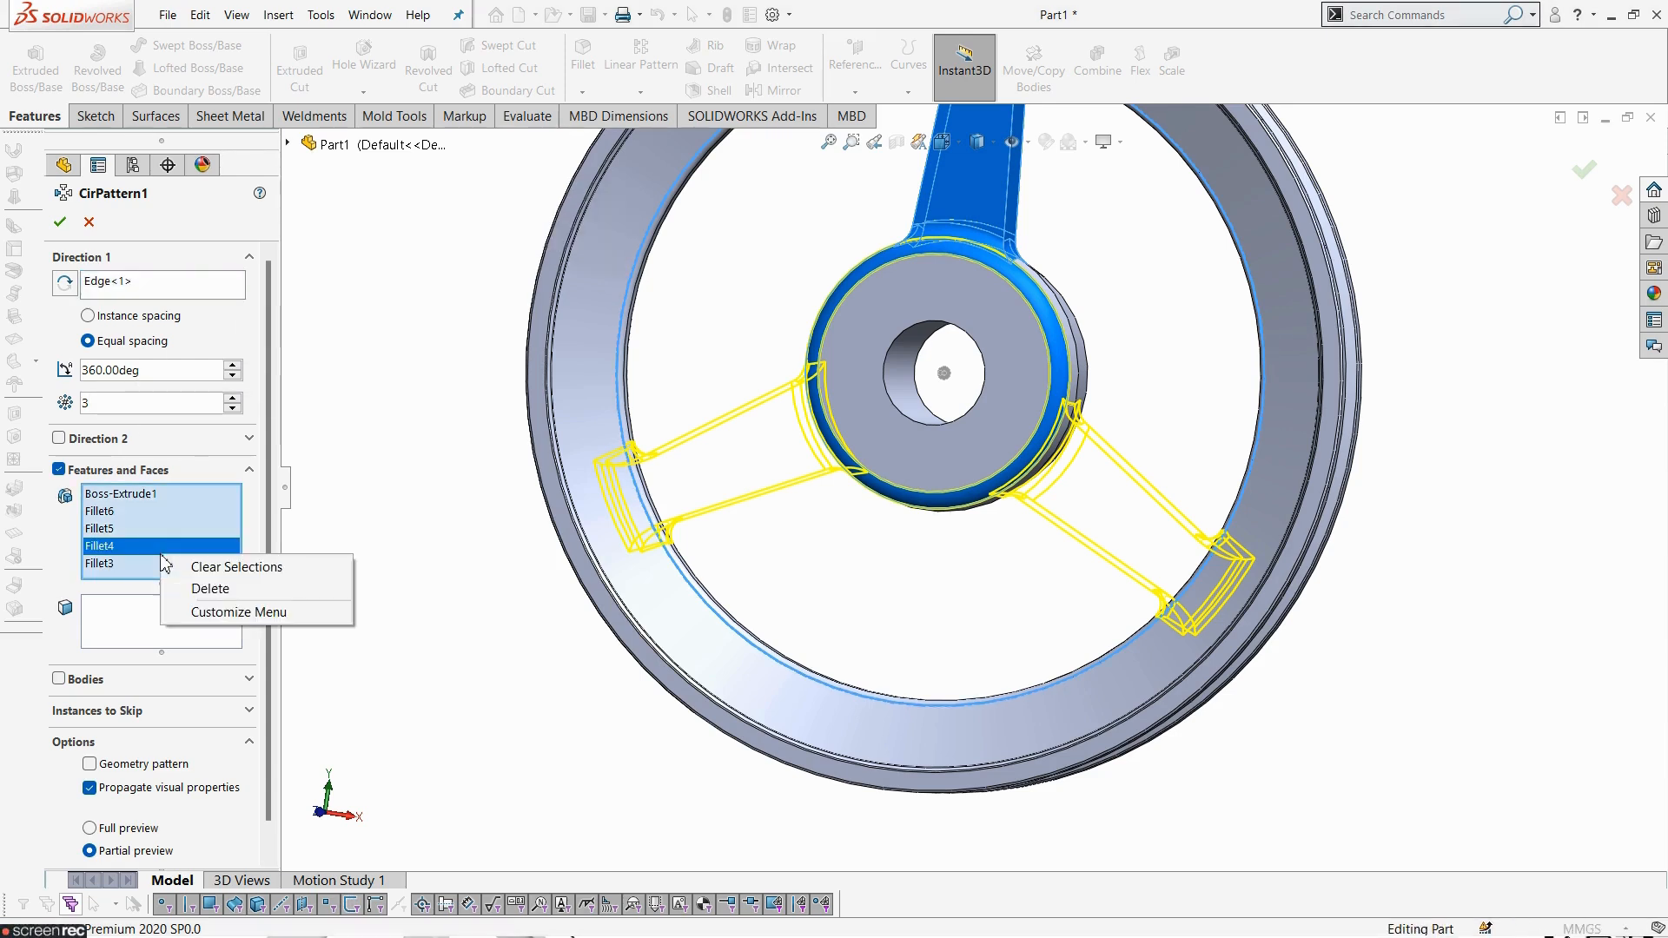
pyautogui.click(217, 570)
pyautogui.scroll(-4, 987, 414)
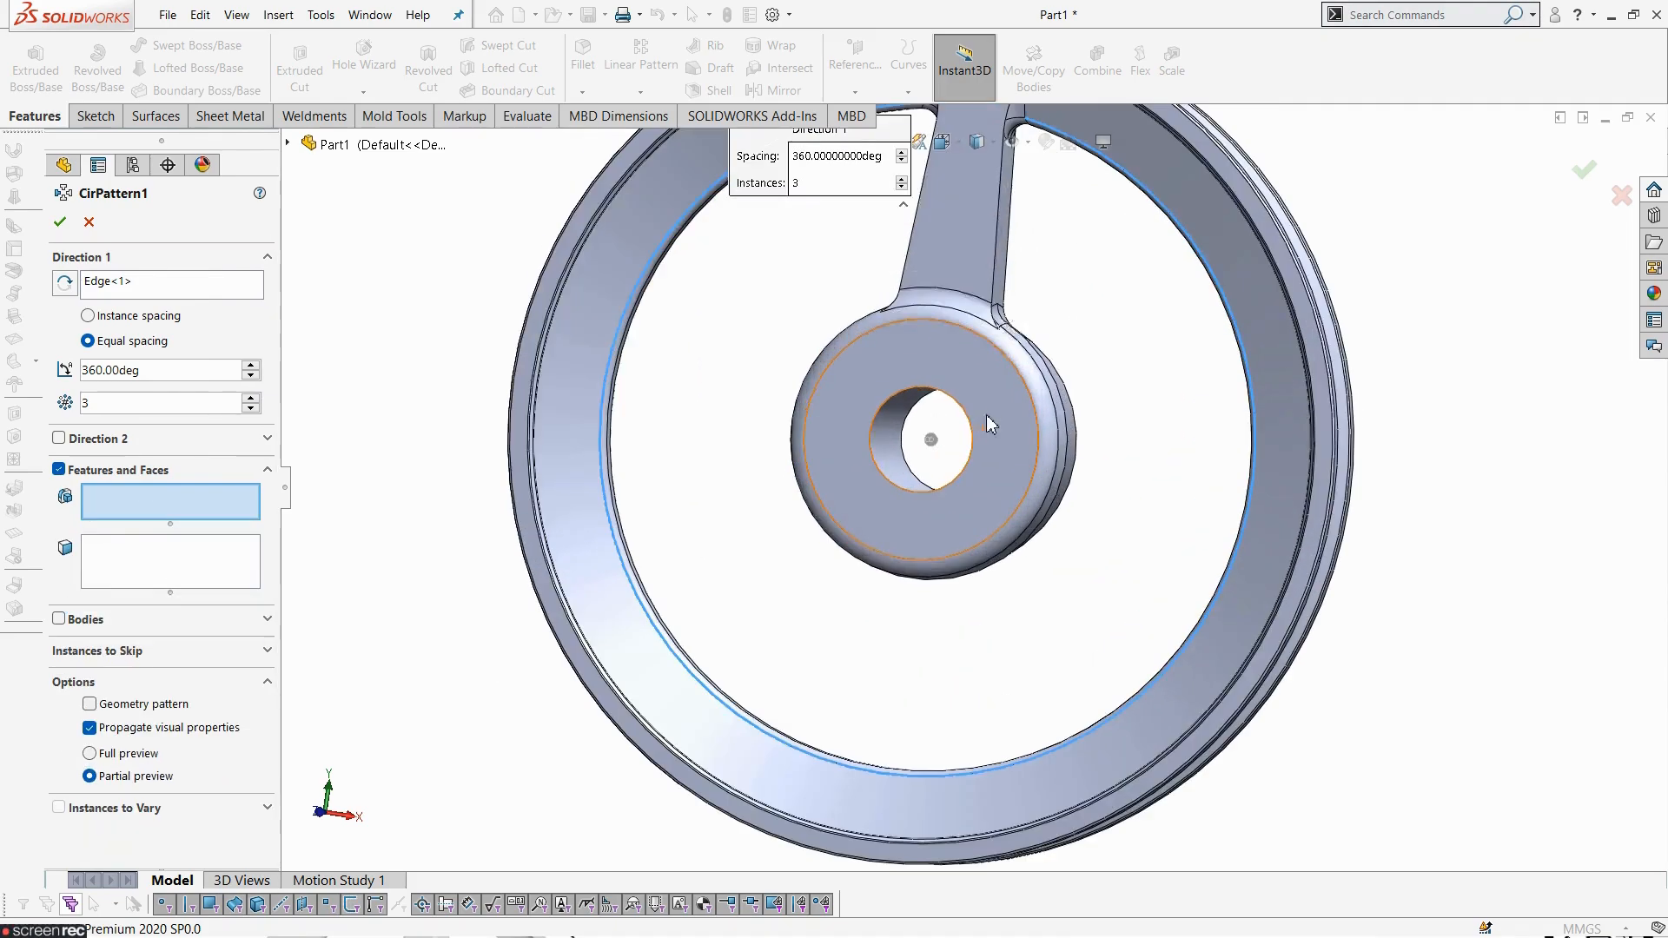
pyautogui.click(980, 241)
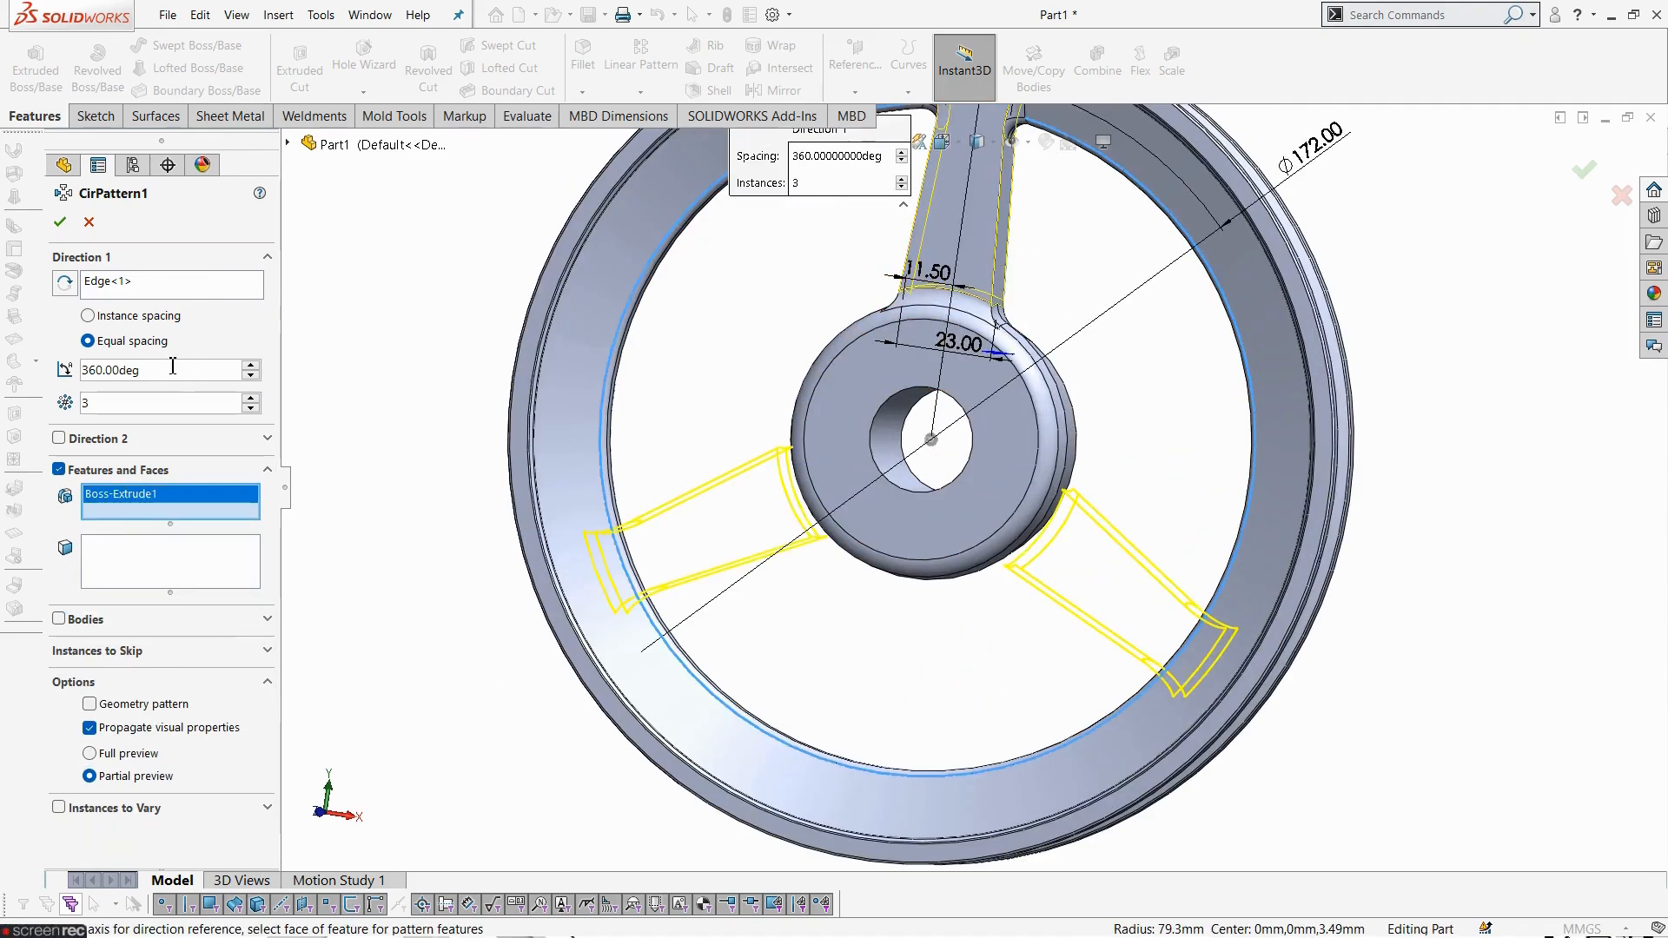
pyautogui.scroll(-6, 903, 335)
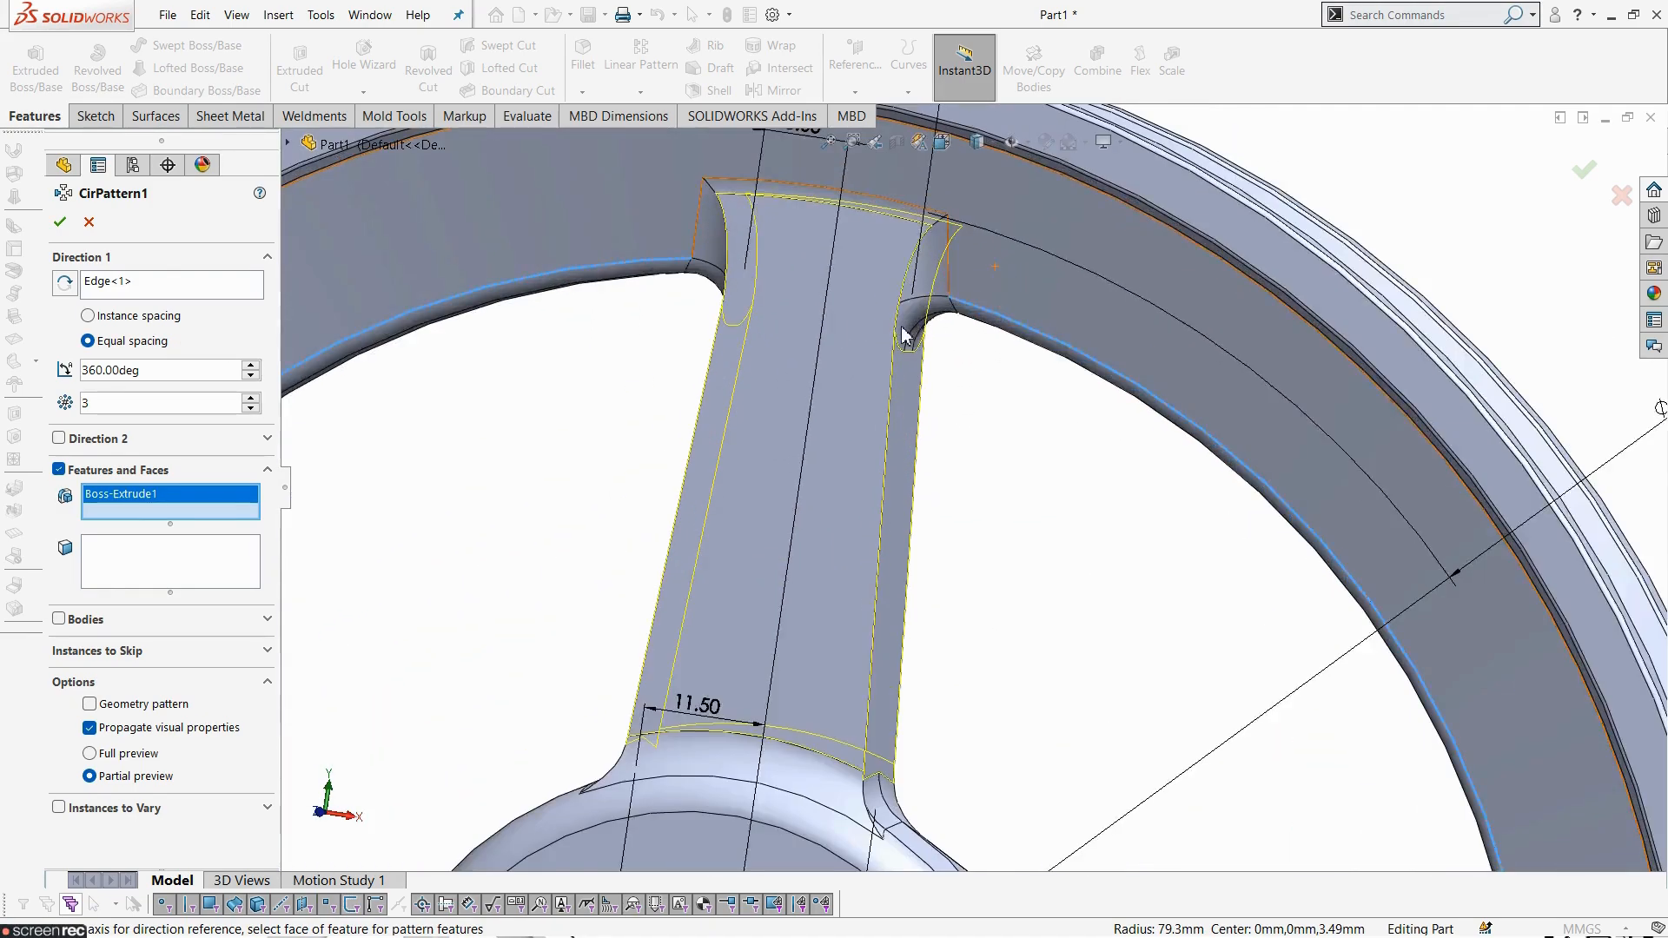
pyautogui.moveTo(904, 334); pyautogui.dragTo(717, 280, button='middle')
pyautogui.click(698, 255)
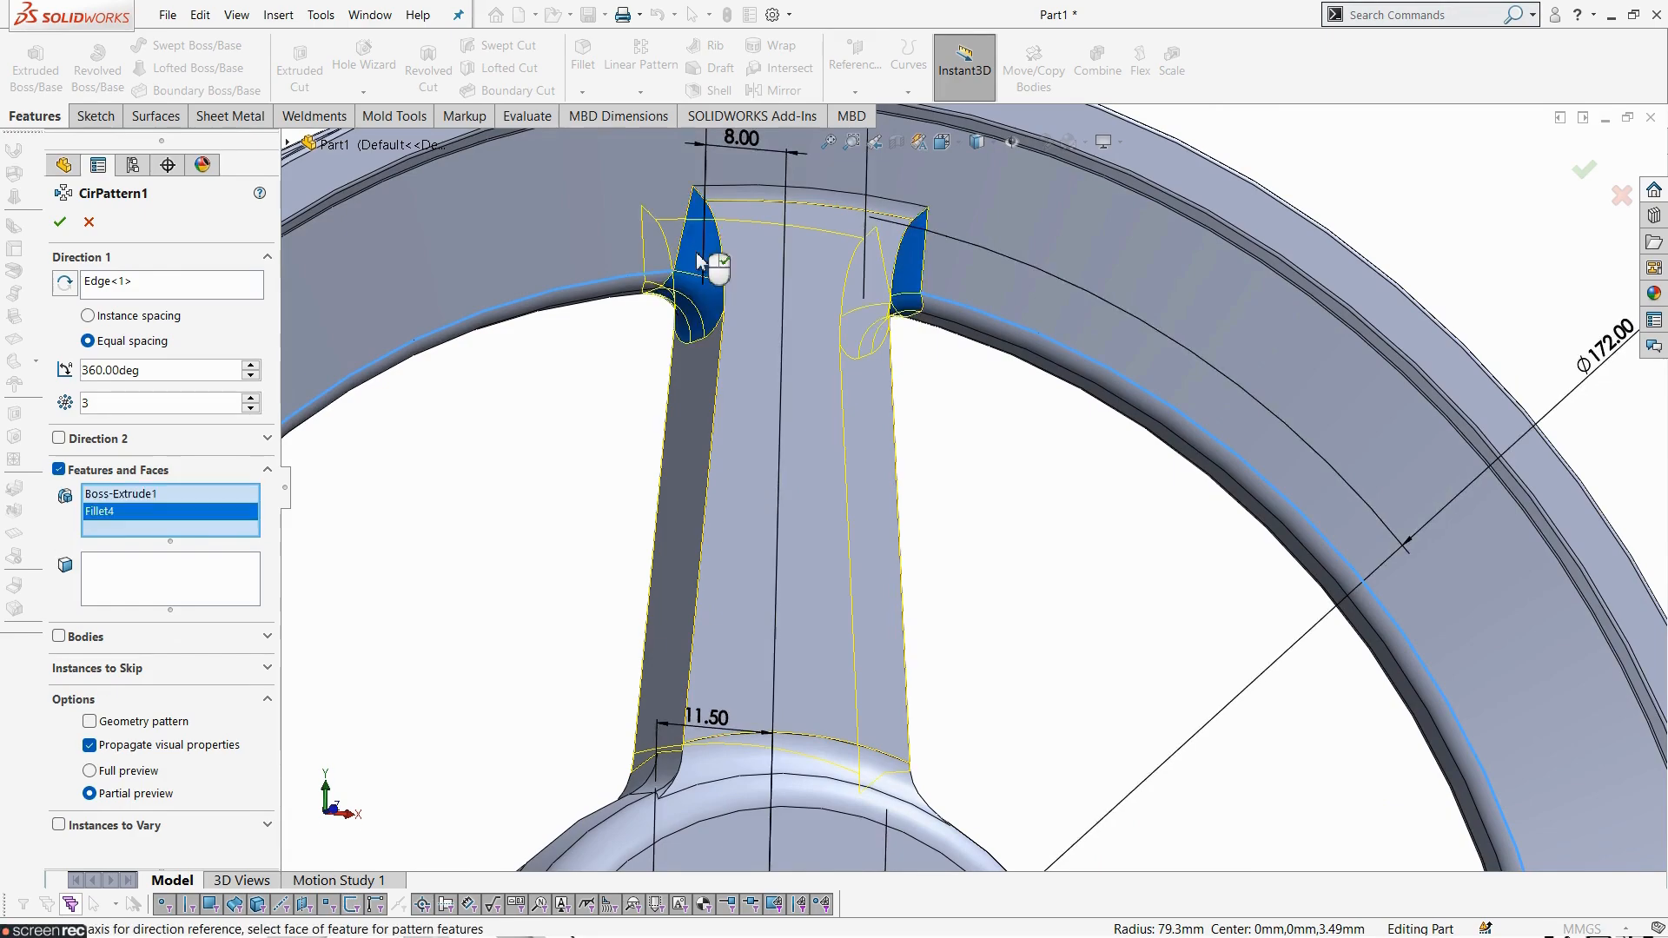
pyautogui.click(728, 206)
pyautogui.moveTo(730, 208); pyautogui.dragTo(579, 296, button='middle')
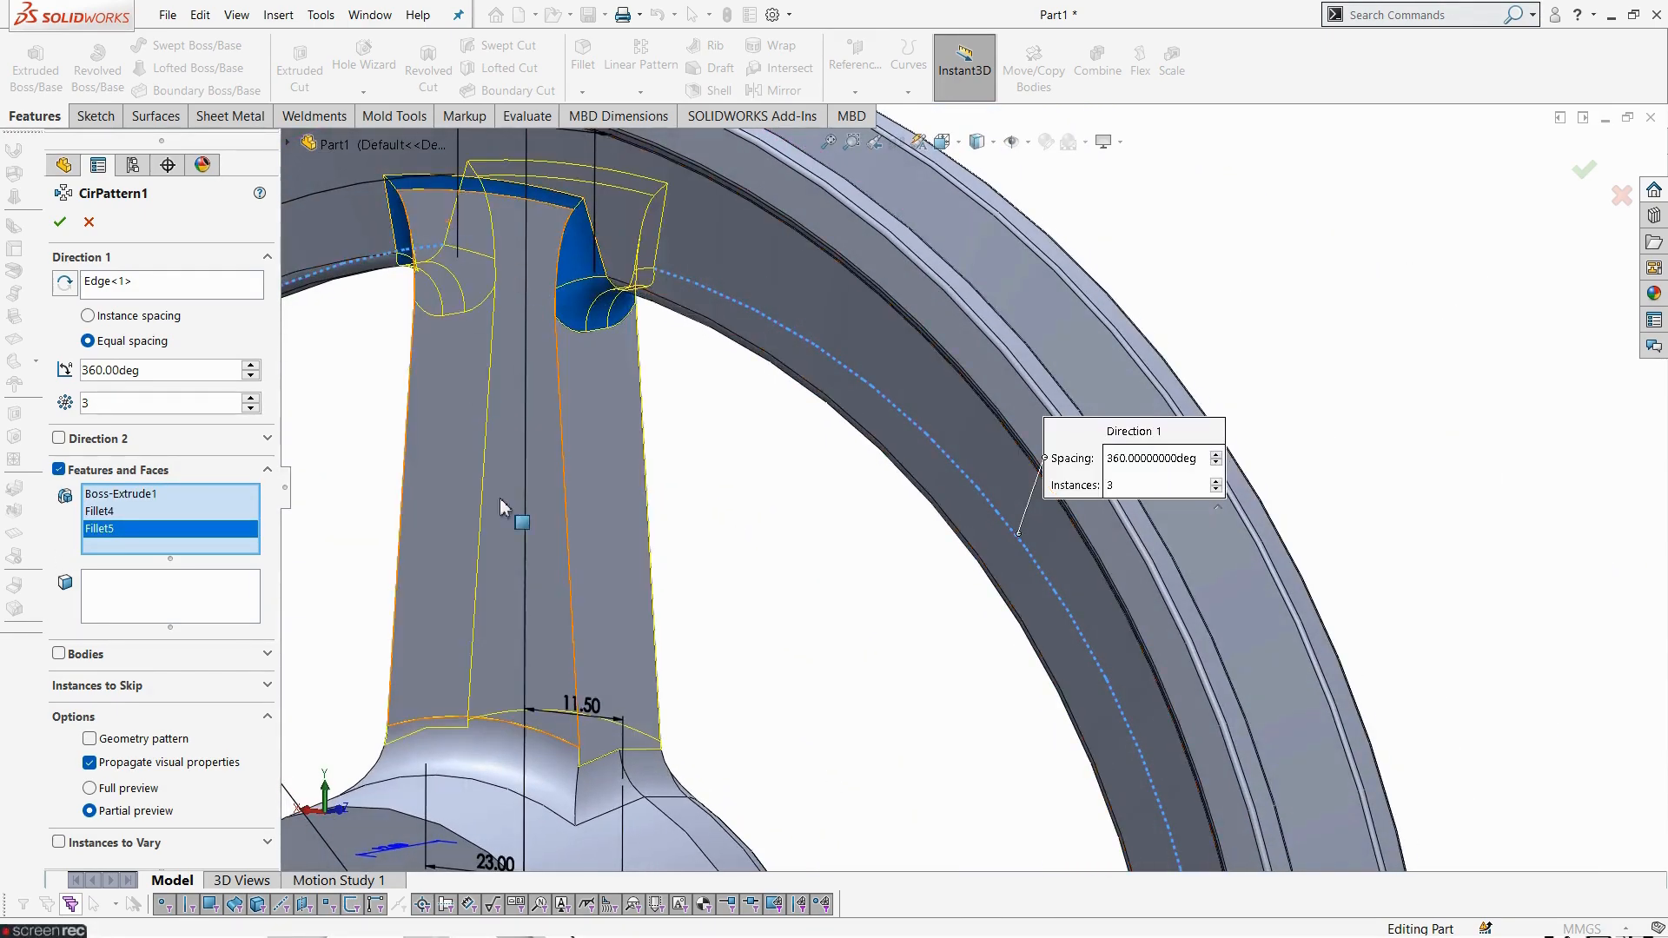
pyautogui.scroll(-4, 528, 532)
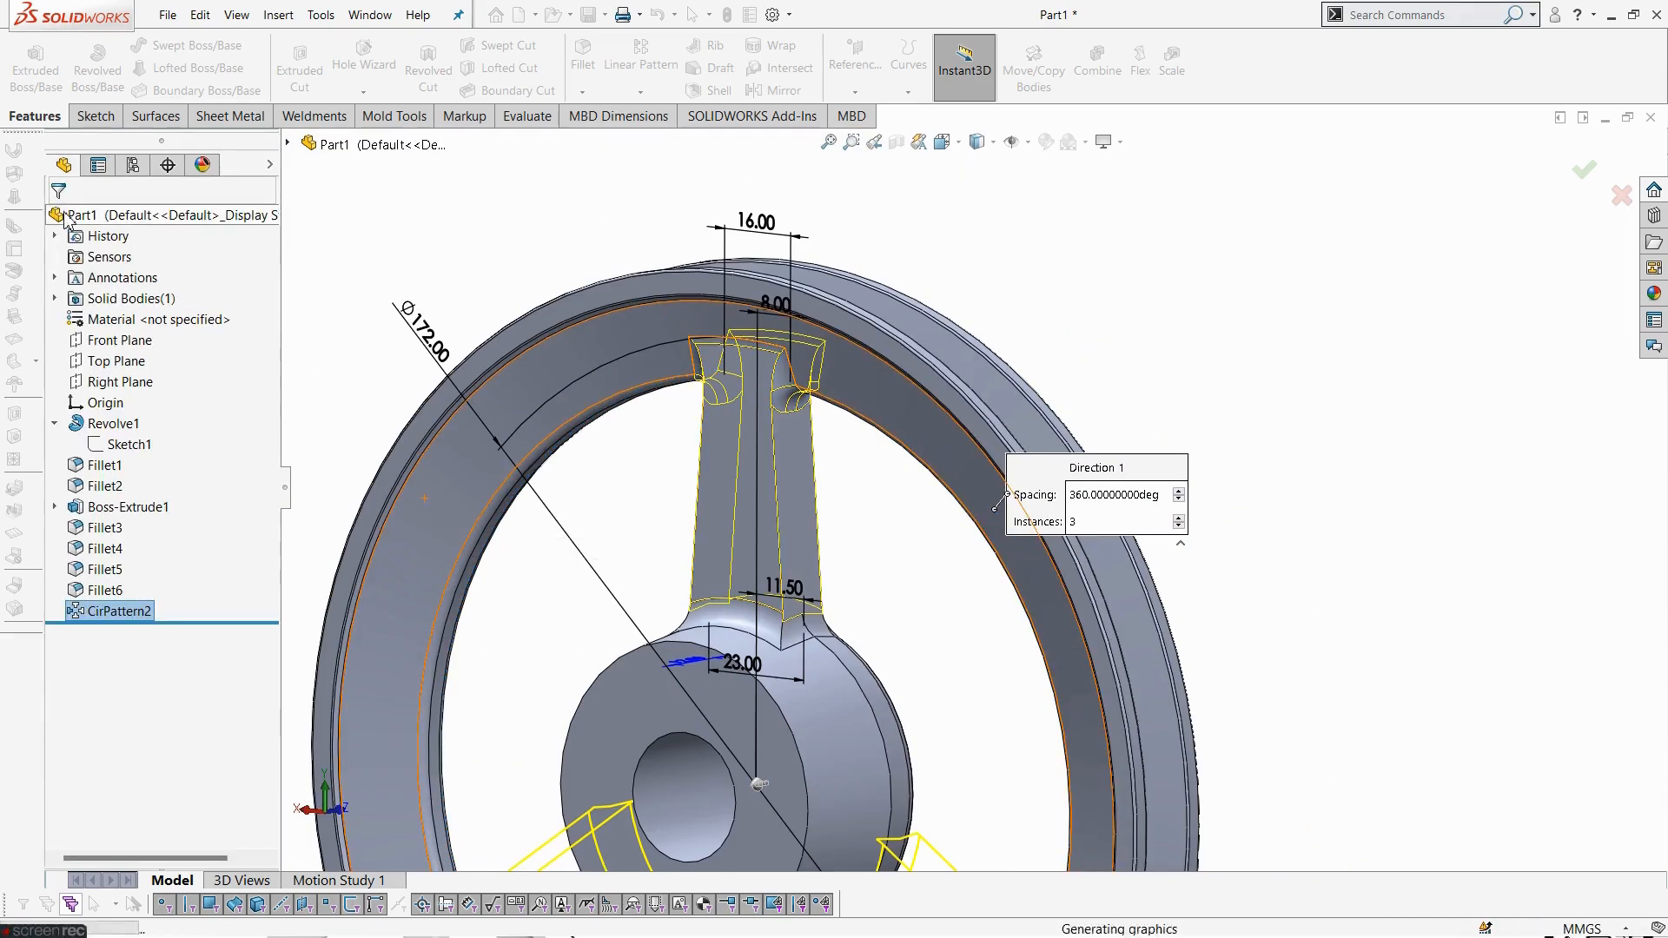
# - Move Fillet6 below CirPattern2 in the feature tree
pyautogui.scroll(-3, 856, 734)
pyautogui.scroll(-4, 856, 730)
pyautogui.moveTo(916, 705); pyautogui.dragTo(686, 756, button='middle')
pyautogui.scroll(-3, 825, 754)
pyautogui.scroll(-2, 826, 747)
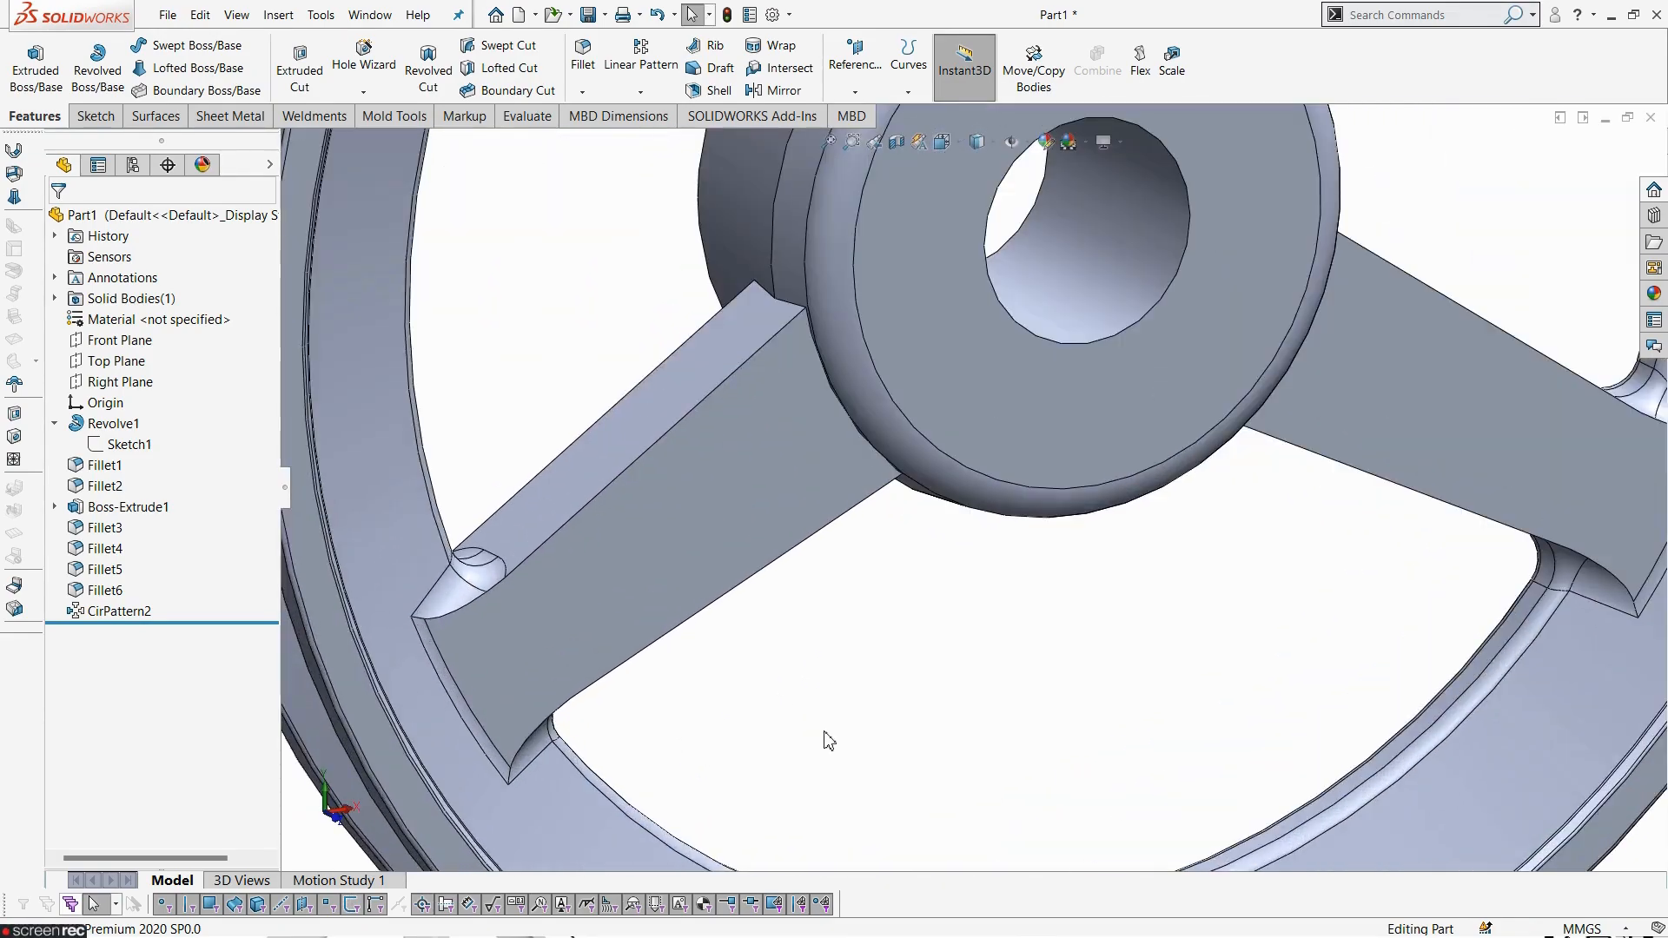
pyautogui.click(105, 591)
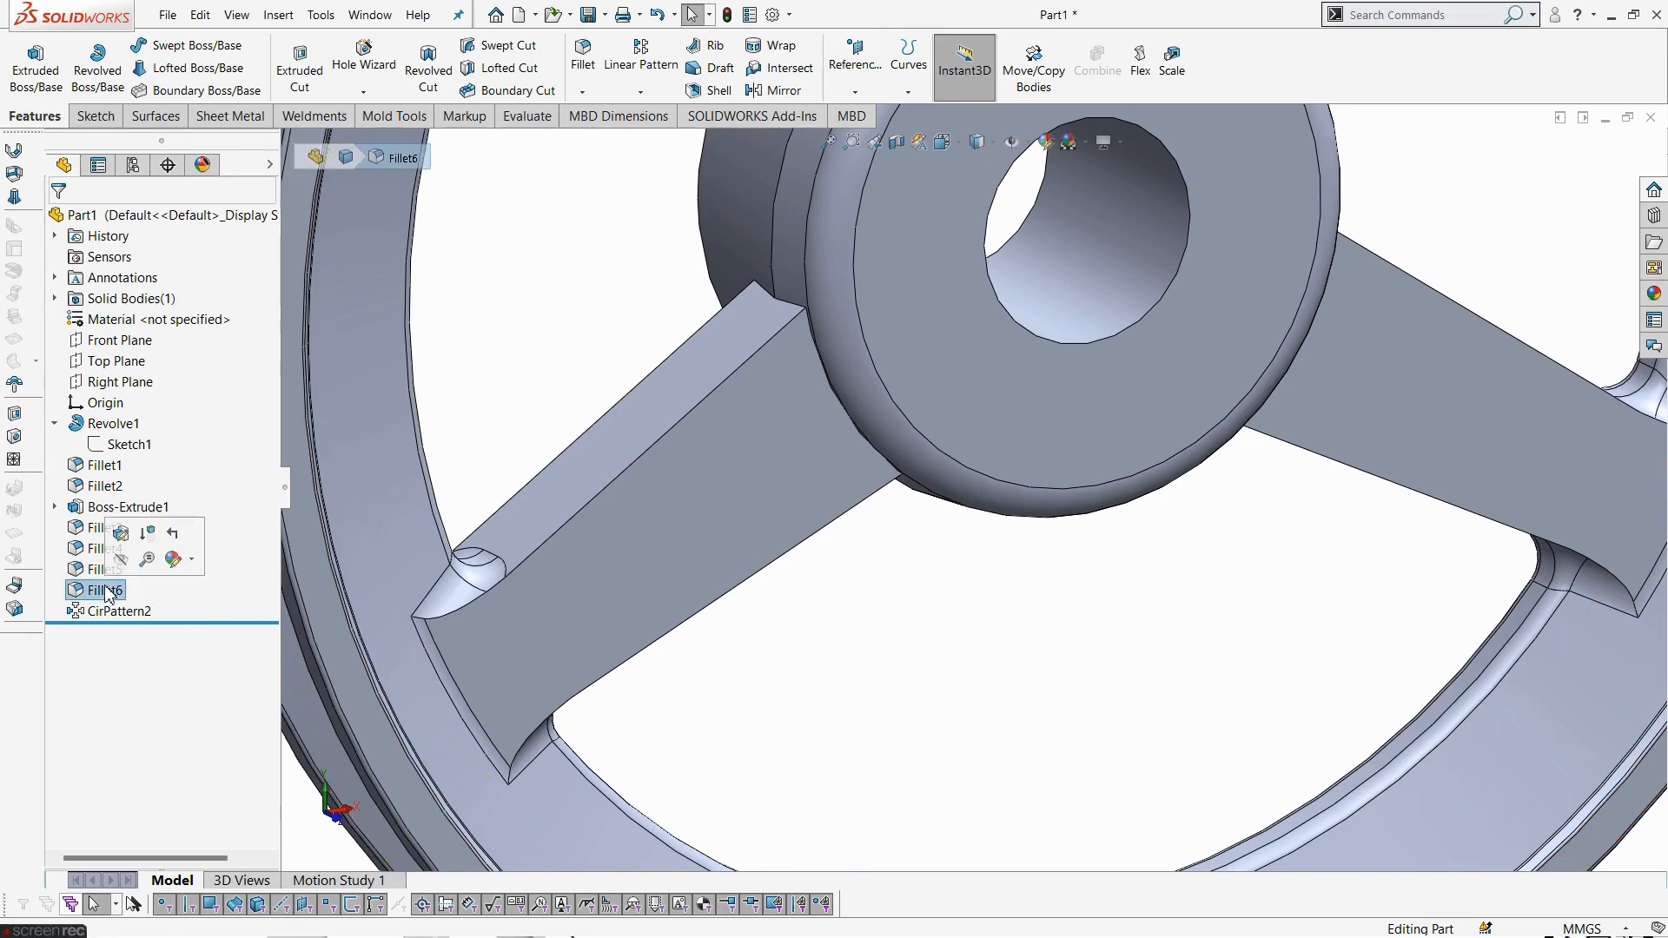
pyautogui.scroll(2, 864, 640)
pyautogui.moveTo(864, 640); pyautogui.dragTo(949, 520, button='middle')
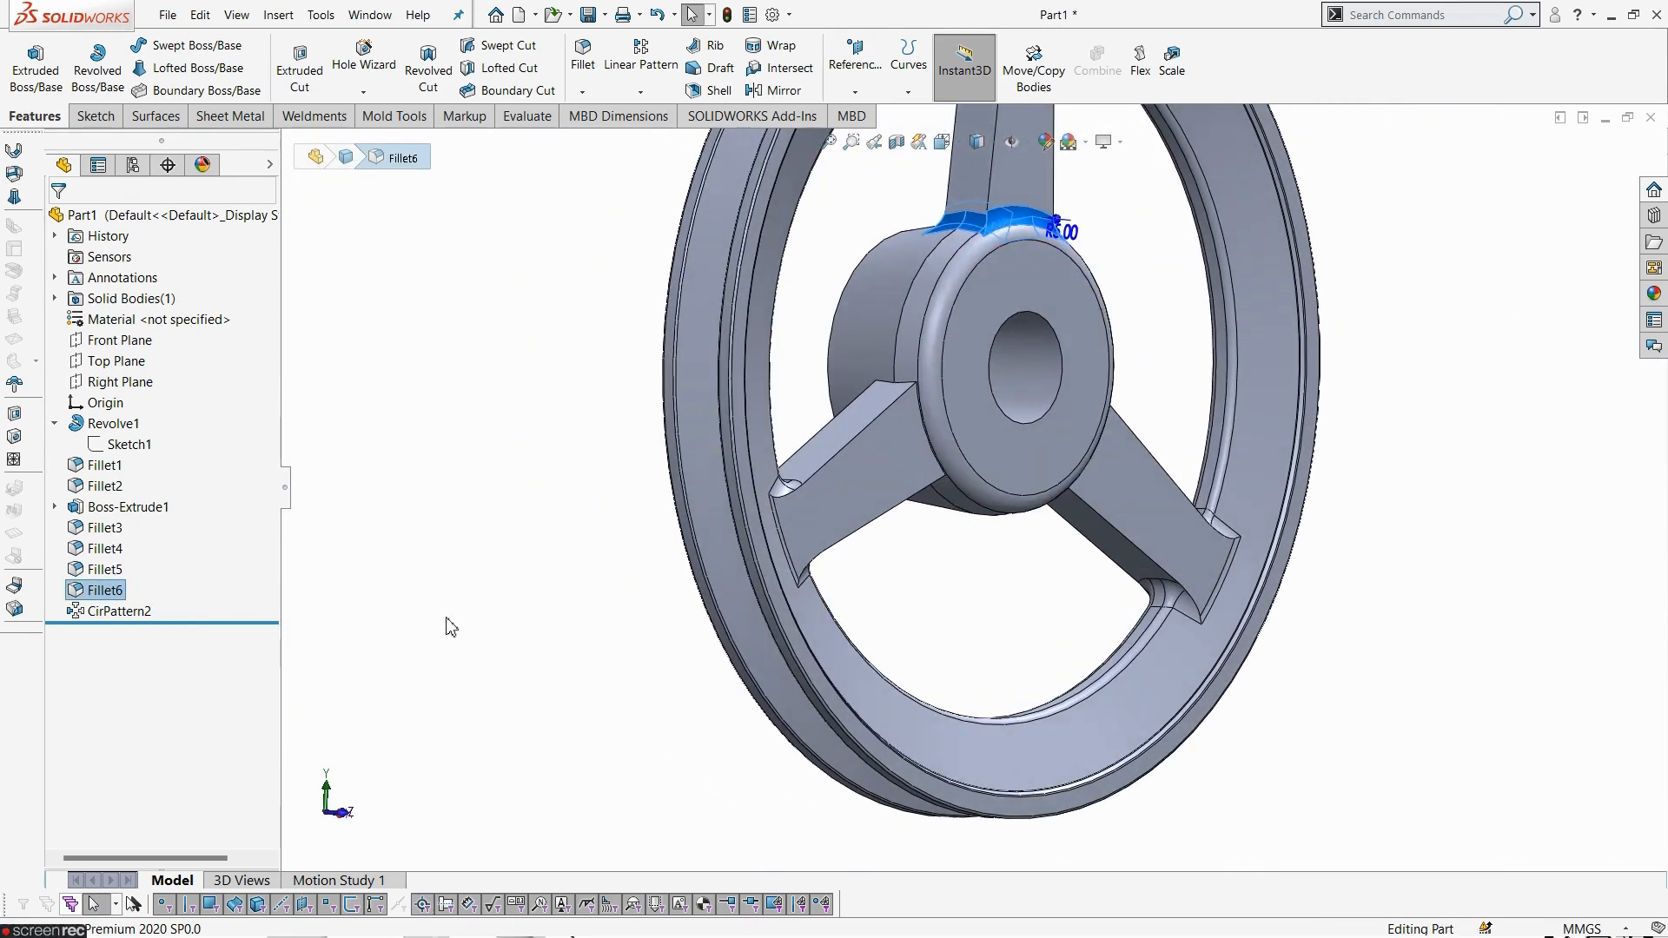
pyautogui.click(447, 618)
pyautogui.moveTo(102, 598); pyautogui.dragTo(110, 619)
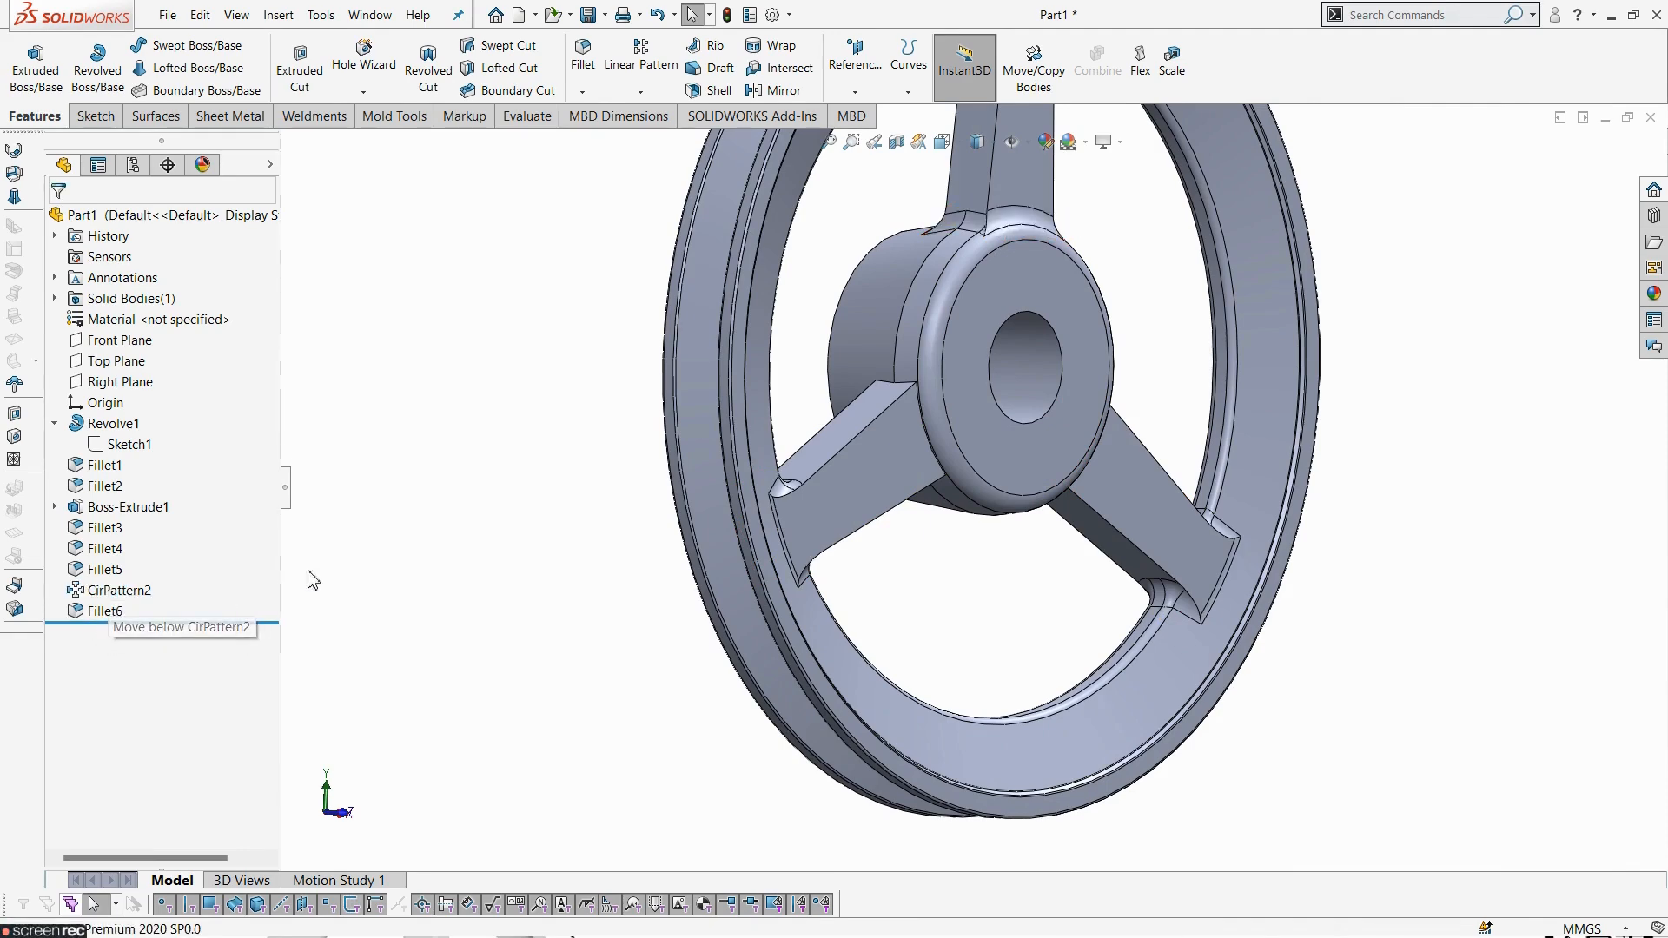
# - Edit Fillet6 and add the hub junction edges of the second patterned spoke at 5 mm
pyautogui.click(109, 616)
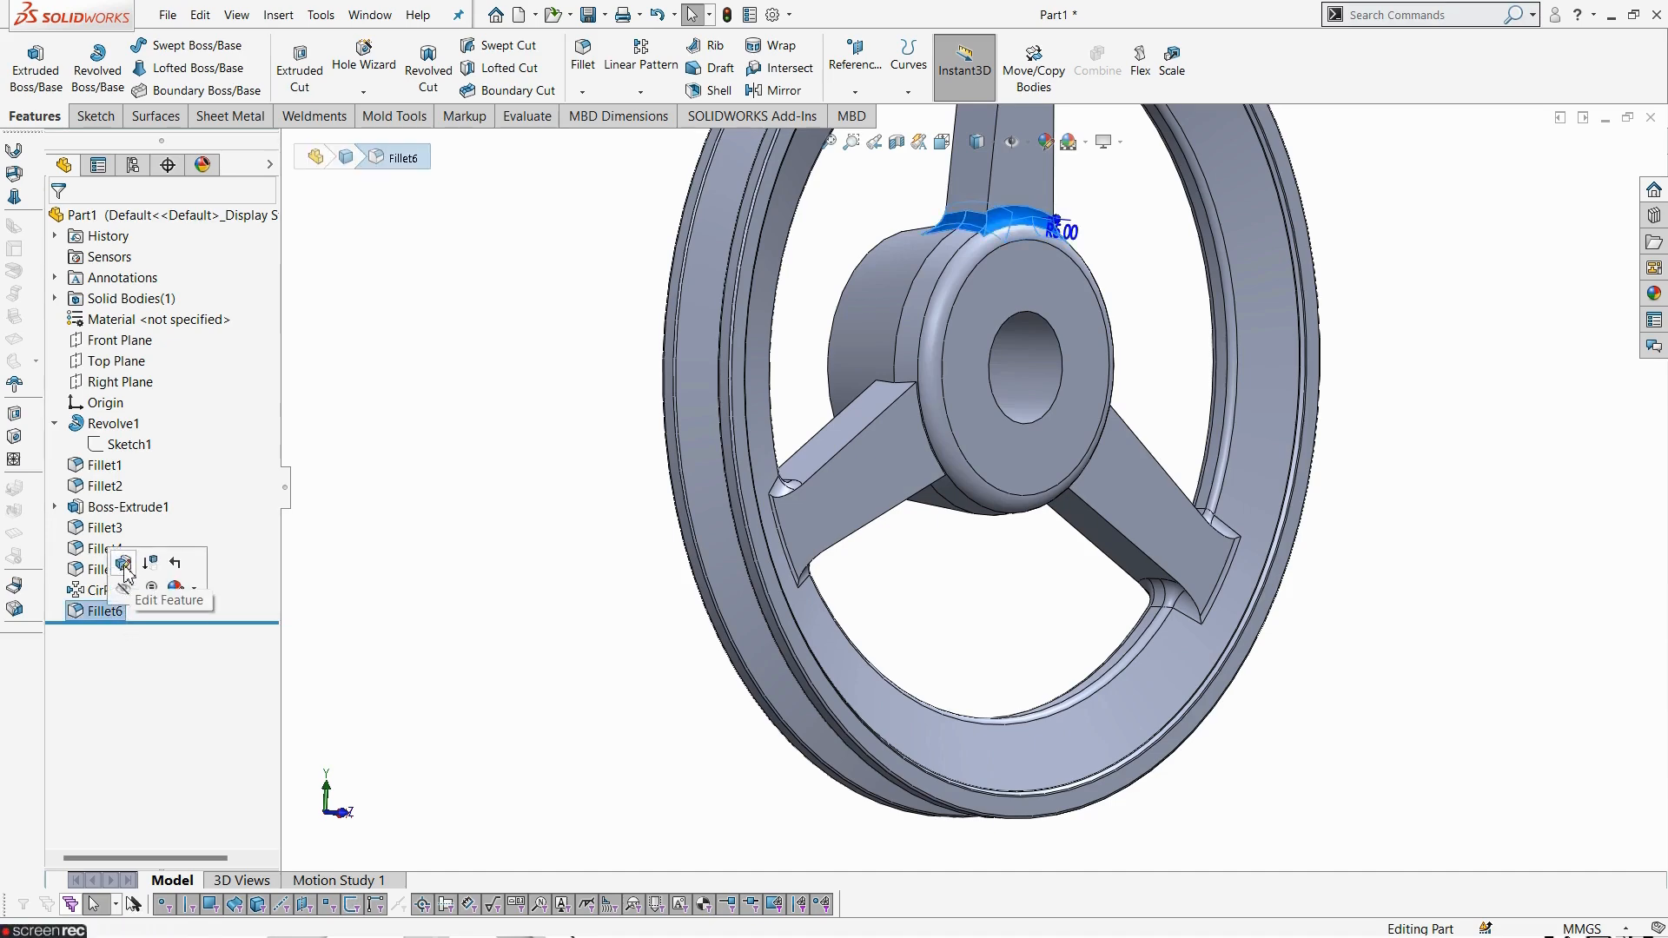
pyautogui.scroll(-10, 999, 530)
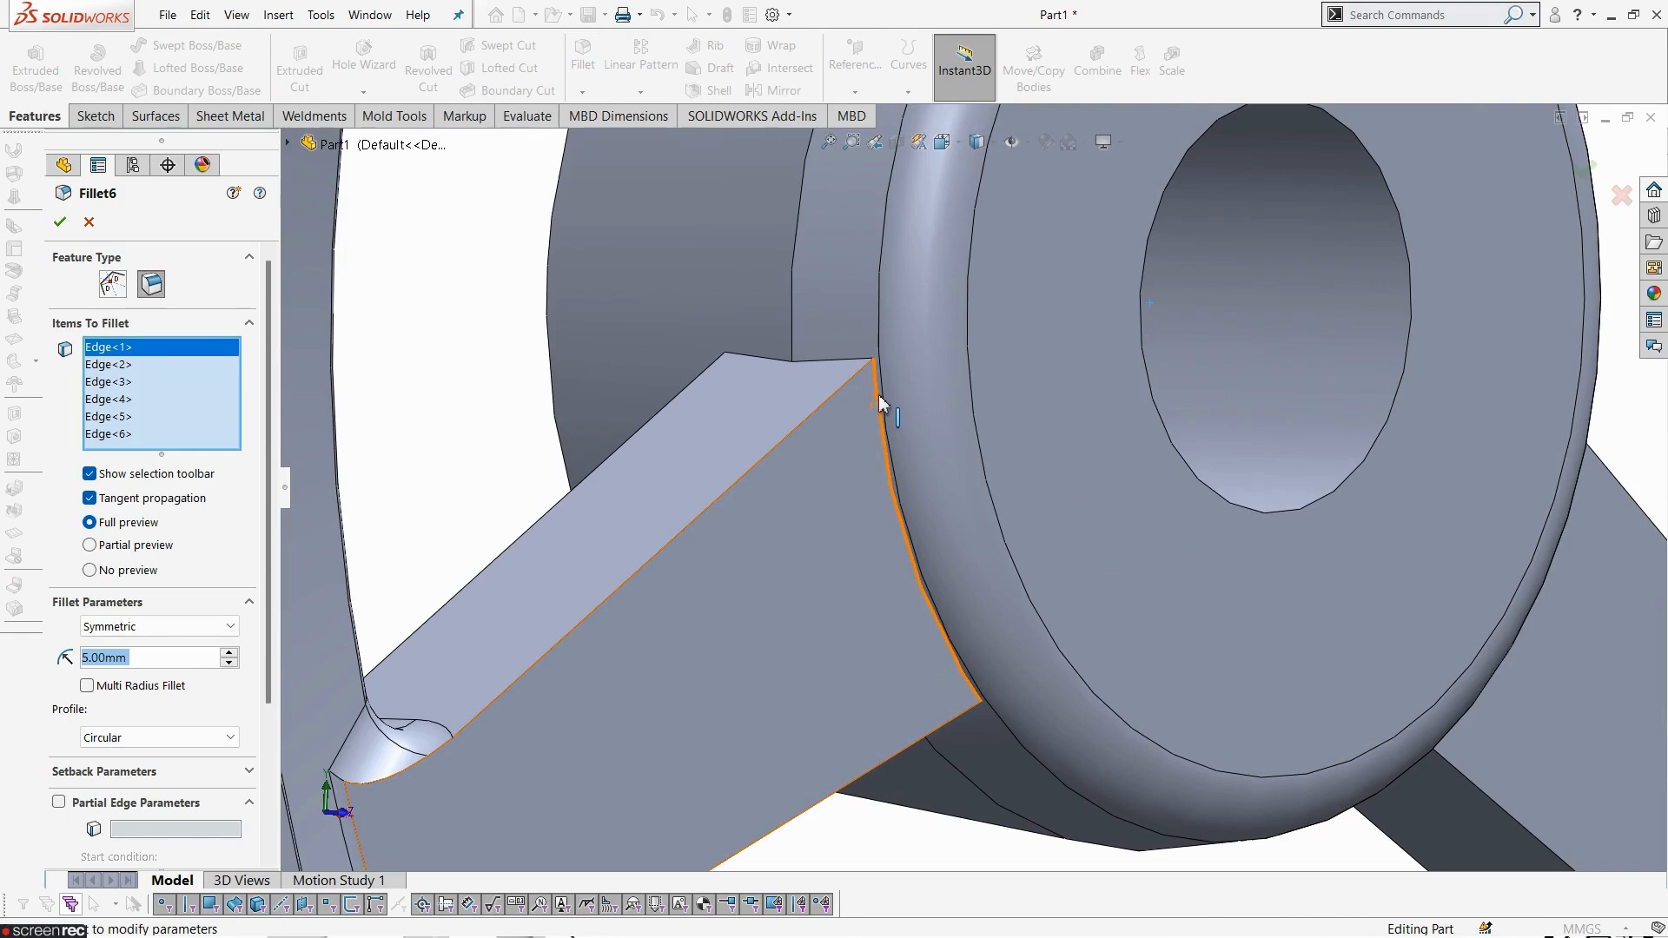
pyautogui.click(879, 396)
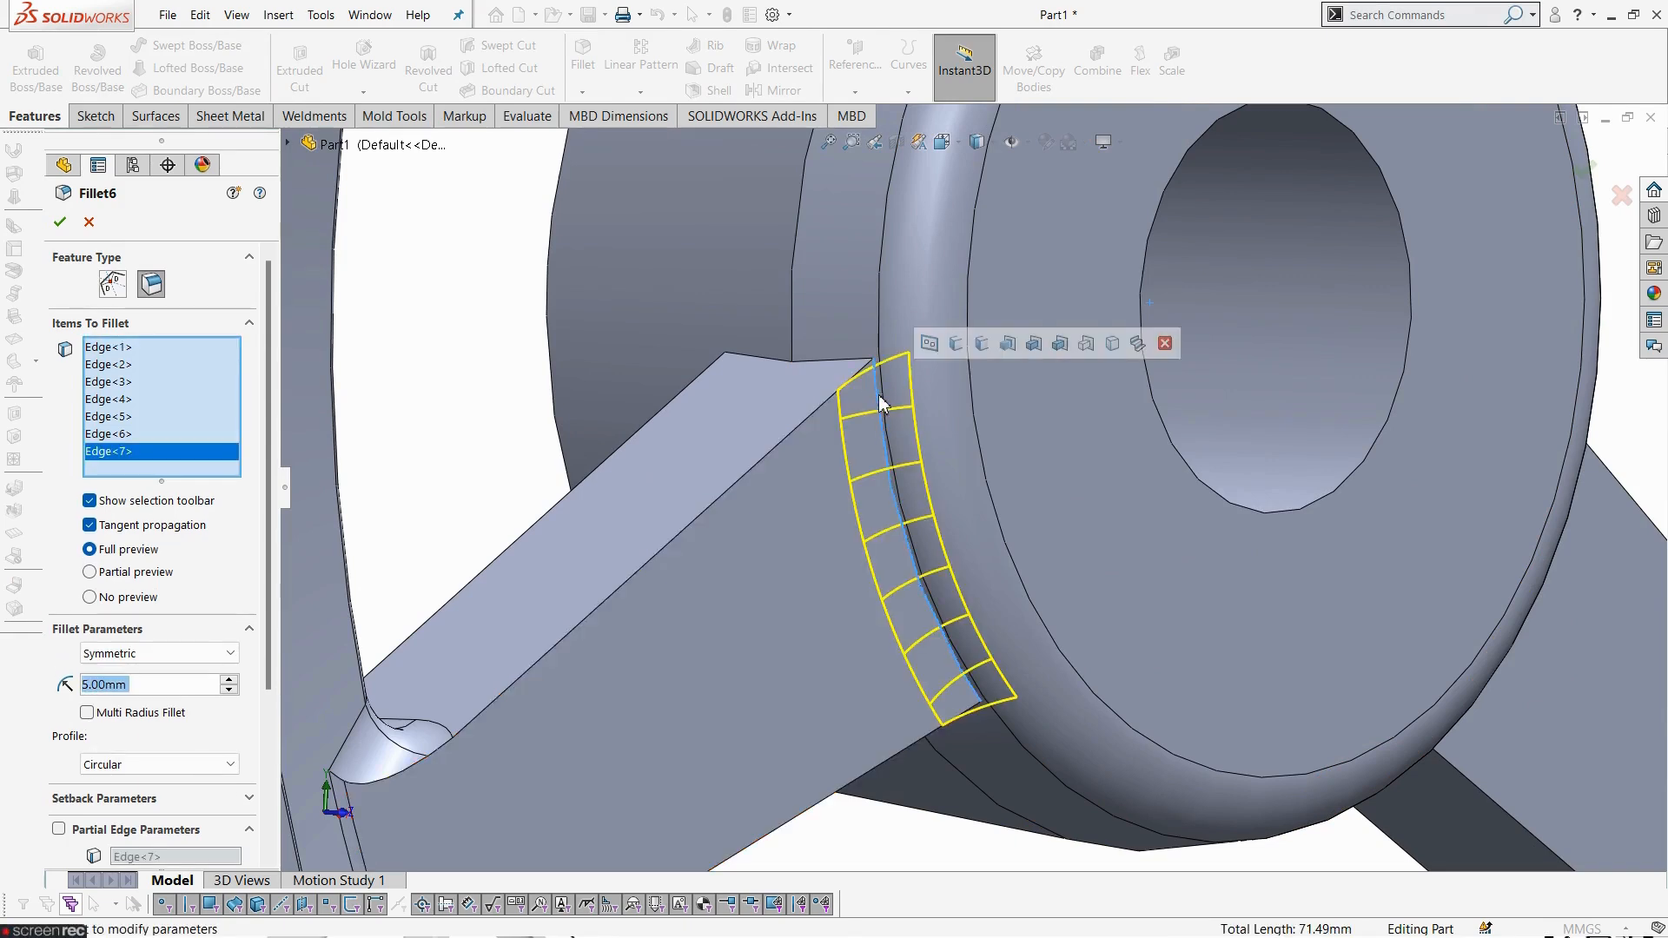
pyautogui.click(831, 361)
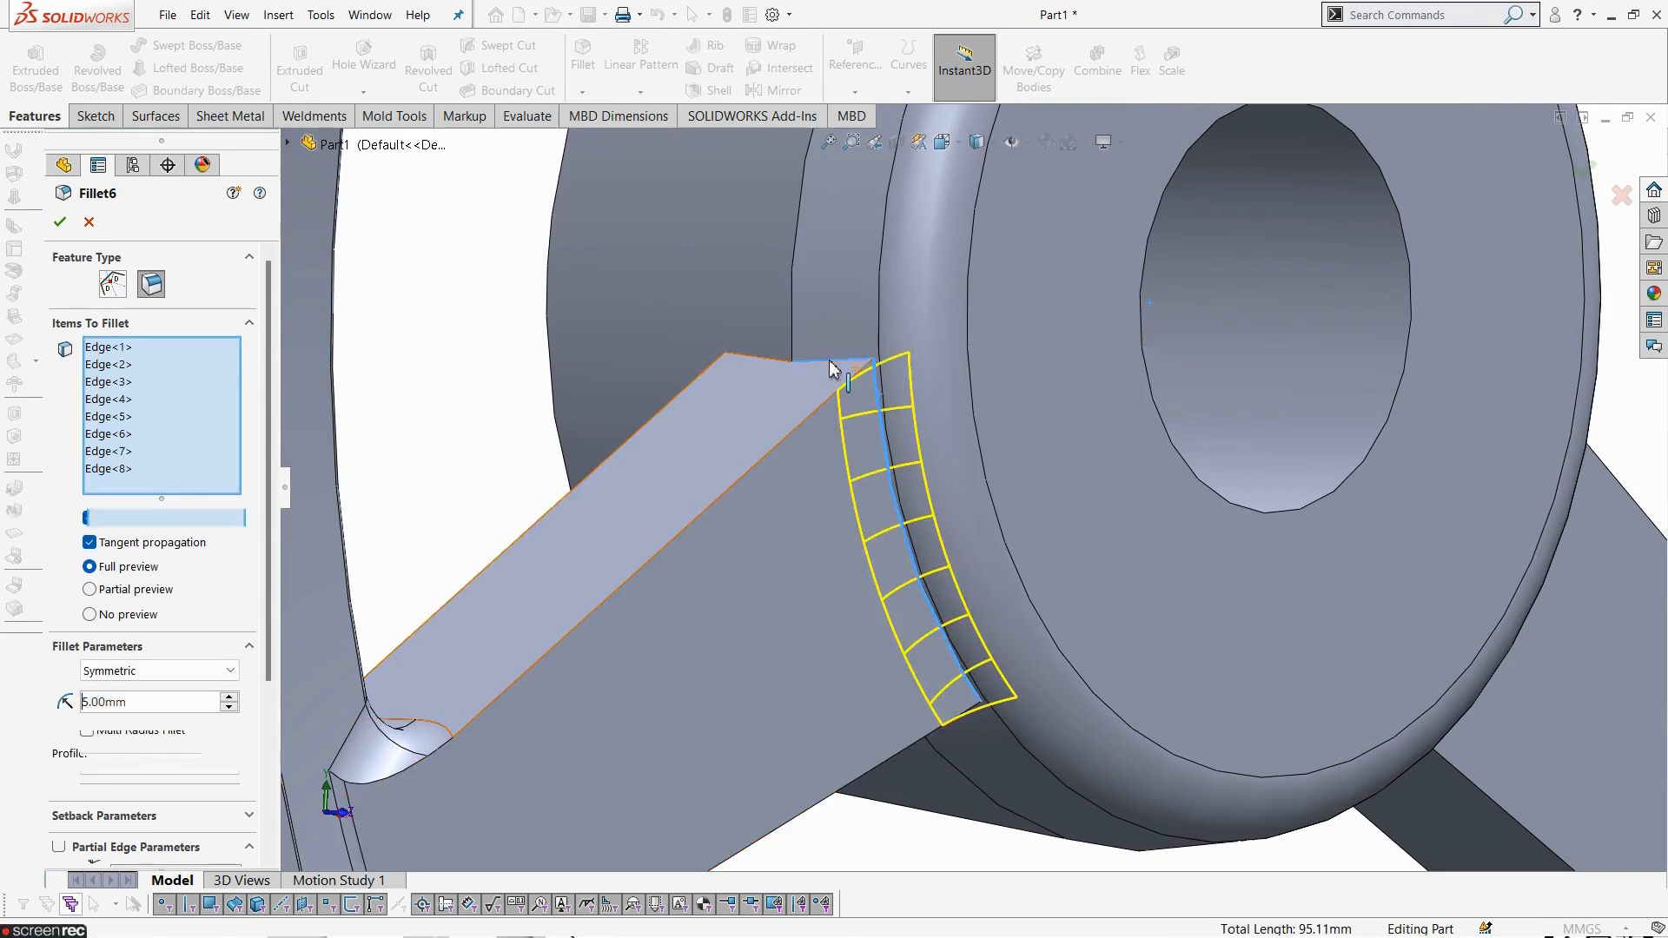
pyautogui.click(773, 365)
pyautogui.scroll(5, 734, 551)
pyautogui.moveTo(733, 551); pyautogui.dragTo(581, 591, button='middle')
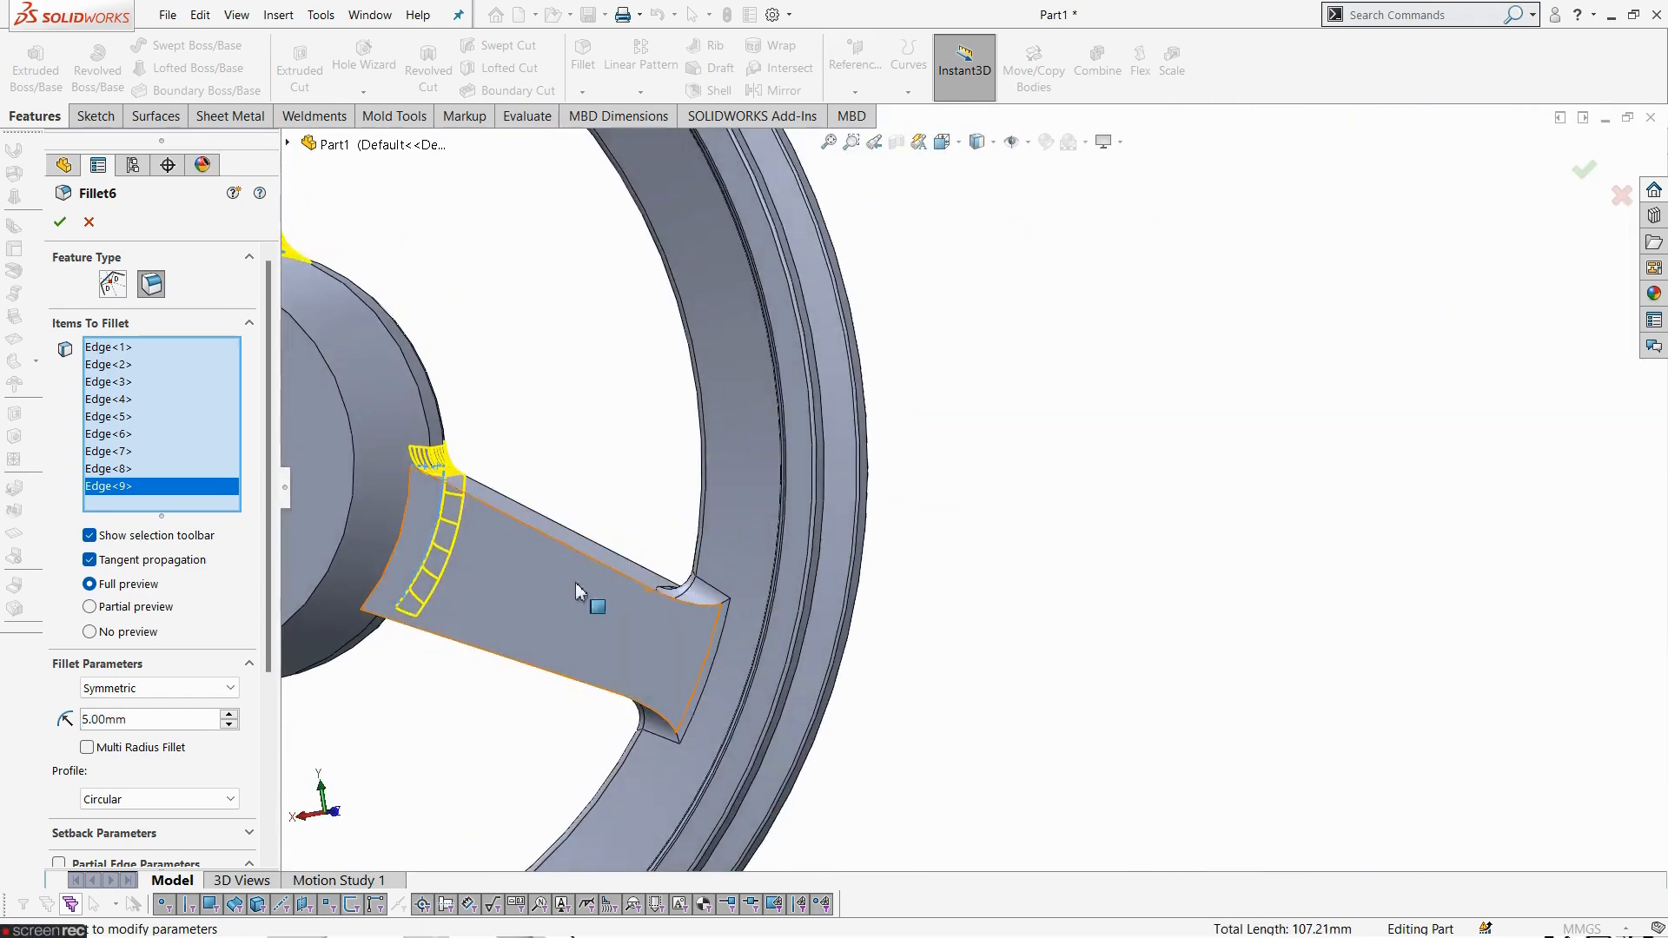
pyautogui.click(413, 523)
pyautogui.moveTo(466, 737); pyautogui.dragTo(417, 549, button='middle')
pyautogui.click(368, 619)
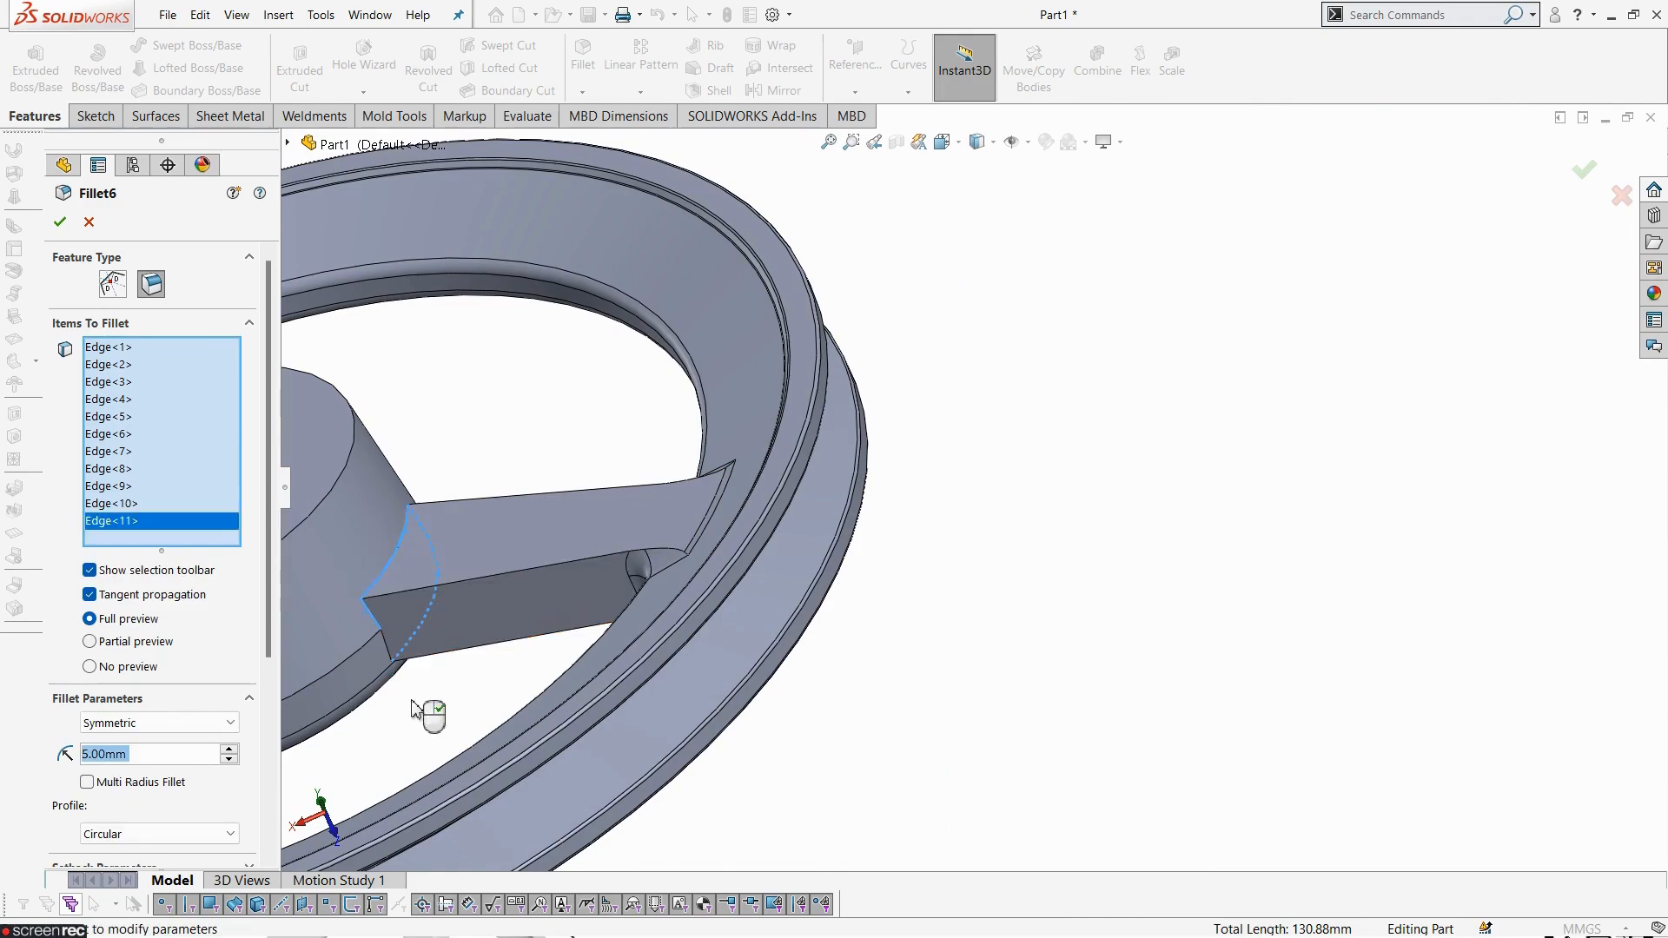
pyautogui.scroll(-5, 428, 708)
pyautogui.click(564, 494)
pyautogui.scroll(6, 548, 698)
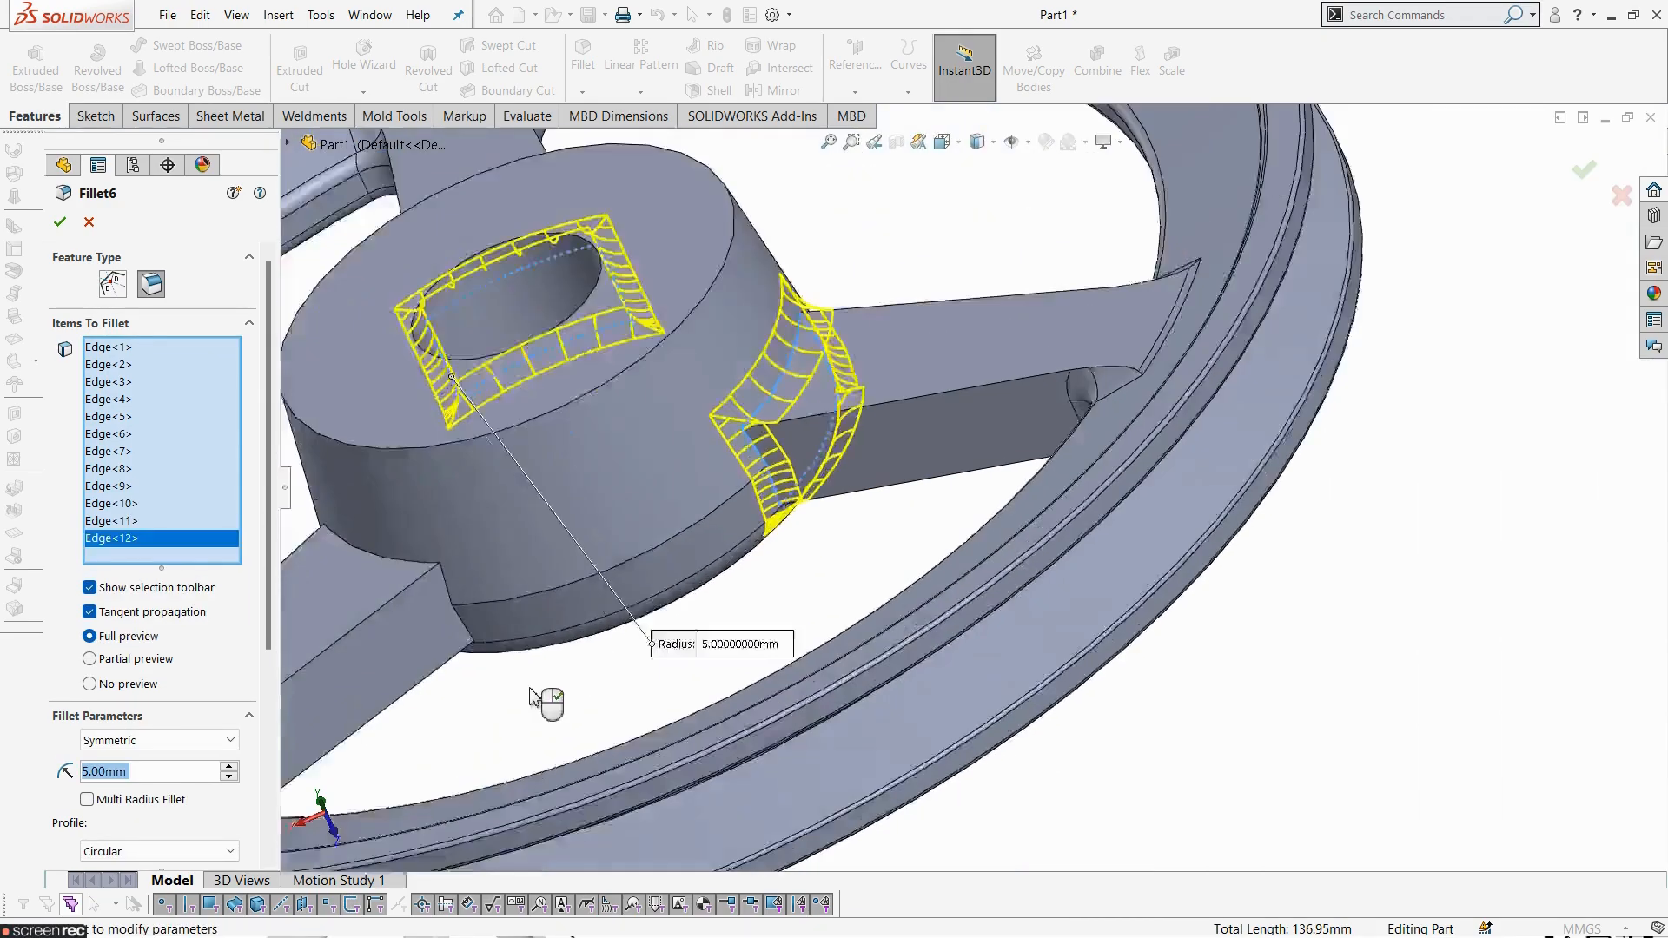
# - Add the third patterned spoke's hub junction edges to Fillet6 and apply the fillet
pyautogui.moveTo(659, 521); pyautogui.dragTo(697, 593, button='middle')
pyautogui.scroll(-4, 701, 599)
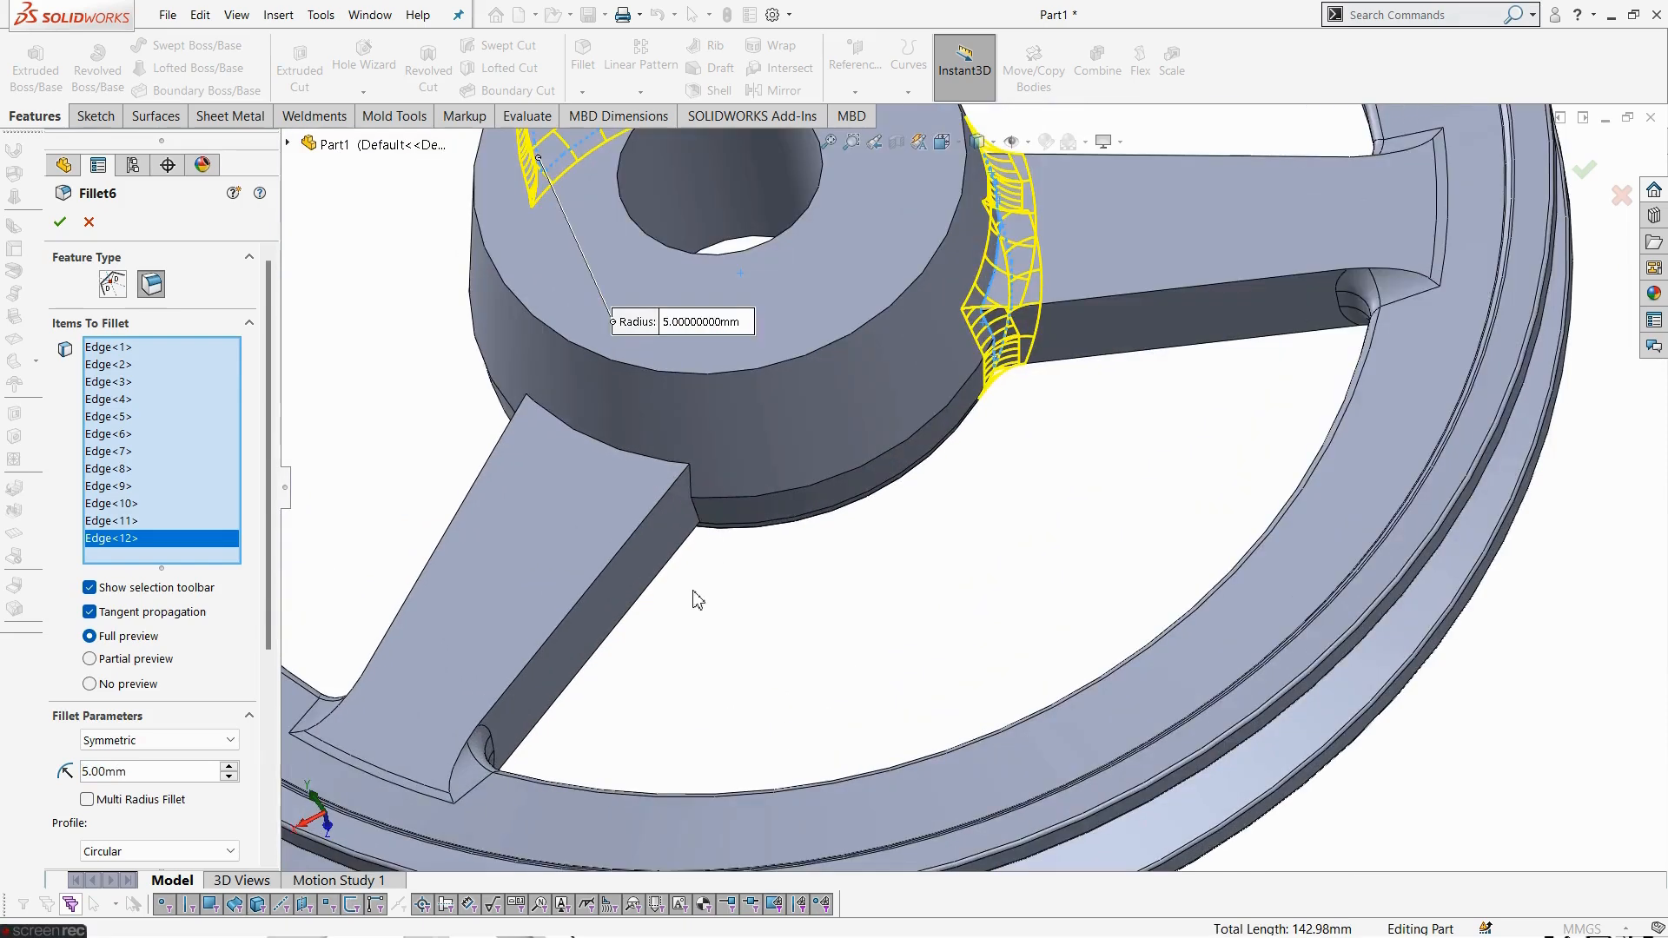
pyautogui.click(698, 517)
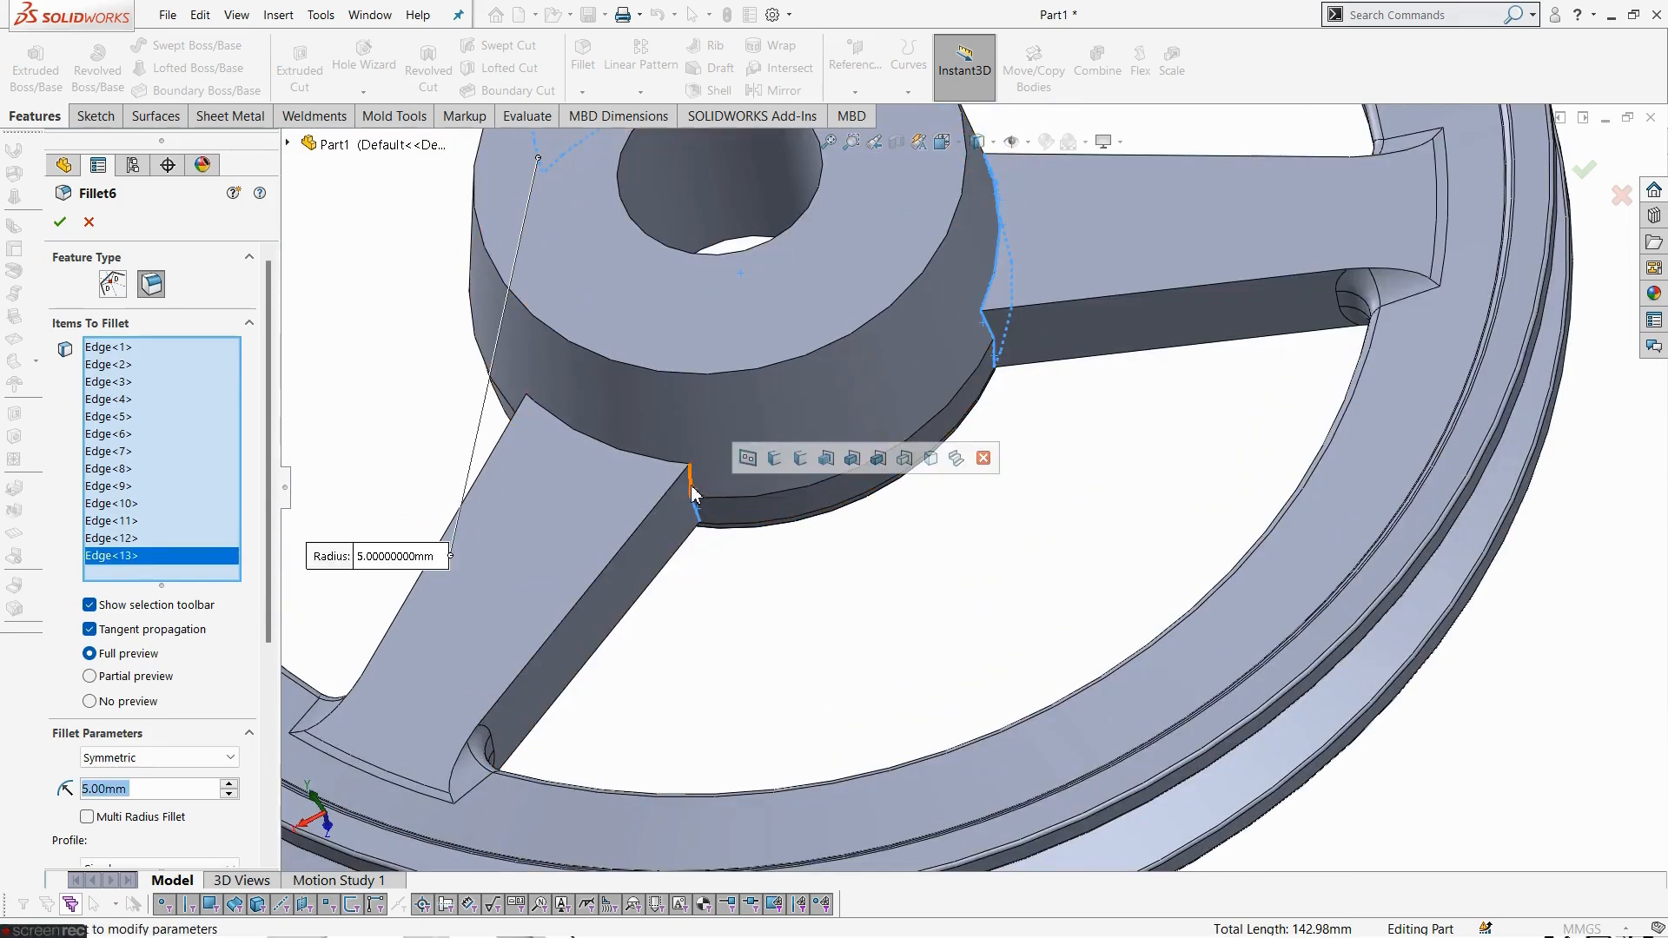
pyautogui.click(692, 480)
pyautogui.click(660, 471)
pyautogui.moveTo(501, 477)
pyautogui.mouseDown(button='middle')
pyautogui.moveTo(558, 532)
pyautogui.moveTo(524, 456)
pyautogui.mouseUp(button='middle')
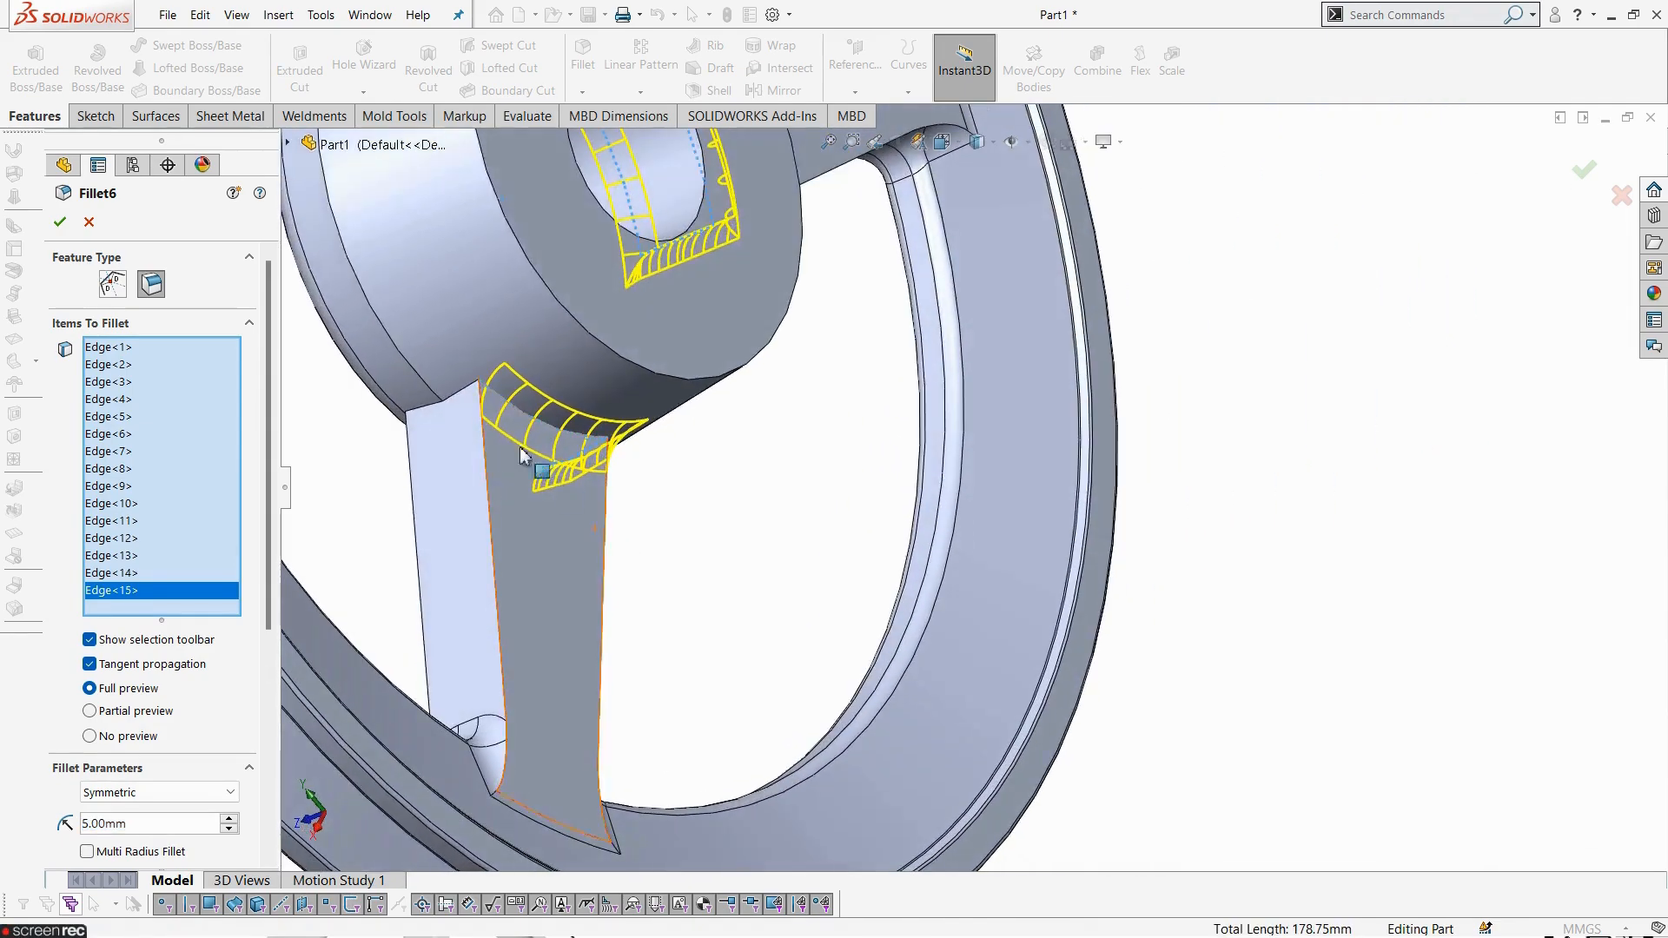
pyautogui.click(462, 391)
pyautogui.click(430, 406)
pyautogui.moveTo(404, 489); pyautogui.dragTo(378, 441, button='middle')
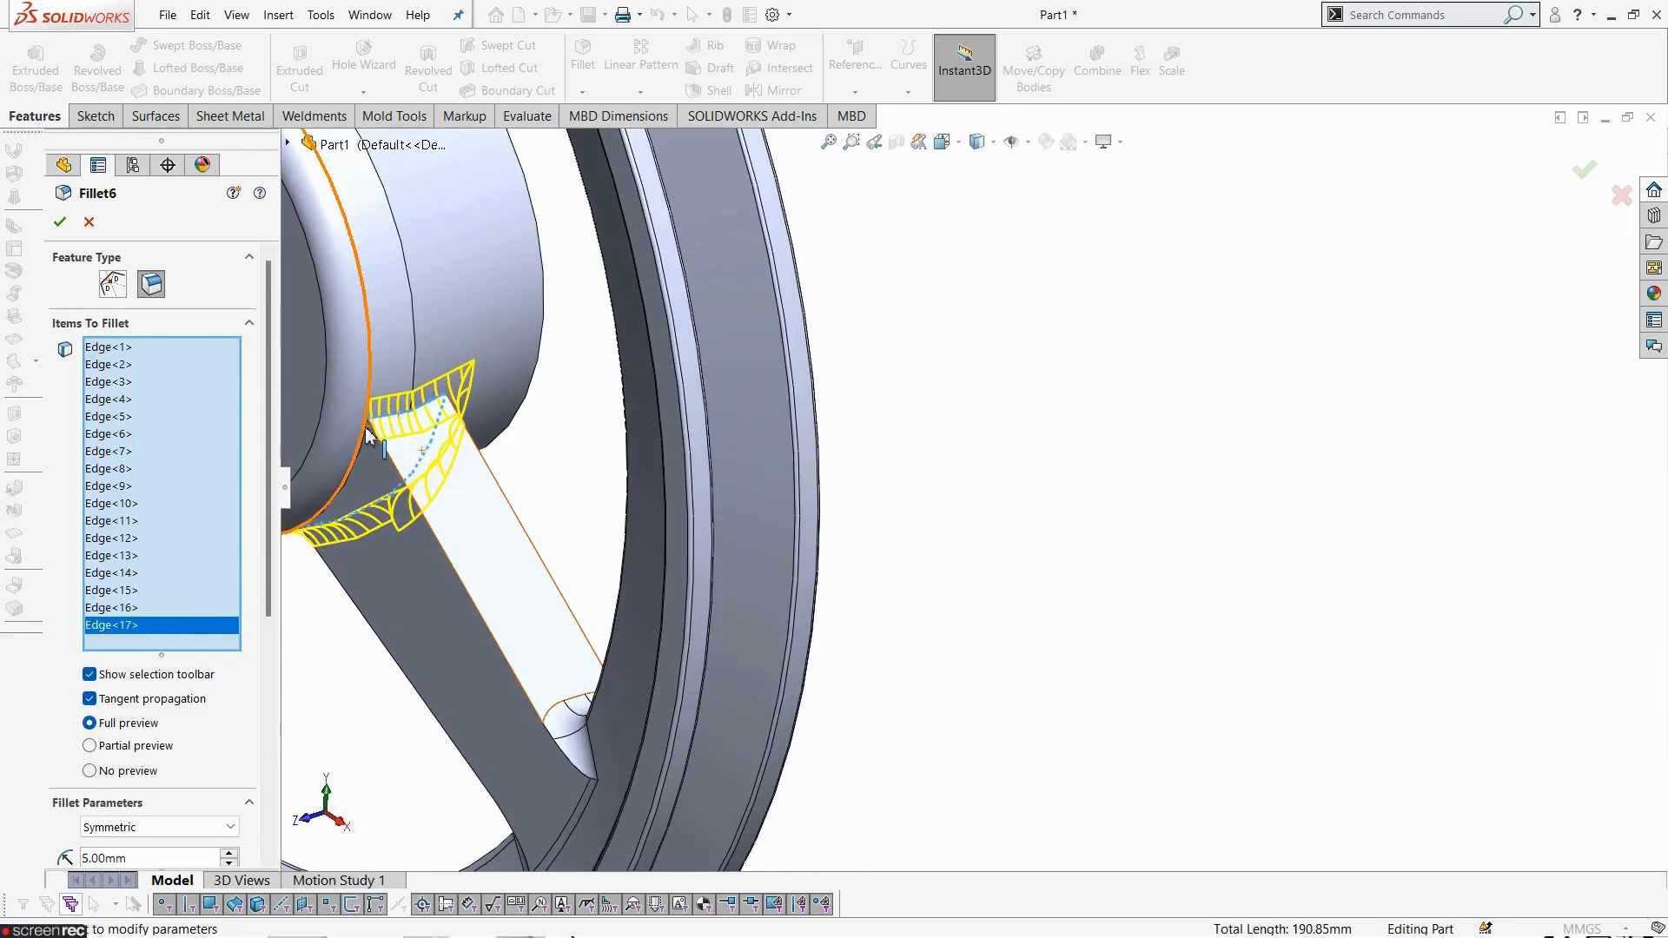
pyautogui.scroll(-5, 352, 482)
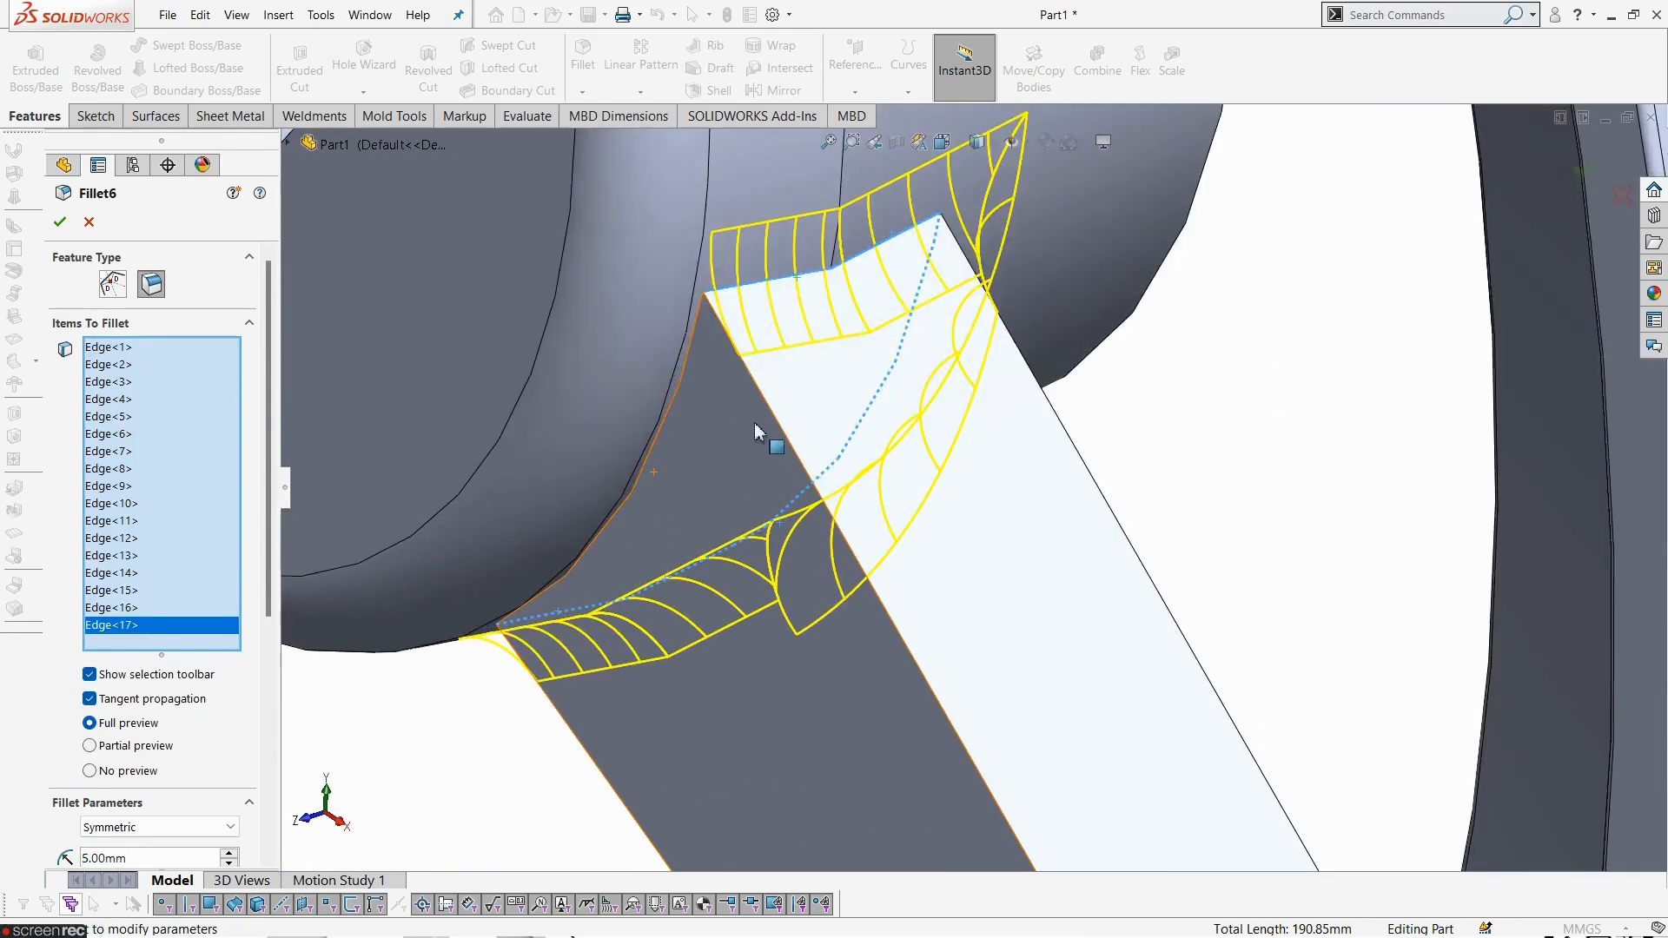
pyautogui.click(694, 345)
pyautogui.scroll(5, 681, 585)
pyautogui.moveTo(681, 585); pyautogui.dragTo(805, 352, button='middle')
pyautogui.scroll(3, 615, 532)
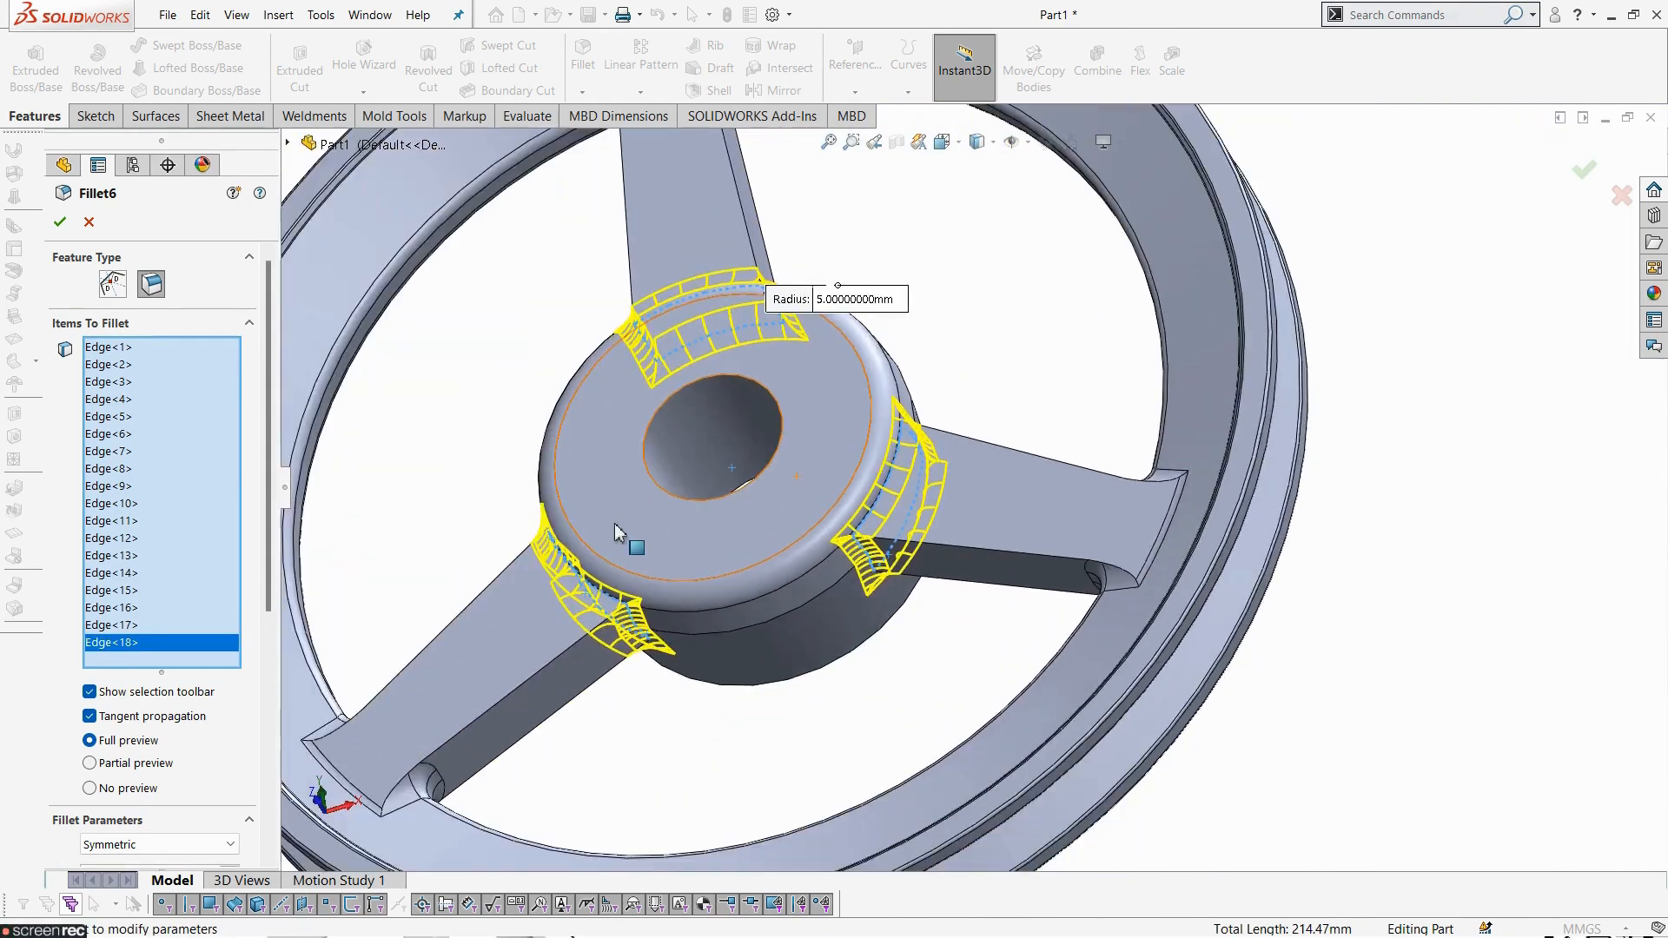
pyautogui.click(59, 224)
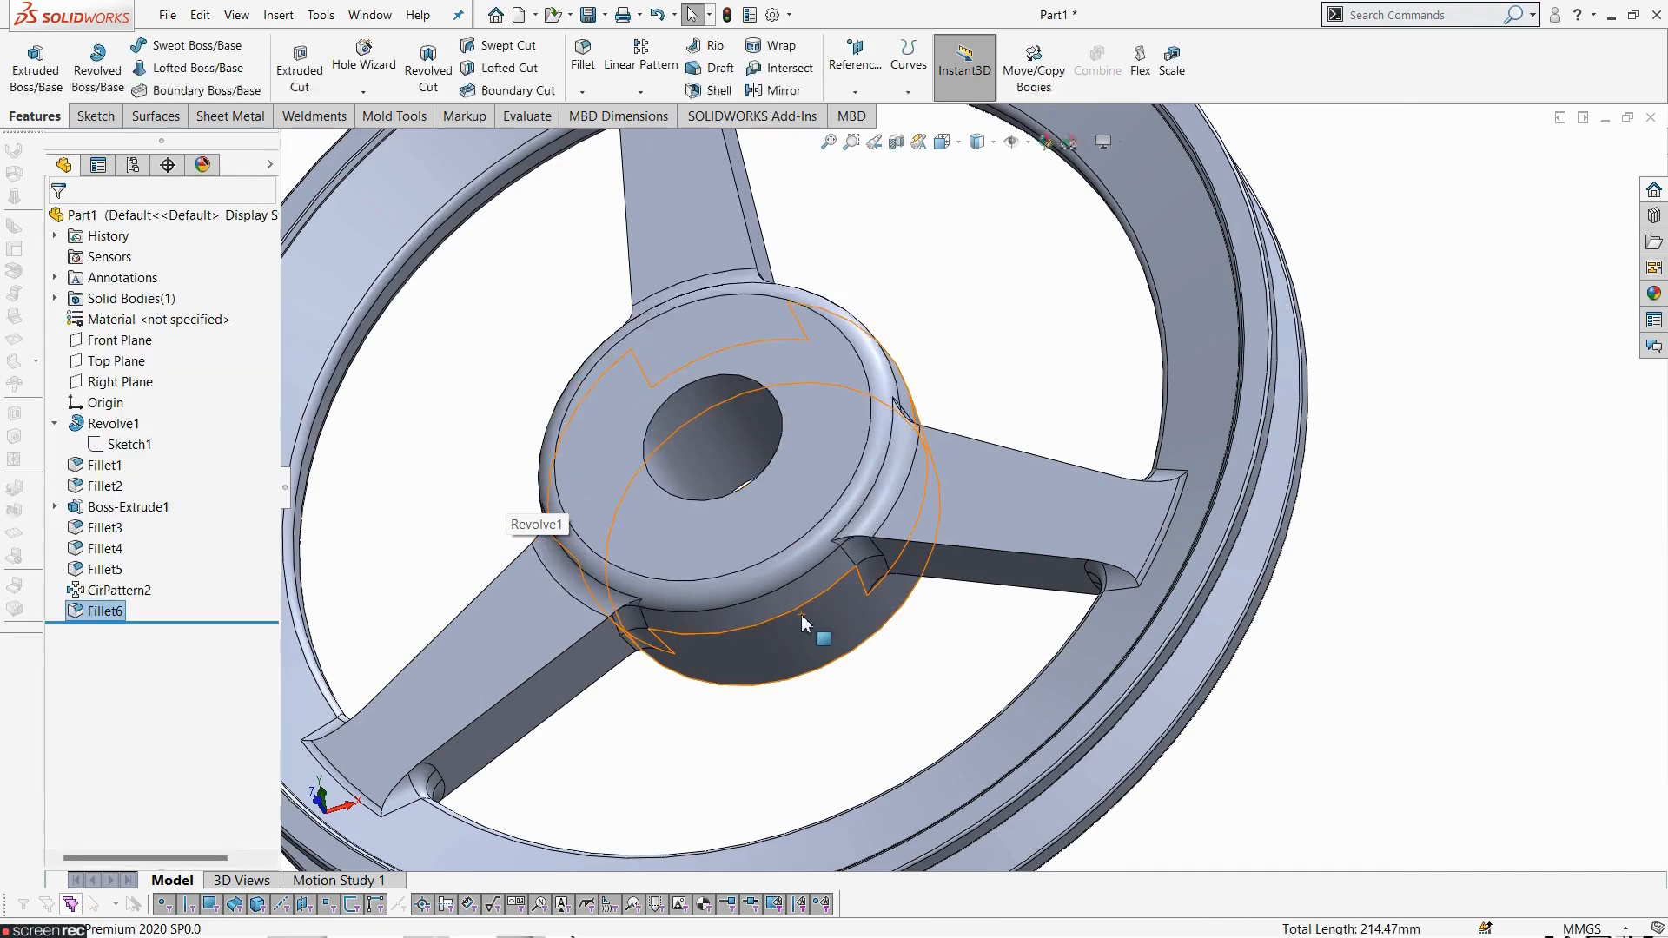
# - Rotate around the finished pulley and compare it with the keyway section on the drawing
pyautogui.scroll(5, 801, 613)
pyautogui.moveTo(888, 431); pyautogui.dragTo(931, 640, button='middle')
pyautogui.scroll(-5, 924, 653)
pyautogui.scroll(5, 924, 653)
pyautogui.click(1329, 555)
pyautogui.moveTo(1330, 555); pyautogui.dragTo(949, 568, button='middle')
pyautogui.scroll(3, 1315, 556)
pyautogui.scroll(-4, 1325, 319)
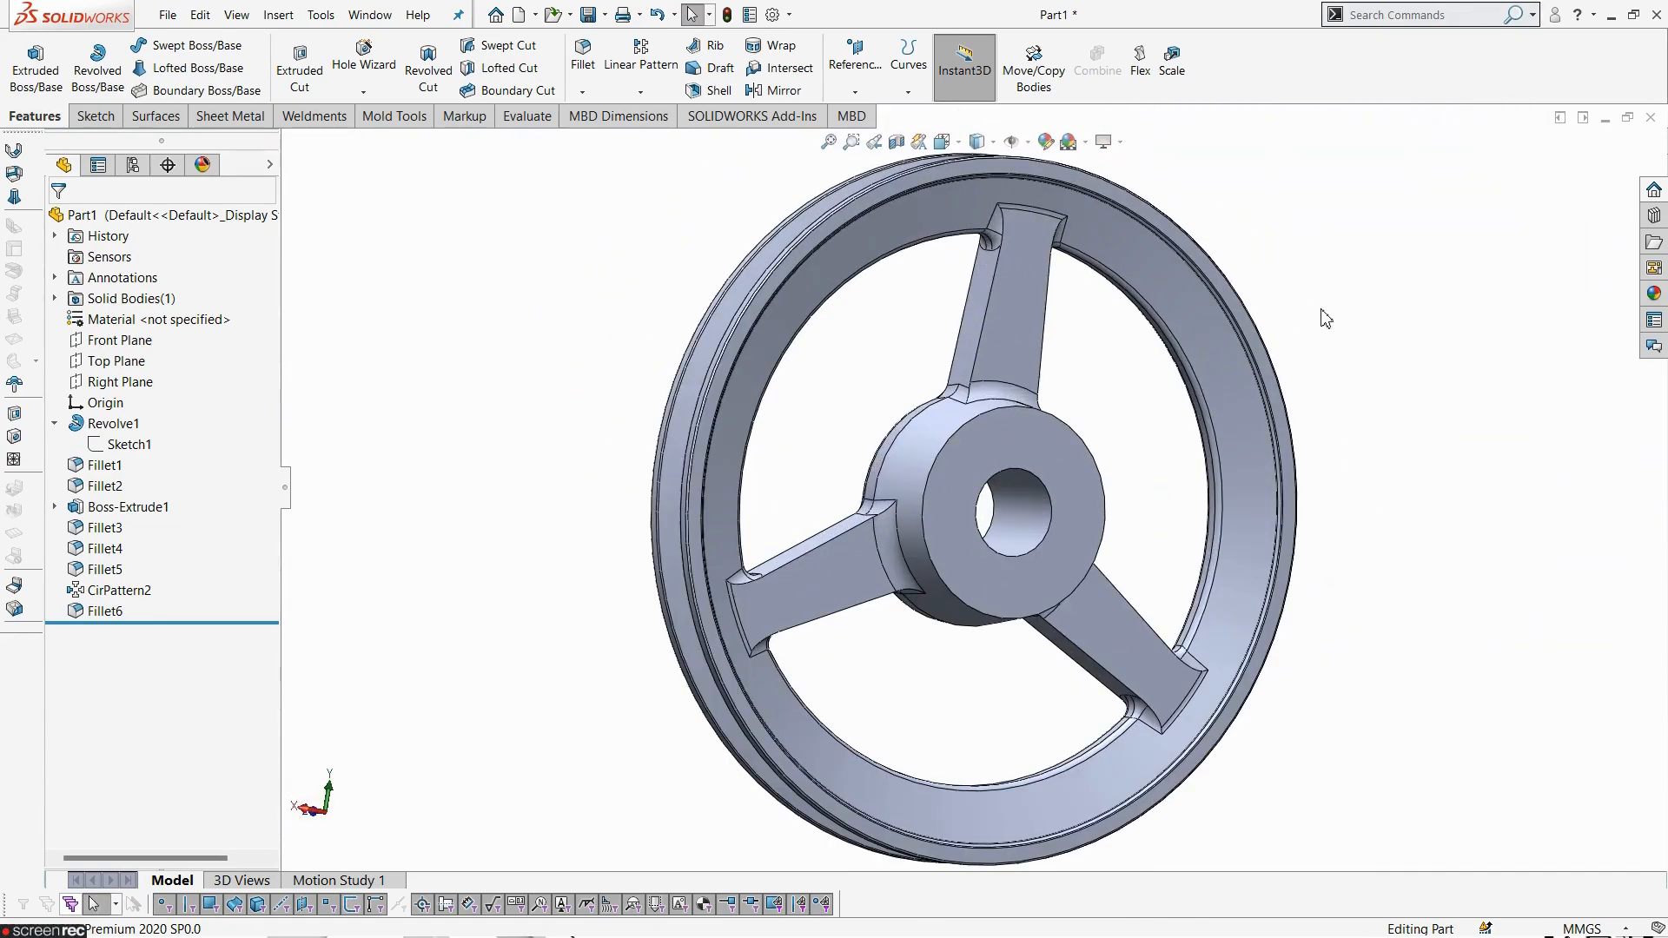
pyautogui.hotkey('alt', 'Tab')
pyautogui.moveTo(1360, 536)
pyautogui.mouseDown()
pyautogui.moveTo(1190, 470)
pyautogui.moveTo(1068, 502)
pyautogui.mouseUp()
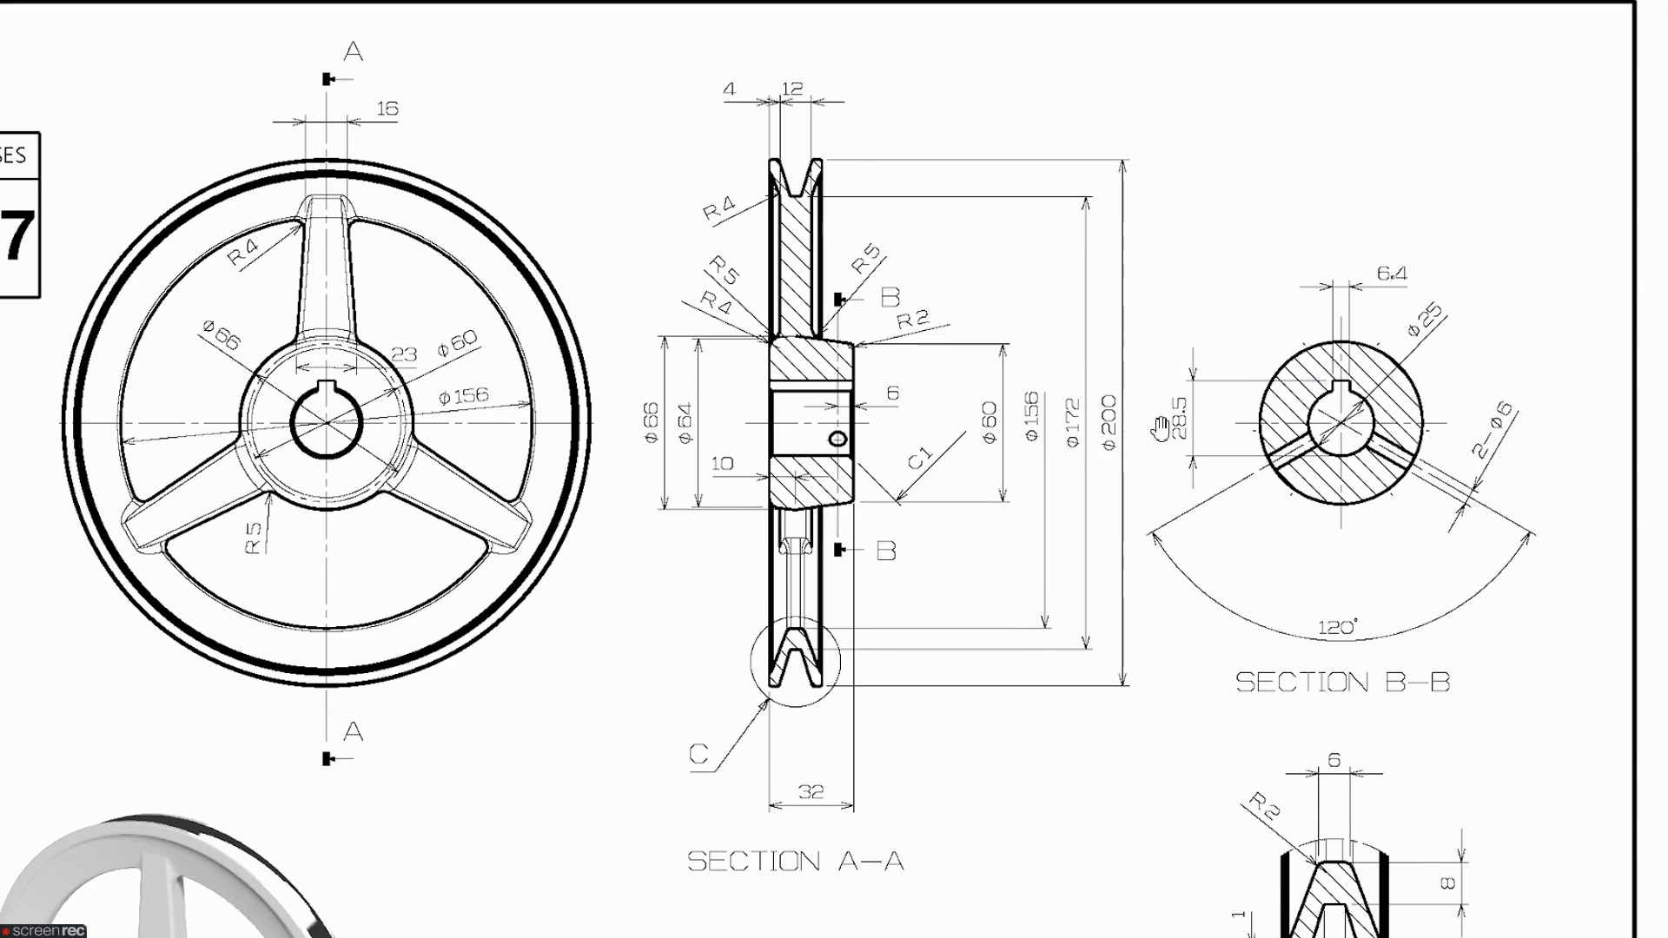
pyautogui.hotkey('alt', 'Tab')
# - Start a new sketch on the hub's front face and view it normal to the face
pyautogui.moveTo(1108, 419); pyautogui.dragTo(1056, 482, button='middle')
pyautogui.click(1050, 480)
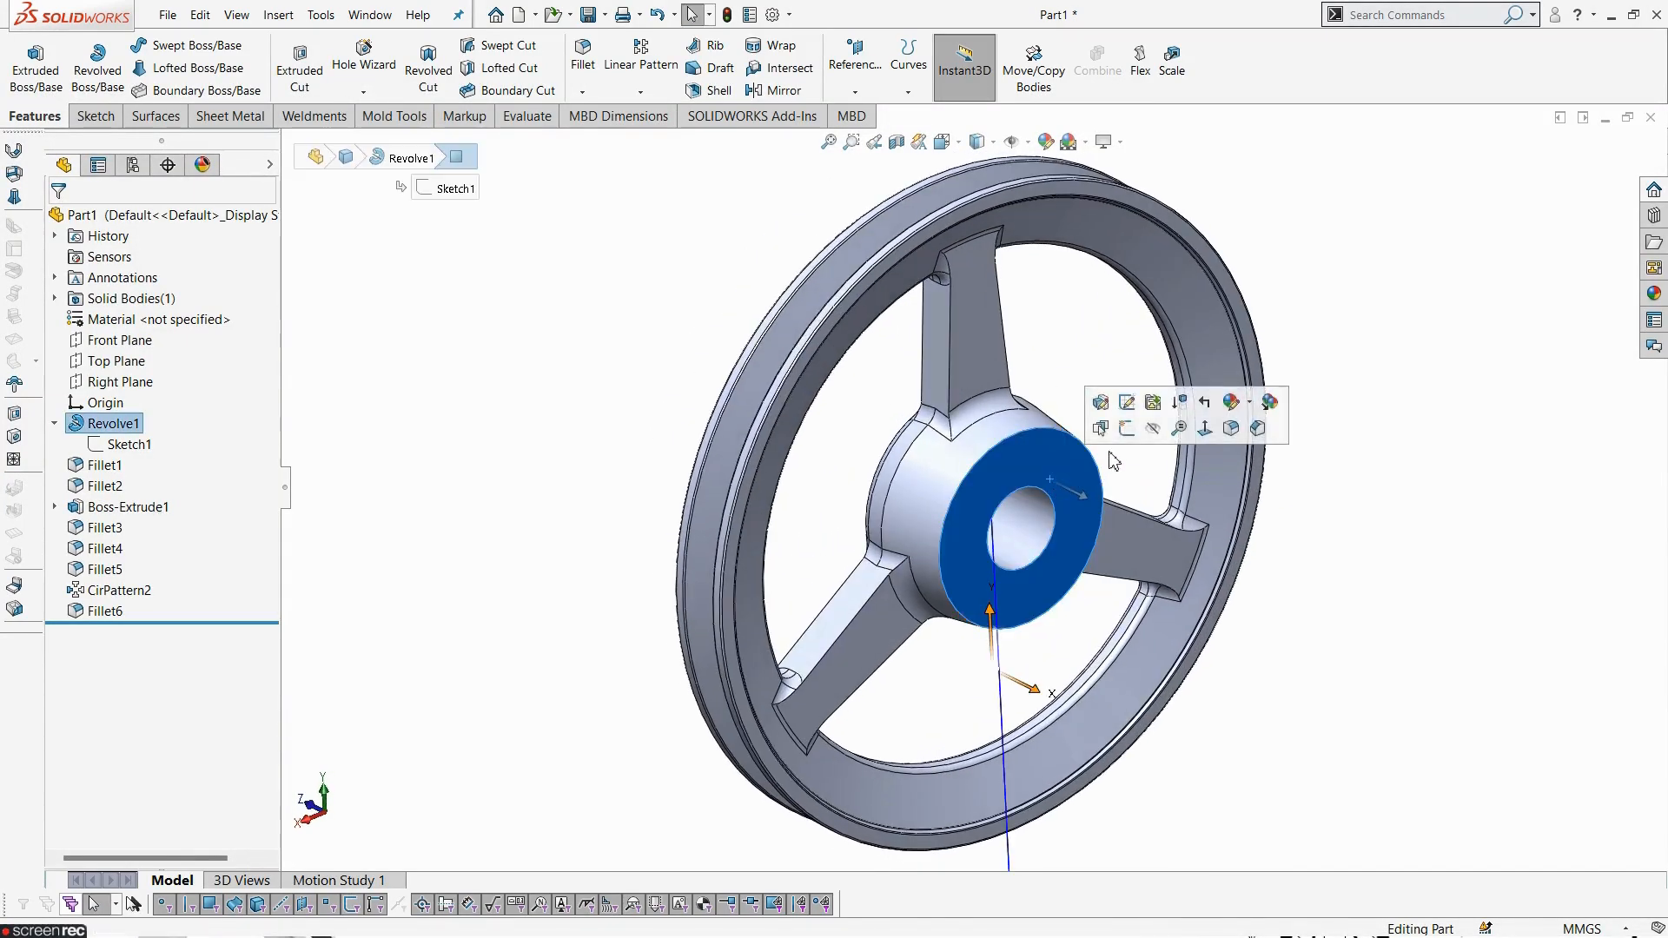
pyautogui.click(1121, 429)
pyautogui.click(1167, 74)
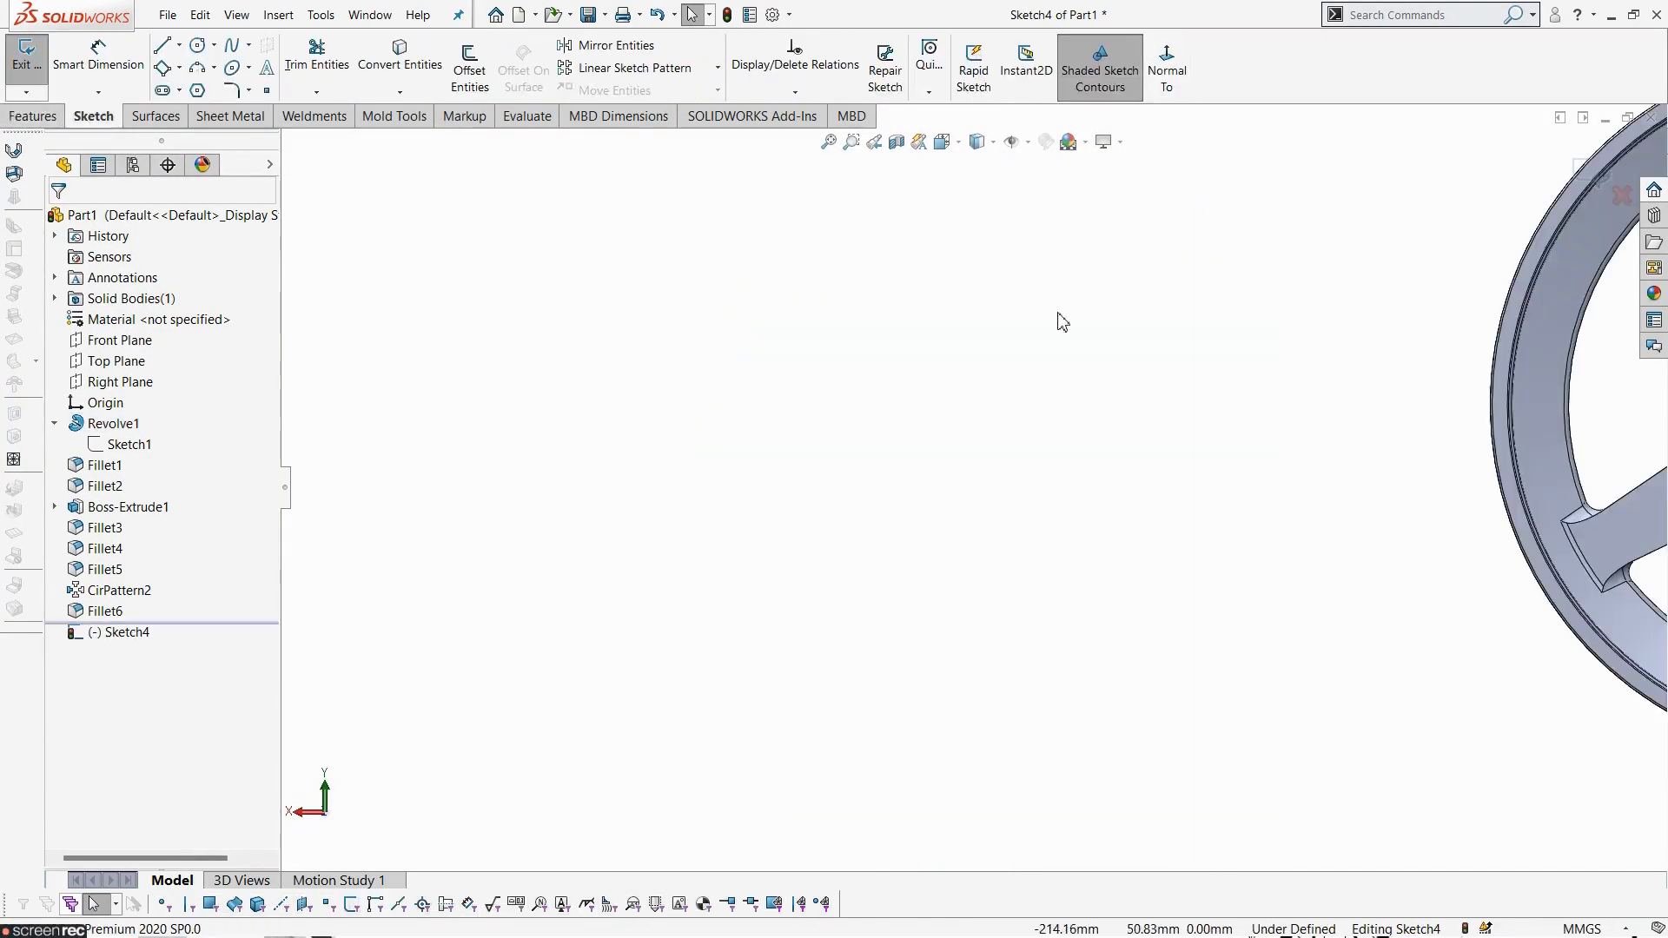
pyautogui.scroll(-5, 1299, 318)
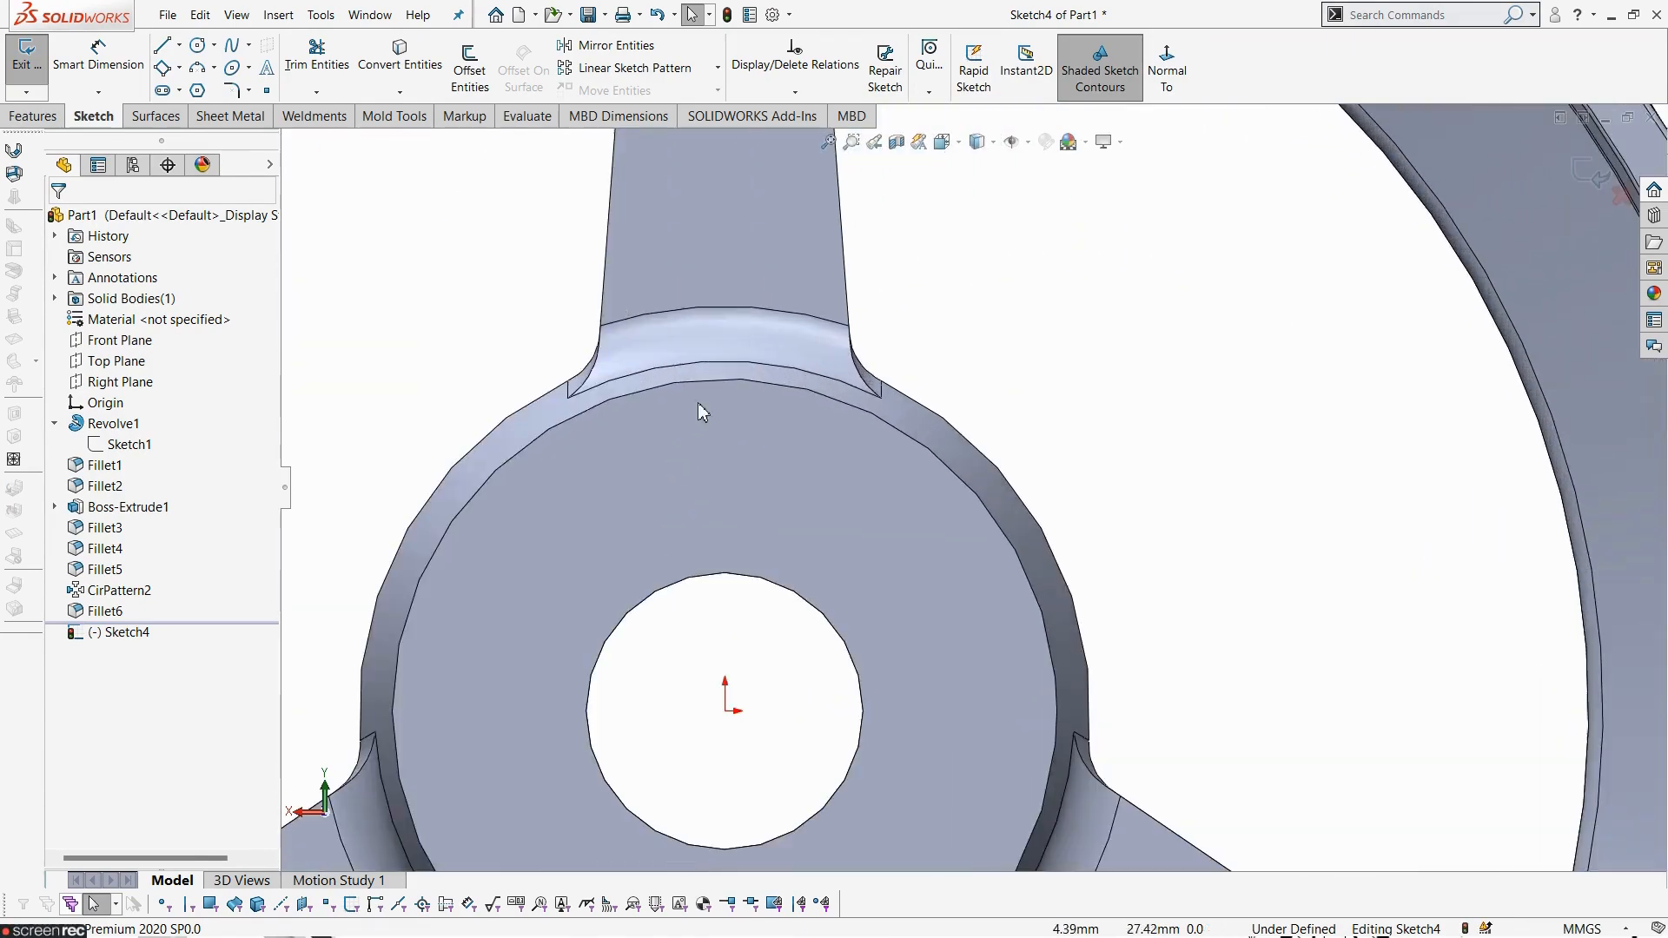
pyautogui.scroll(3, 508, 431)
# - Sketch a circle centred on the origin with a radius of about 19 mm
pyautogui.click(198, 48)
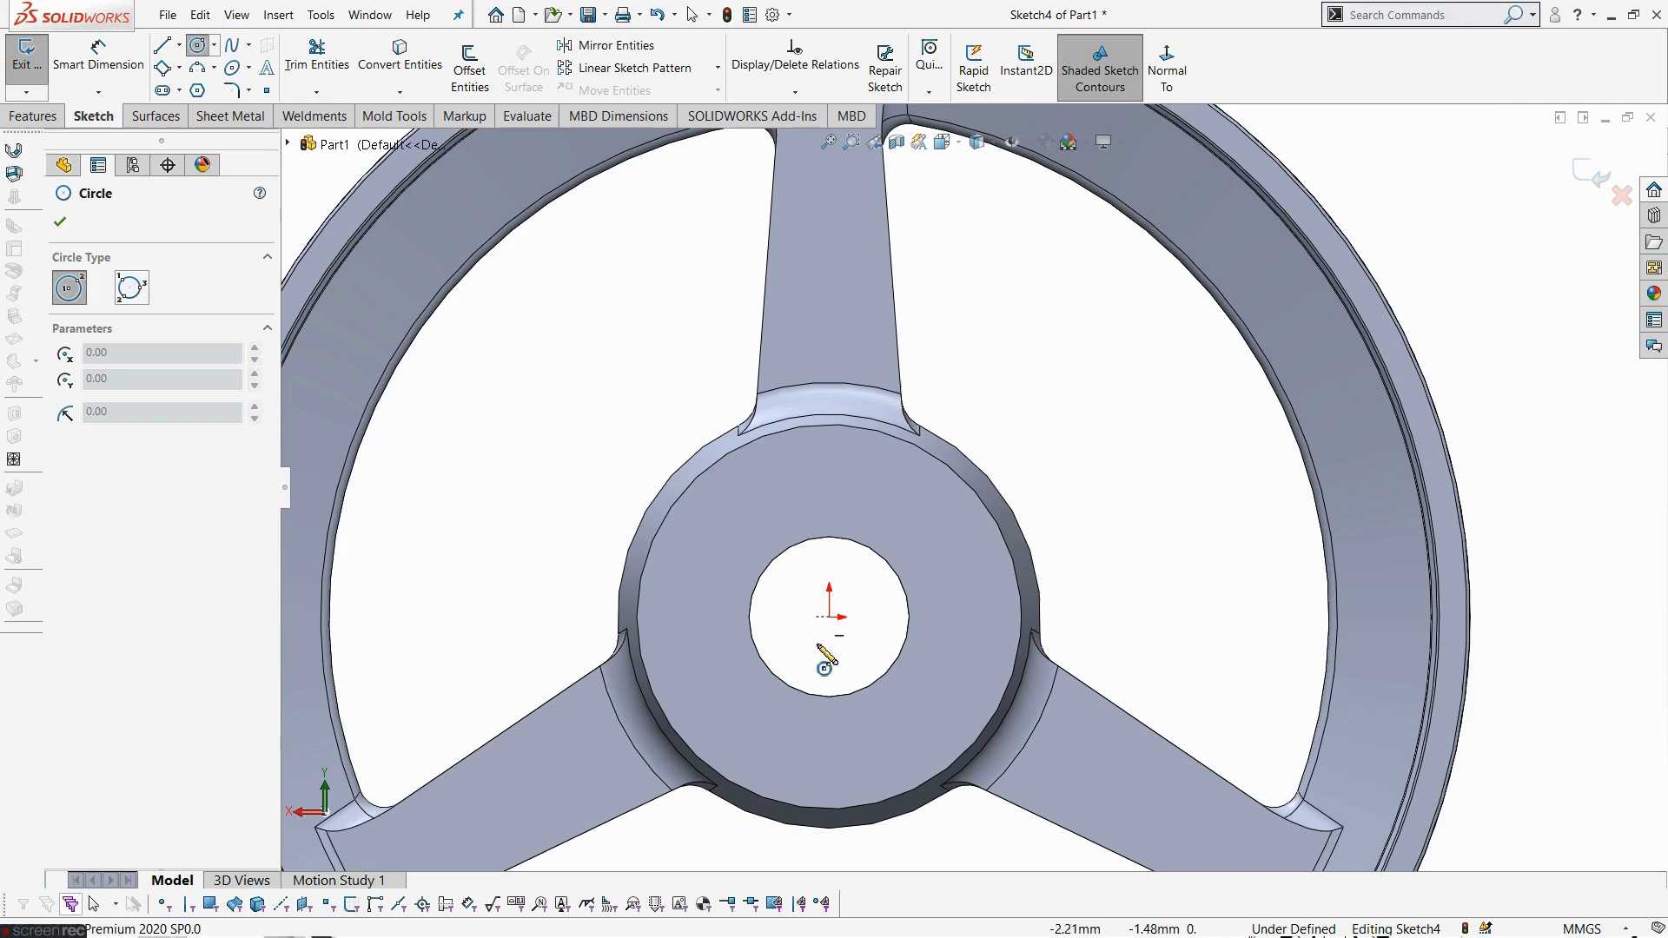
pyautogui.click(830, 618)
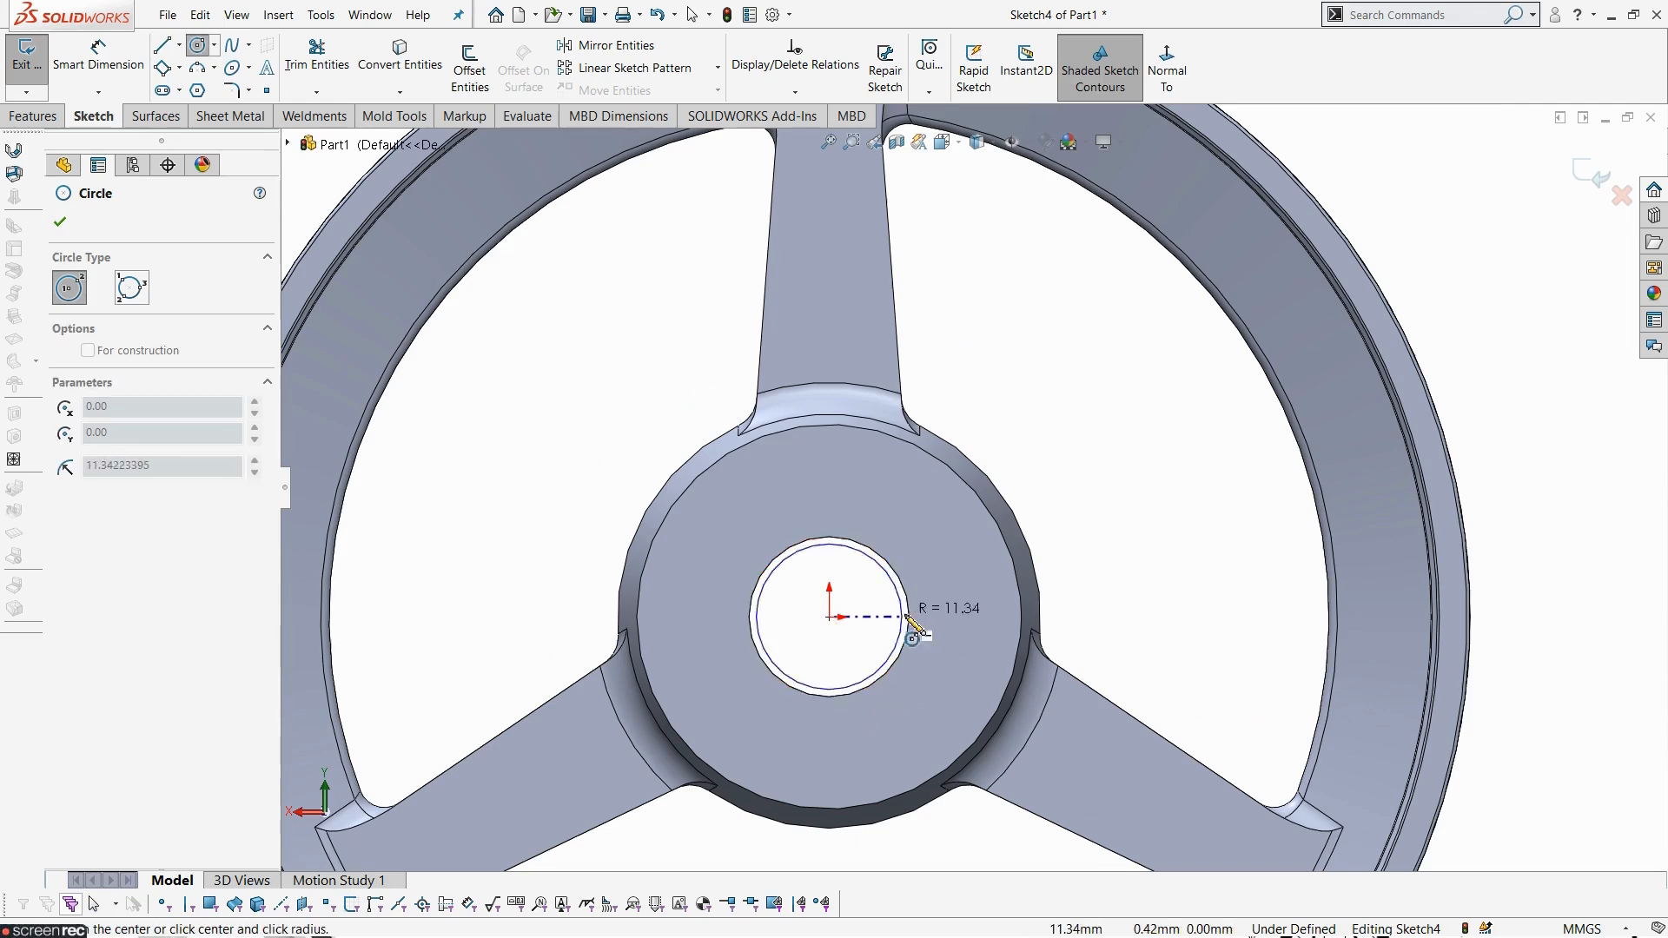
pyautogui.click(953, 639)
pyautogui.press('Escape')
# - Dimension the circle's diameter to 28.5 mm
pyautogui.click(98, 54)
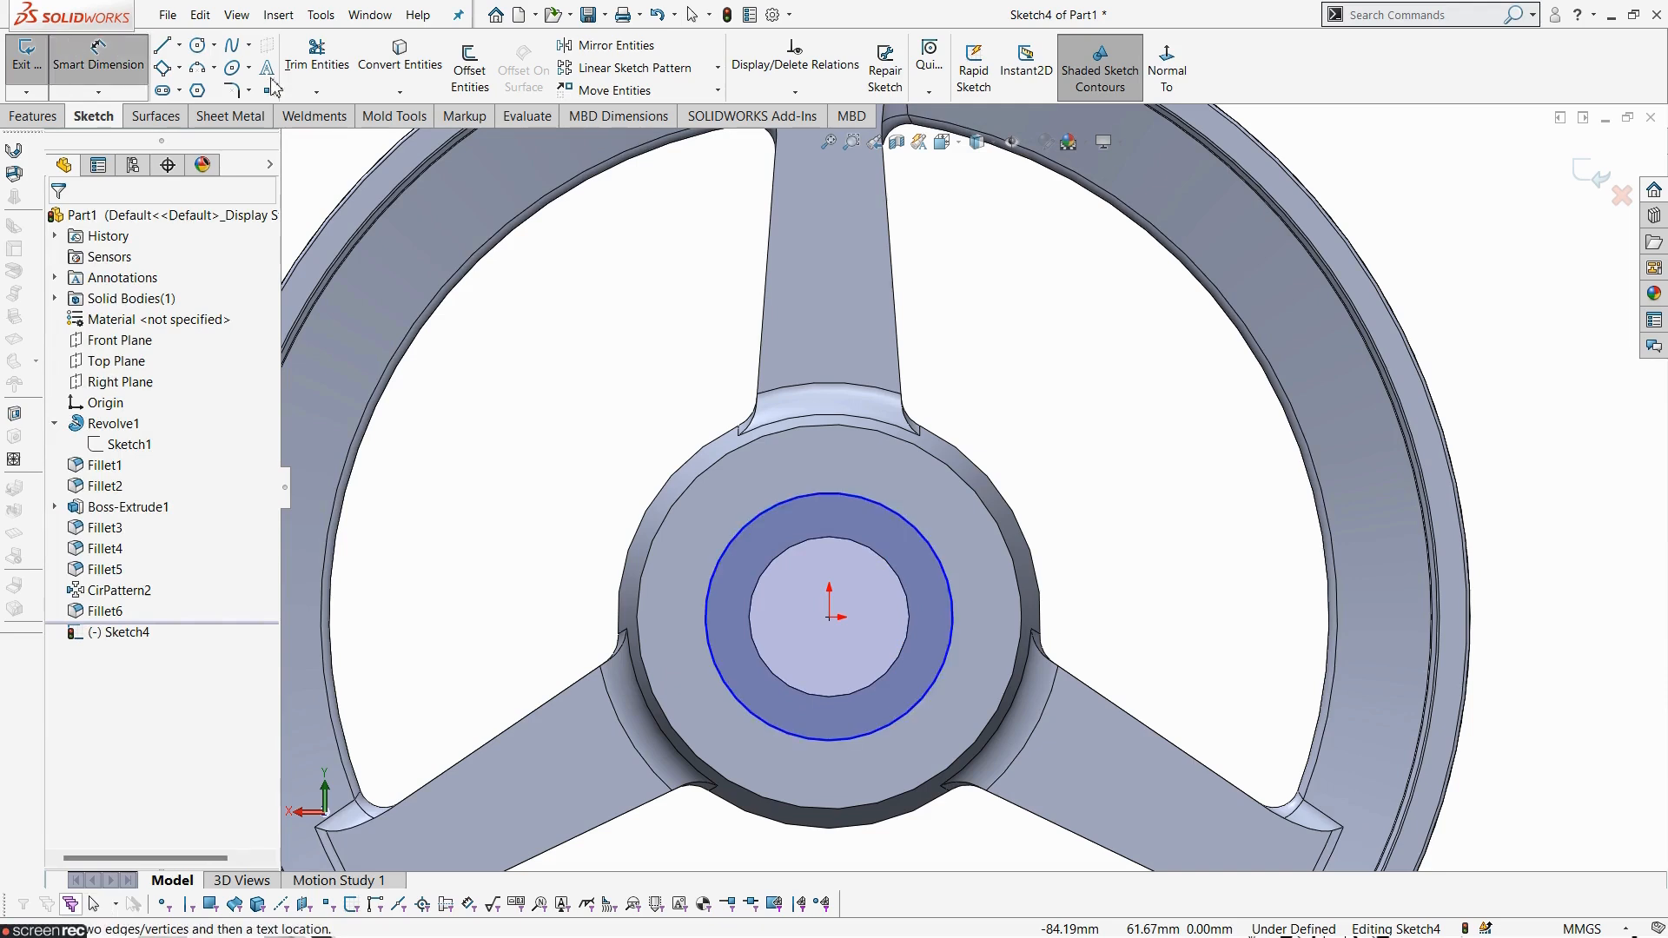
pyautogui.click(856, 508)
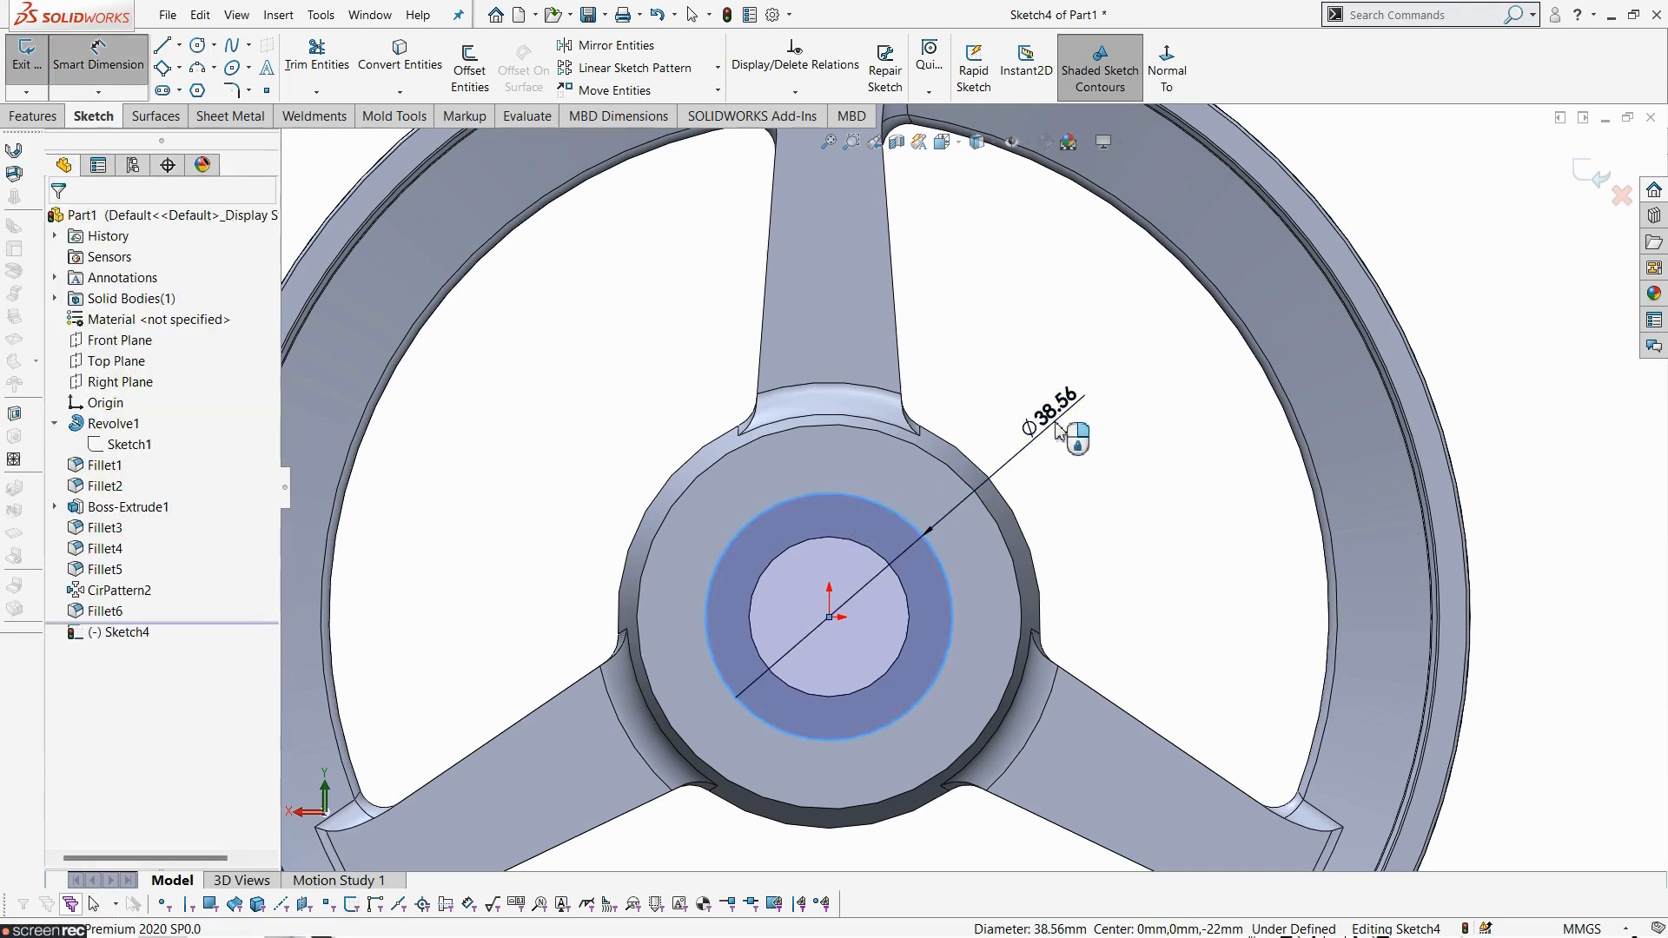
pyautogui.click(1067, 430)
pyautogui.write('8.5')
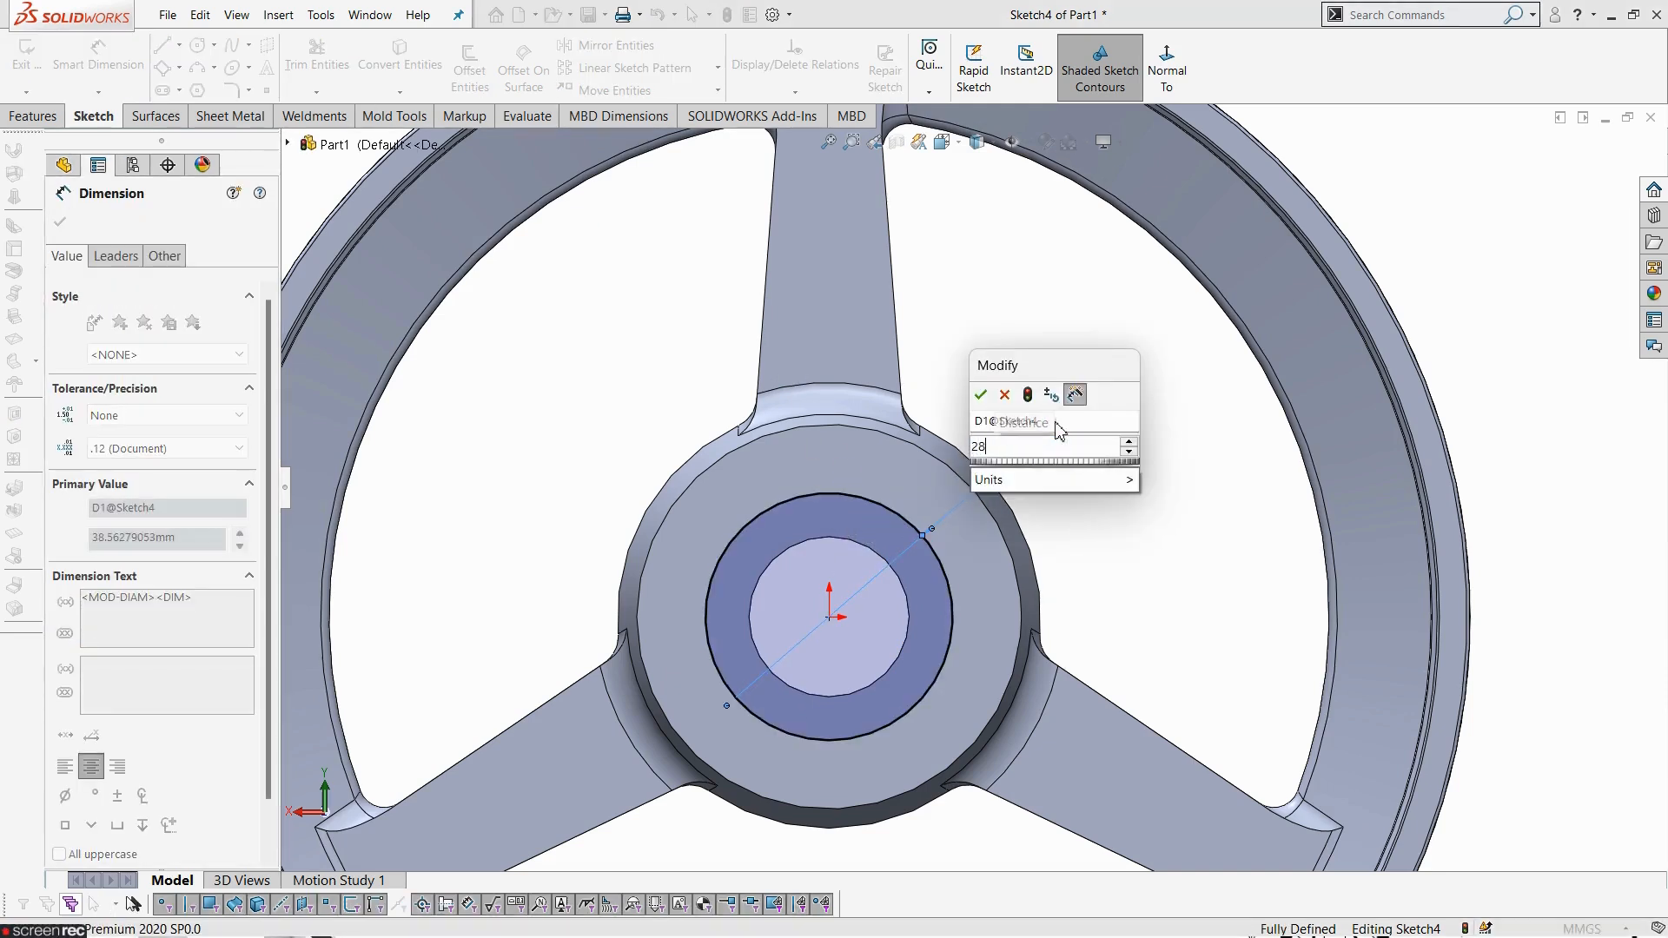
pyautogui.press('Return')
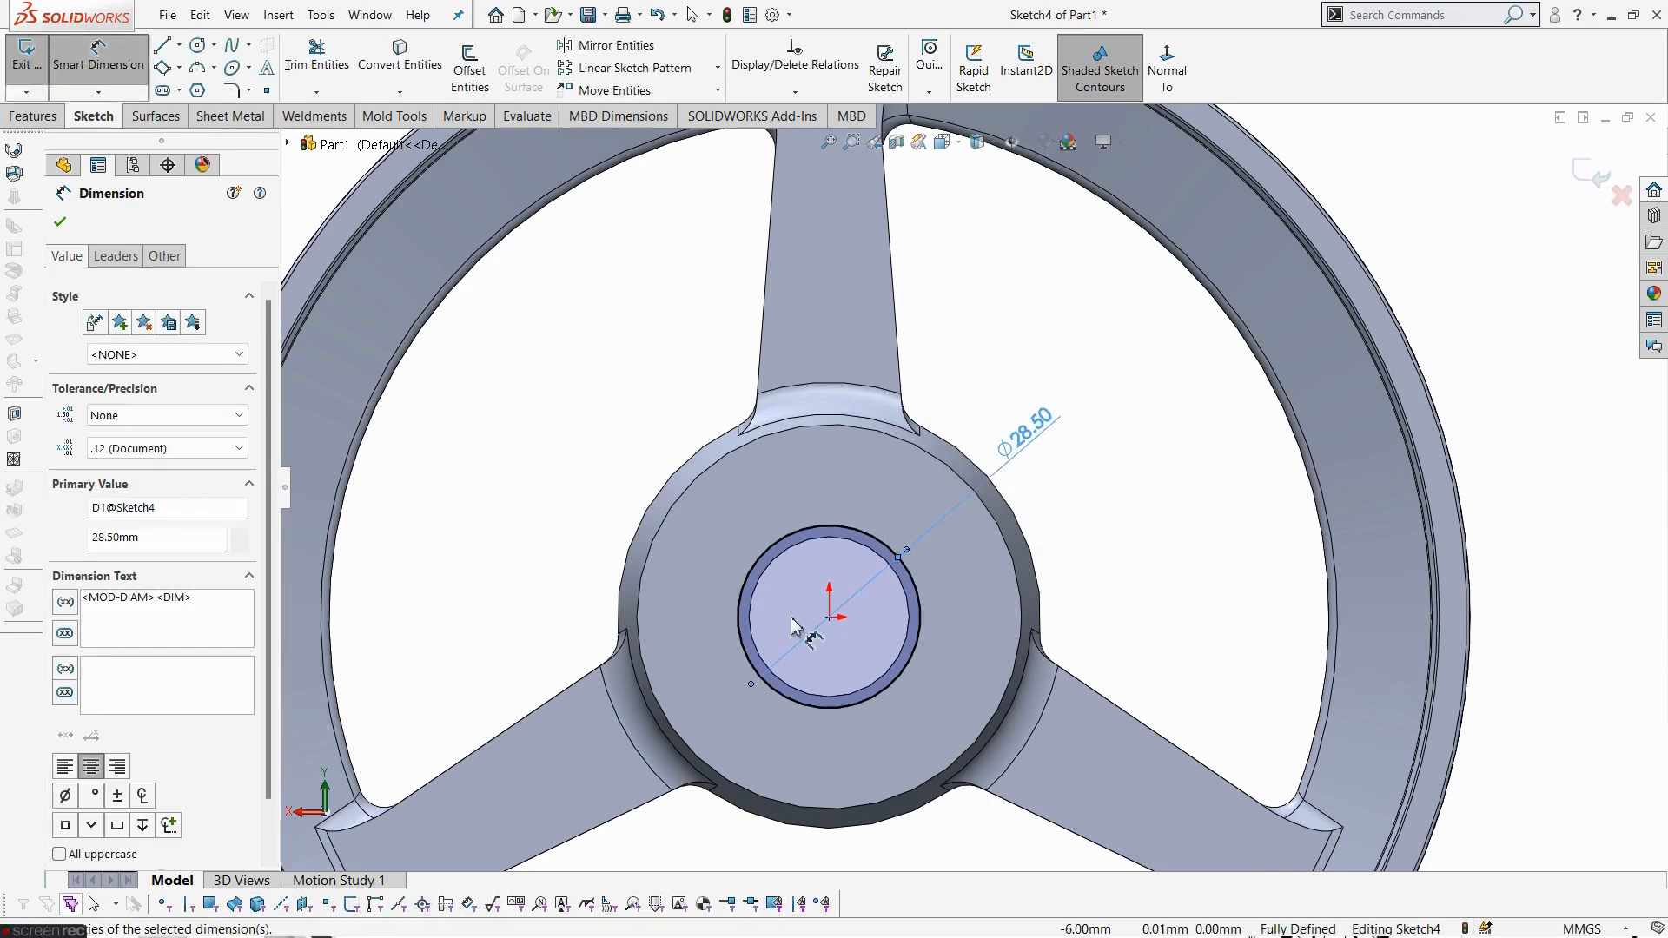
pyautogui.scroll(-8, 904, 461)
pyautogui.press('Escape')
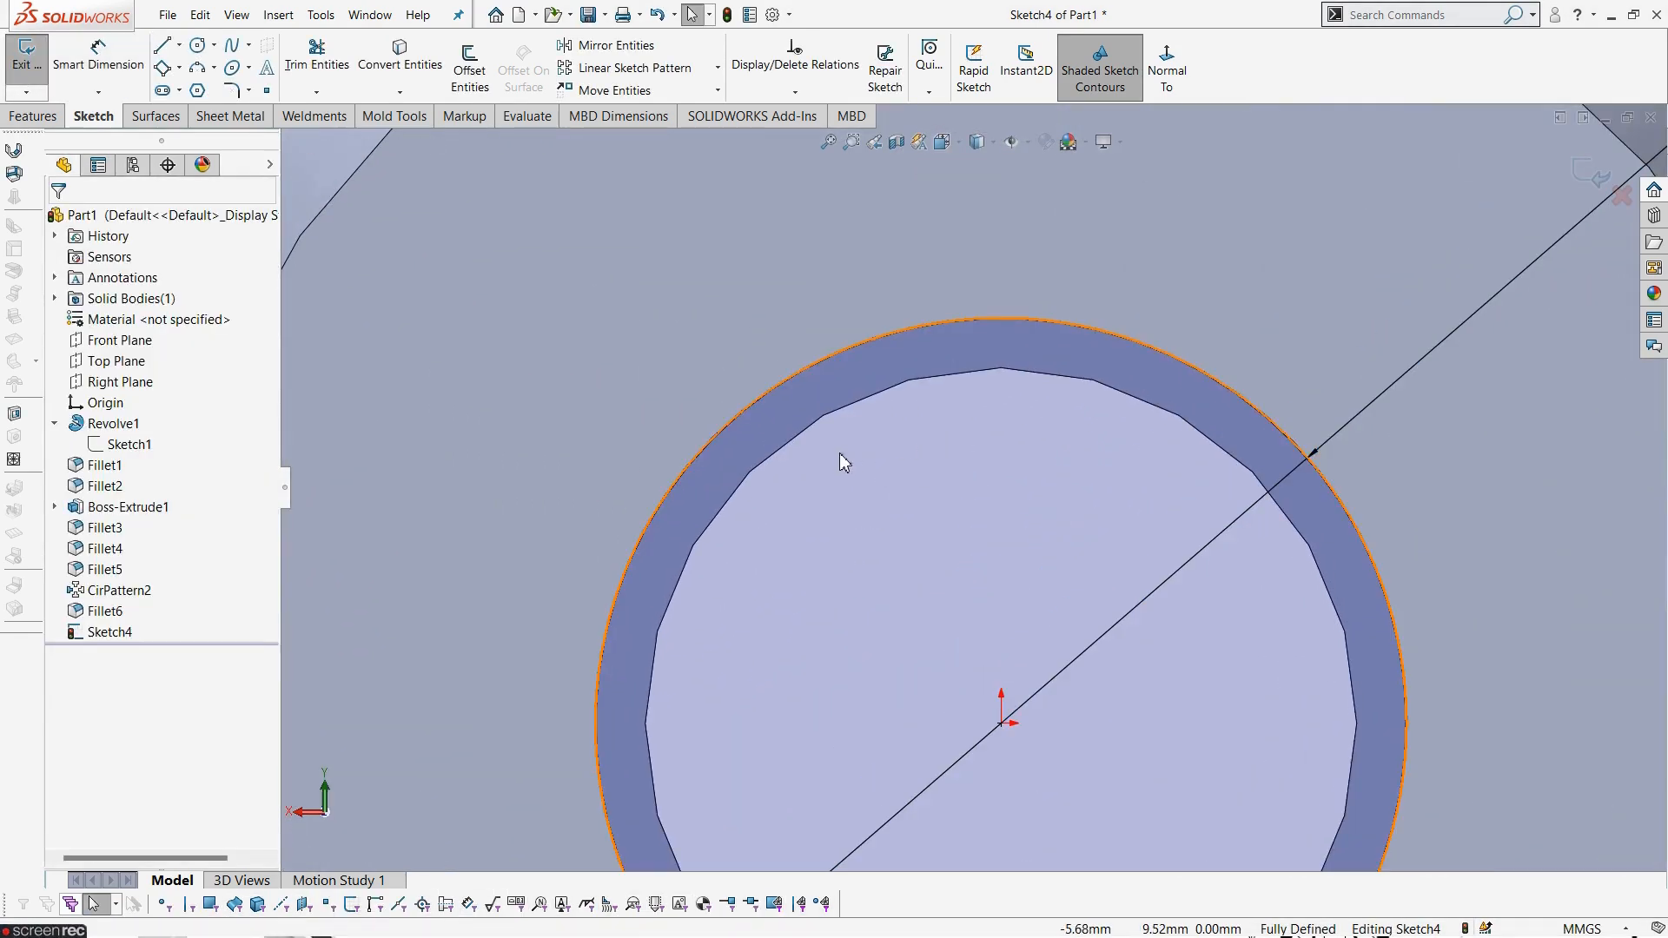
# - Convert the bore's edge into the sketch and draw two vertical keyway lines about 5.9 mm long above it
pyautogui.click(995, 376)
pyautogui.click(400, 57)
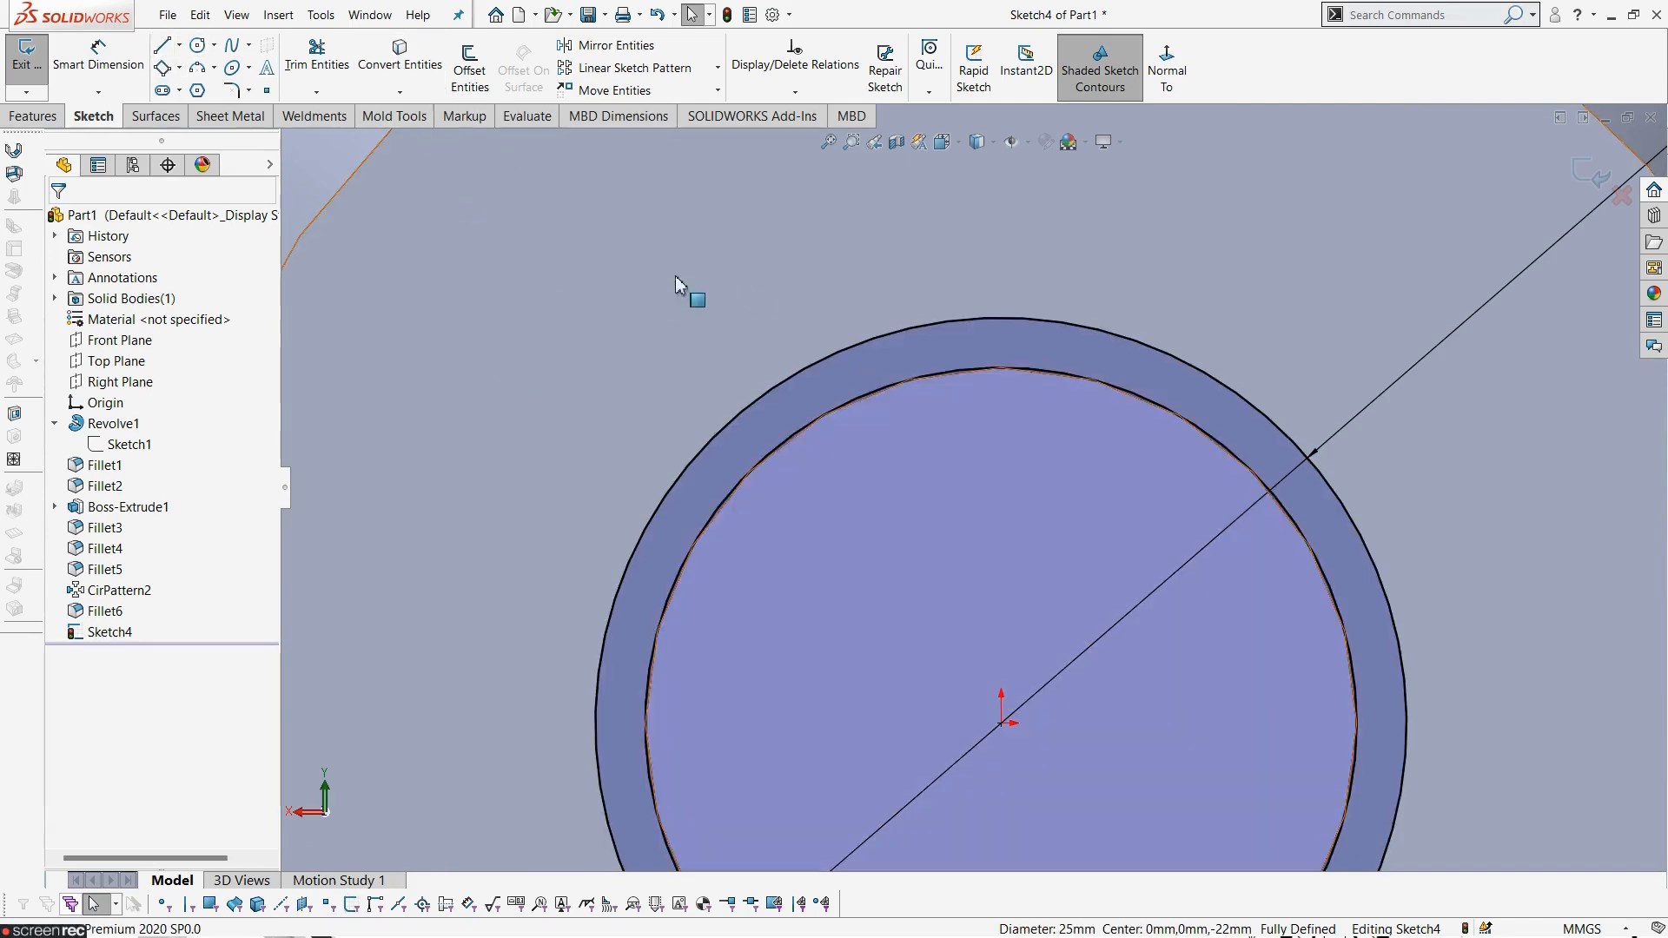
pyautogui.click(165, 48)
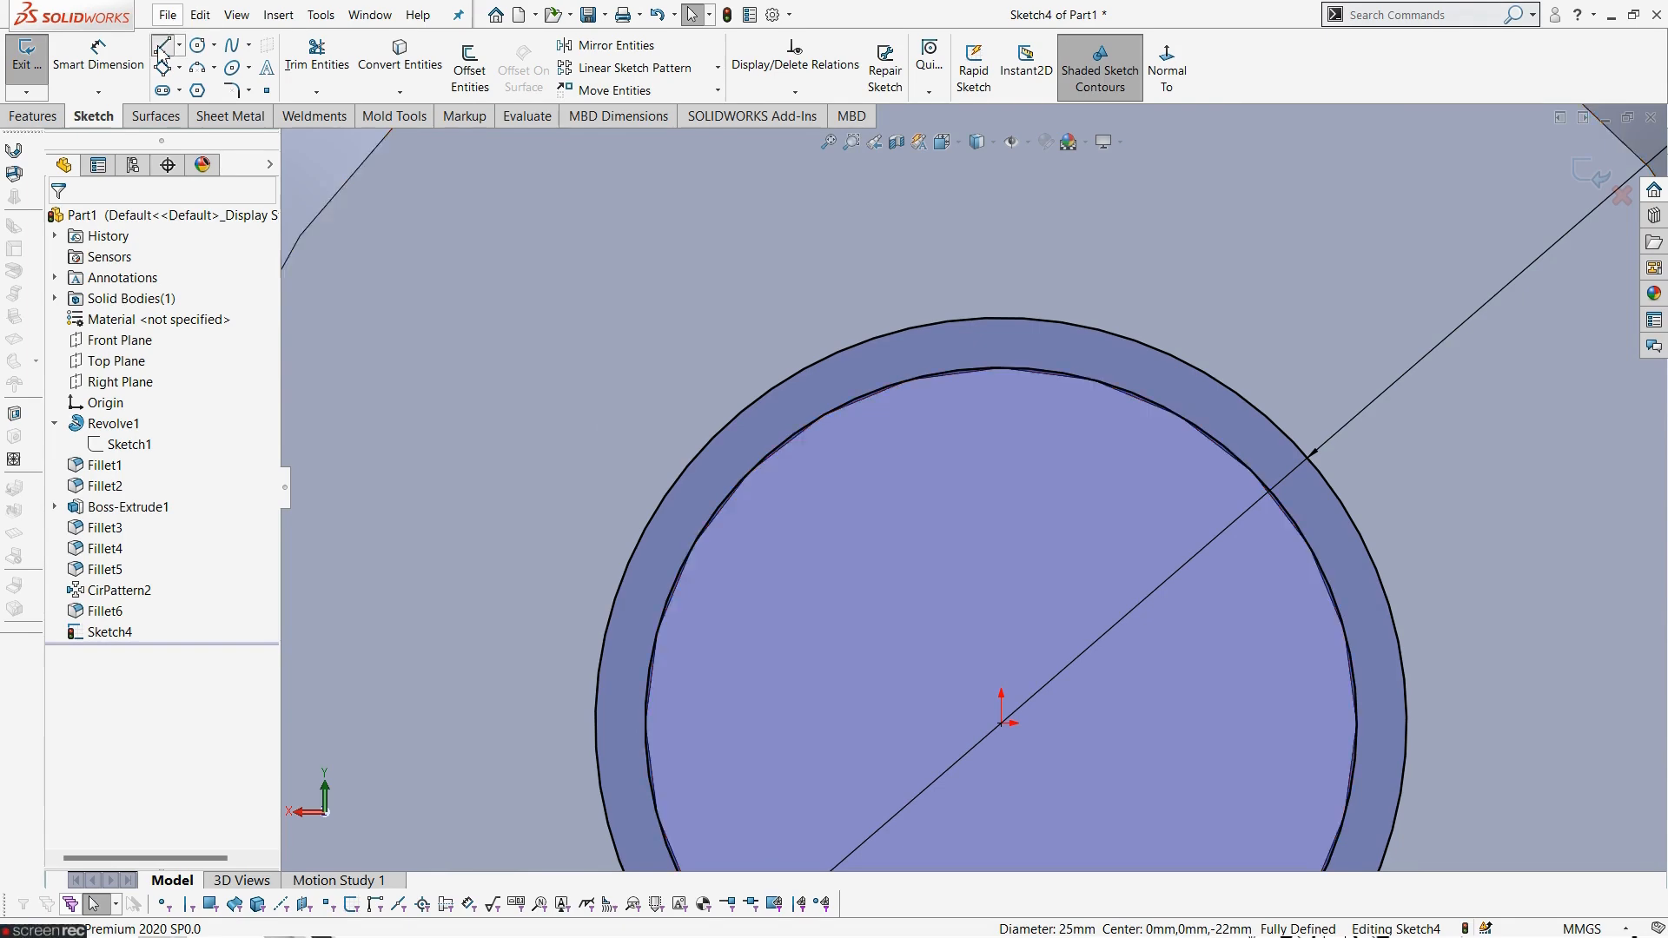
pyautogui.click(926, 417)
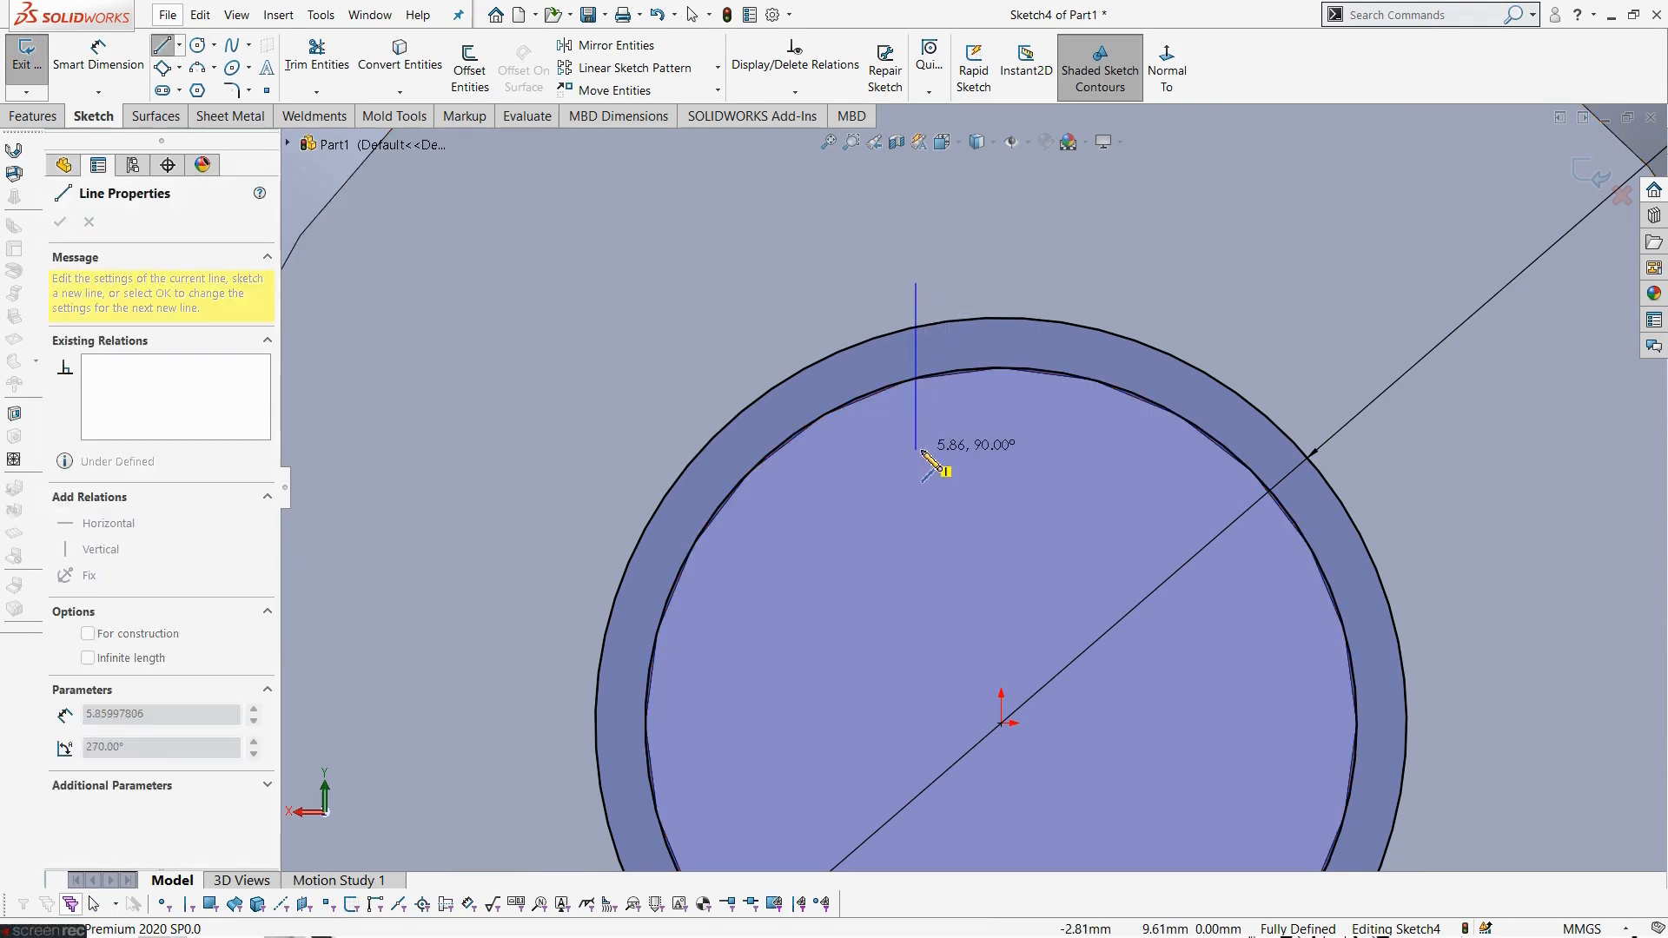
pyautogui.click(917, 449)
pyautogui.press('Escape')
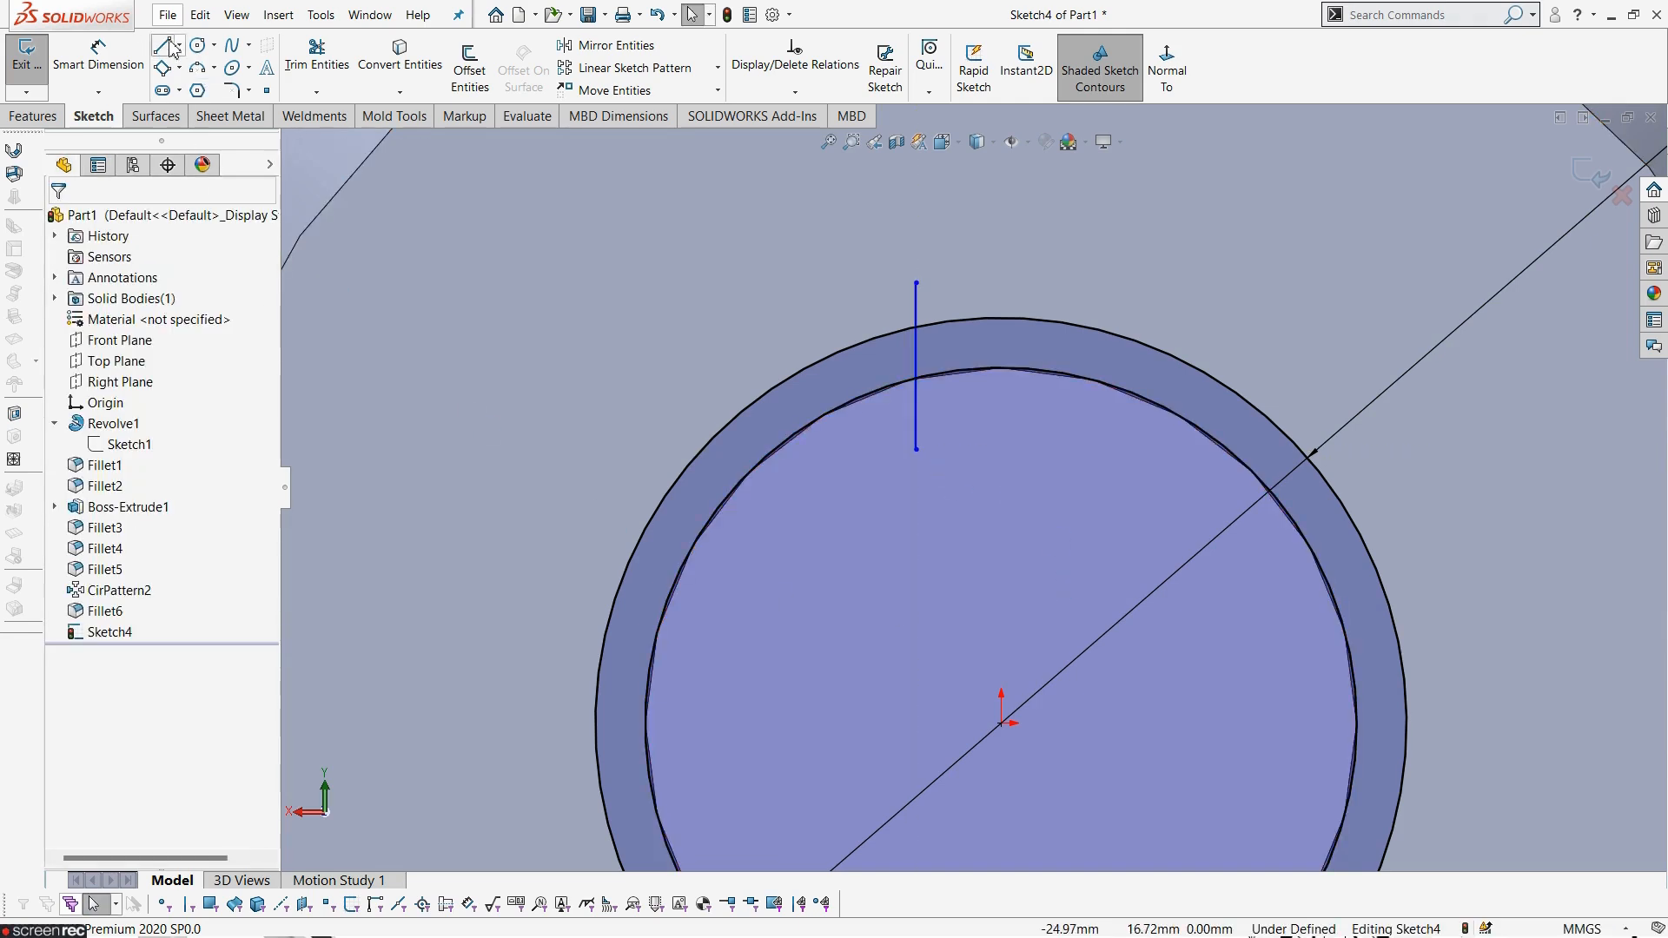
pyautogui.click(162, 45)
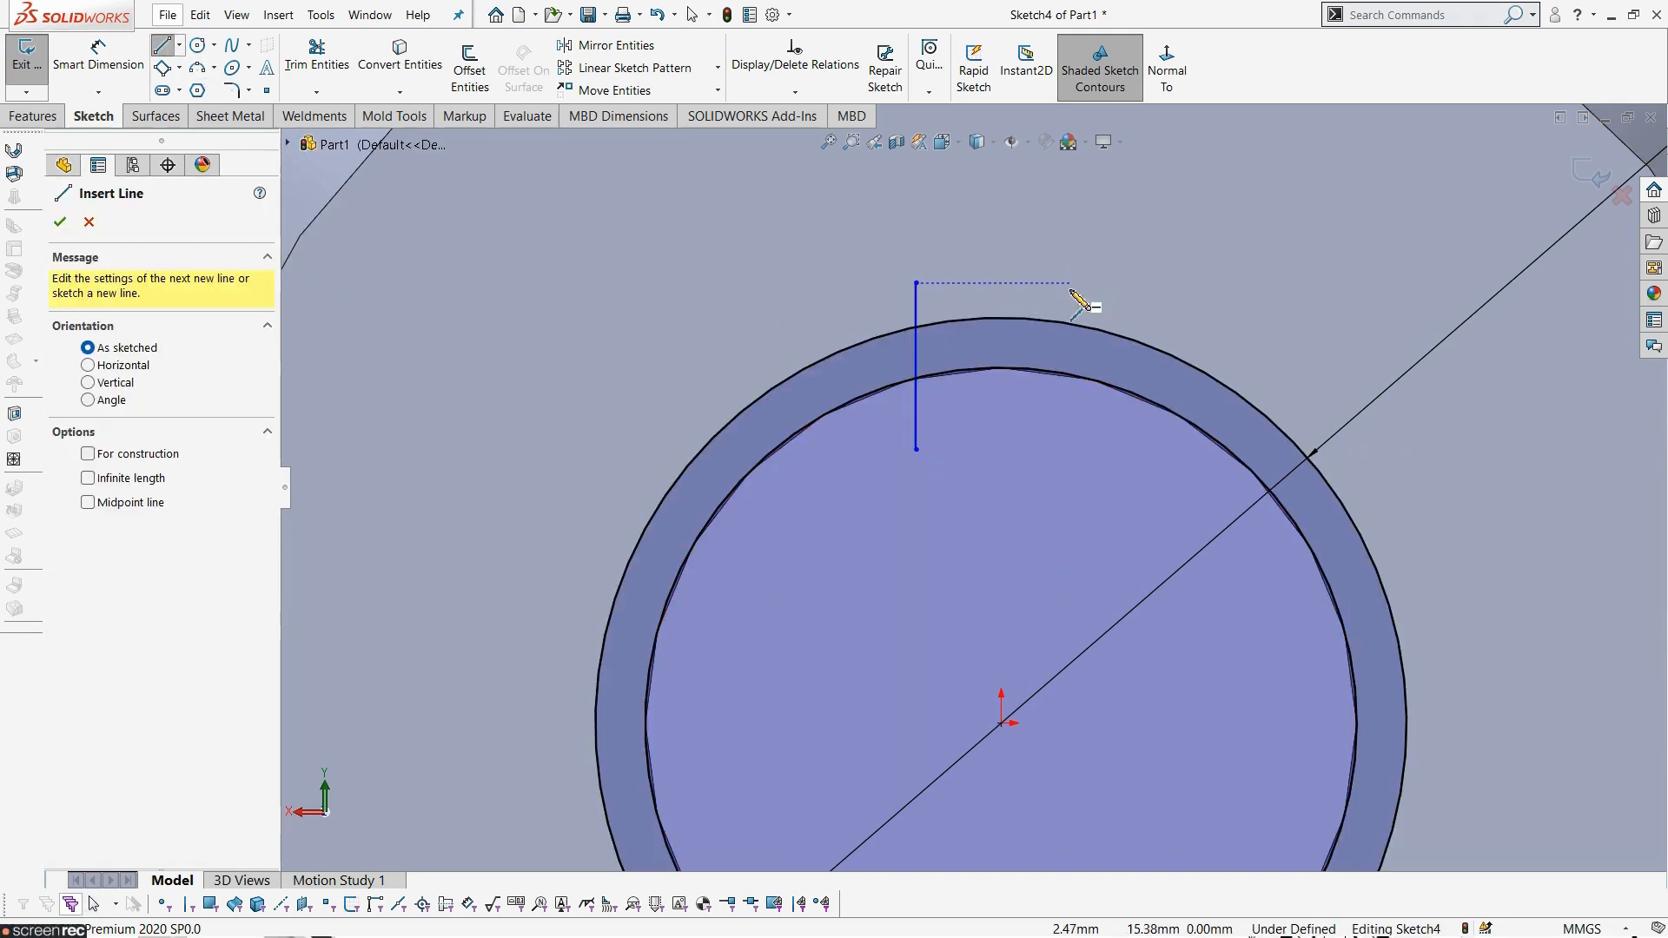
pyautogui.click(1071, 285)
pyautogui.click(1072, 451)
pyautogui.press('Escape')
# - Dimension the left keyway line's horizontal distance from the origin to 3.2 mm
pyautogui.scroll(4, 1010, 622)
pyautogui.scroll(-2, 1009, 622)
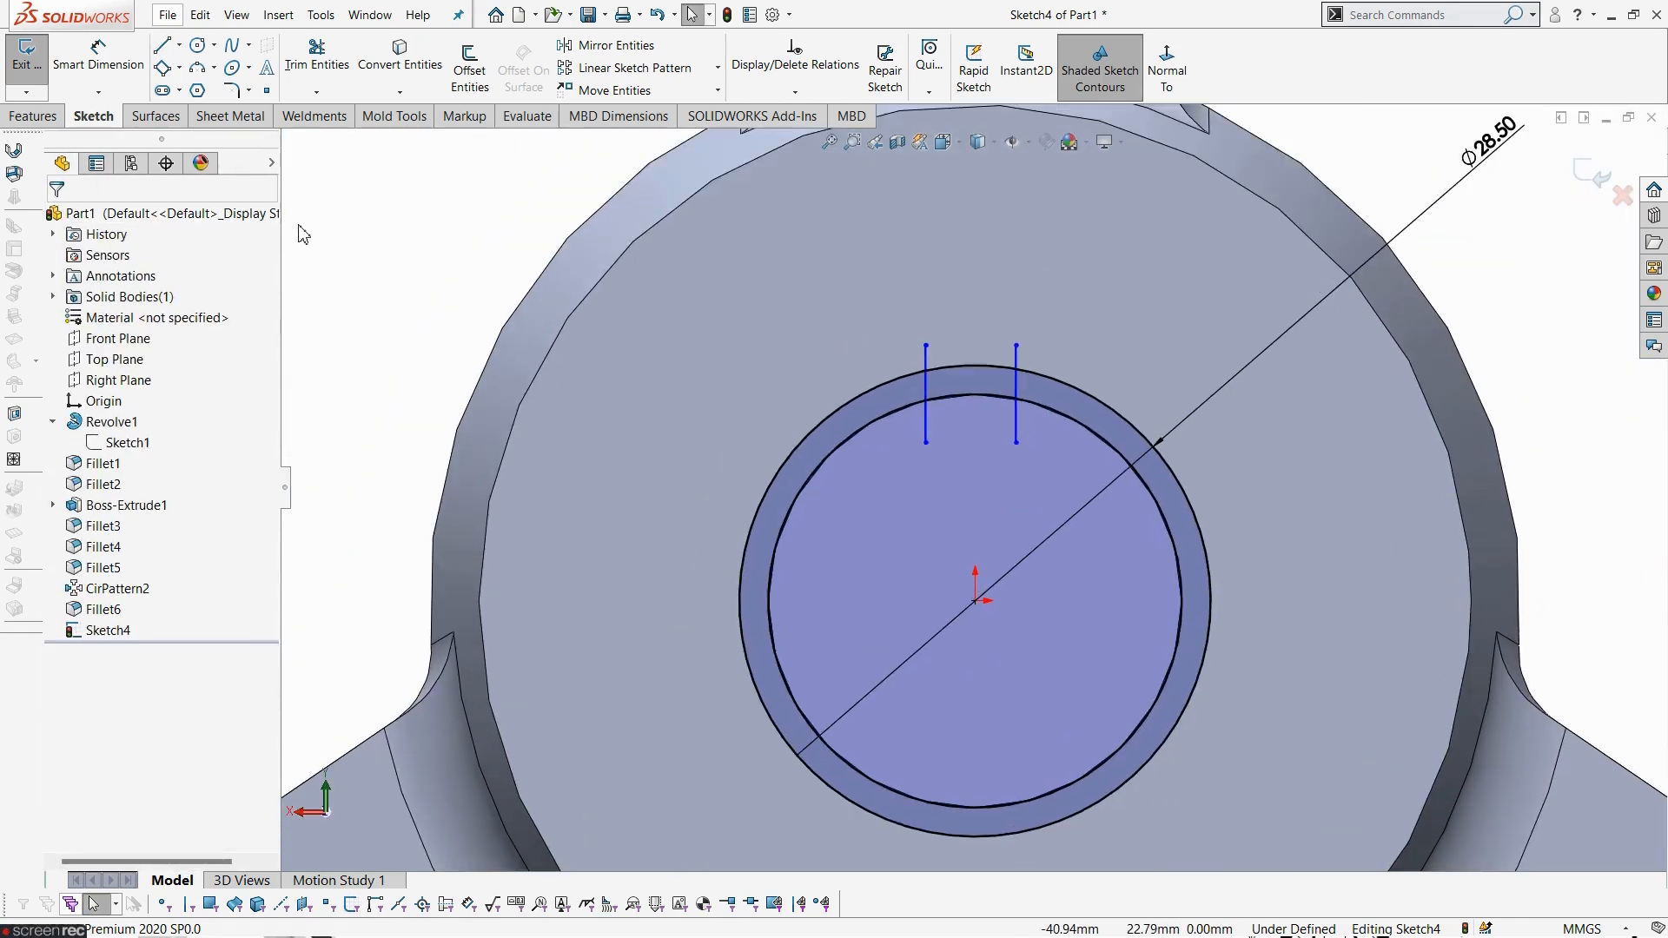
pyautogui.click(97, 54)
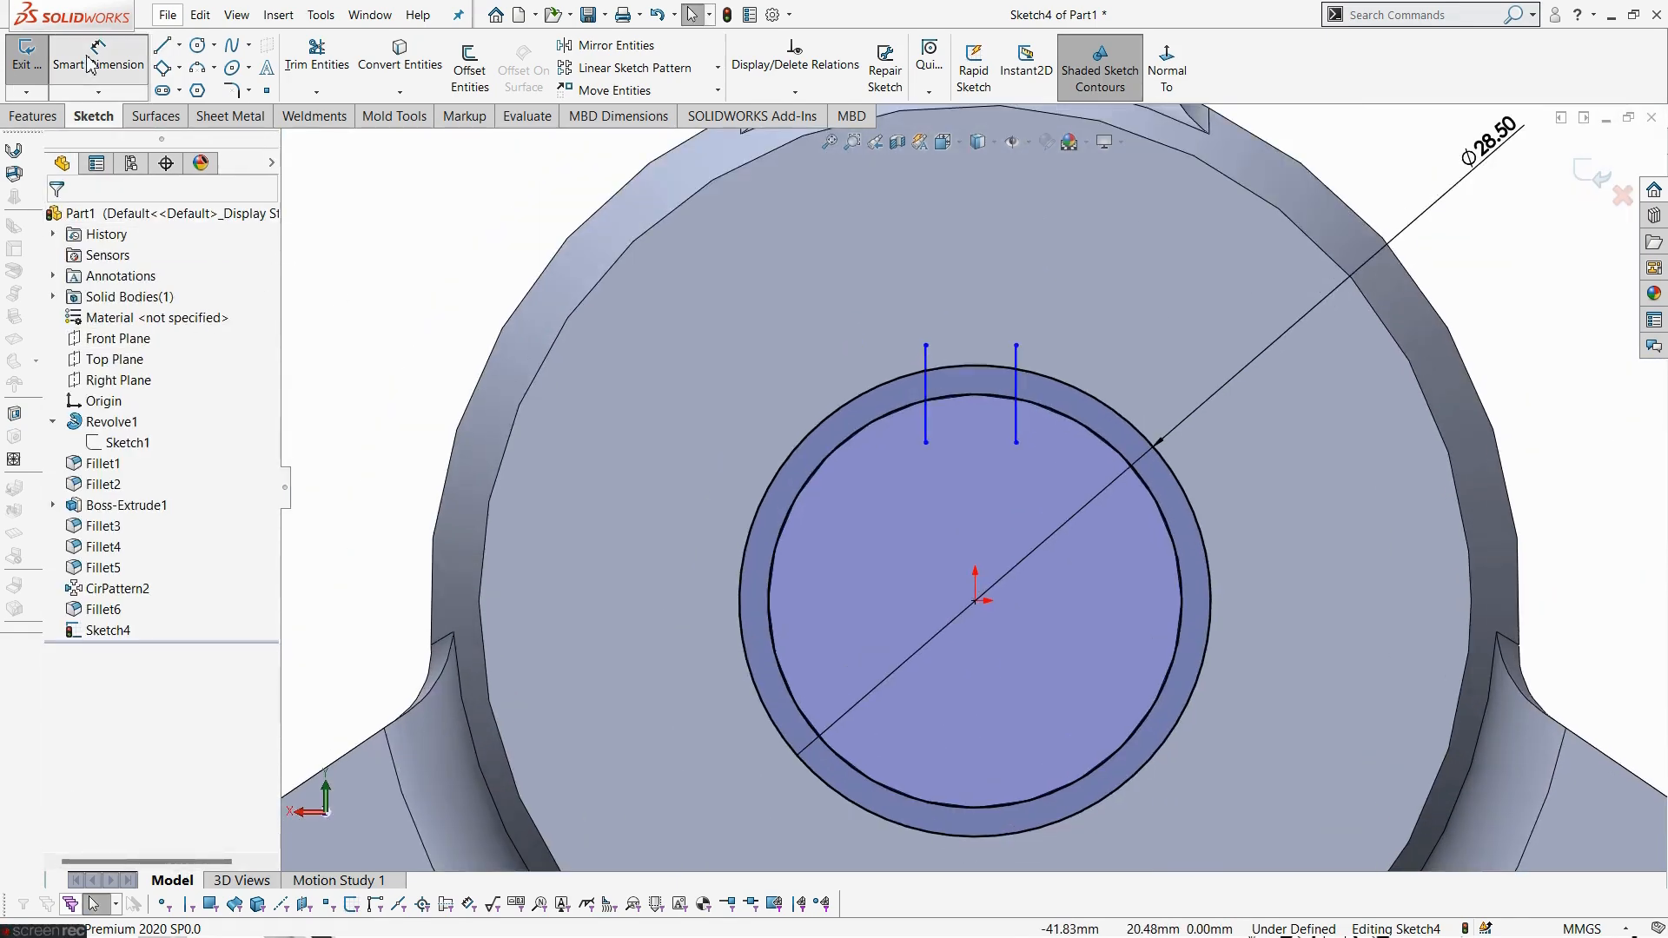
pyautogui.click(928, 426)
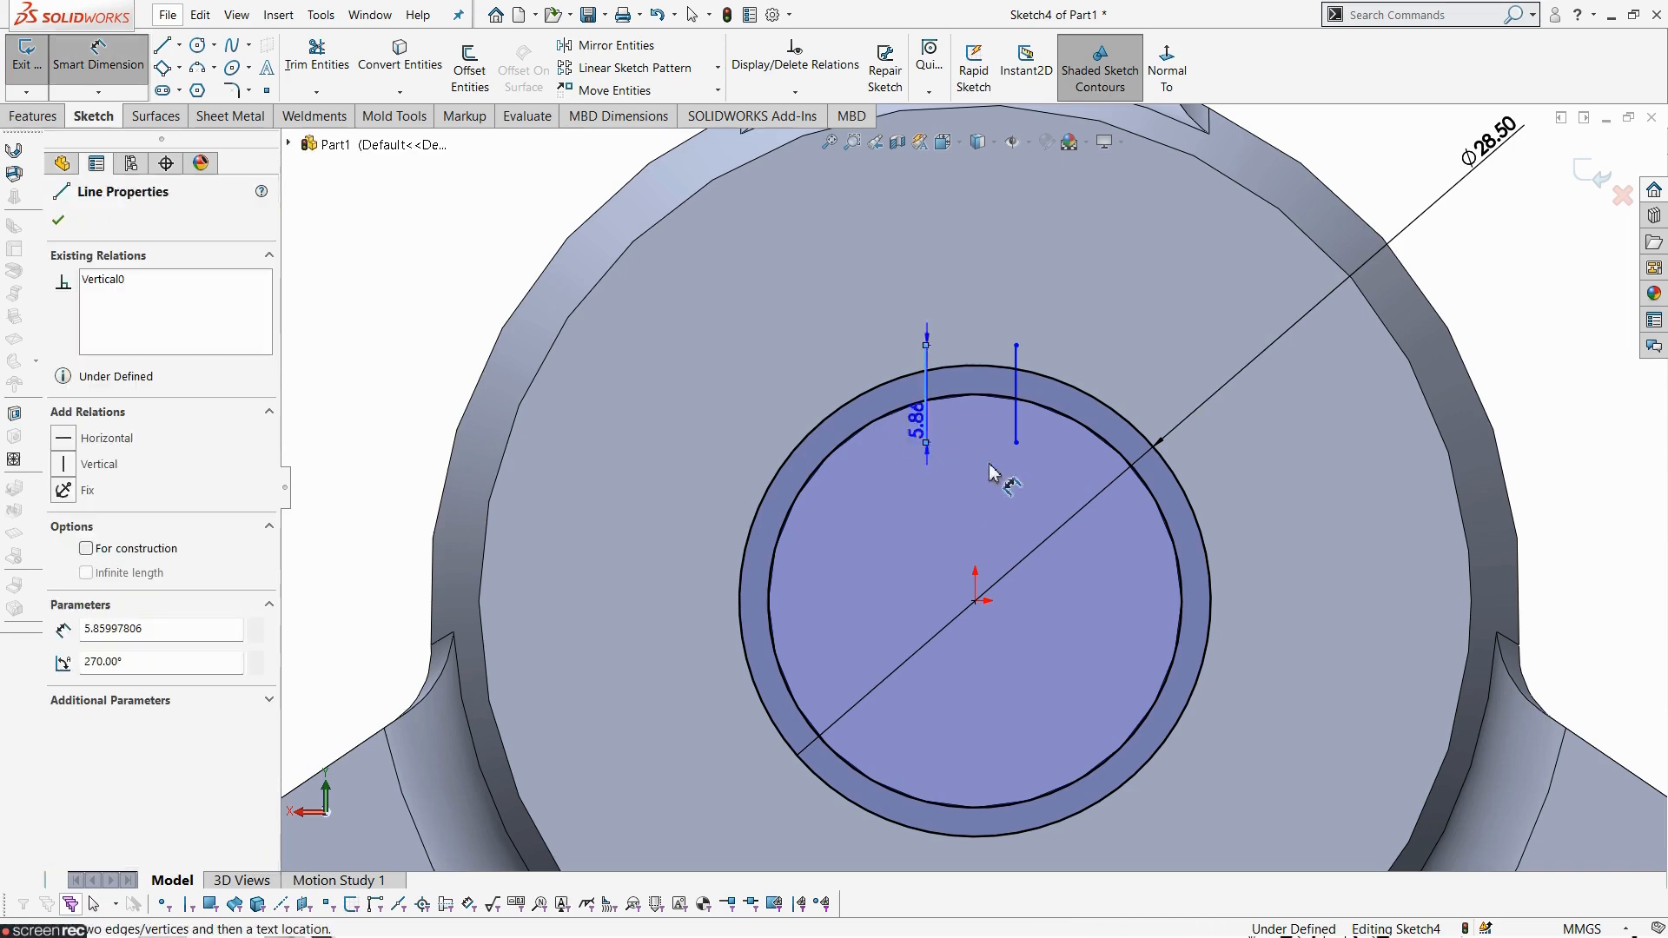
pyautogui.click(975, 600)
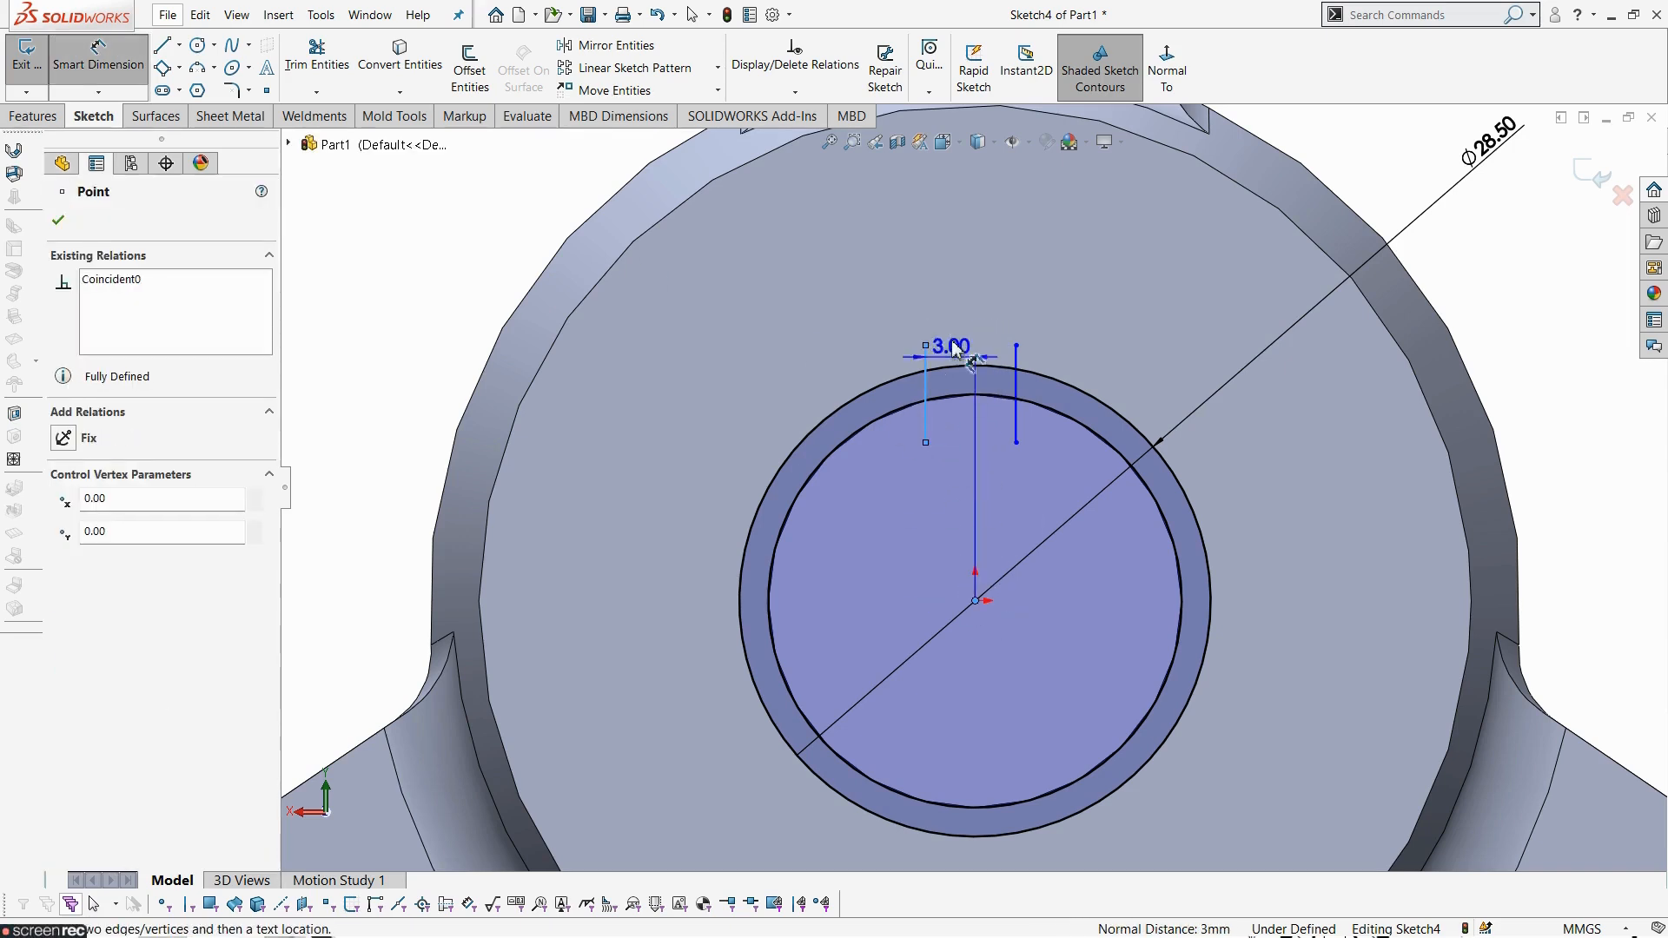
pyautogui.click(1045, 290)
pyautogui.write('3.2')
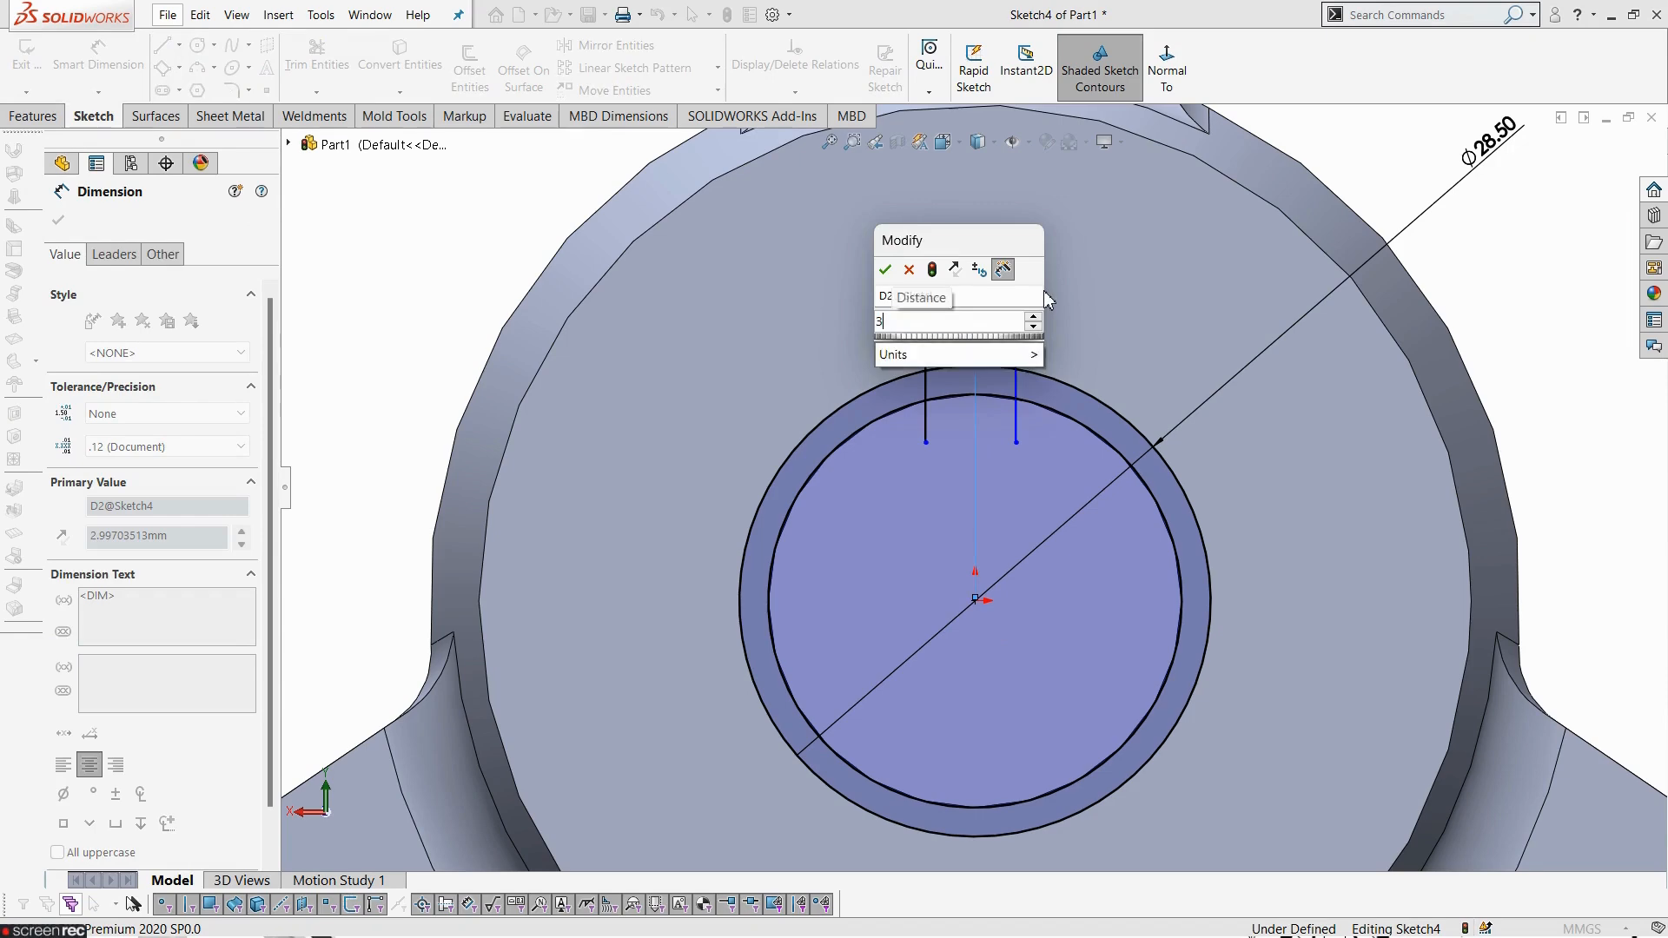
pyautogui.press('Return')
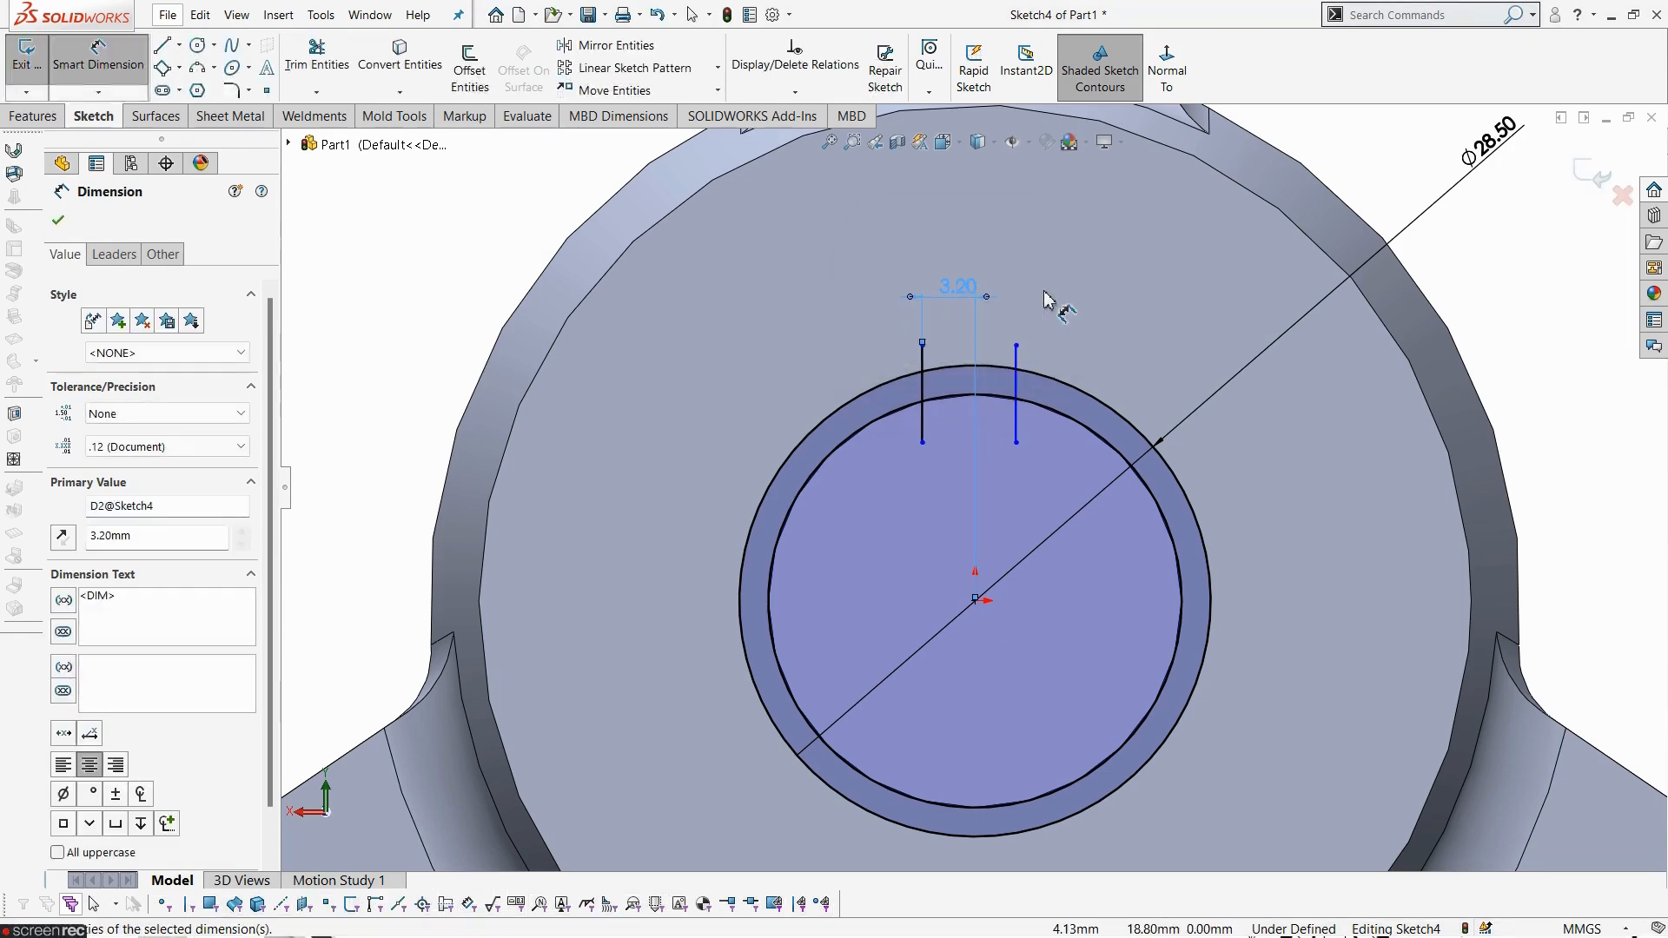
# - Dimension the distance between the two keyway lines to 6.4 mm
pyautogui.click(1574, 406)
pyautogui.click(925, 423)
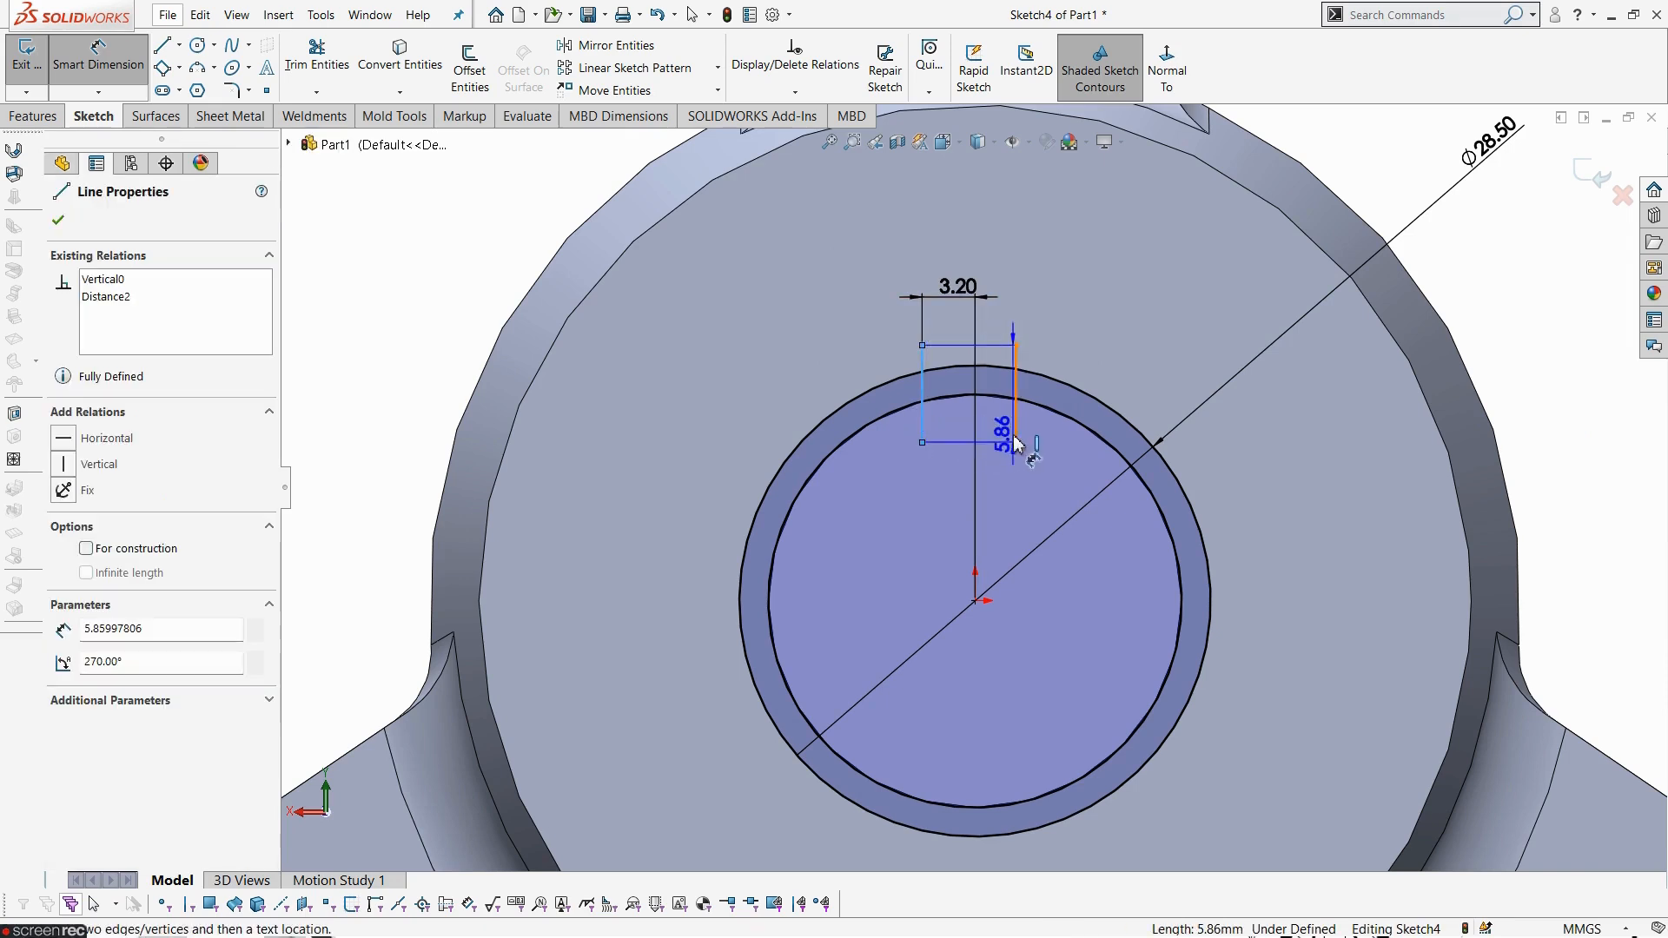
pyautogui.click(1016, 408)
pyautogui.click(975, 249)
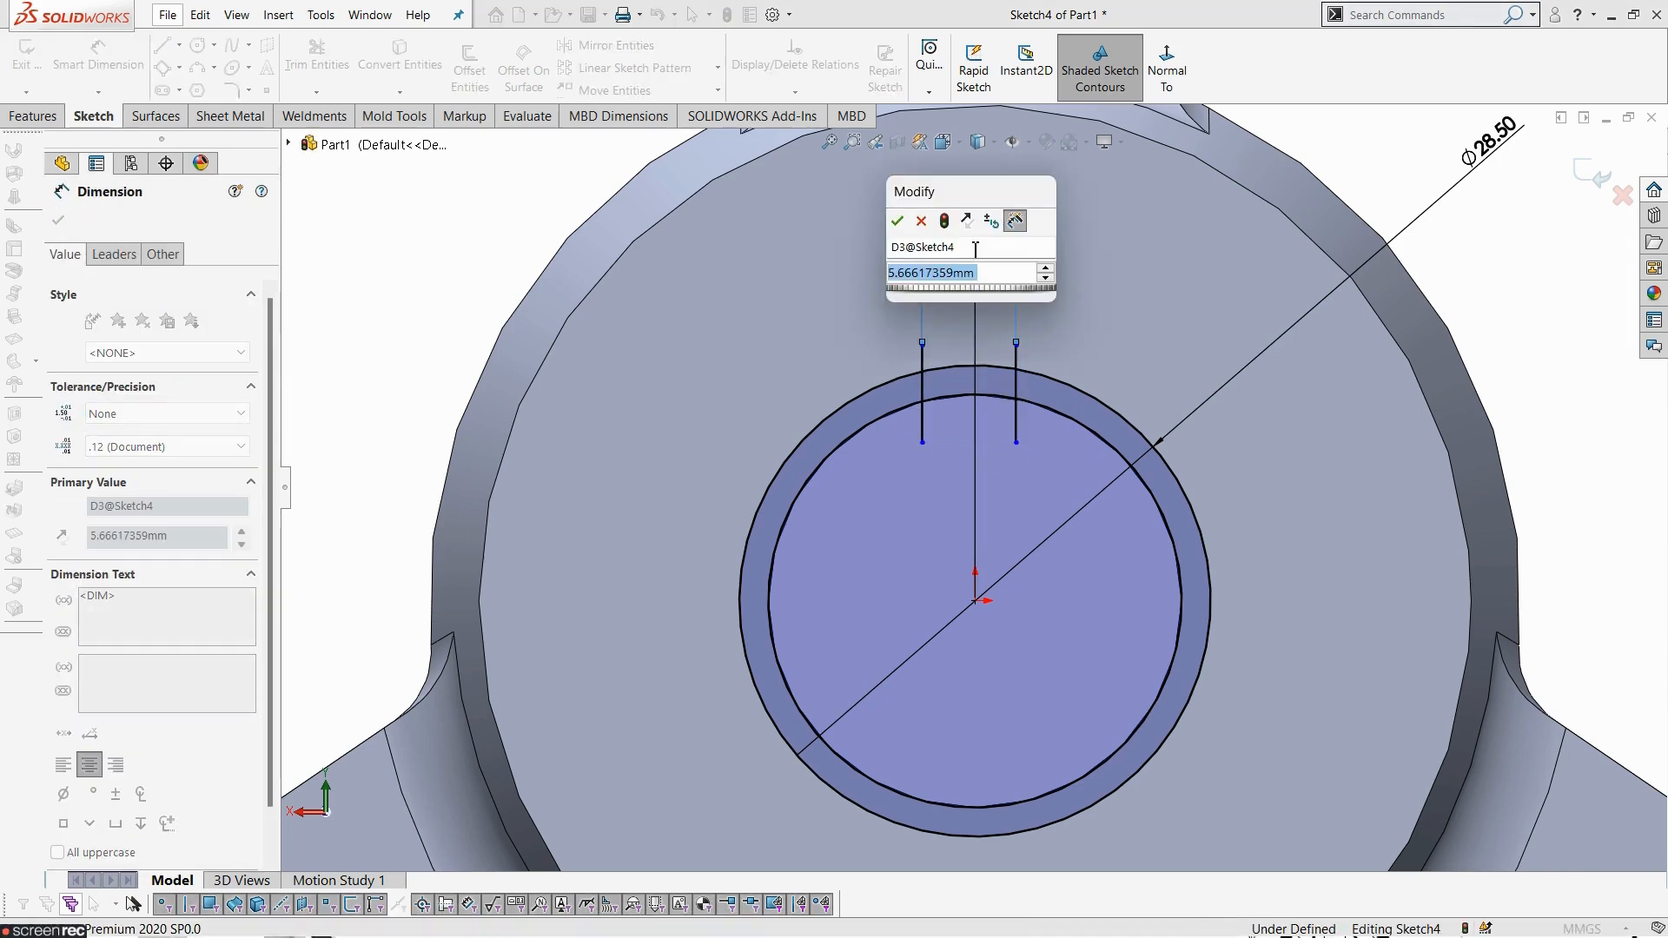
pyautogui.write('6.4')
pyautogui.press('Return')
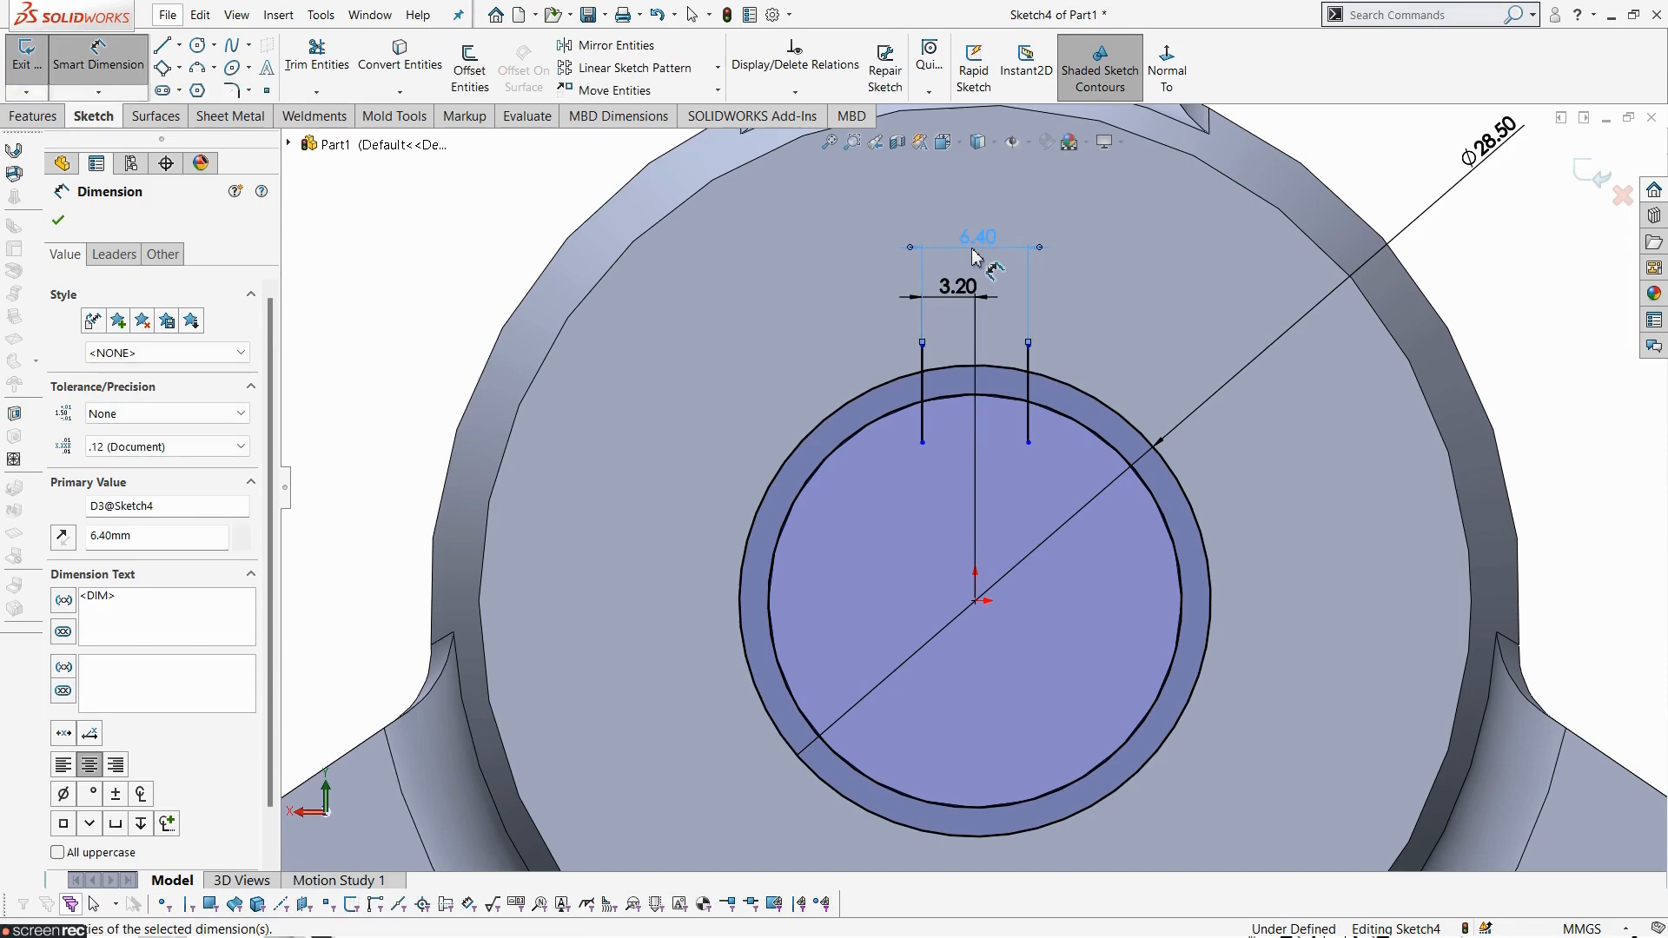
pyautogui.press('Escape')
# - Power-trim the converted bore circle so only the arc between the keyway lines remains
pyautogui.scroll(5, 1040, 498)
pyautogui.scroll(-4, 956, 500)
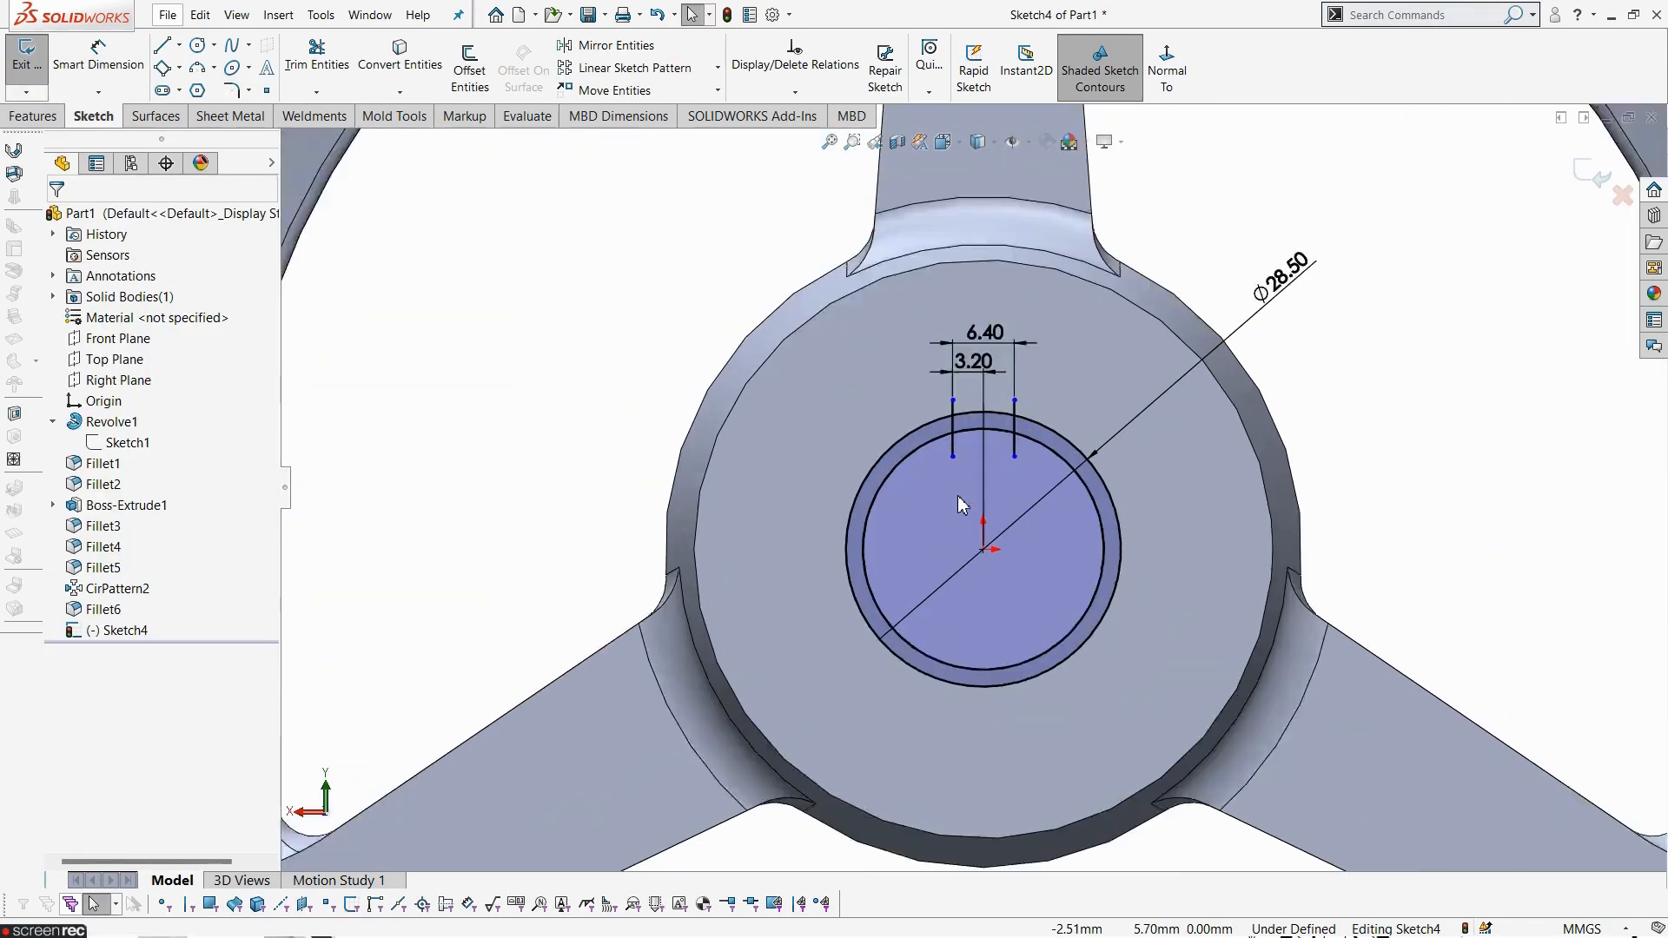
pyautogui.click(339, 63)
pyautogui.moveTo(874, 399); pyautogui.dragTo(928, 575)
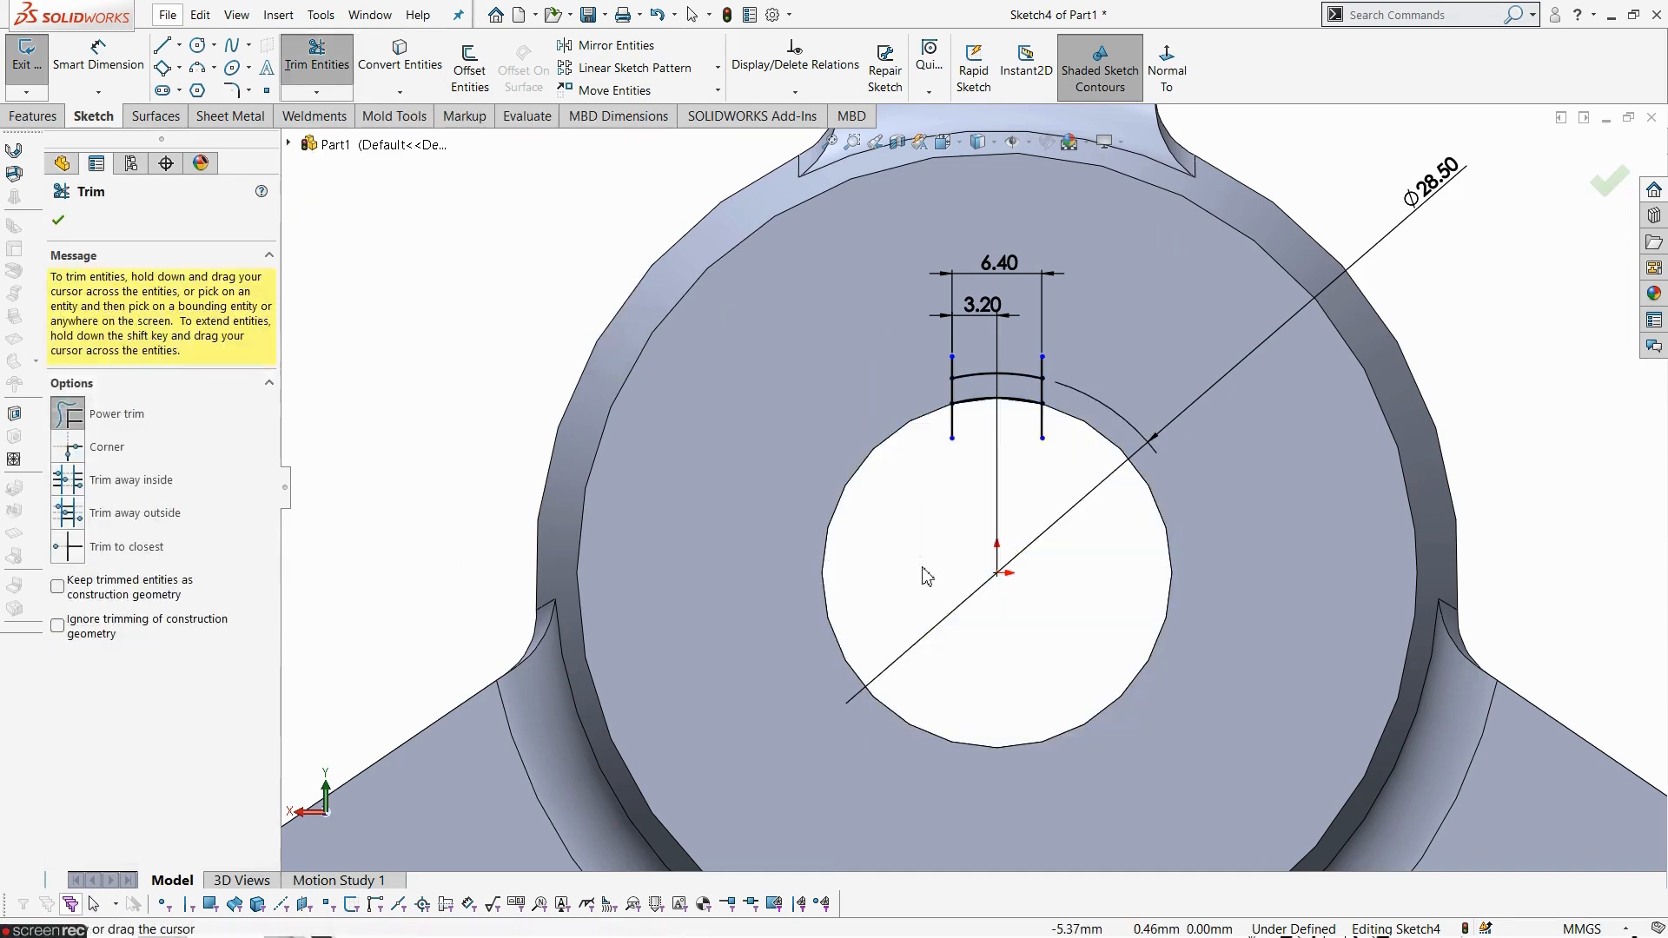
pyautogui.press('Escape')
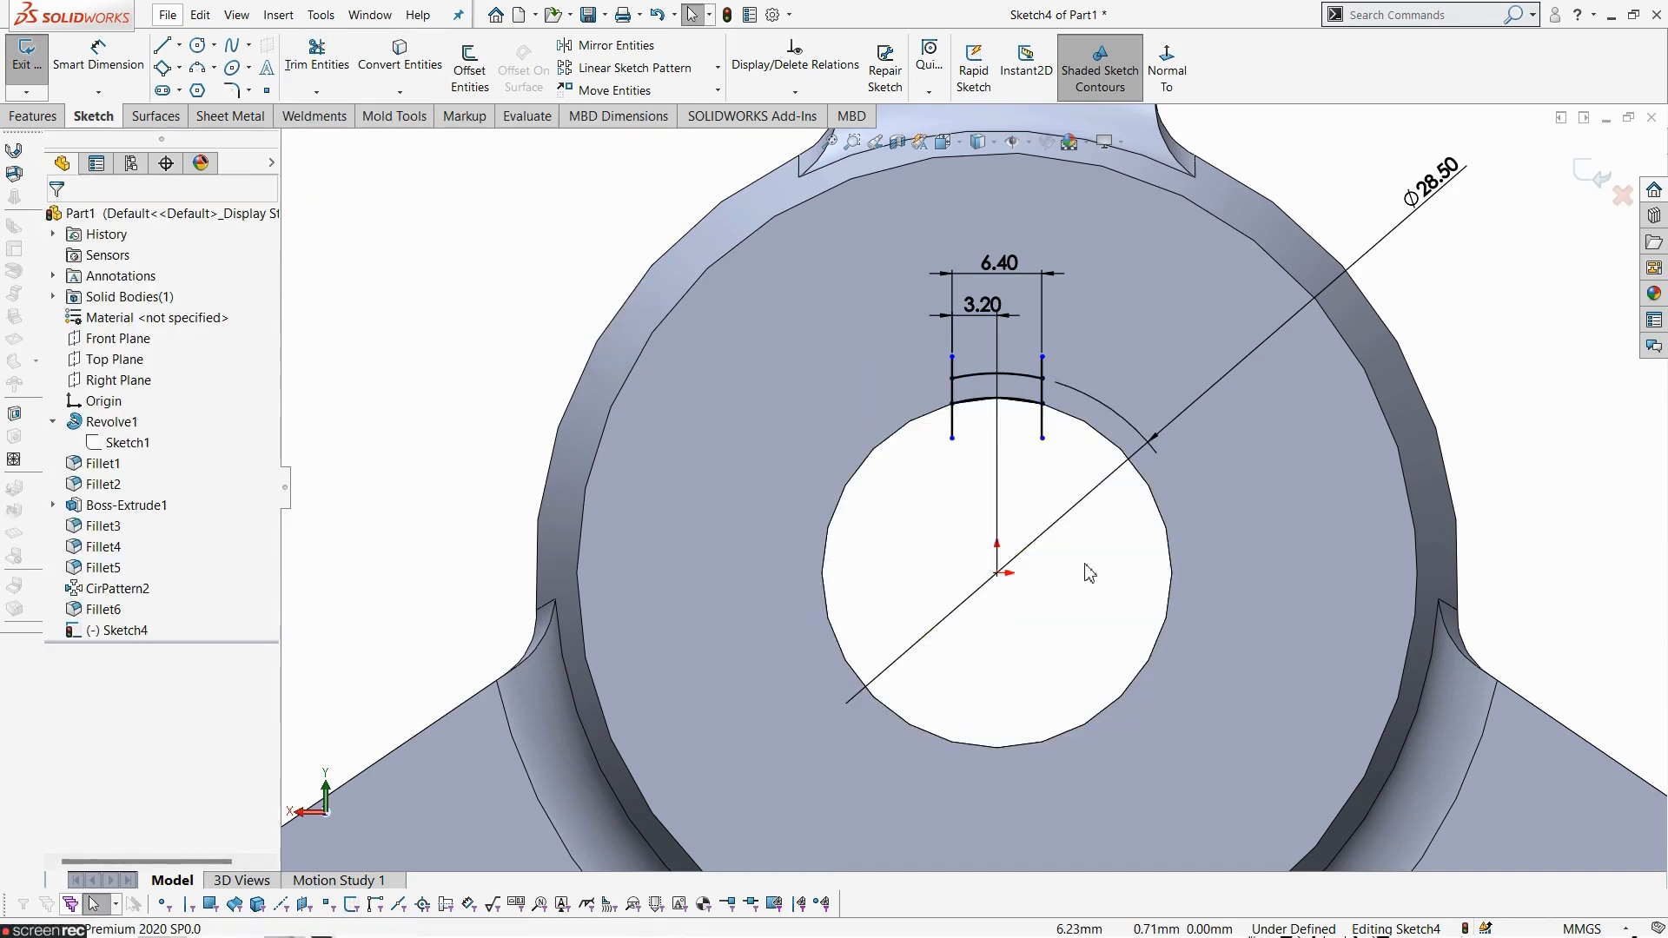
# - Exit the sketch and start an Extruded Cut using only the keyway region as the selected contour
pyautogui.click(26, 51)
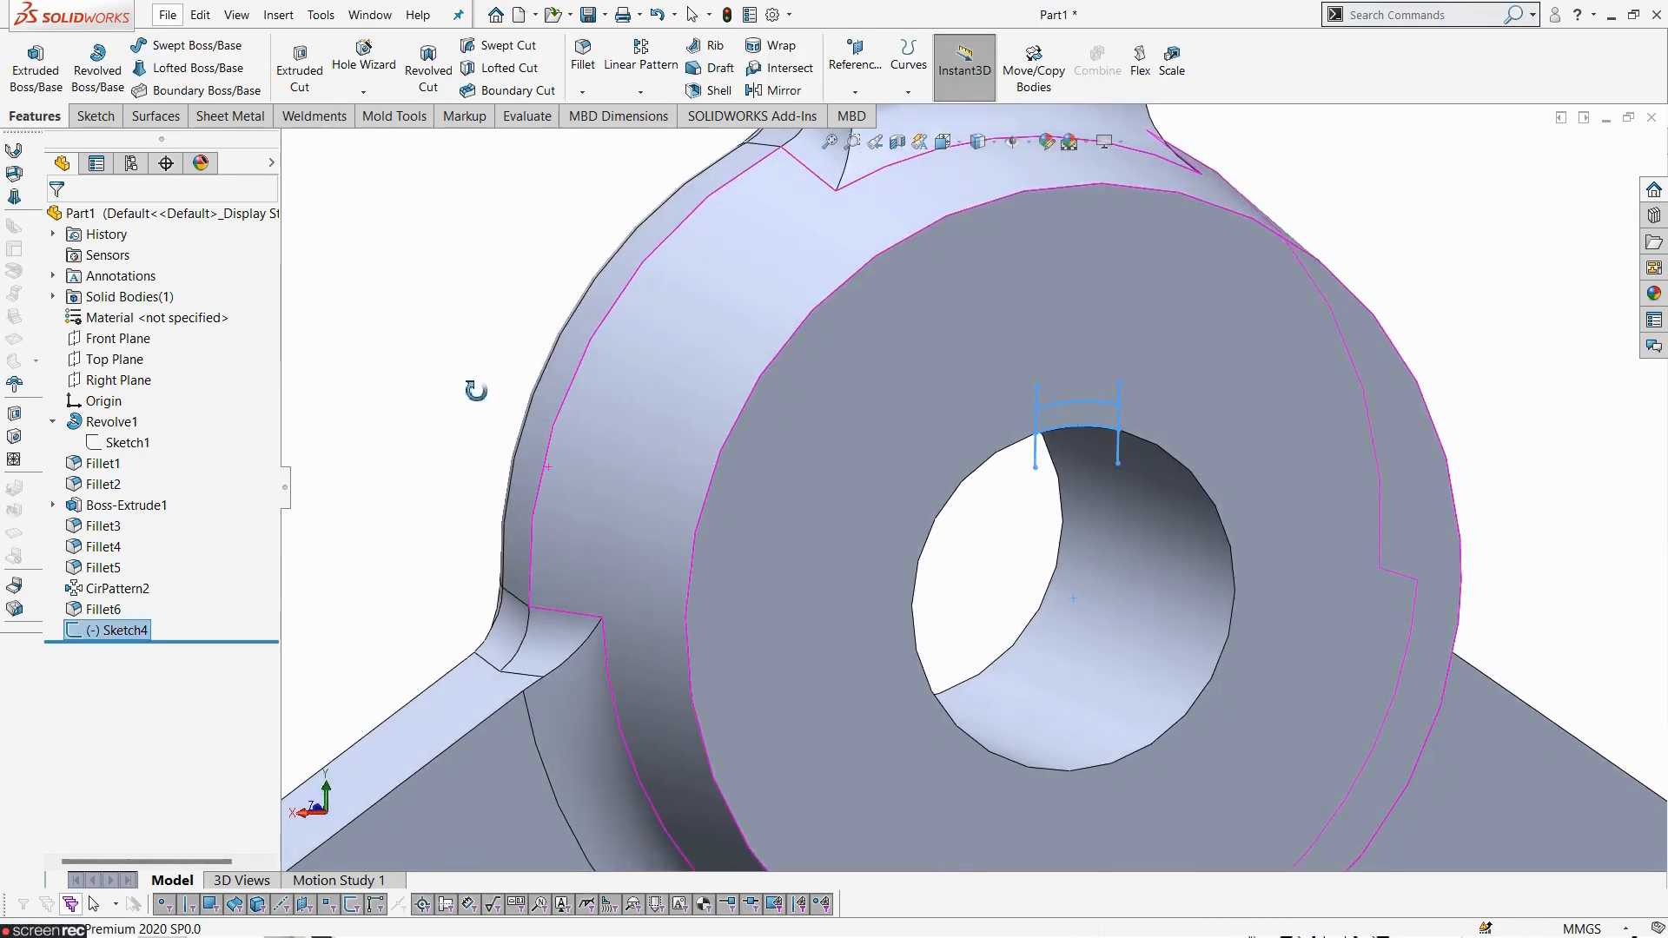
pyautogui.click(306, 87)
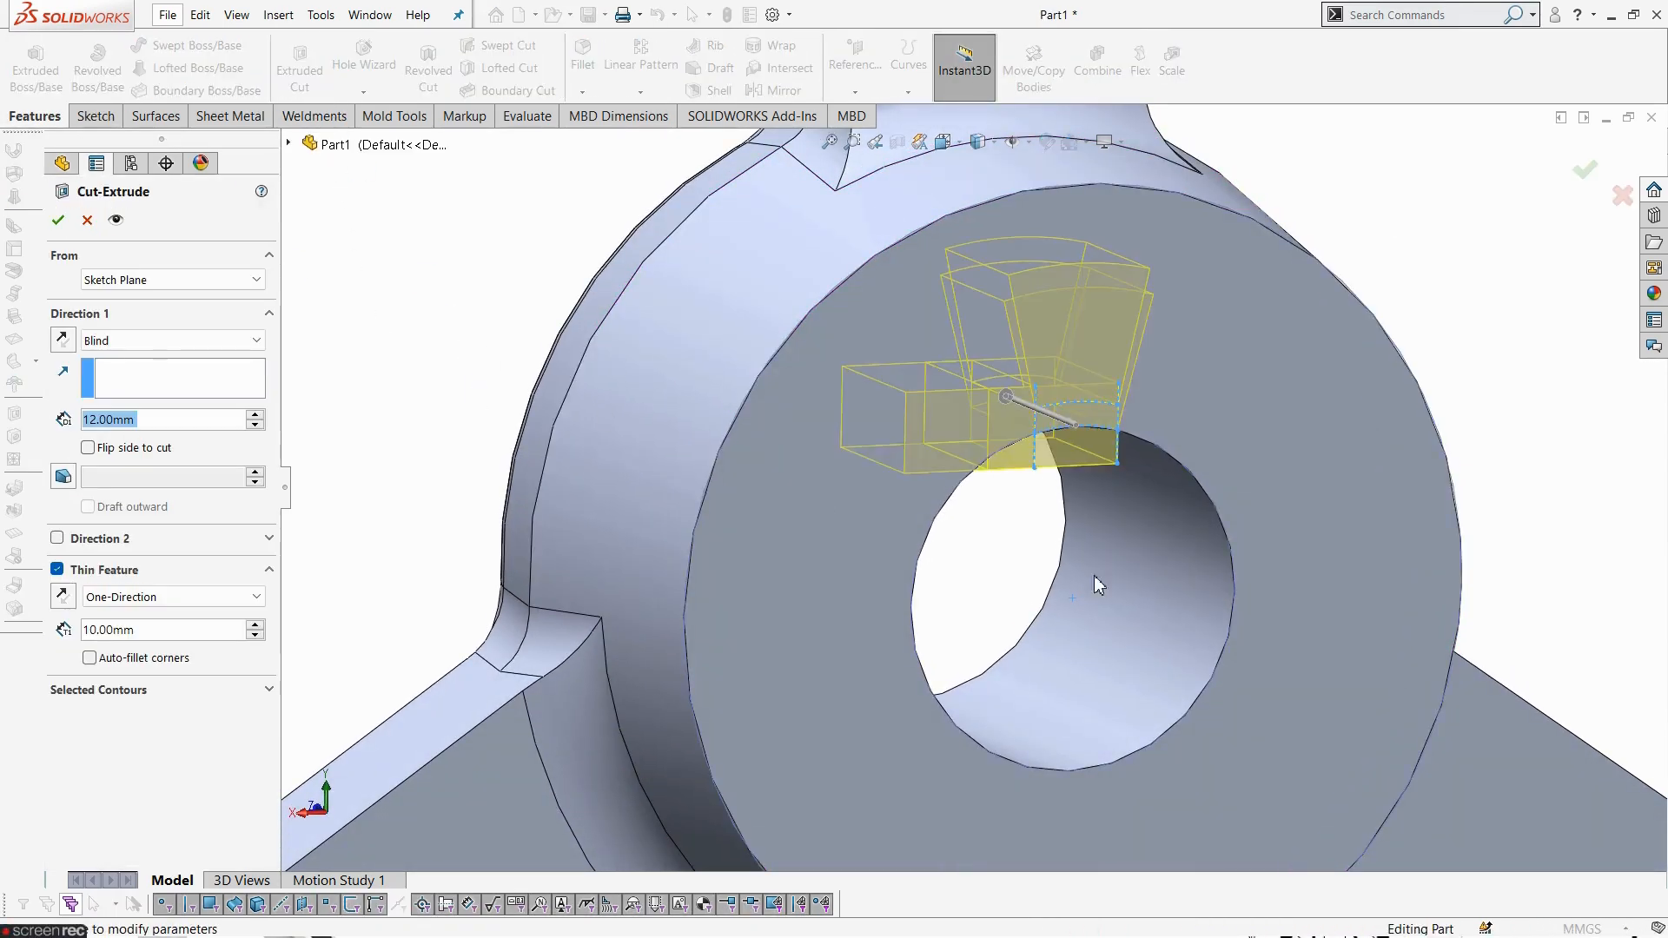
pyautogui.scroll(-3, 1126, 462)
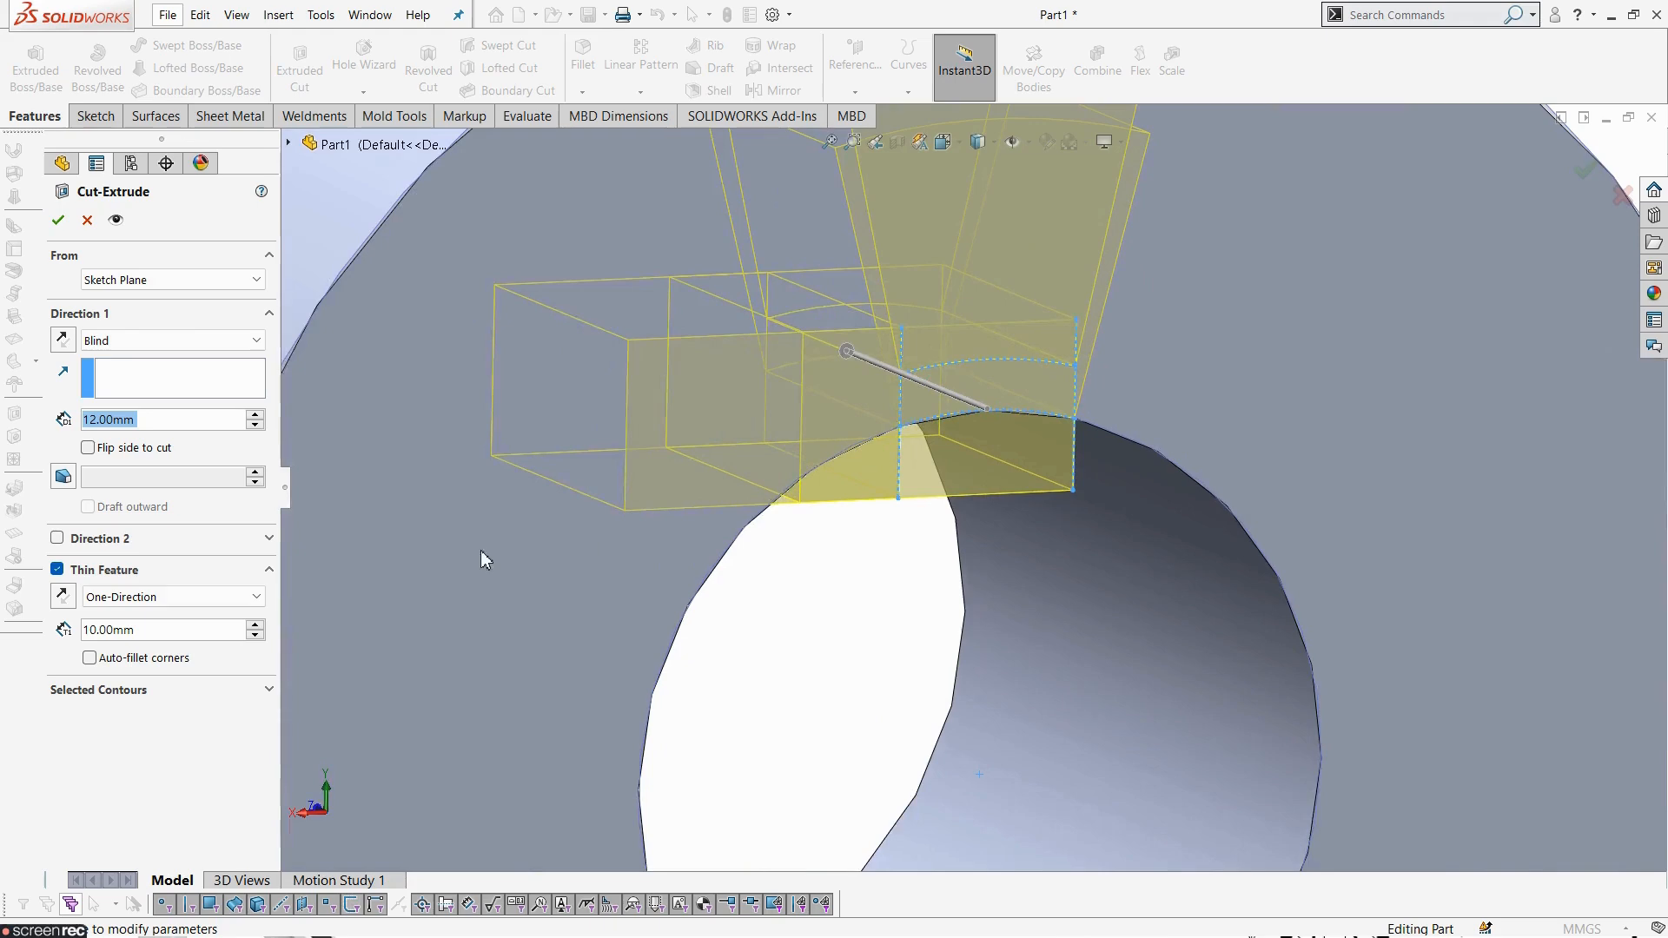
pyautogui.click(135, 693)
pyautogui.click(989, 392)
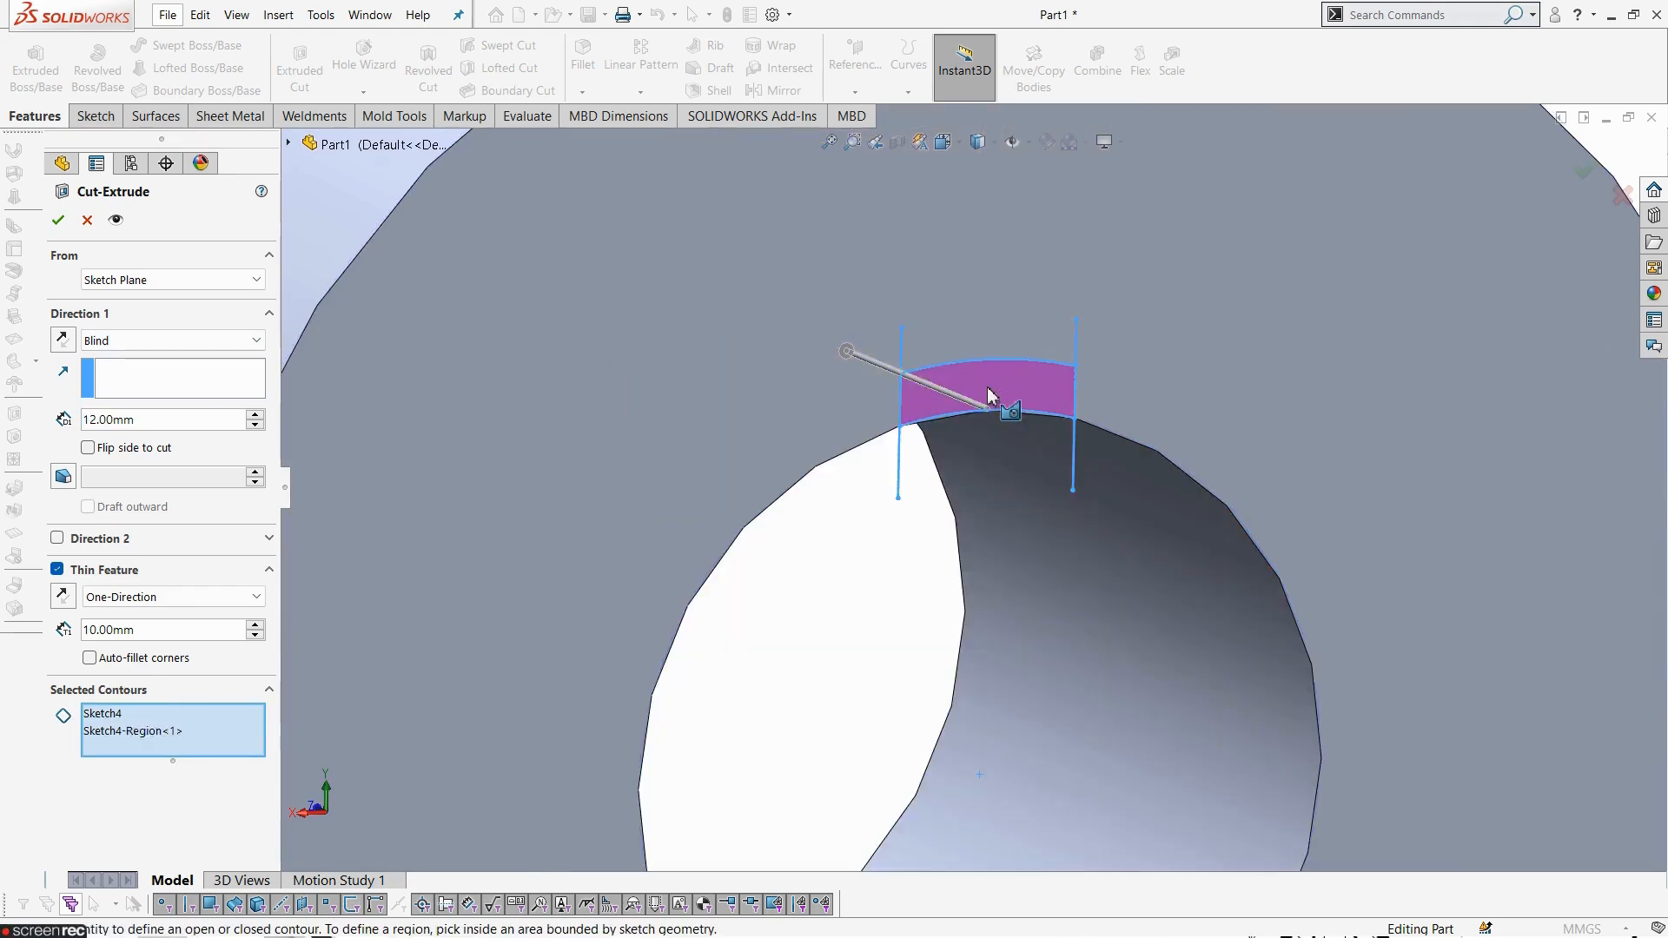
pyautogui.scroll(3, 989, 493)
pyautogui.moveTo(931, 551); pyautogui.dragTo(960, 681, button='middle')
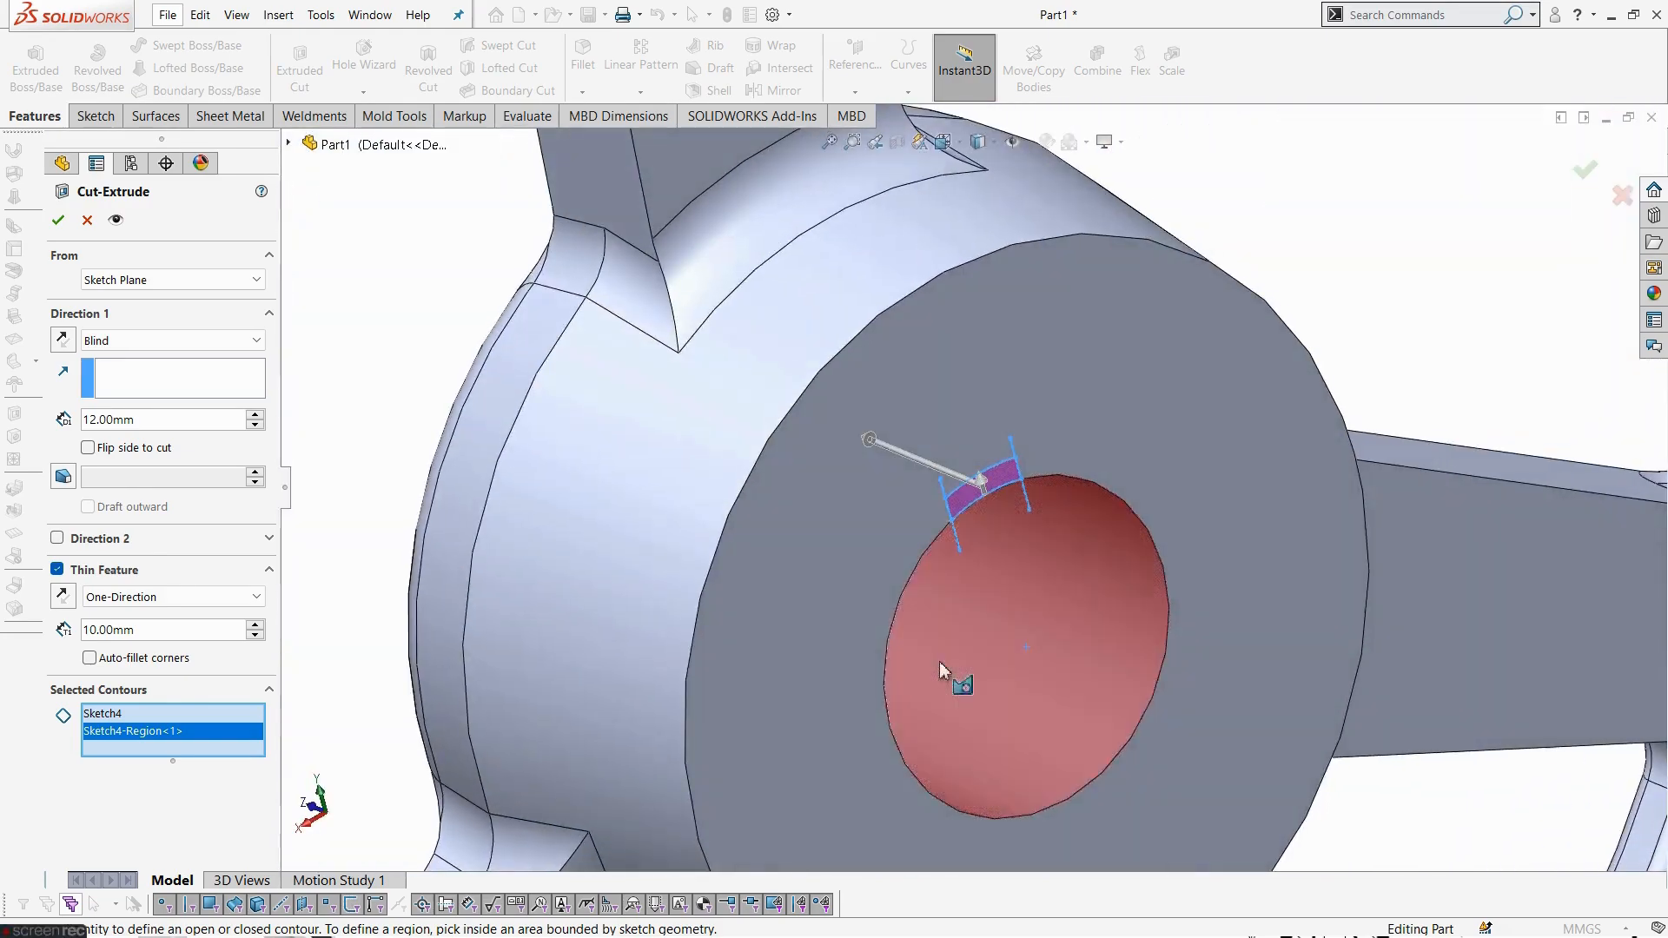
pyautogui.click(162, 337)
pyautogui.click(100, 714)
pyautogui.click(100, 714)
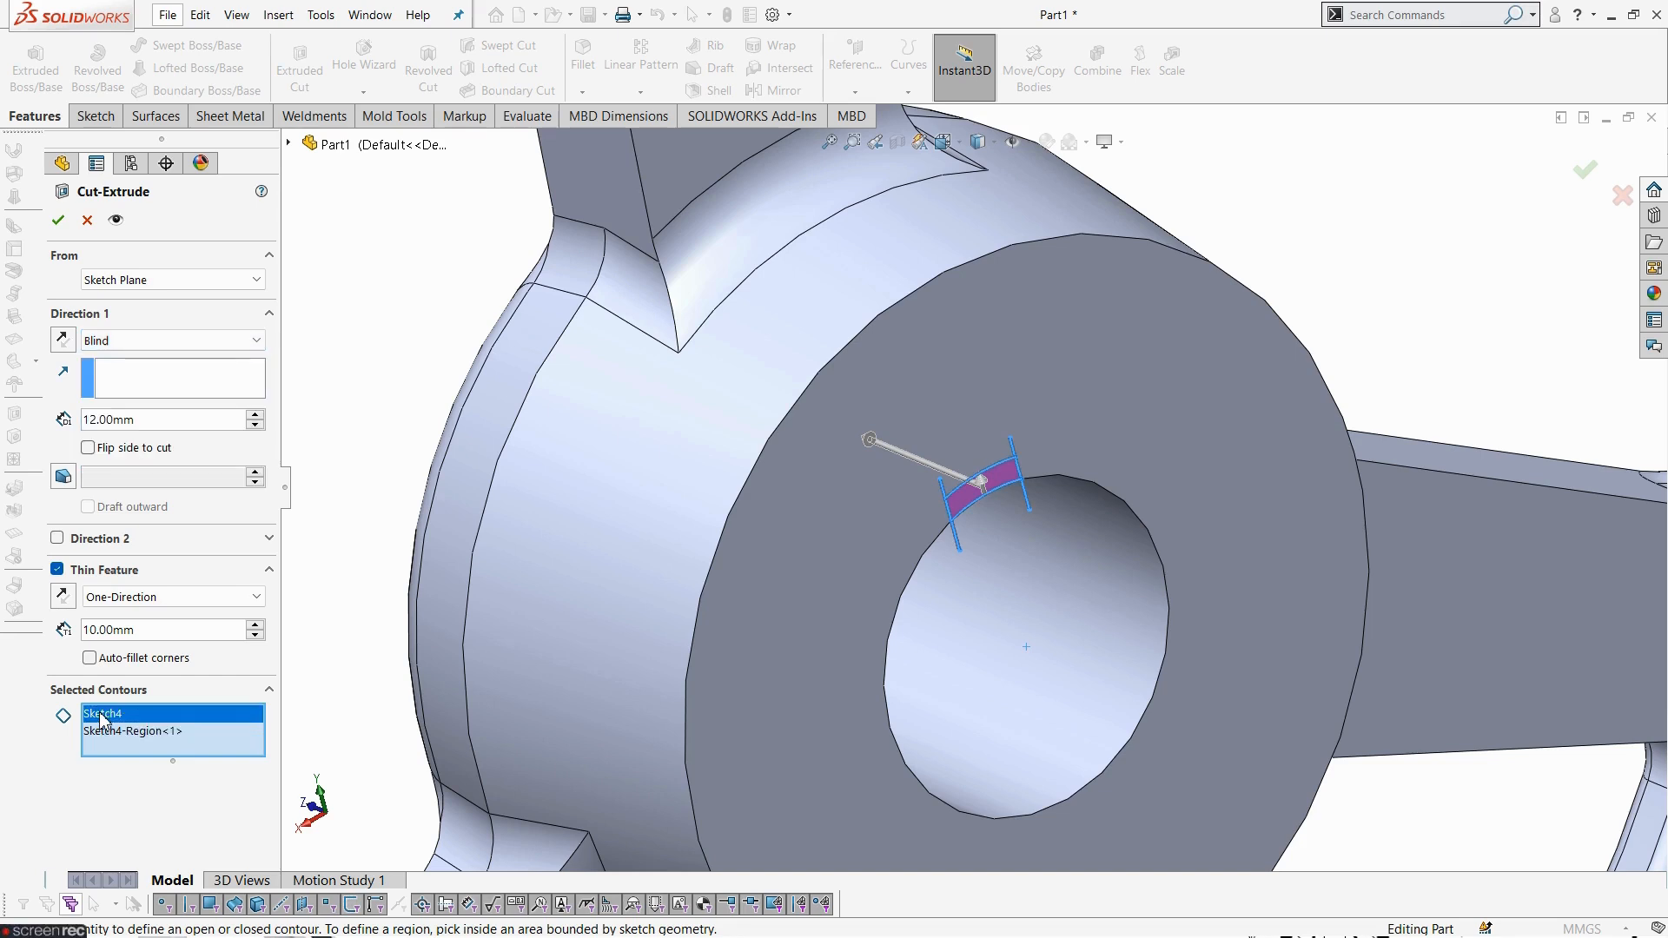
pyautogui.rightClick(100, 714)
pyautogui.click(142, 748)
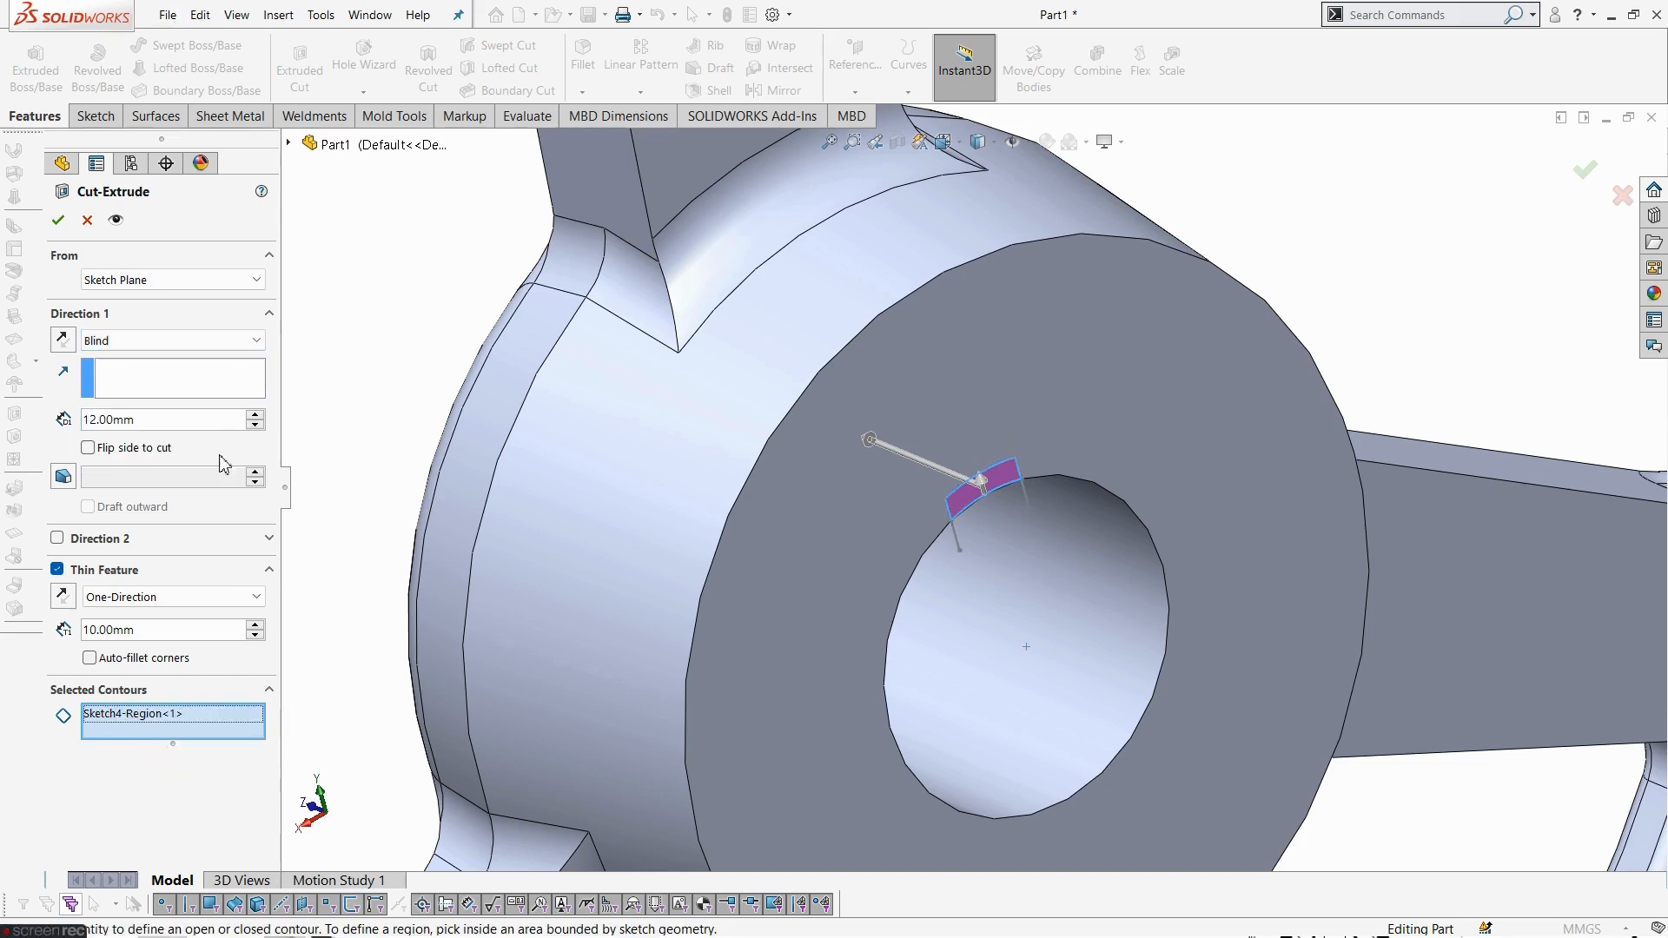
# - Set the cut to Through All, turn off Thin Feature, and complete the keyway cut
pyautogui.click(174, 340)
pyautogui.click(171, 367)
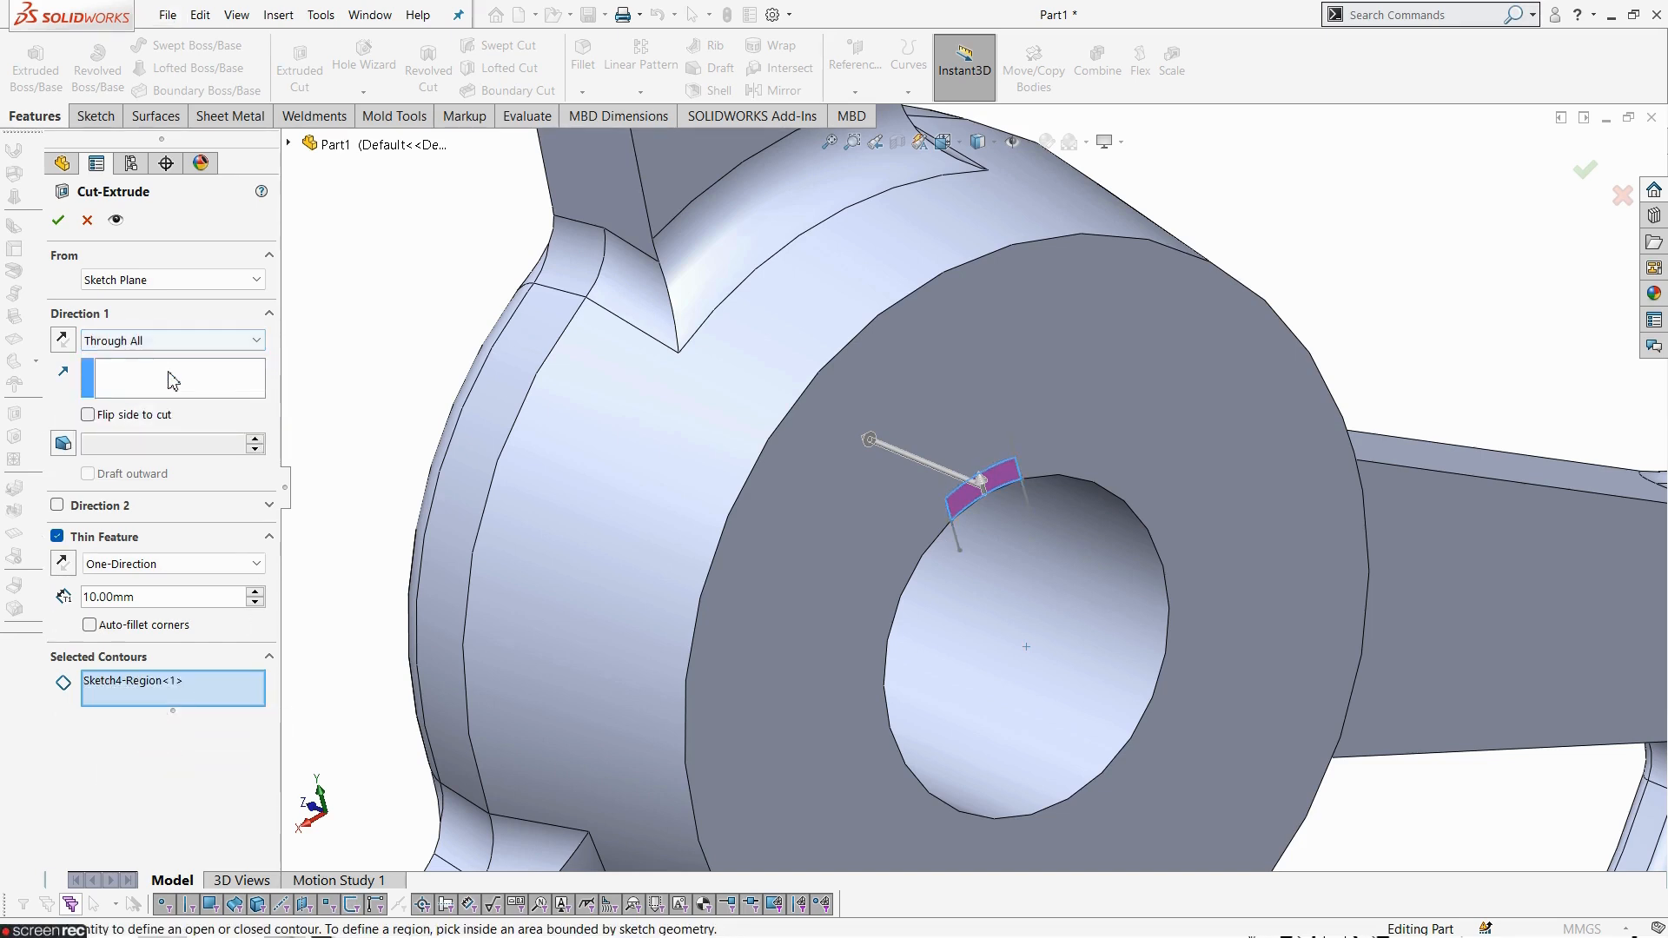
pyautogui.scroll(3, 985, 638)
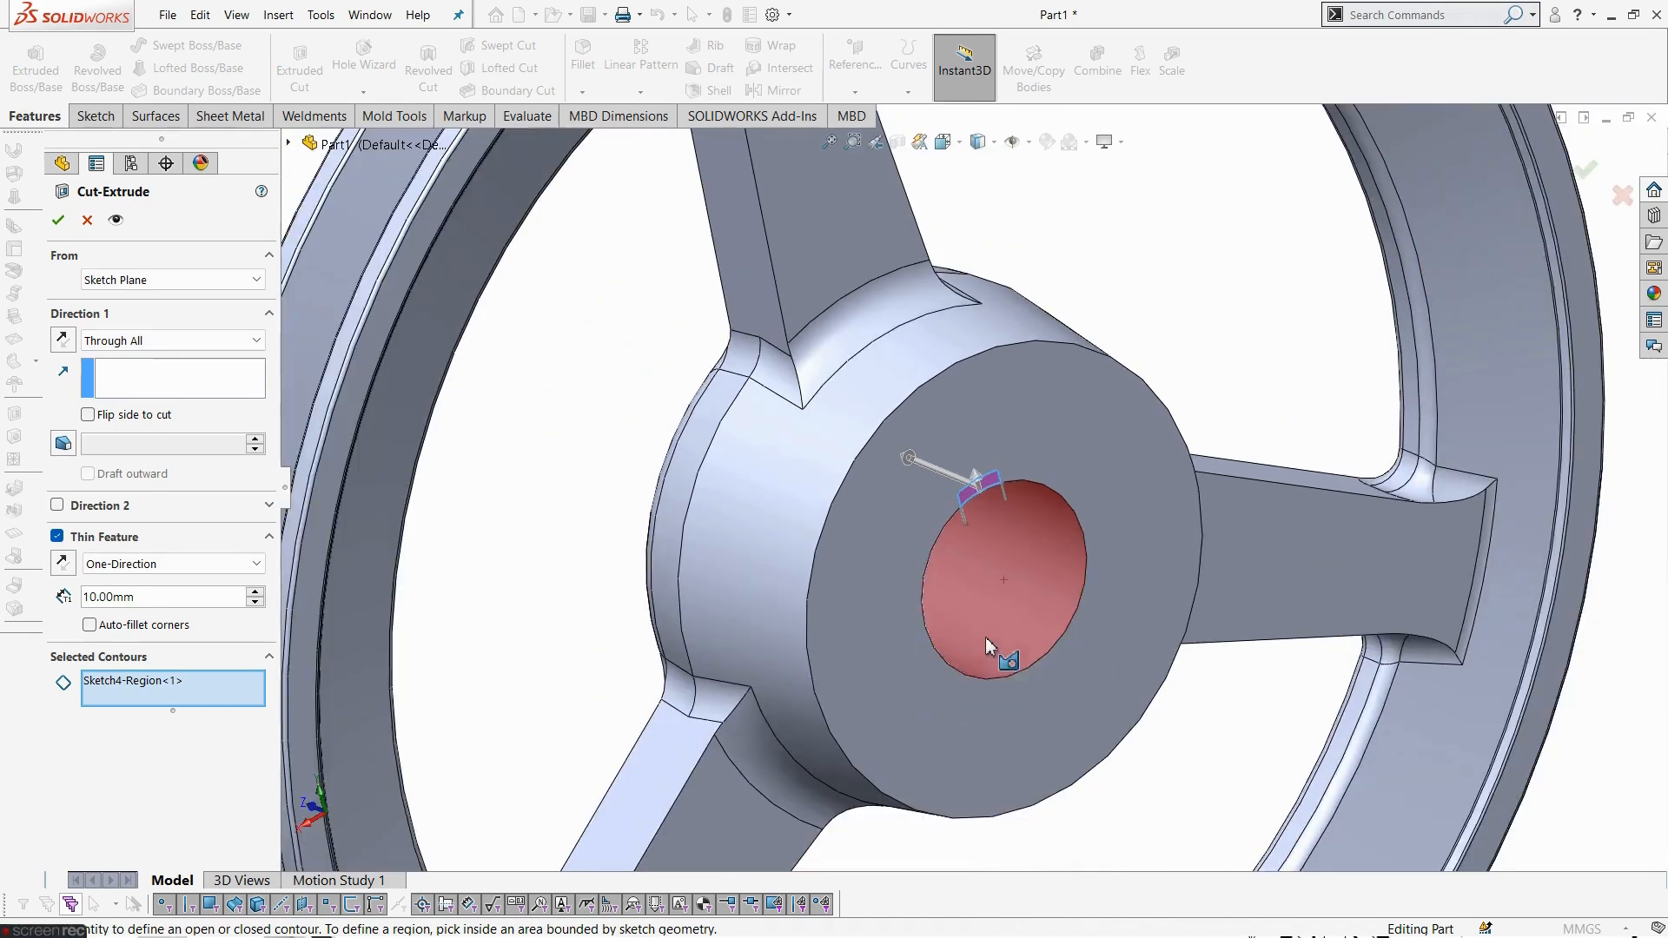
pyautogui.click(61, 224)
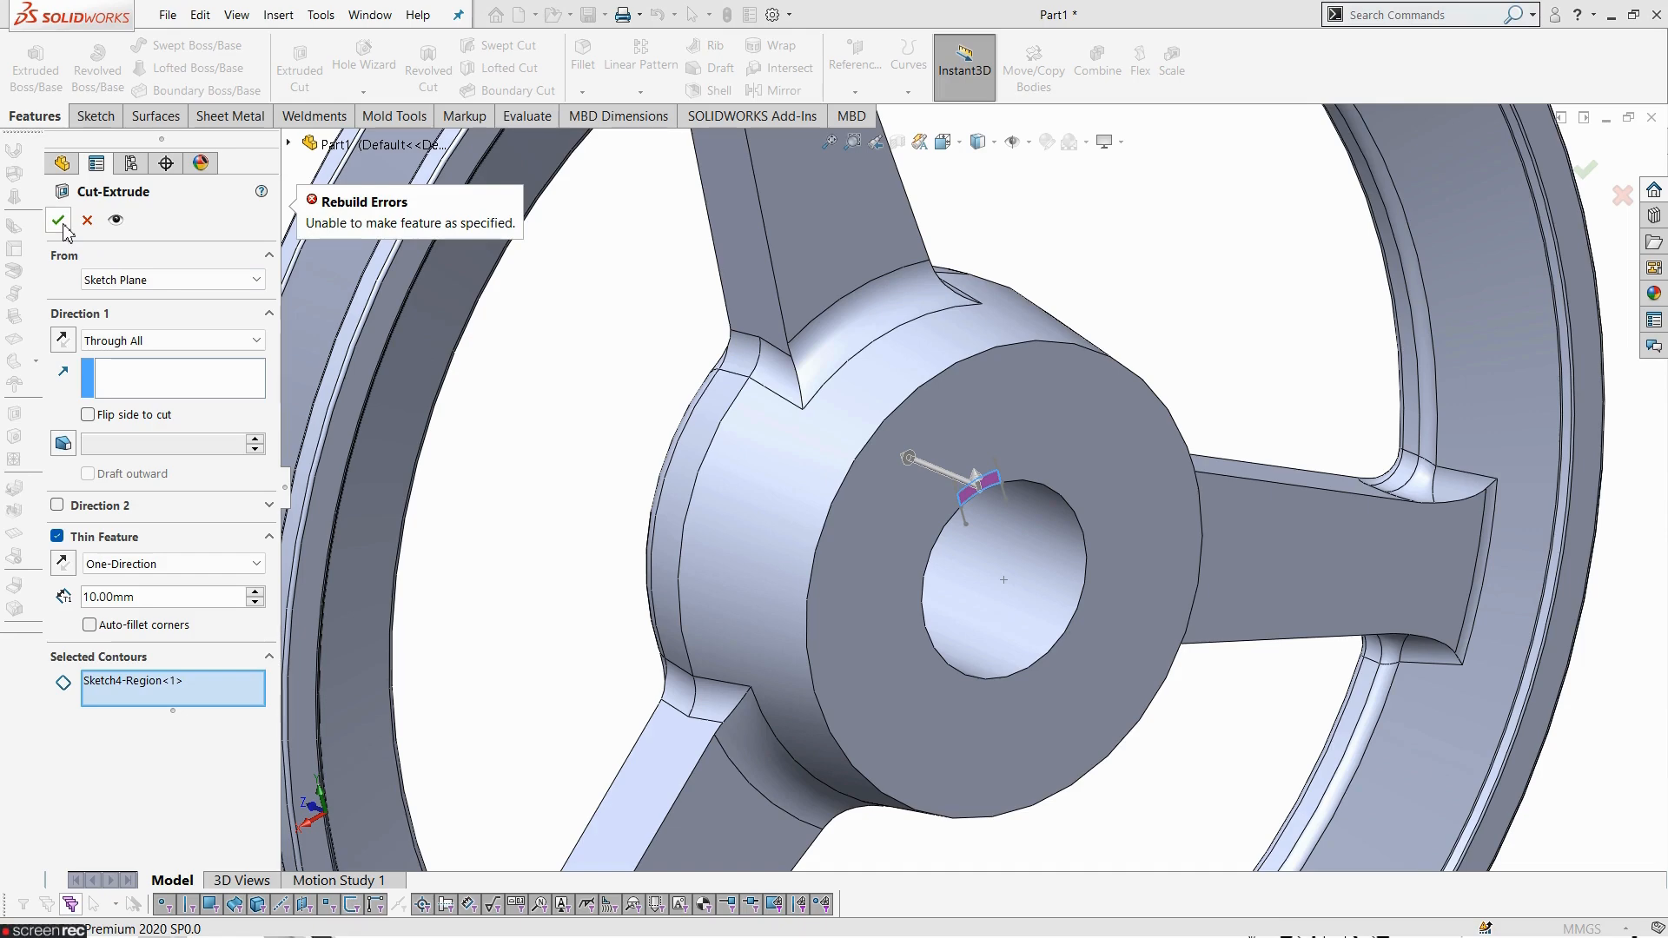
pyautogui.click(159, 692)
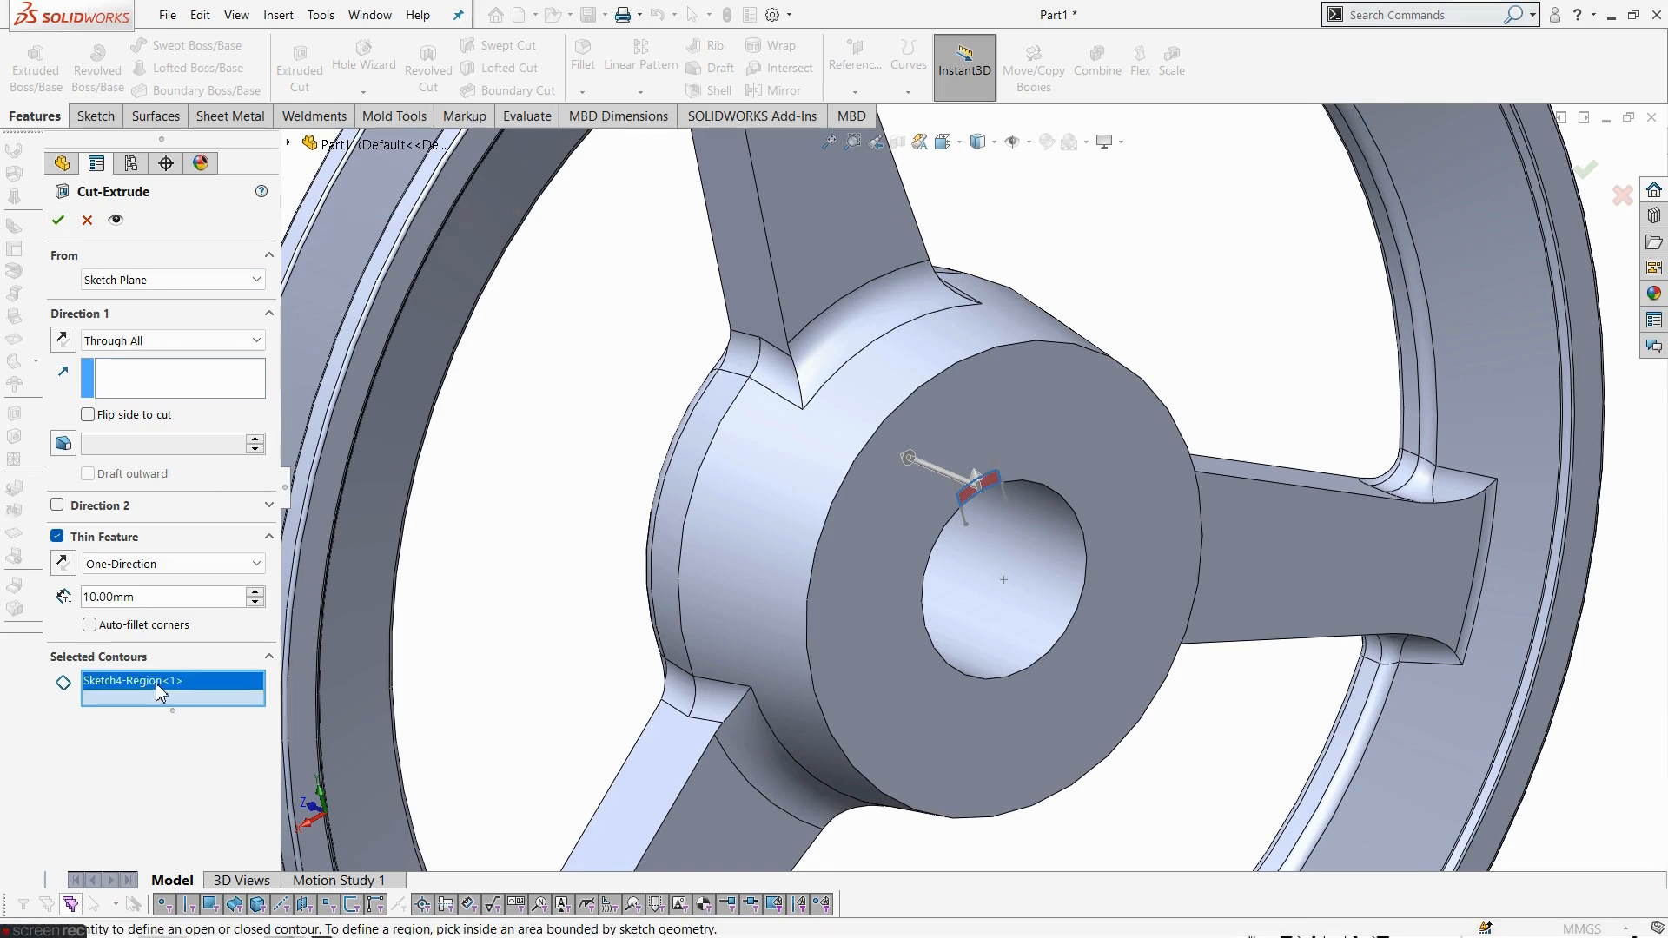
pyautogui.scroll(-5, 1013, 532)
pyautogui.moveTo(1014, 532)
pyautogui.mouseDown(button='middle')
pyautogui.moveTo(1049, 463)
pyautogui.moveTo(1016, 357)
pyautogui.moveTo(996, 393)
pyautogui.mouseUp(button='middle')
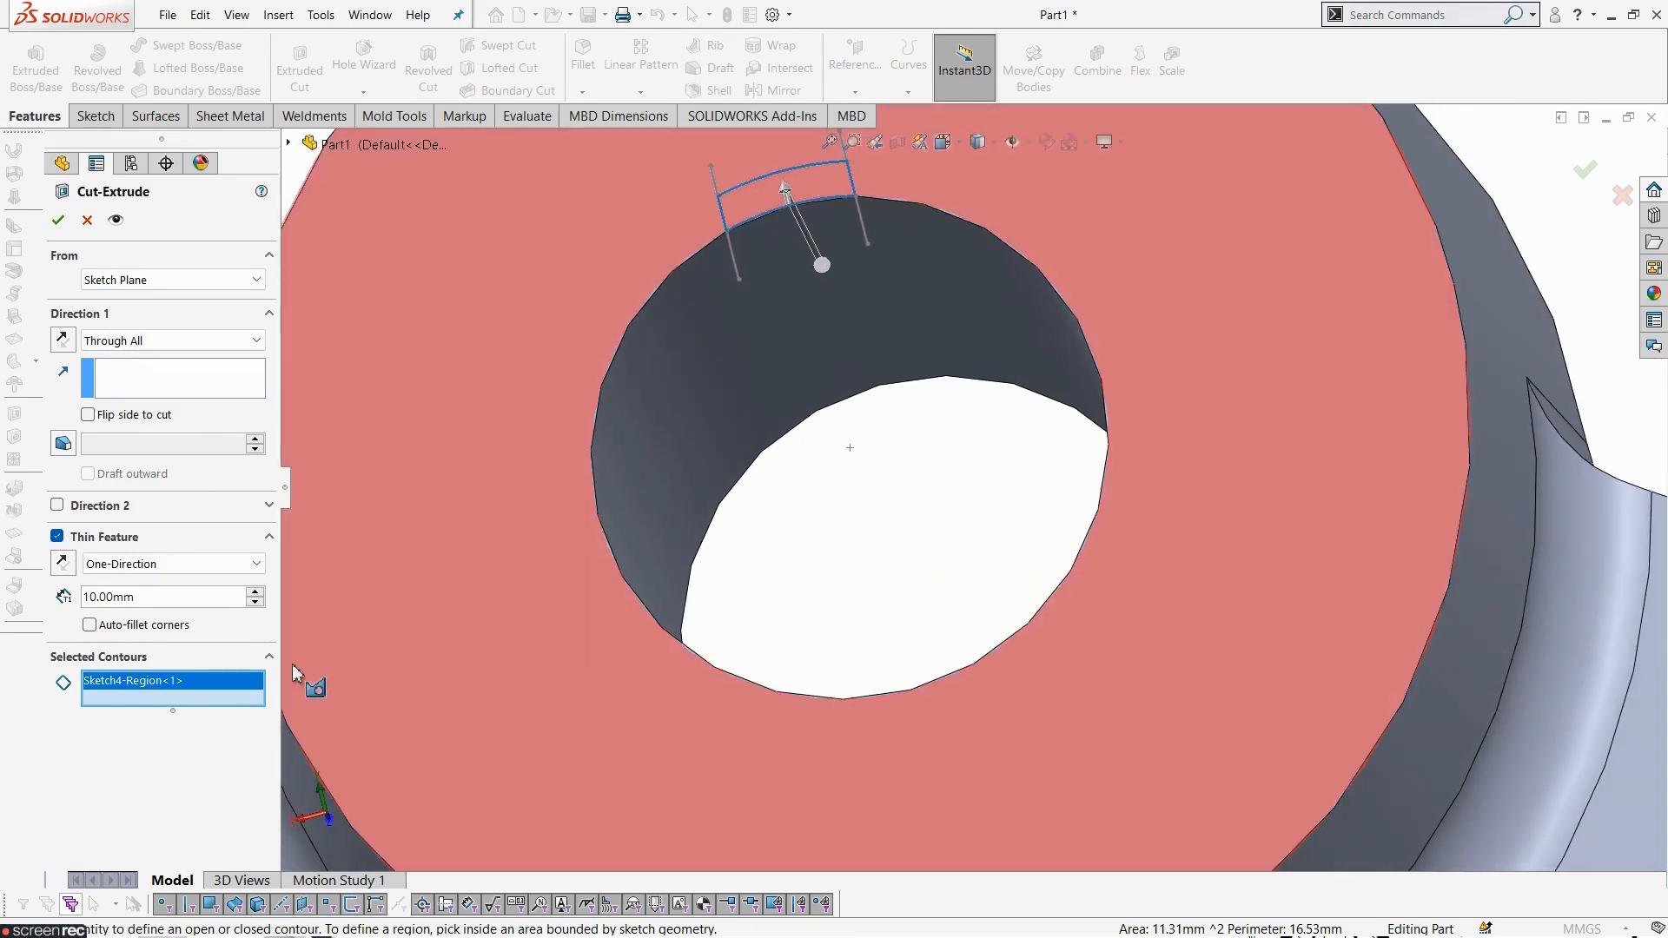
pyautogui.click(57, 537)
pyautogui.moveTo(973, 497); pyautogui.dragTo(722, 645, button='middle')
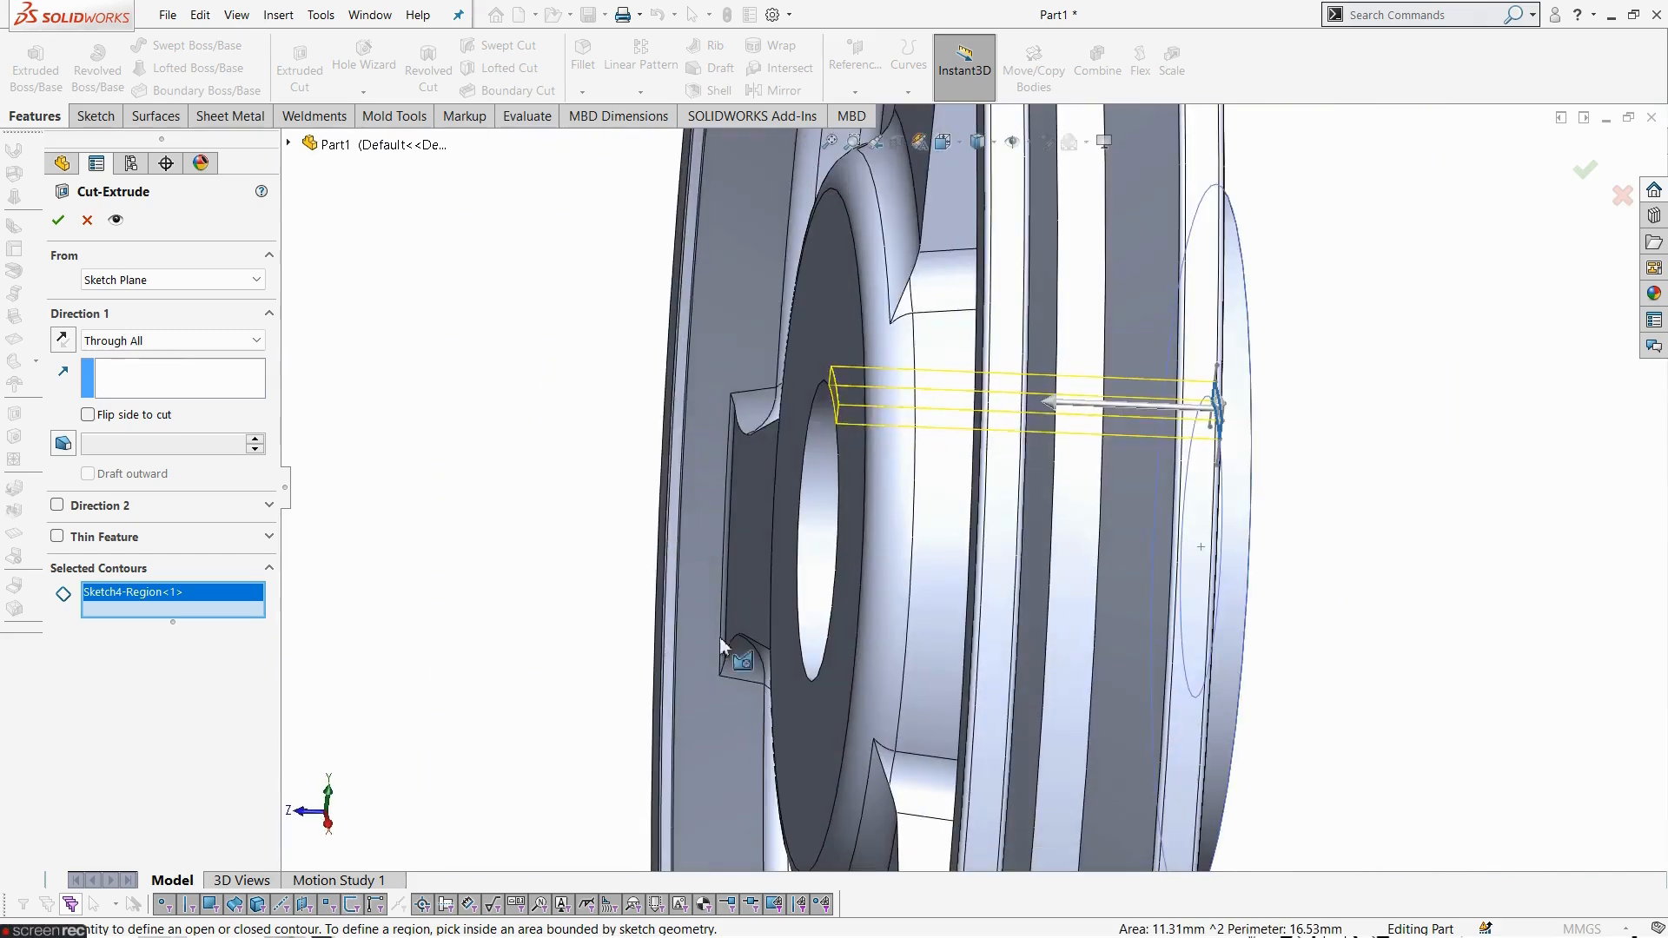
pyautogui.click(60, 219)
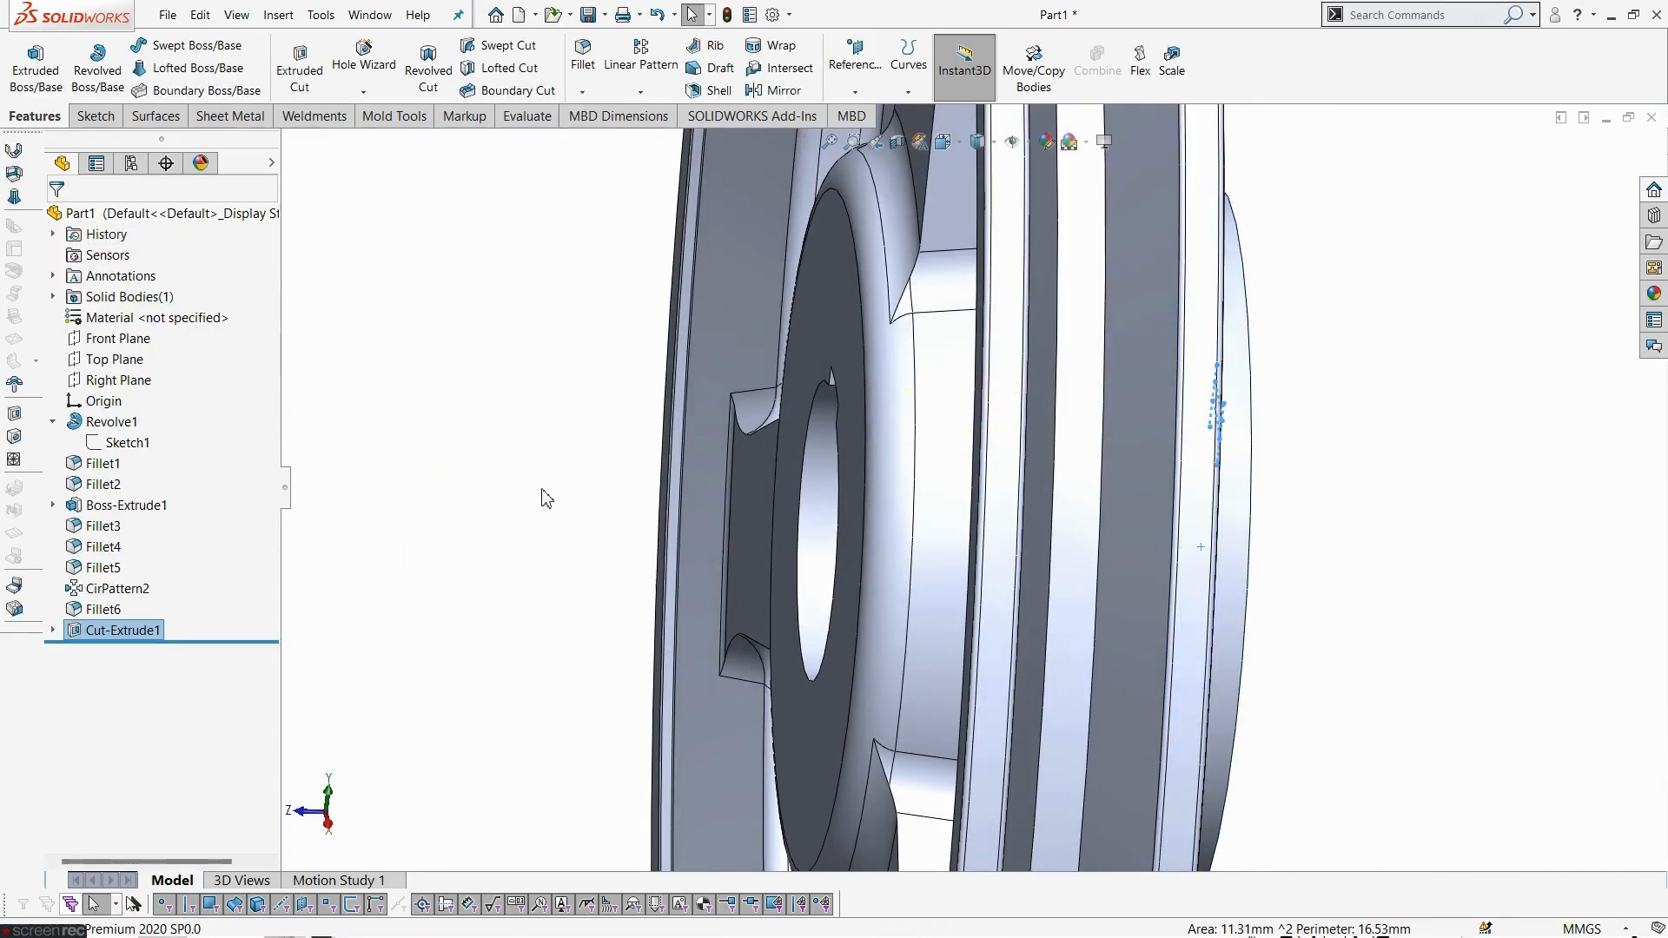
# - Inspect the keyway in the model and compare it with the drawing
pyautogui.moveTo(558, 510); pyautogui.dragTo(584, 410, button='middle')
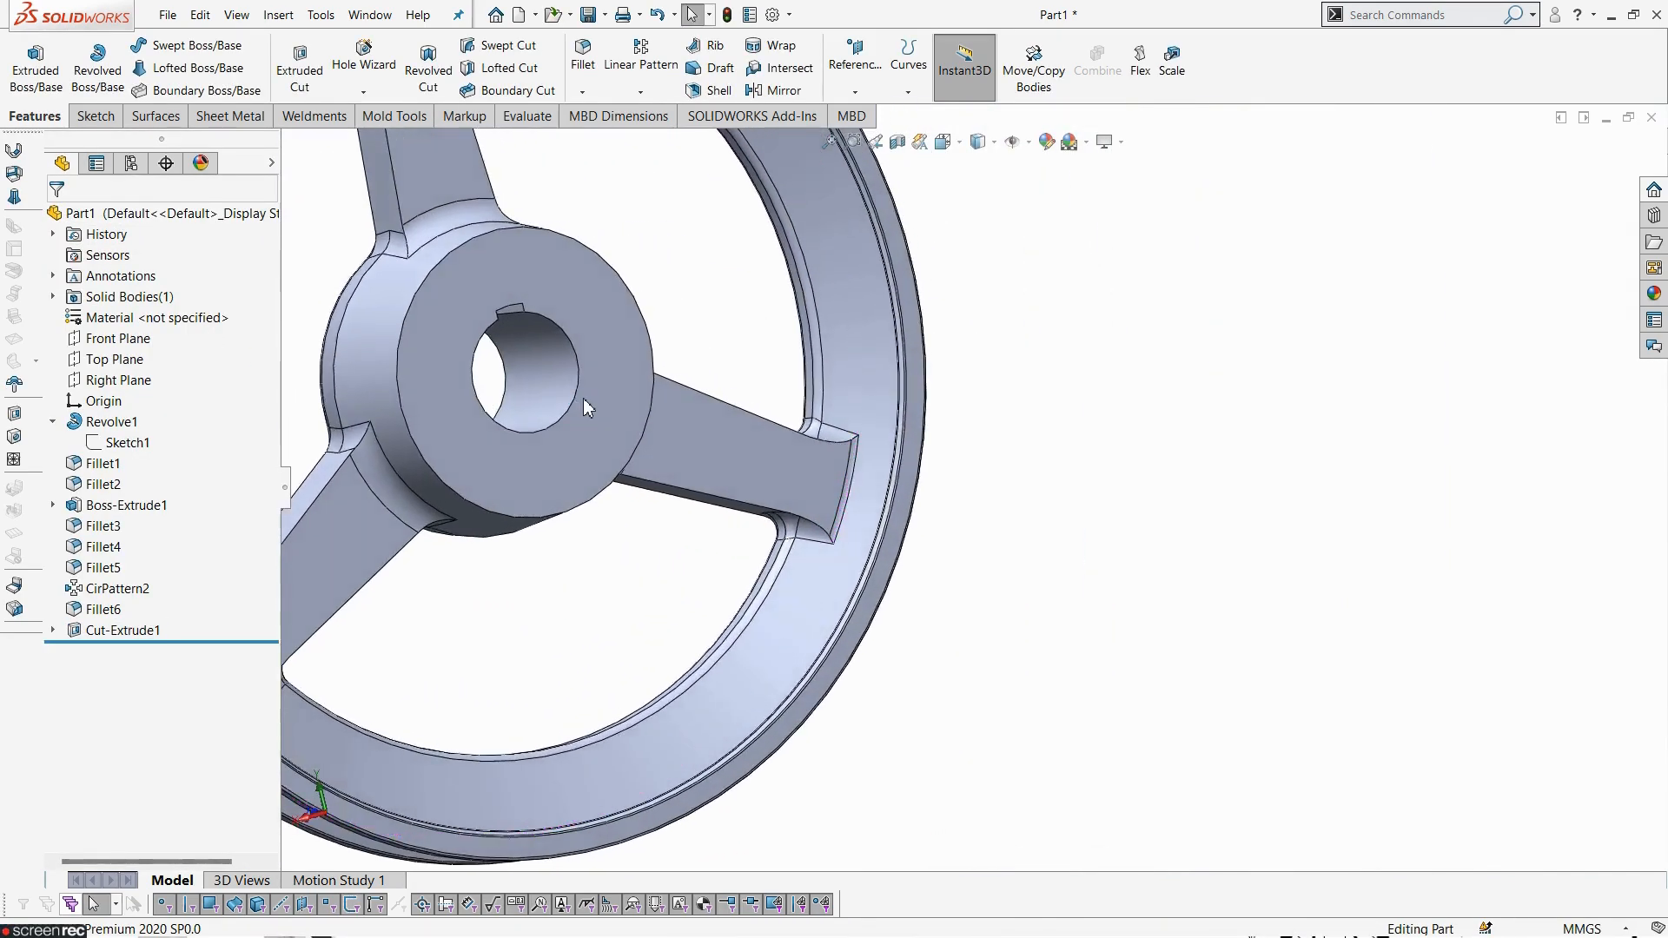
pyautogui.scroll(3, 585, 409)
pyautogui.scroll(-5, 748, 420)
pyautogui.moveTo(895, 447)
pyautogui.mouseDown(button='middle')
pyautogui.moveTo(817, 371)
pyautogui.moveTo(801, 287)
pyautogui.moveTo(882, 540)
pyautogui.moveTo(912, 565)
pyautogui.moveTo(948, 513)
pyautogui.mouseUp(button='middle')
pyautogui.scroll(5, 883, 539)
pyautogui.hotkey('alt', 'Tab')
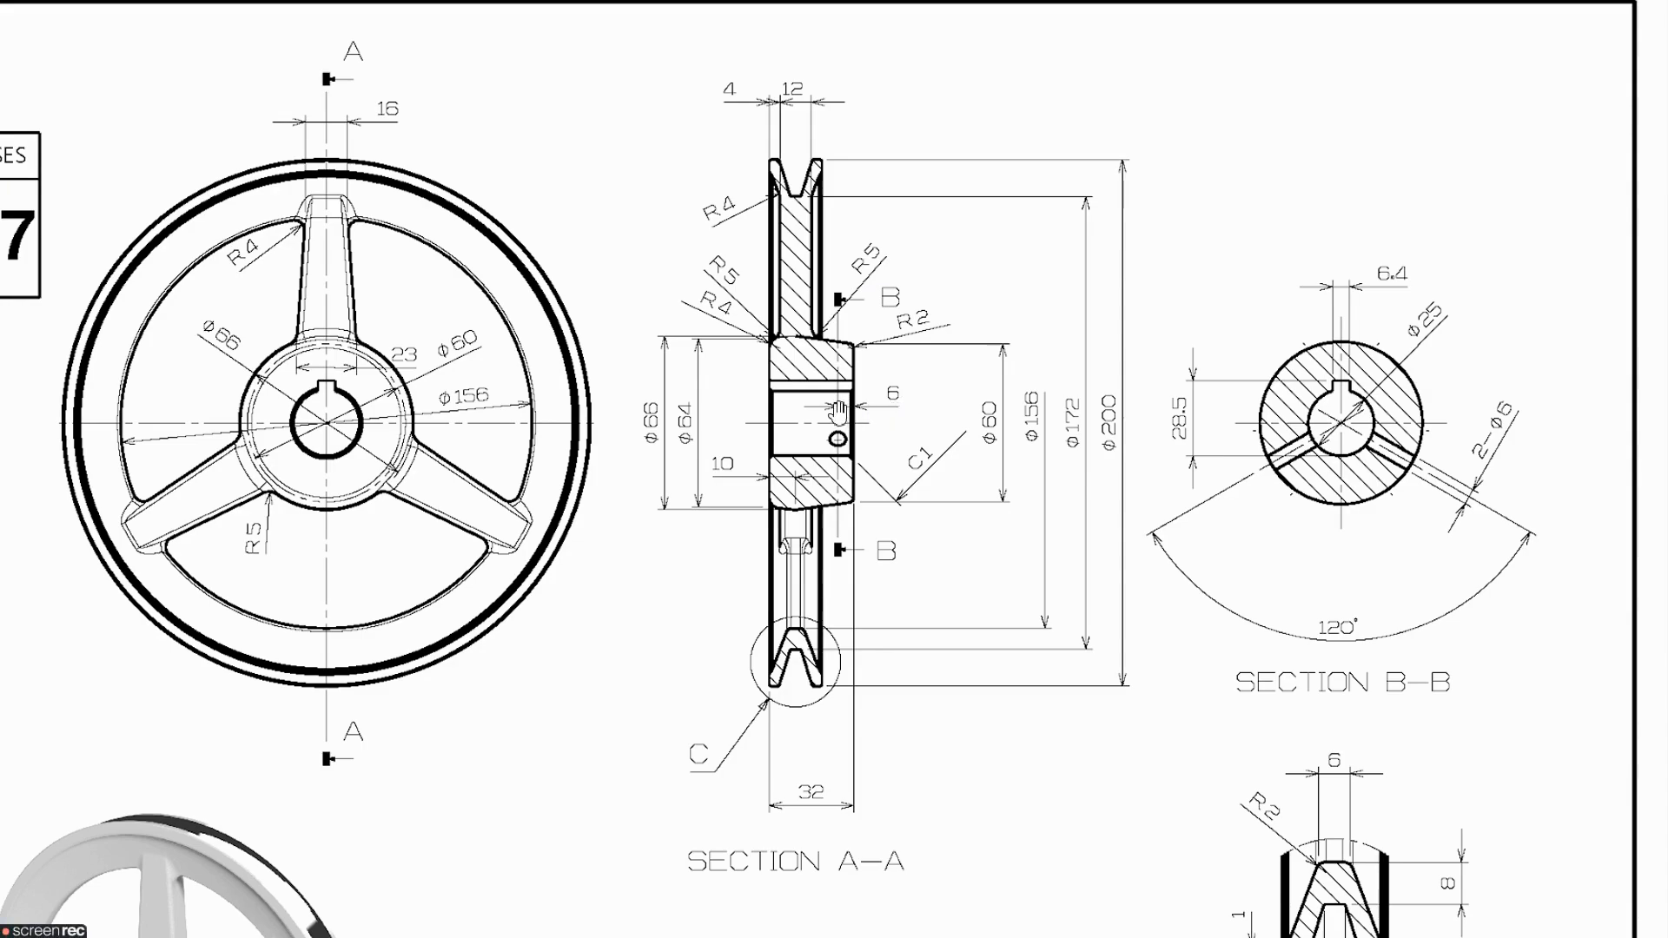
pyautogui.hotkey('alt', 'Tab')
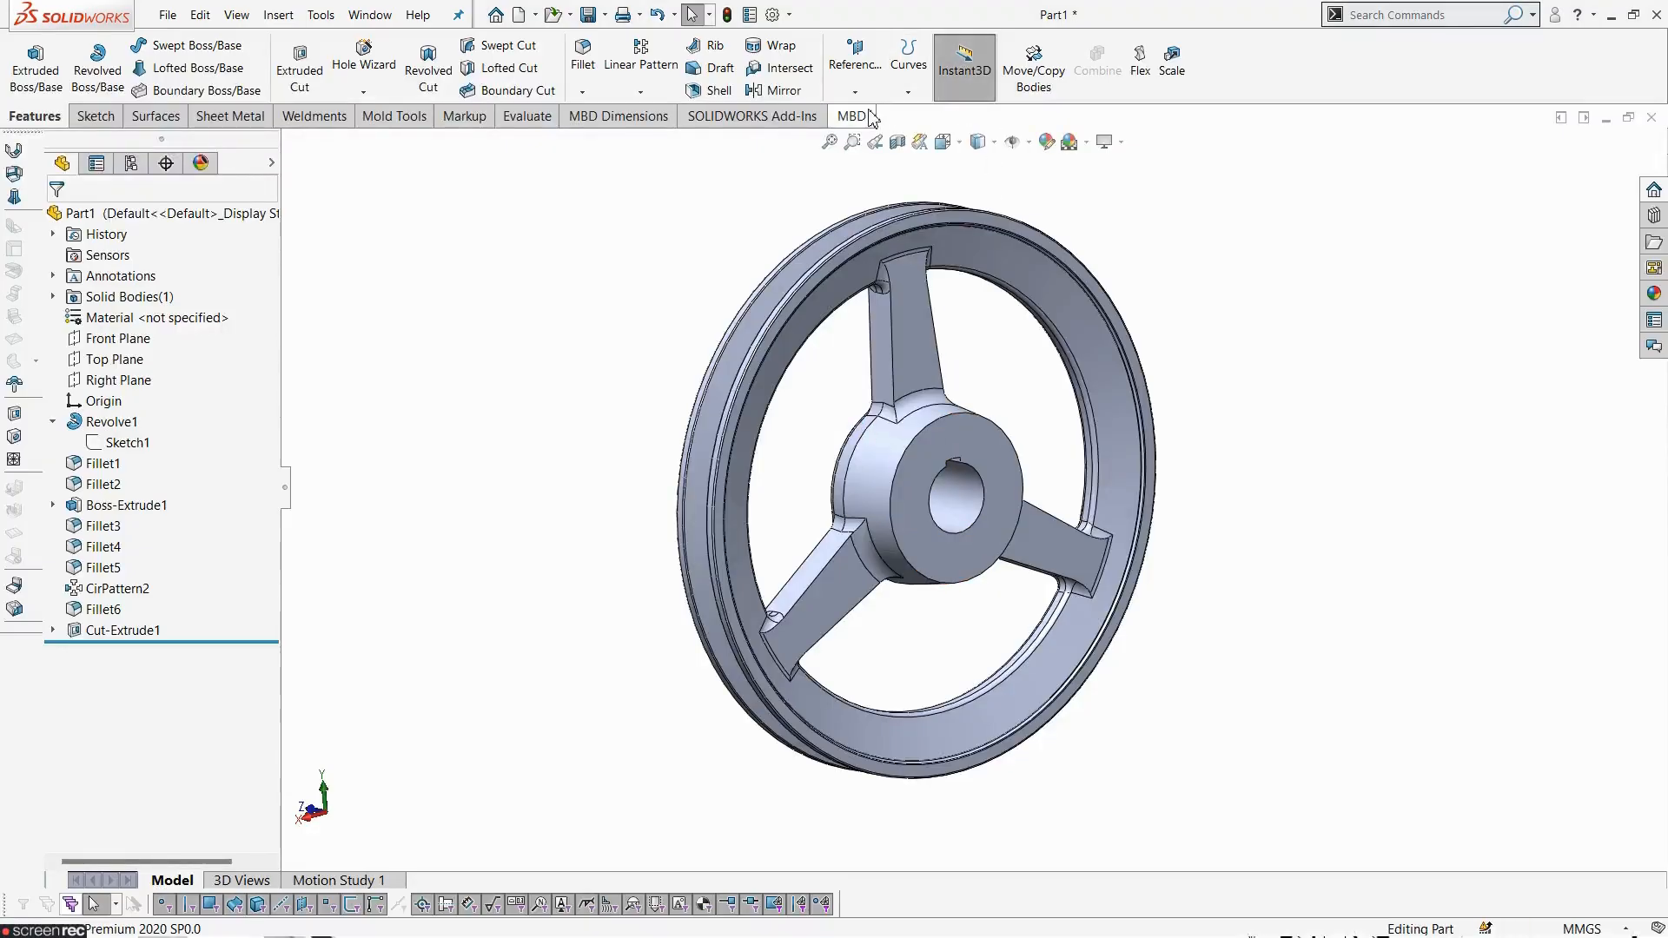
# - Create a reference plane offset 6 mm from the hub's front face, flipped into the hub
pyautogui.click(855, 61)
pyautogui.click(869, 114)
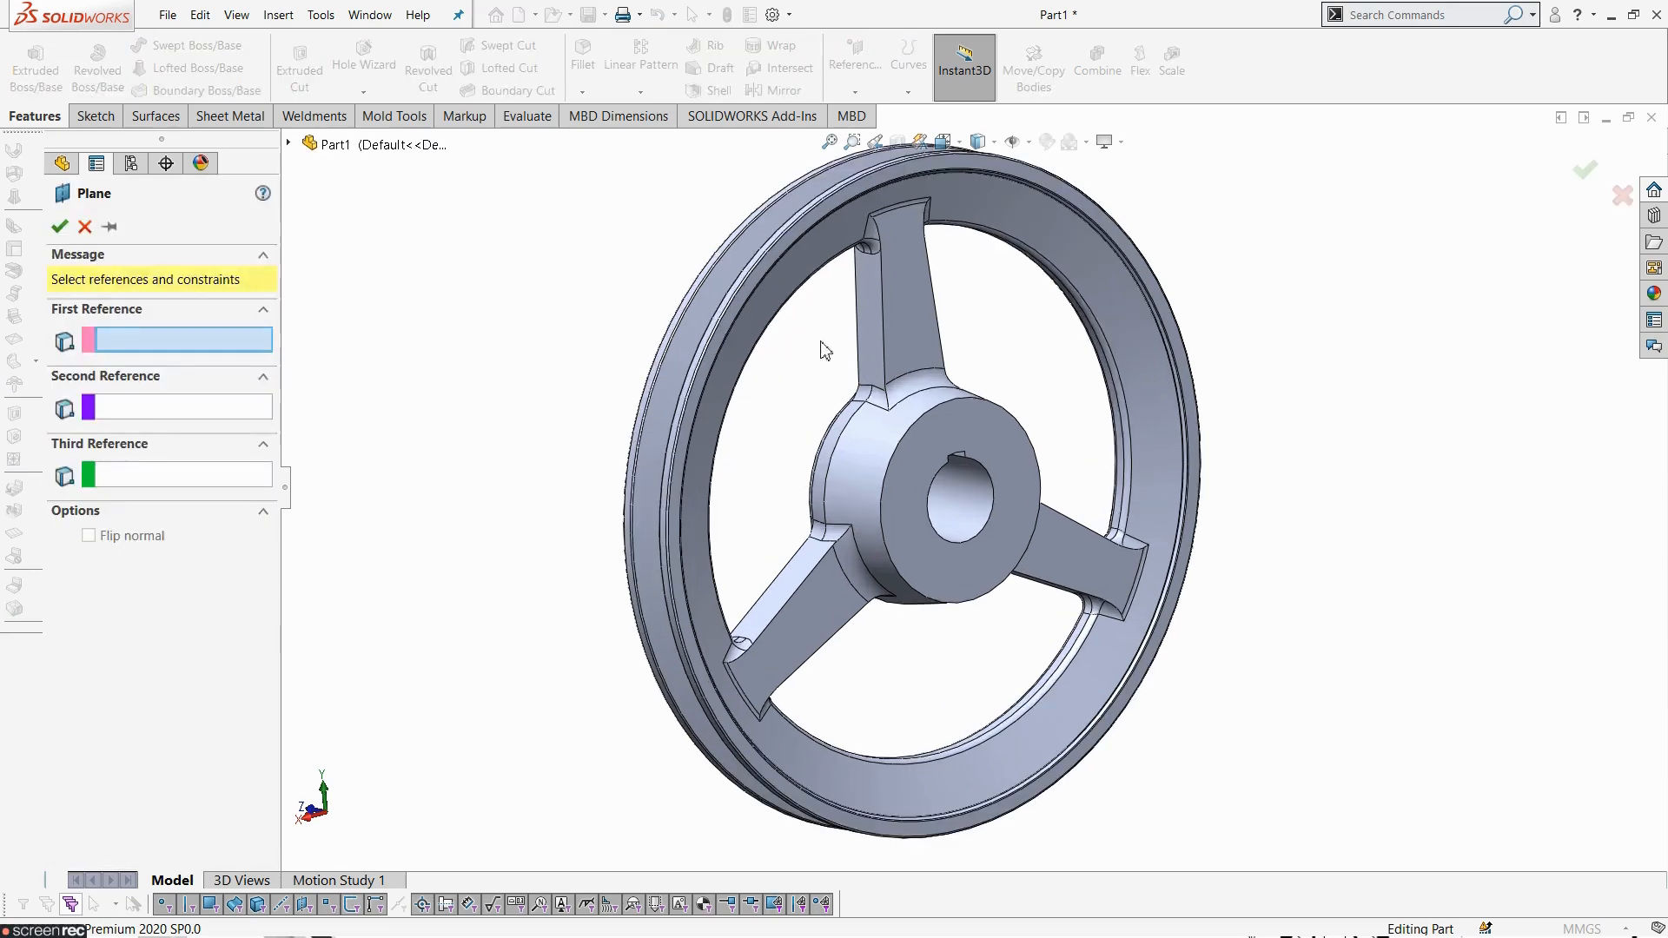
pyautogui.click(956, 429)
pyautogui.moveTo(956, 430); pyautogui.dragTo(1050, 507, button='middle')
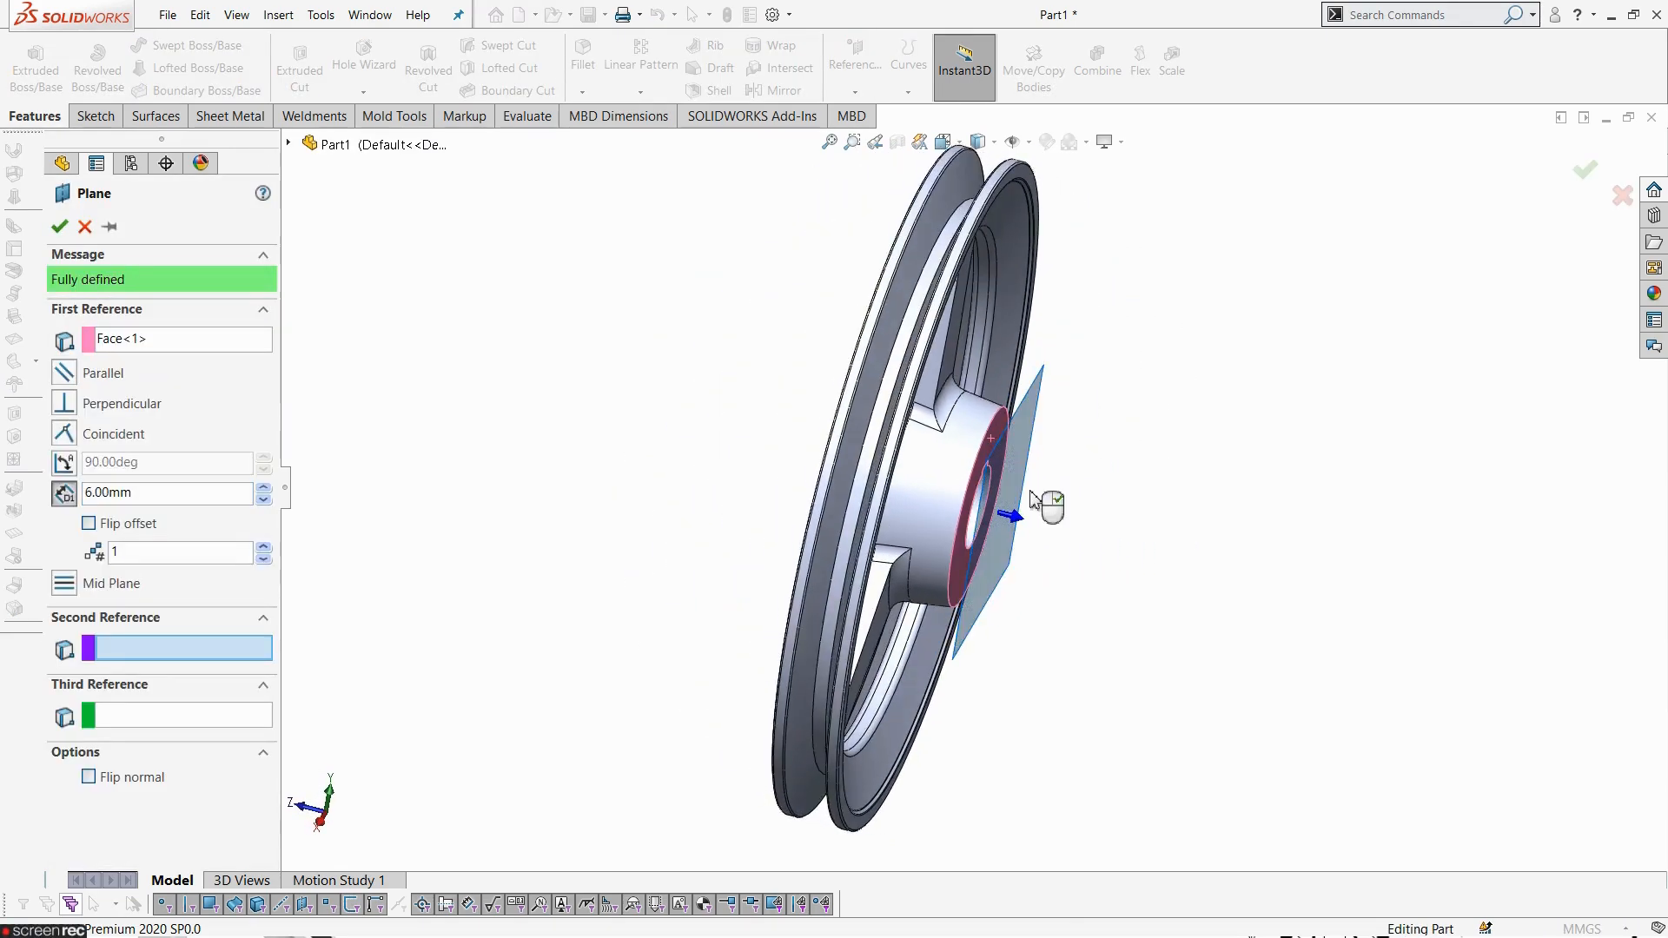
pyautogui.scroll(-3, 1049, 507)
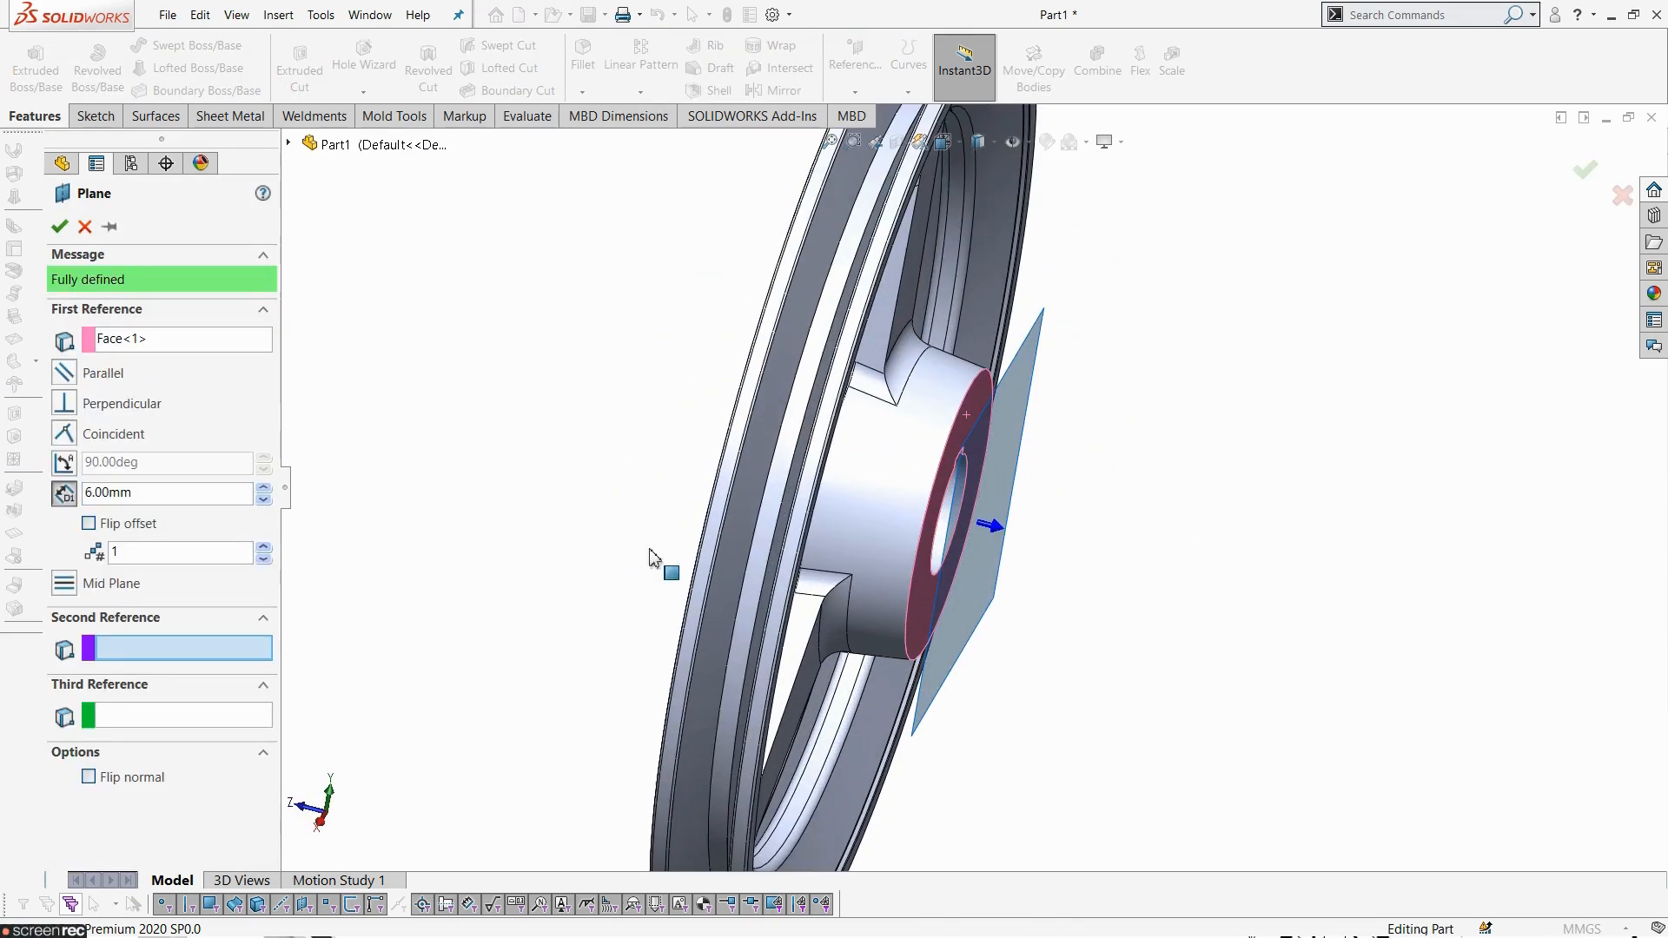
pyautogui.click(121, 527)
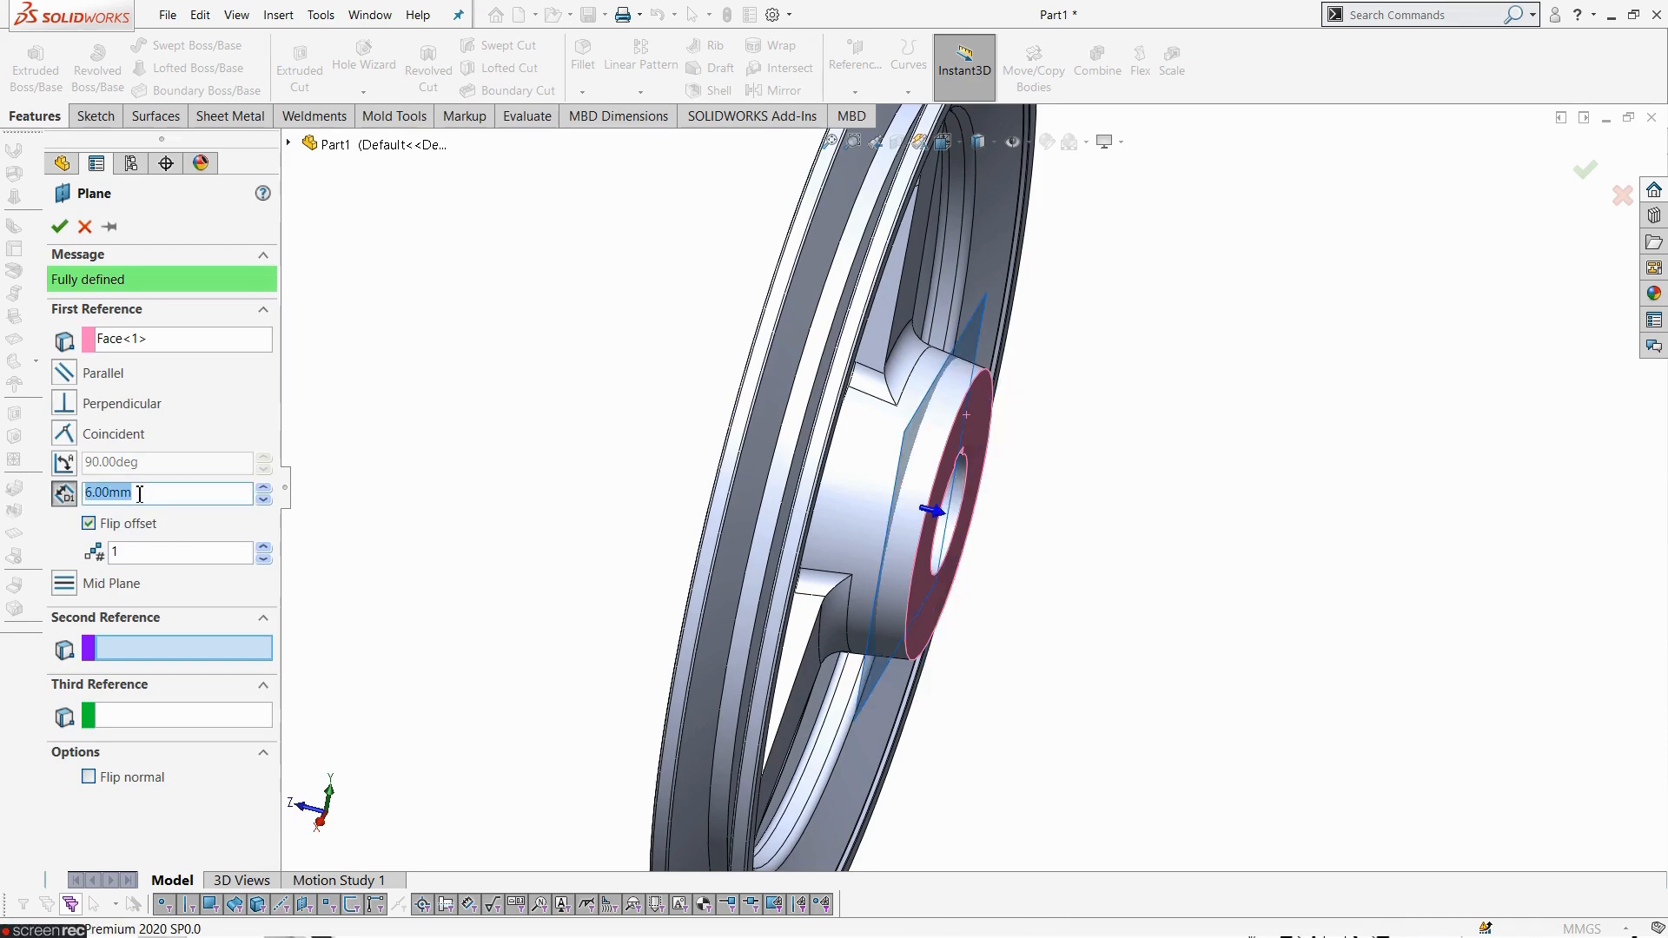
pyautogui.click(59, 226)
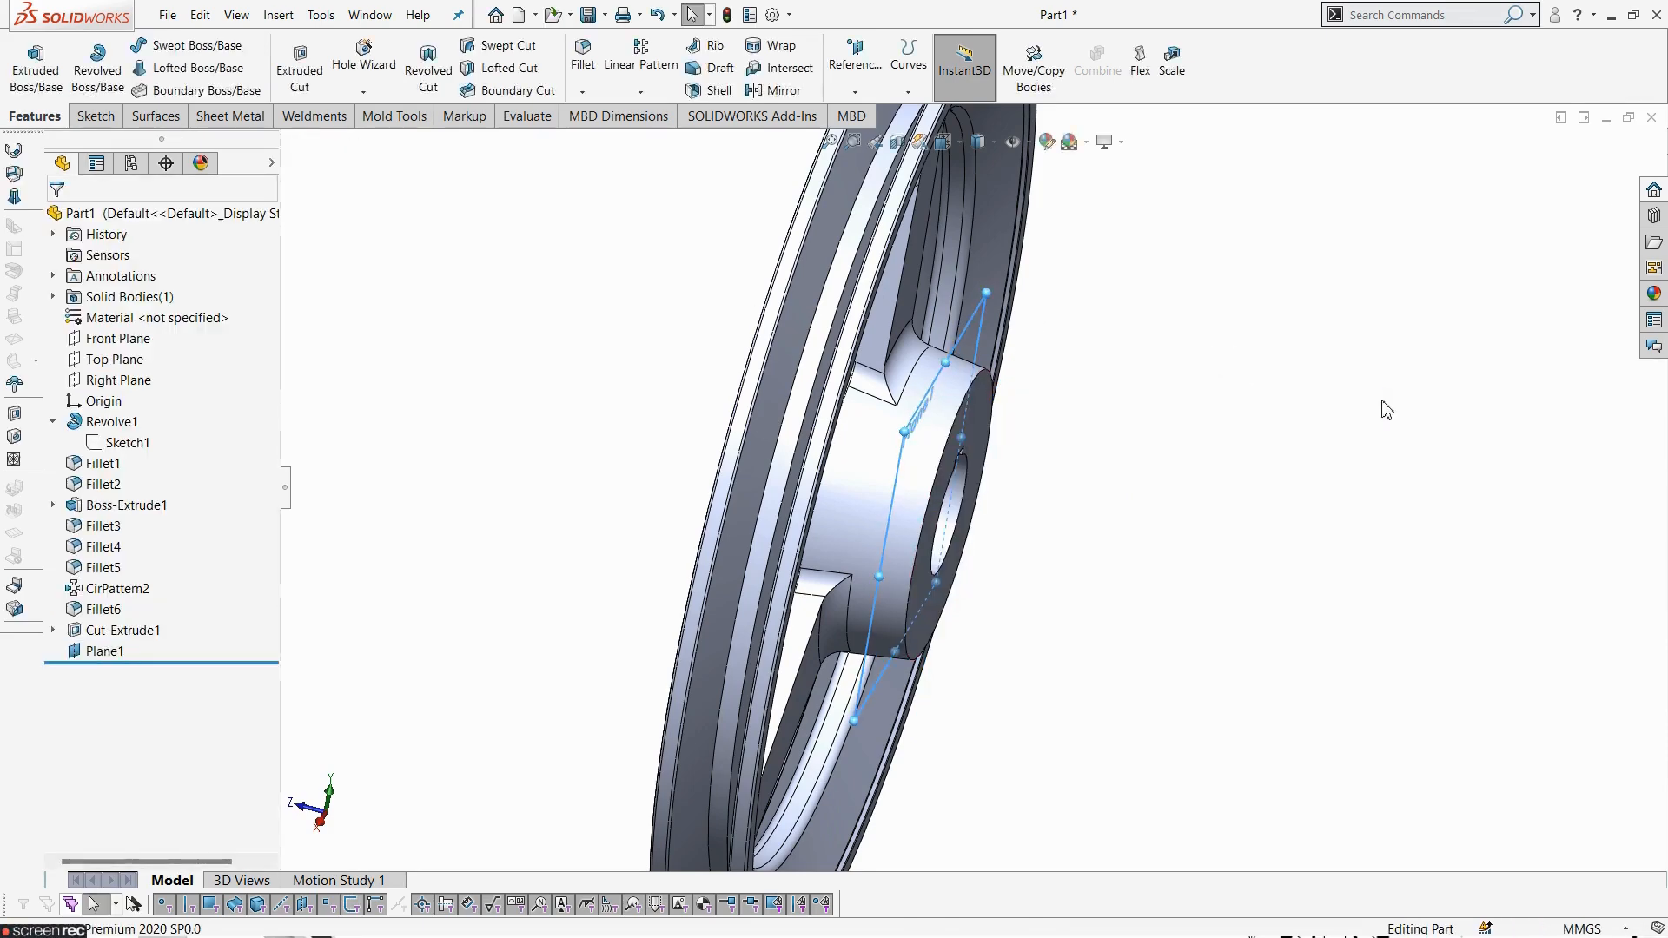
# - Open a sketch on Plane1 and draw a construction centerline from the origin angled down-left toward the lower-left spoke
pyautogui.click(112, 654)
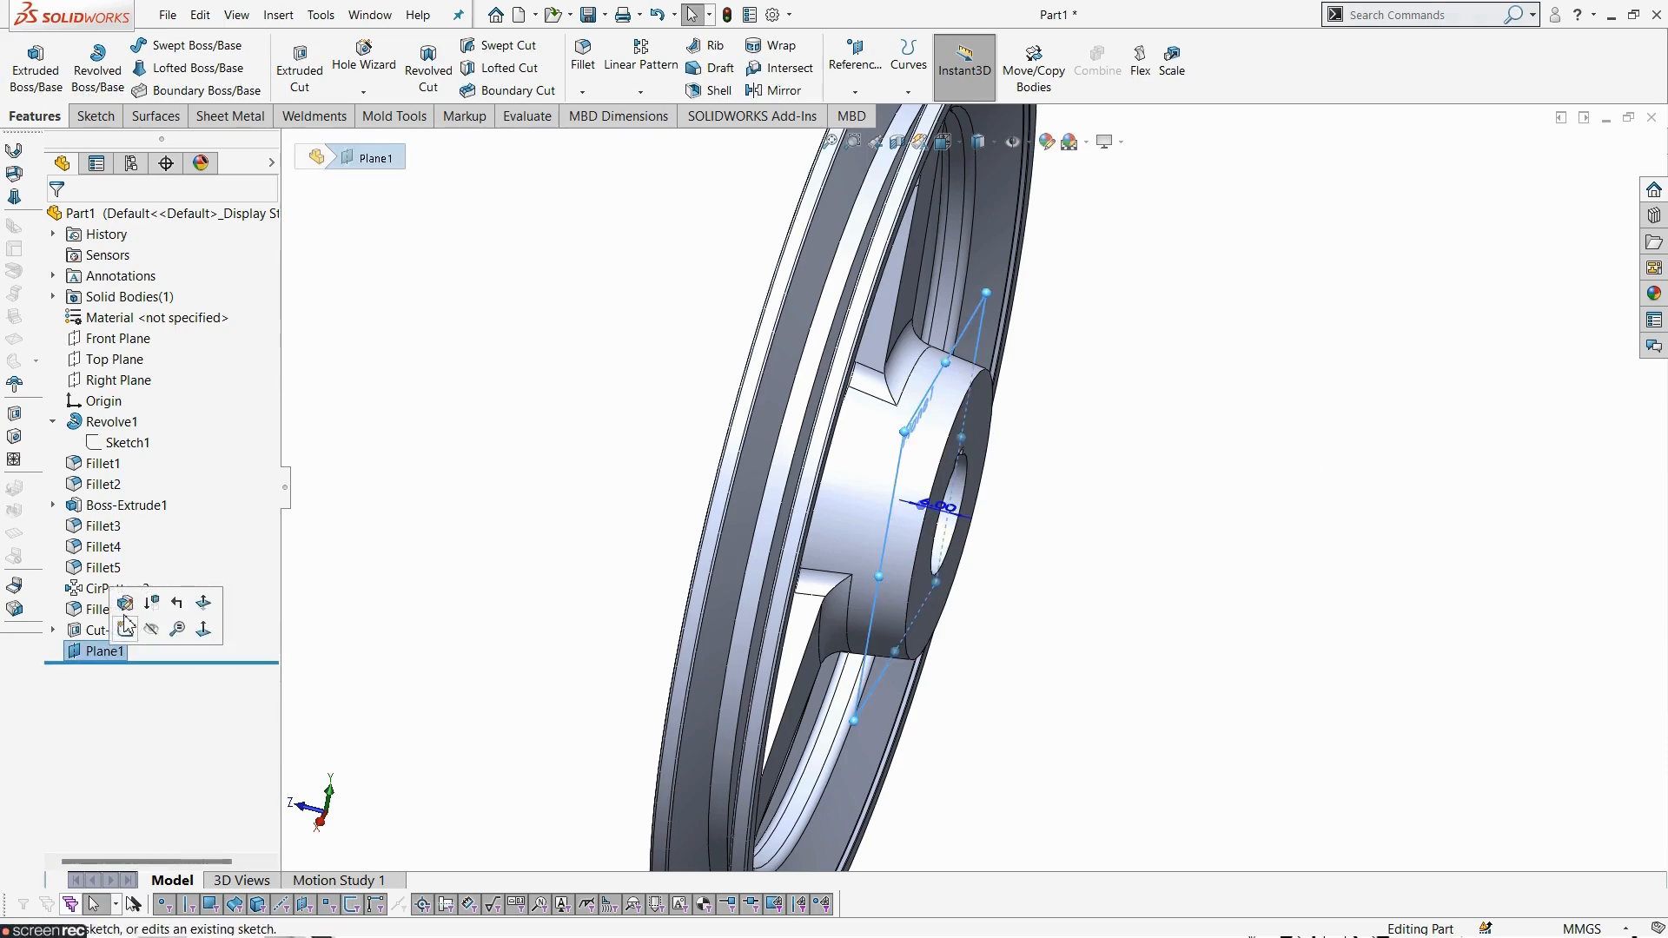
pyautogui.click(126, 631)
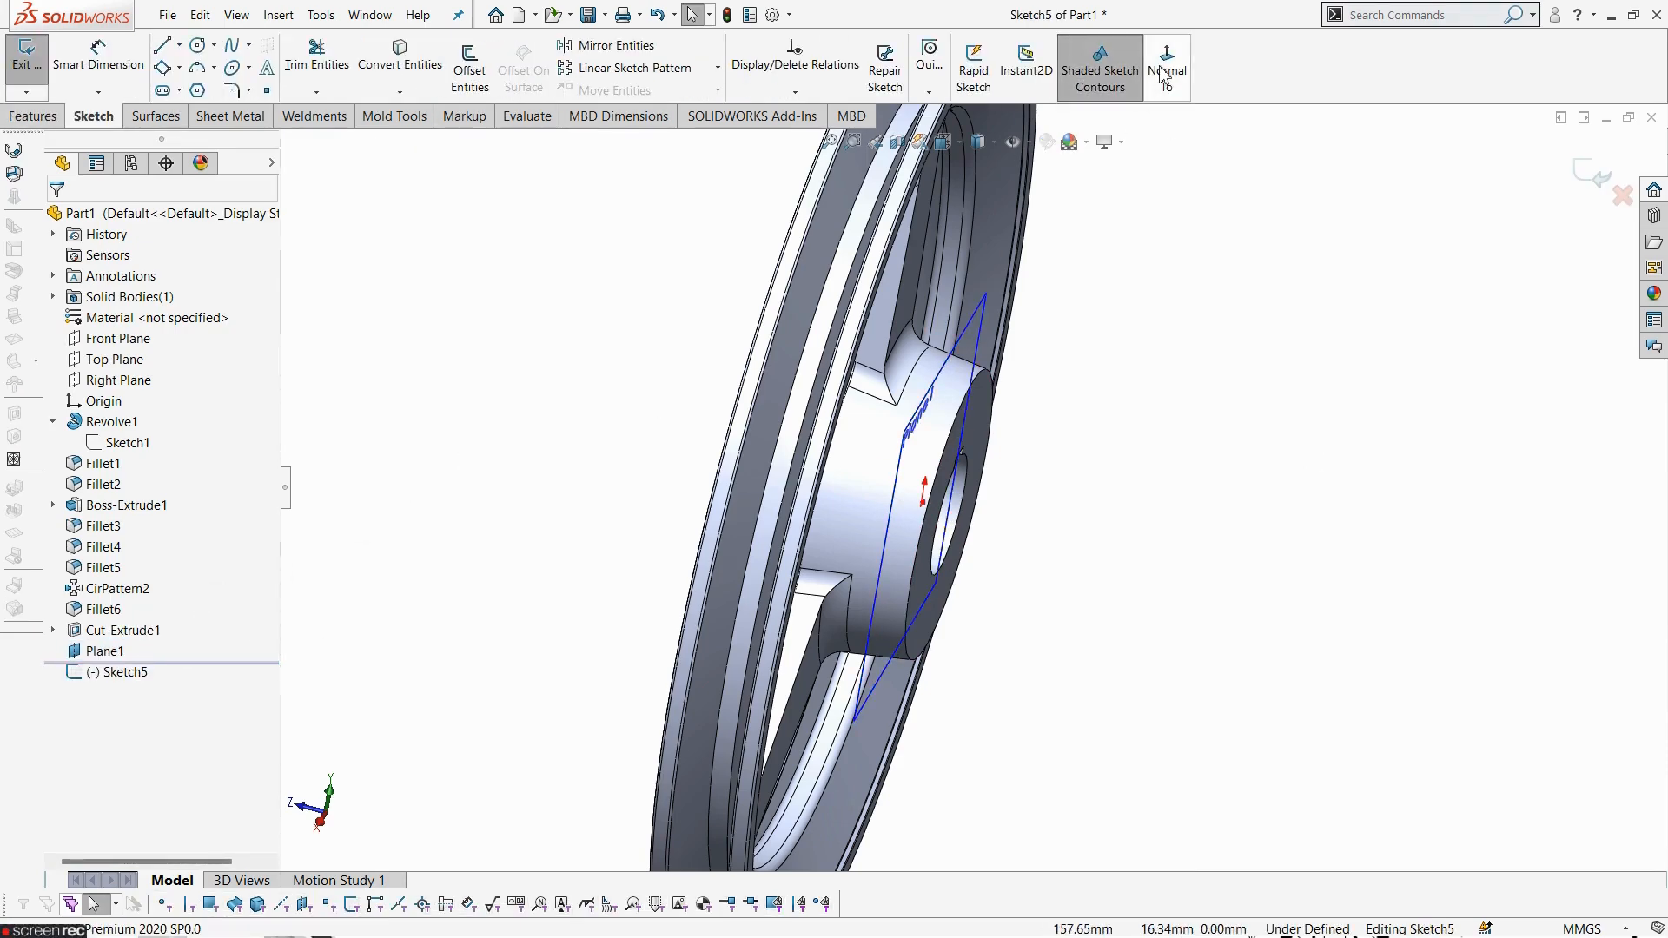
pyautogui.click(1167, 69)
pyautogui.scroll(5, 1047, 664)
pyautogui.scroll(-6, 1154, 603)
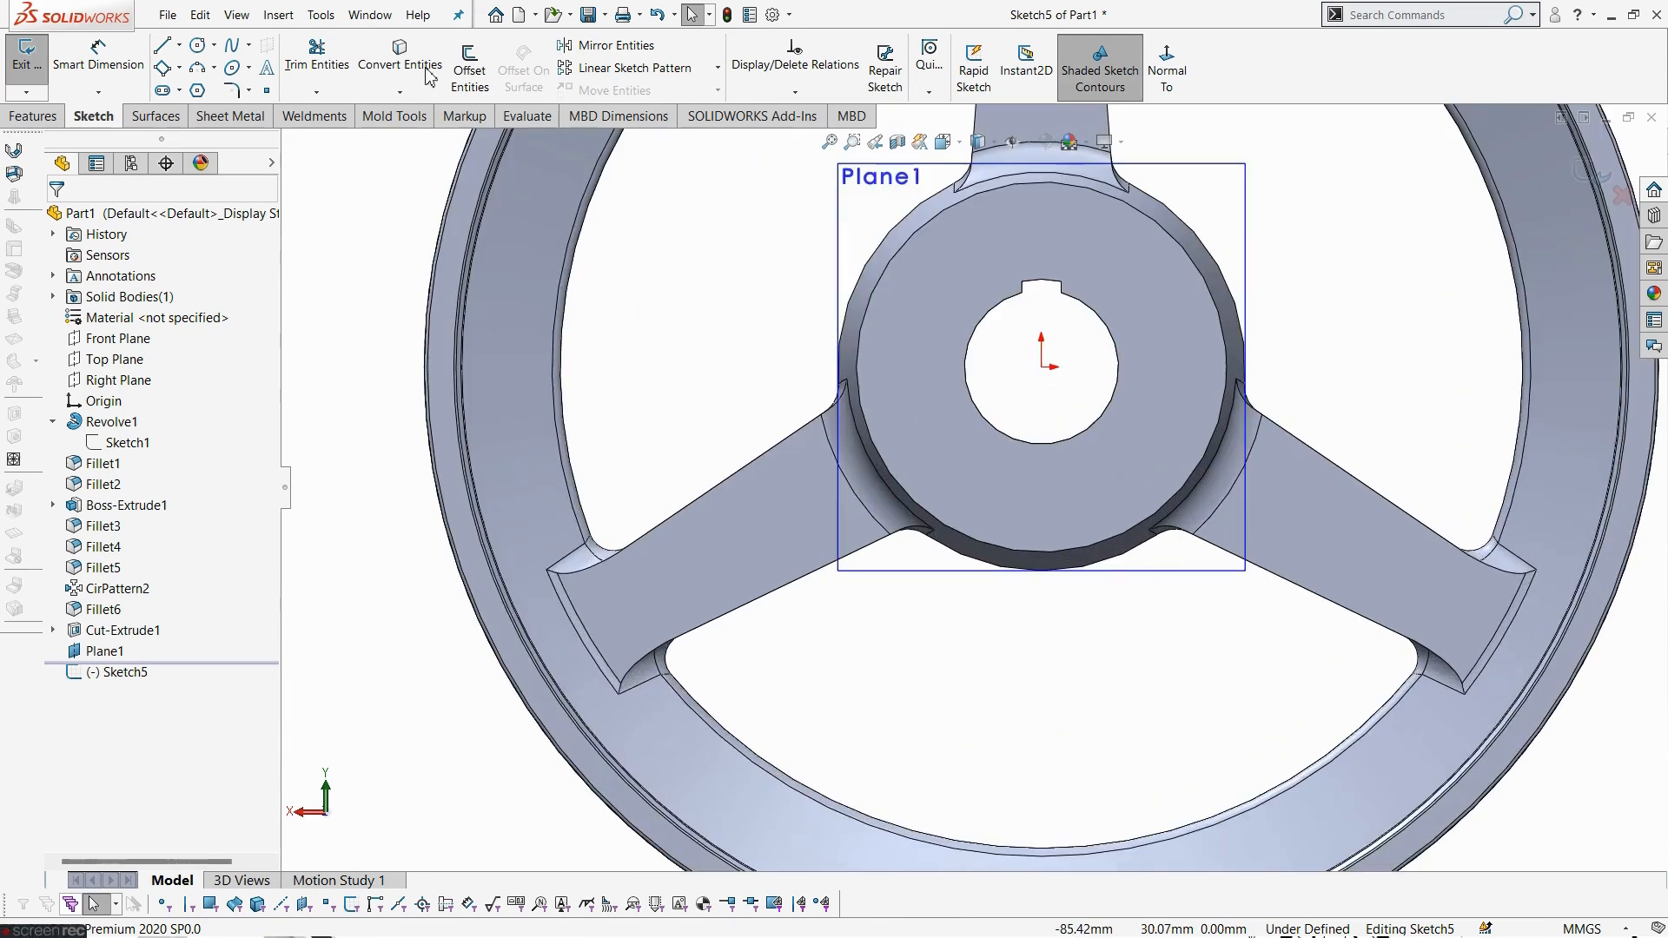
pyautogui.click(179, 45)
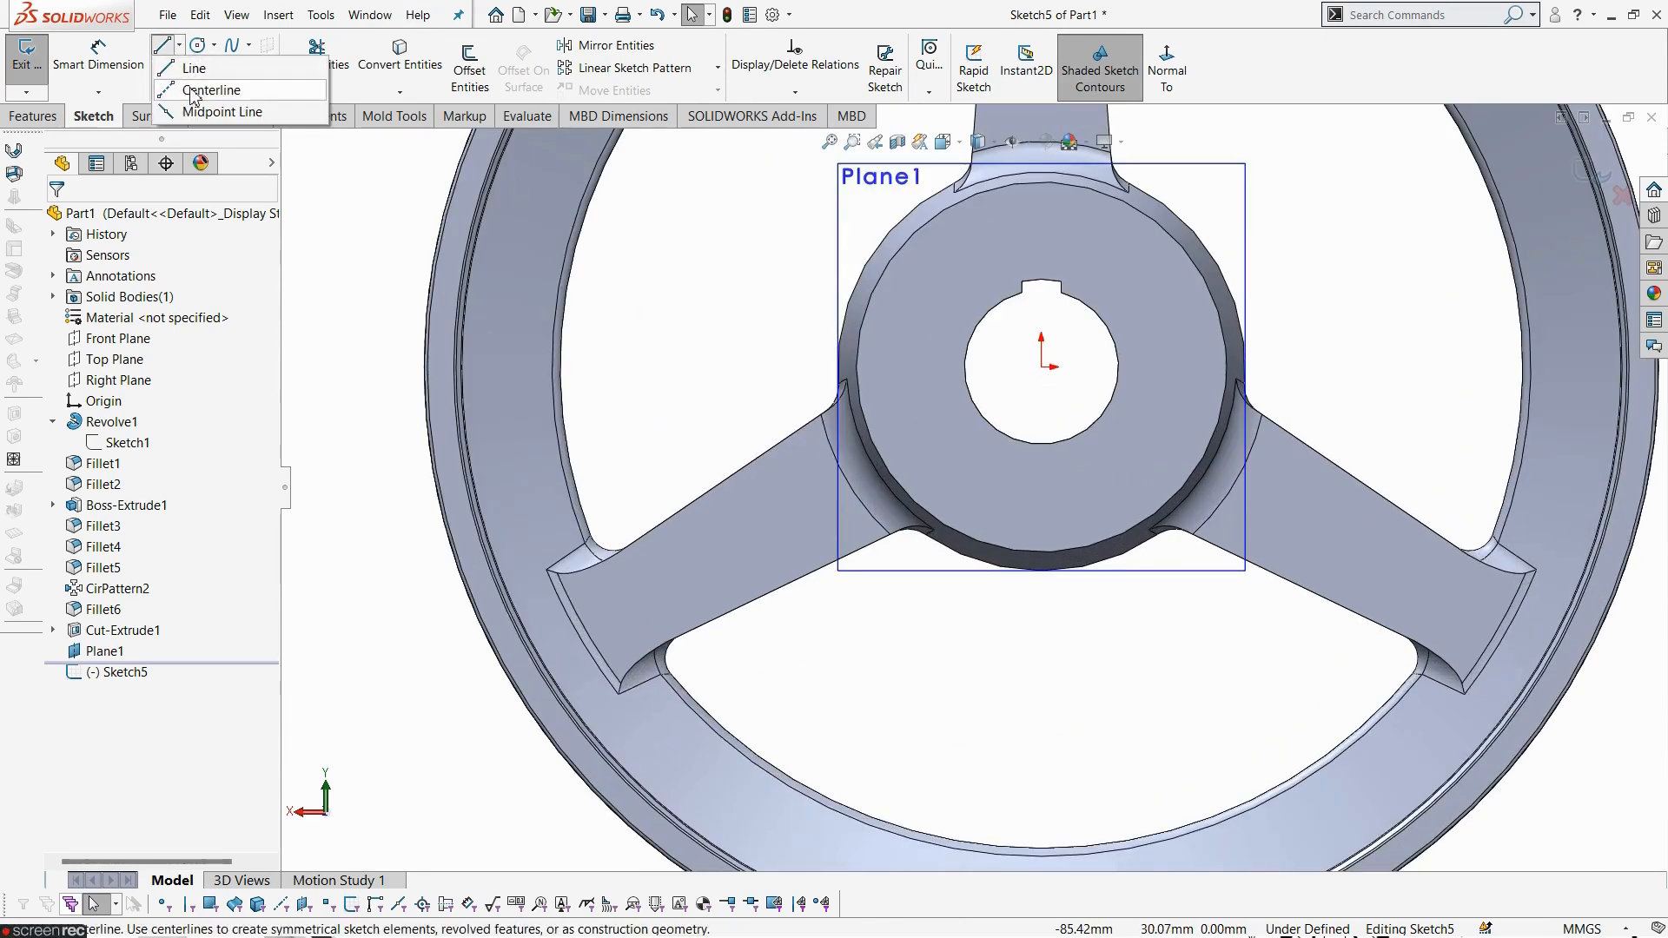
pyautogui.click(209, 79)
pyautogui.click(1042, 367)
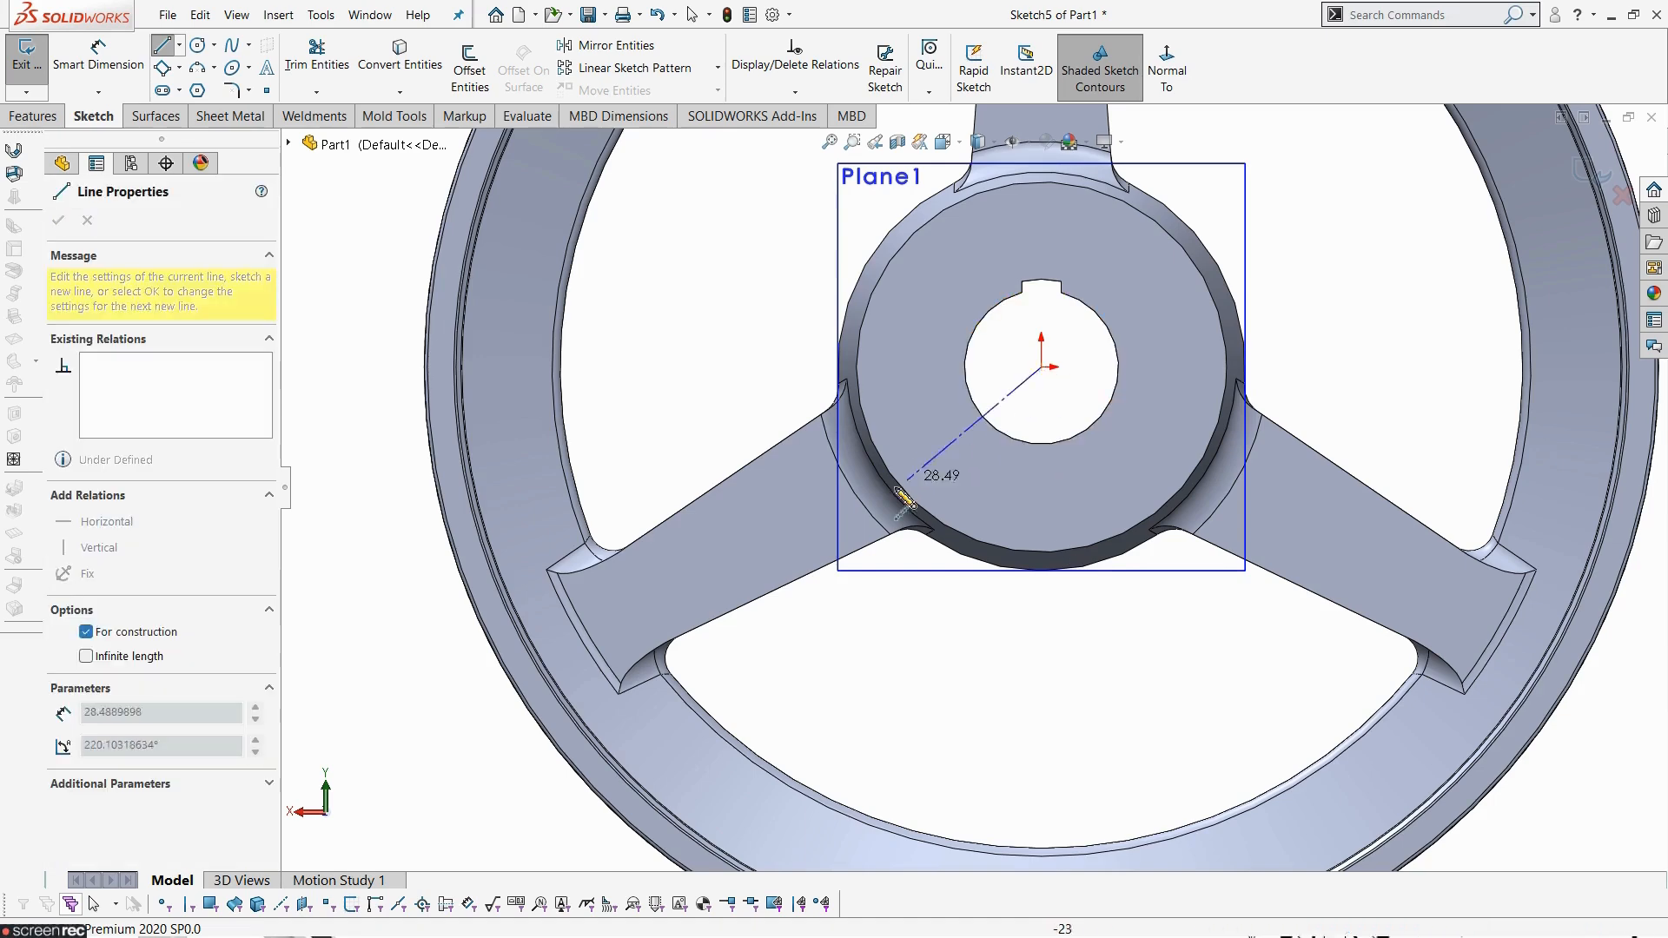
pyautogui.click(841, 508)
pyautogui.press('Escape')
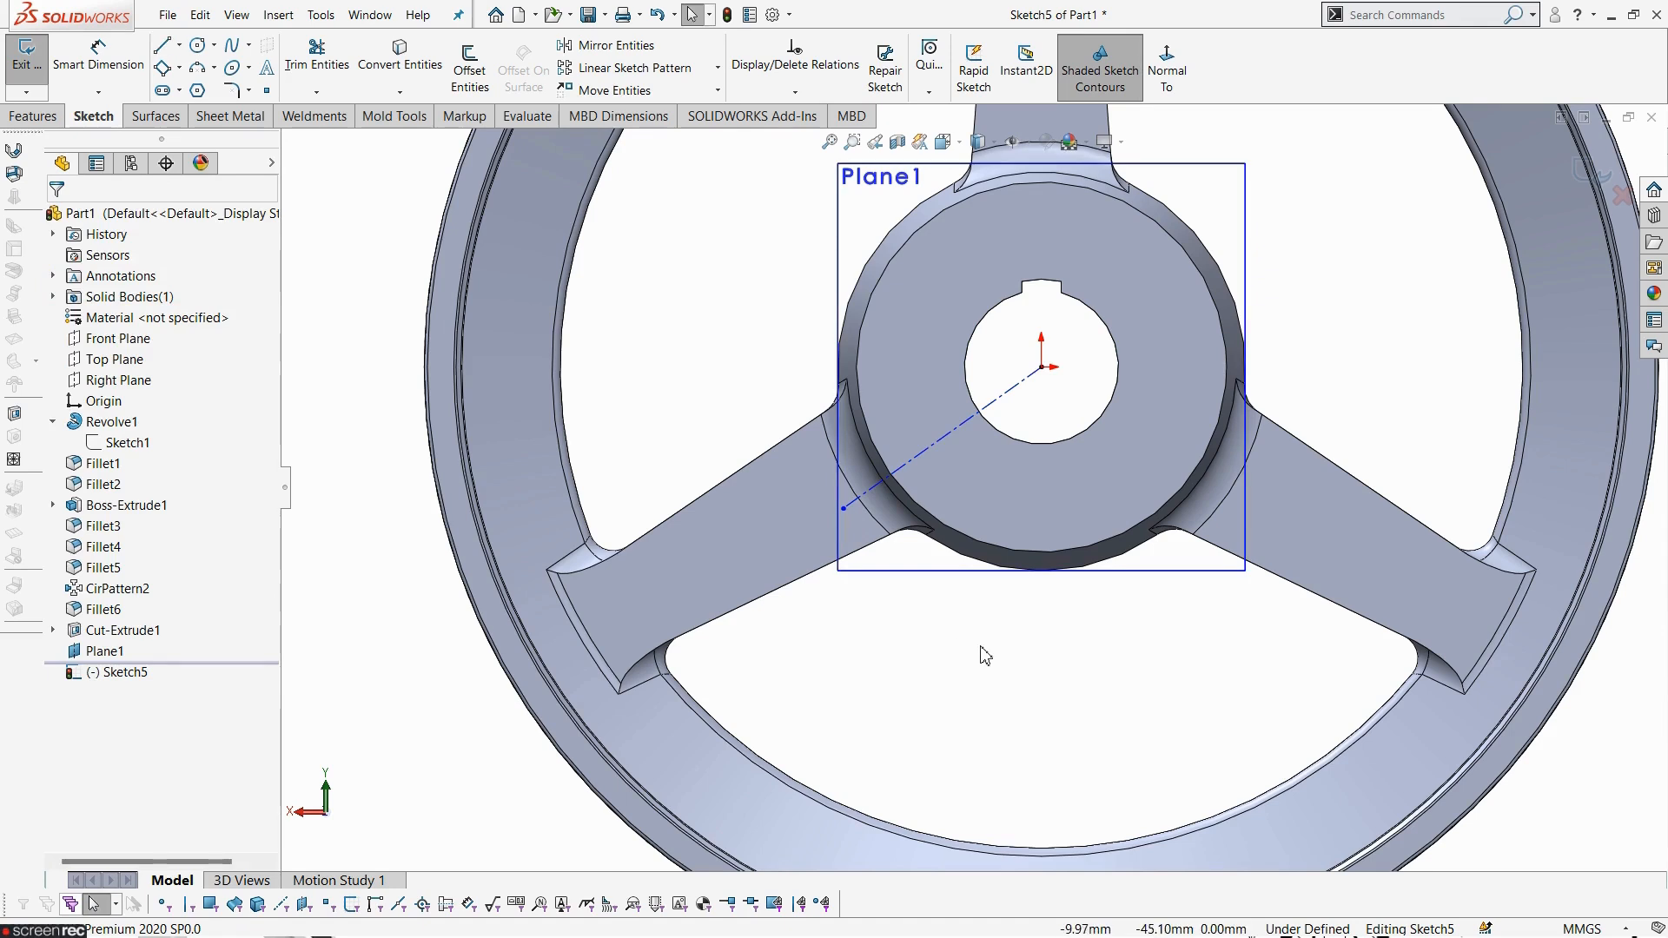
# - Dimension the angle between the centerline and the vertical direction as 60°
pyautogui.click(120, 75)
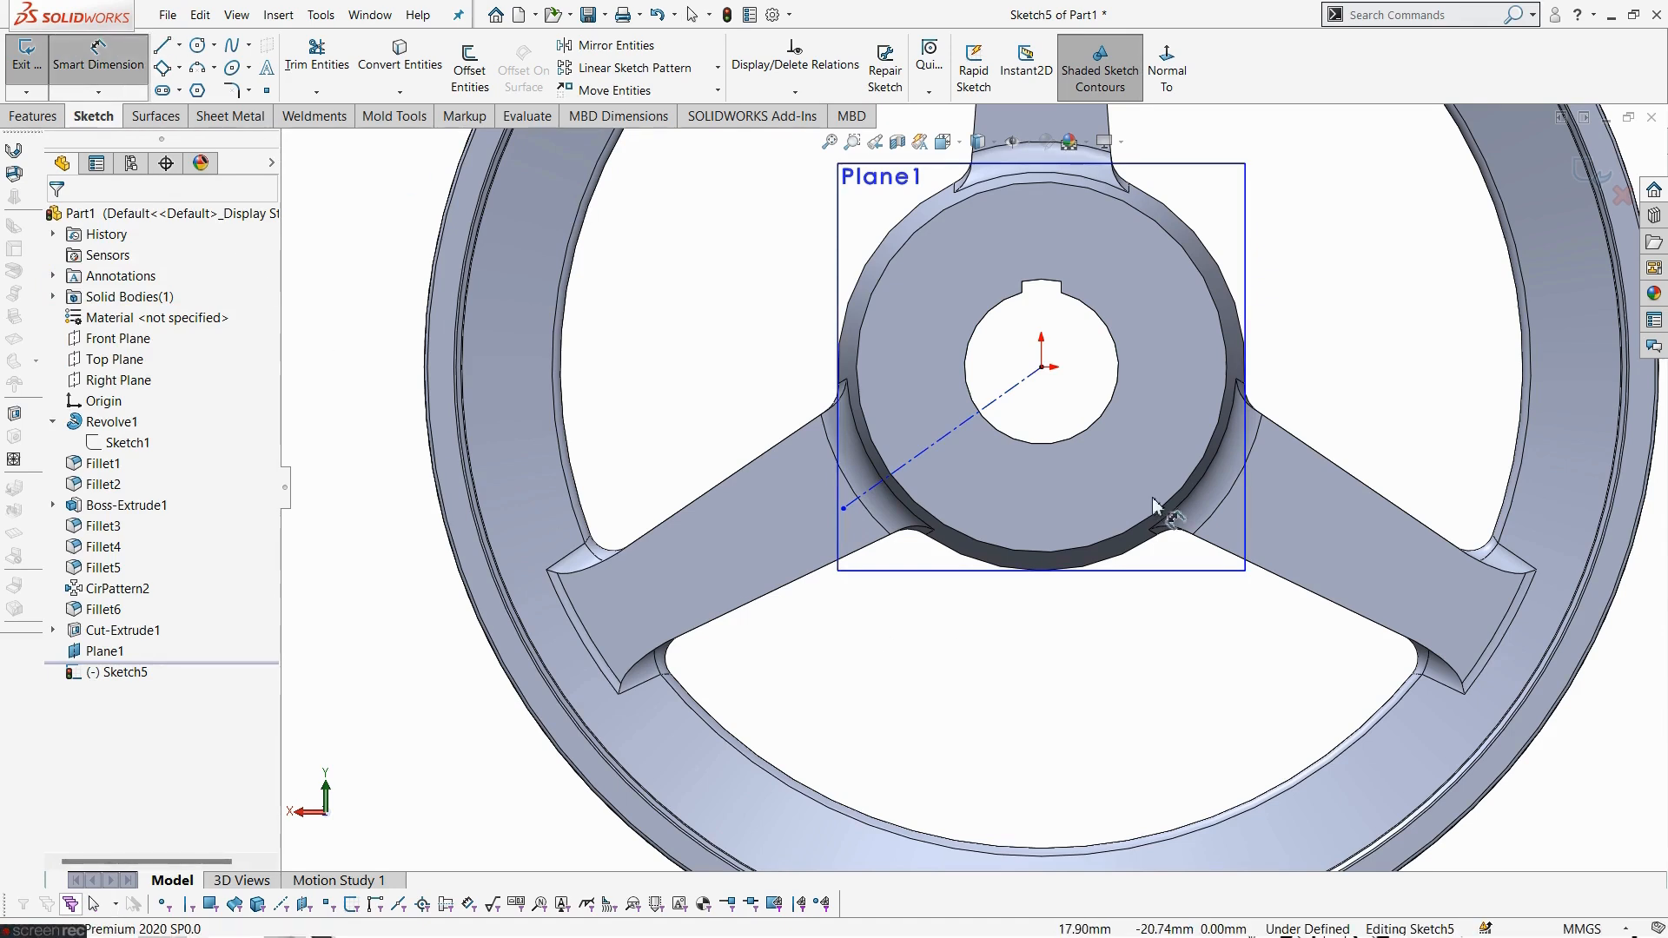
pyautogui.click(943, 447)
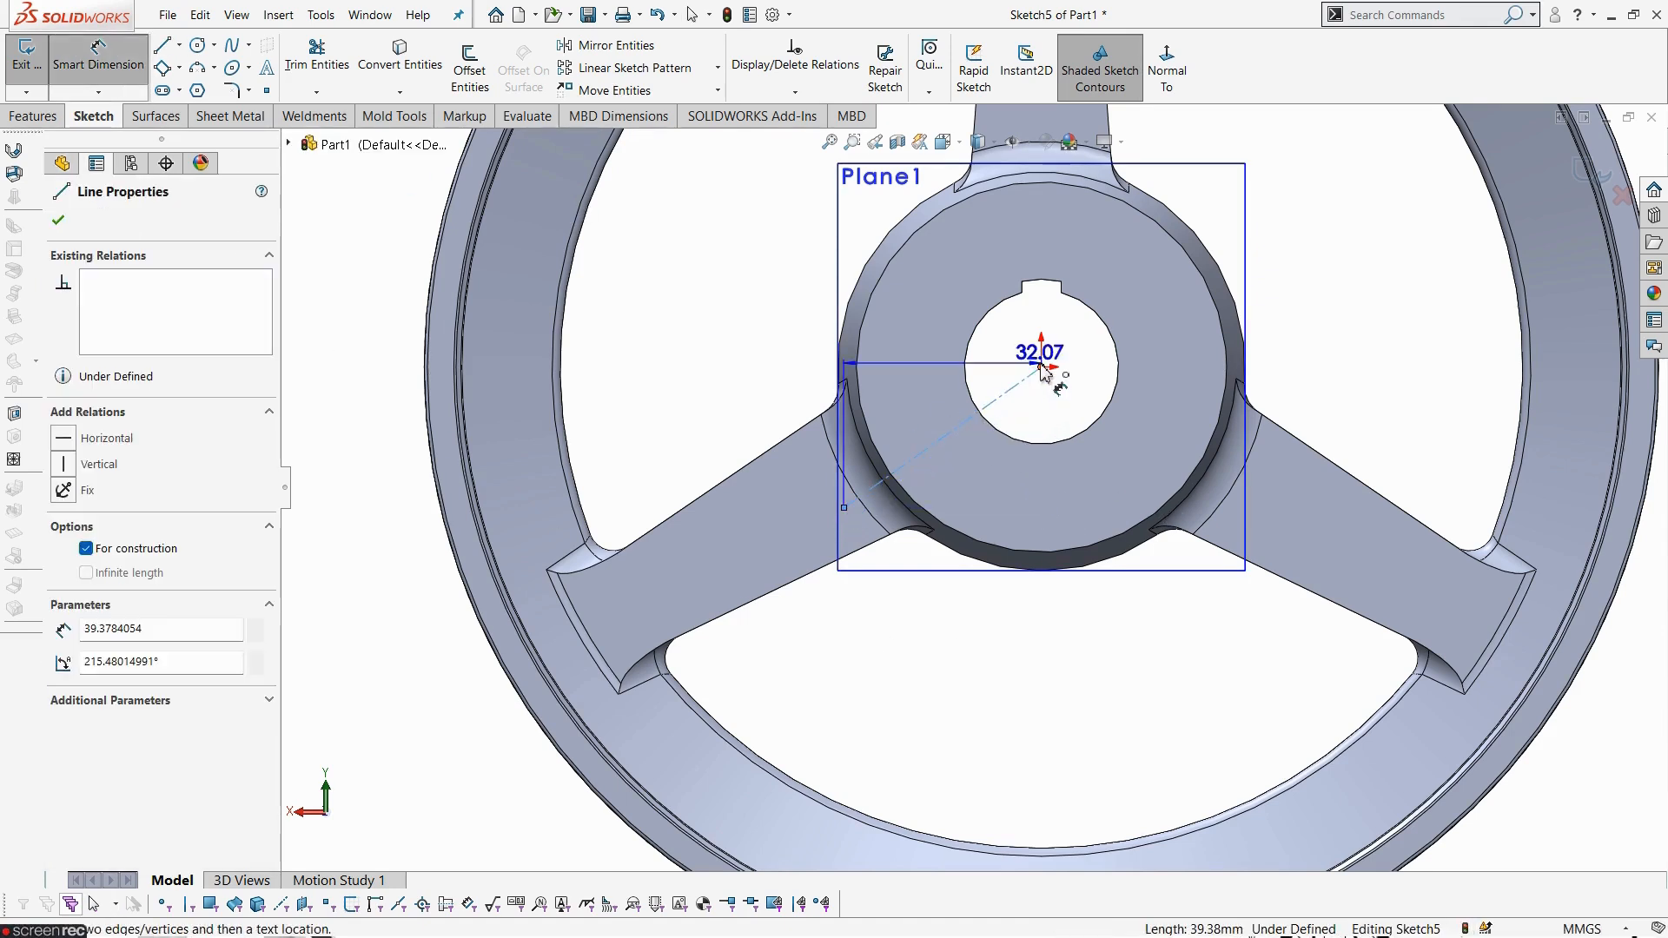
pyautogui.click(1046, 369)
pyautogui.click(1005, 520)
pyautogui.write('6')
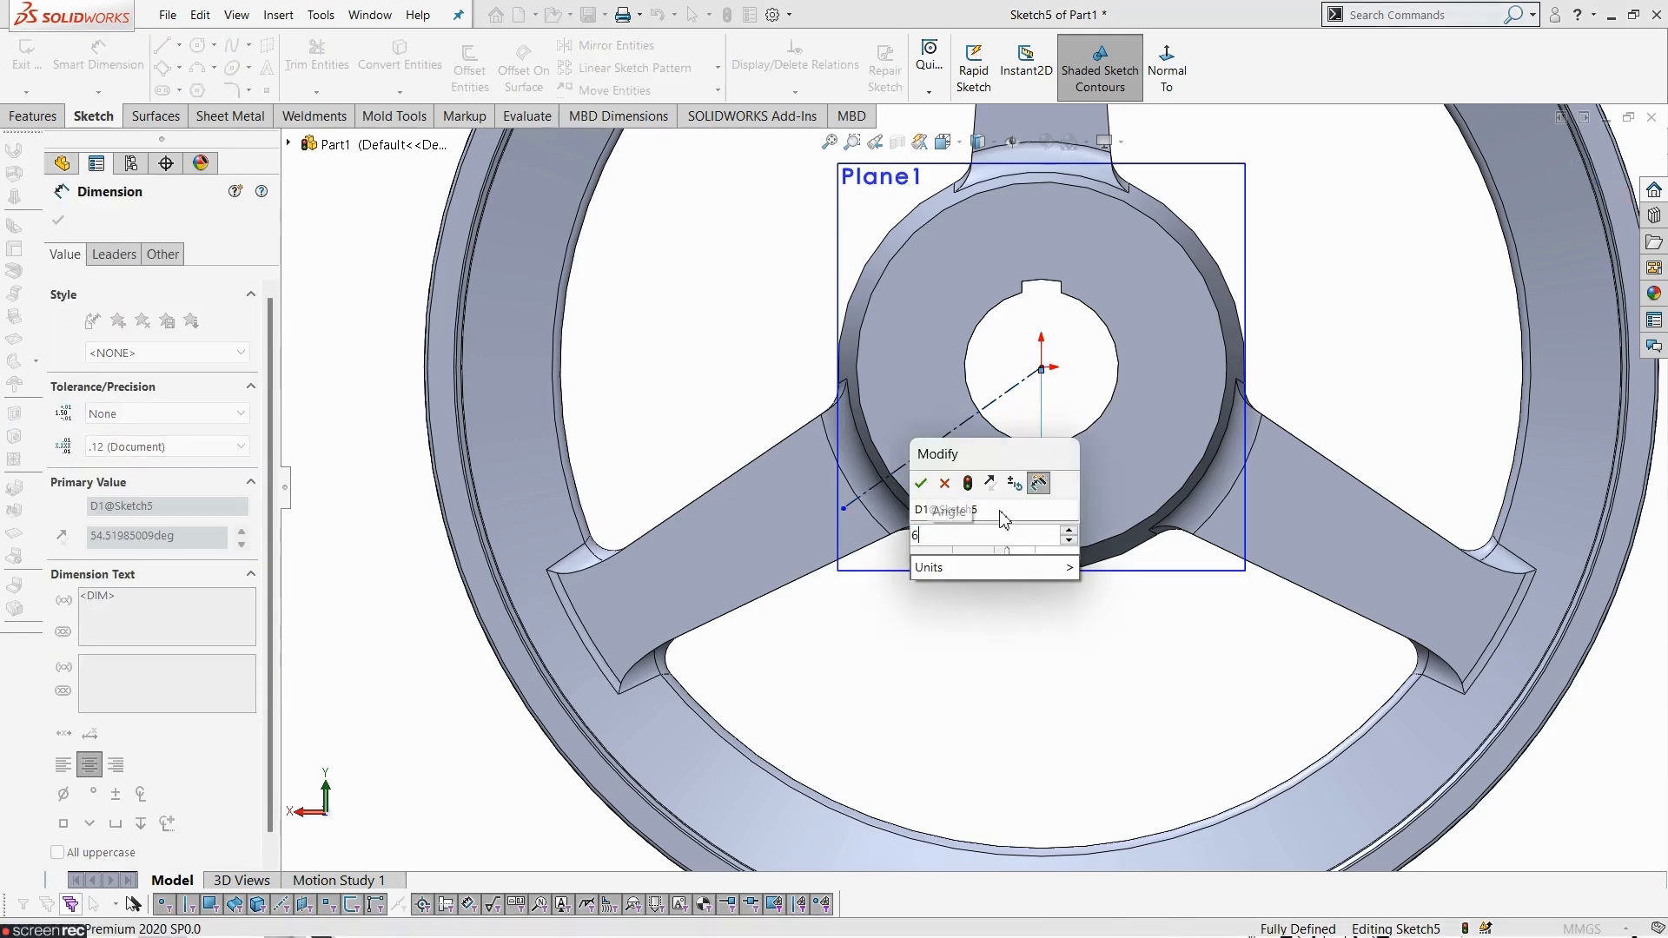
pyautogui.write('0')
pyautogui.press('Return')
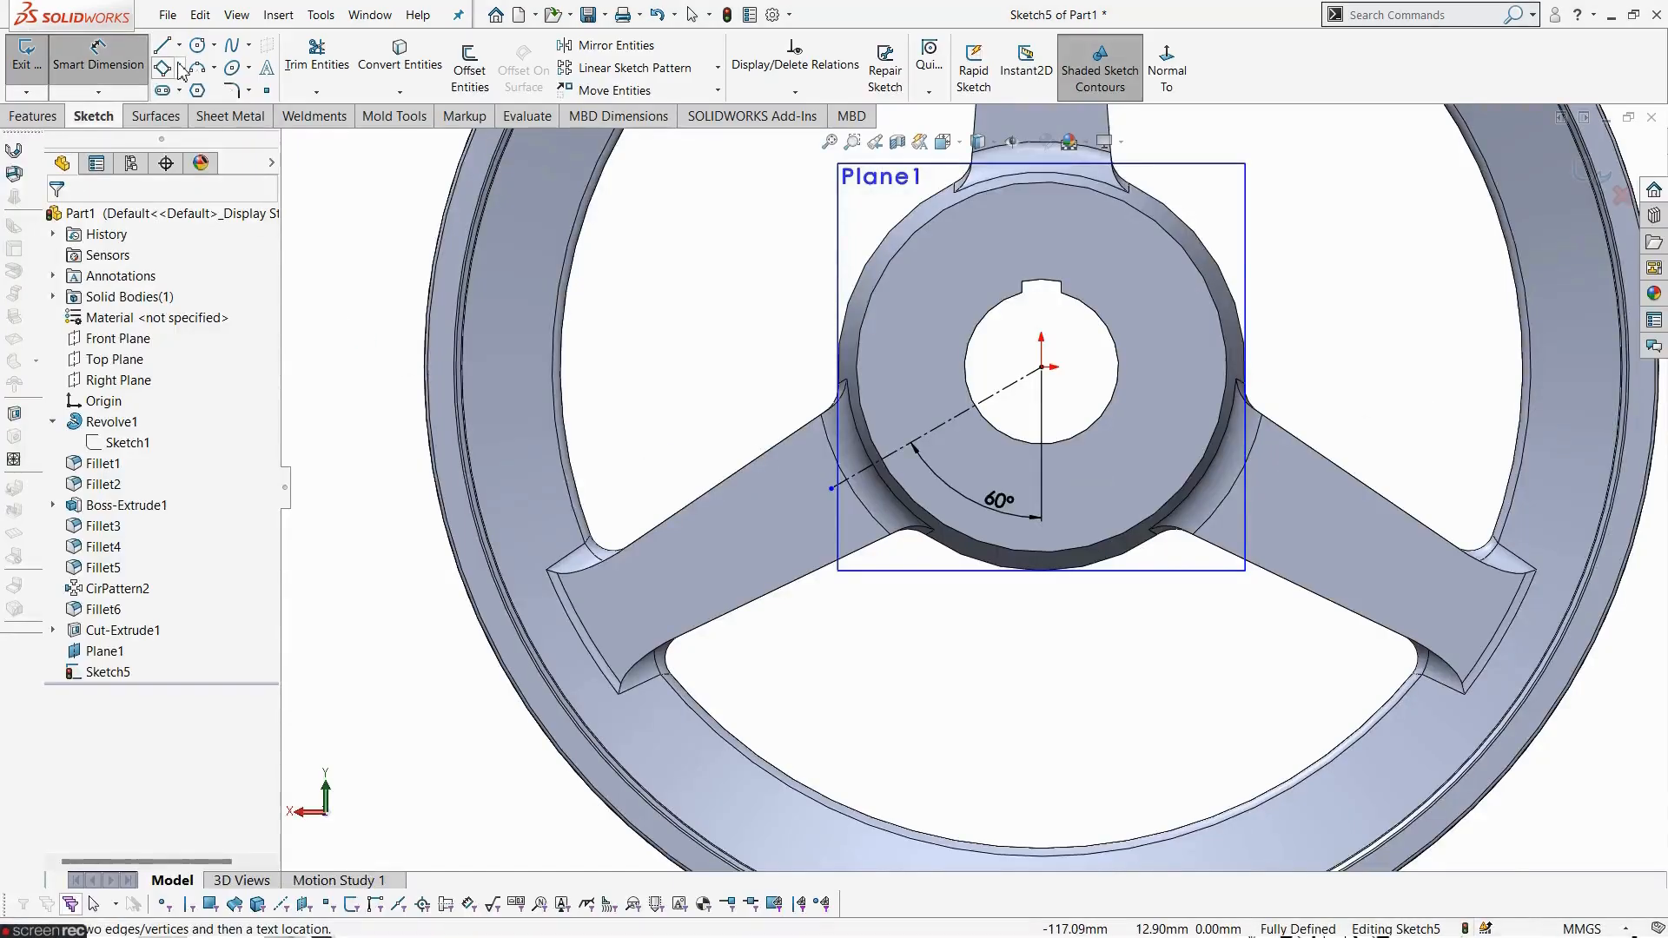
# - Draw a 3 Point Center Rectangle along the centerline, from the hub's outer edge to about 28 mm inward
pyautogui.click(180, 68)
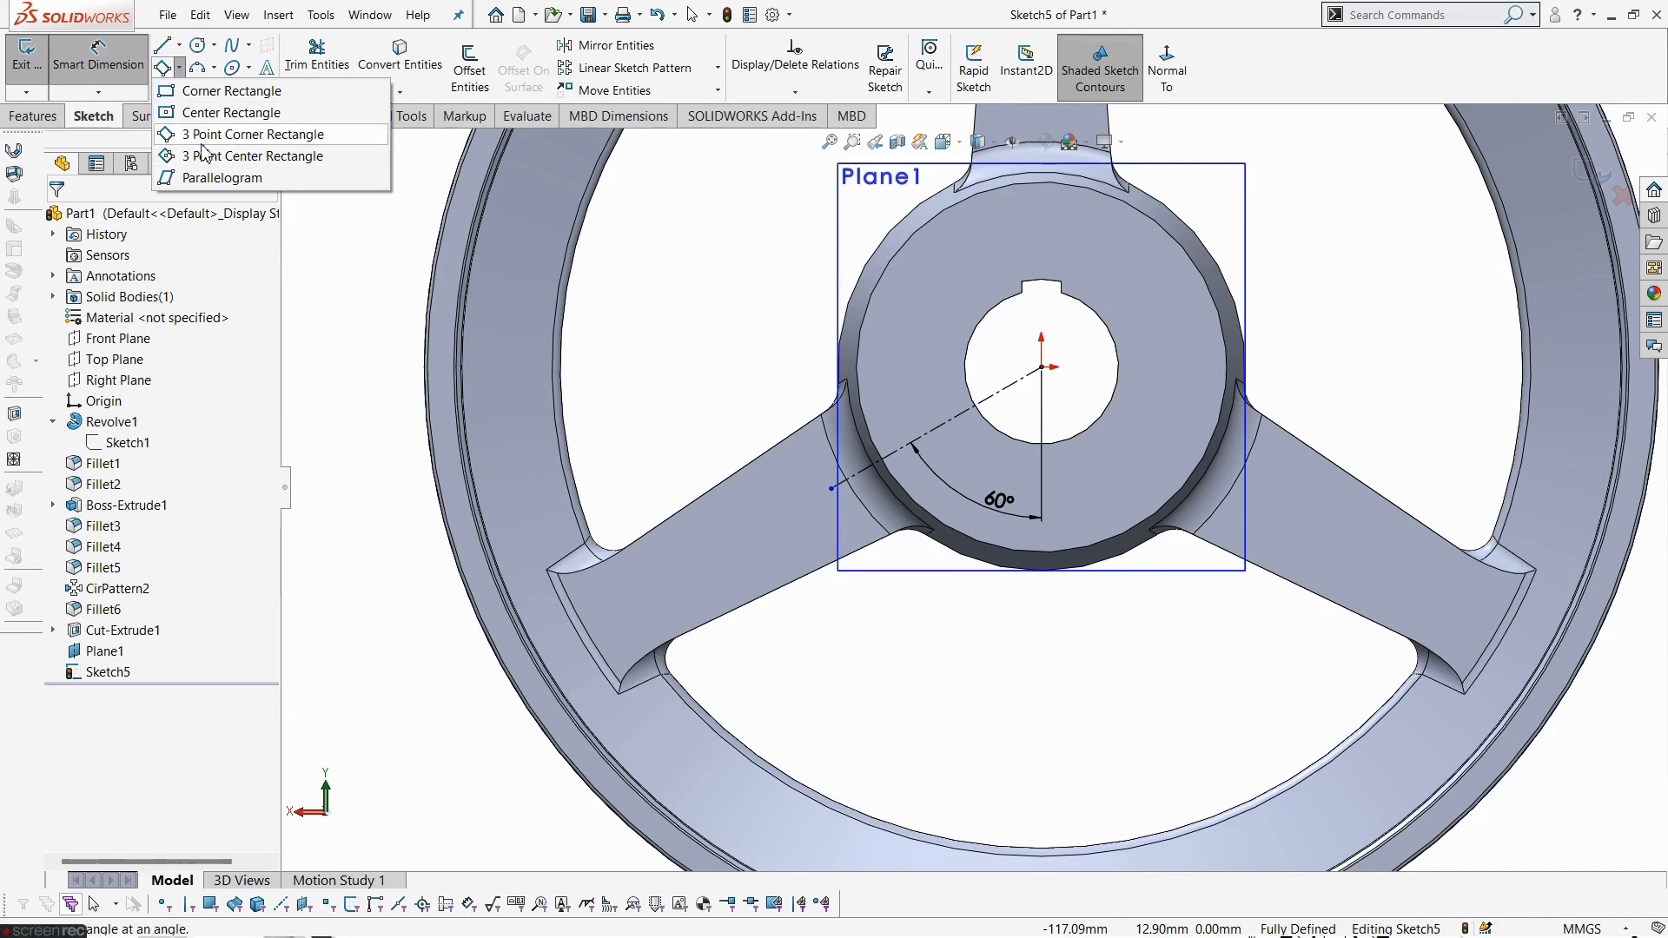
pyautogui.click(238, 135)
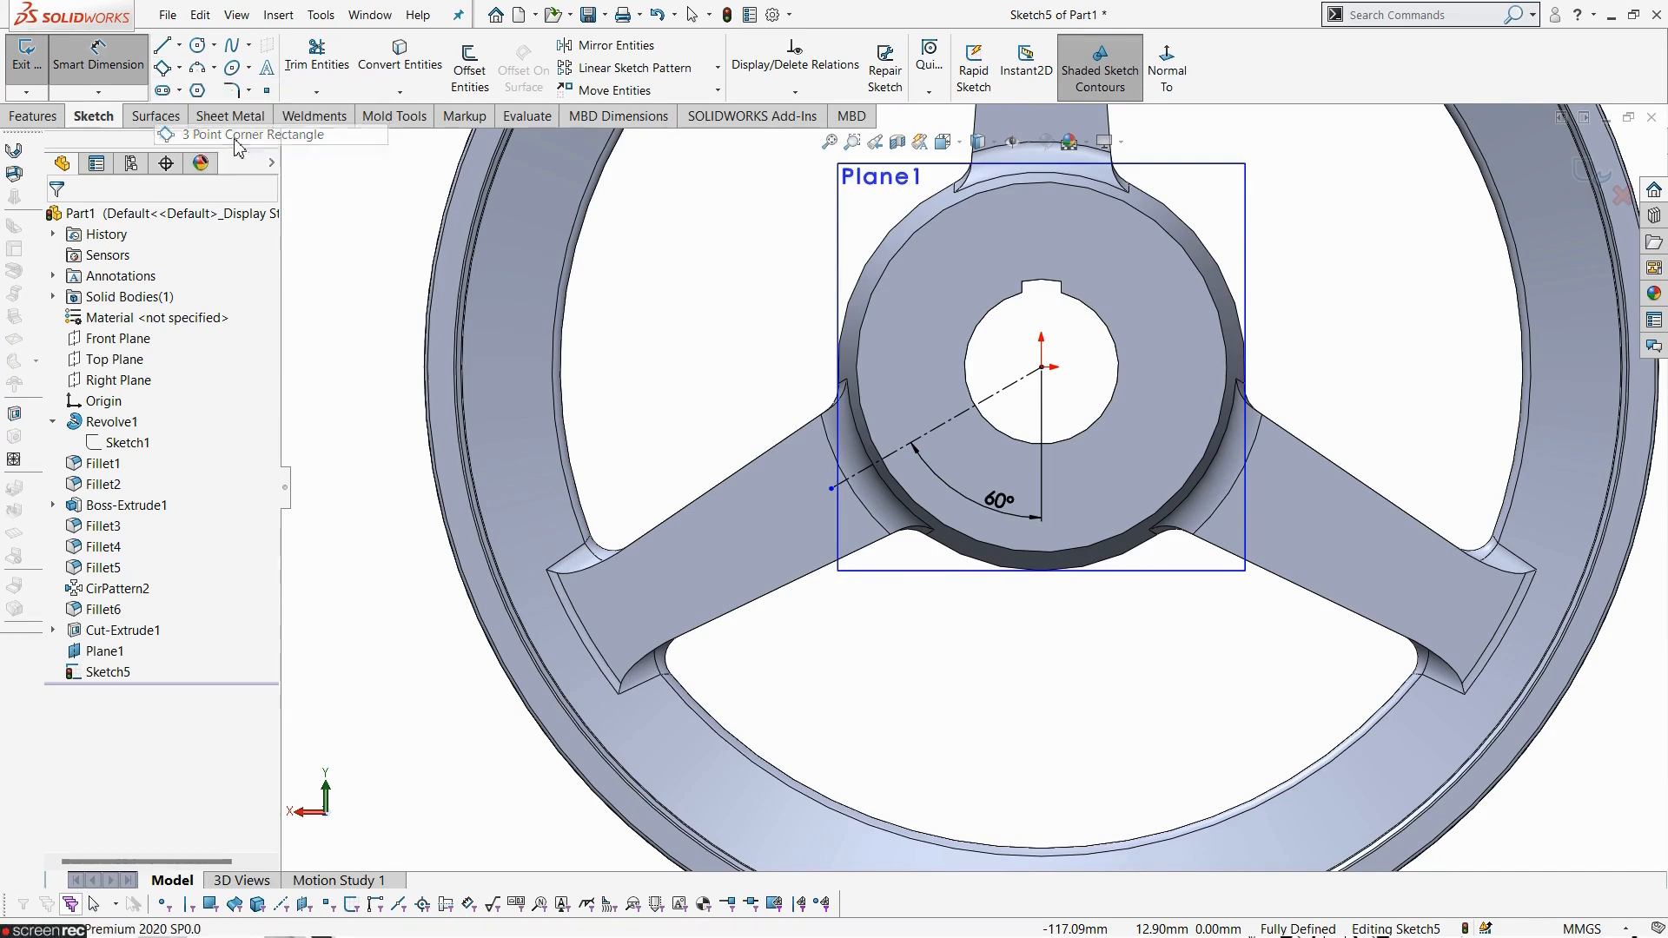
pyautogui.scroll(-3, 1033, 482)
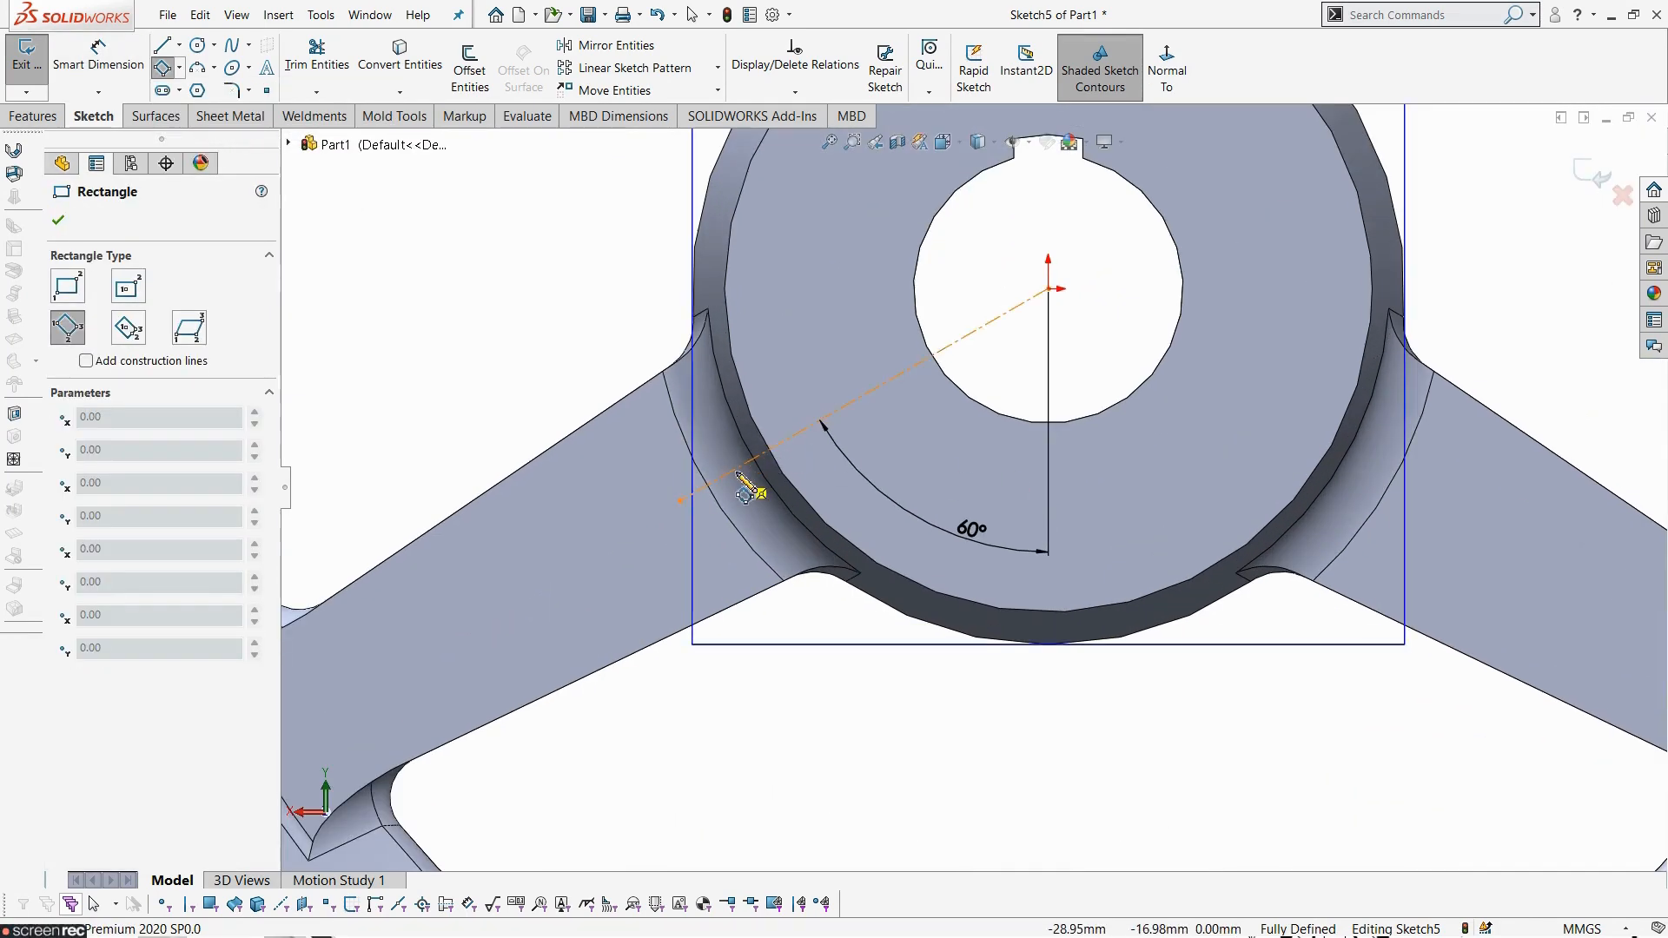
pyautogui.click(738, 474)
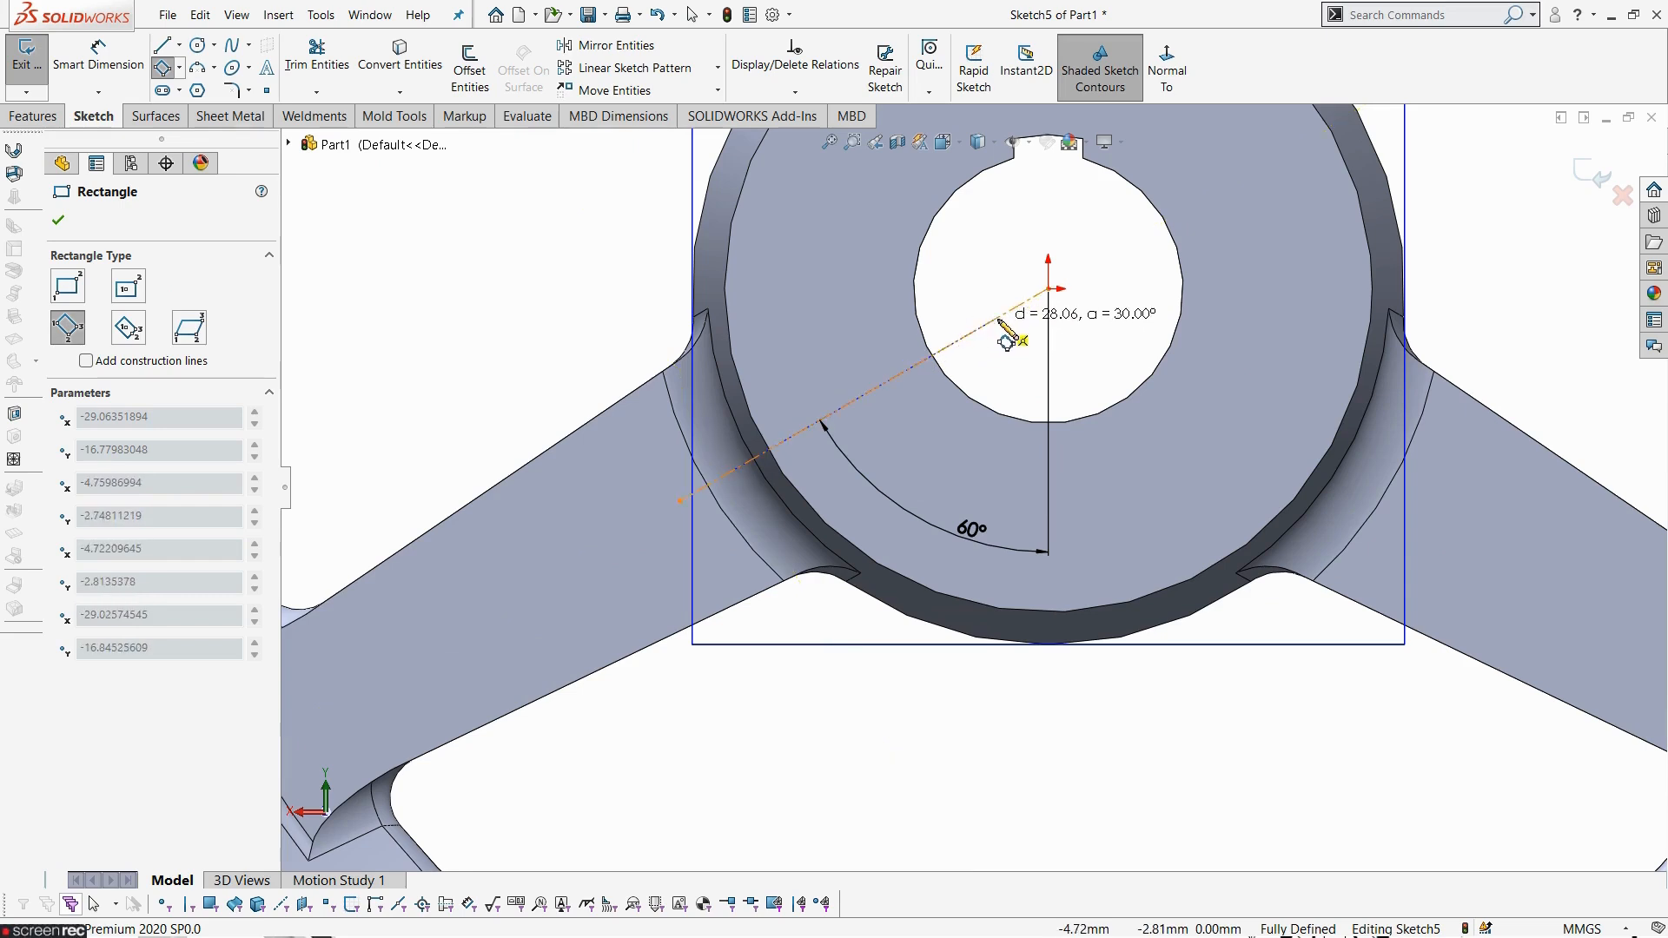
pyautogui.click(1003, 335)
pyautogui.click(976, 281)
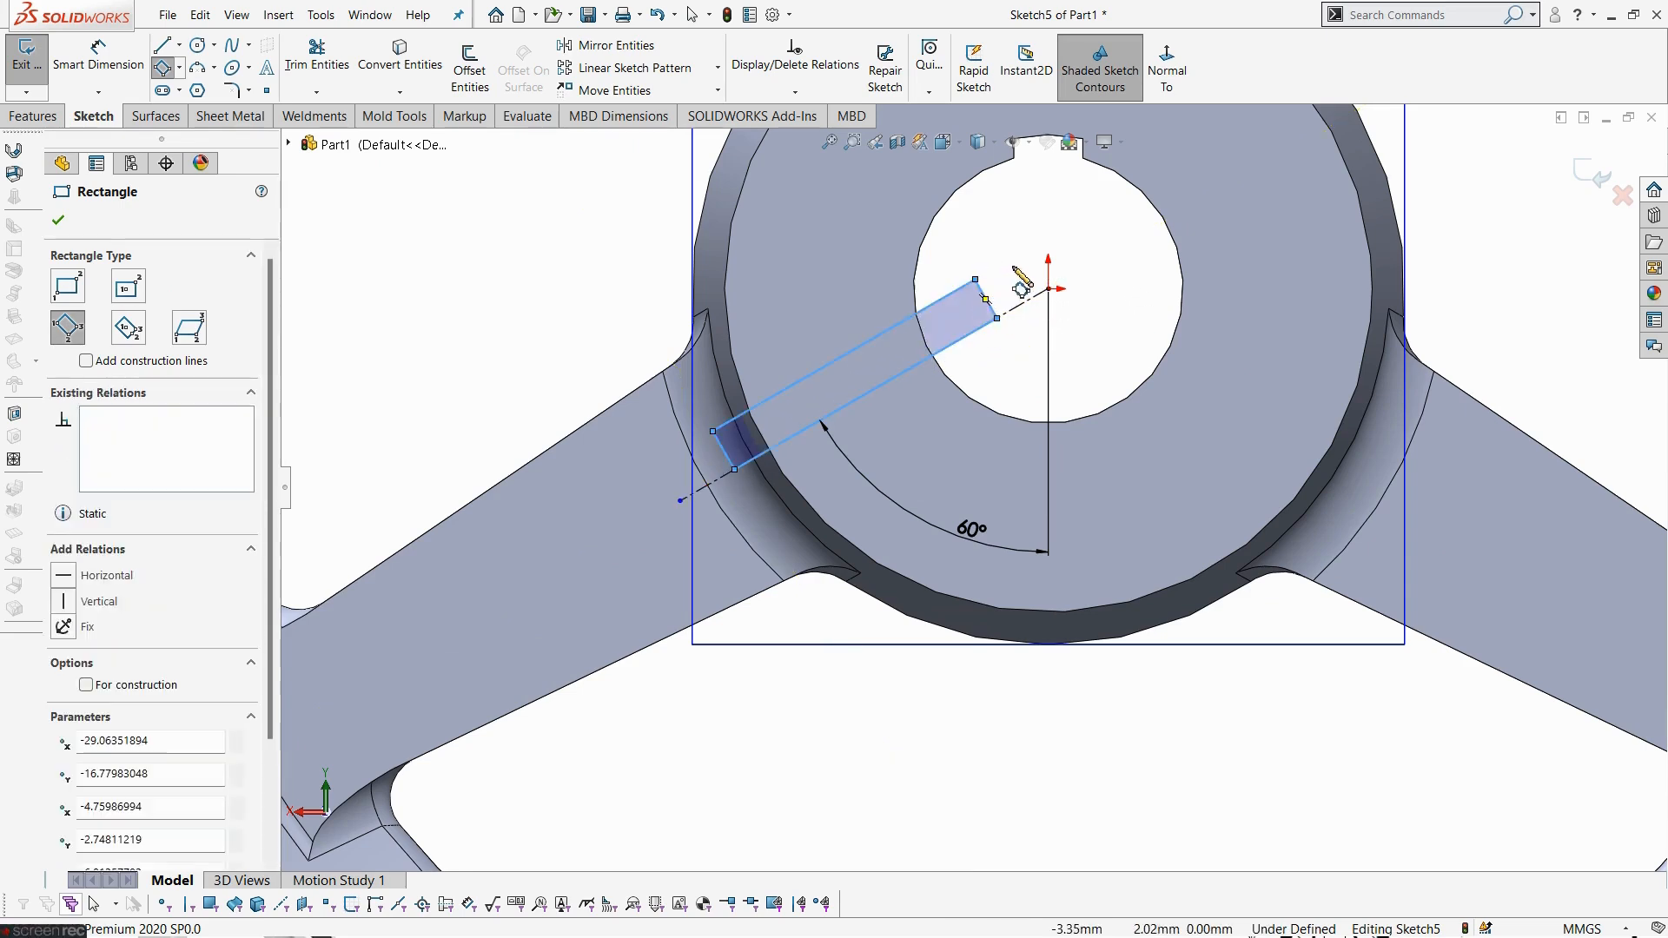
pyautogui.press('Escape')
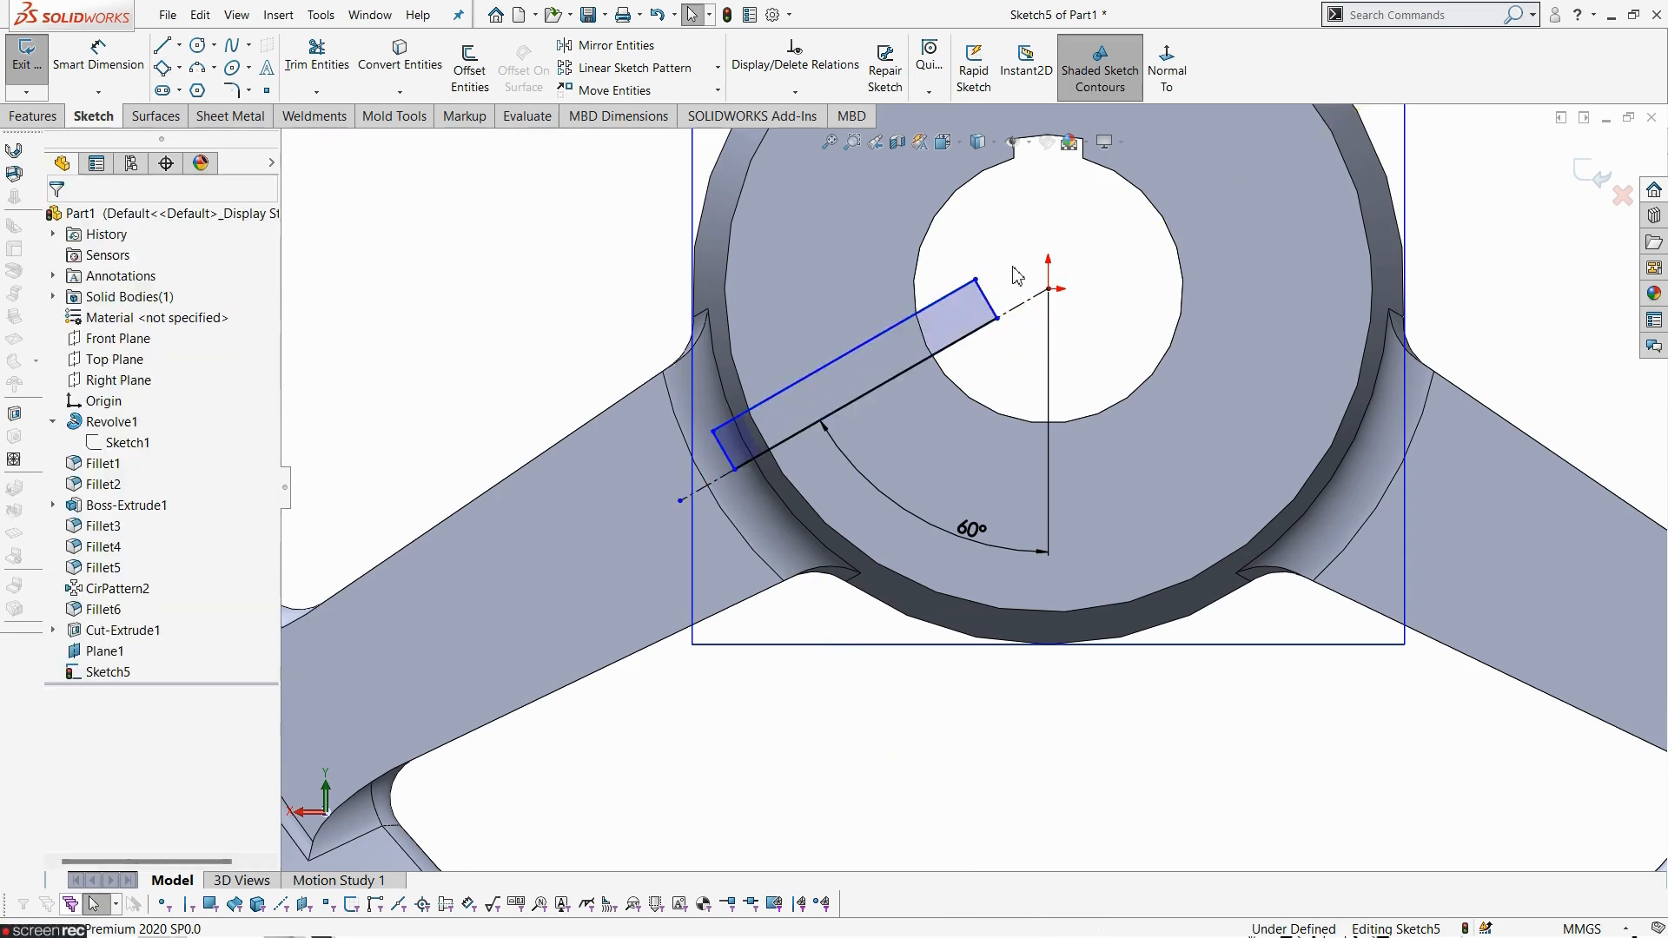
# - Dimension the rectangle's short side as 3 mm
pyautogui.click(124, 63)
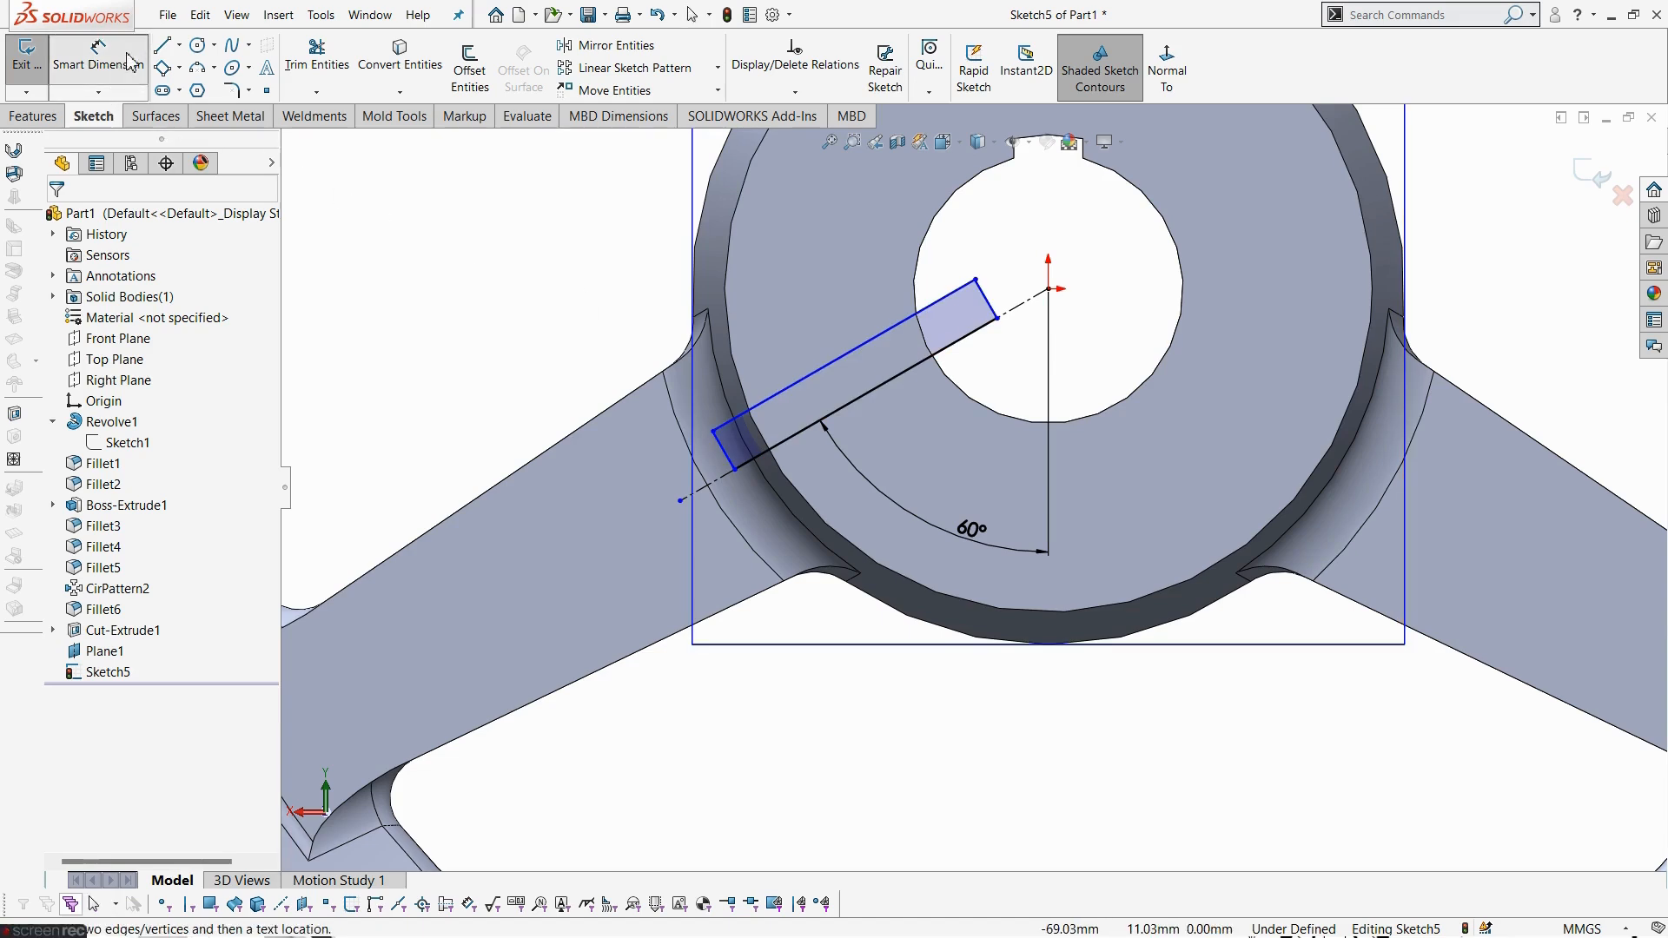
pyautogui.click(987, 304)
pyautogui.click(1015, 253)
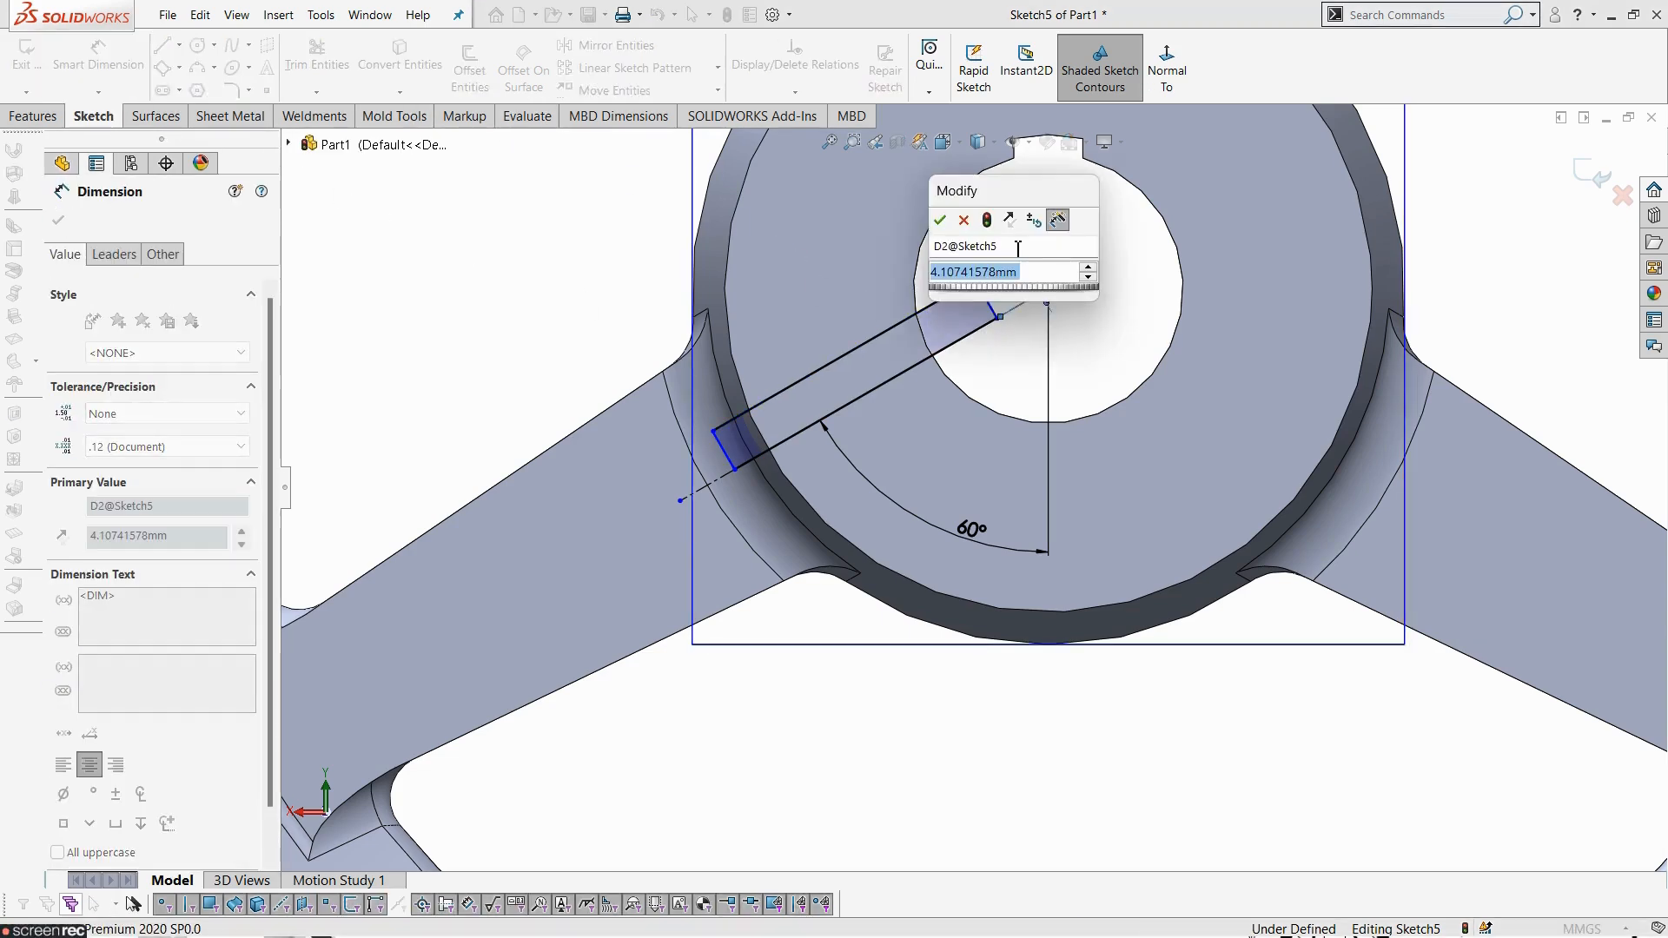
pyautogui.write('3')
pyautogui.press('Return')
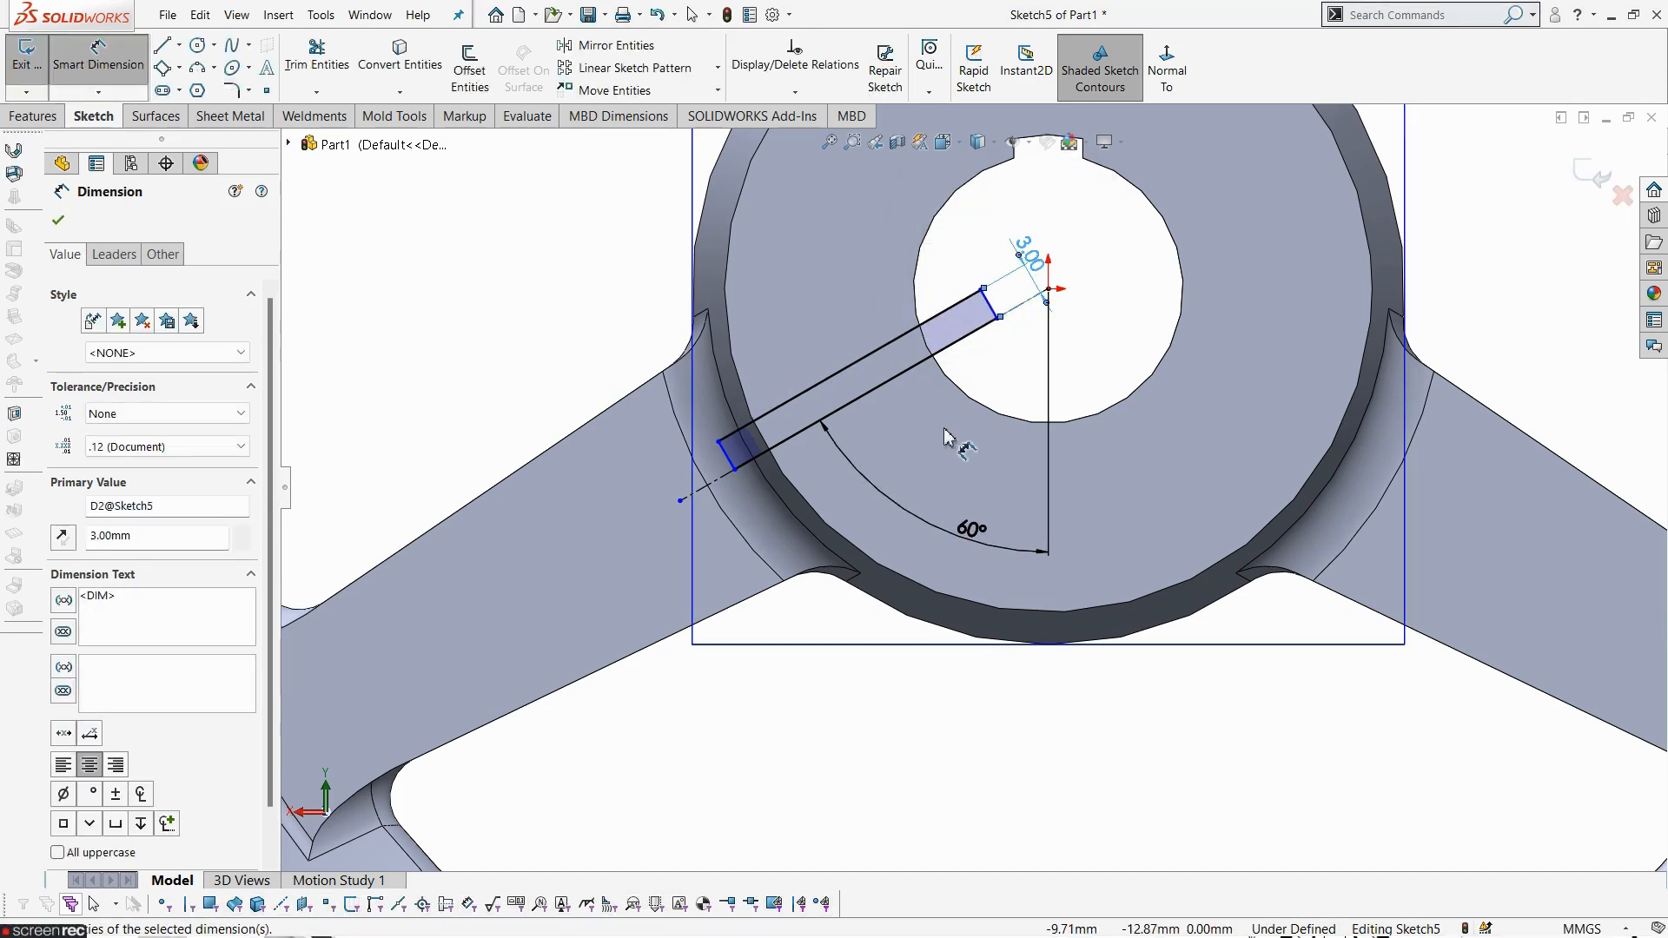
pyautogui.press('Escape')
pyautogui.scroll(4, 944, 427)
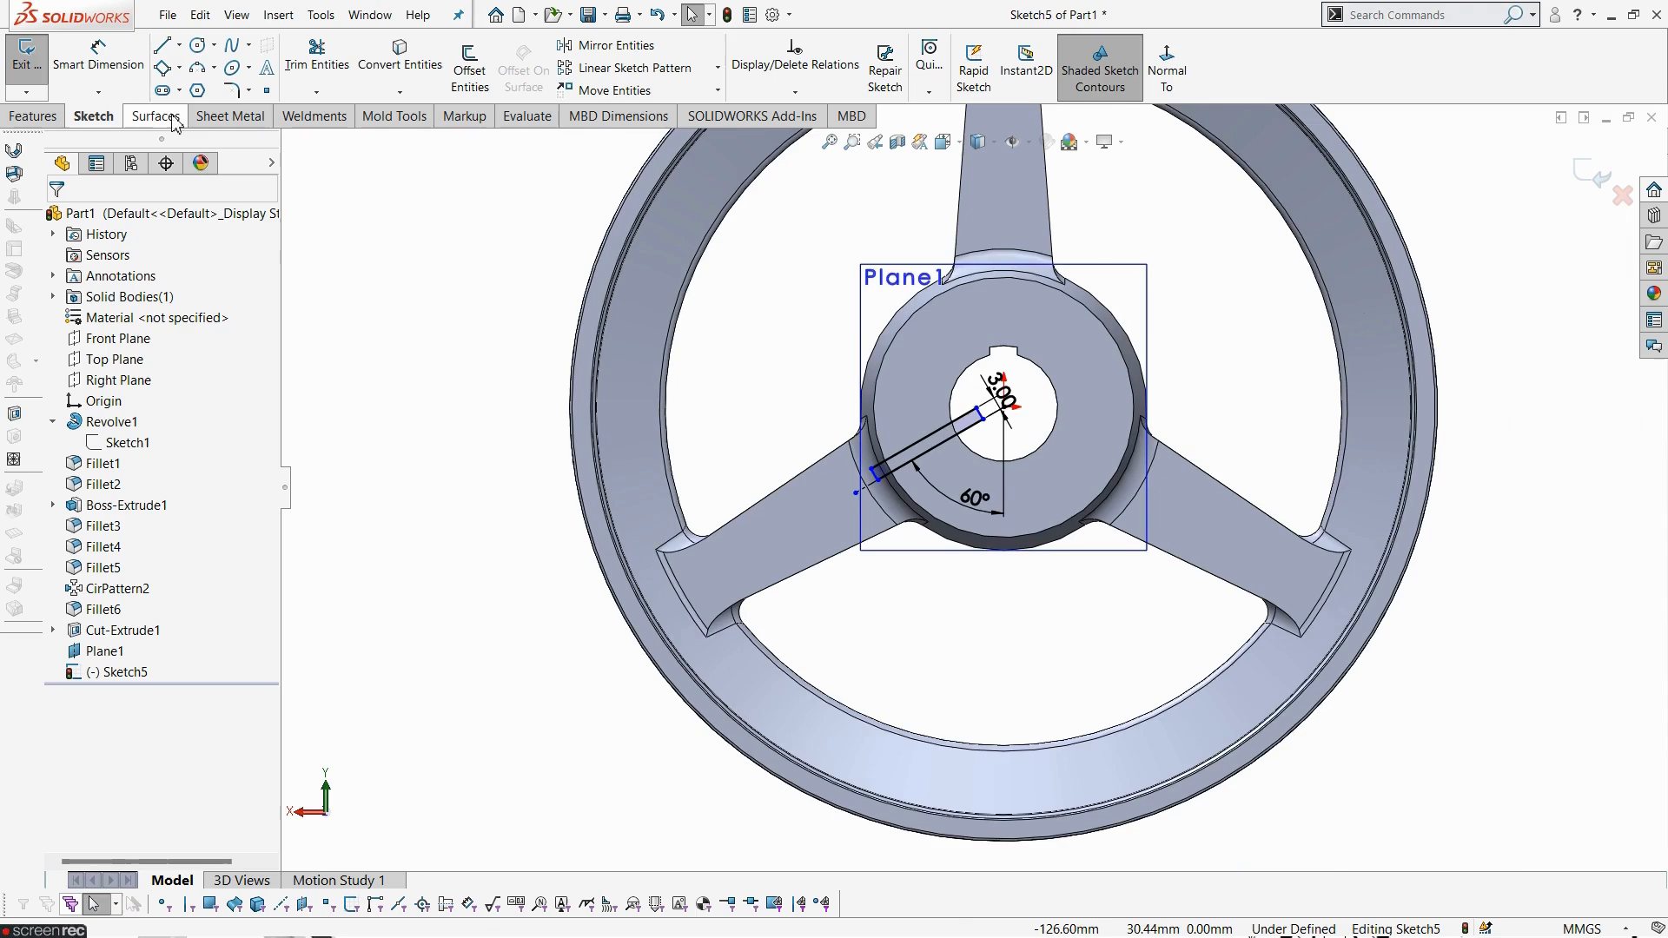
# - Exit the sketch and create a 360° Revolved Cut around the centerline to form the radial hole
pyautogui.click(26, 56)
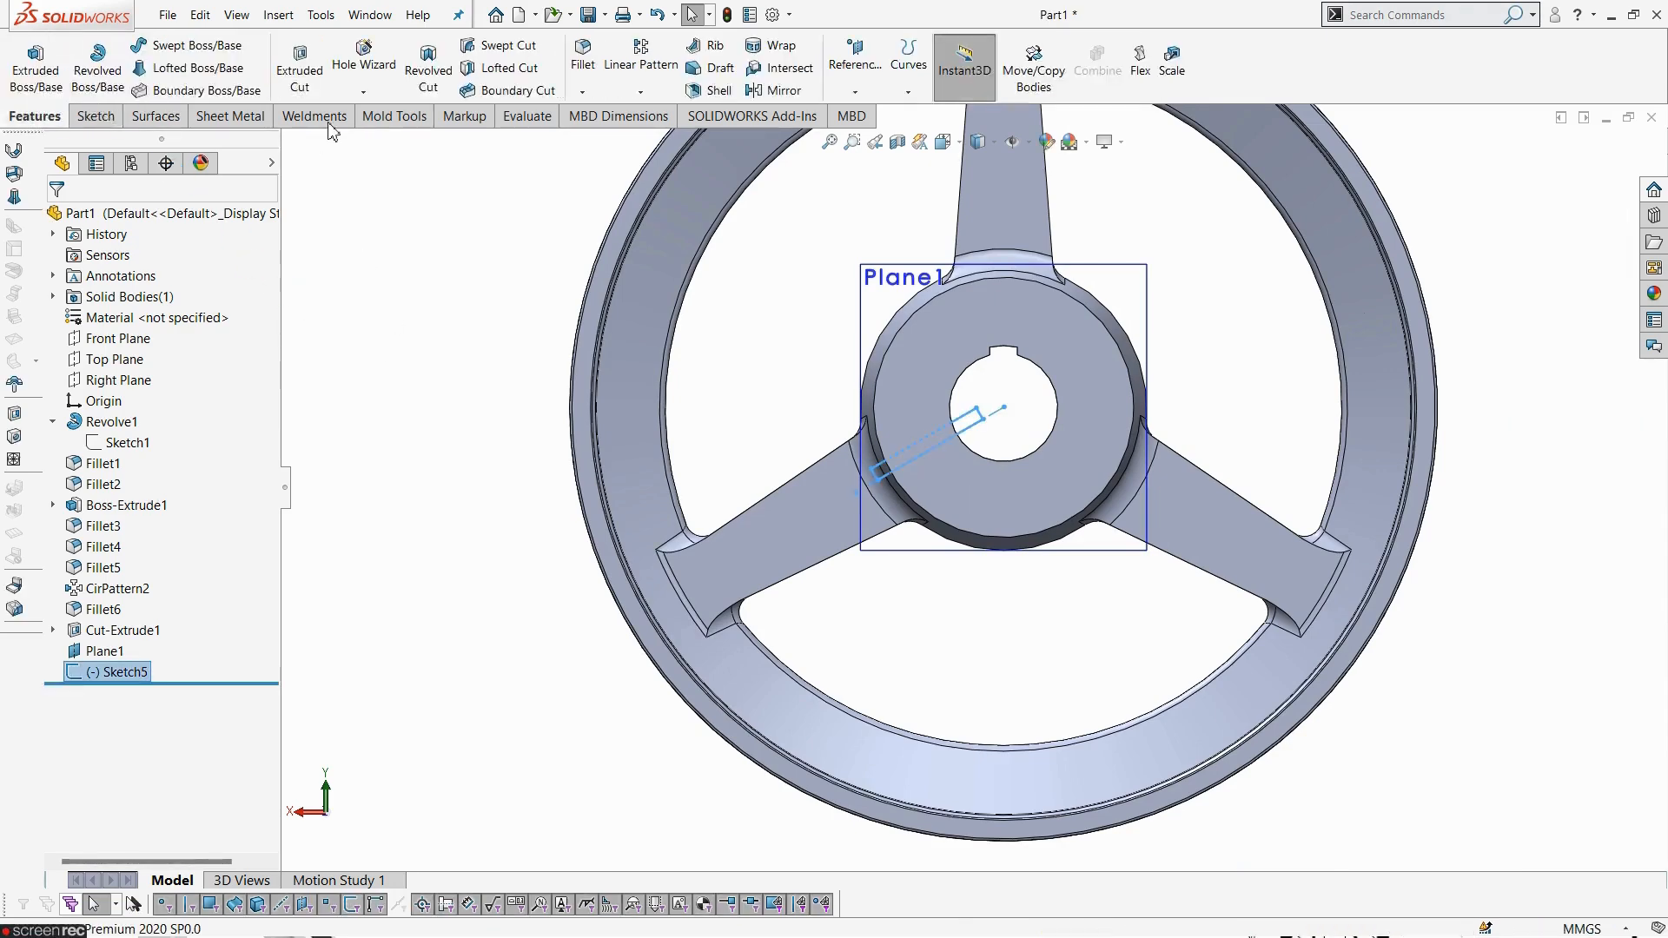
pyautogui.click(430, 78)
pyautogui.scroll(-4, 993, 458)
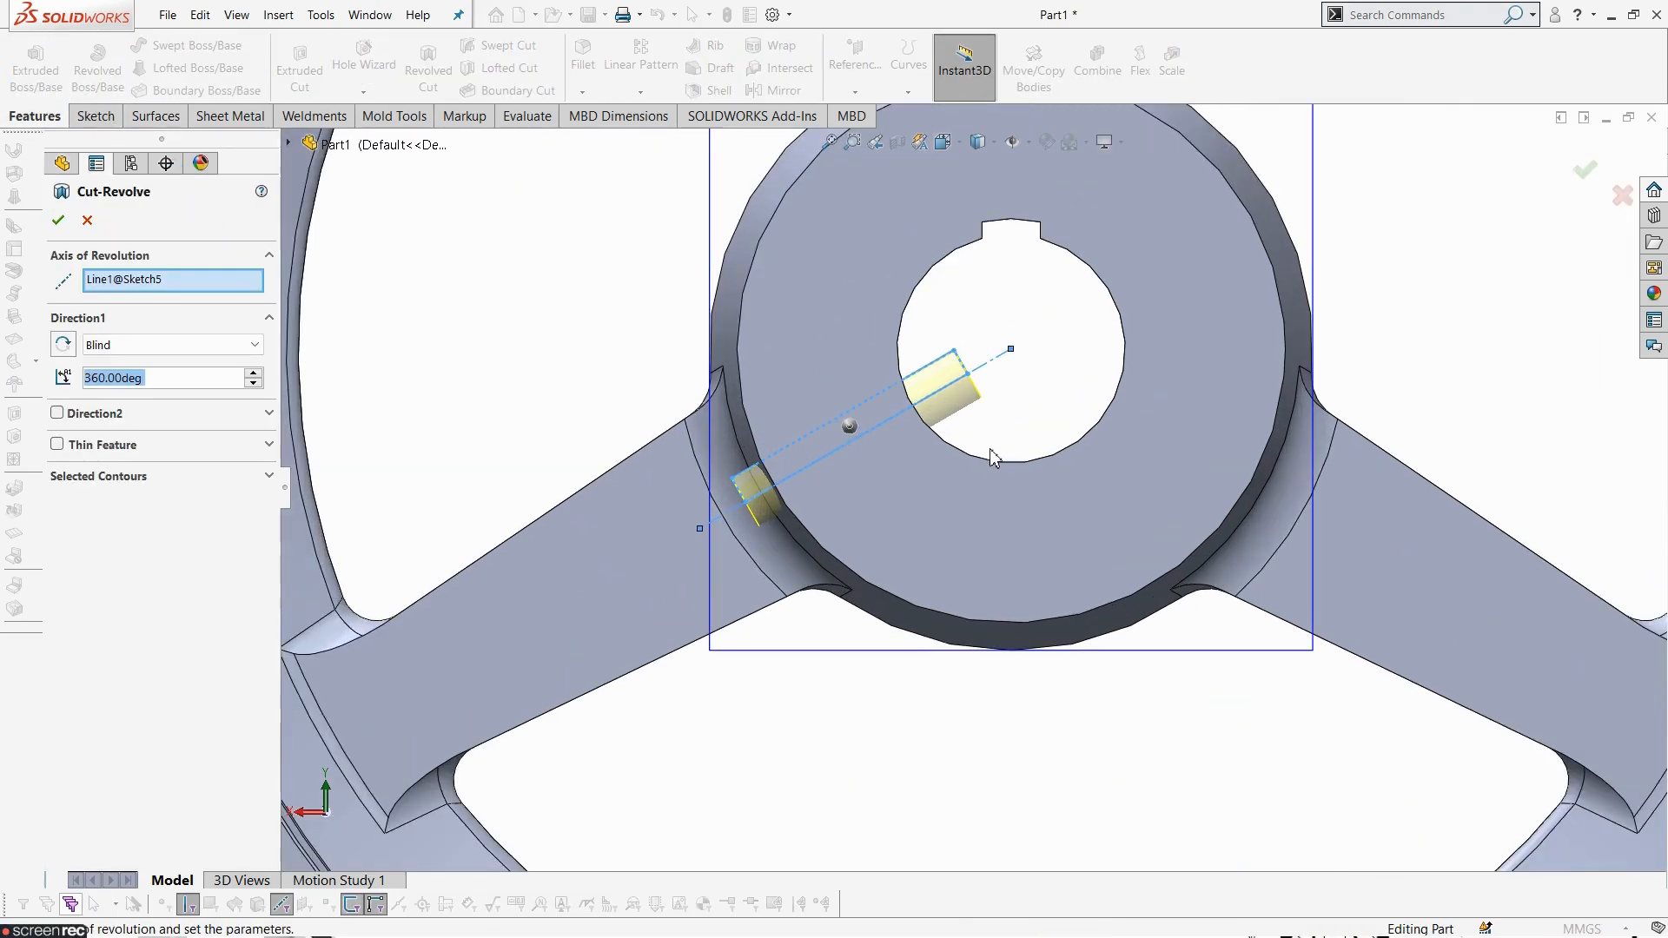
pyautogui.click(132, 285)
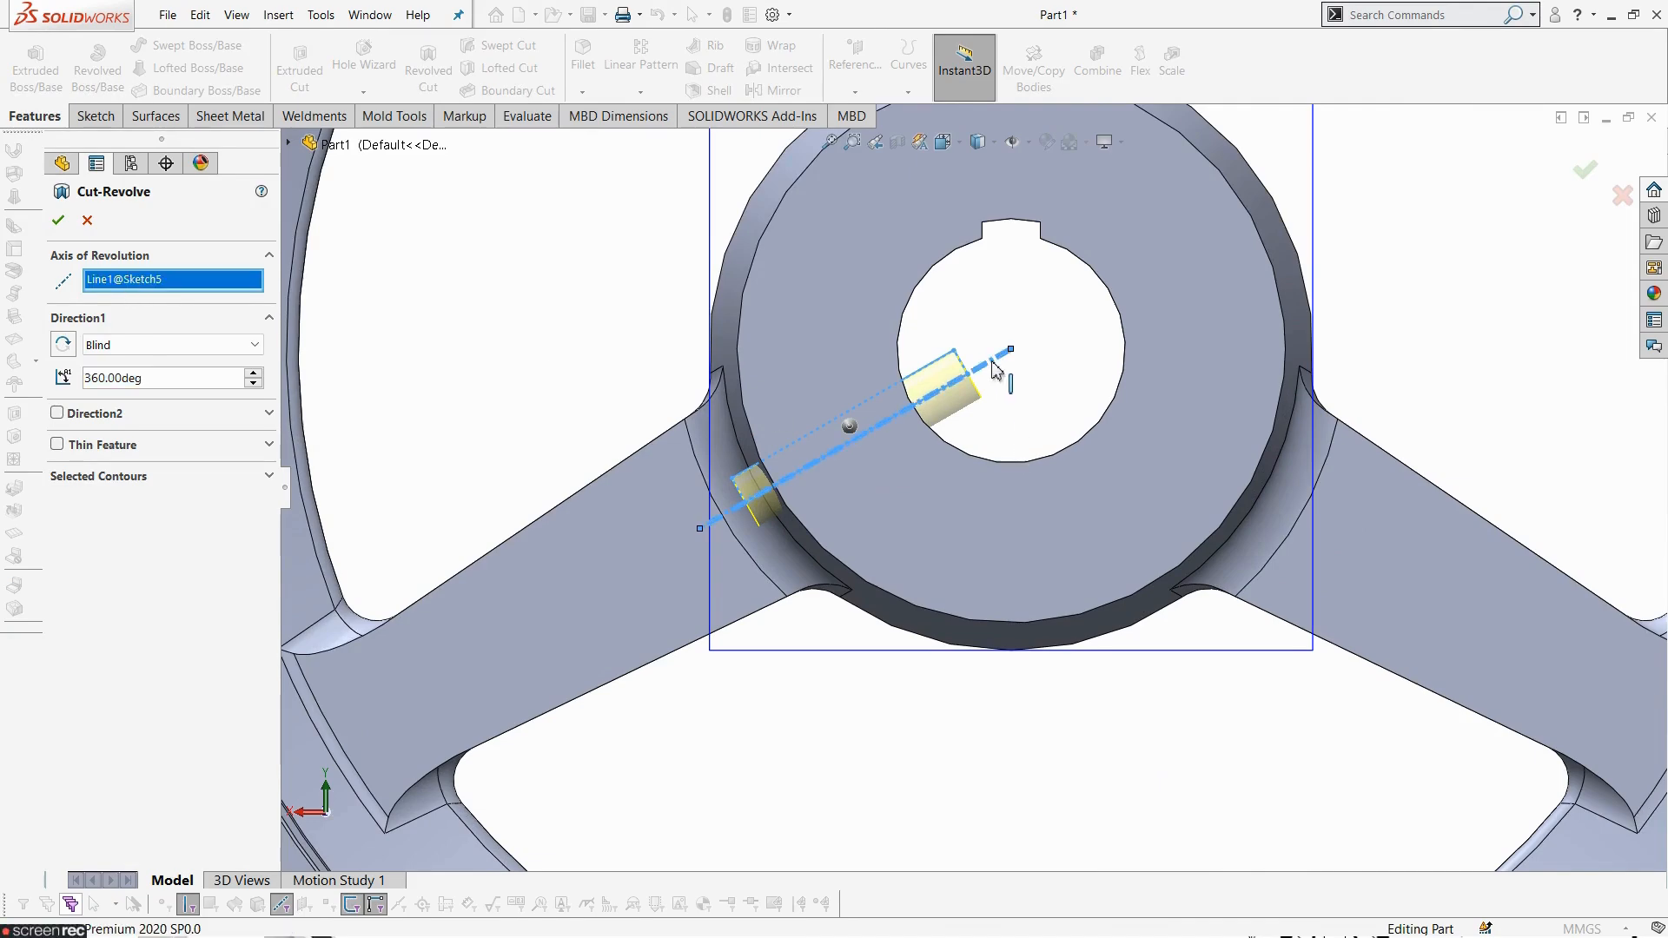
pyautogui.rightClick(235, 287)
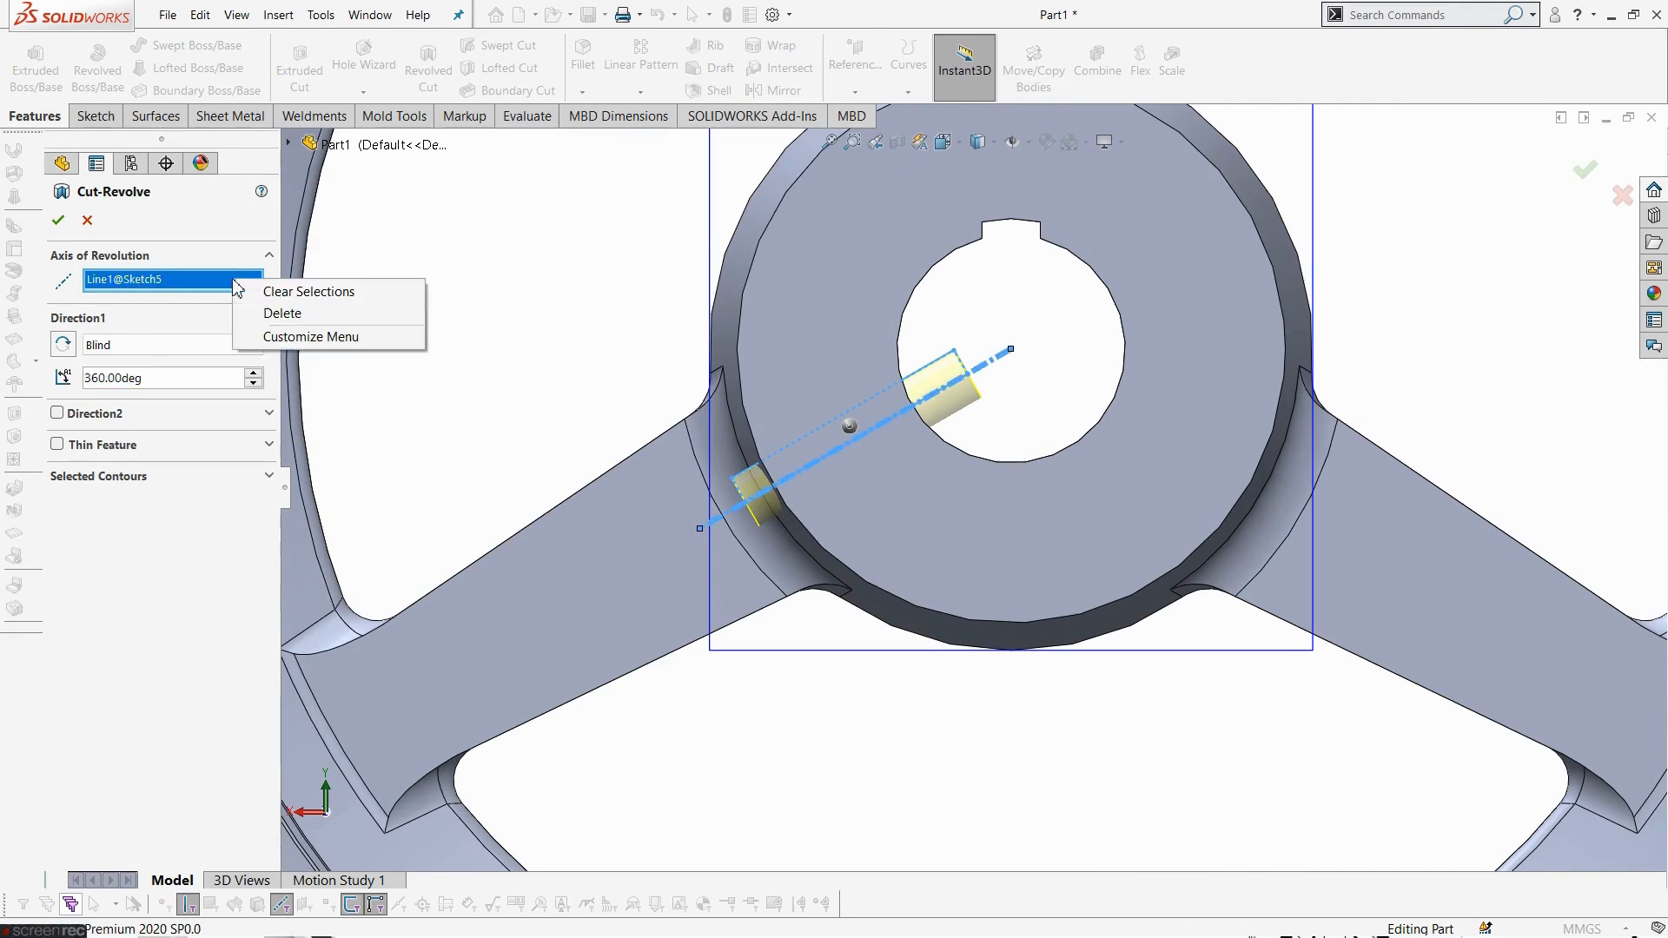
pyautogui.click(272, 315)
pyautogui.click(997, 363)
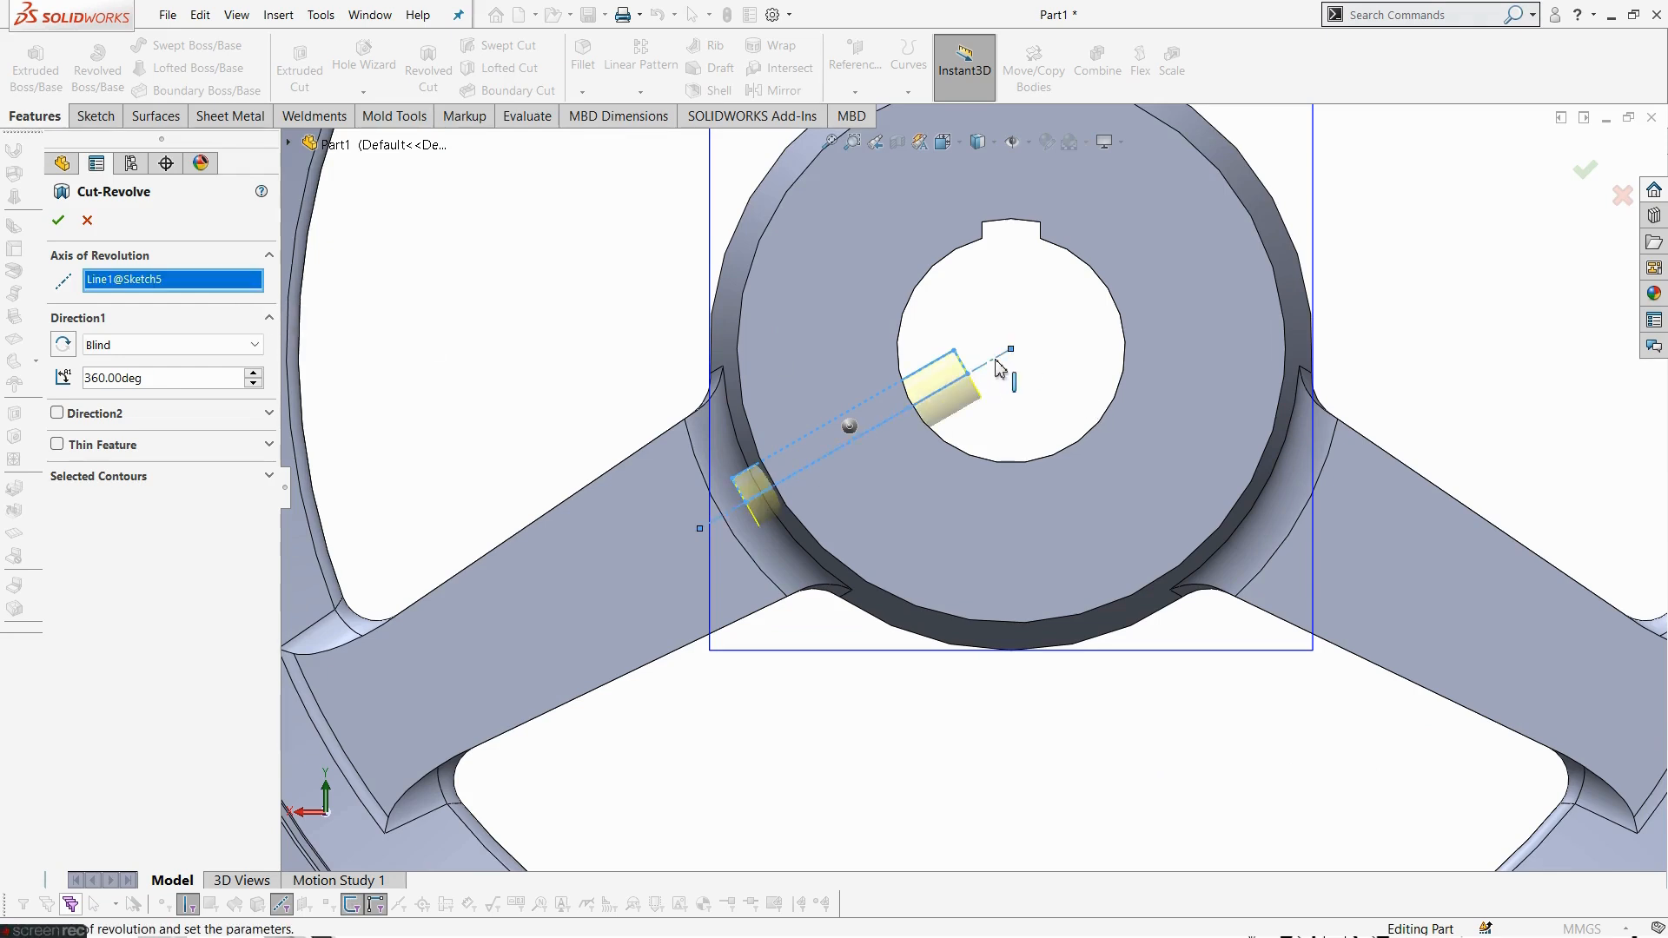
pyautogui.click(57, 220)
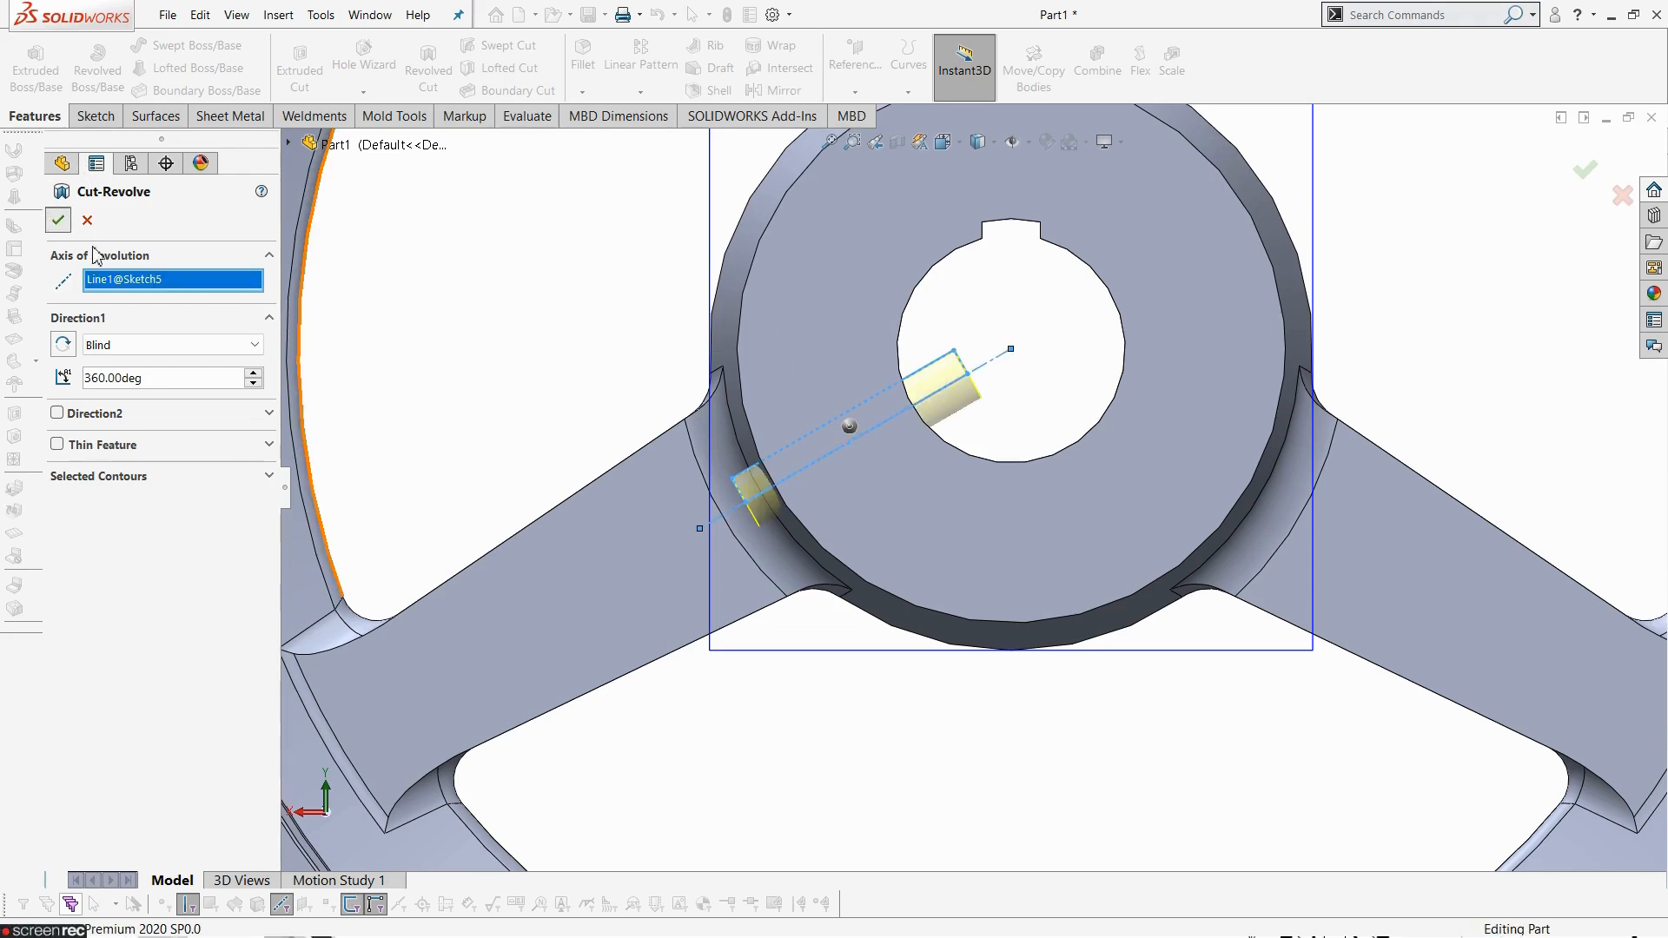
# - Hide the Plane1 reference plane
pyautogui.click(1169, 798)
pyautogui.scroll(2, 846, 732)
pyautogui.moveTo(888, 640); pyautogui.dragTo(678, 704, button='middle')
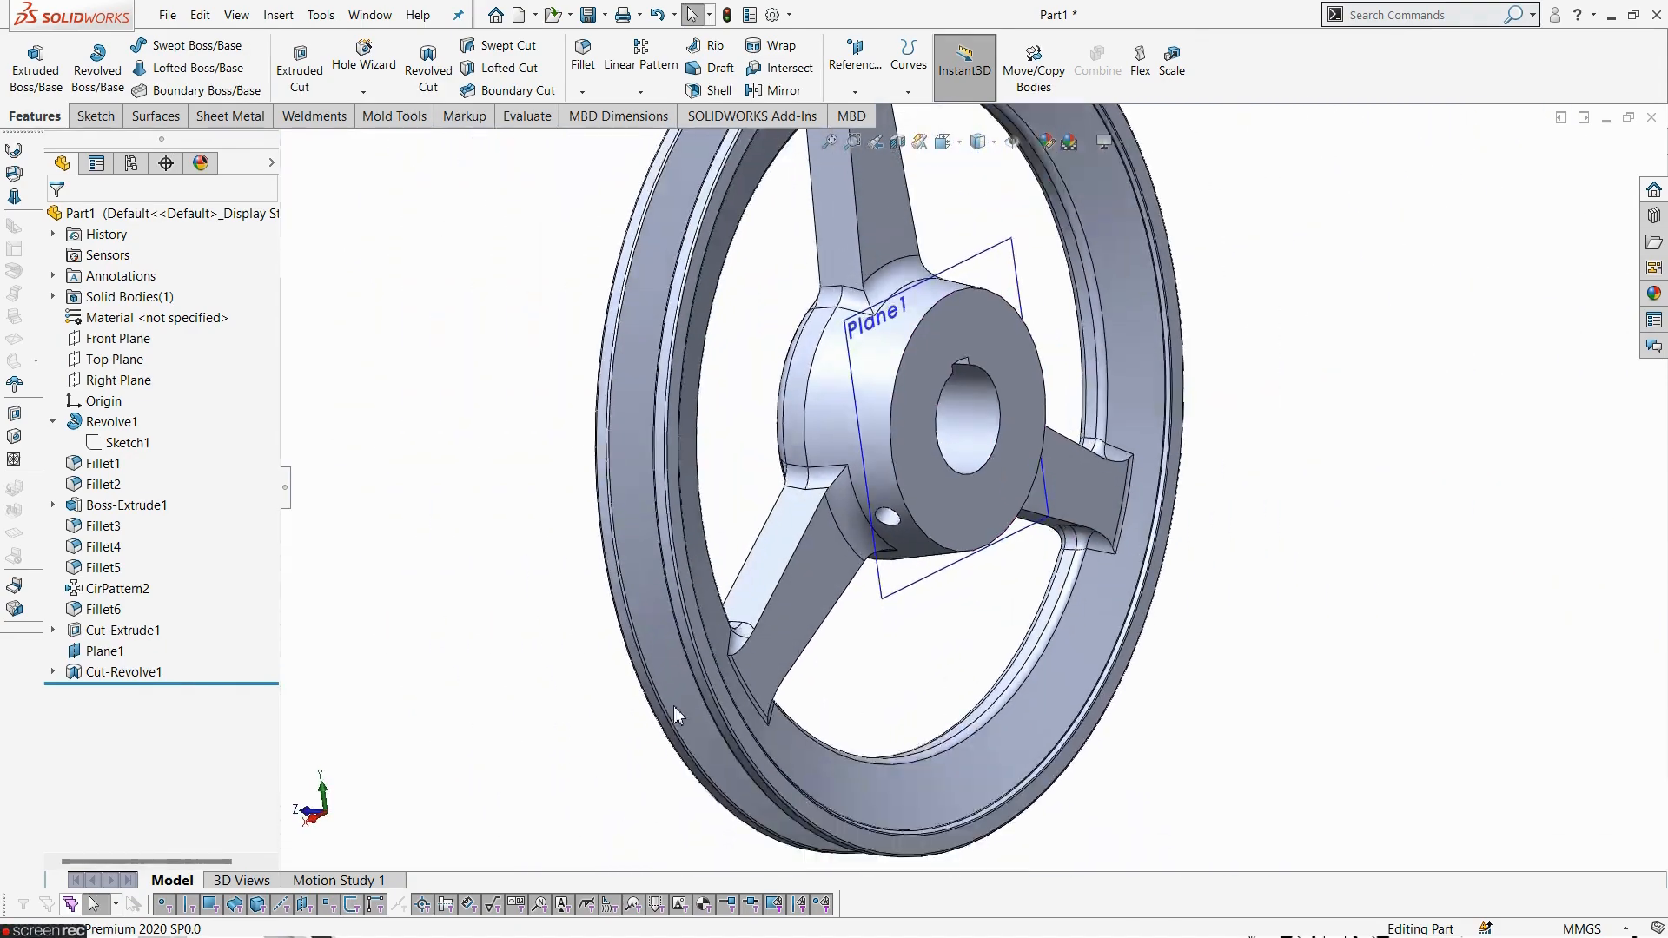
pyautogui.click(103, 651)
pyautogui.click(131, 627)
pyautogui.moveTo(339, 681); pyautogui.dragTo(1432, 145, button='middle')
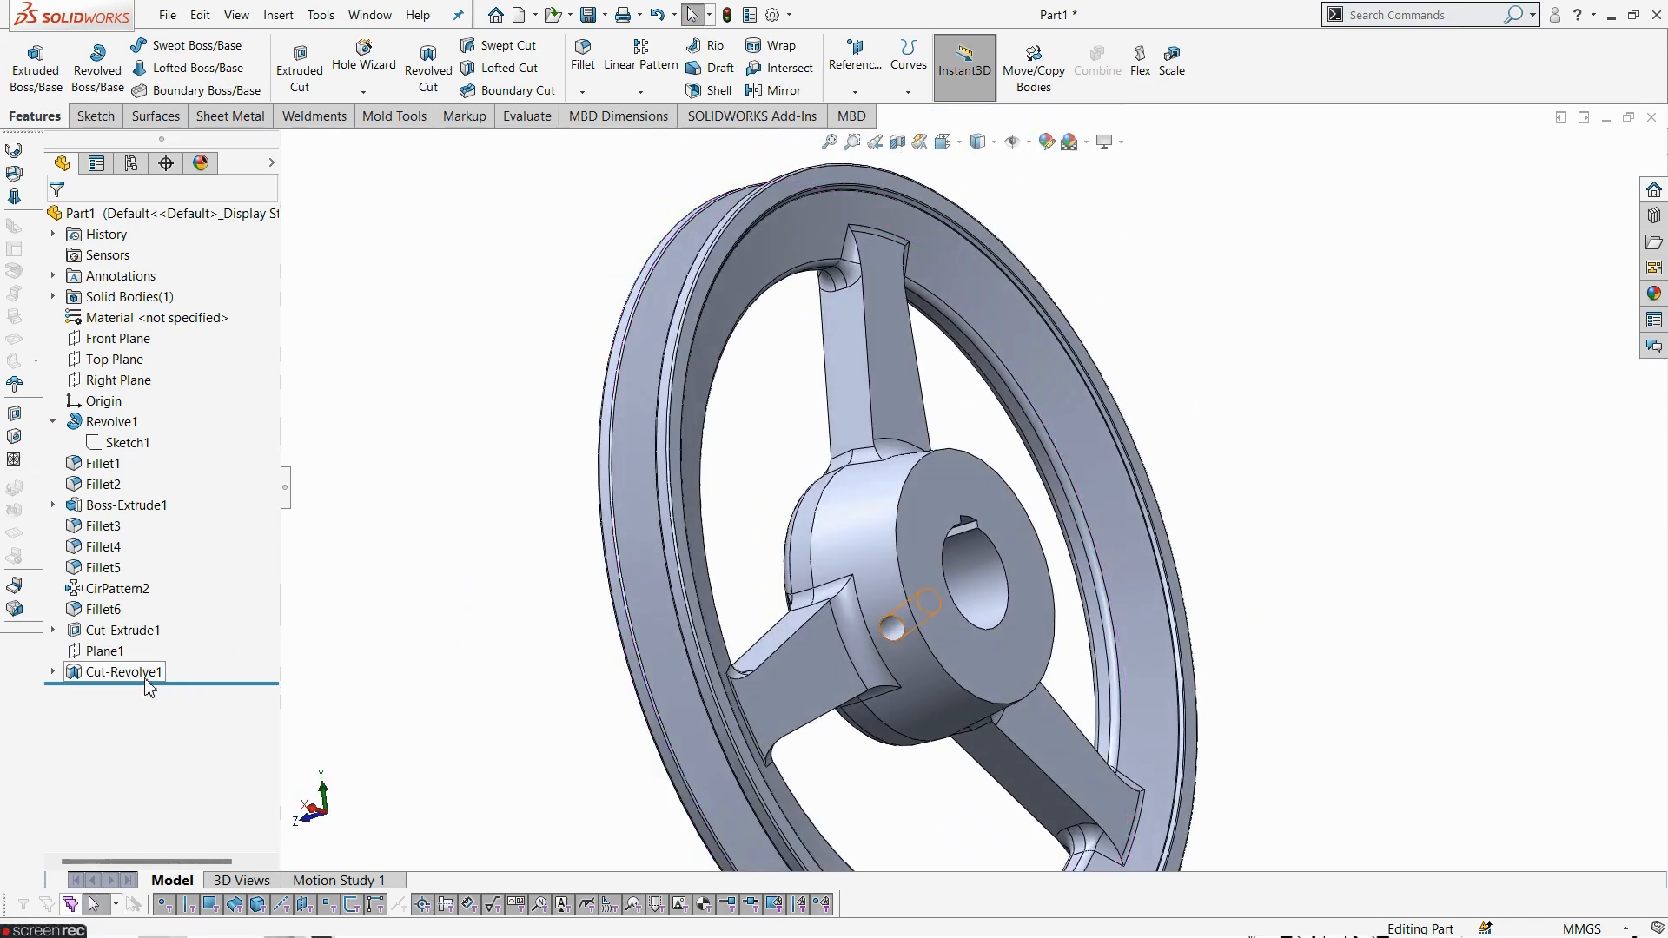
# - Mirror the revolved cut about the Right Plane to create the second radial hole
pyautogui.click(139, 674)
pyautogui.click(772, 92)
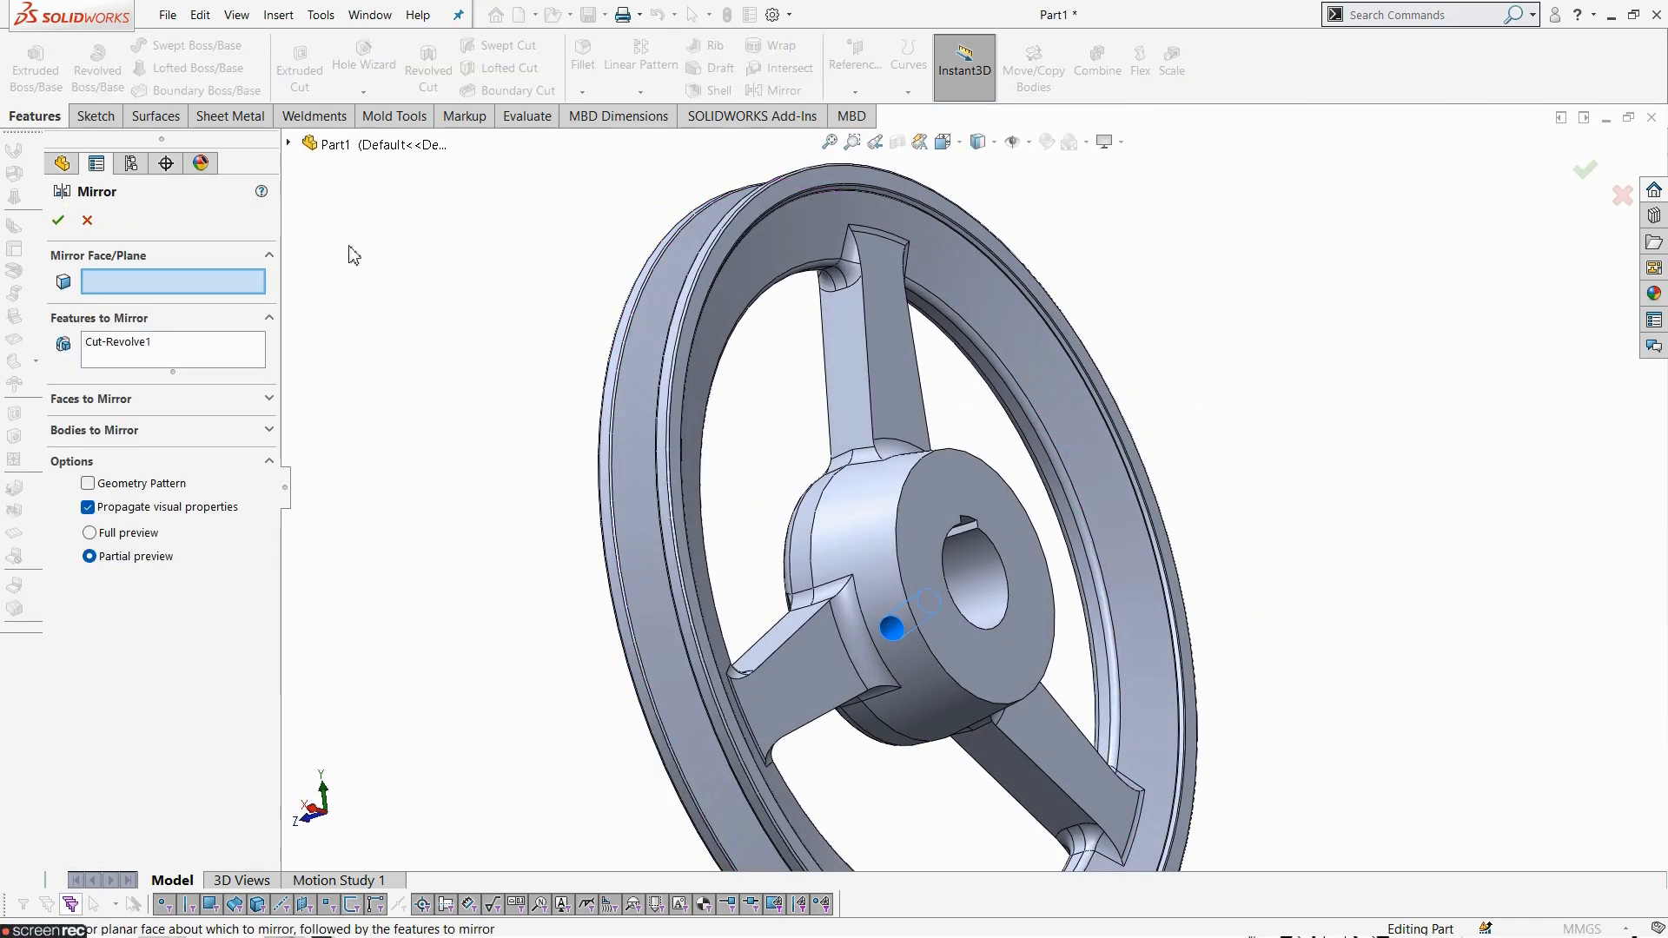
pyautogui.click(288, 142)
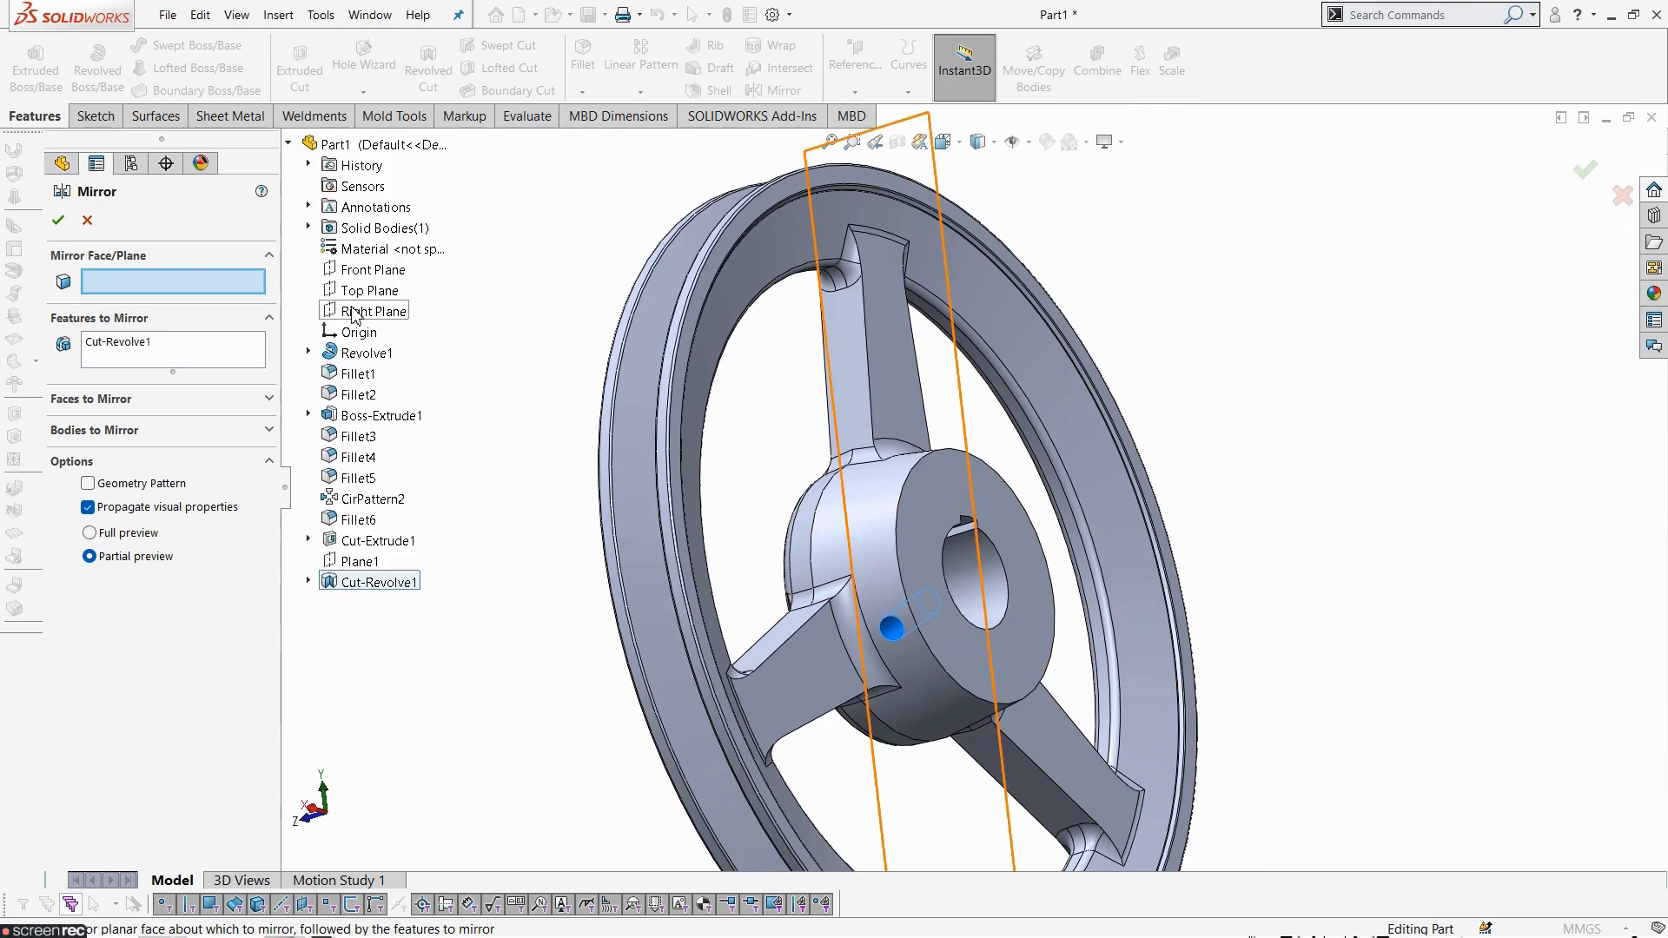
pyautogui.click(352, 311)
pyautogui.moveTo(792, 646); pyautogui.dragTo(602, 565, button='middle')
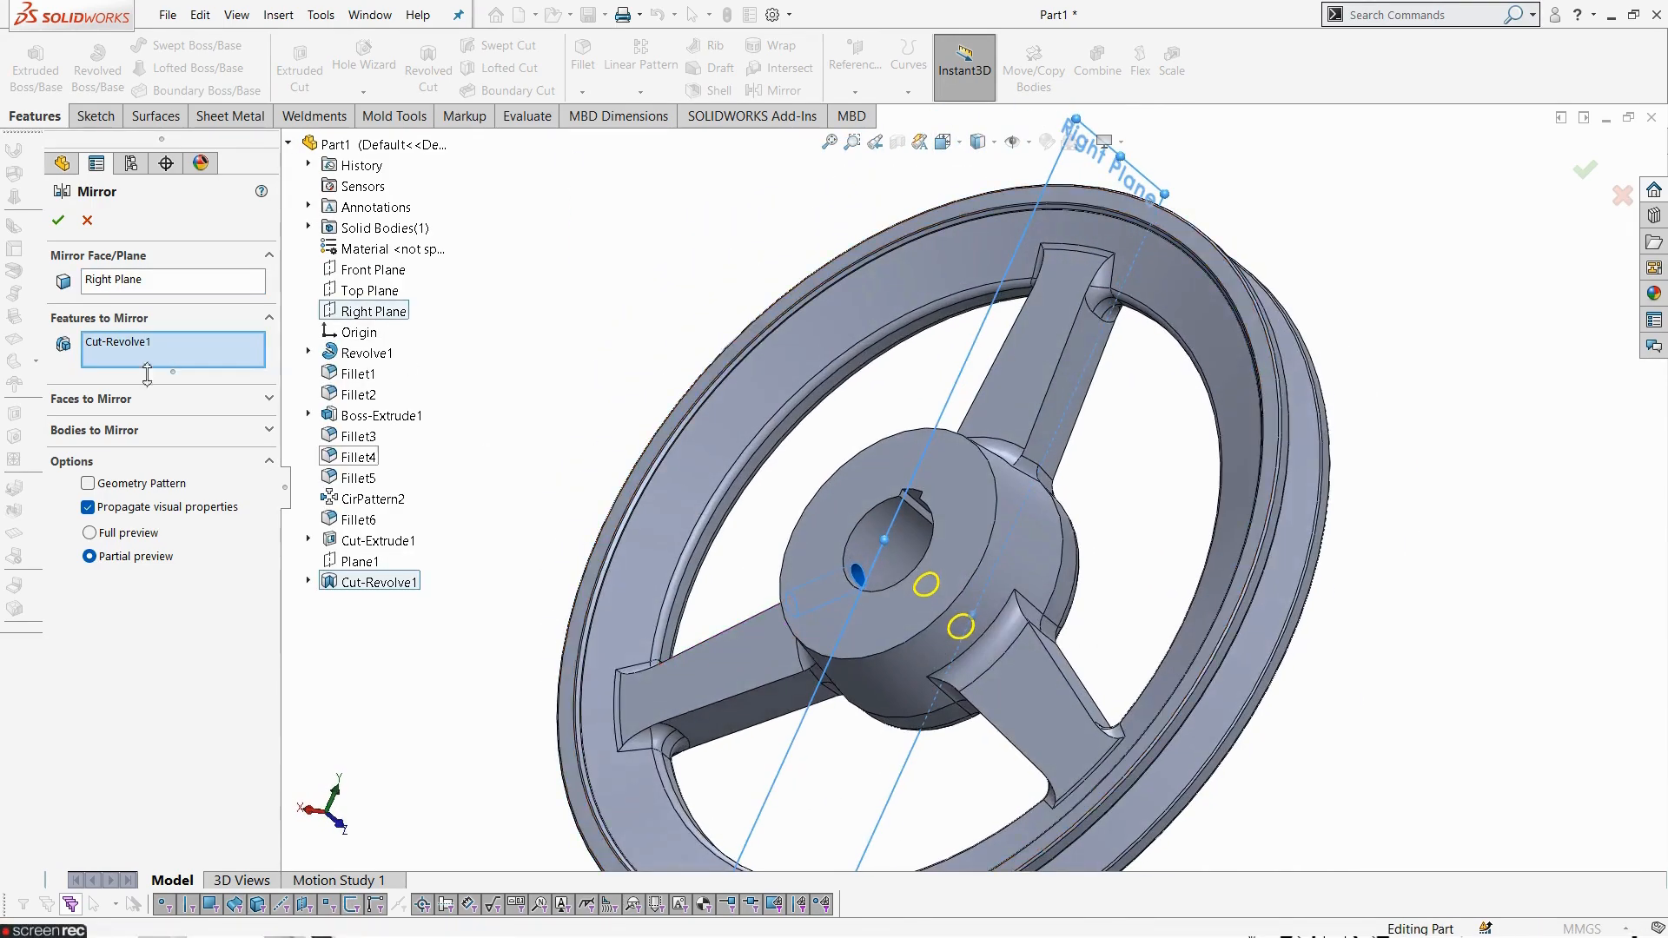
pyautogui.click(58, 220)
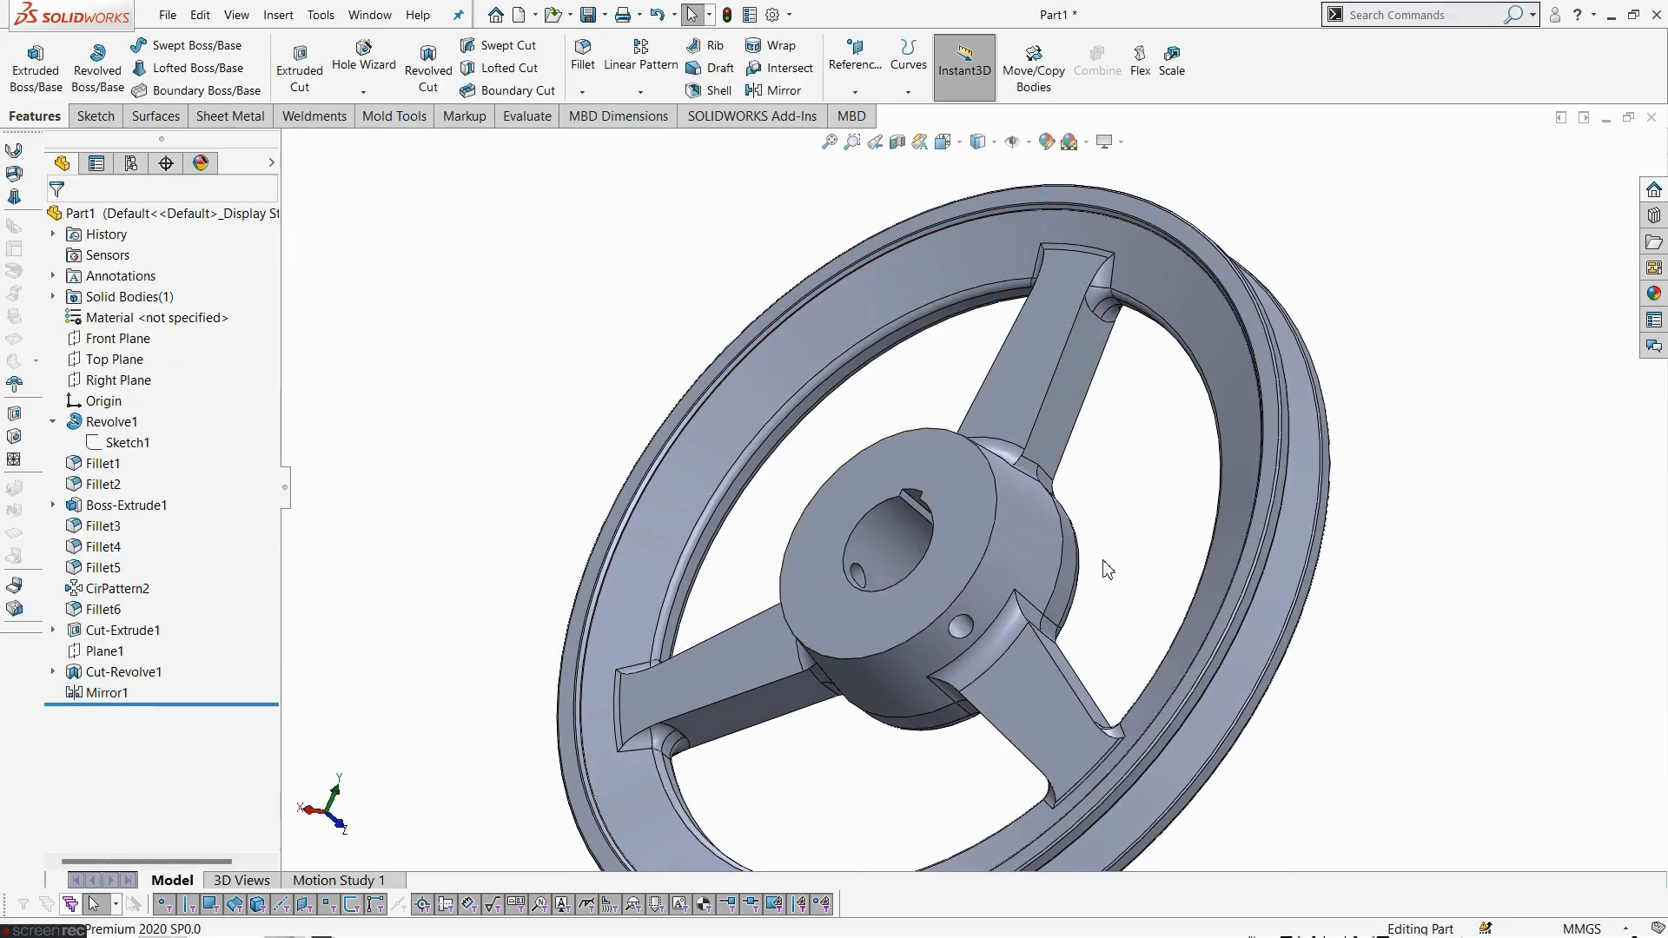
# - Switch to a trimetric view and compare the finished pulley with drawing 1097
pyautogui.scroll(3, 988, 537)
pyautogui.moveTo(988, 537); pyautogui.dragTo(1433, 417, button='middle')
pyautogui.click(986, 144)
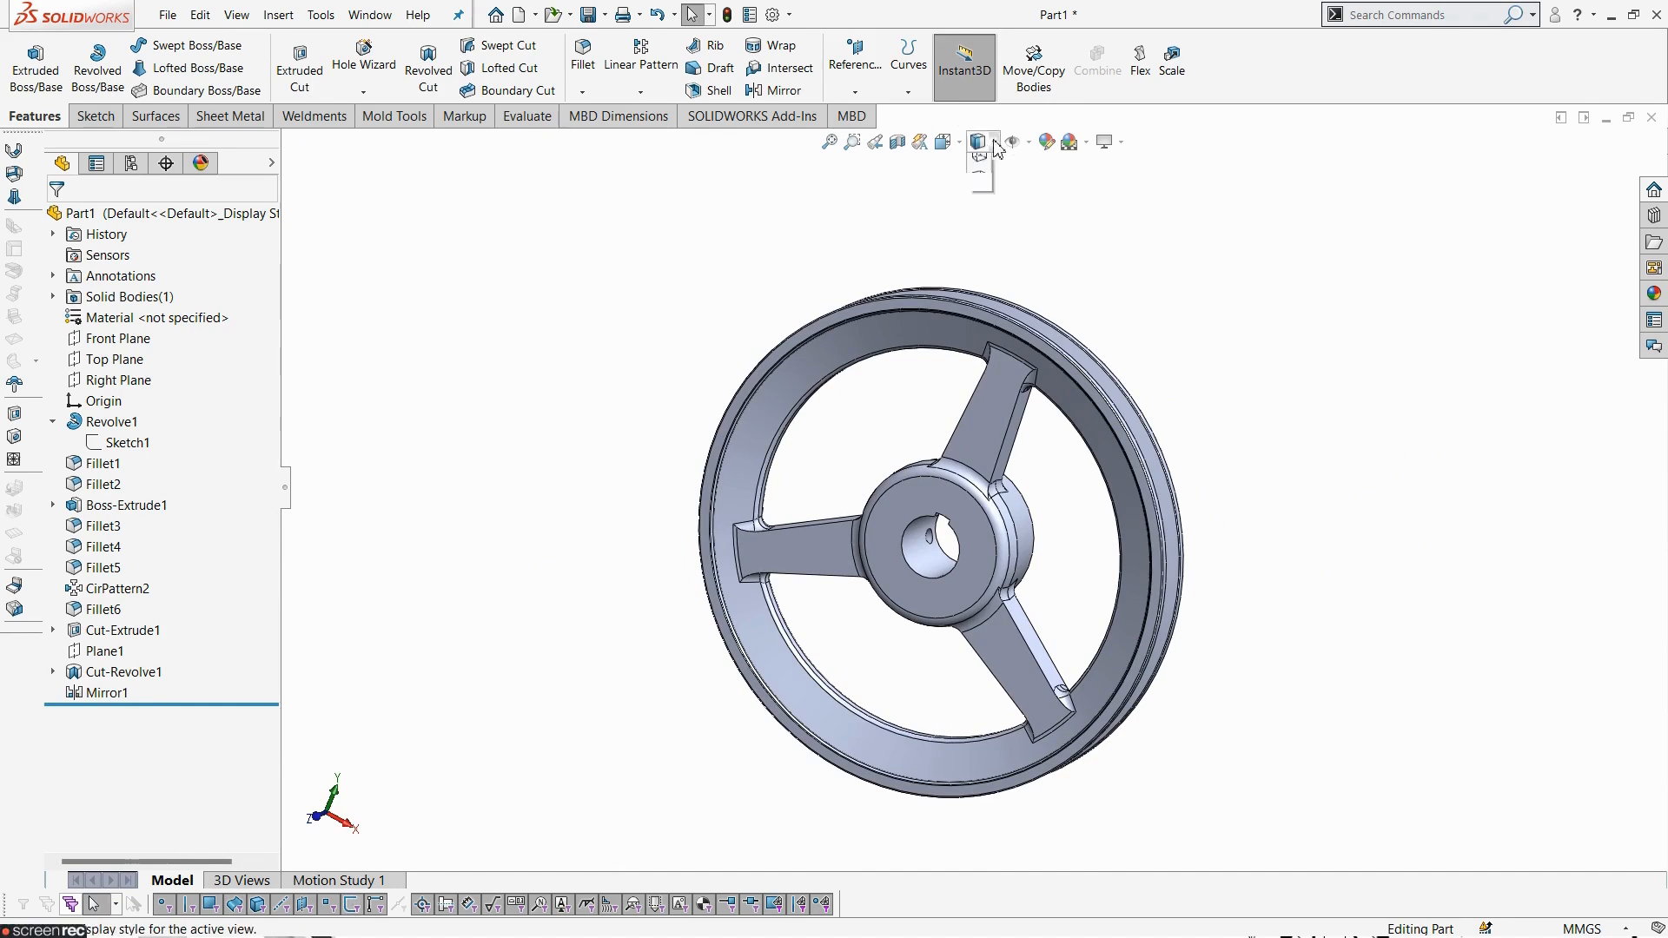
pyautogui.click(948, 144)
pyautogui.click(1043, 190)
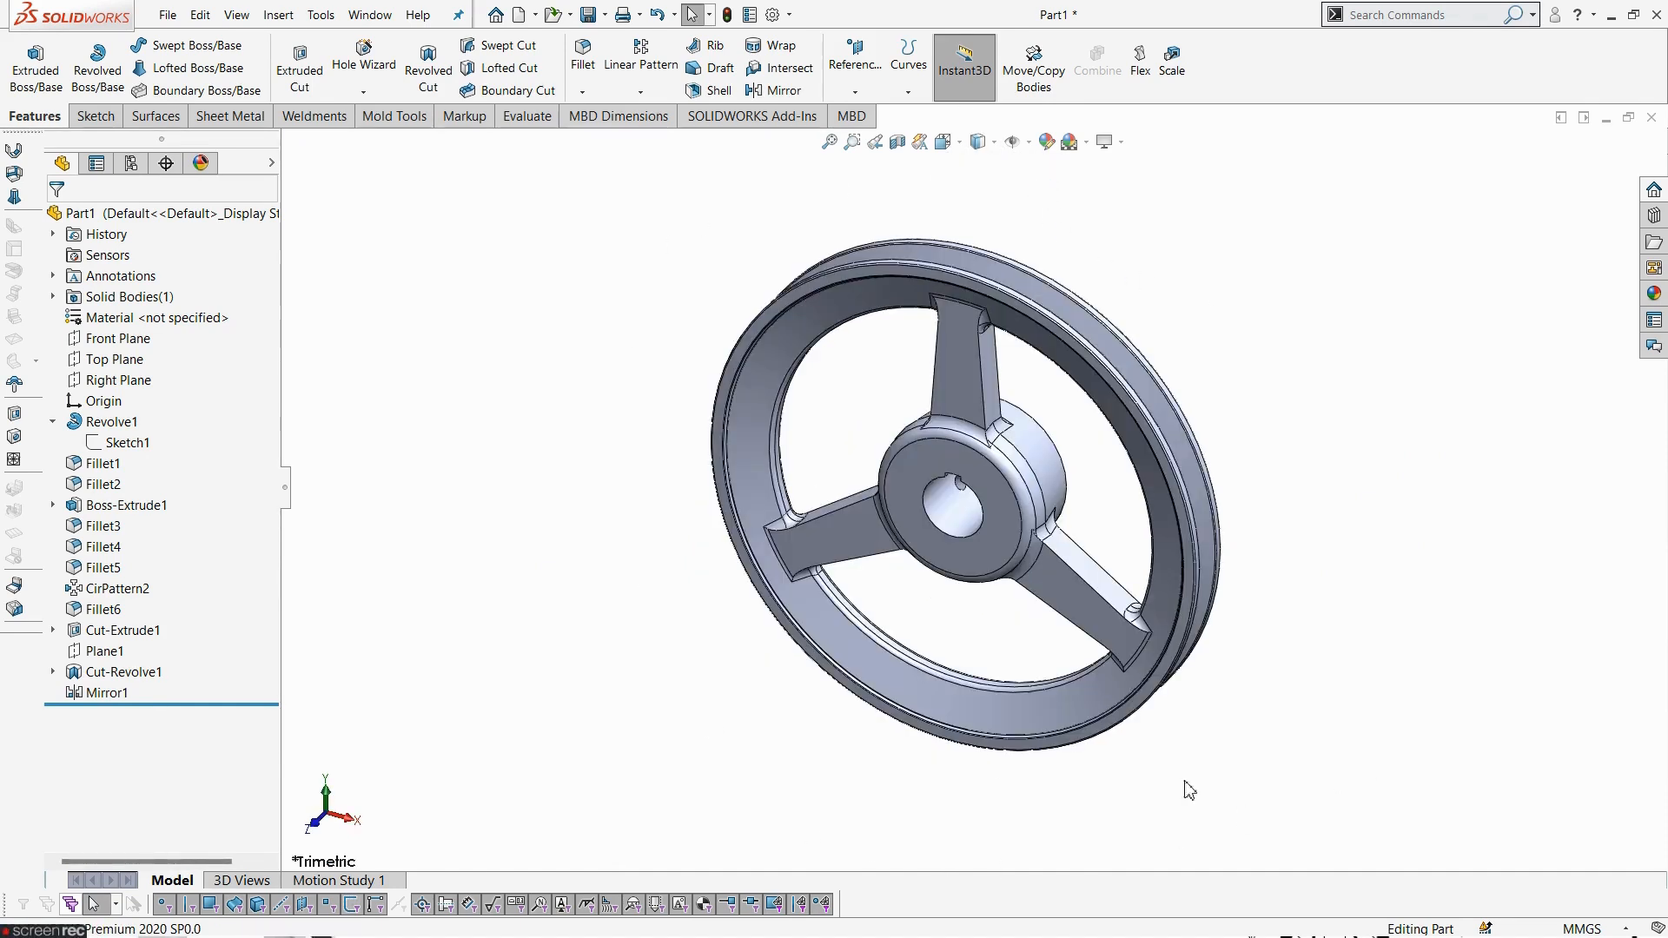
pyautogui.hotkey('alt', 'Tab')
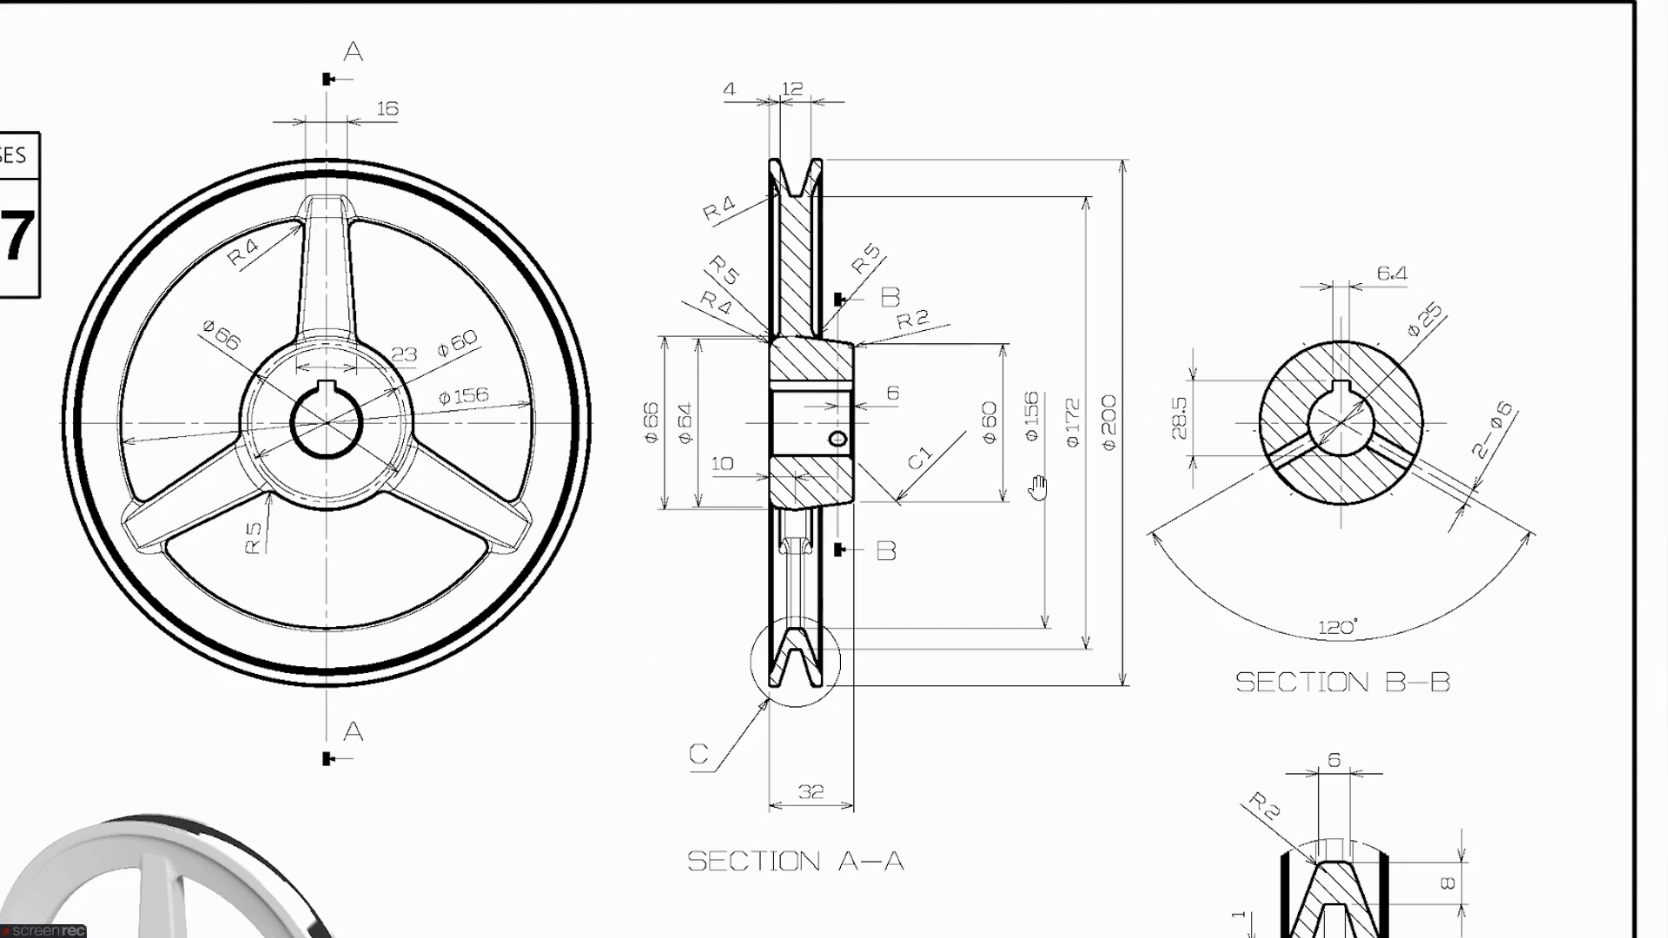
pyautogui.scroll(-4, 1038, 489)
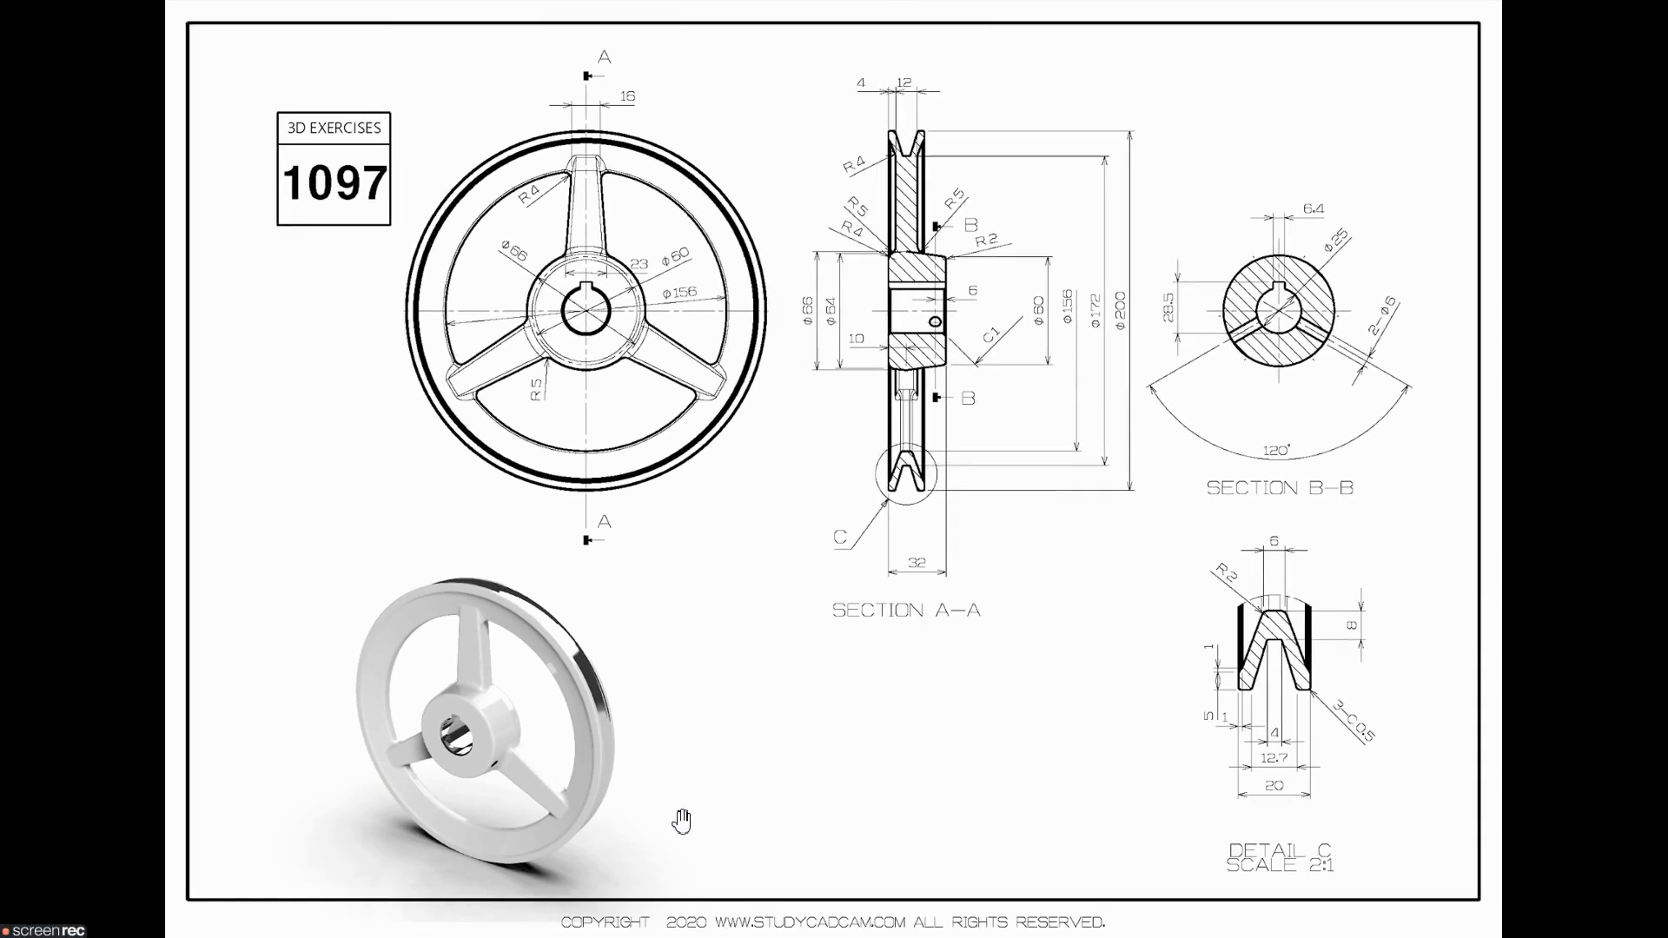
pyautogui.hotkey('alt', 'Tab')
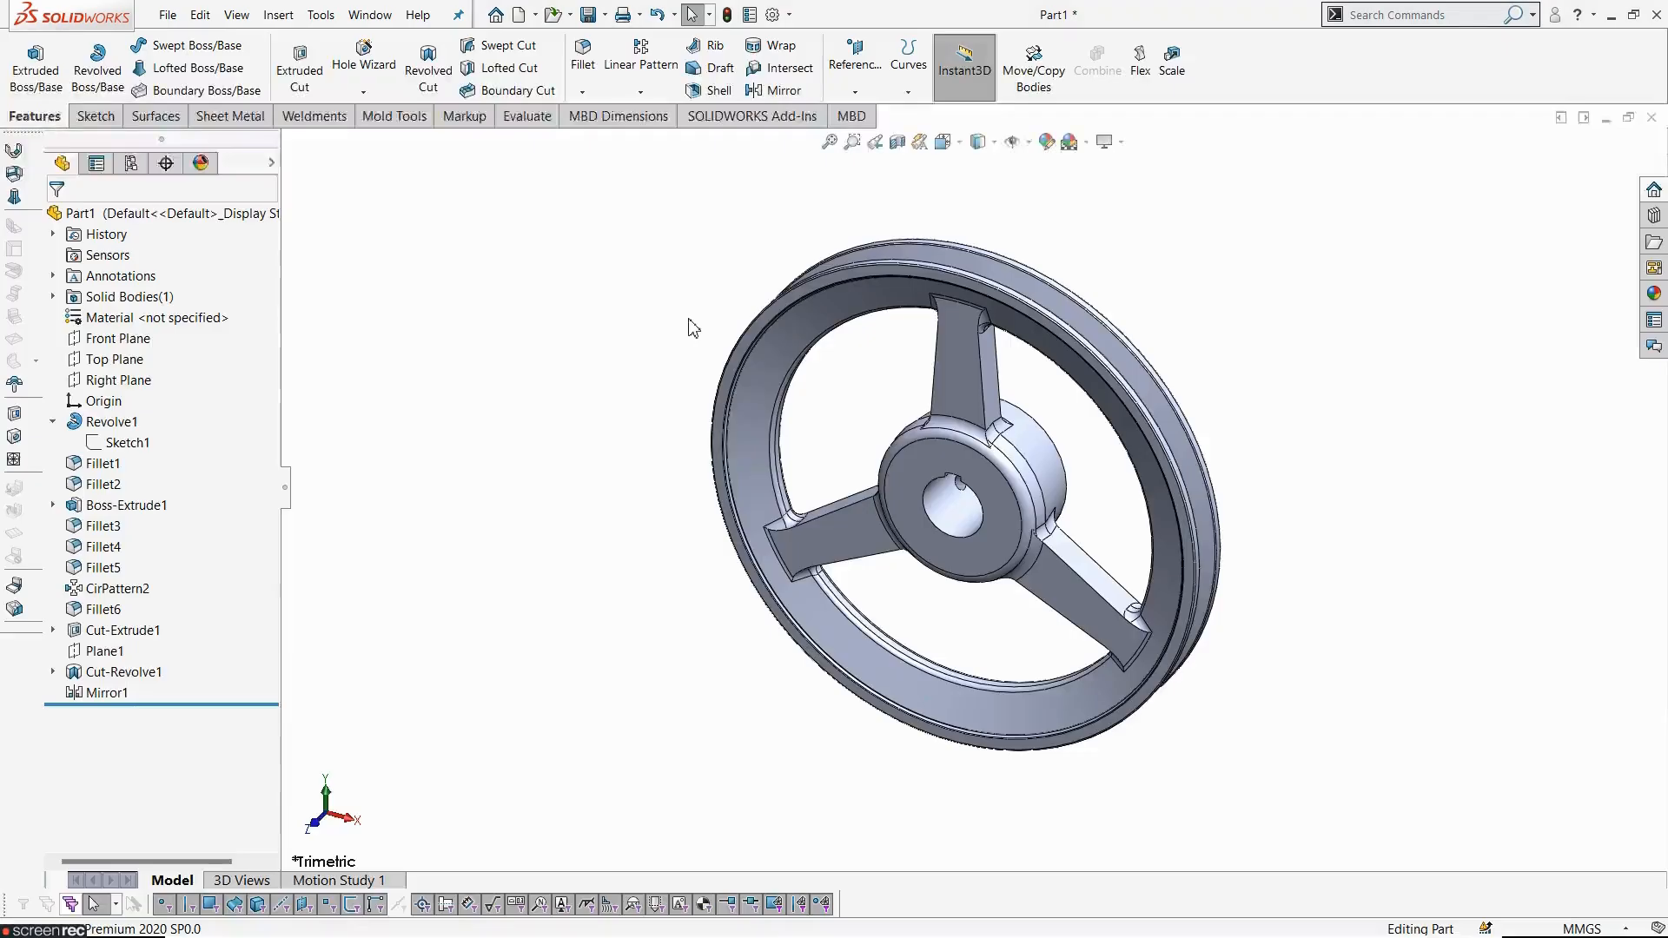